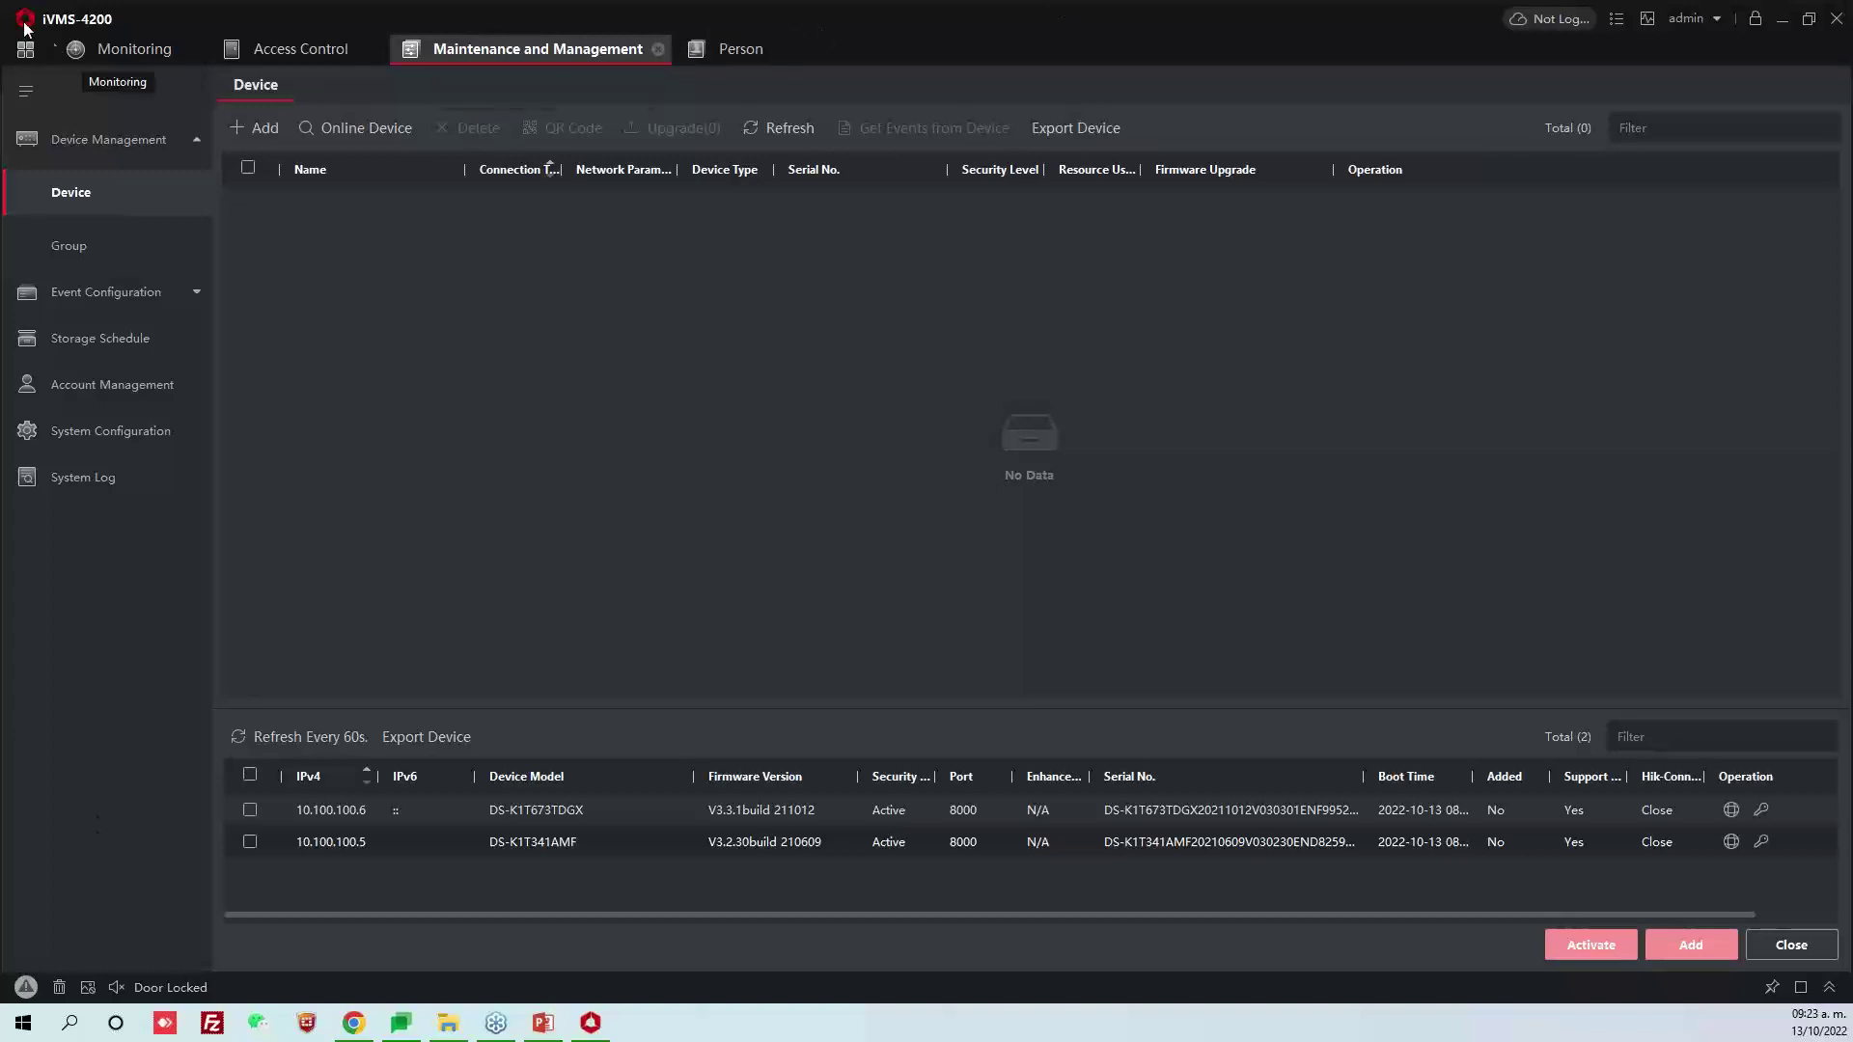
Close the Monitoring, Access Control, Maintenance and Person modules to return to the home page
{"action": "left_click", "coordinate": [164, 49]}
{"action": "left_click", "coordinate": [189, 49]}
{"action": "left_click", "coordinate": [215, 49]}
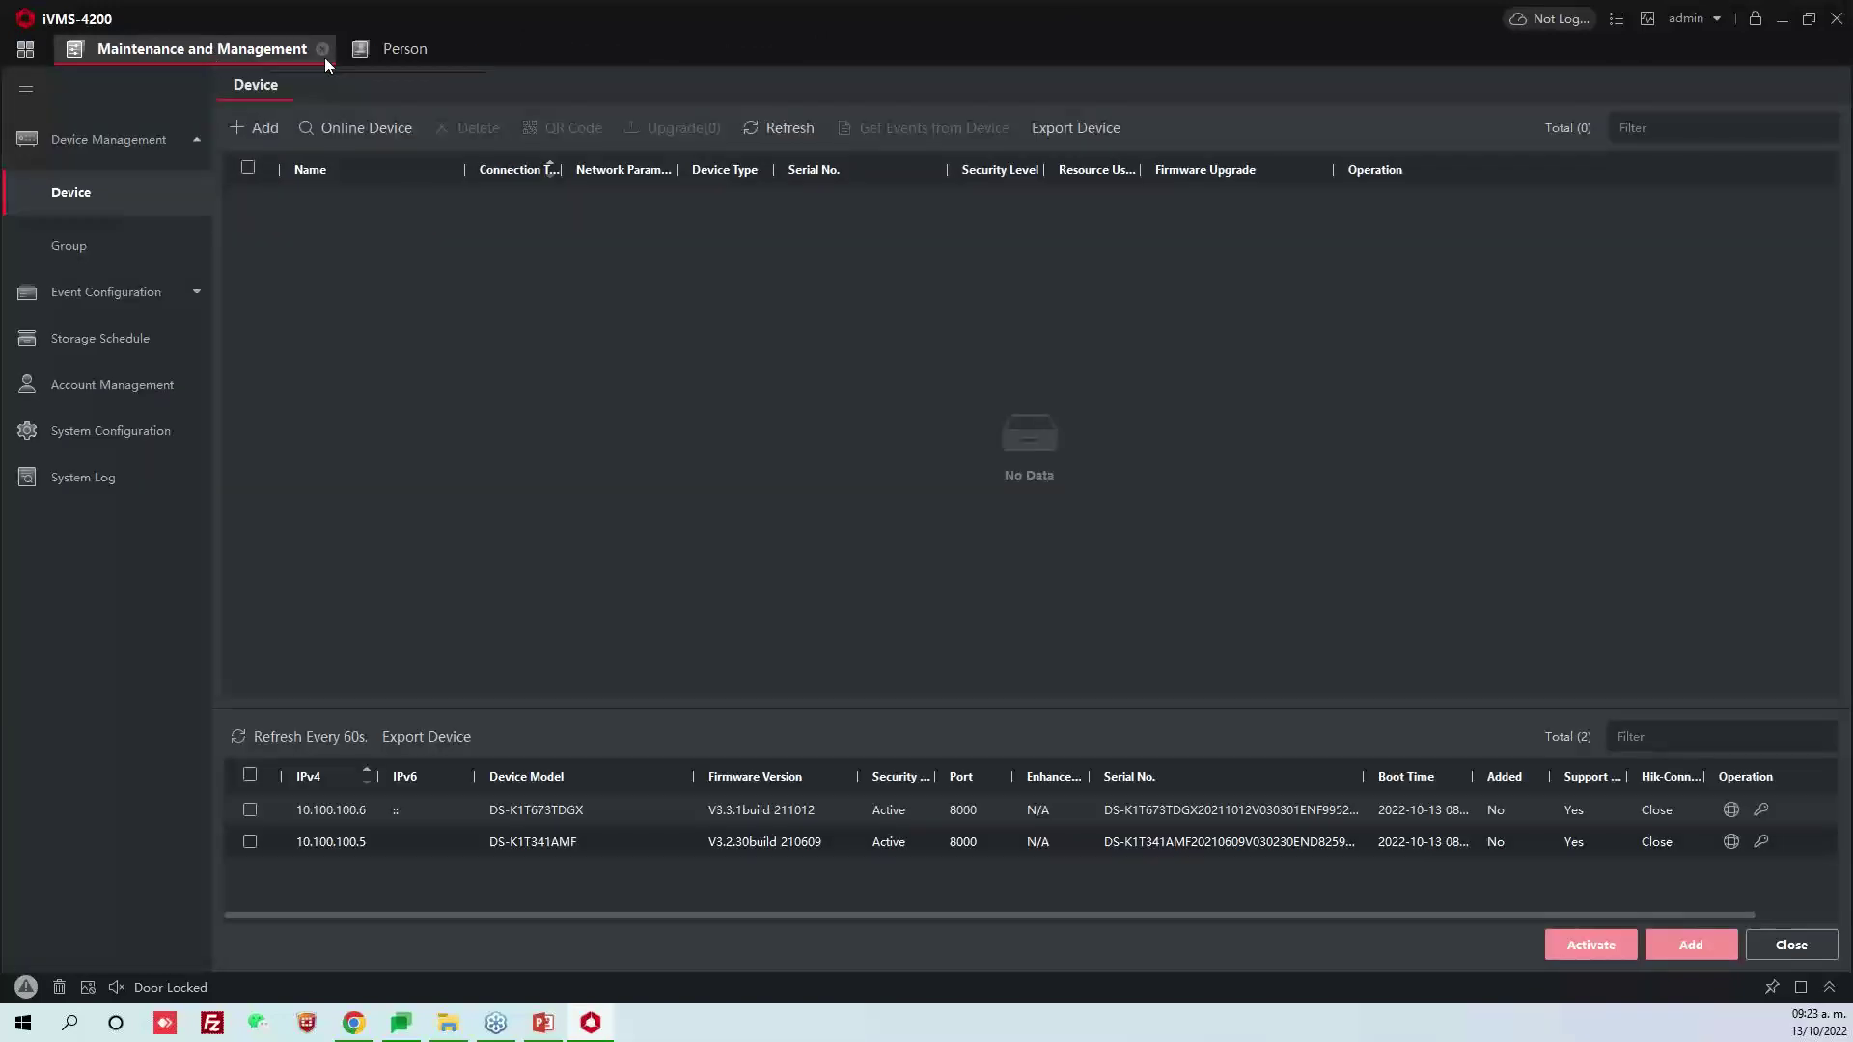
{"action": "left_click", "coordinate": [321, 51]}
{"action": "left_click", "coordinate": [166, 49]}
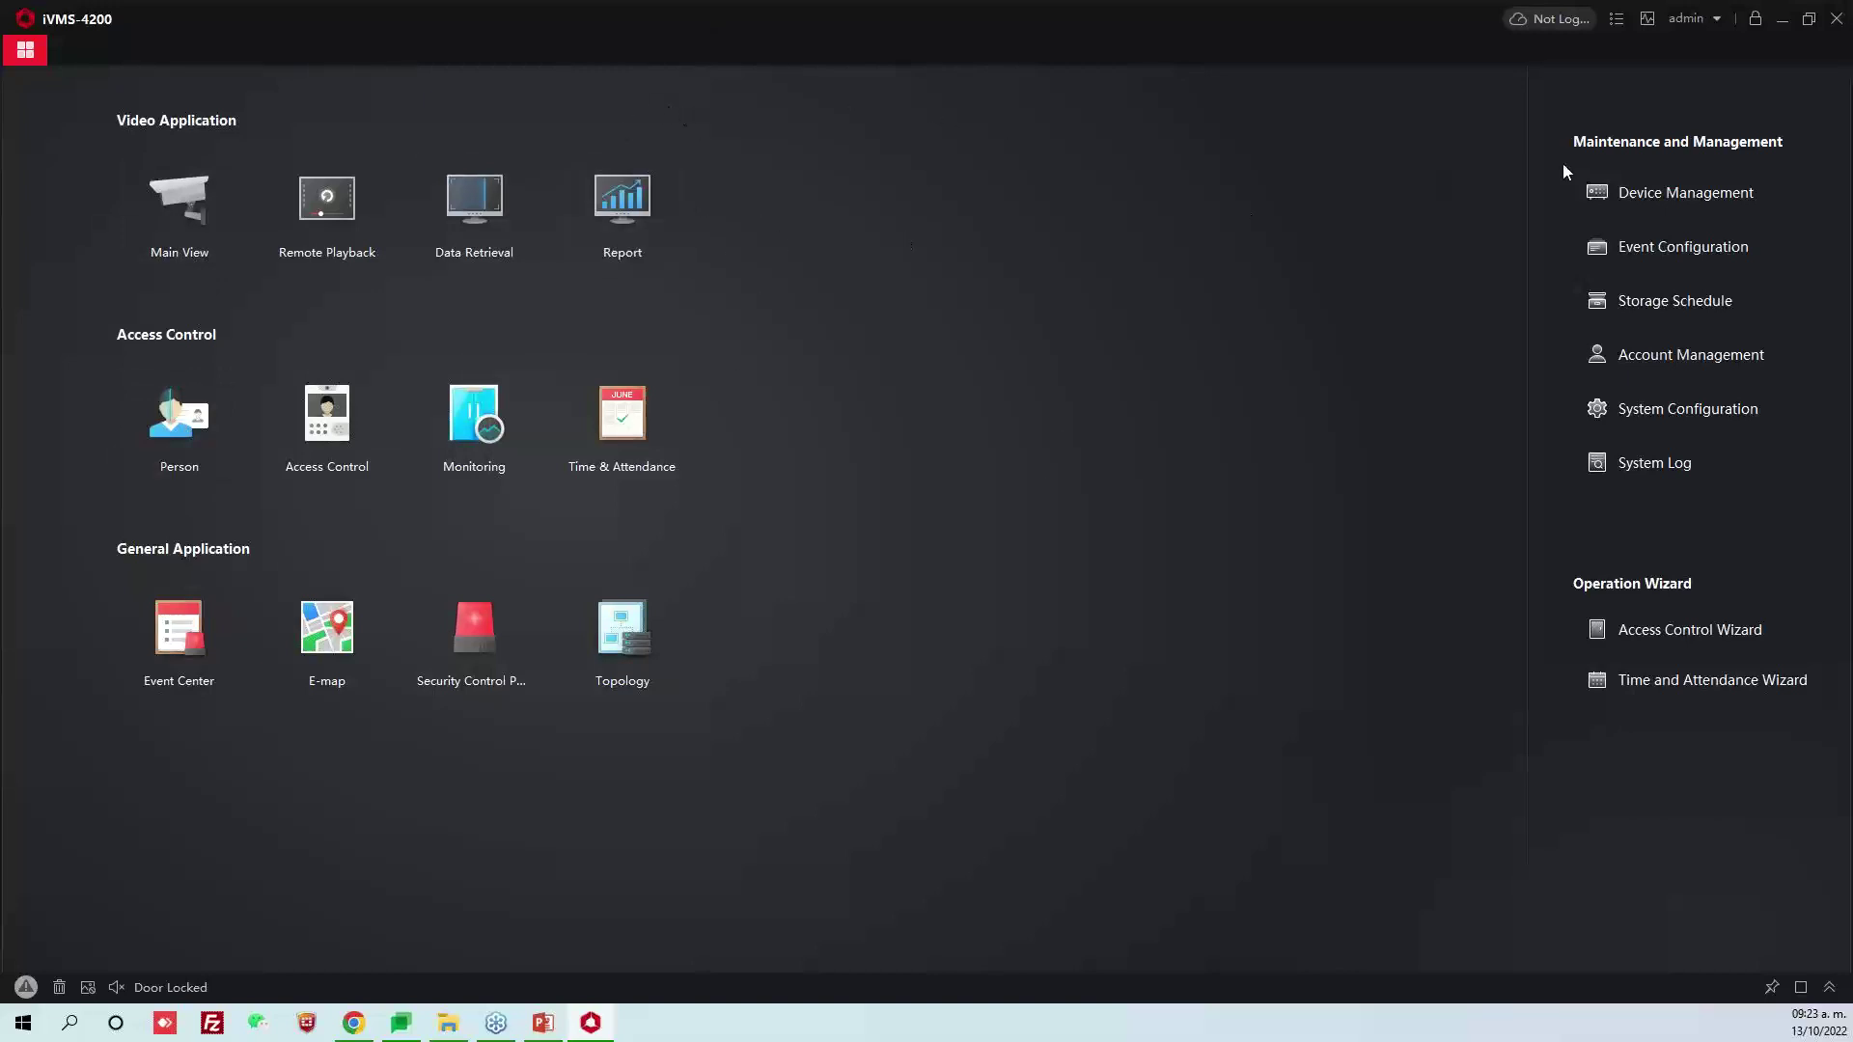
Open Device Management, review the online devices 10.100.100.6 and 10.100.100.5, and launch Chrome
{"action": "left_click", "coordinate": [1642, 199]}
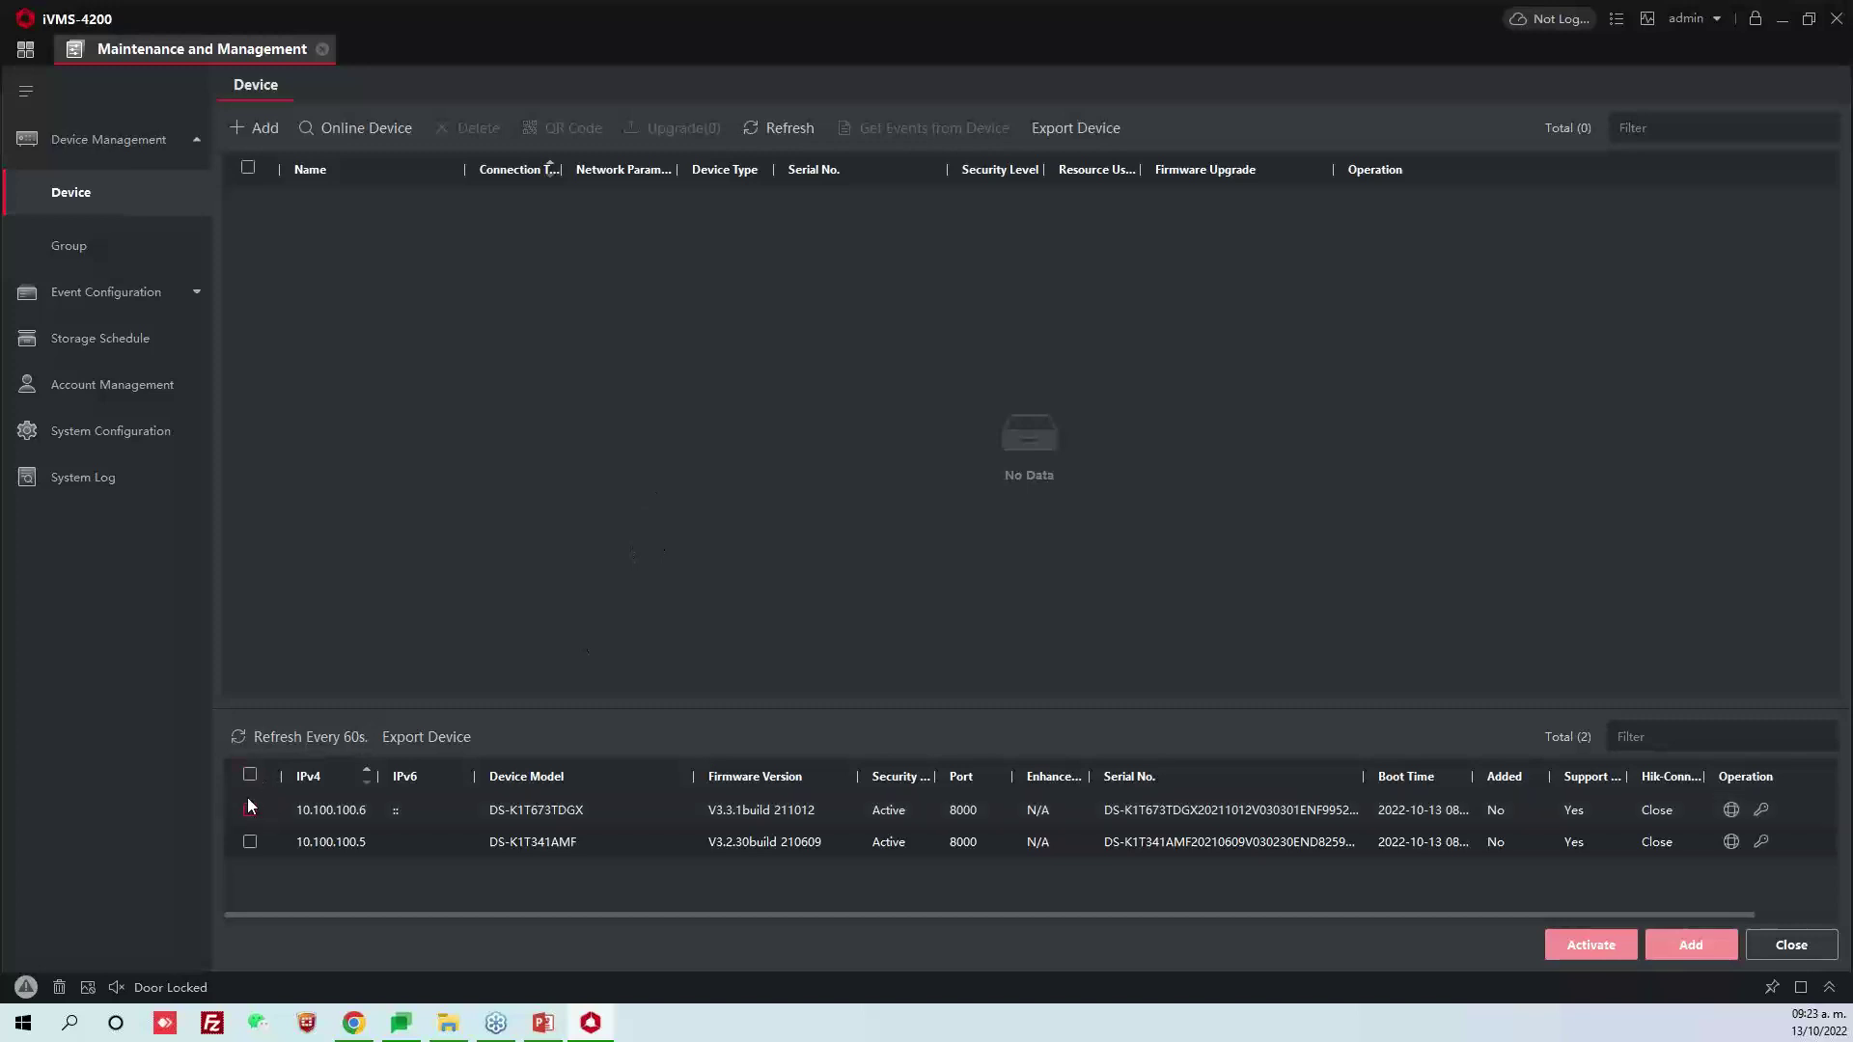
{"action": "left_click", "coordinate": [250, 775]}
{"action": "left_click", "coordinate": [251, 776]}
{"action": "left_click", "coordinate": [249, 830]}
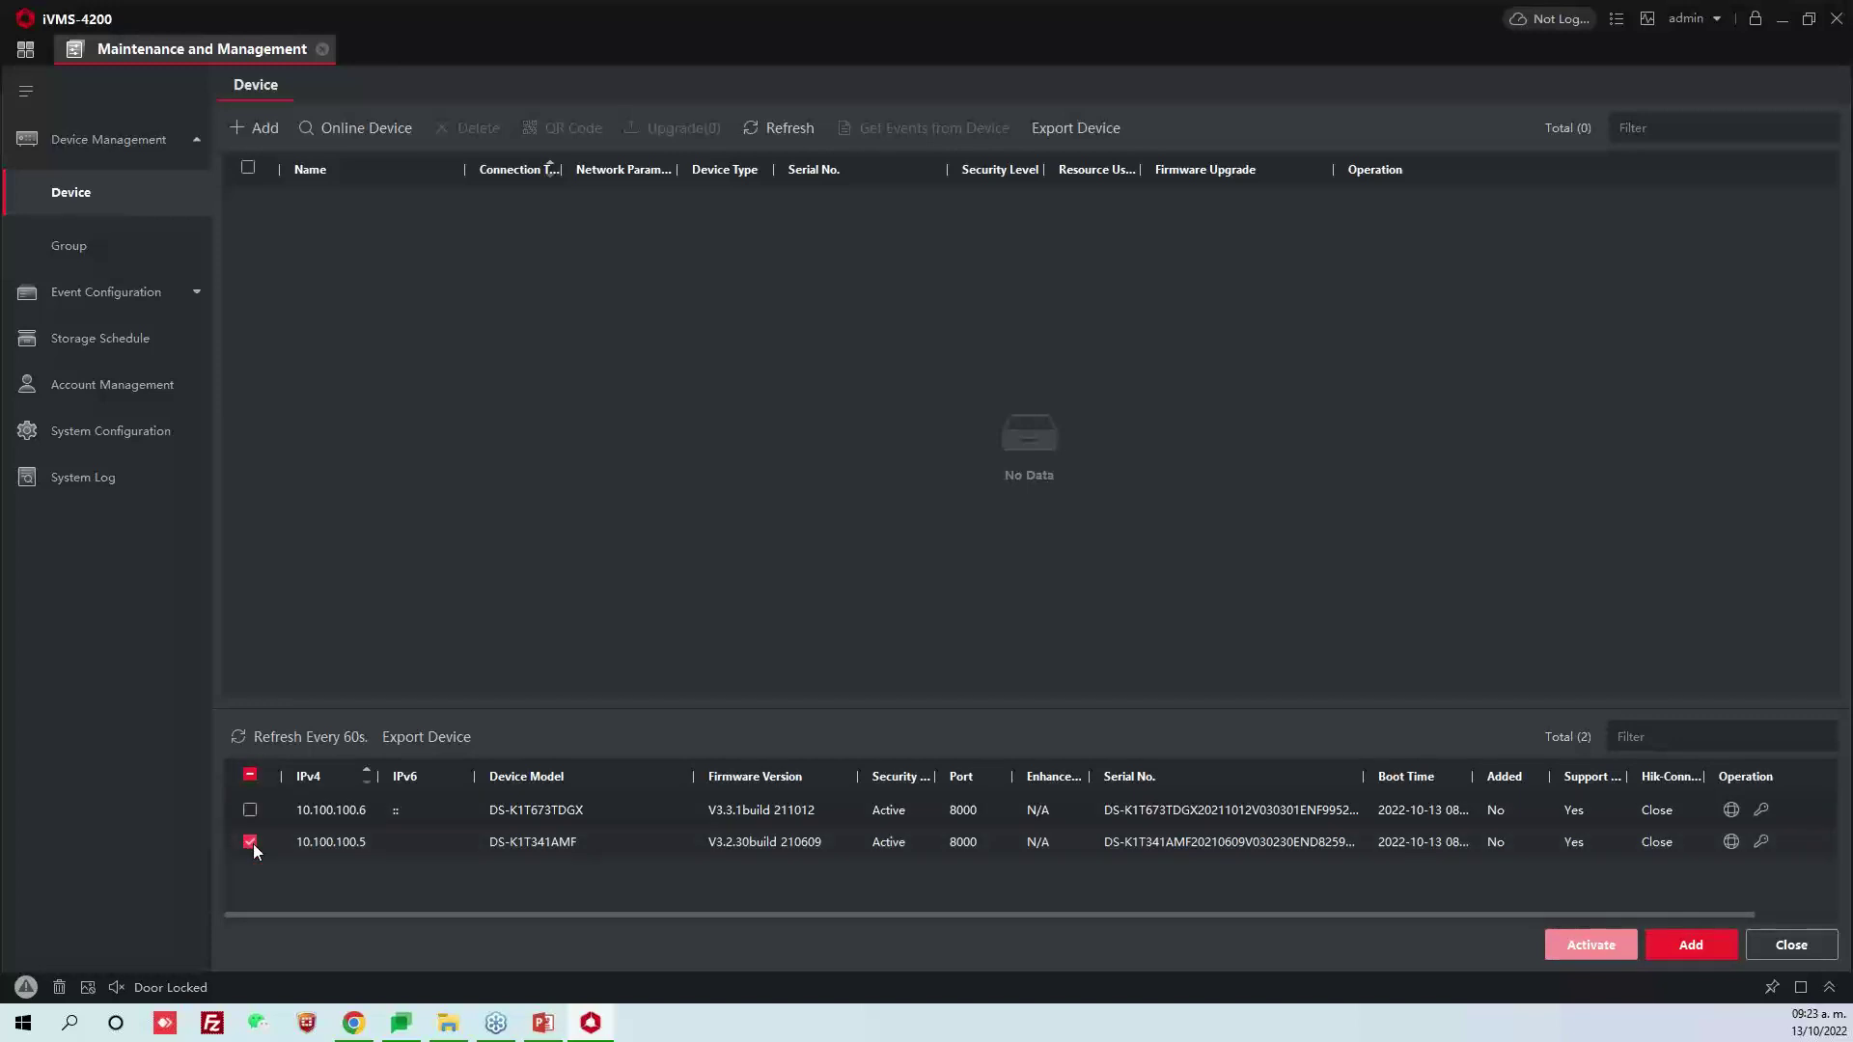
{"action": "left_click", "coordinate": [252, 844]}
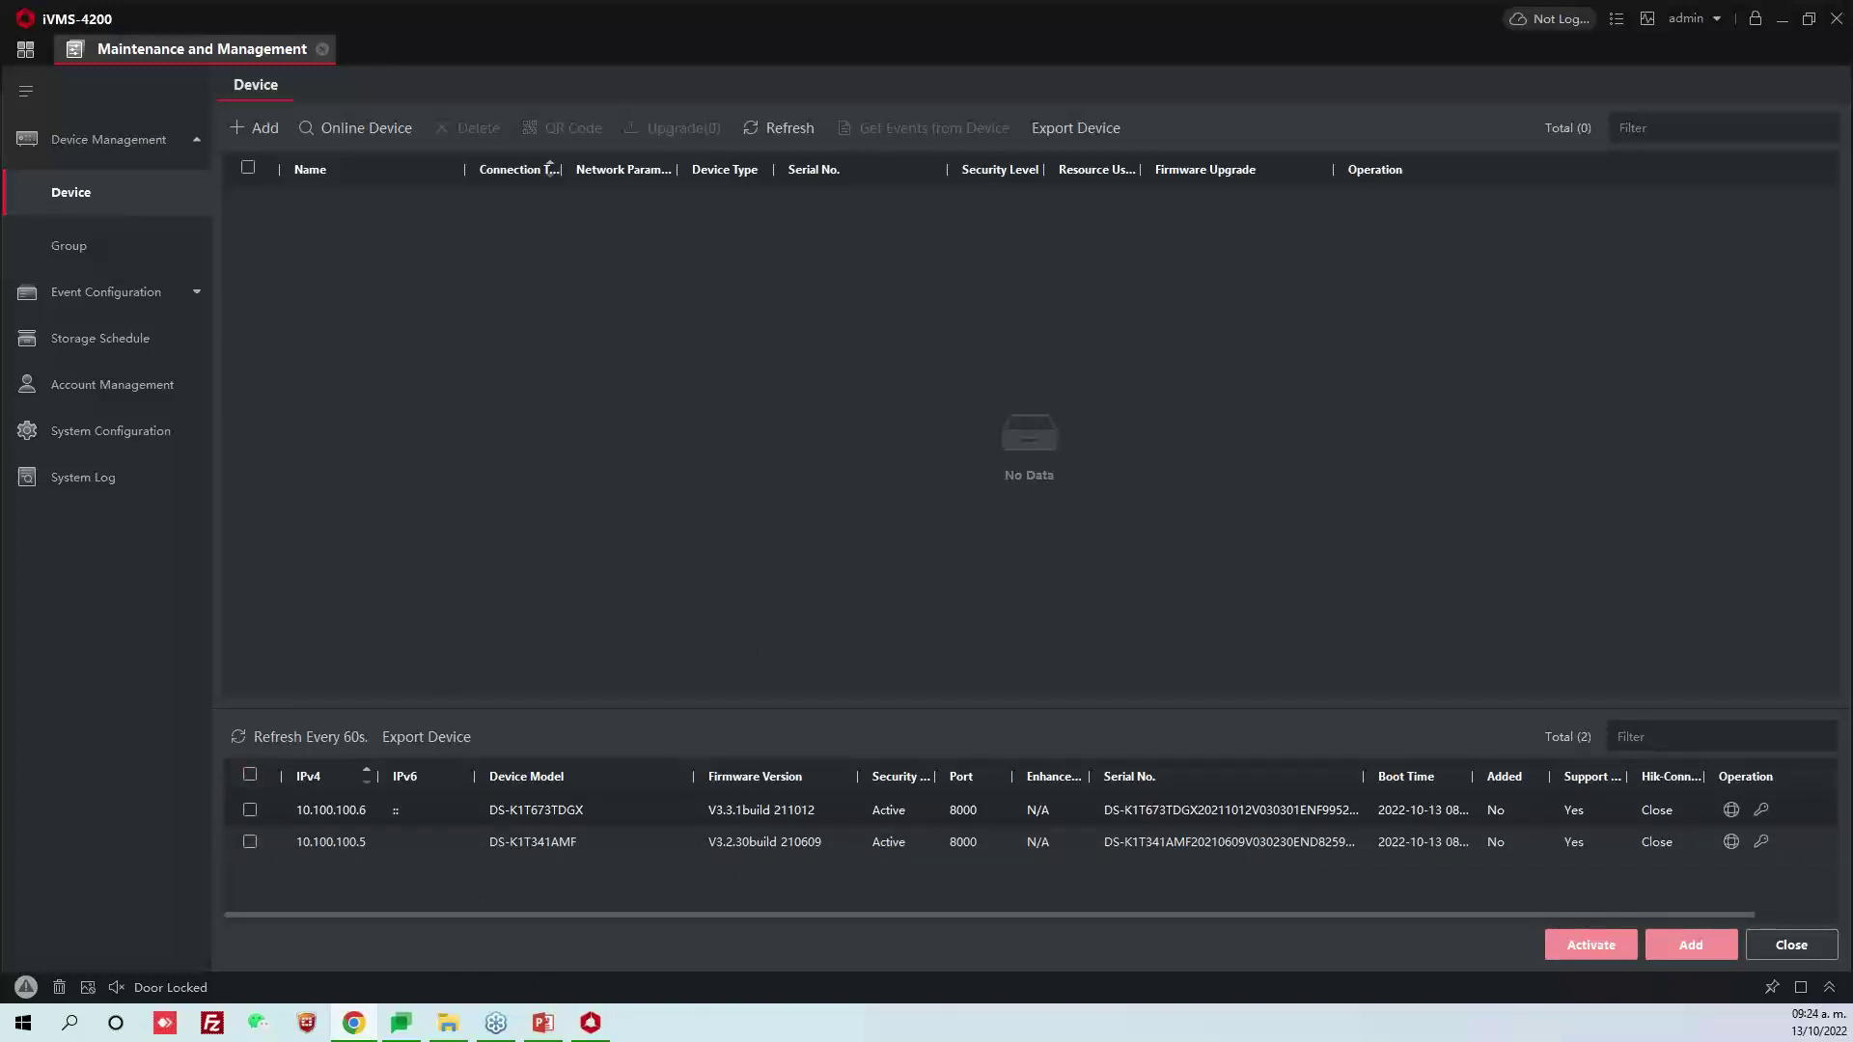
{"action": "left_click", "coordinate": [353, 1023]}
Arrange the Chrome window and load the controller page at 10.100.100.6
{"action": "left_click_drag", "start_coordinate": [413, 249], "coordinate": [328, 48]}
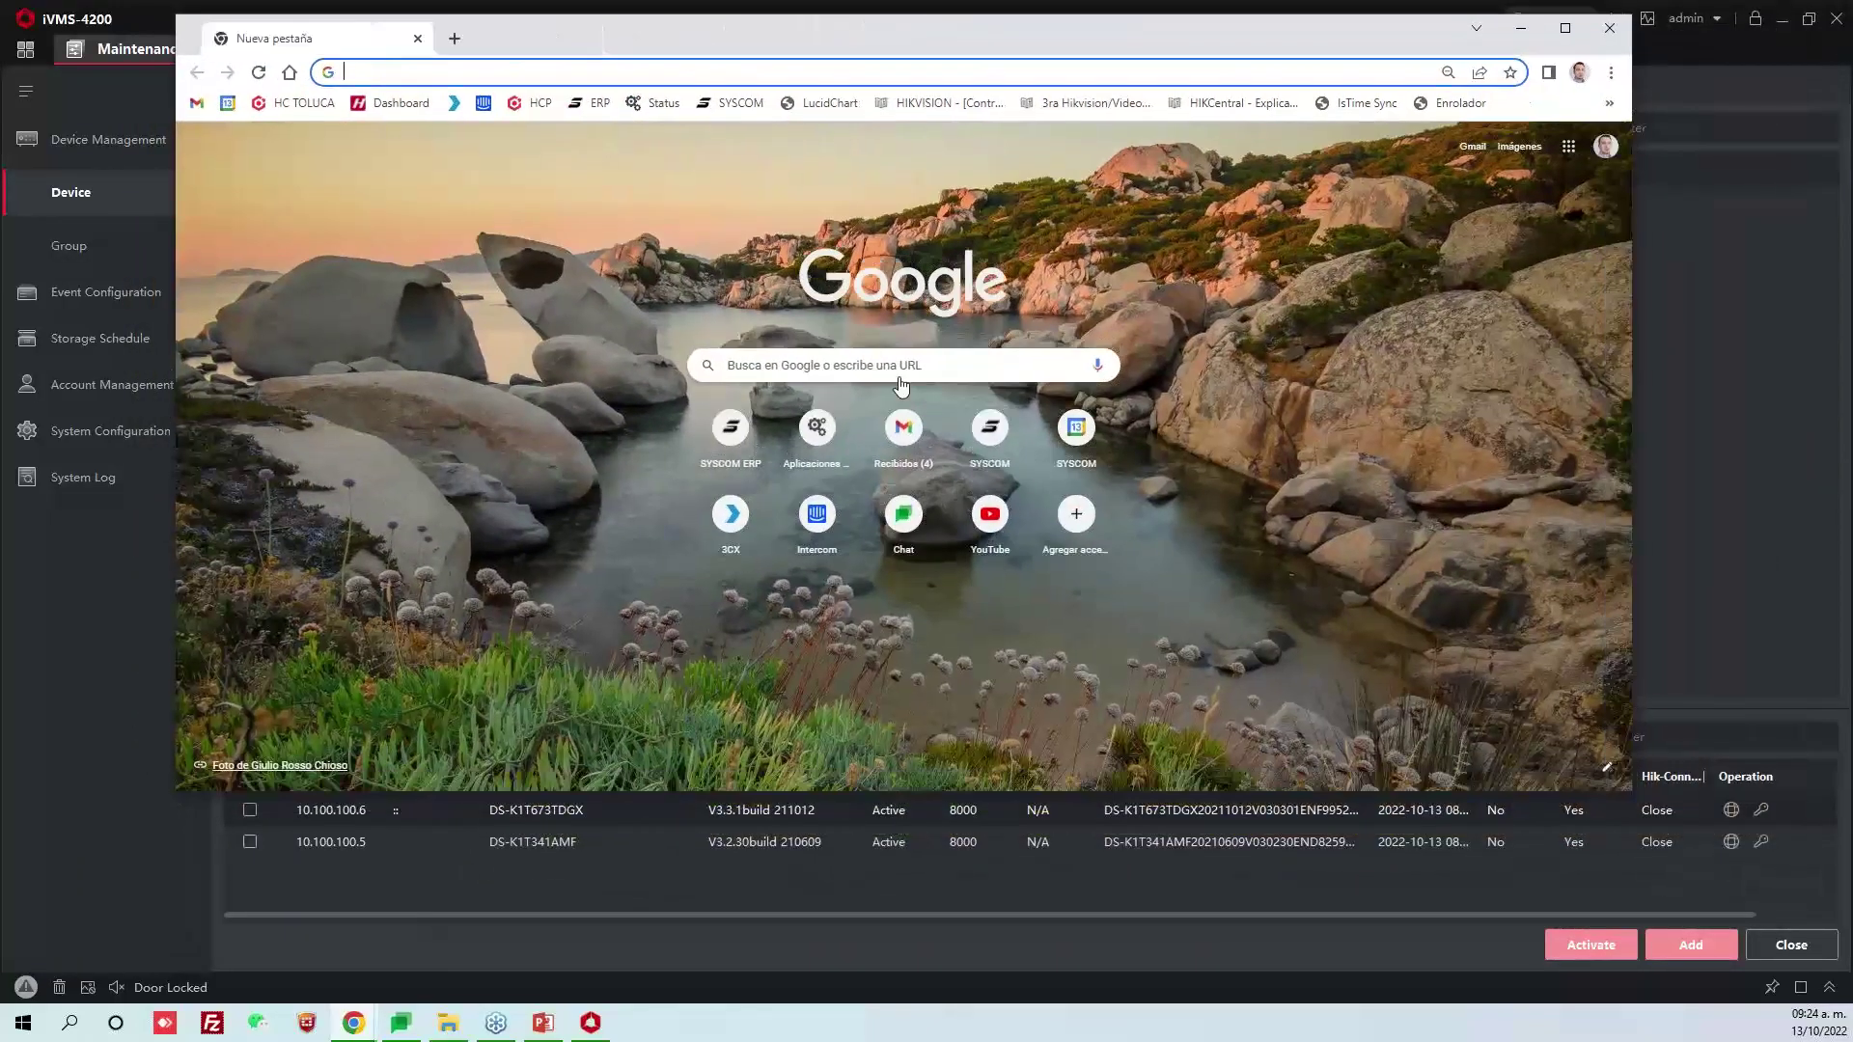
{"action": "left_click_drag", "start_coordinate": [1635, 797], "coordinate": [1640, 733]}
{"action": "left_click_drag", "start_coordinate": [1005, 21], "coordinate": [1119, 105]}
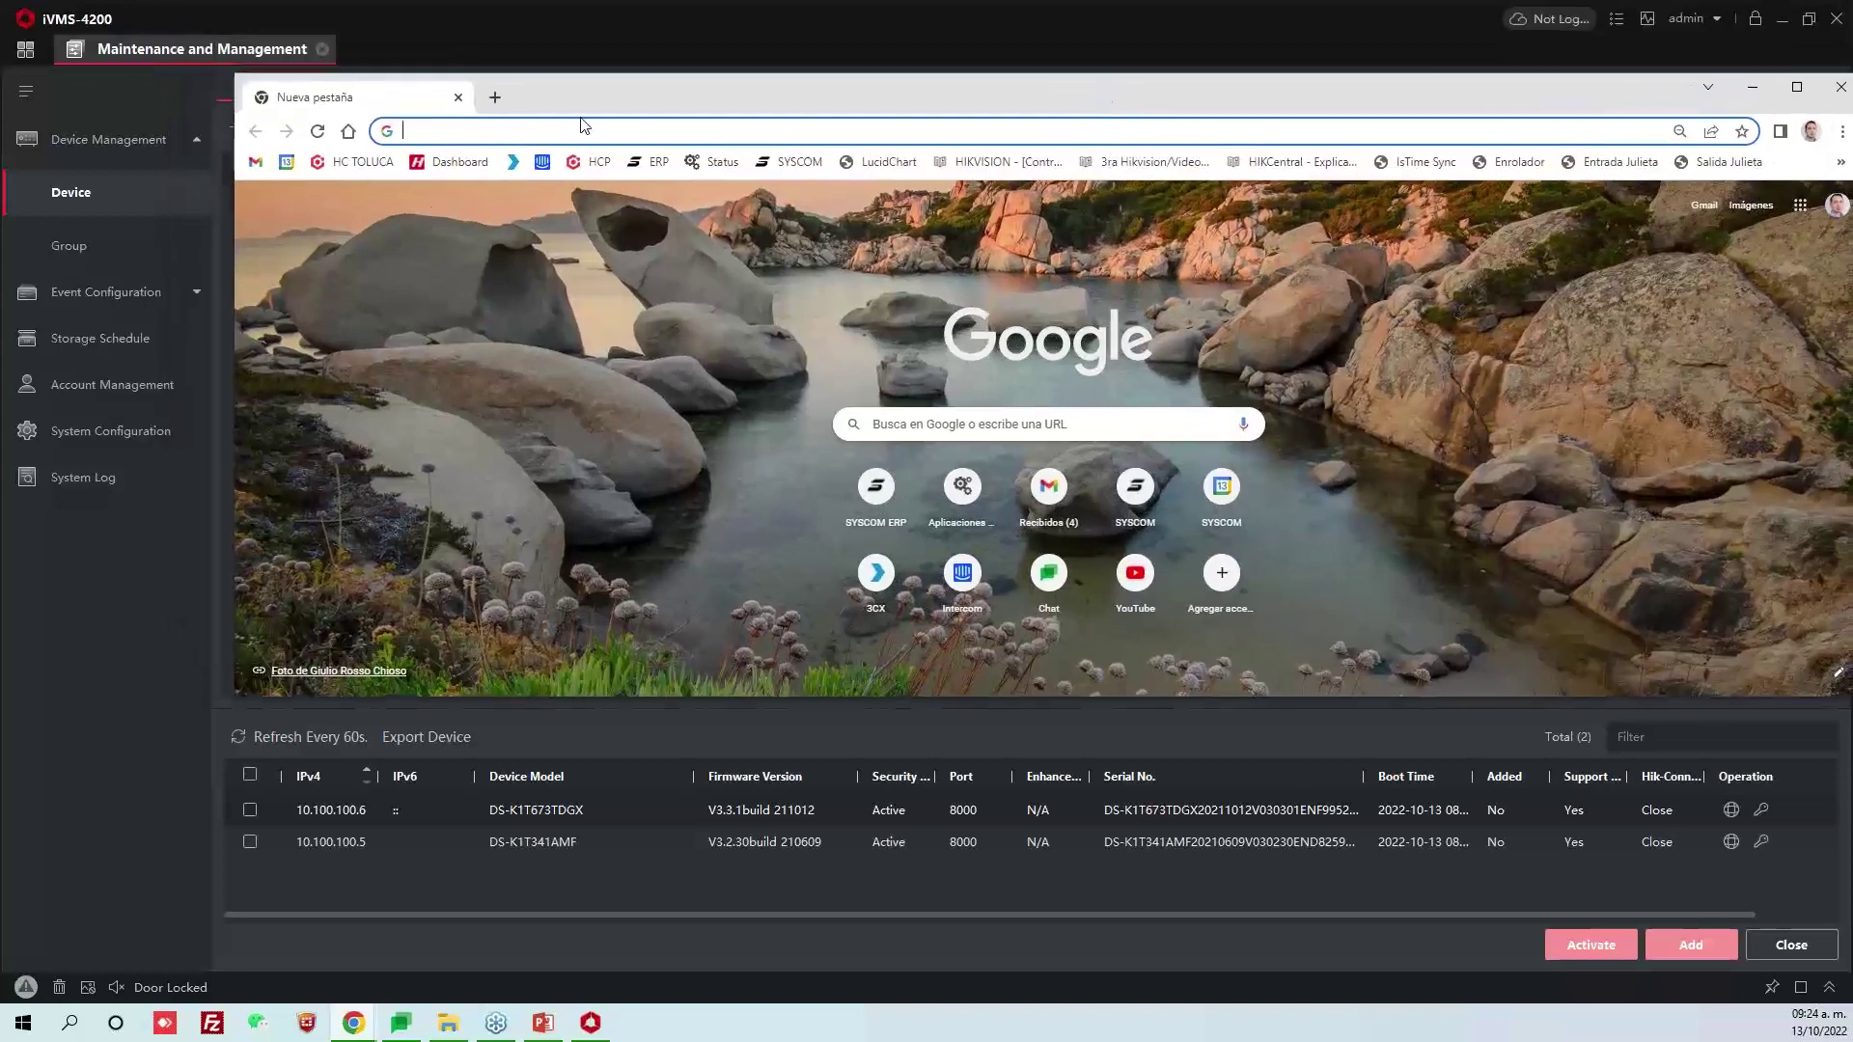
{"action": "left_click", "coordinate": [500, 125]}
{"action": "type", "text": "10.100."}
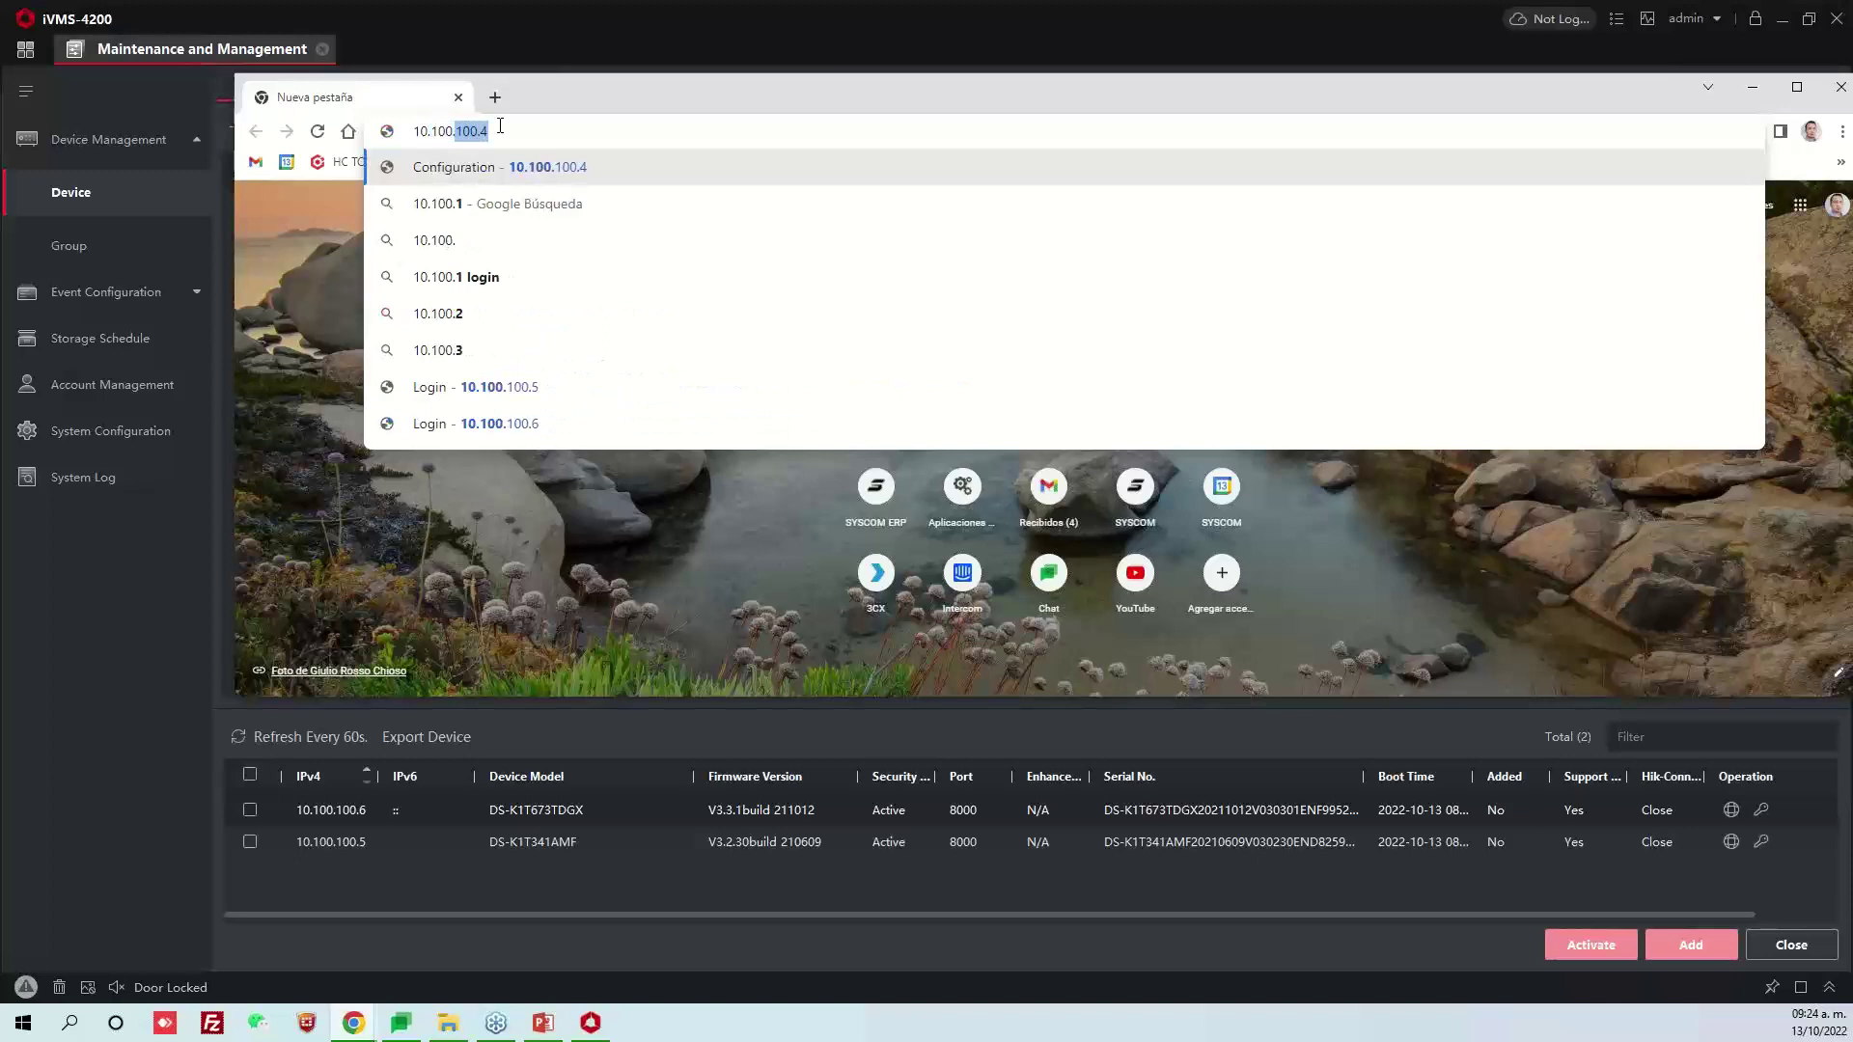
{"action": "type", "text": "100."}
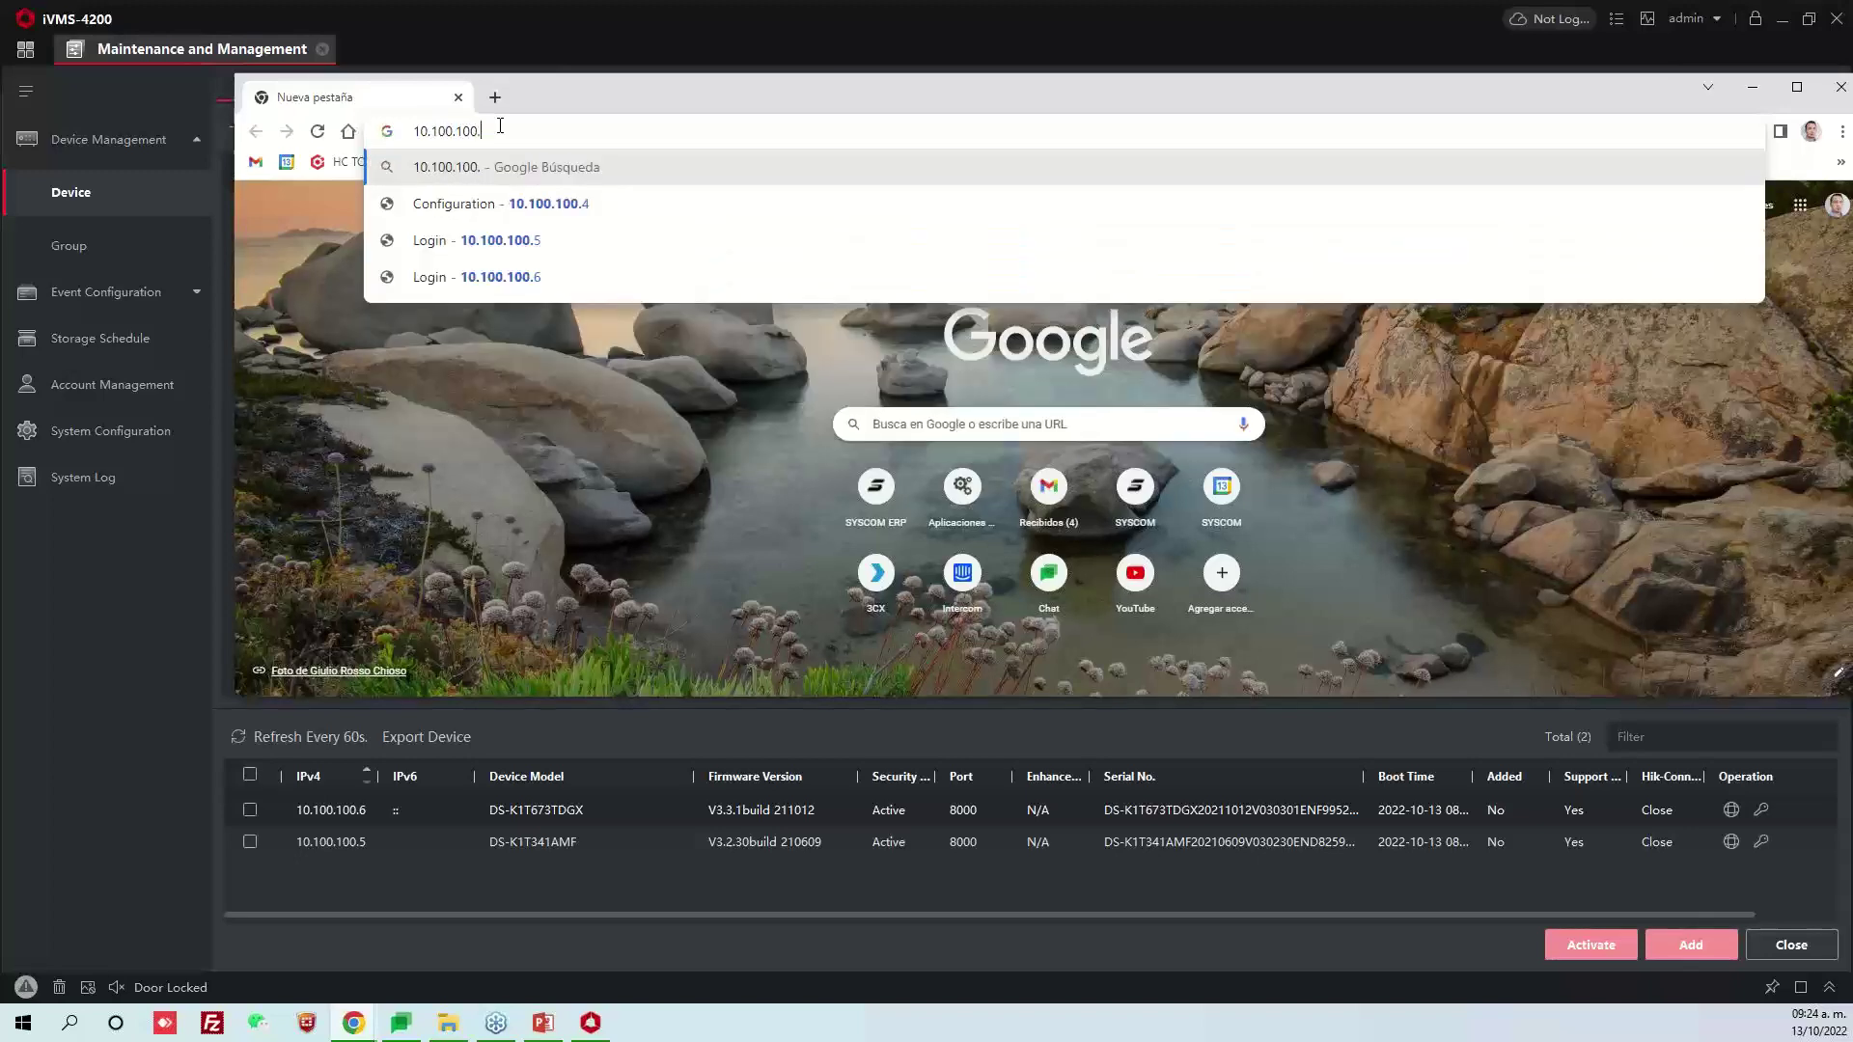
{"action": "type", "text": "6"}
{"action": "key", "text": "Return"}
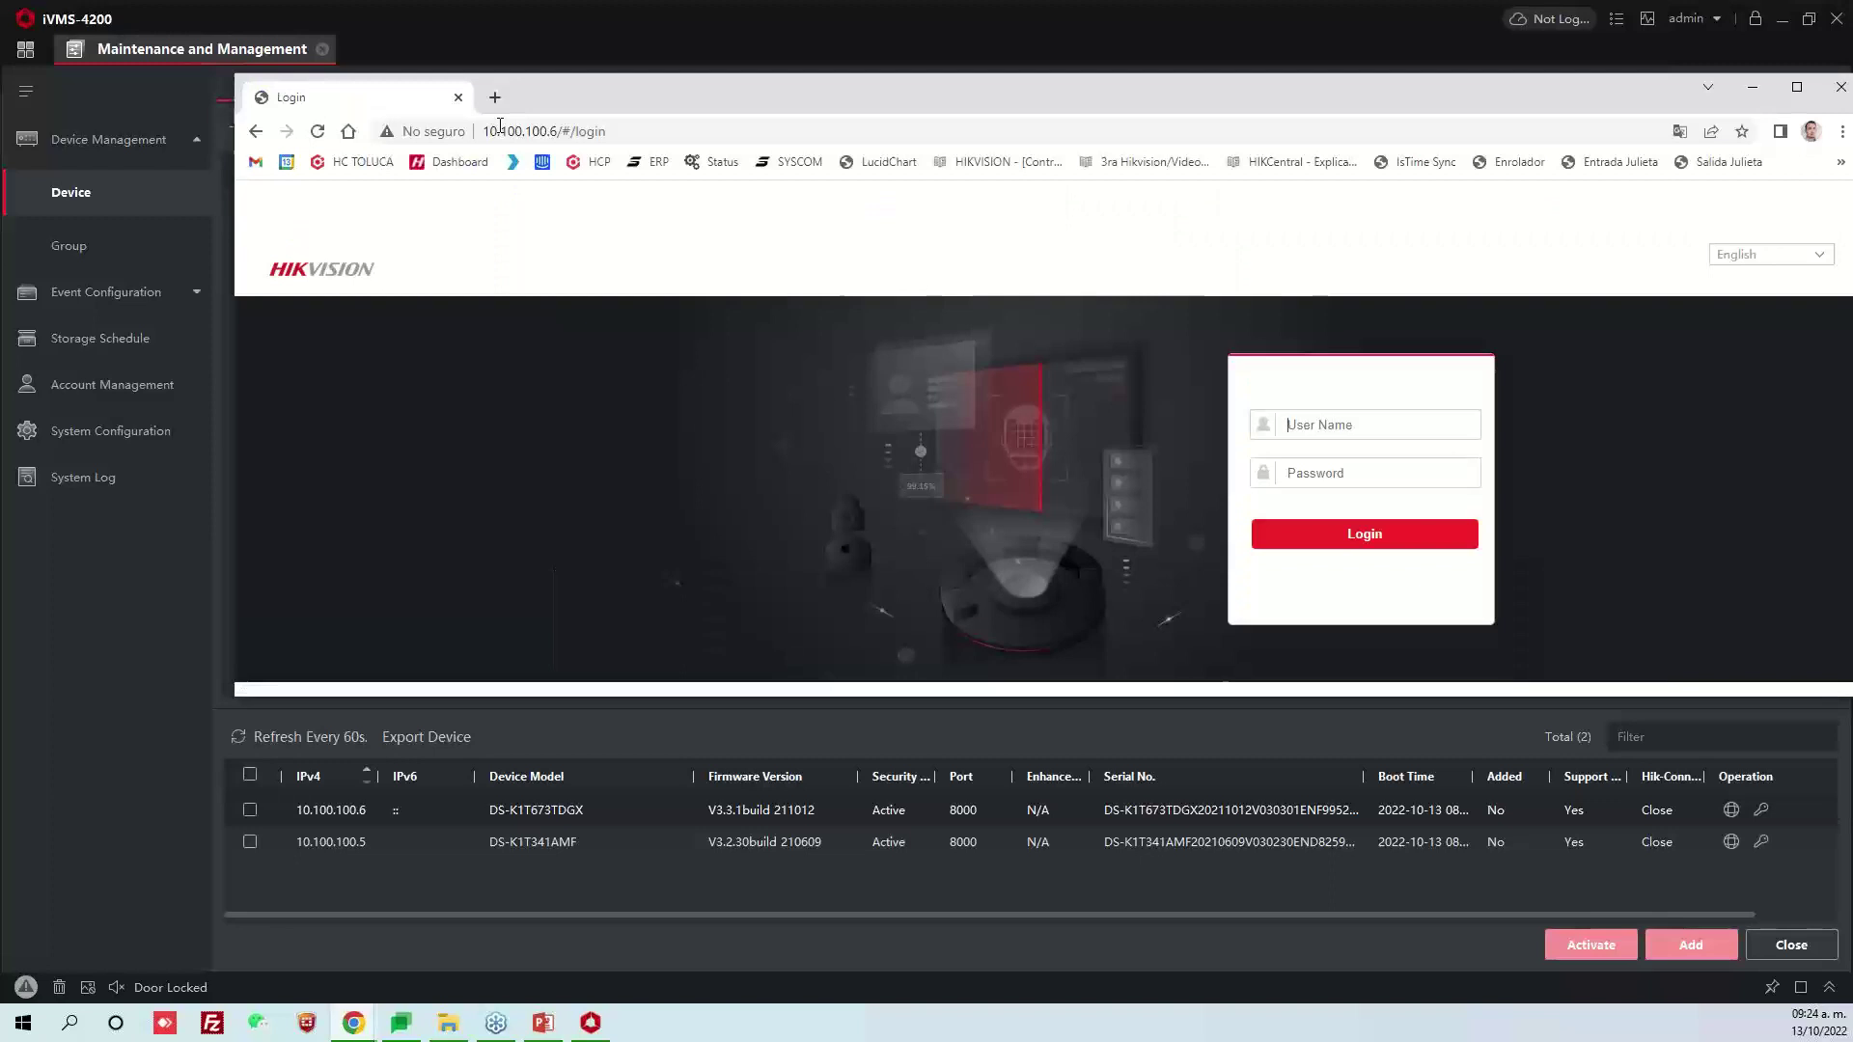
Log in to the controller as admin with the administrator password
{"action": "type", "text": "admin"}
{"action": "key", "text": "Tab"}
{"action": "type", "text": "•••••"}
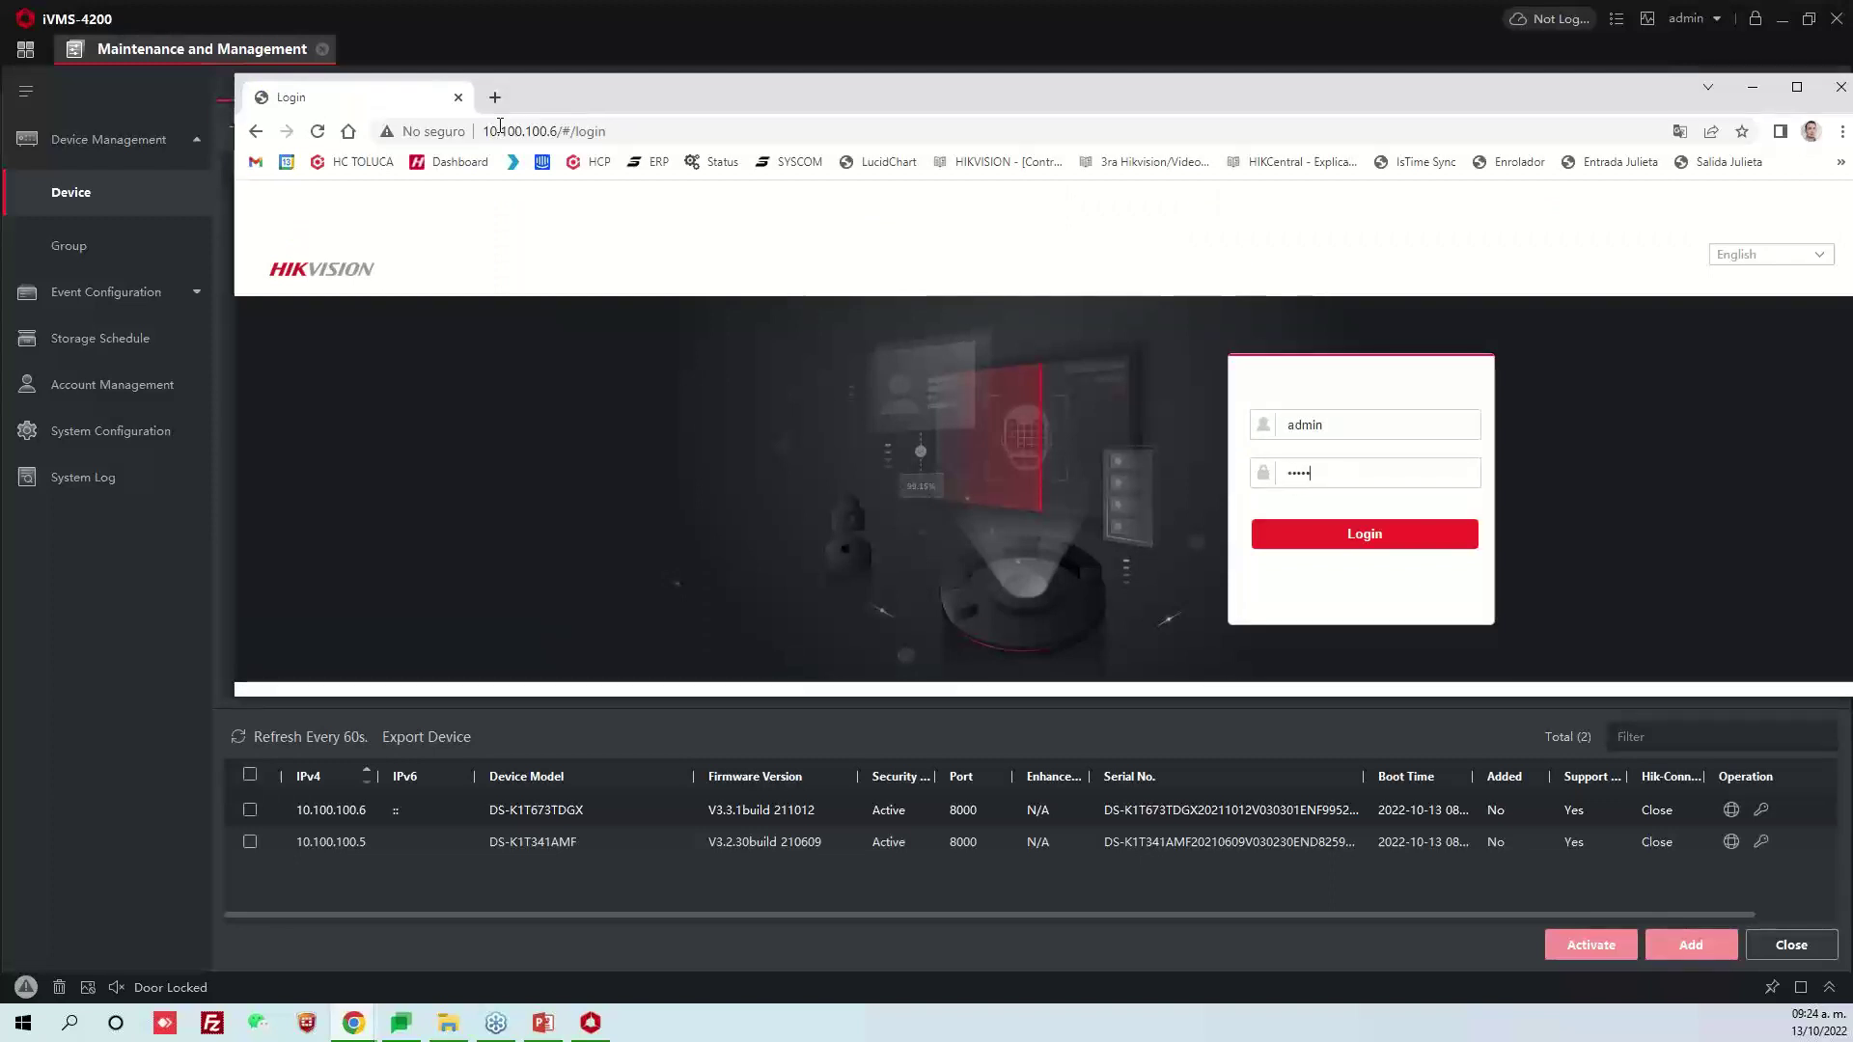
{"action": "type", "text": "•••"}
{"action": "key", "text": "Return"}
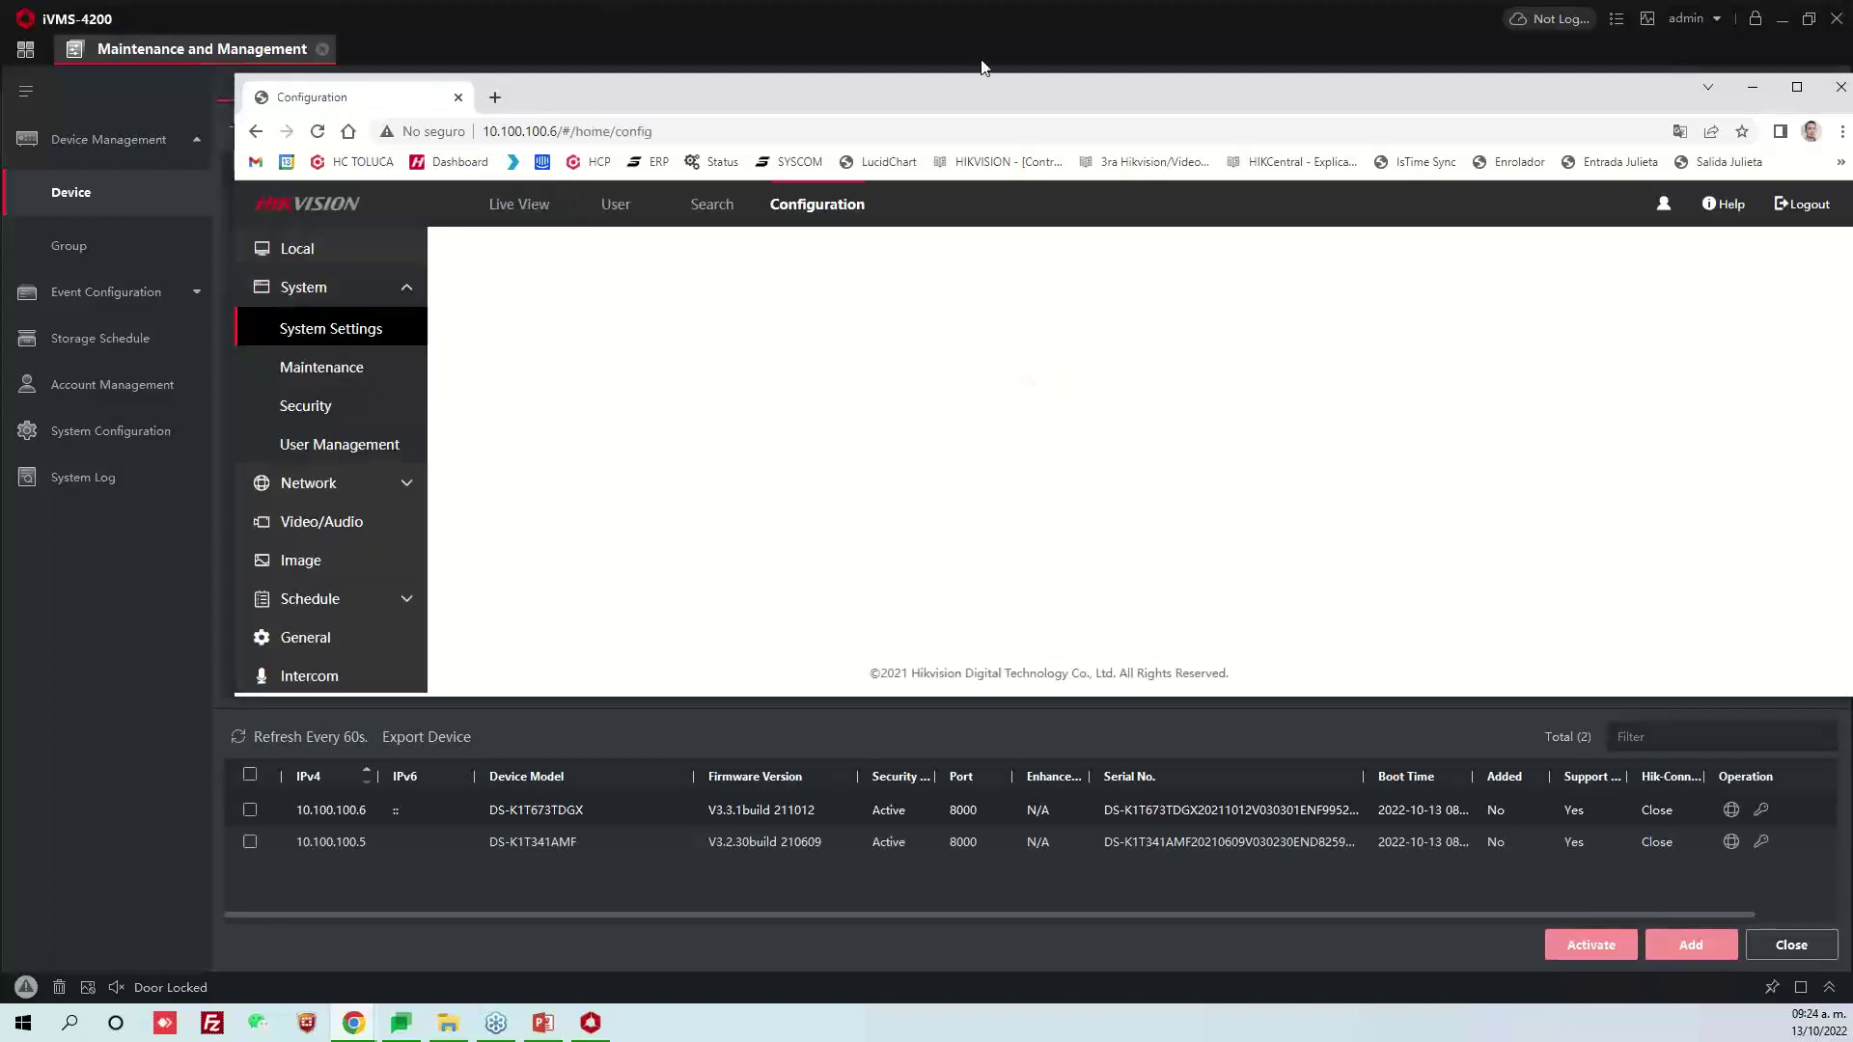
Maximize Chrome and check the Web Version on the Basic Information page
{"action": "left_click", "coordinate": [1797, 87]}
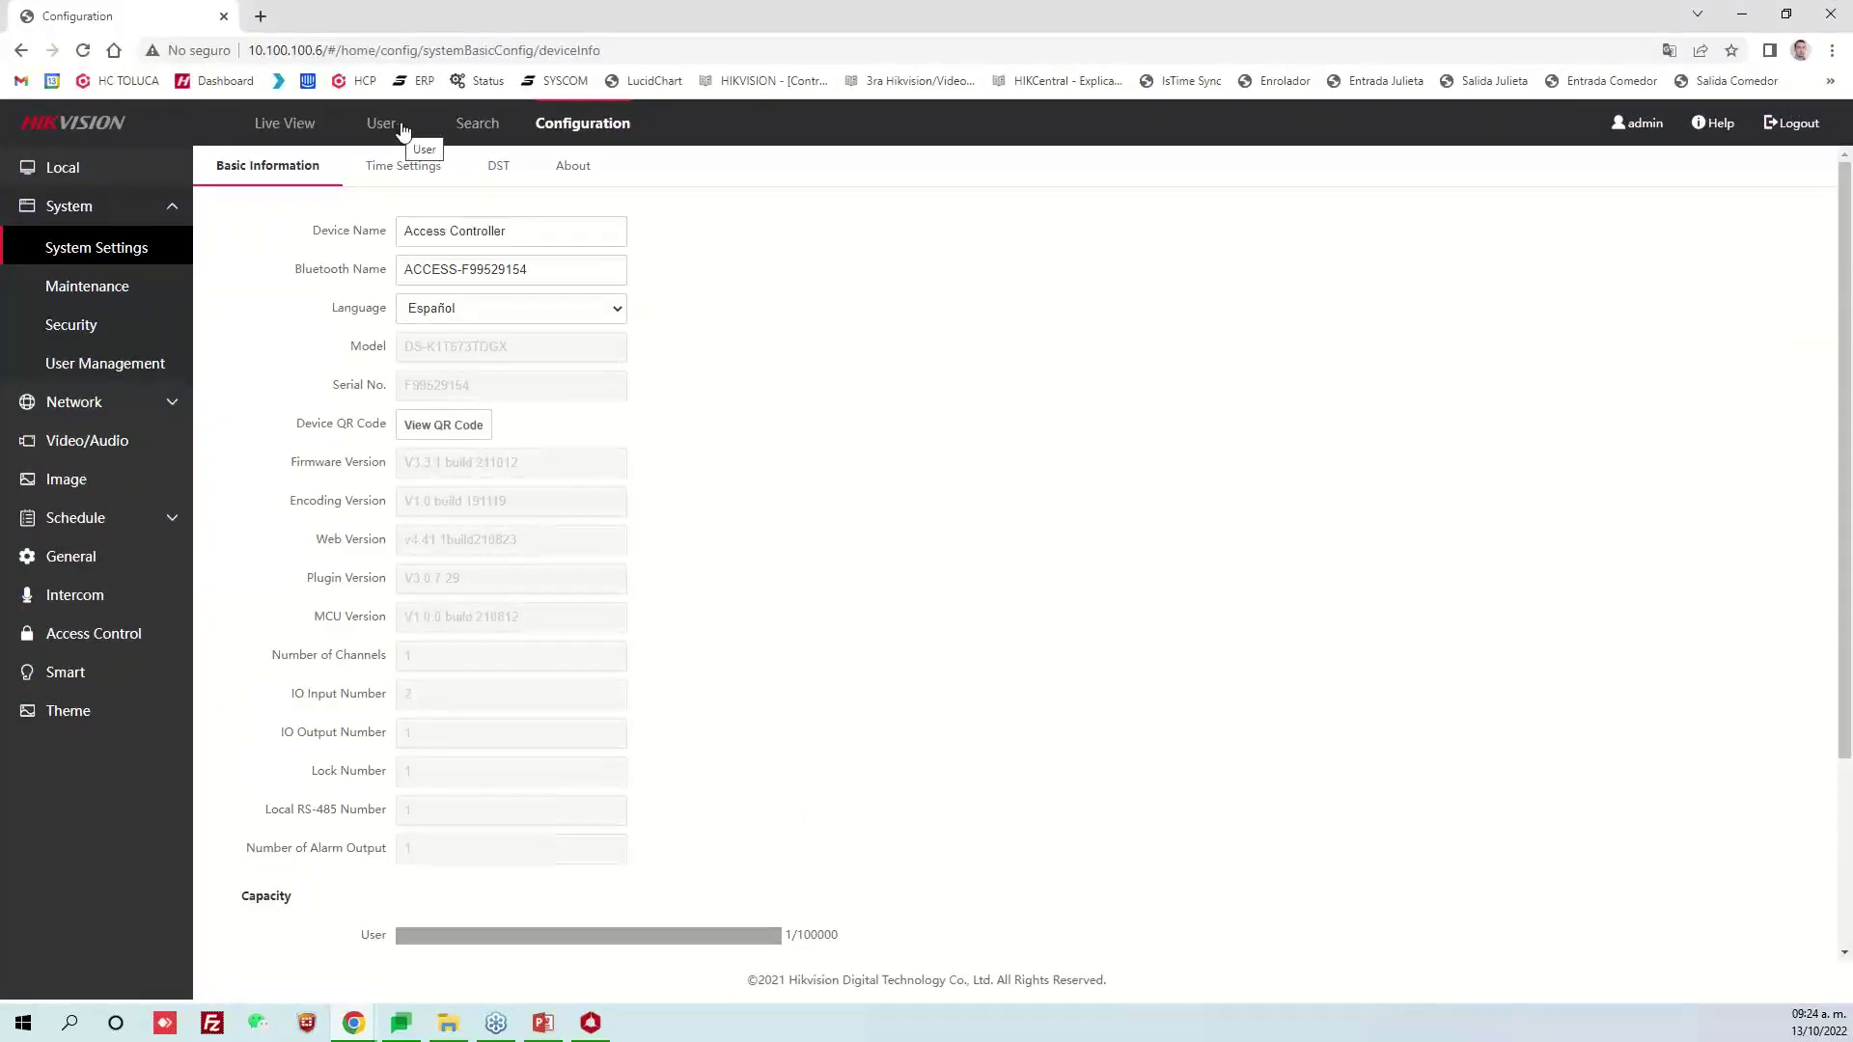
{"action": "scroll", "coordinate": [1073, 295], "scroll_direction": "down", "scroll_amount": 2}
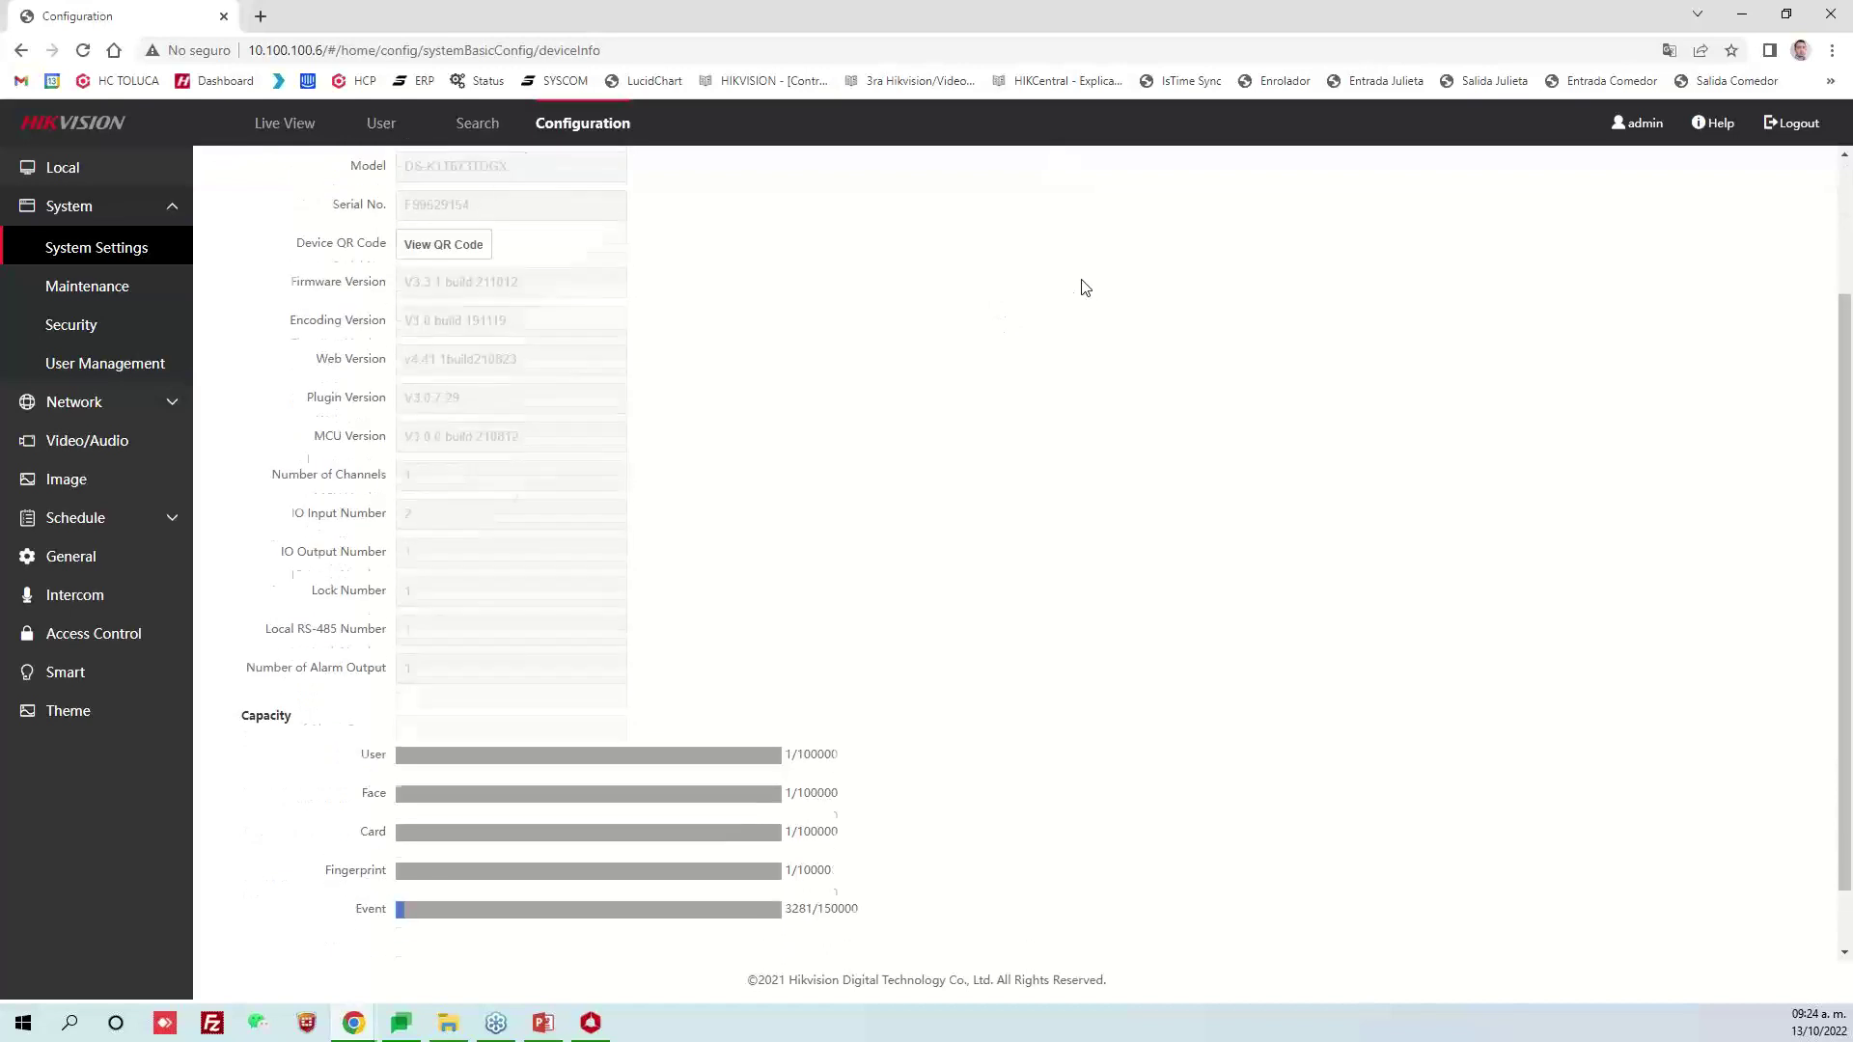
{"action": "scroll", "coordinate": [1084, 286], "scroll_direction": "up", "scroll_amount": 2}
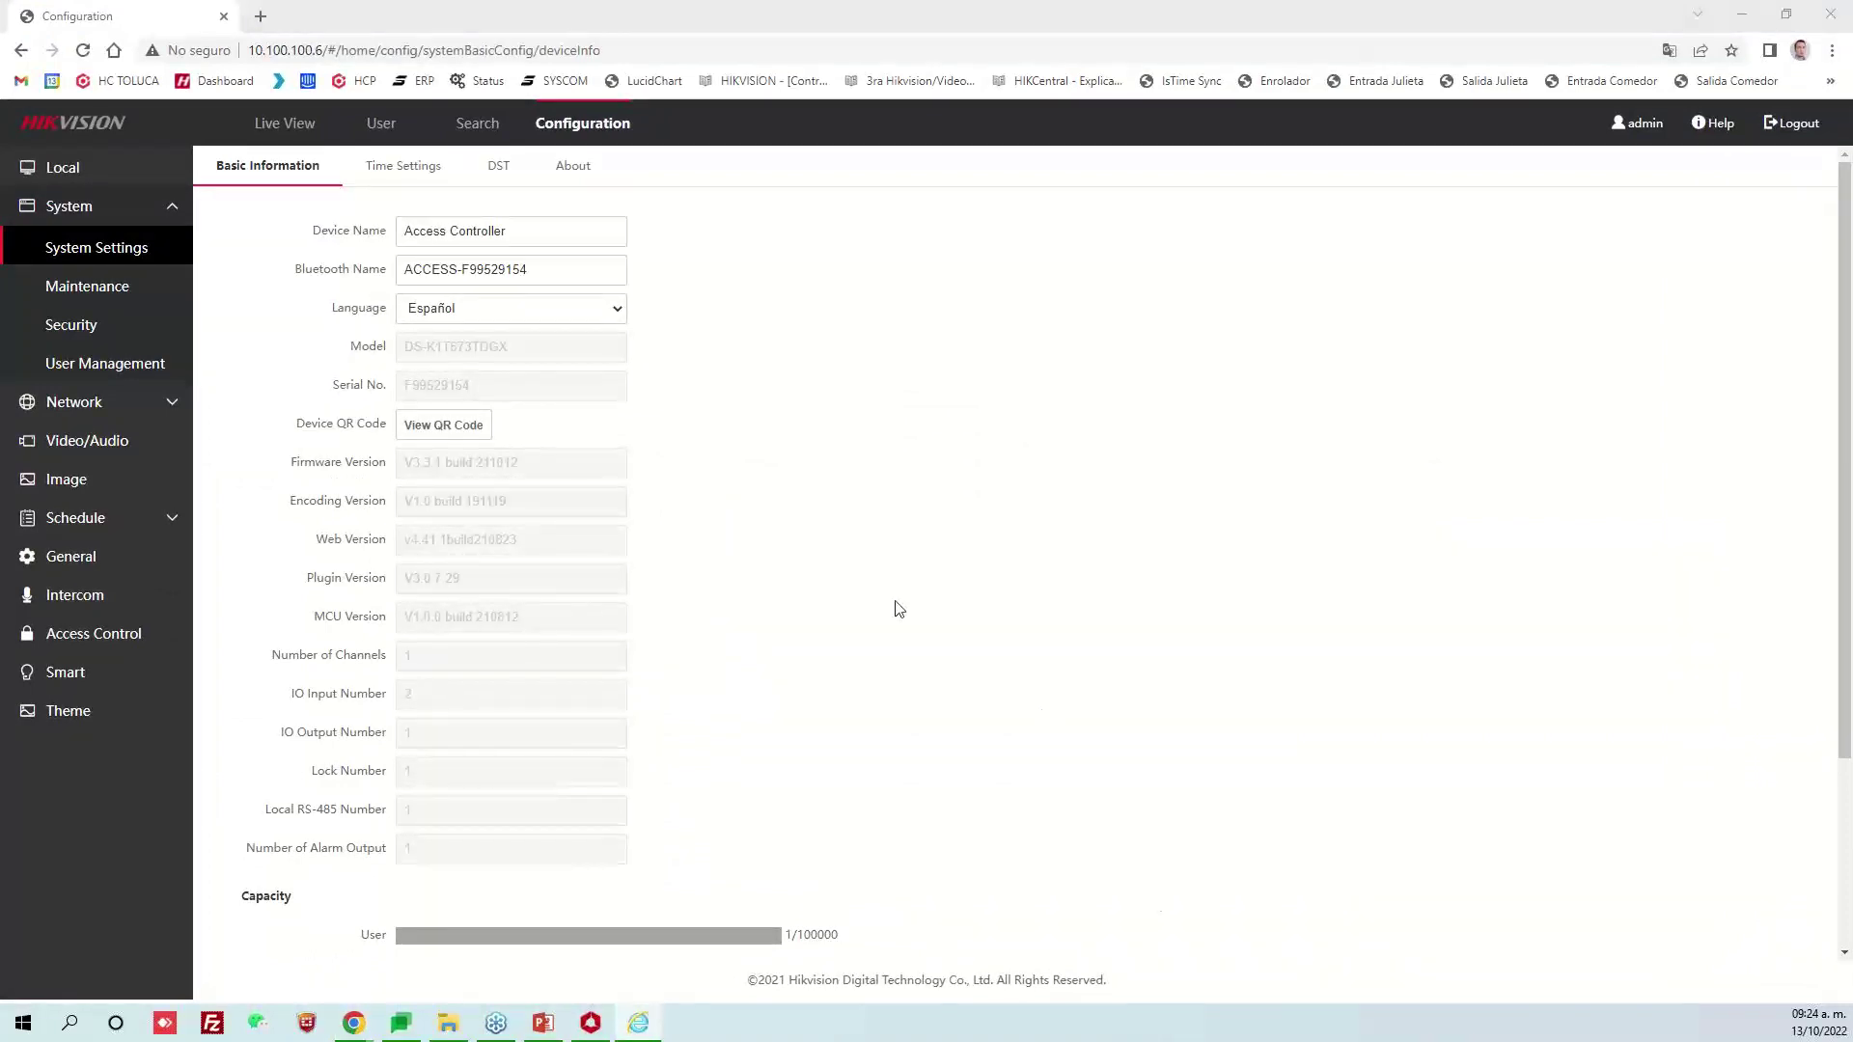
{"action": "left_click", "coordinate": [588, 468]}
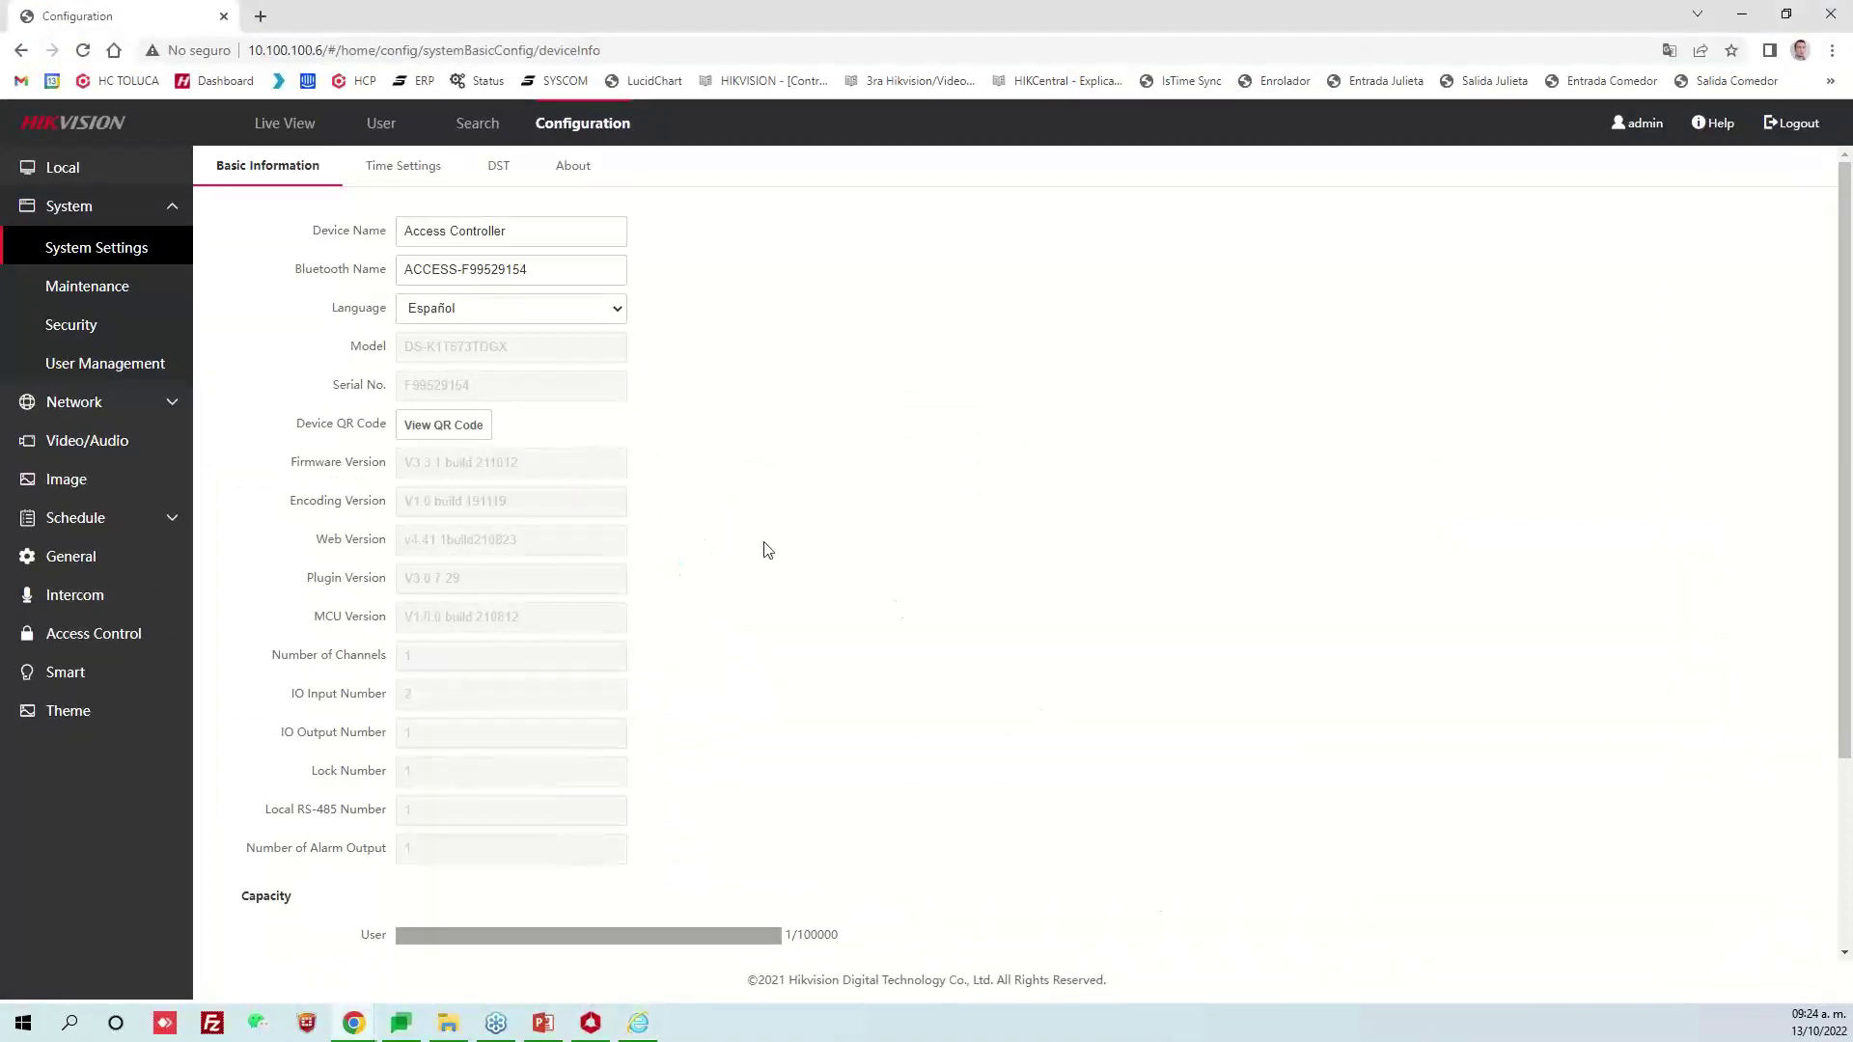
{"action": "left_click_drag", "start_coordinate": [575, 533], "coordinate": [359, 537]}
{"action": "scroll", "coordinate": [734, 594], "scroll_direction": "down", "scroll_amount": 3}
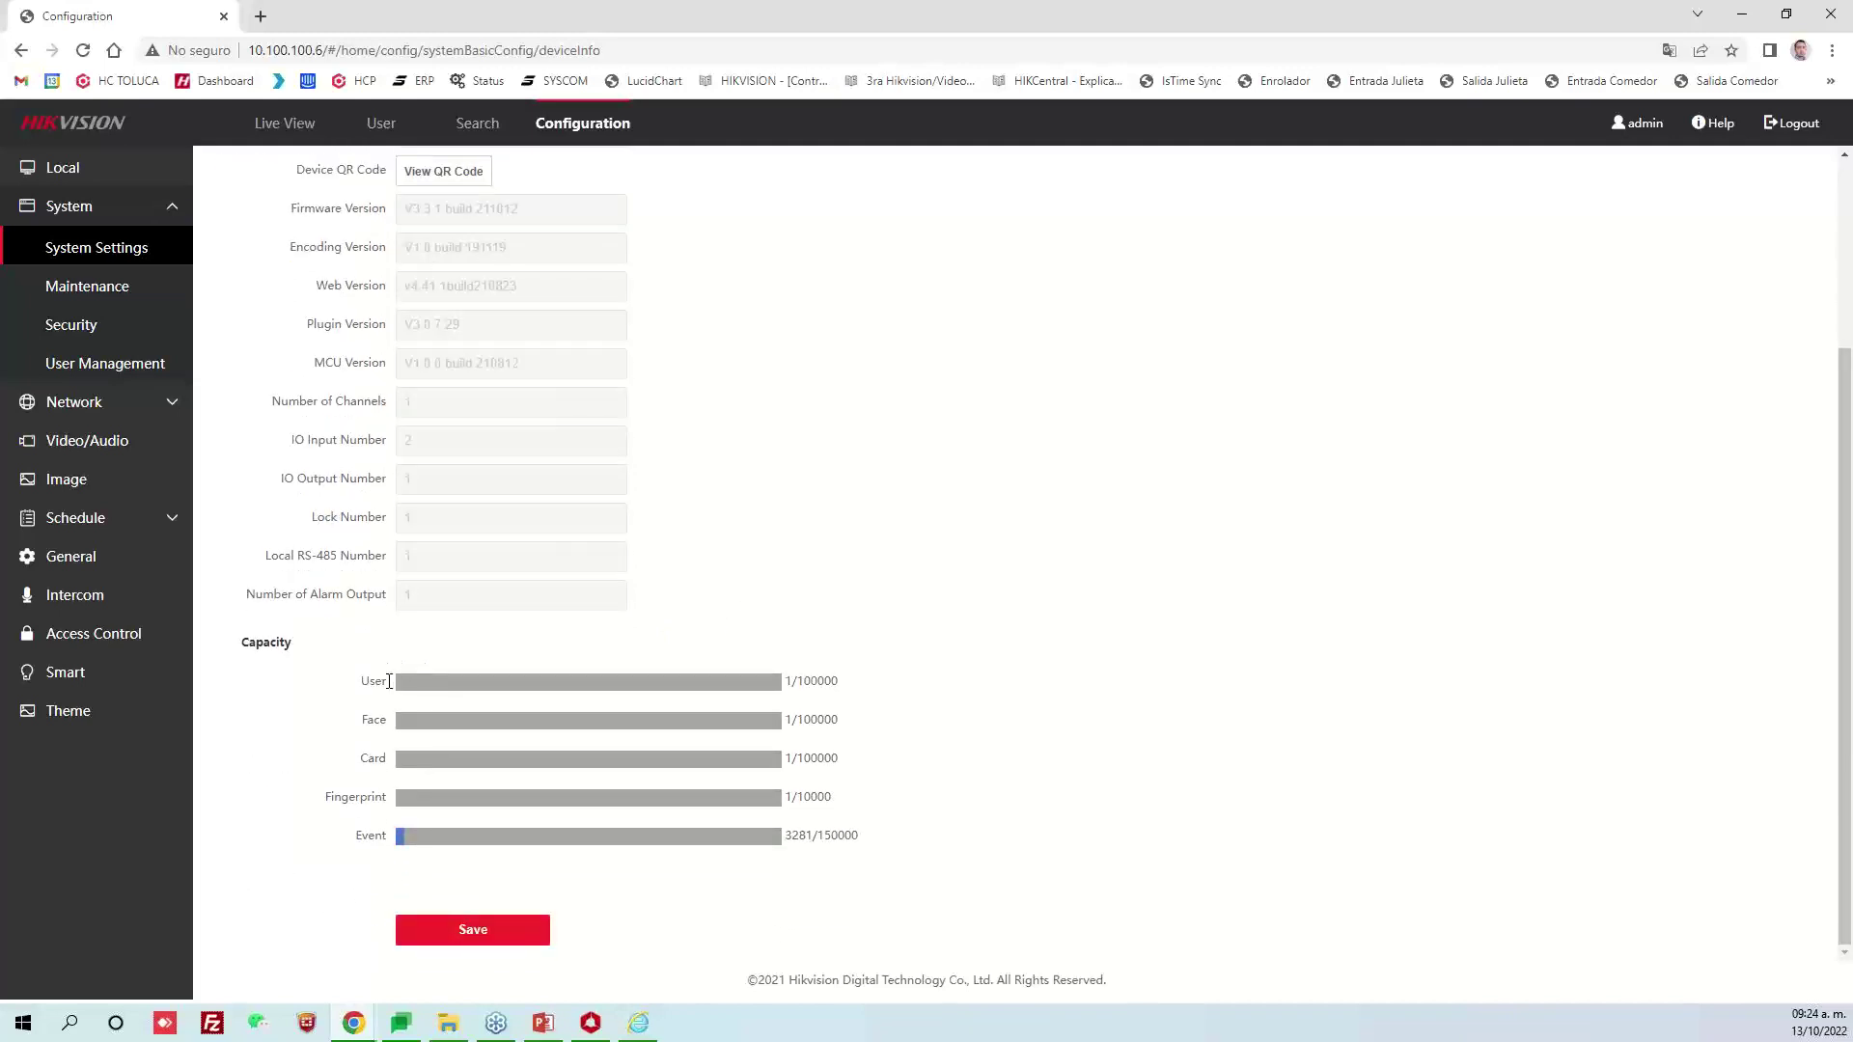
Read the User and Face capacity values (1/100000) in the Capacity section
{"action": "mouse_move", "coordinate": [780, 681]}
{"action": "left_mouse_down"}
{"action": "mouse_move", "coordinate": [839, 688]}
{"action": "mouse_move", "coordinate": [787, 682]}
{"action": "left_mouse_up"}
{"action": "left_click", "coordinate": [820, 695]}
{"action": "left_click", "coordinate": [781, 476]}
{"action": "left_click_drag", "start_coordinate": [791, 720], "coordinate": [783, 734]}
{"action": "left_click", "coordinate": [790, 755]}
{"action": "scroll", "coordinate": [753, 454], "scroll_direction": "up", "scroll_amount": 1}
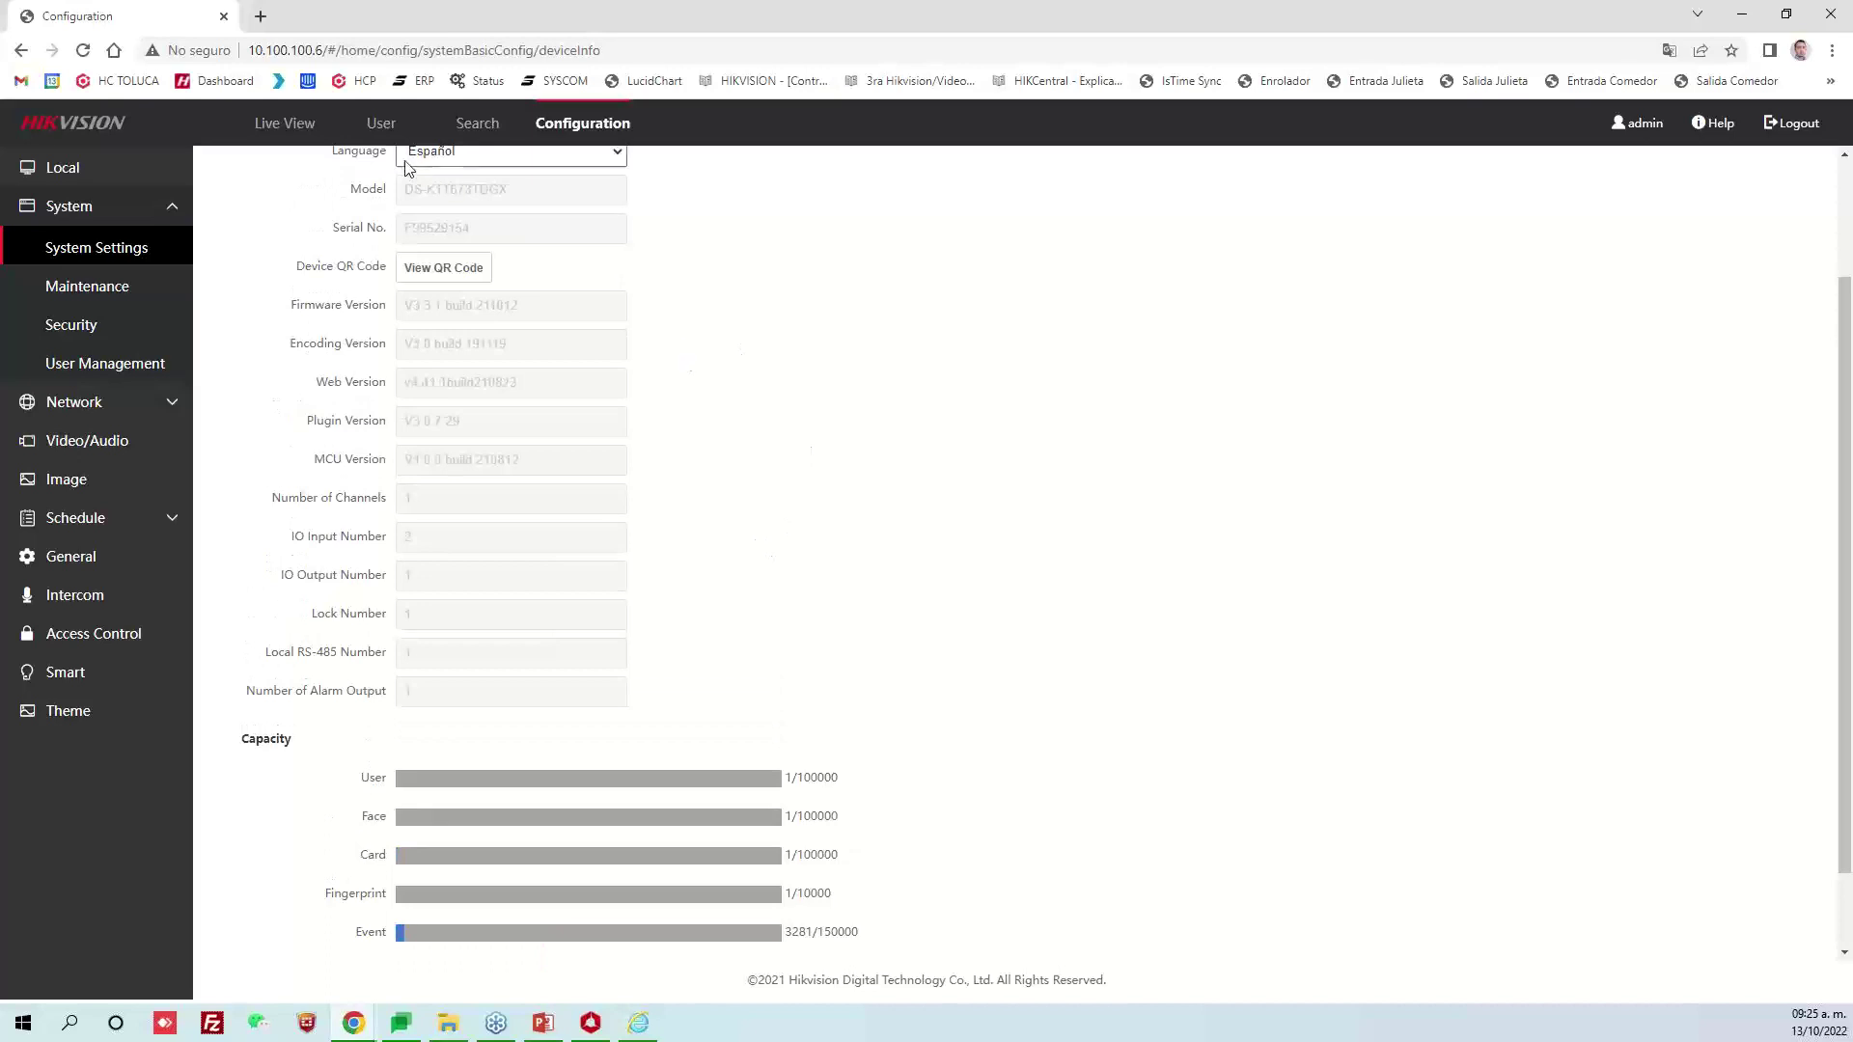
In the User list, select the single enrolled user and view its face photo
{"action": "left_click", "coordinate": [381, 124]}
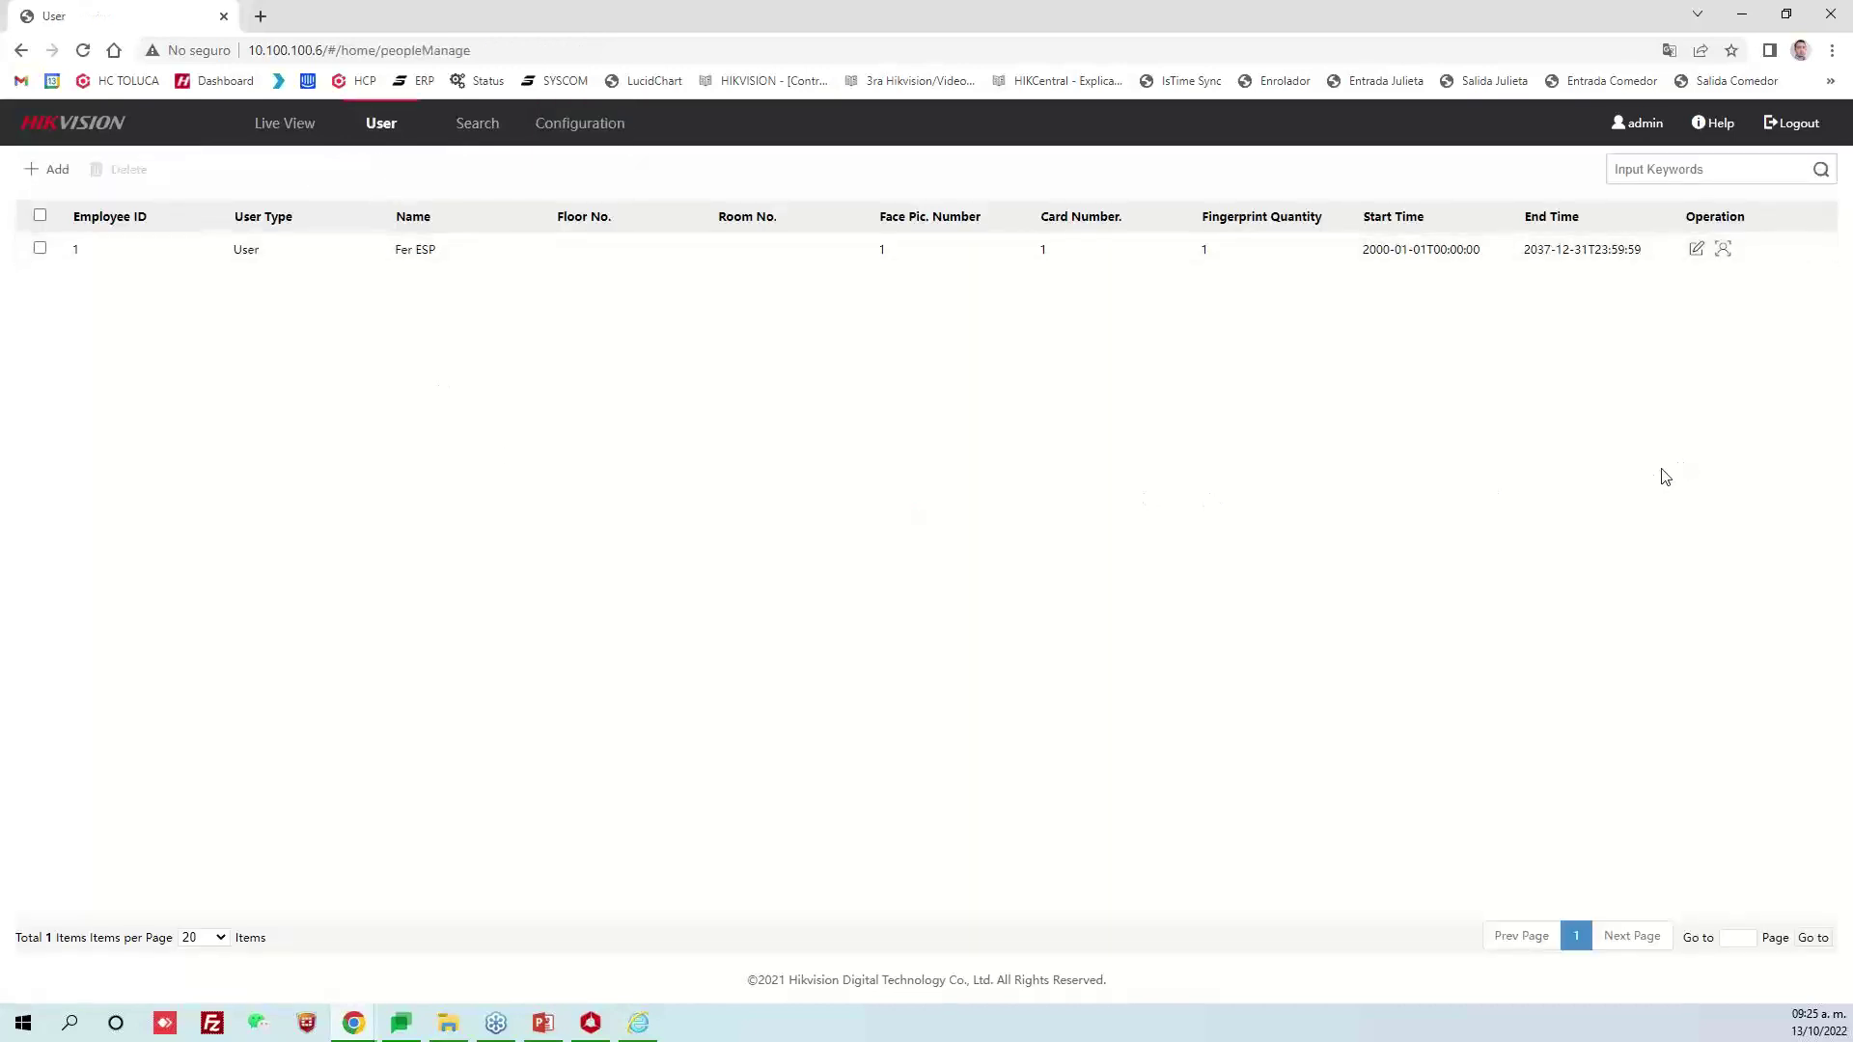
{"action": "left_click", "coordinate": [187, 257]}
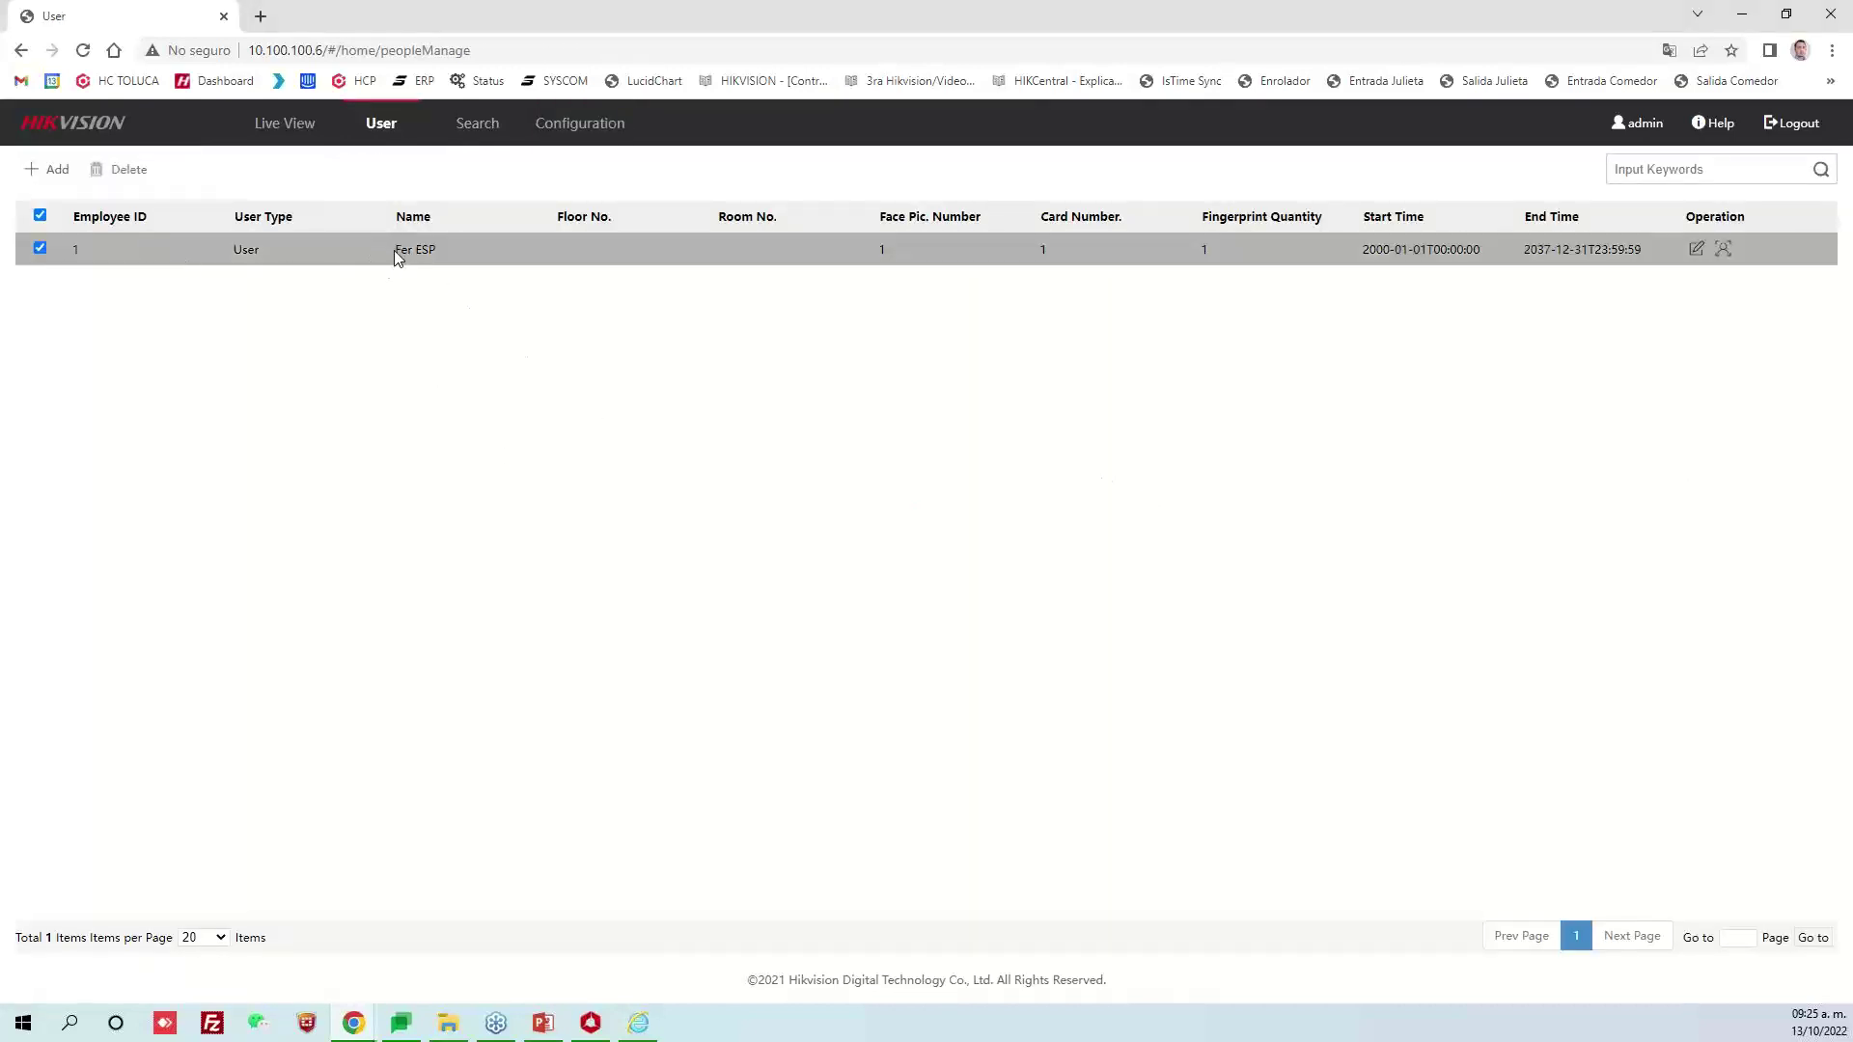
{"action": "left_click", "coordinate": [436, 249]}
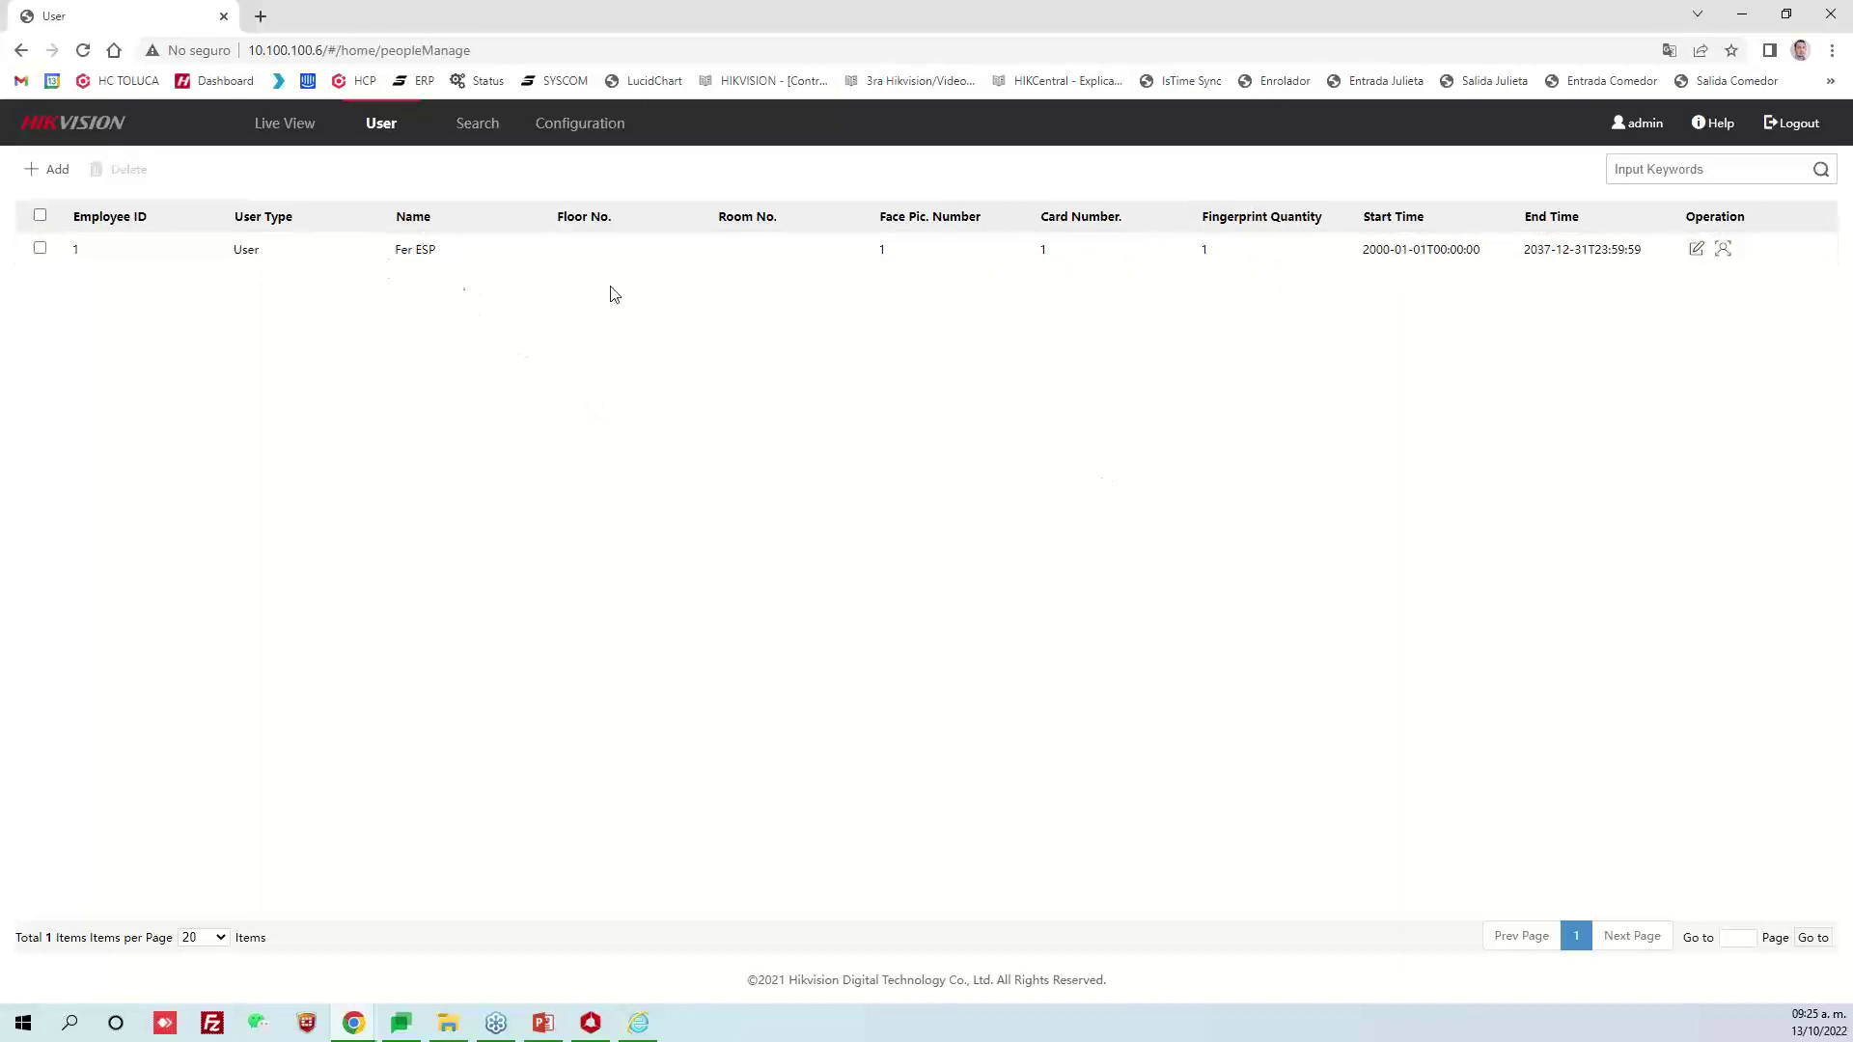
{"action": "left_click", "coordinate": [1723, 250]}
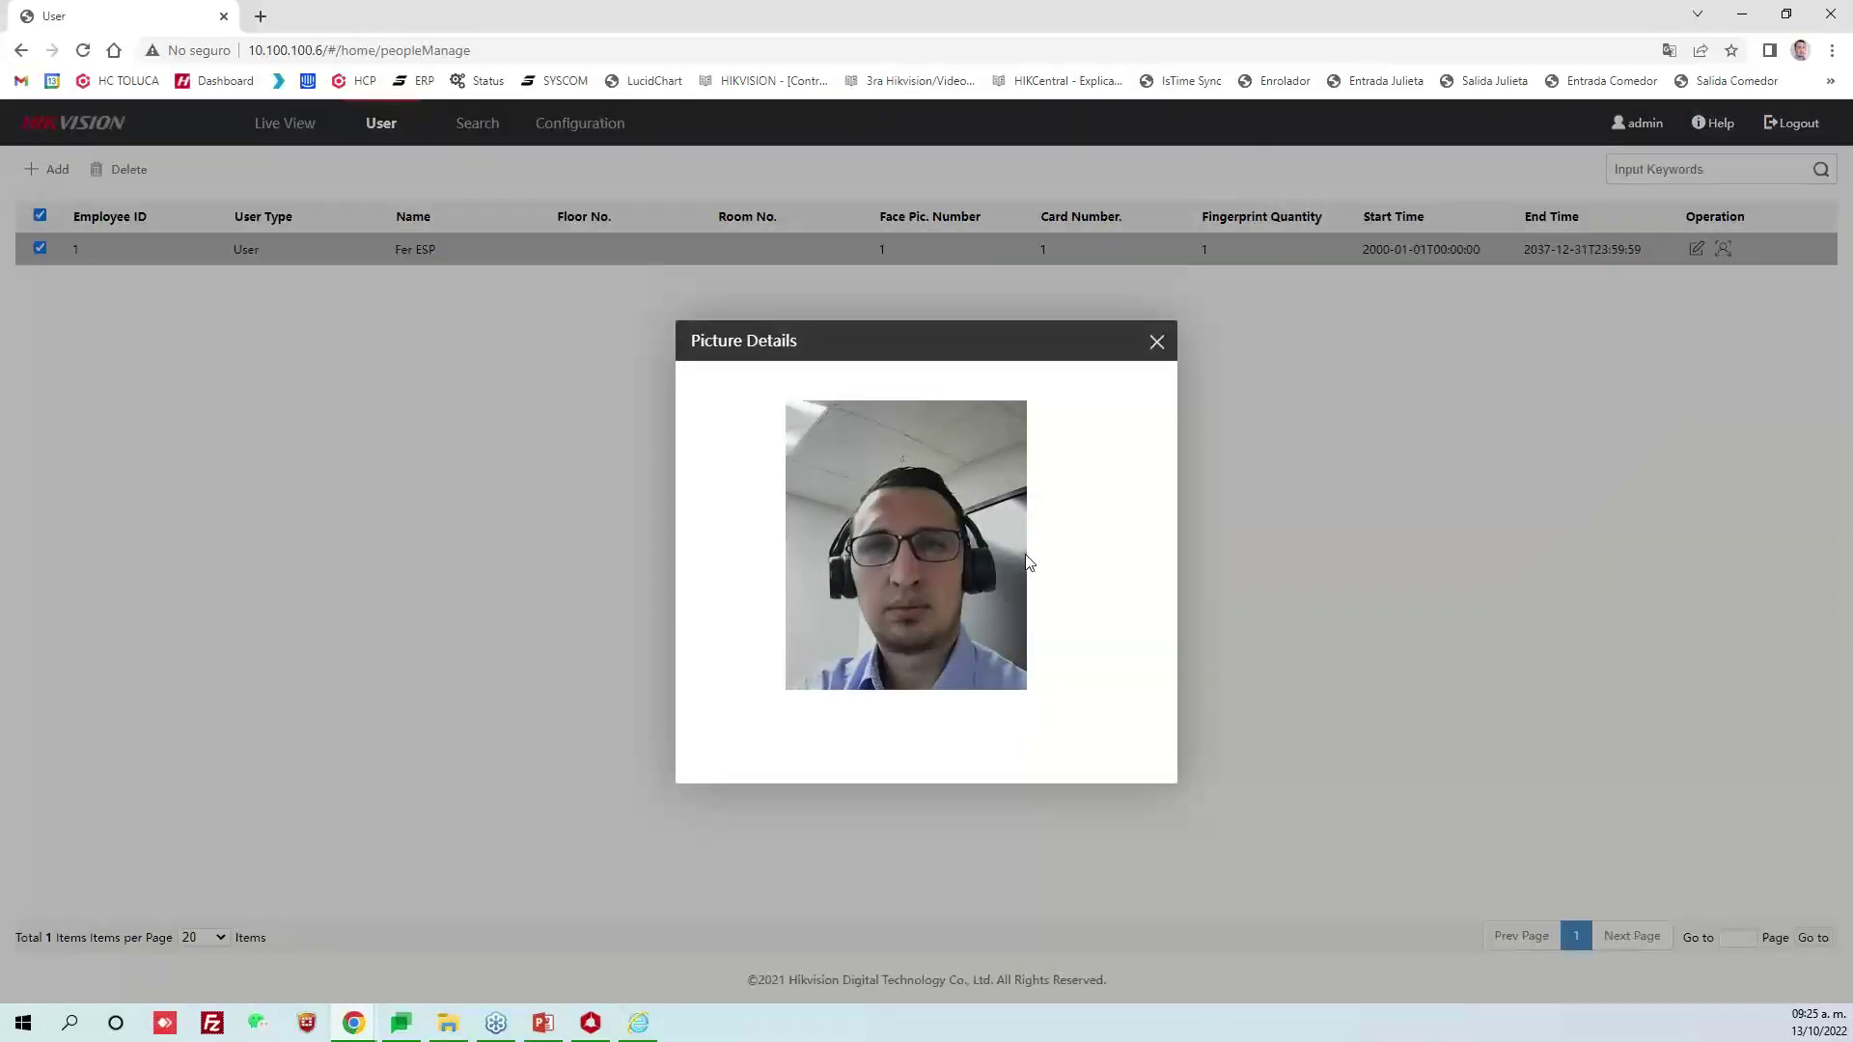
{"action": "left_click", "coordinate": [1156, 344]}
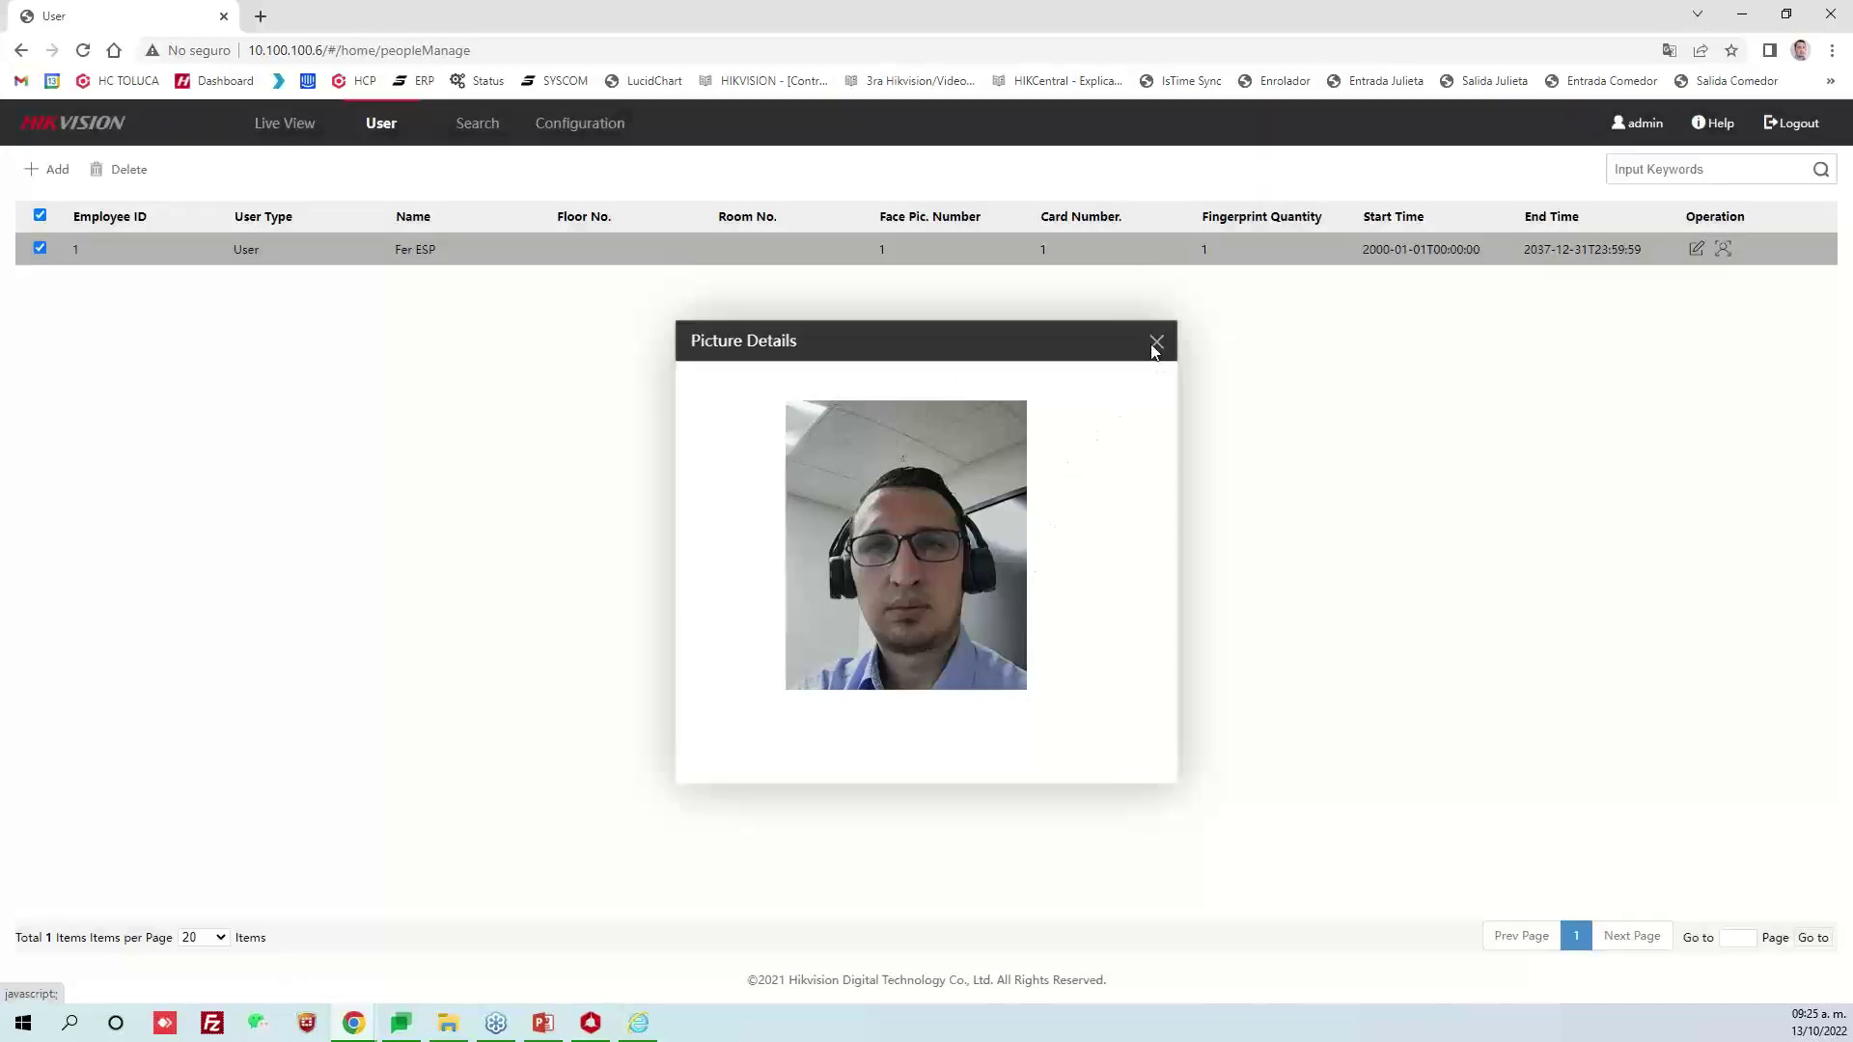
{"action": "left_click", "coordinate": [480, 127]}
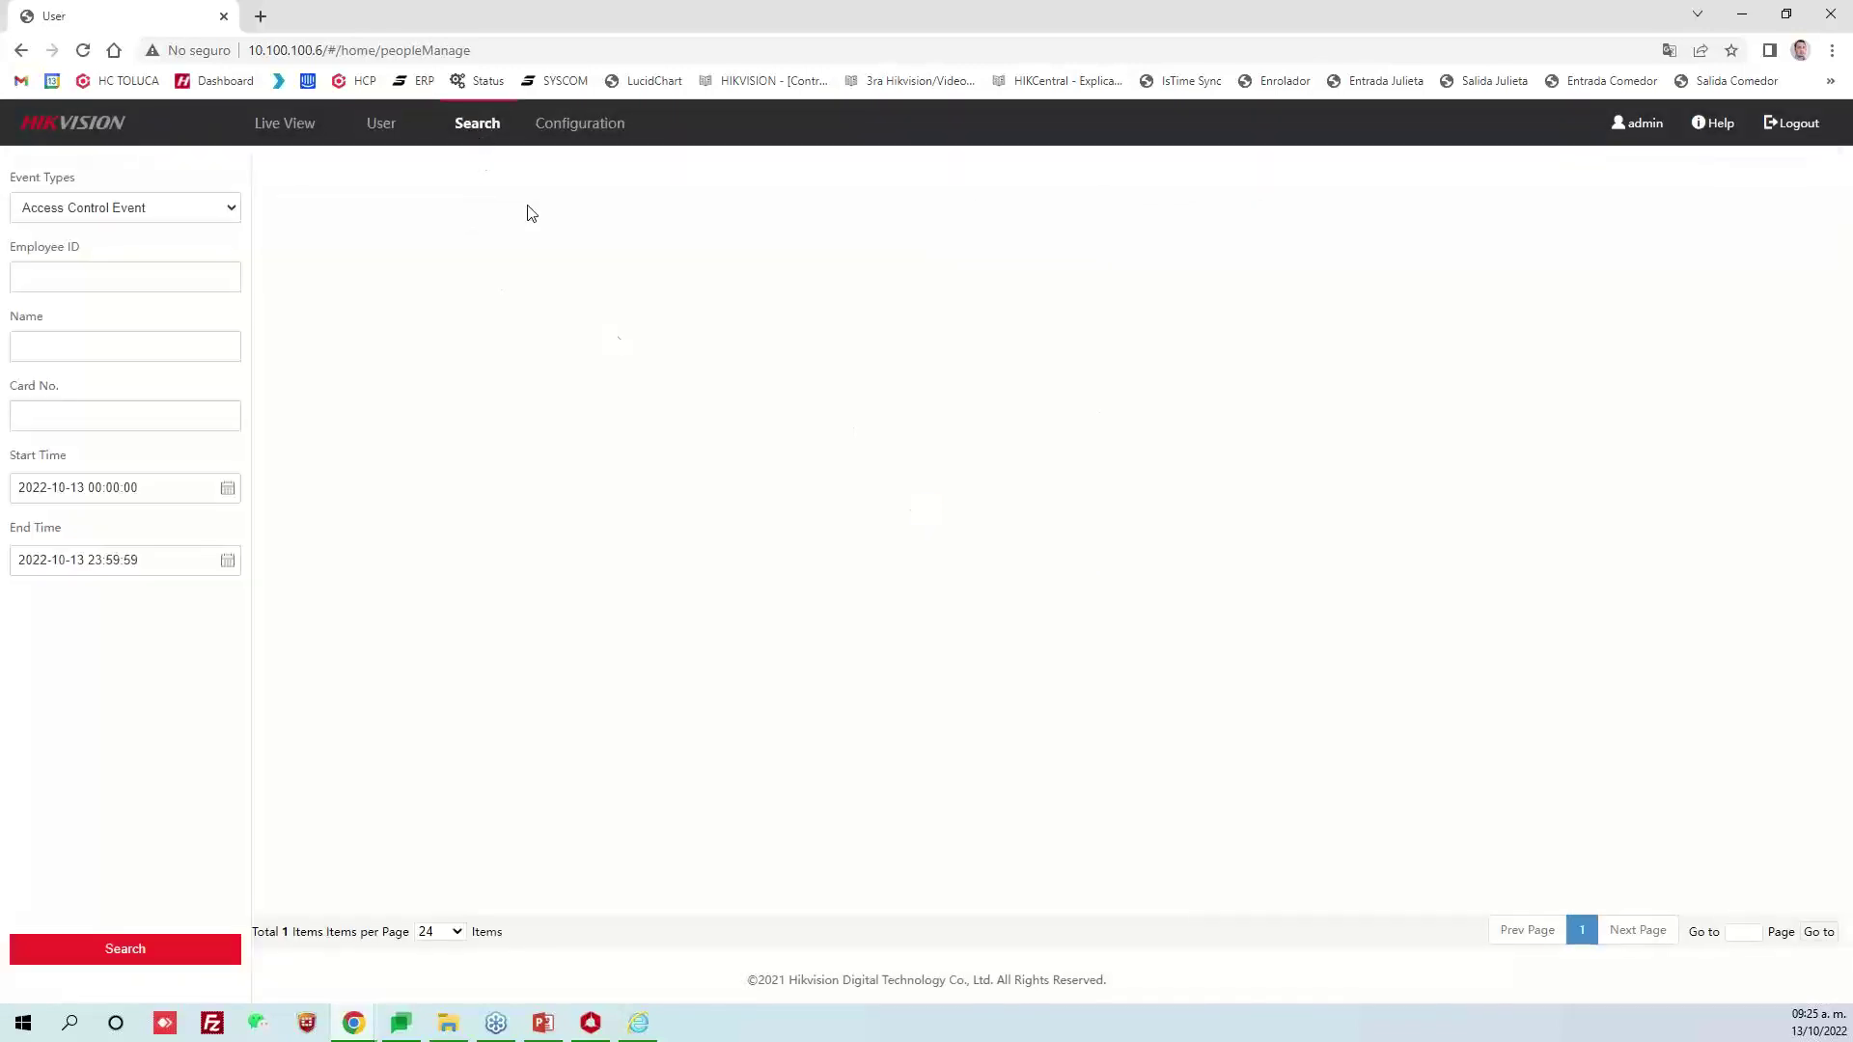
Look over the search filters and view the 08:47:14 face authentication snapshot
{"action": "left_click", "coordinate": [214, 208]}
{"action": "left_click", "coordinate": [217, 274]}
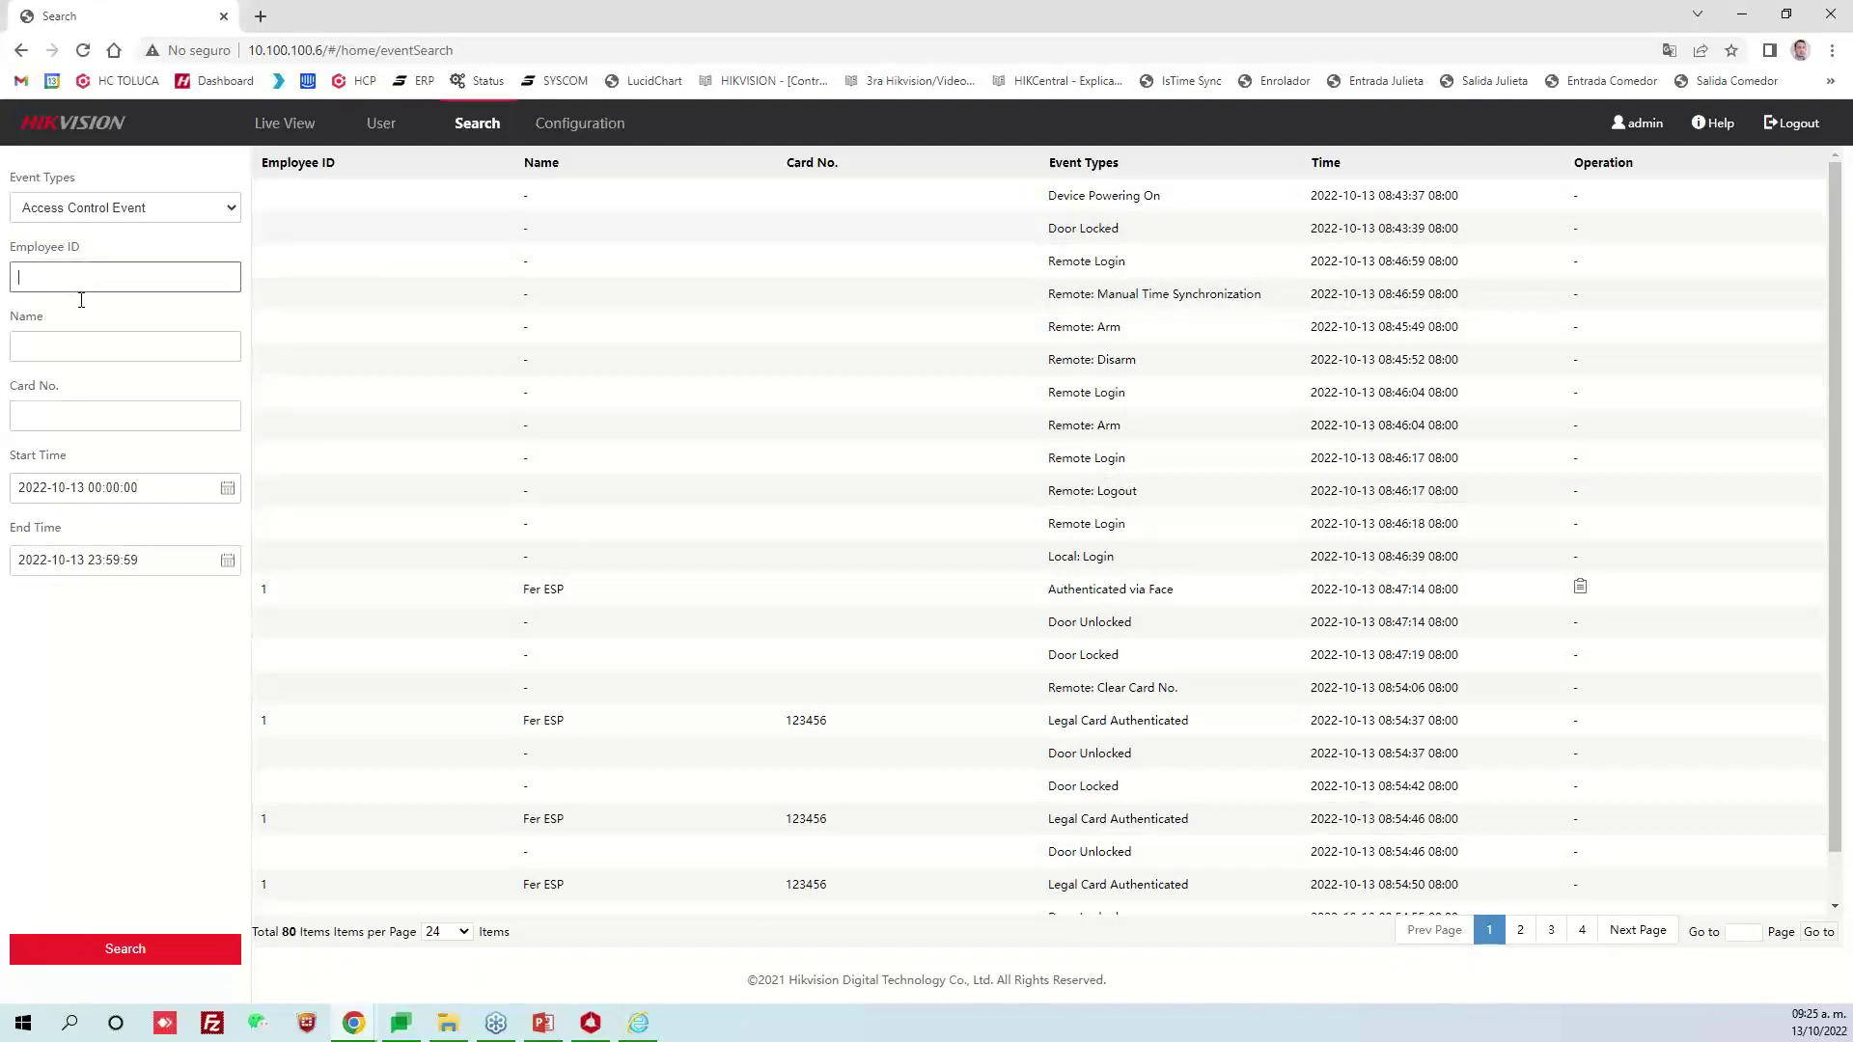
{"action": "key", "text": "Tab"}
{"action": "key", "text": "Tab"}
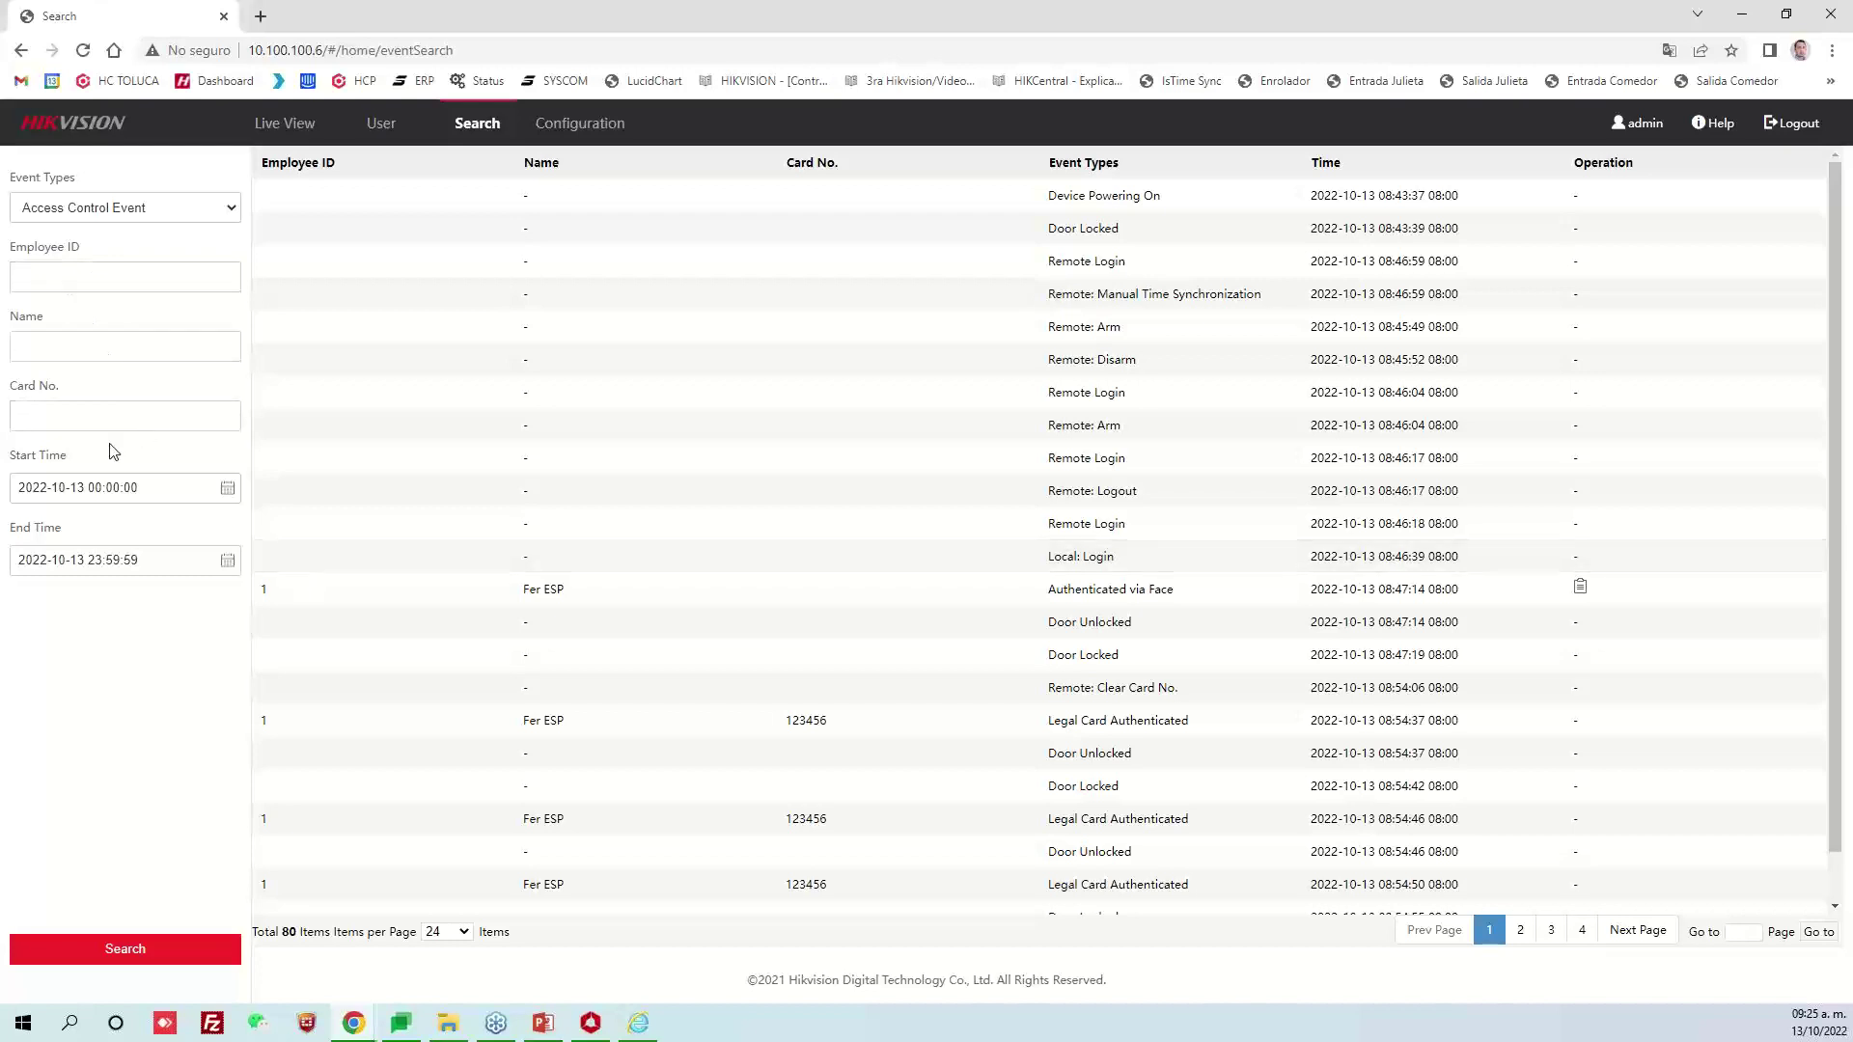
{"action": "left_click", "coordinate": [228, 488]}
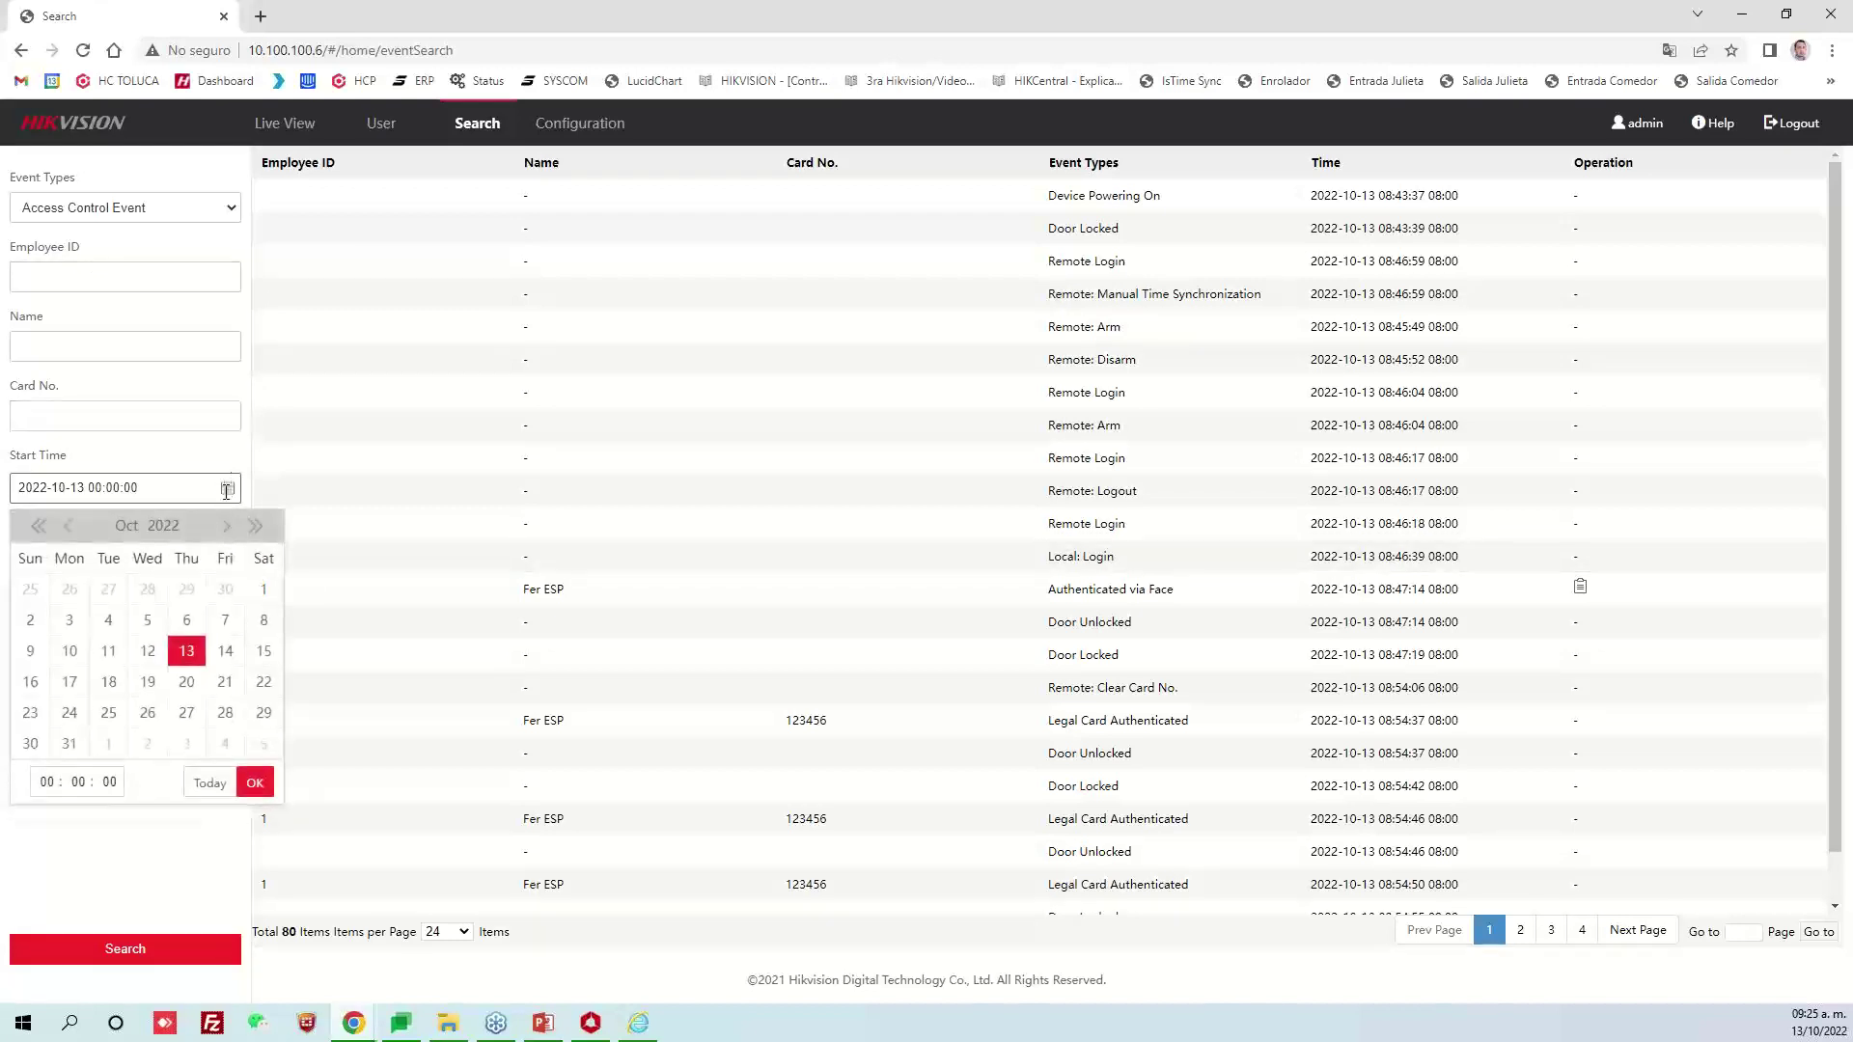
{"action": "left_click", "coordinate": [1318, 756]}
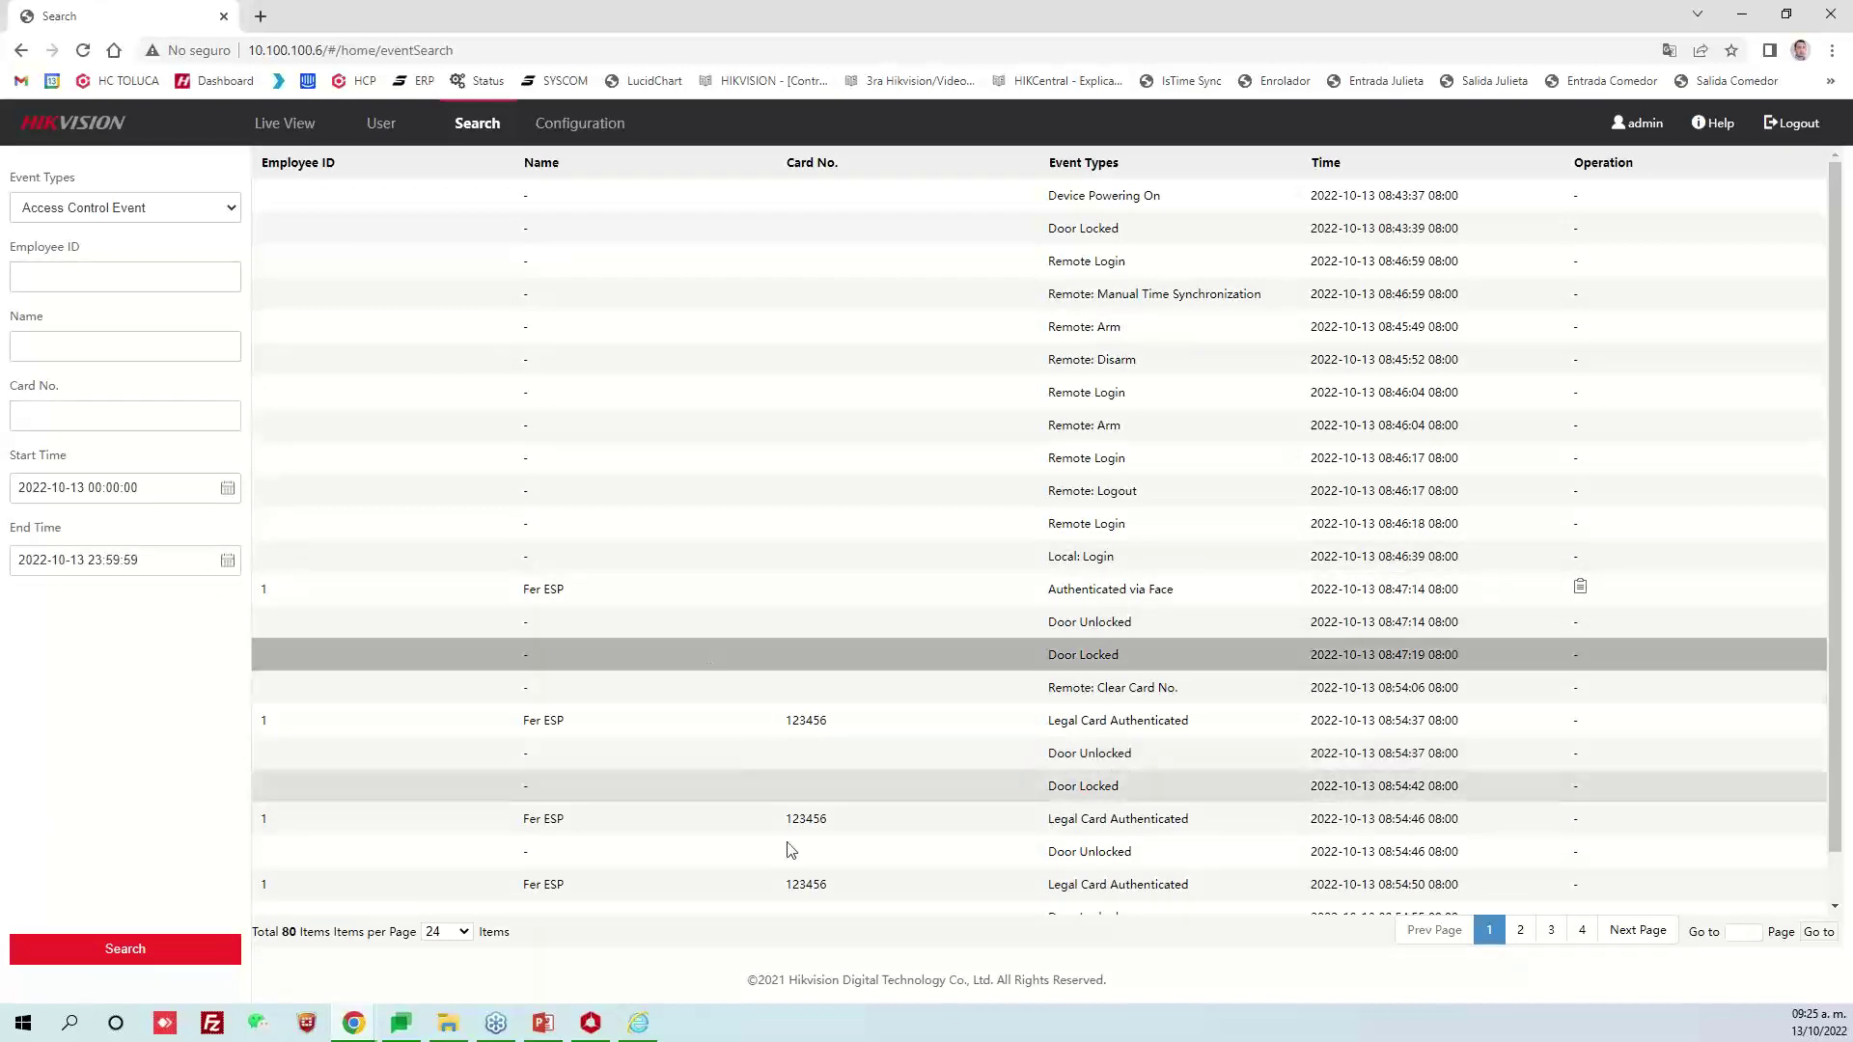
{"action": "left_click", "coordinate": [1279, 604]}
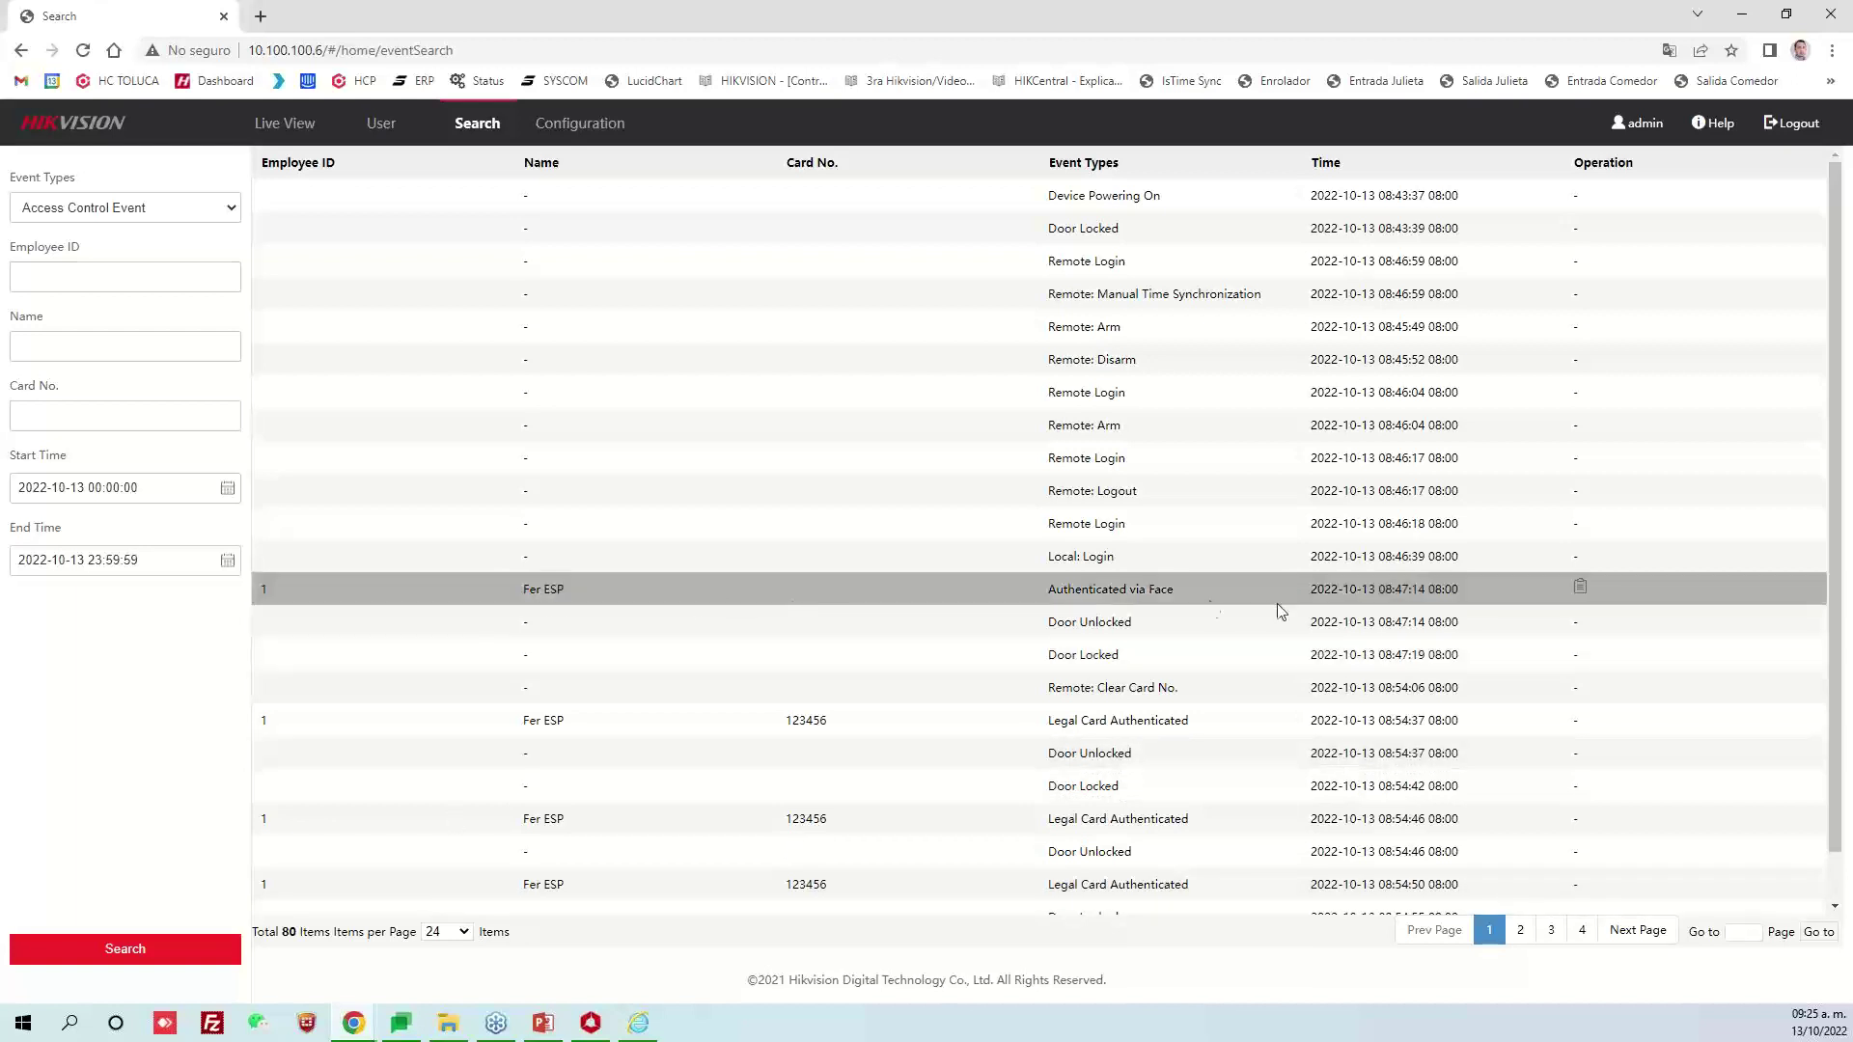
{"action": "left_click_drag", "start_coordinate": [1376, 589], "coordinate": [1410, 591]}
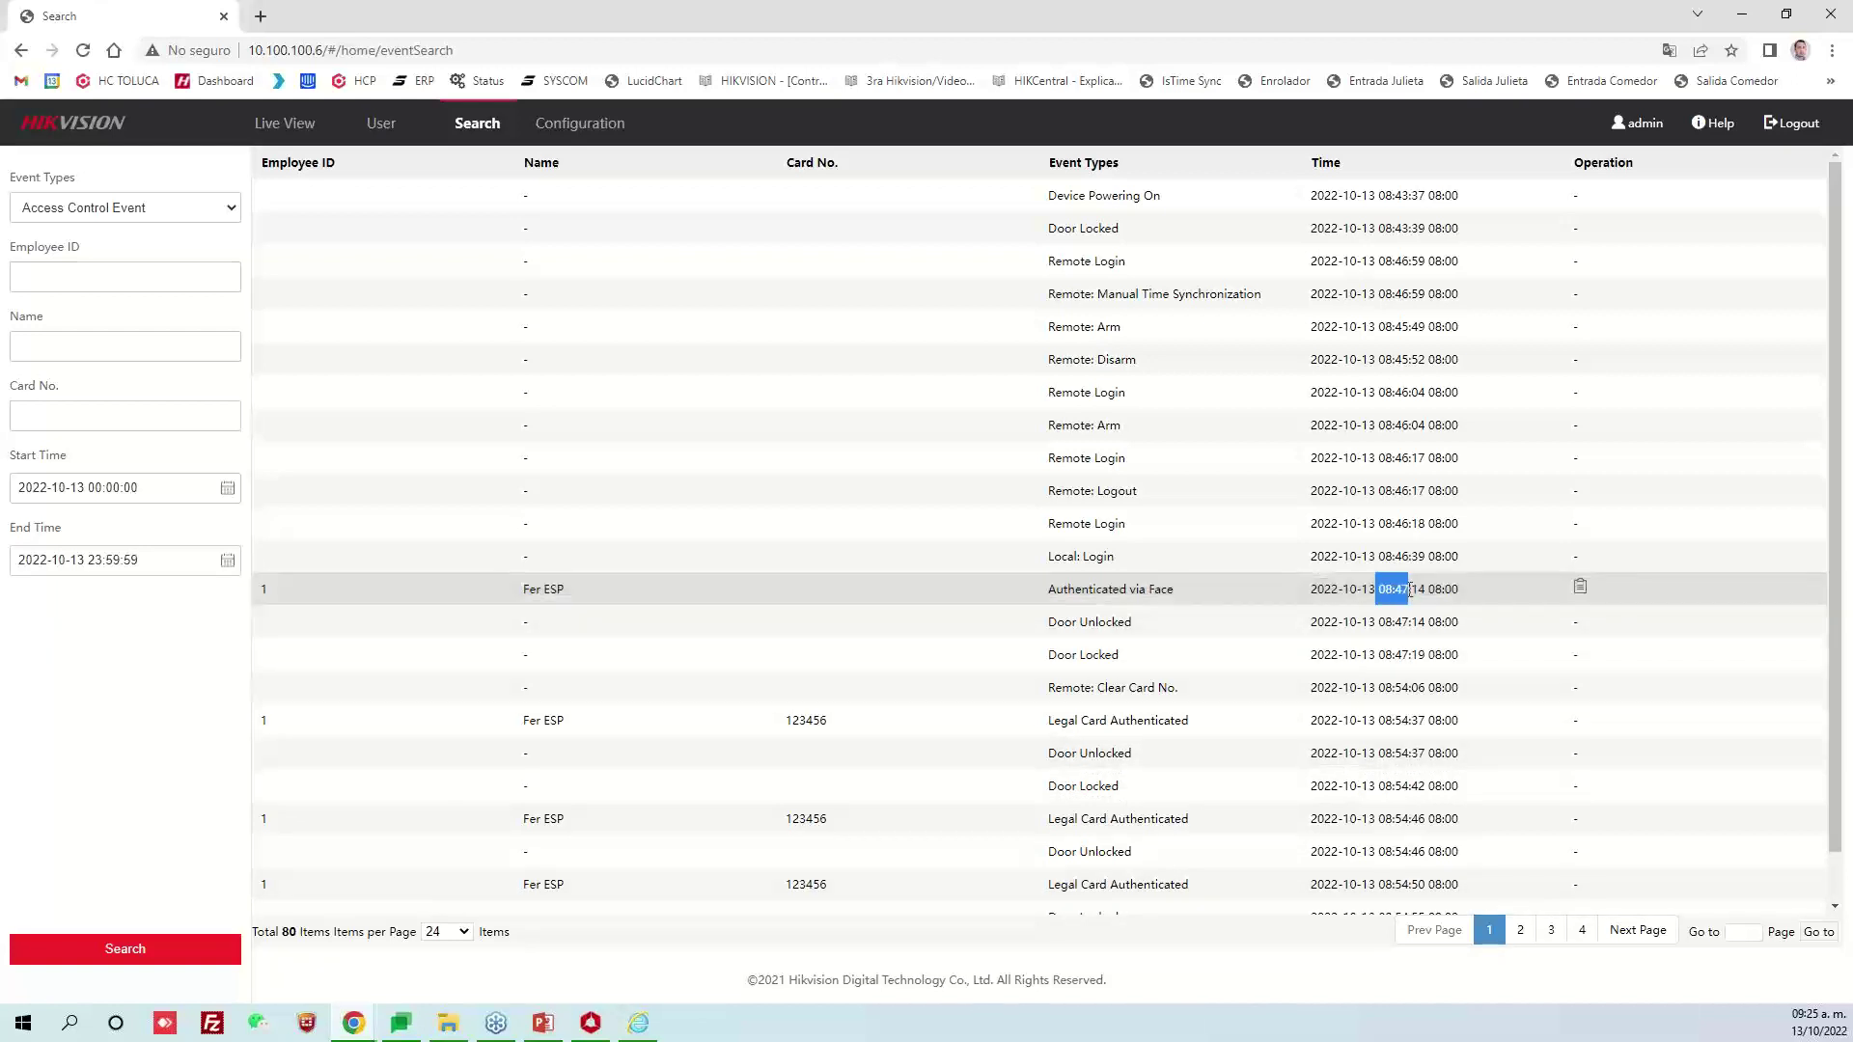
{"action": "left_click", "coordinate": [1583, 588]}
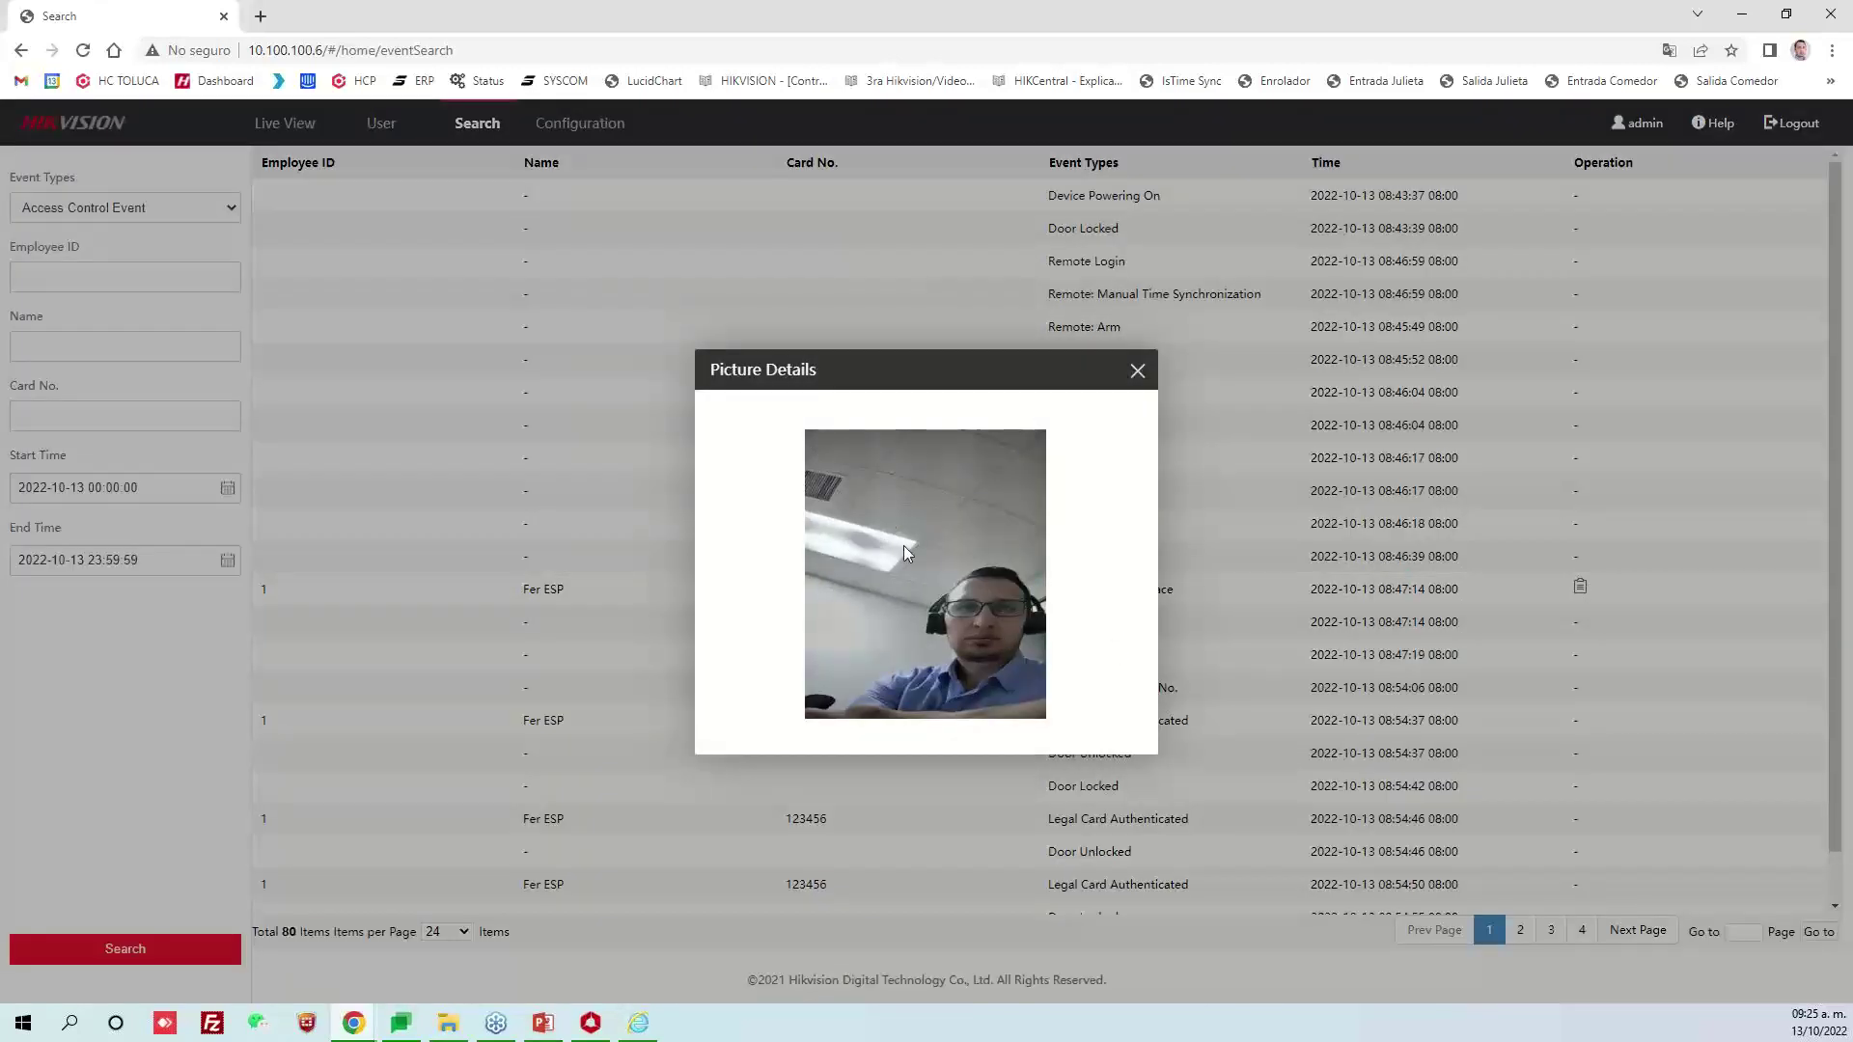
{"action": "left_click", "coordinate": [1138, 371]}
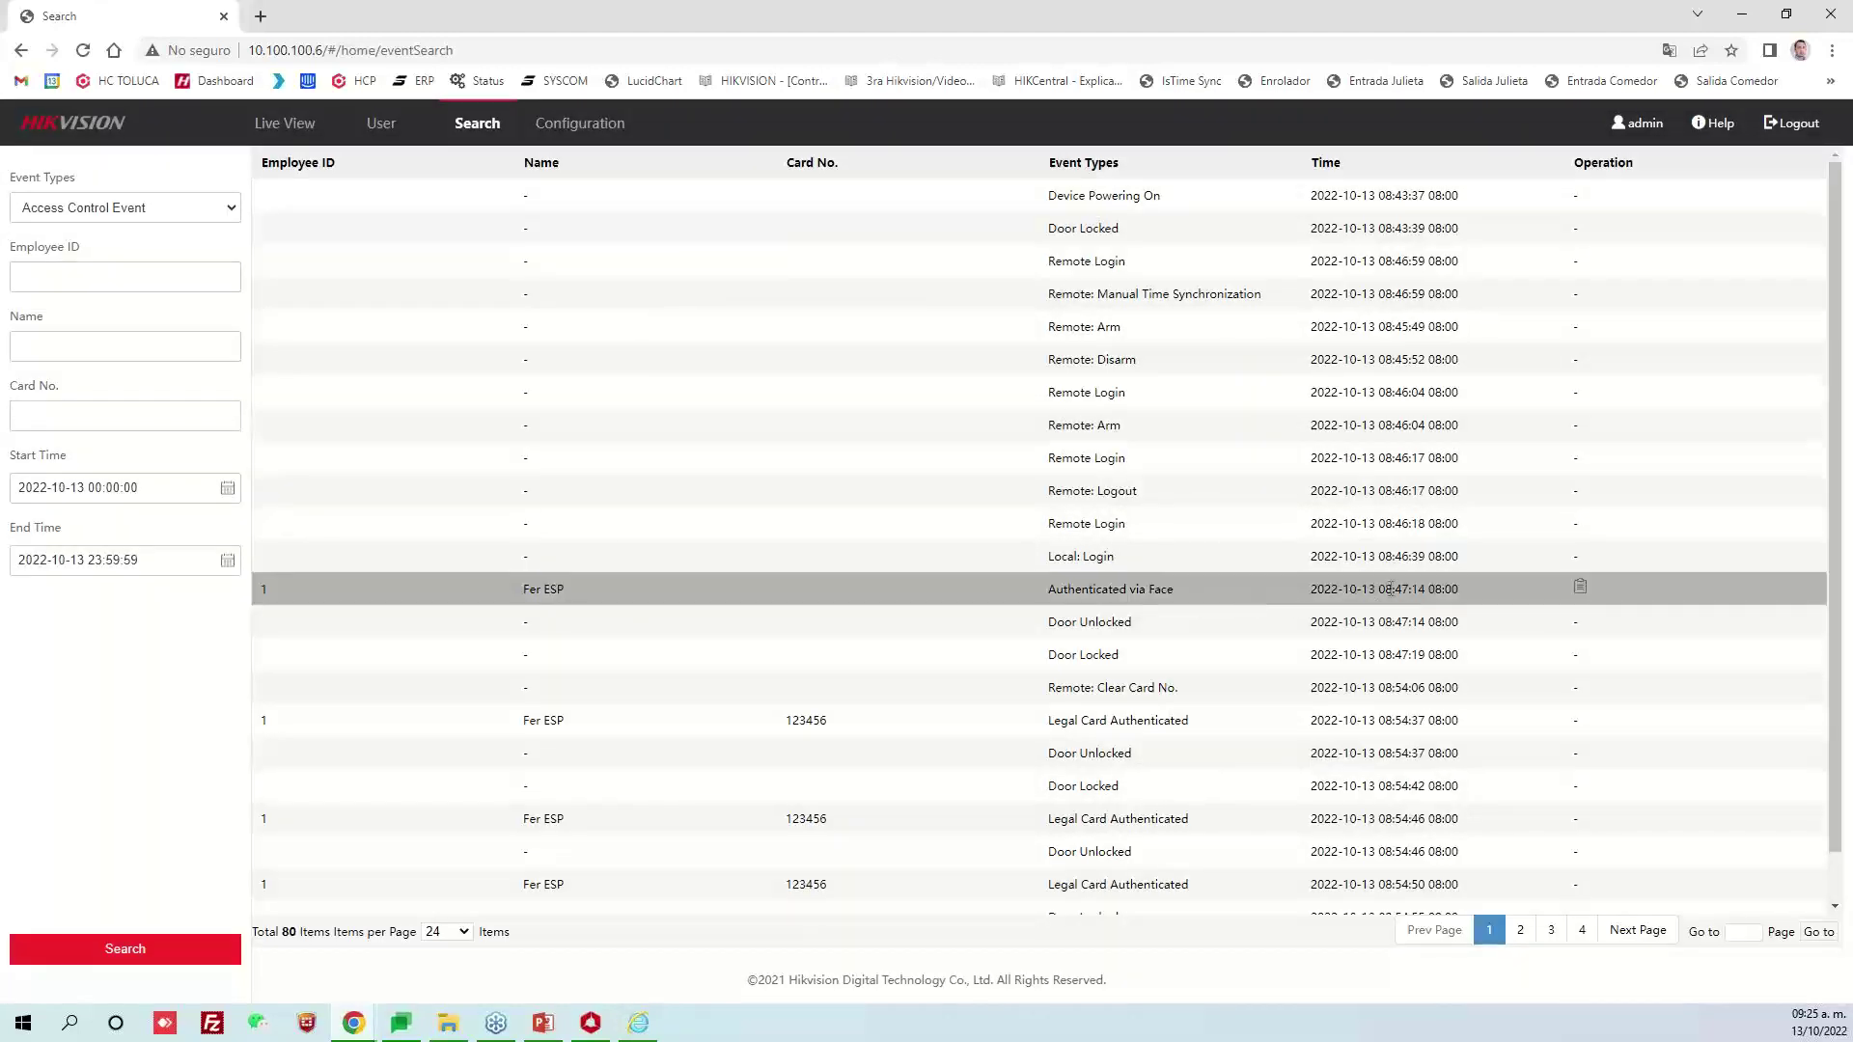
{"action": "left_click_drag", "start_coordinate": [1411, 588], "coordinate": [1307, 591]}
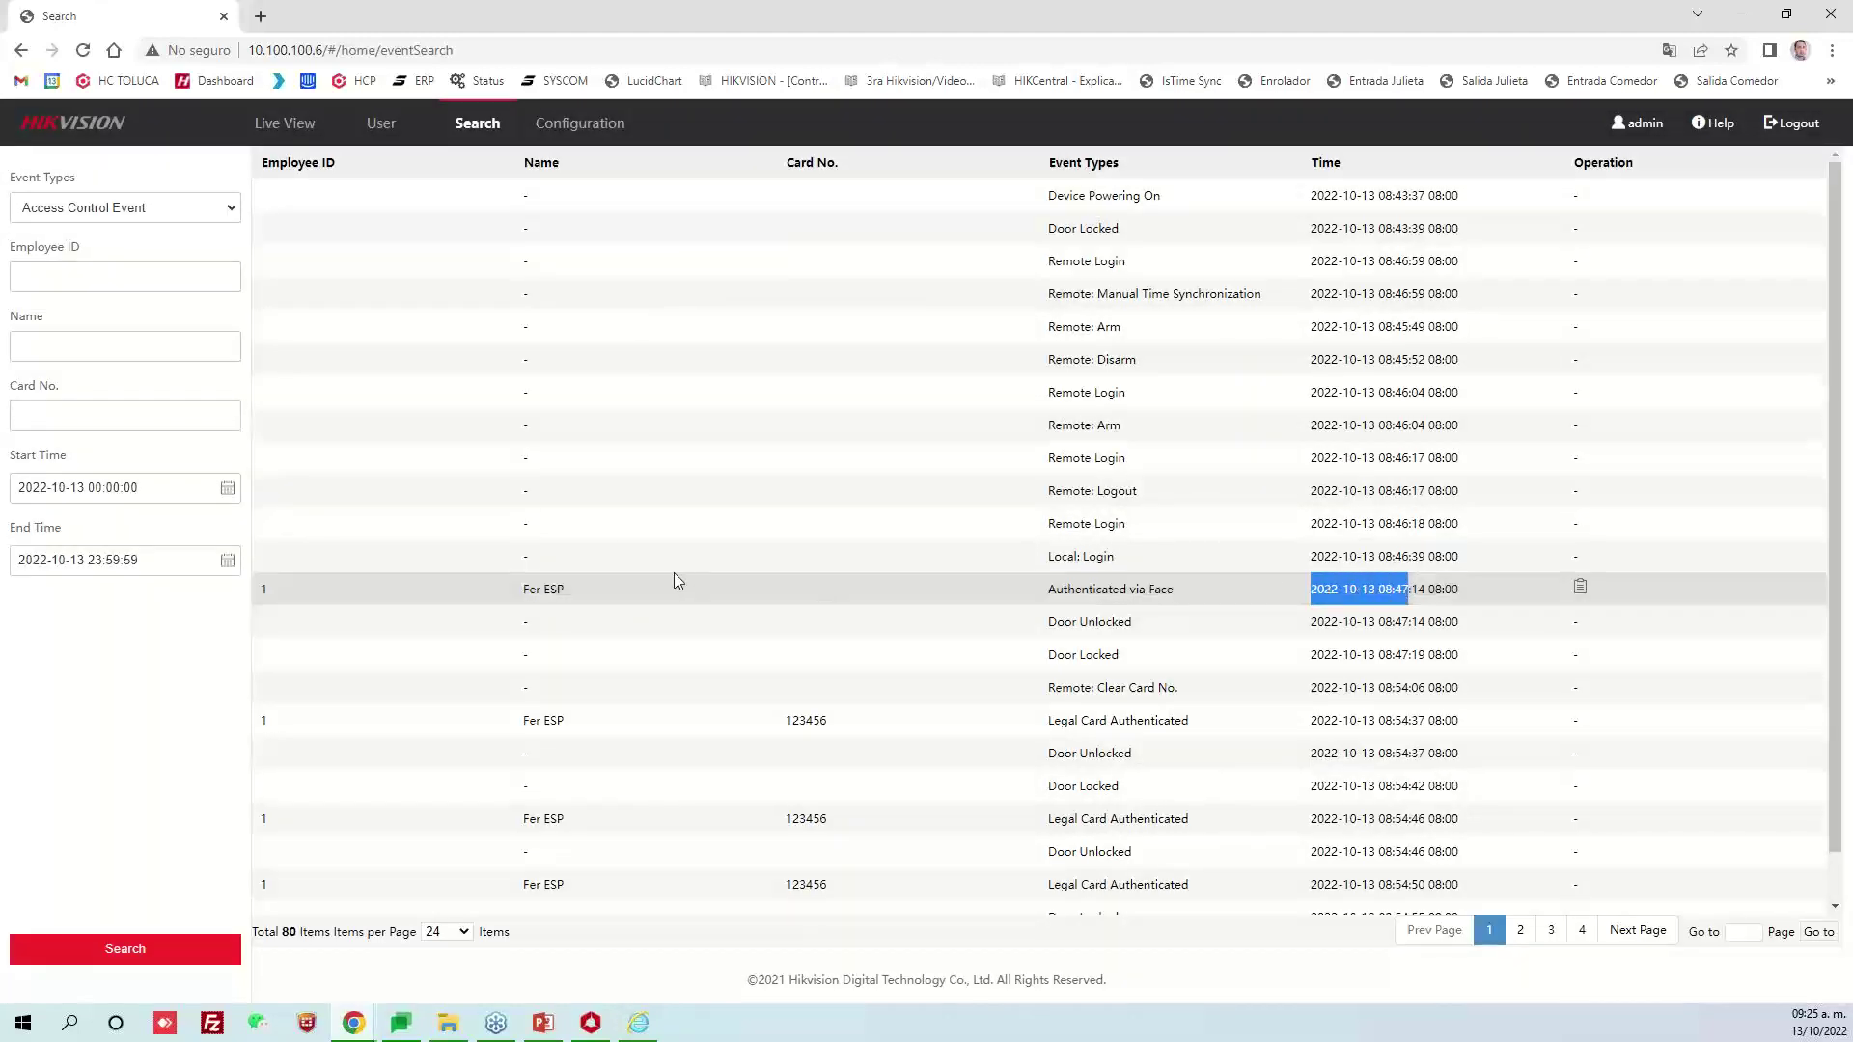
Go to page 3 and view face snapshots for the 09:13:51, 09:13:54, 09:14:00 and 09:14:10 events
{"action": "scroll", "coordinate": [675, 574], "scroll_direction": "down", "scroll_amount": 1}
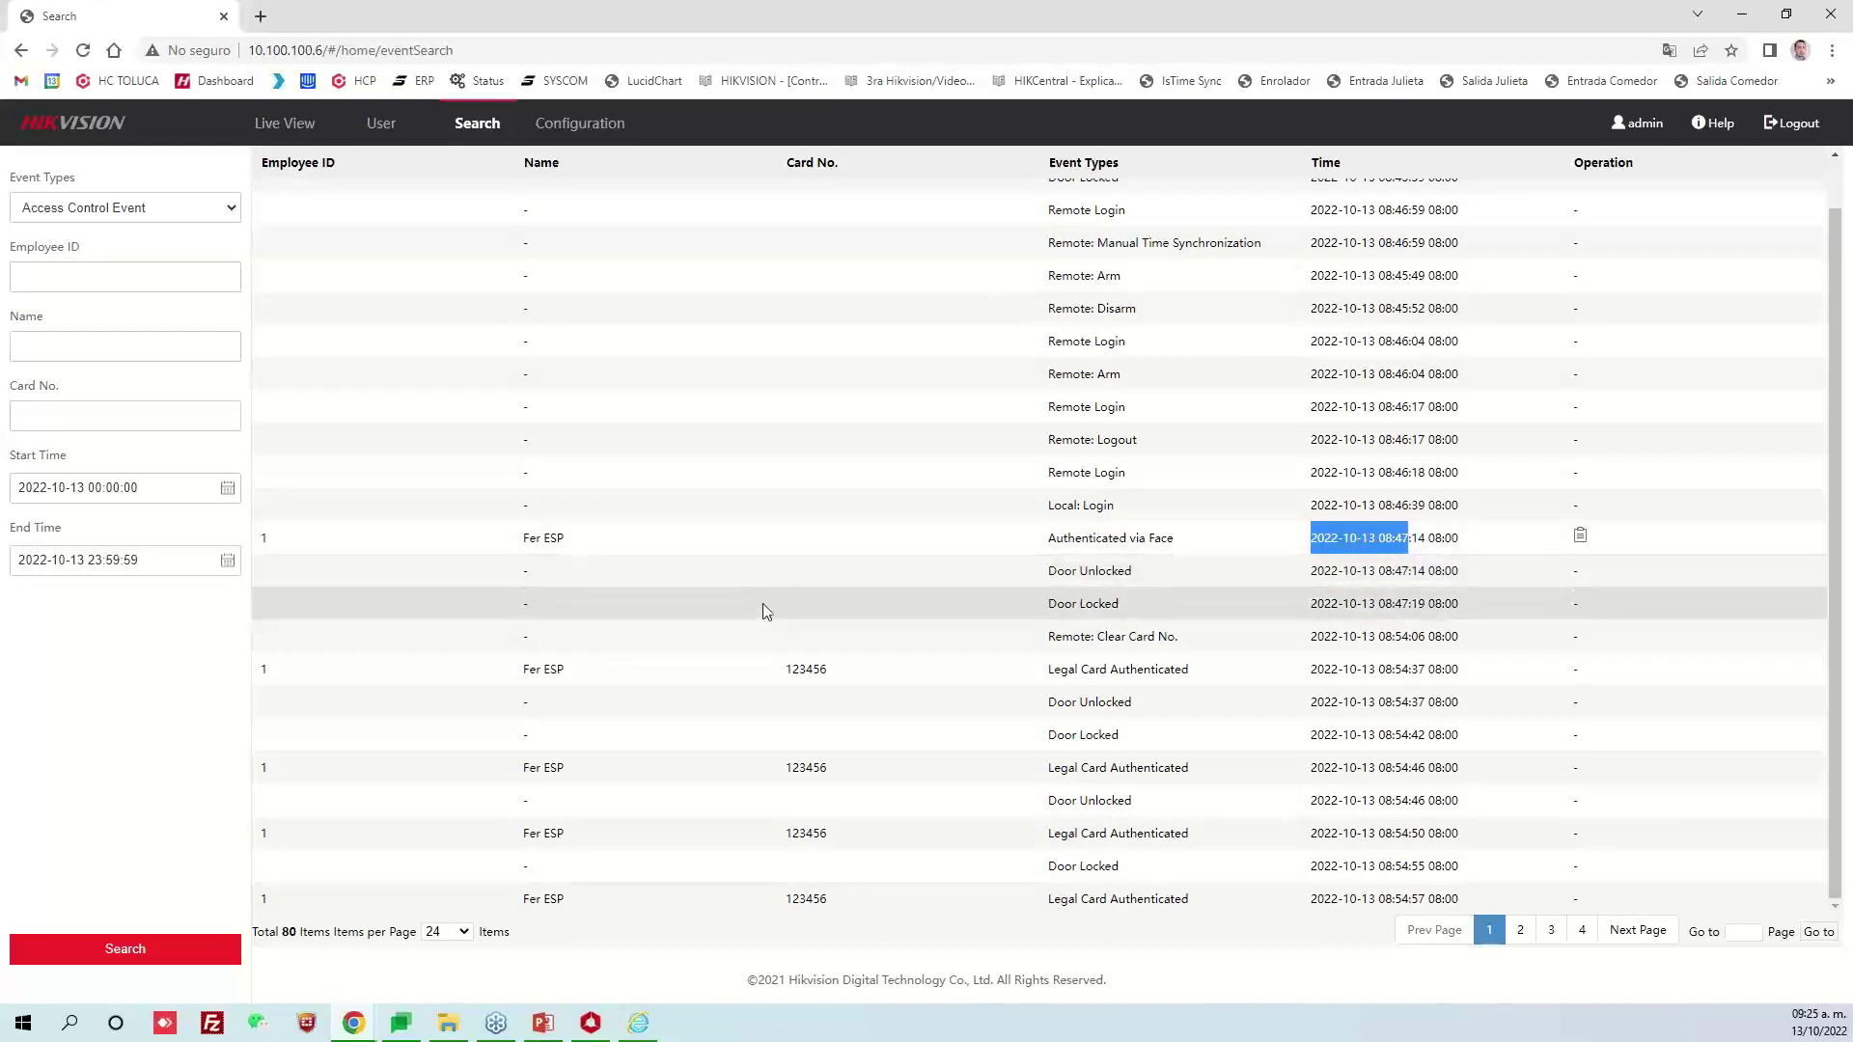
{"action": "left_click", "coordinate": [1518, 930]}
{"action": "left_click", "coordinate": [1551, 931]}
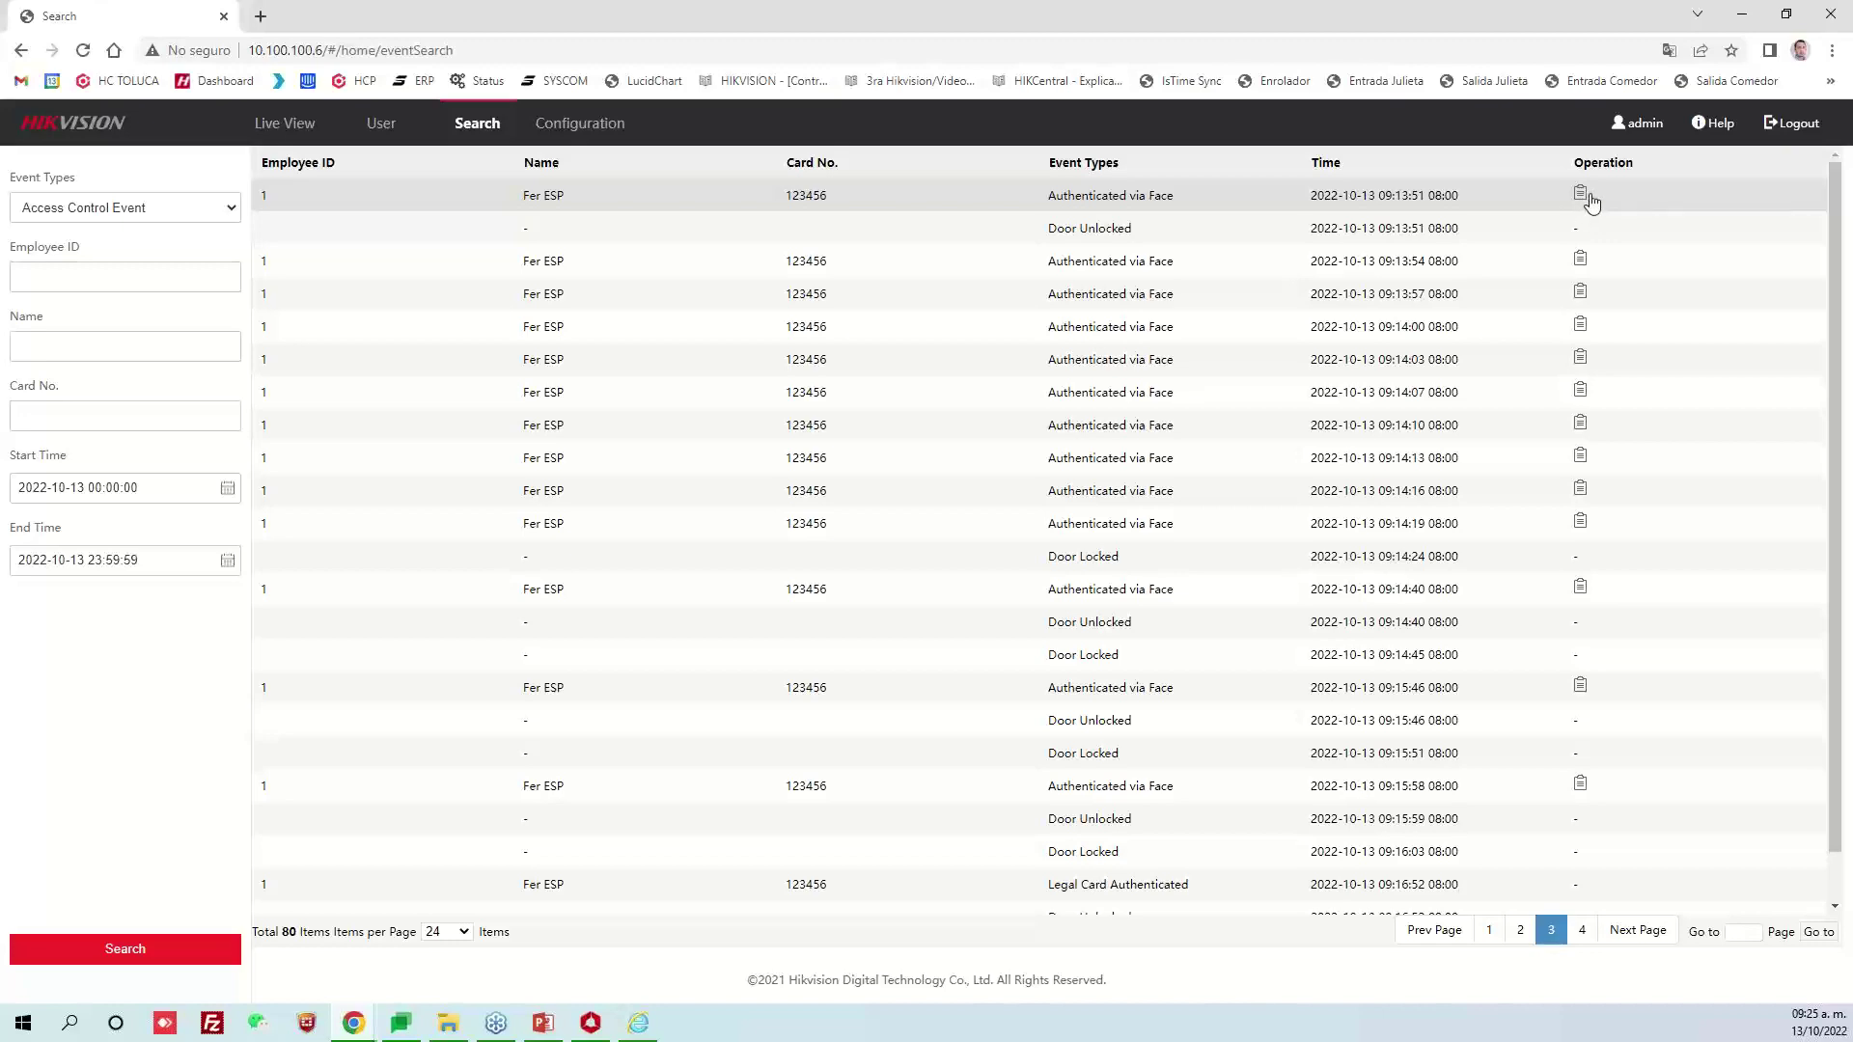
{"action": "left_click", "coordinate": [1582, 197]}
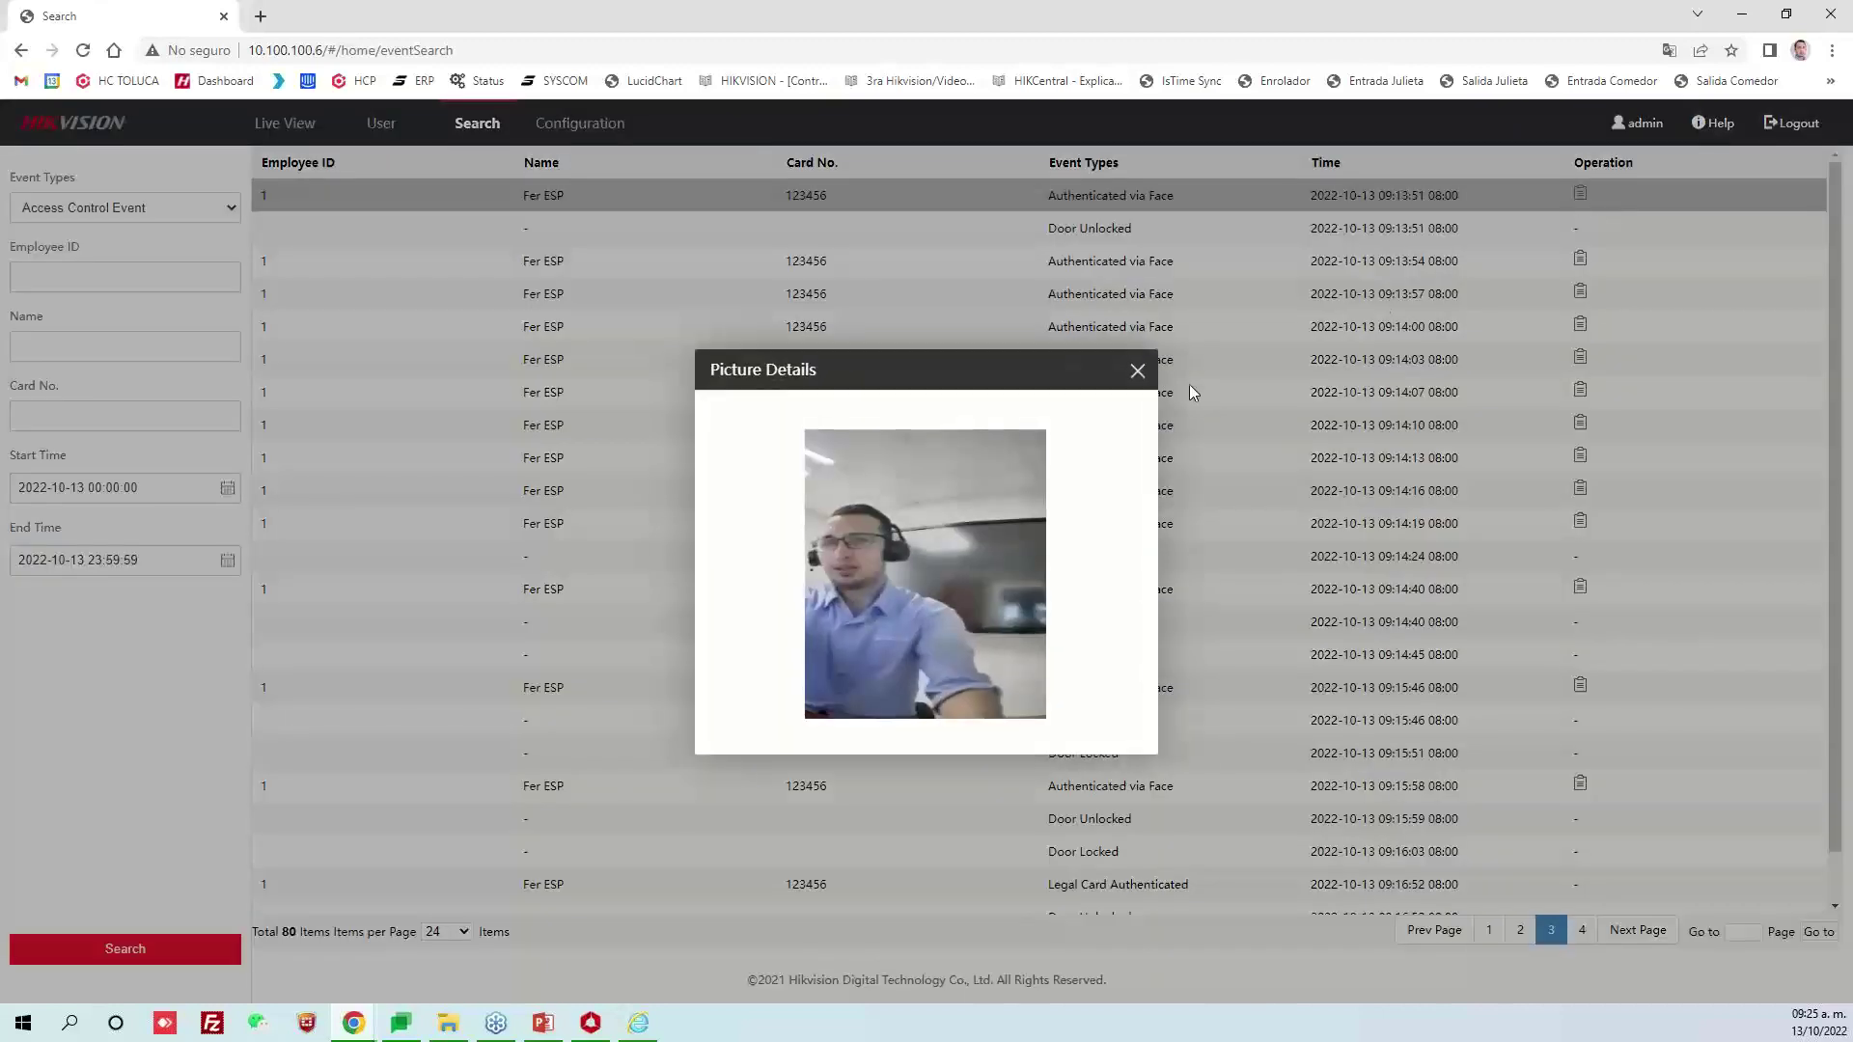
{"action": "left_click", "coordinate": [1138, 370]}
{"action": "left_click", "coordinate": [1580, 259]}
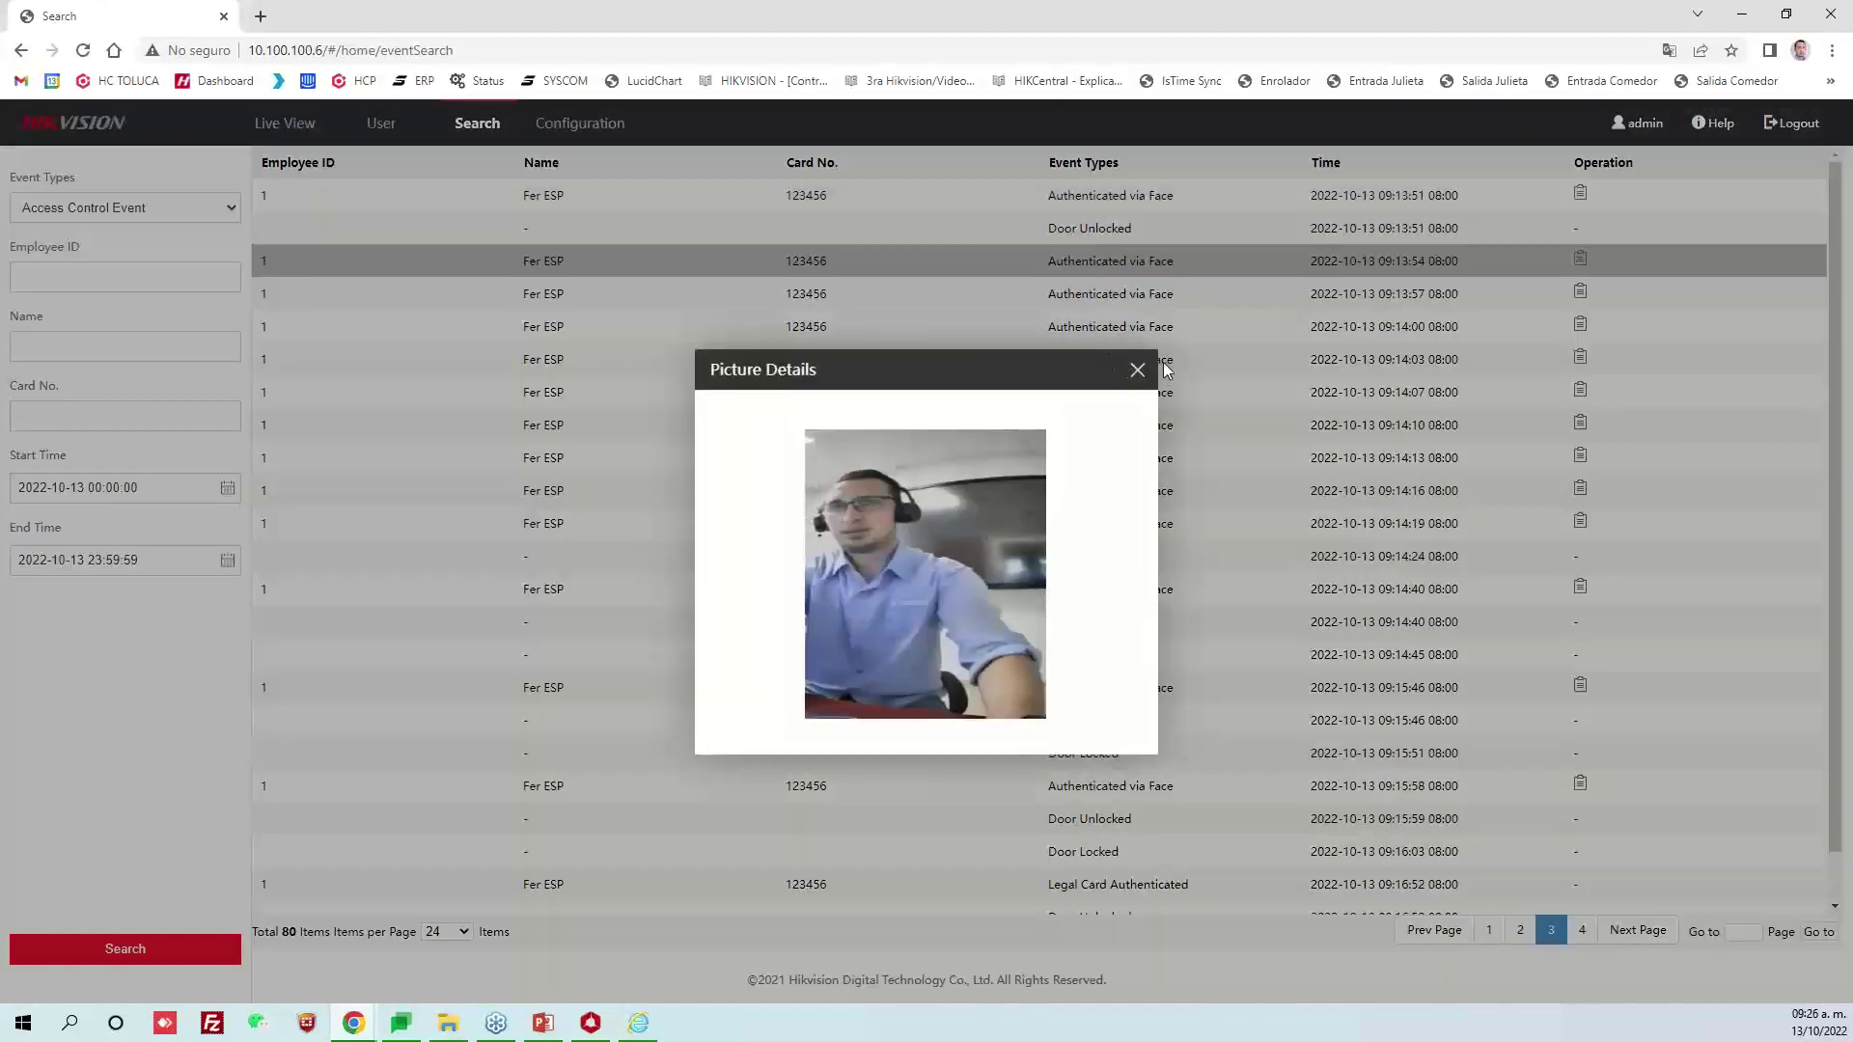
{"action": "left_click", "coordinate": [1138, 370]}
{"action": "left_click", "coordinate": [1580, 325]}
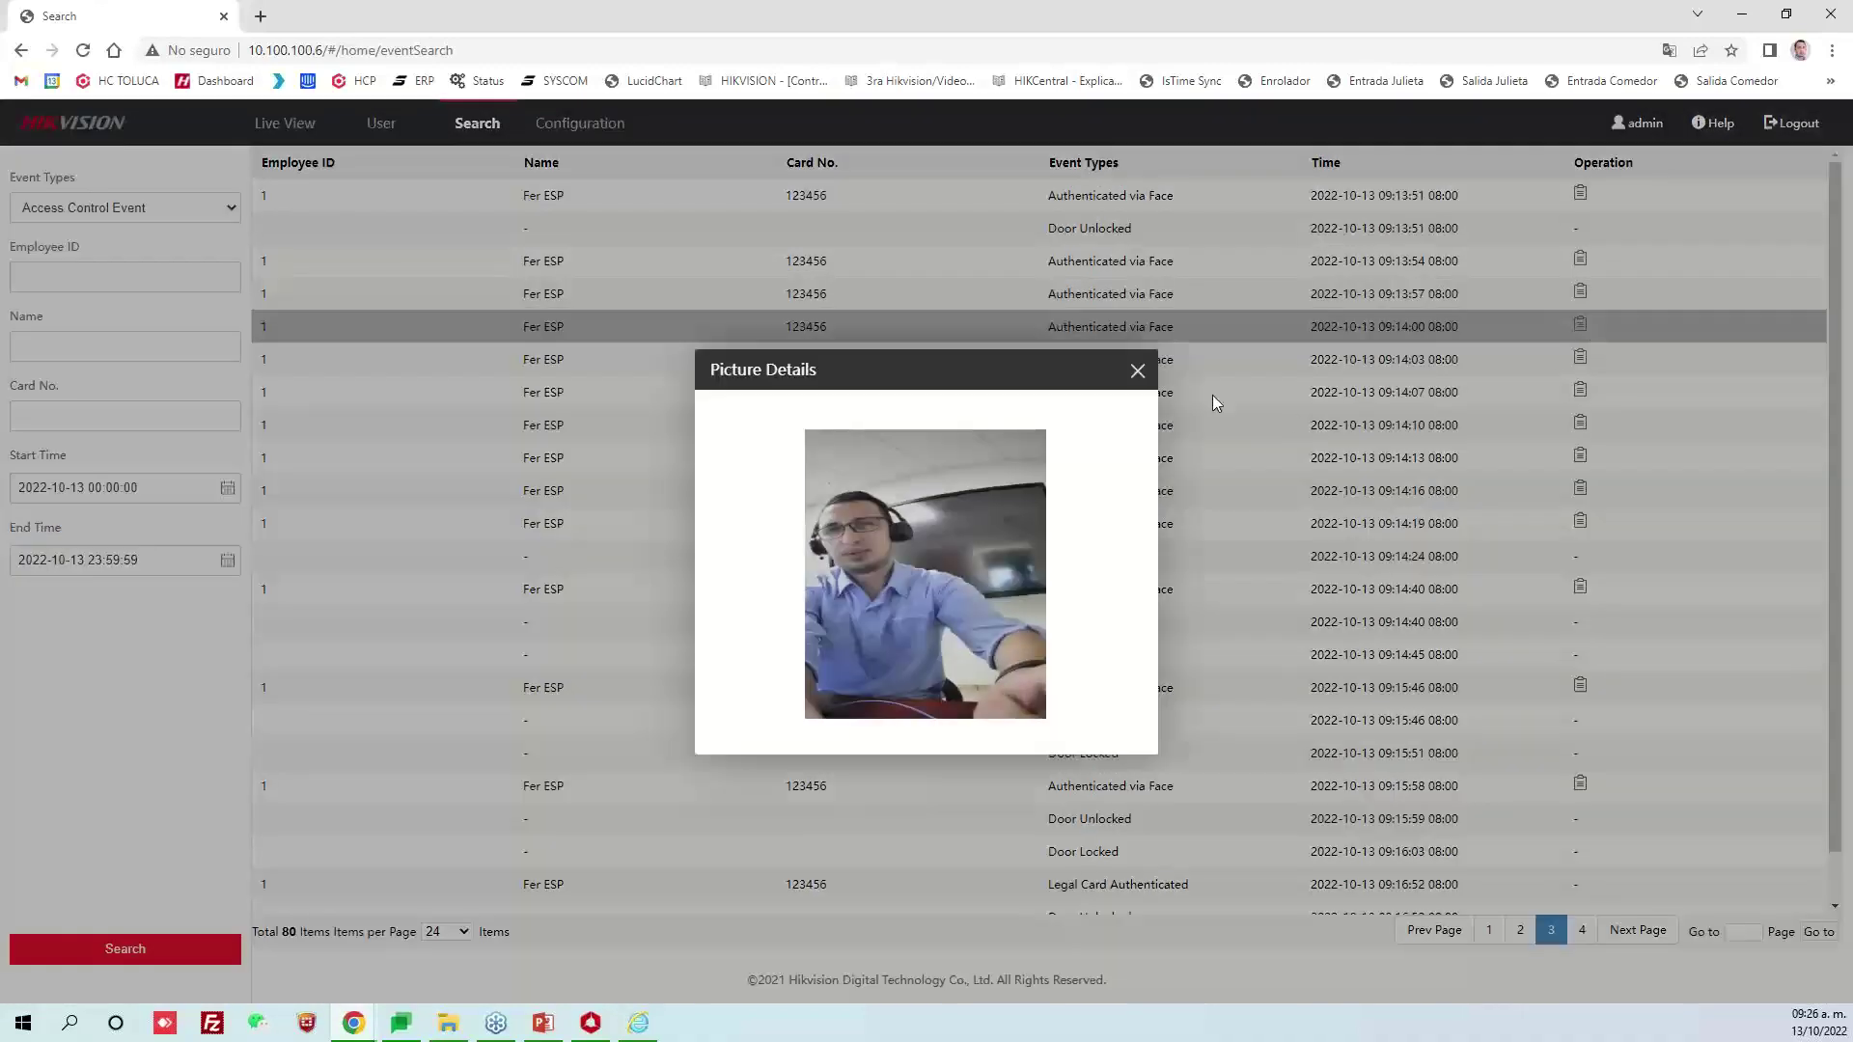
{"action": "left_click", "coordinate": [1138, 371]}
{"action": "left_click", "coordinate": [1579, 423]}
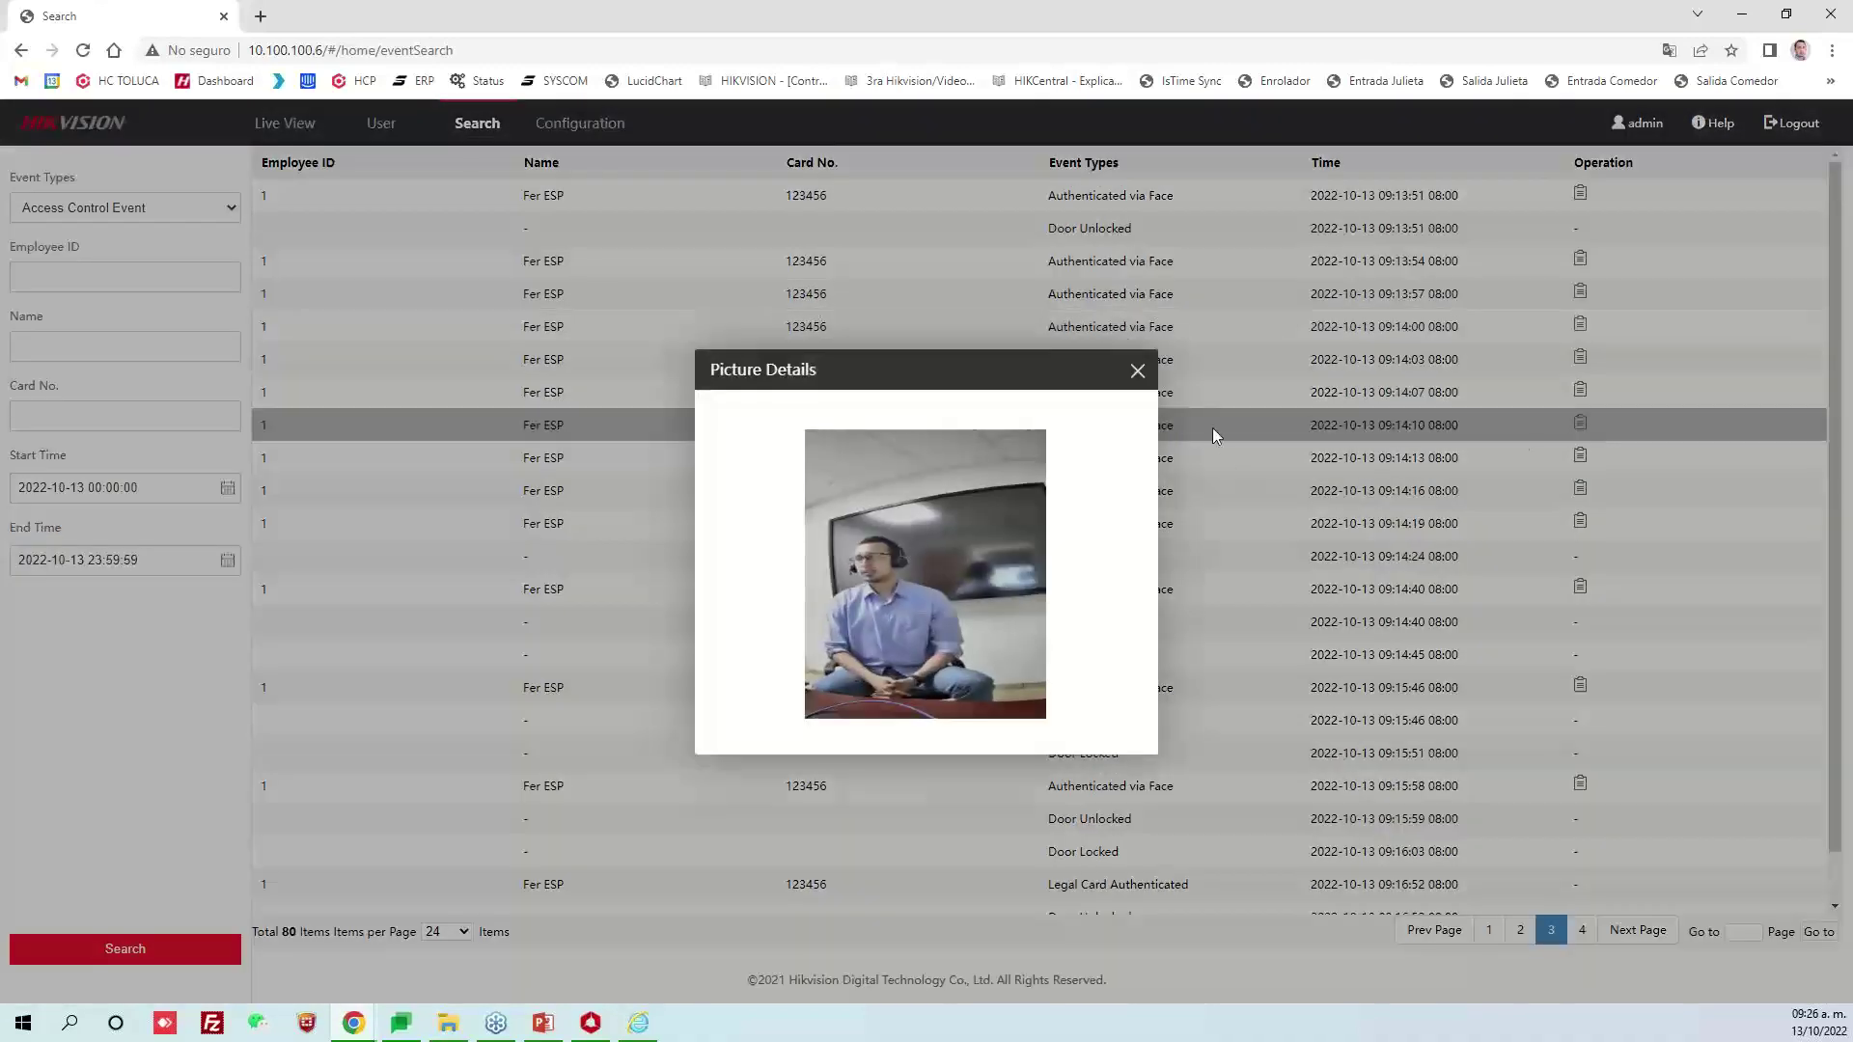
{"action": "left_click", "coordinate": [1137, 371]}
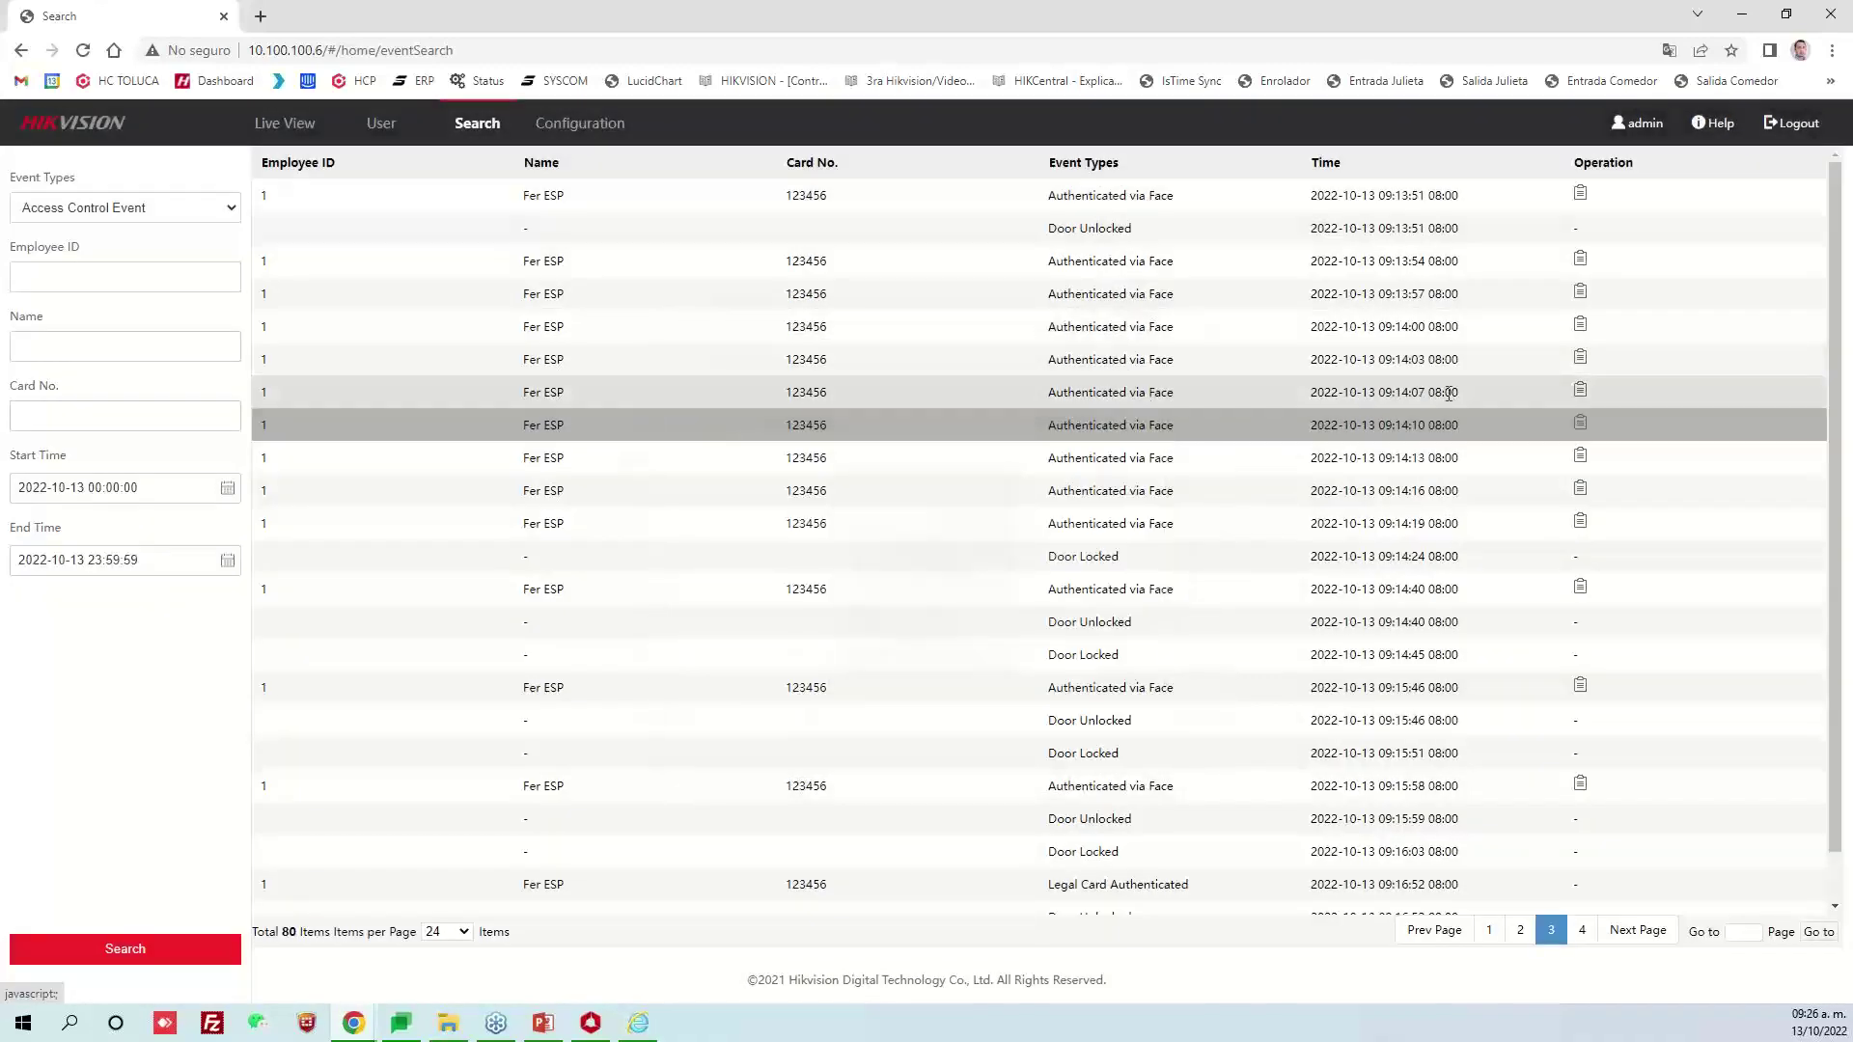
Recheck face snapshots for each event from 09:13:54 through 09:14:10
{"action": "left_click", "coordinate": [1579, 261]}
{"action": "left_click", "coordinate": [1137, 370]}
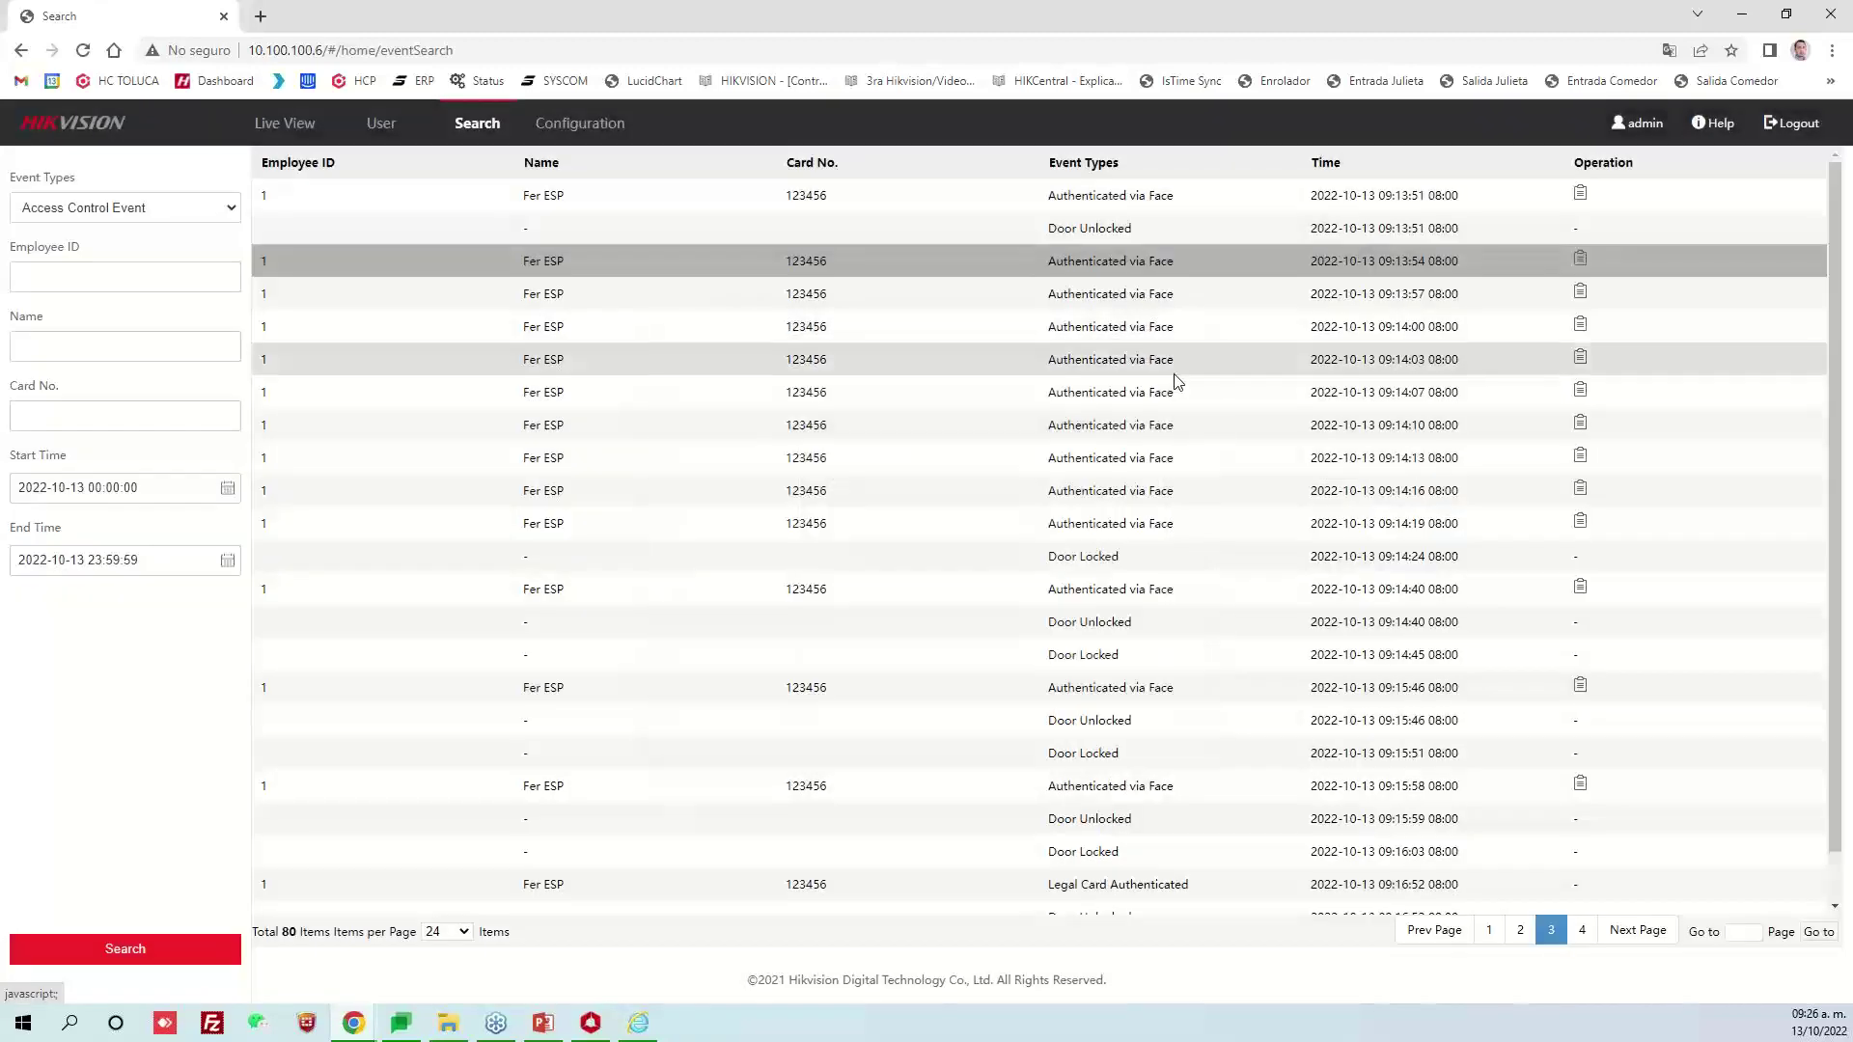
{"action": "left_click", "coordinate": [1580, 291]}
{"action": "left_click", "coordinate": [1138, 370]}
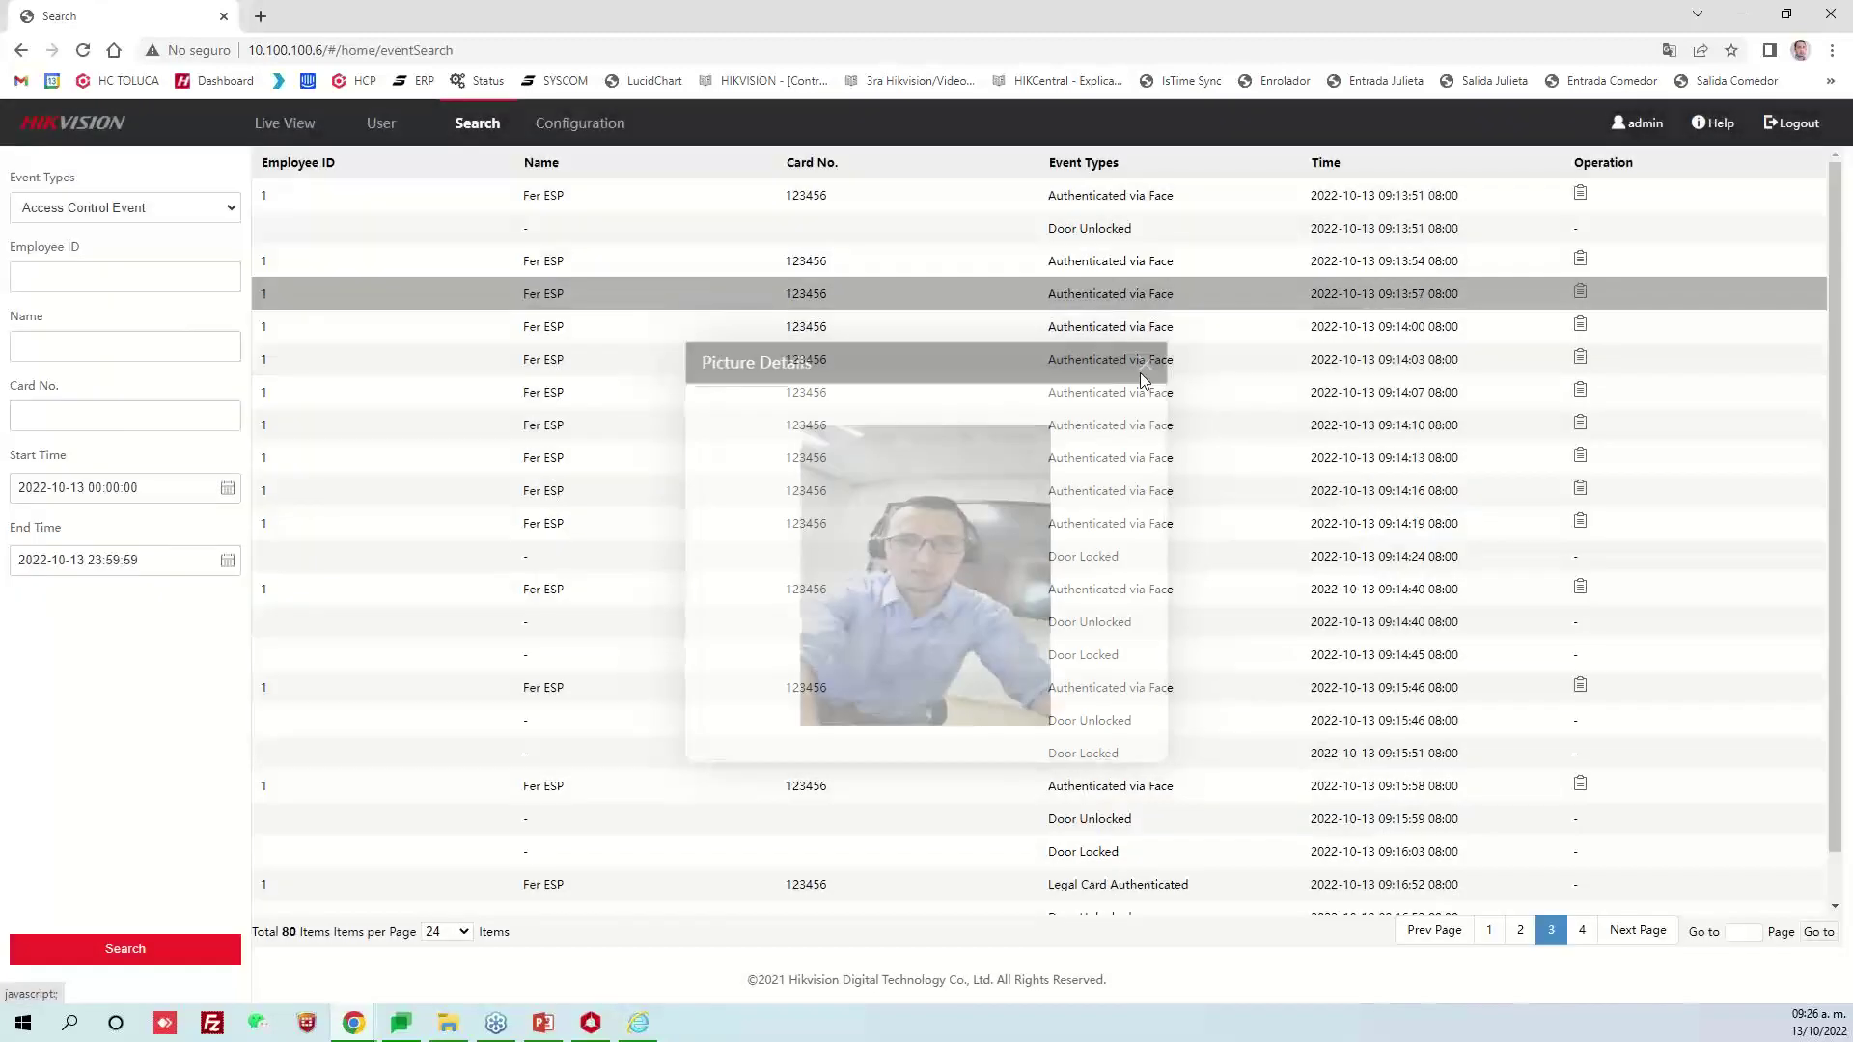
{"action": "left_click", "coordinate": [1580, 324]}
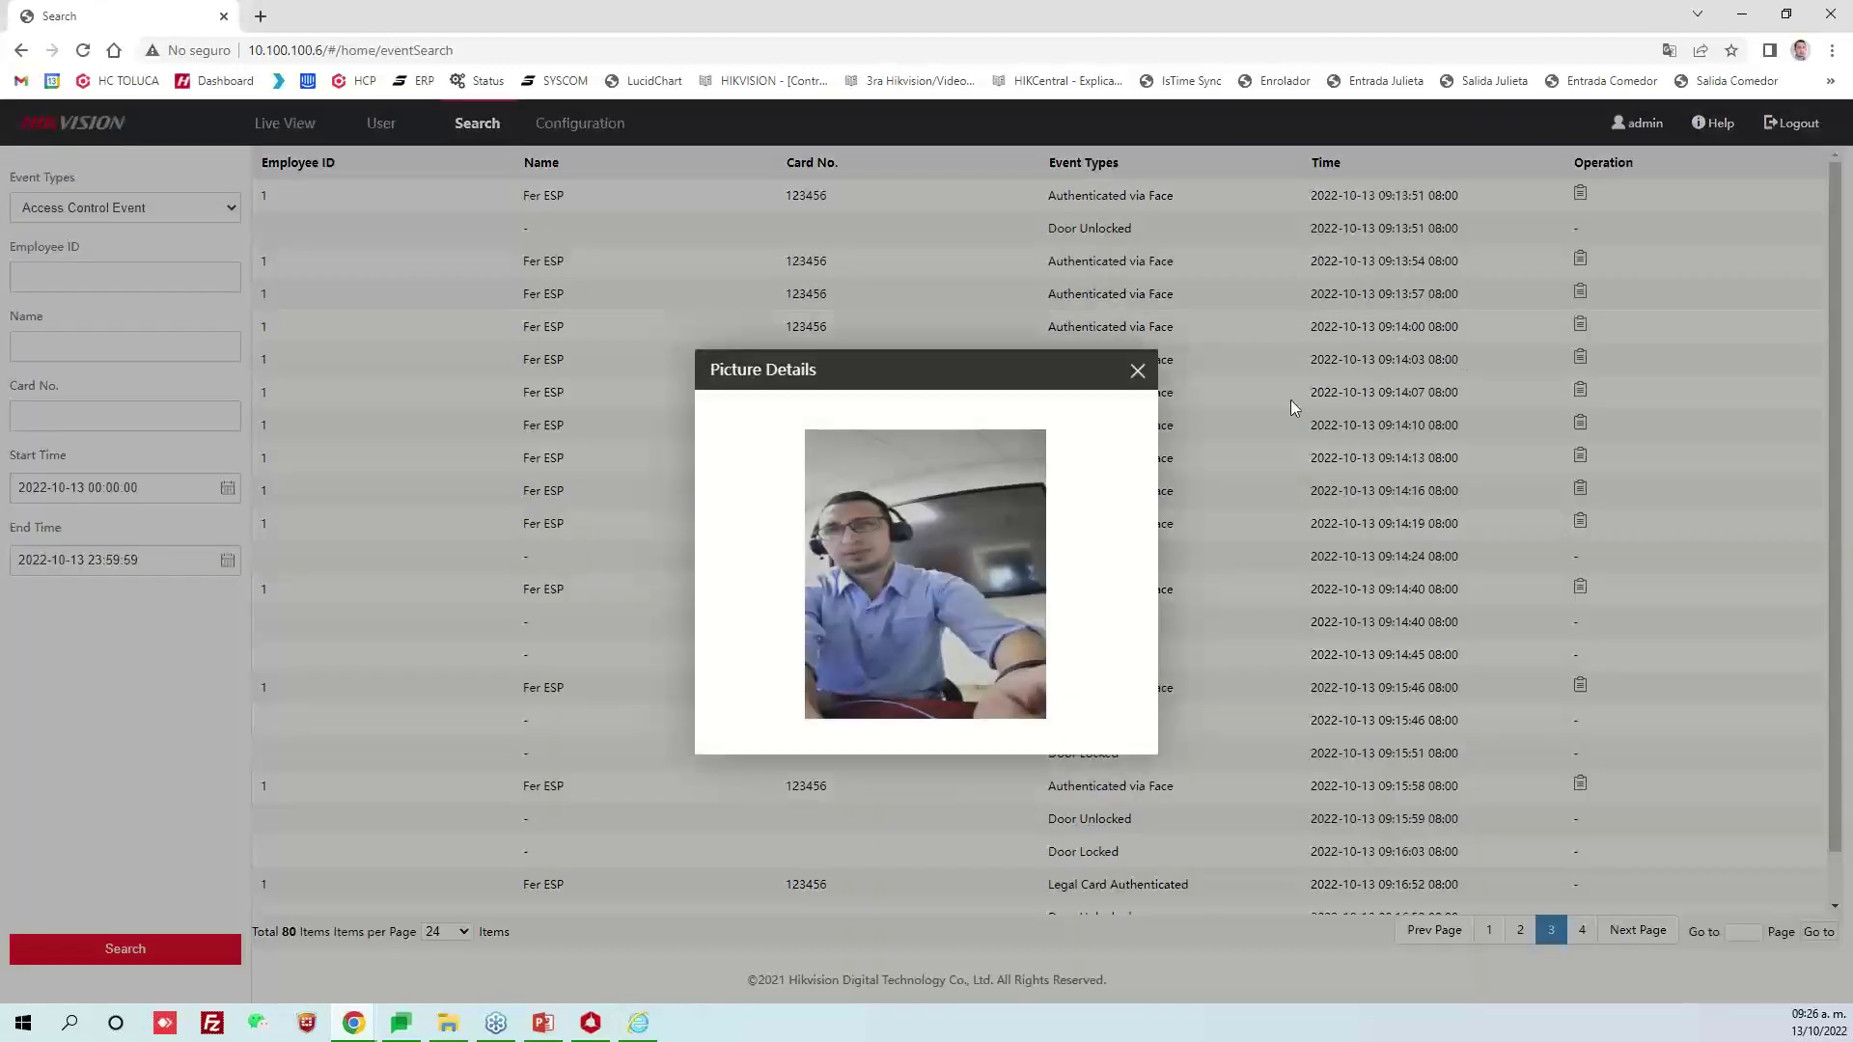
{"action": "left_click", "coordinate": [1138, 371]}
{"action": "left_click", "coordinate": [1579, 359]}
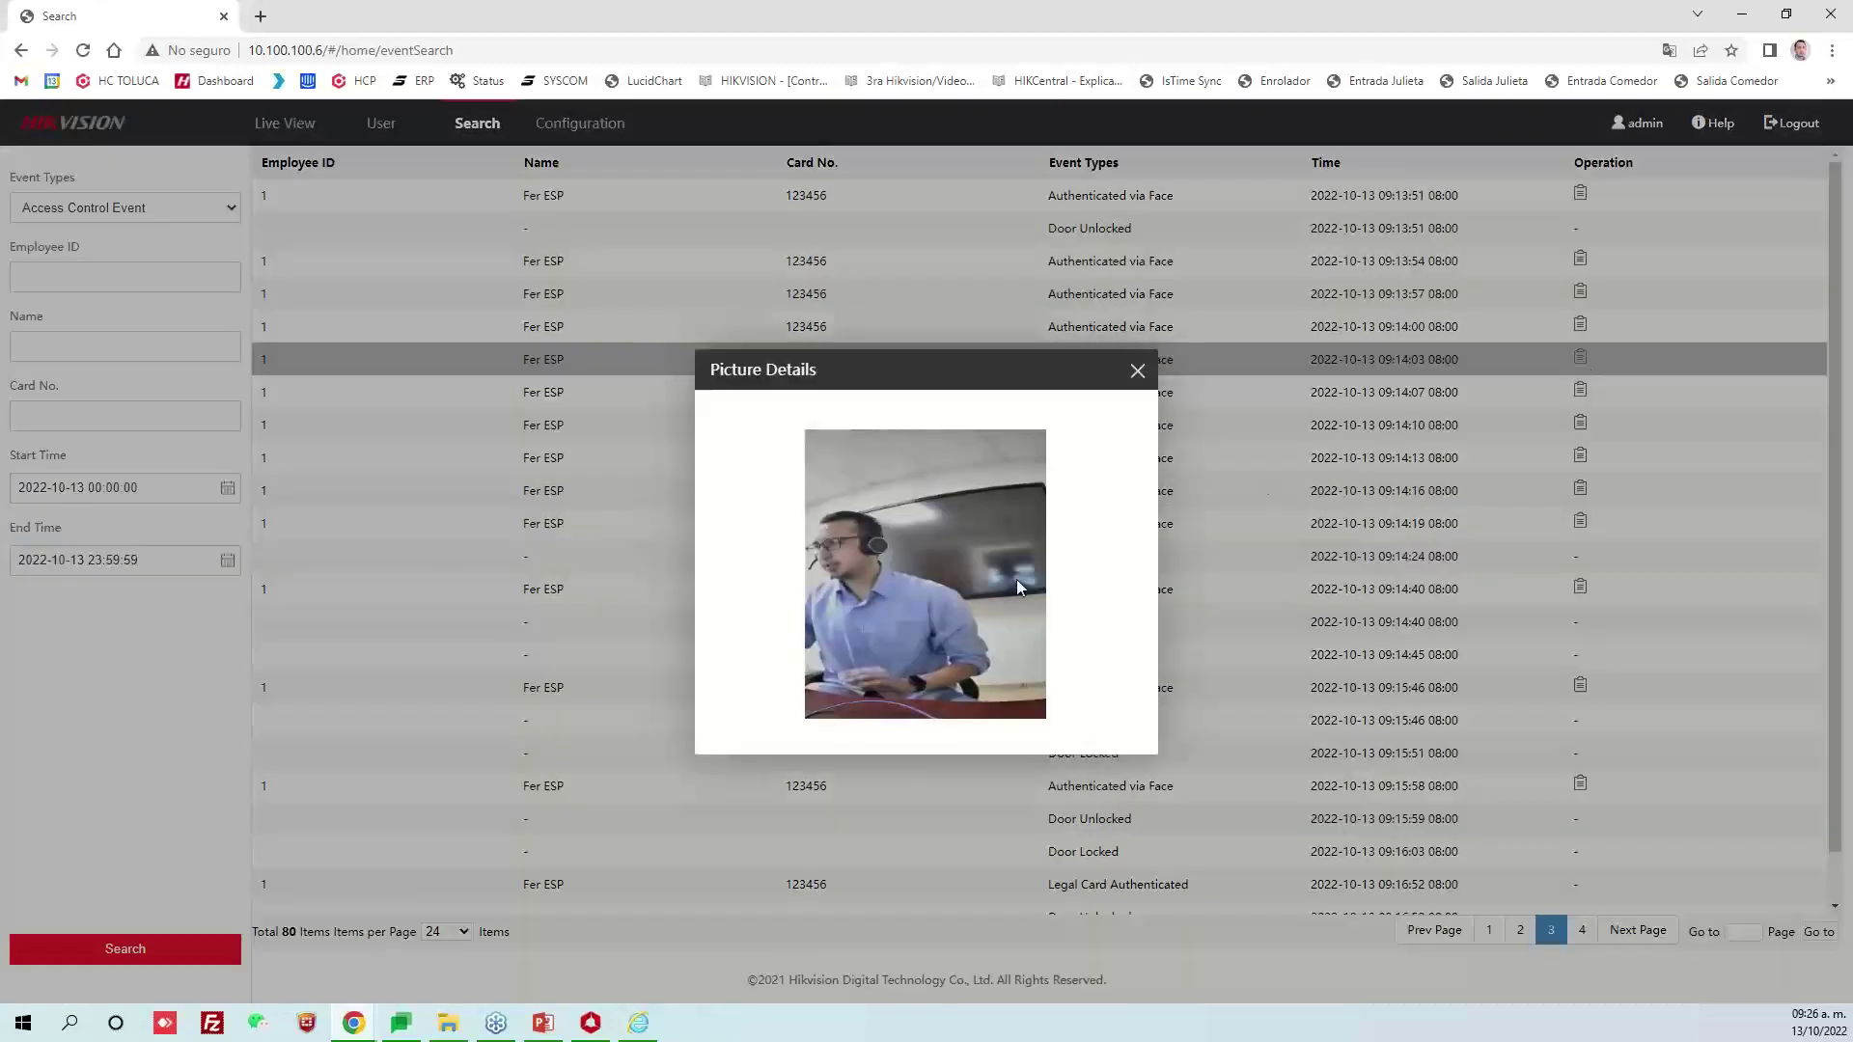
{"action": "left_click", "coordinate": [1132, 375]}
{"action": "left_click", "coordinate": [1579, 391]}
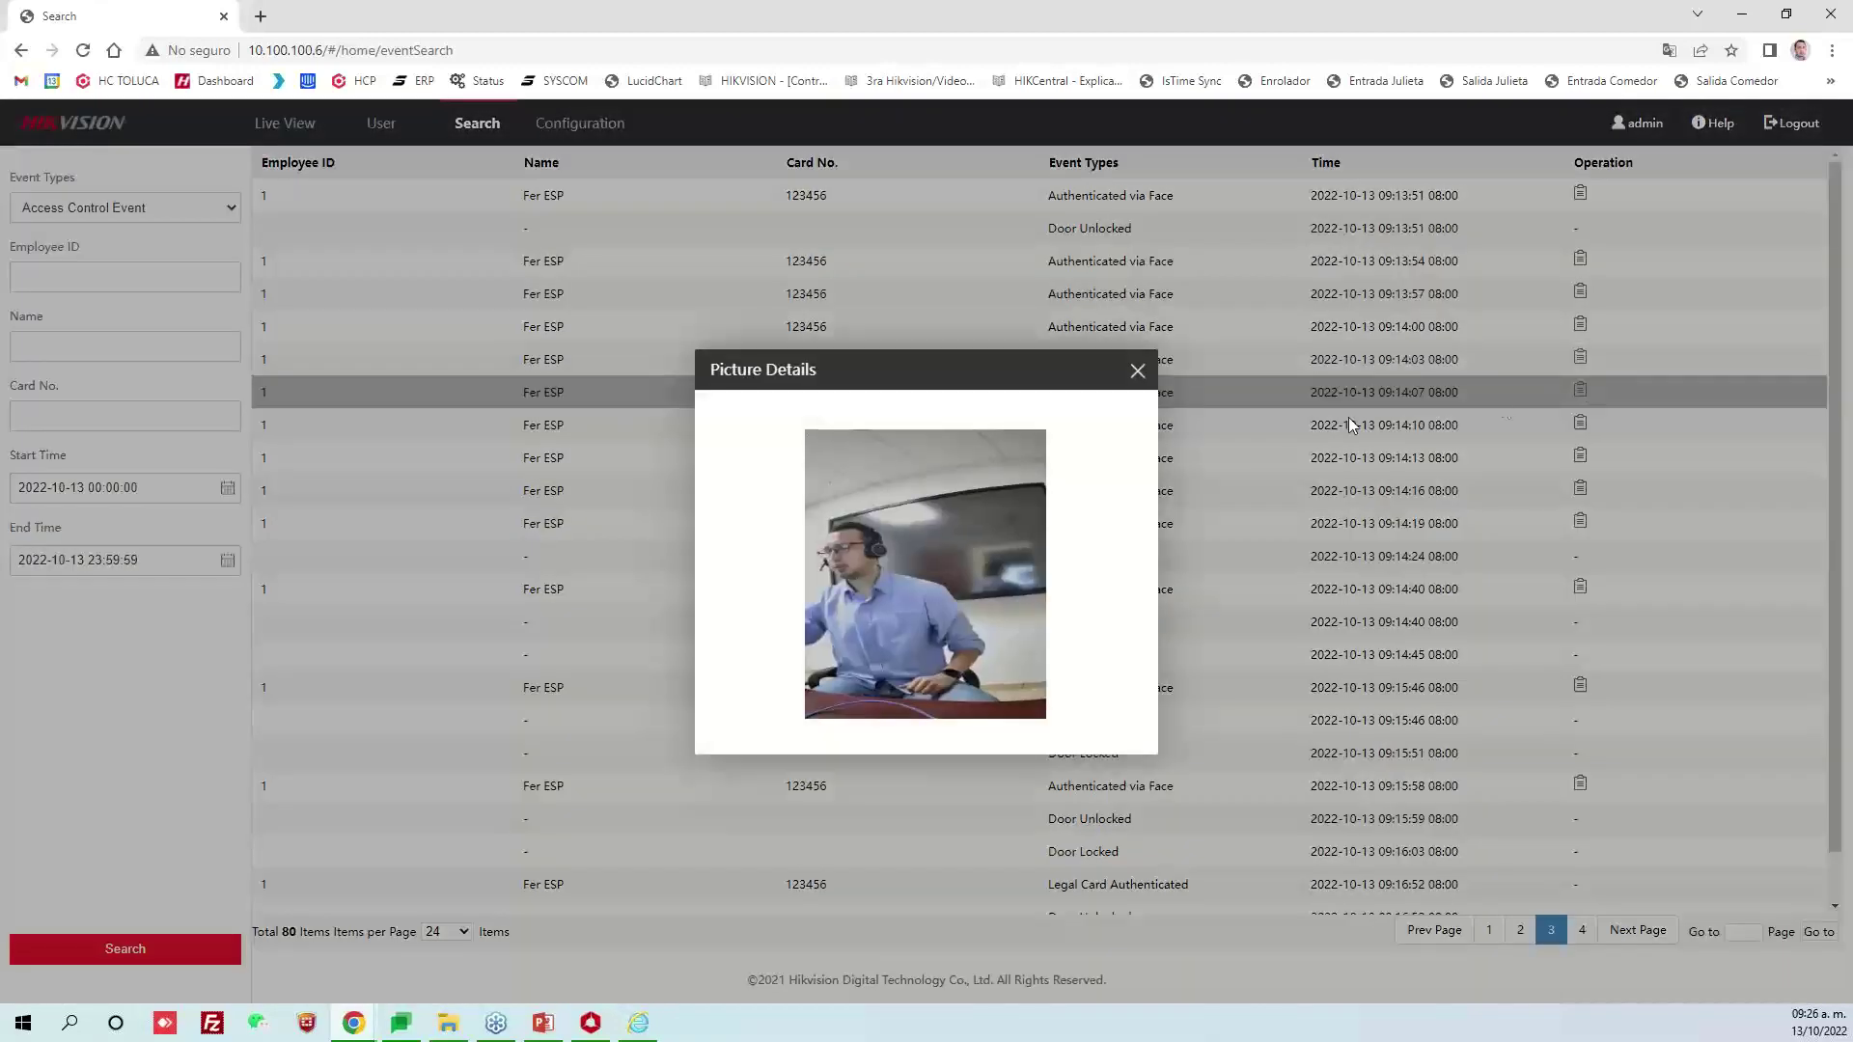
{"action": "left_click", "coordinate": [1138, 370]}
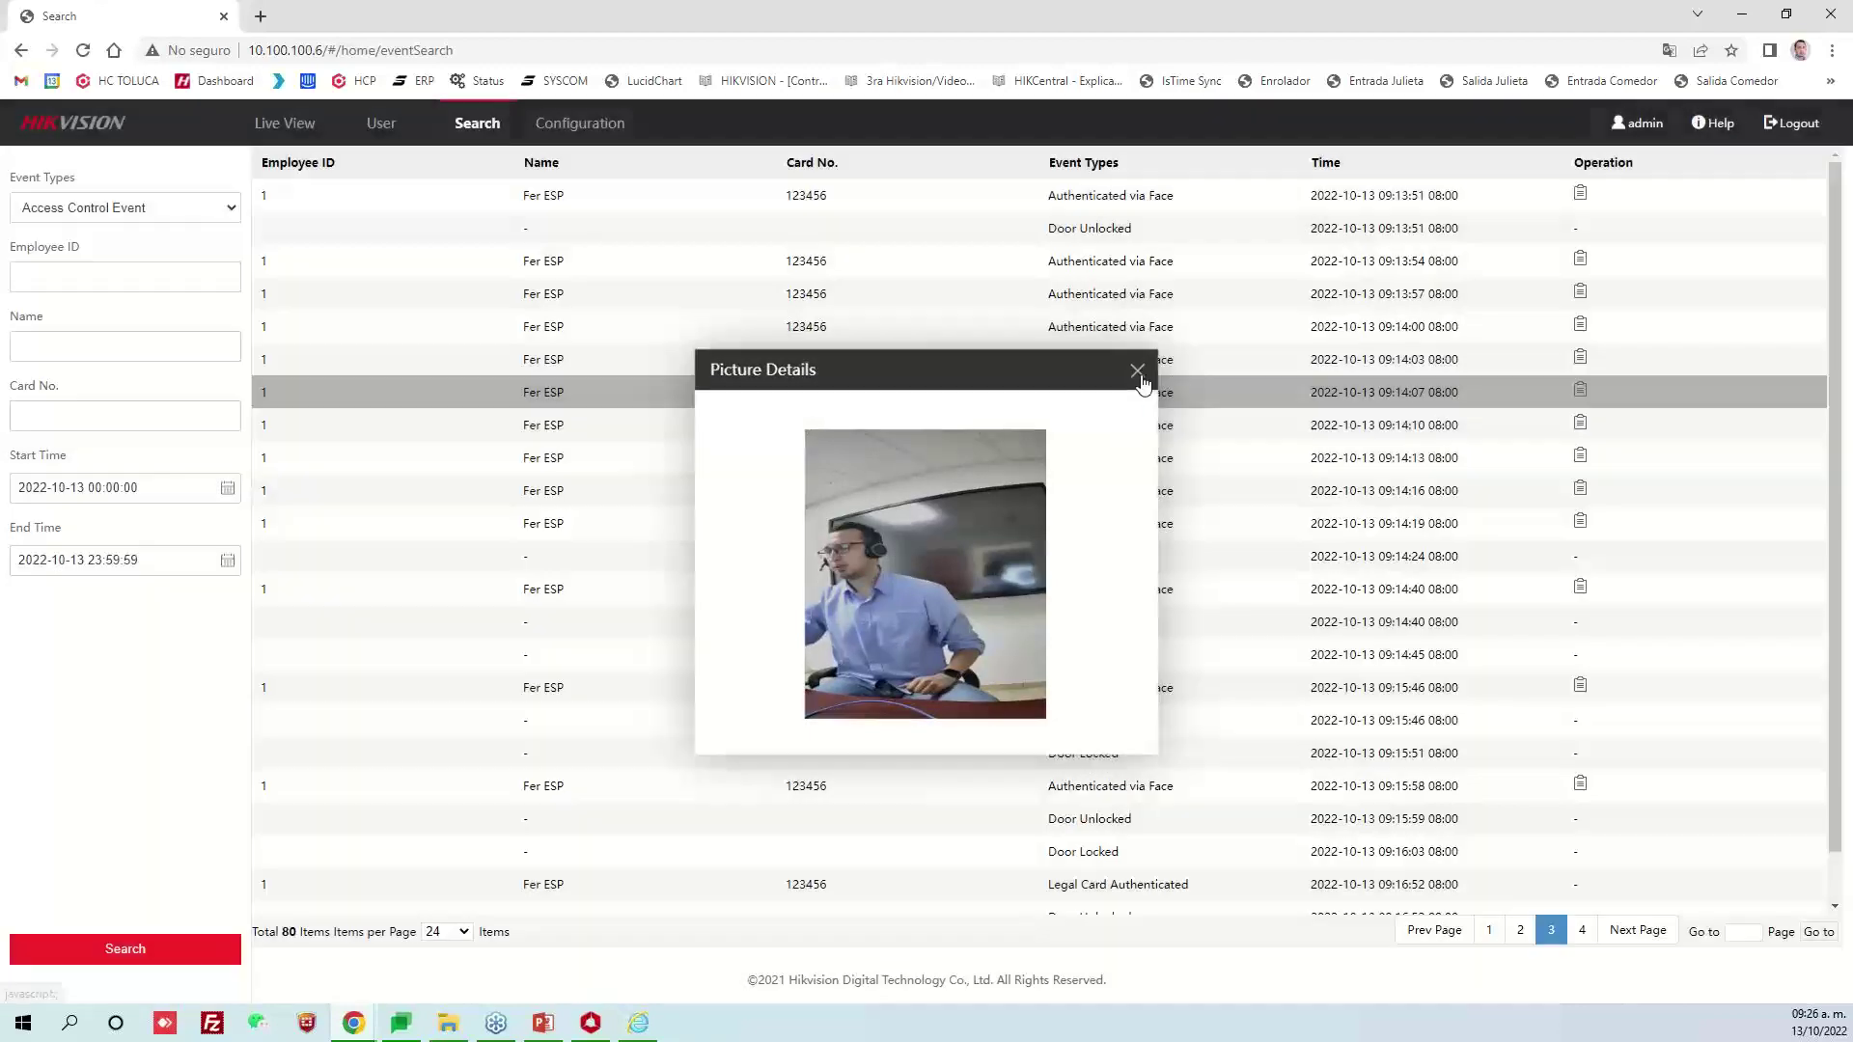
{"action": "left_click", "coordinate": [1580, 422]}
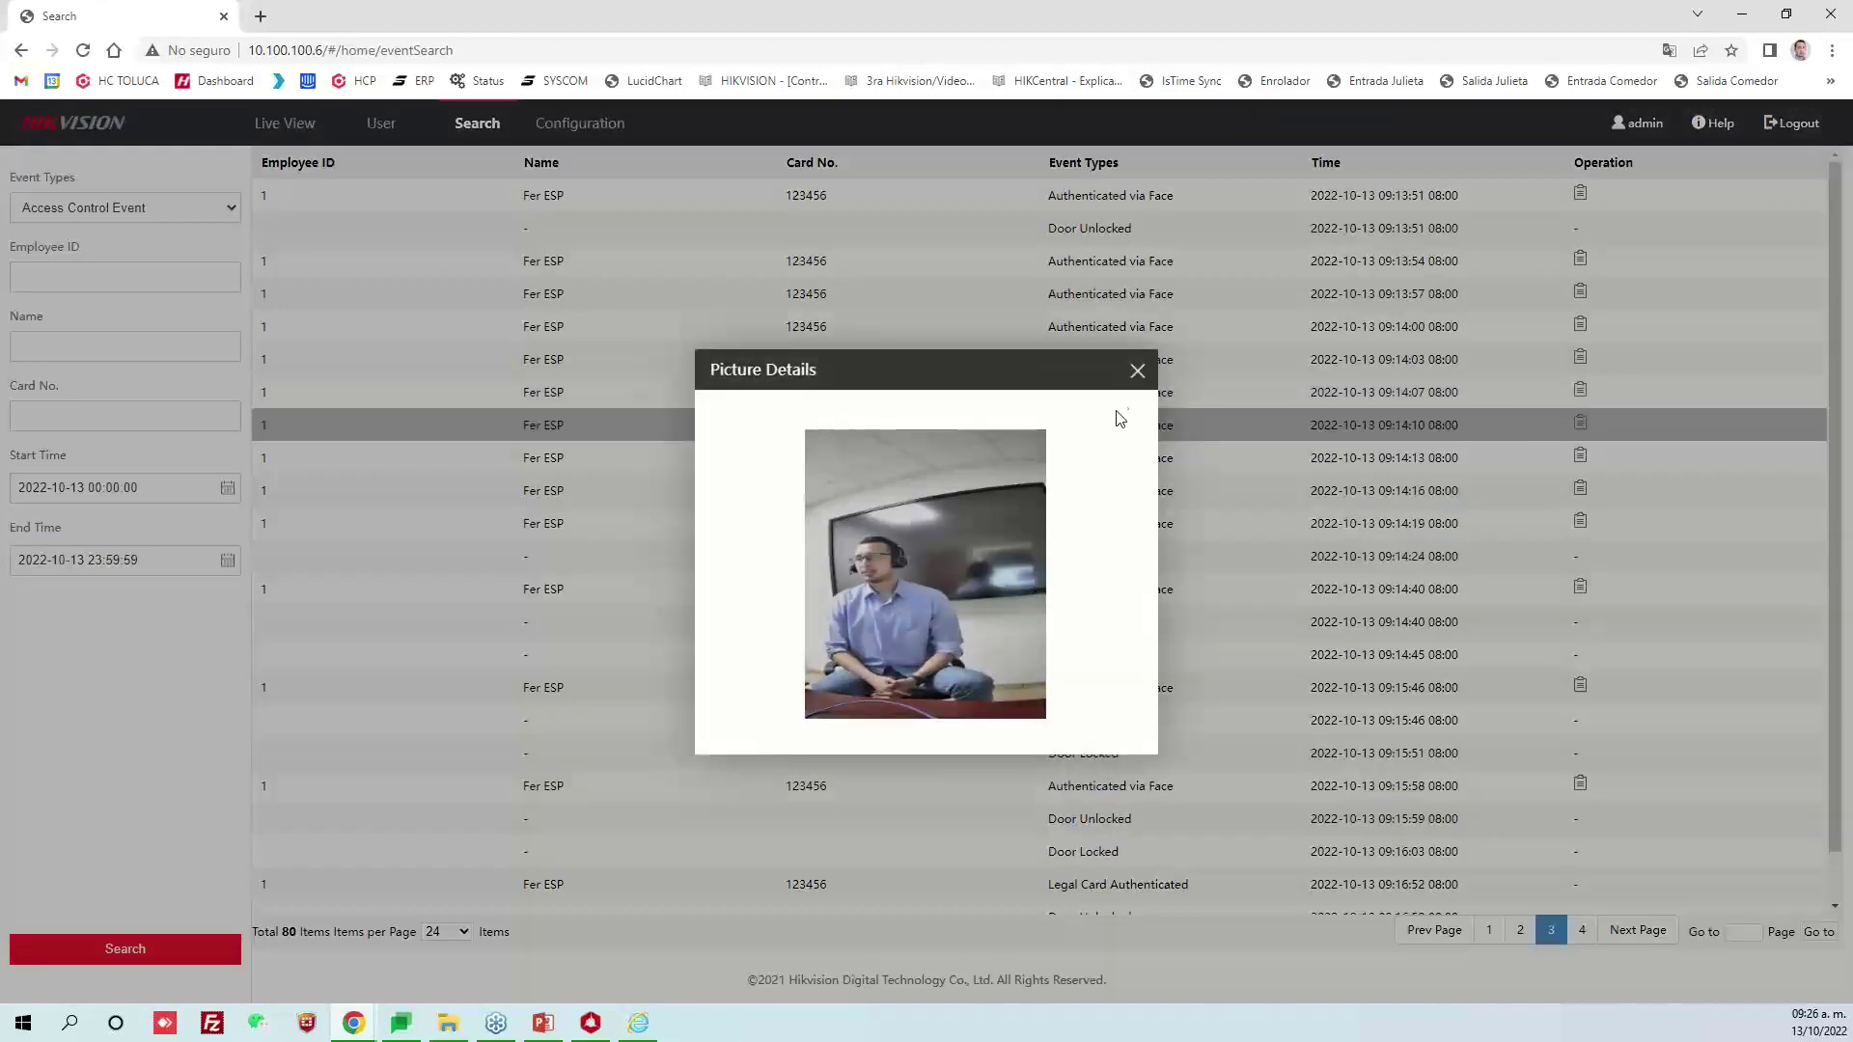
{"action": "left_click", "coordinate": [1138, 371]}
View face snapshots for the 09:14:13, 09:14:16, 09:14:19 and 09:14:40 events
{"action": "left_click", "coordinate": [1579, 458]}
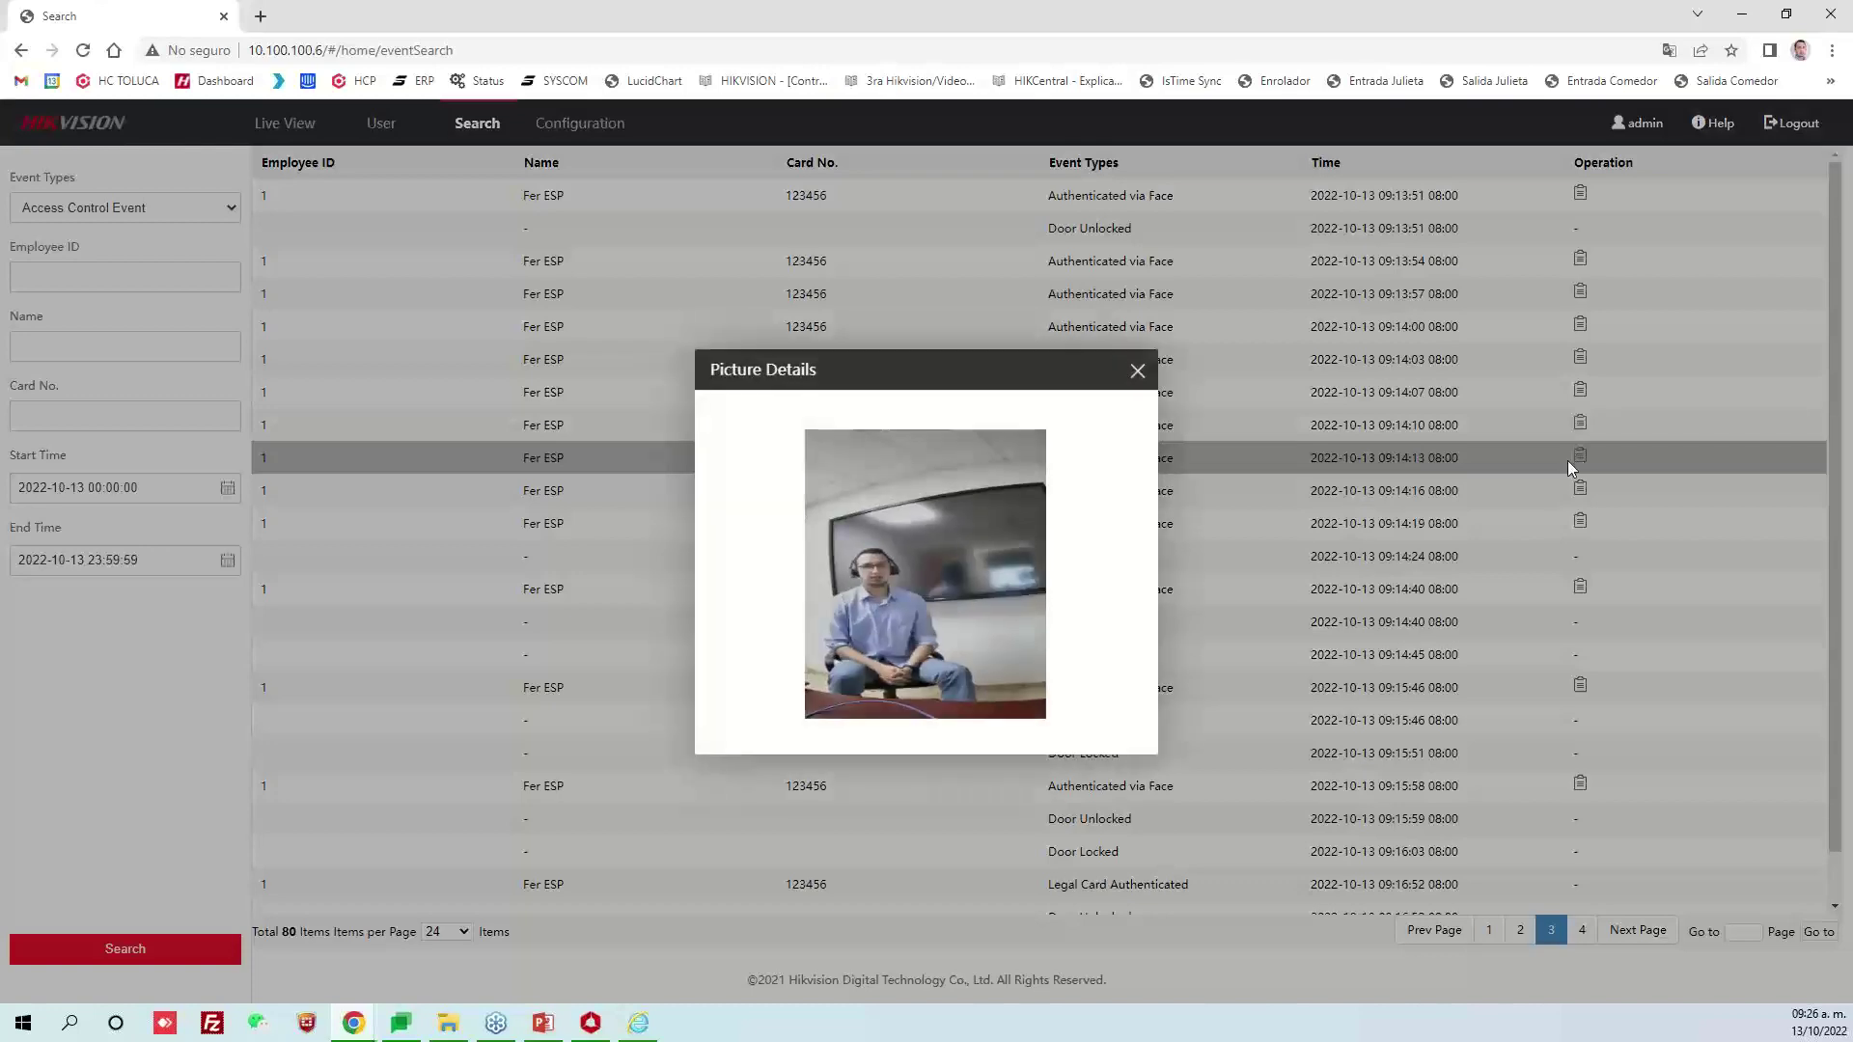
{"action": "left_click", "coordinate": [1140, 376]}
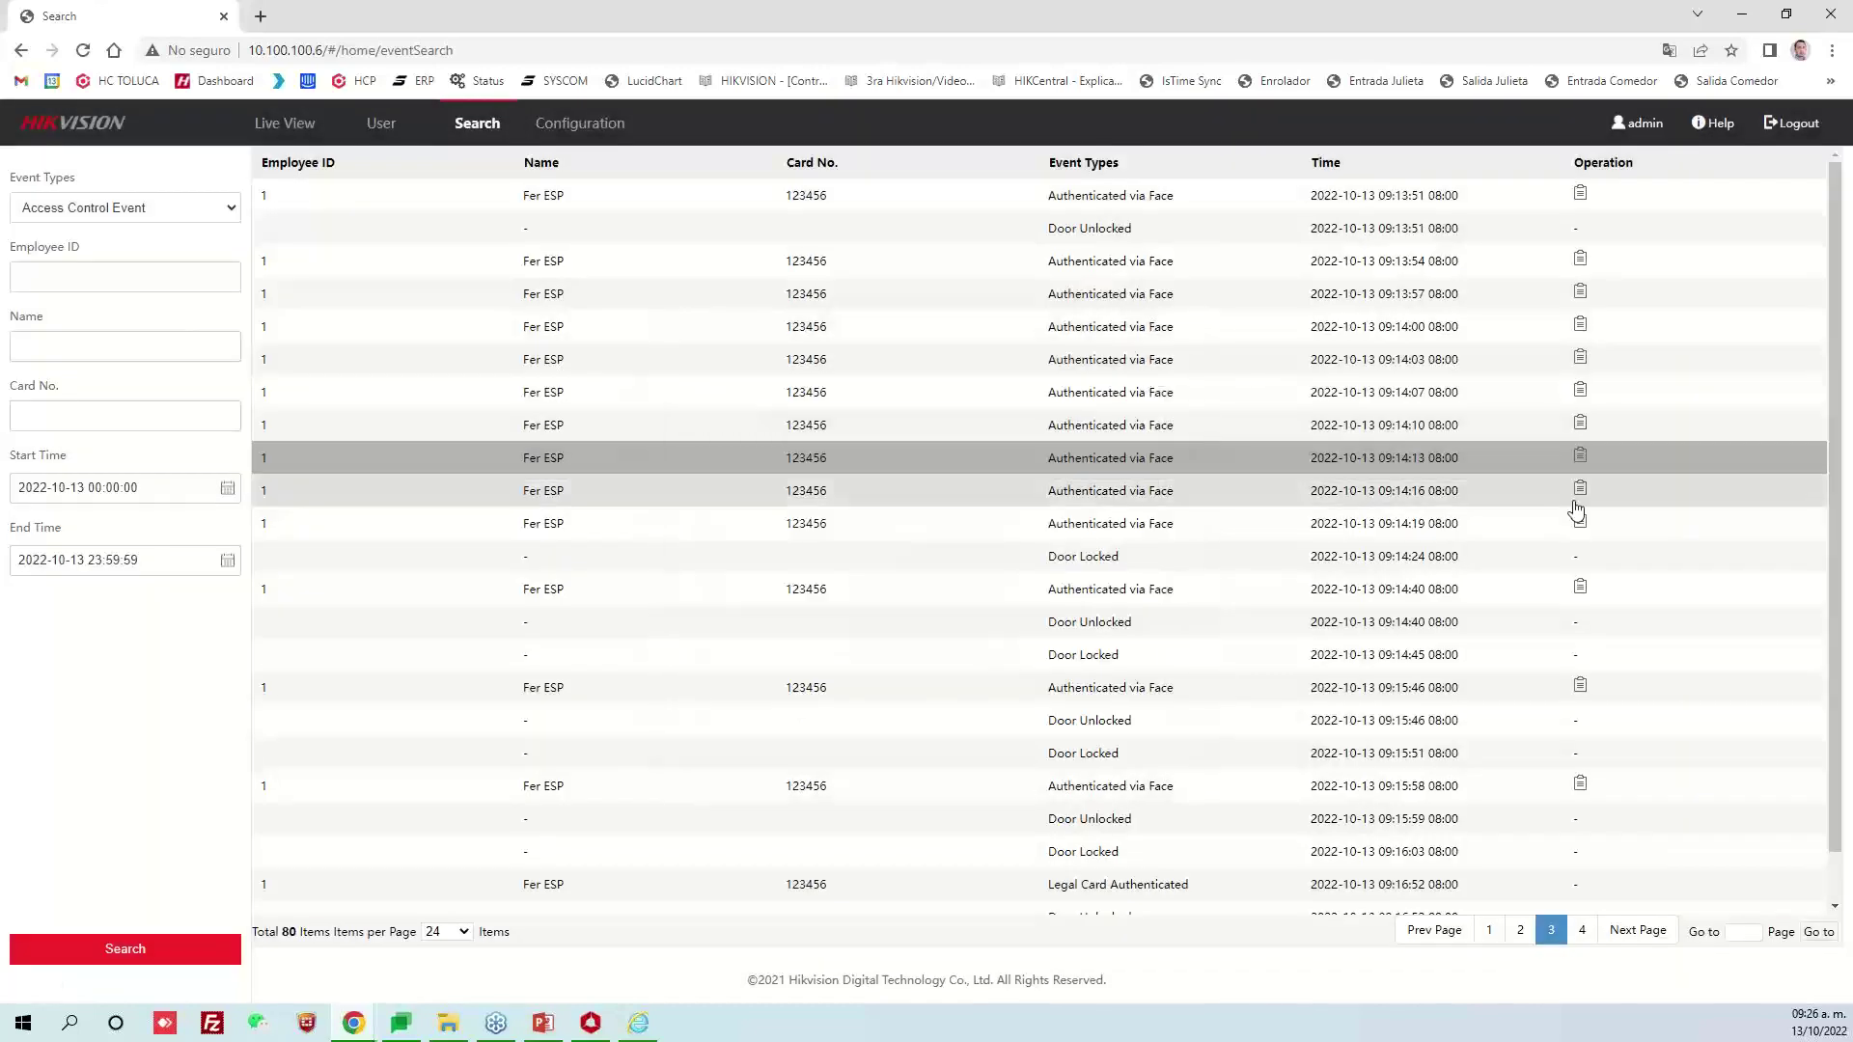
{"action": "left_click", "coordinate": [1580, 491]}
{"action": "left_click", "coordinate": [1139, 374]}
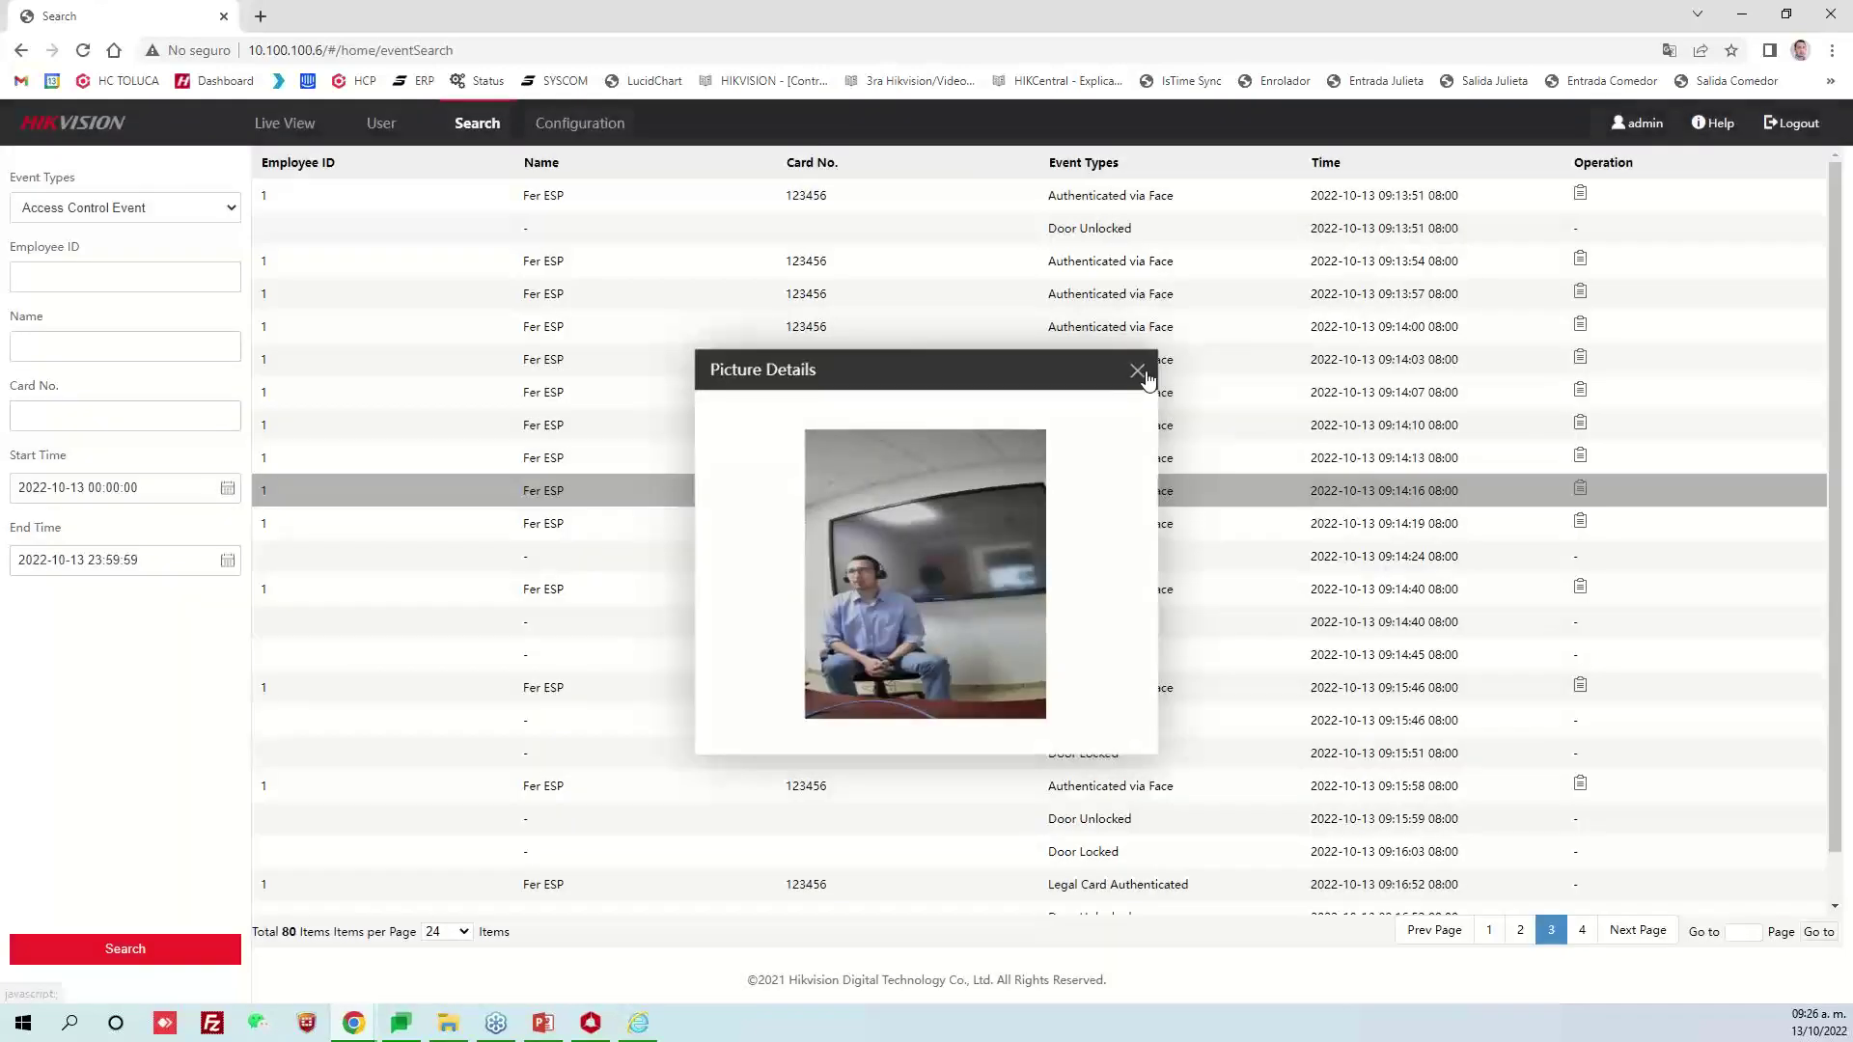
{"action": "left_click", "coordinate": [1581, 522]}
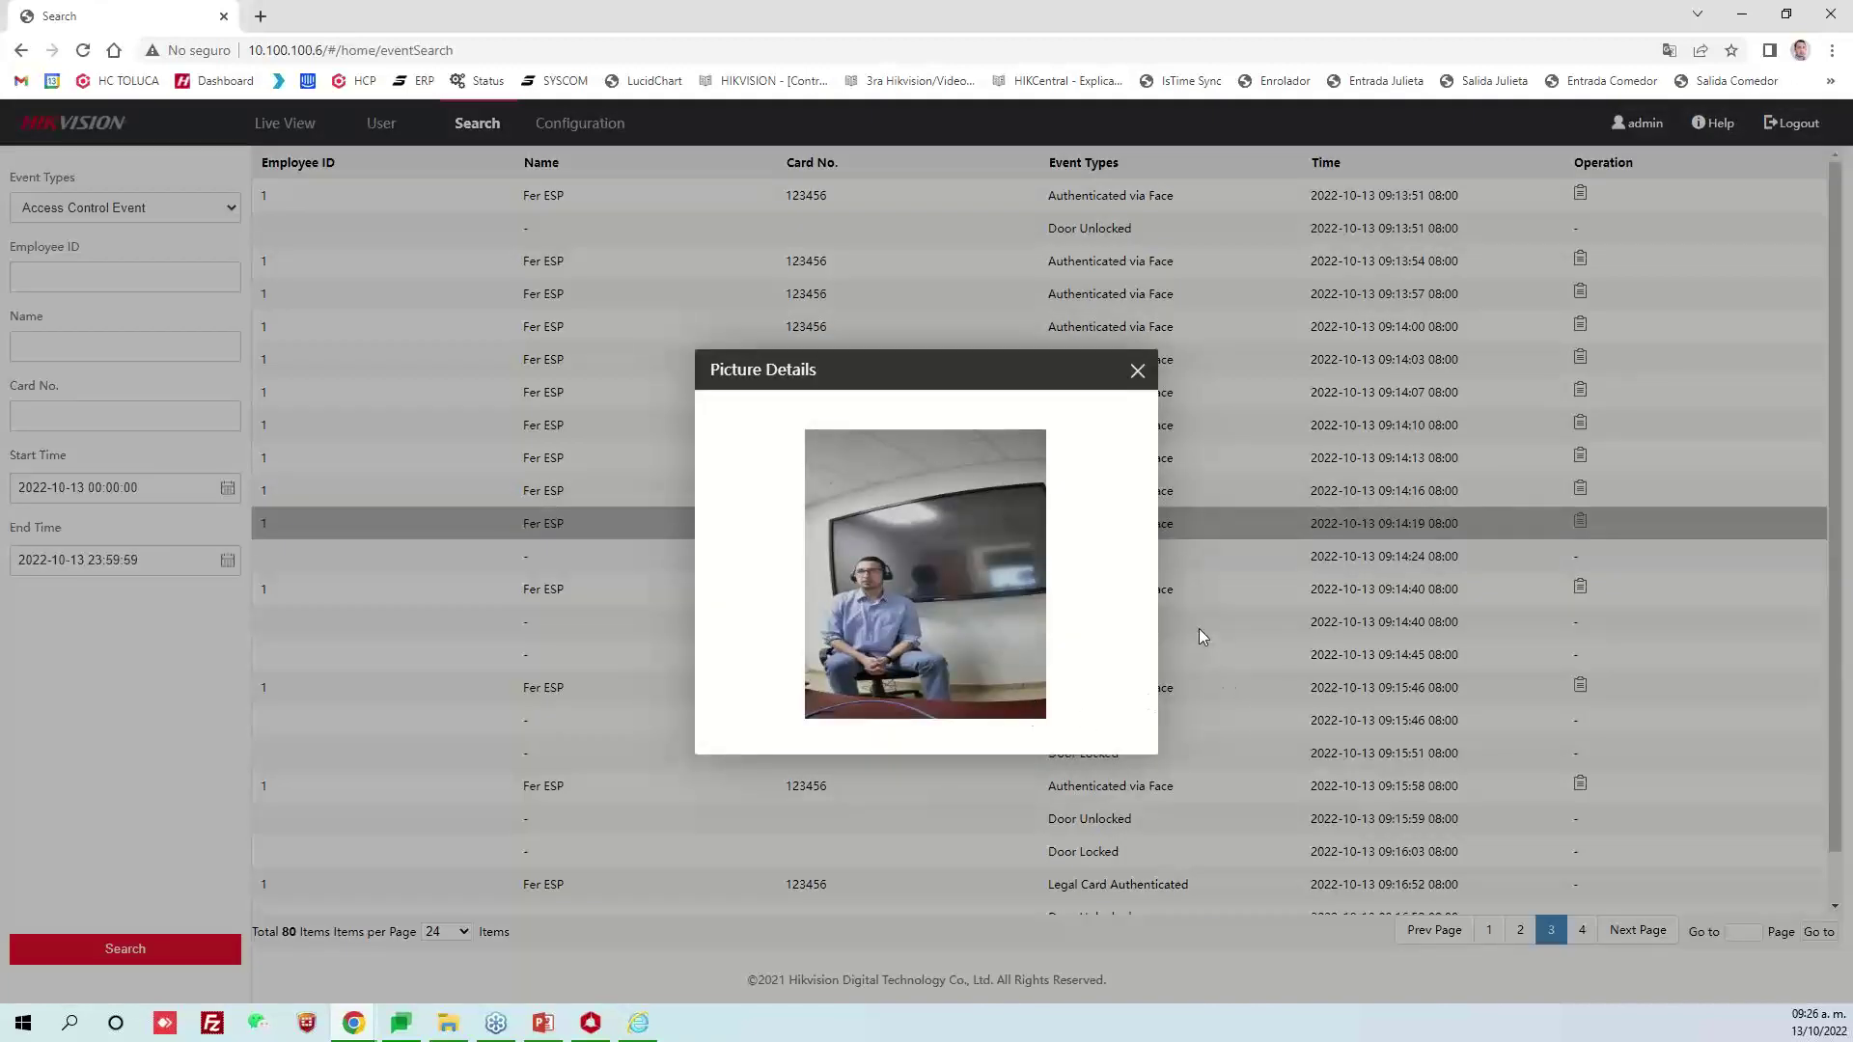
{"action": "left_click", "coordinate": [1138, 371]}
{"action": "left_click", "coordinate": [1580, 588]}
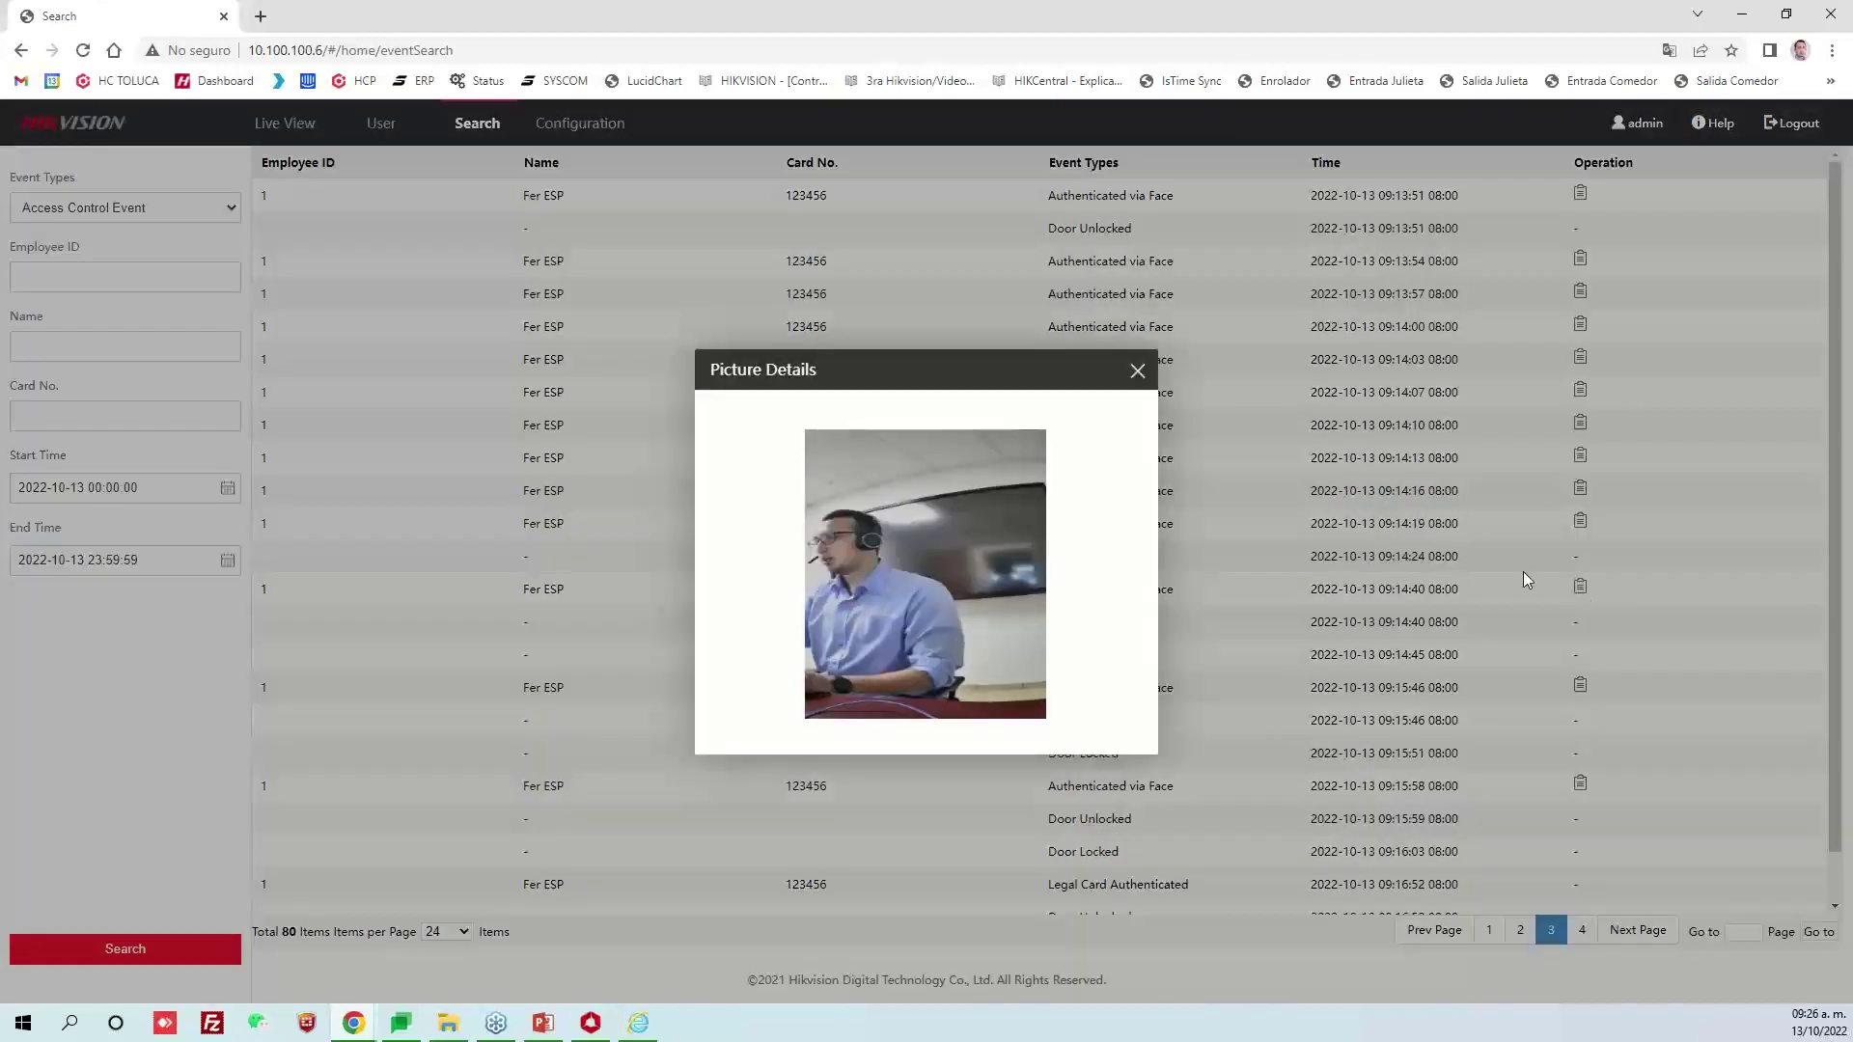
{"action": "left_click", "coordinate": [1138, 372]}
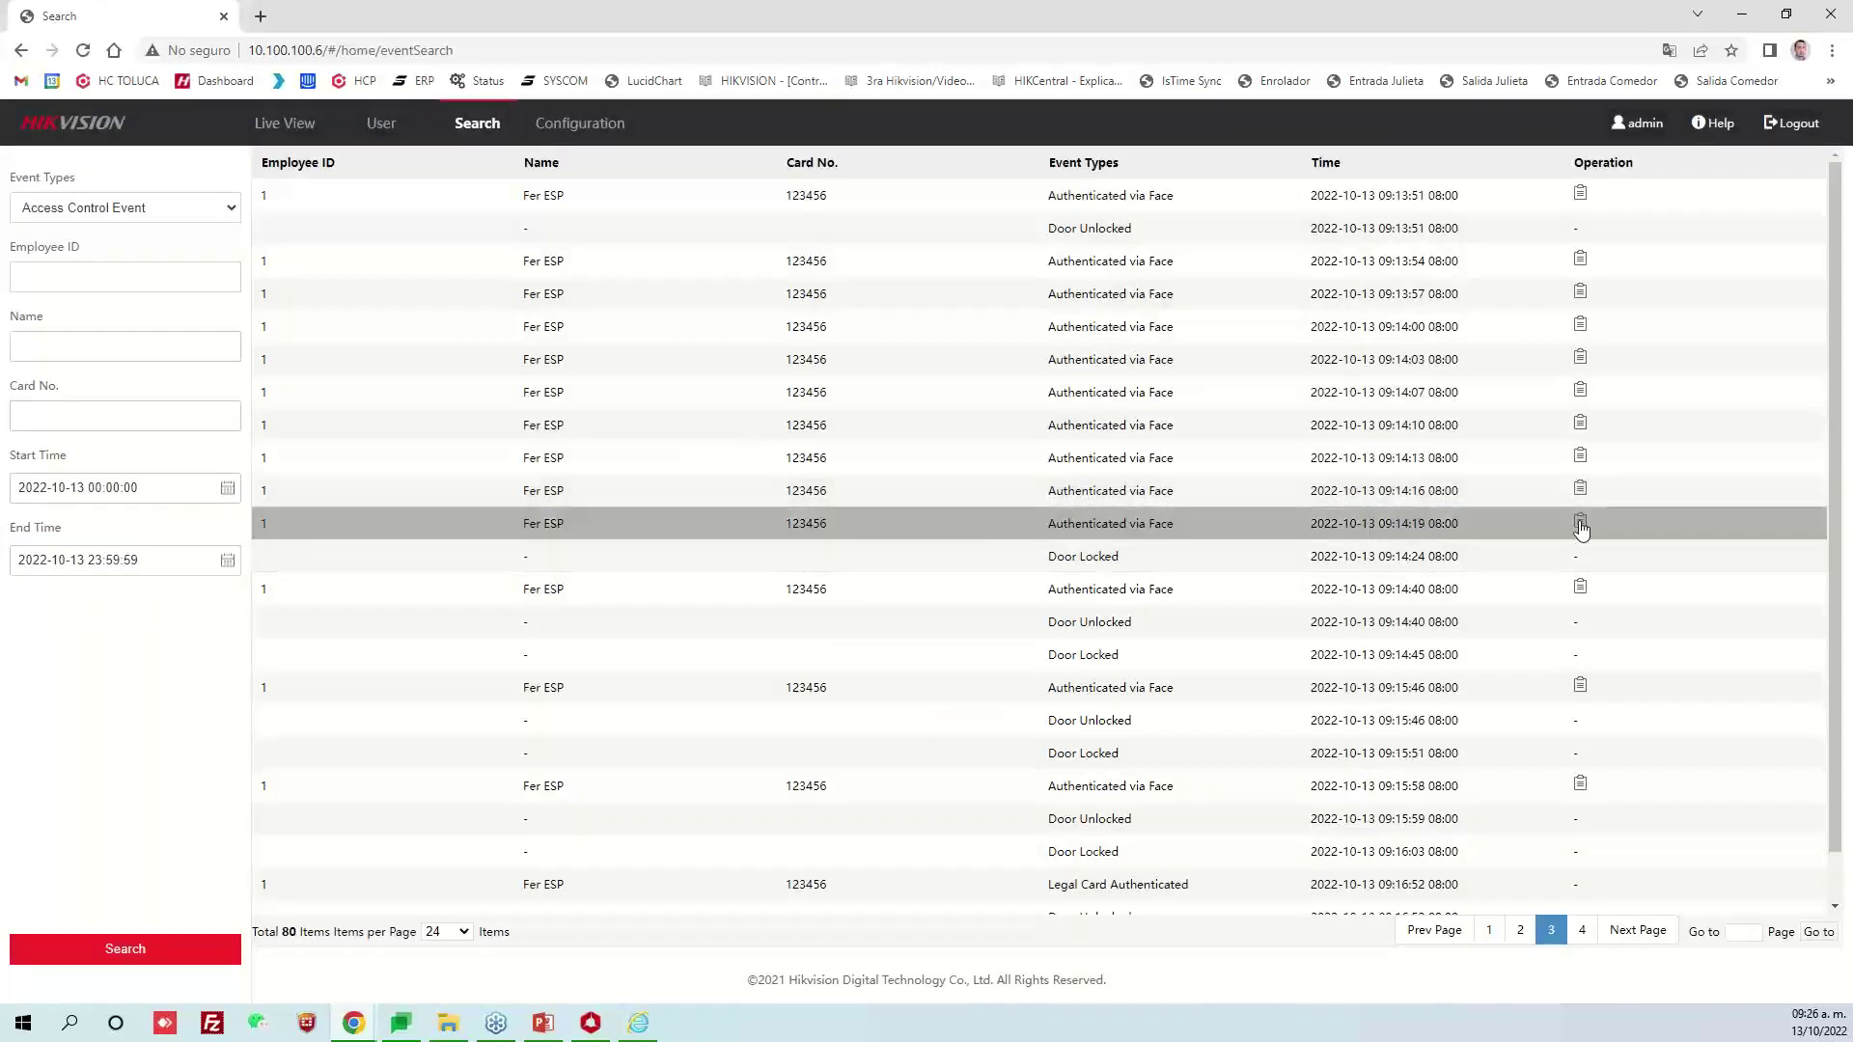
Review the 09:14:19 snapshot again and view the 09:15:58 event's face photo
{"action": "left_click", "coordinate": [1580, 522]}
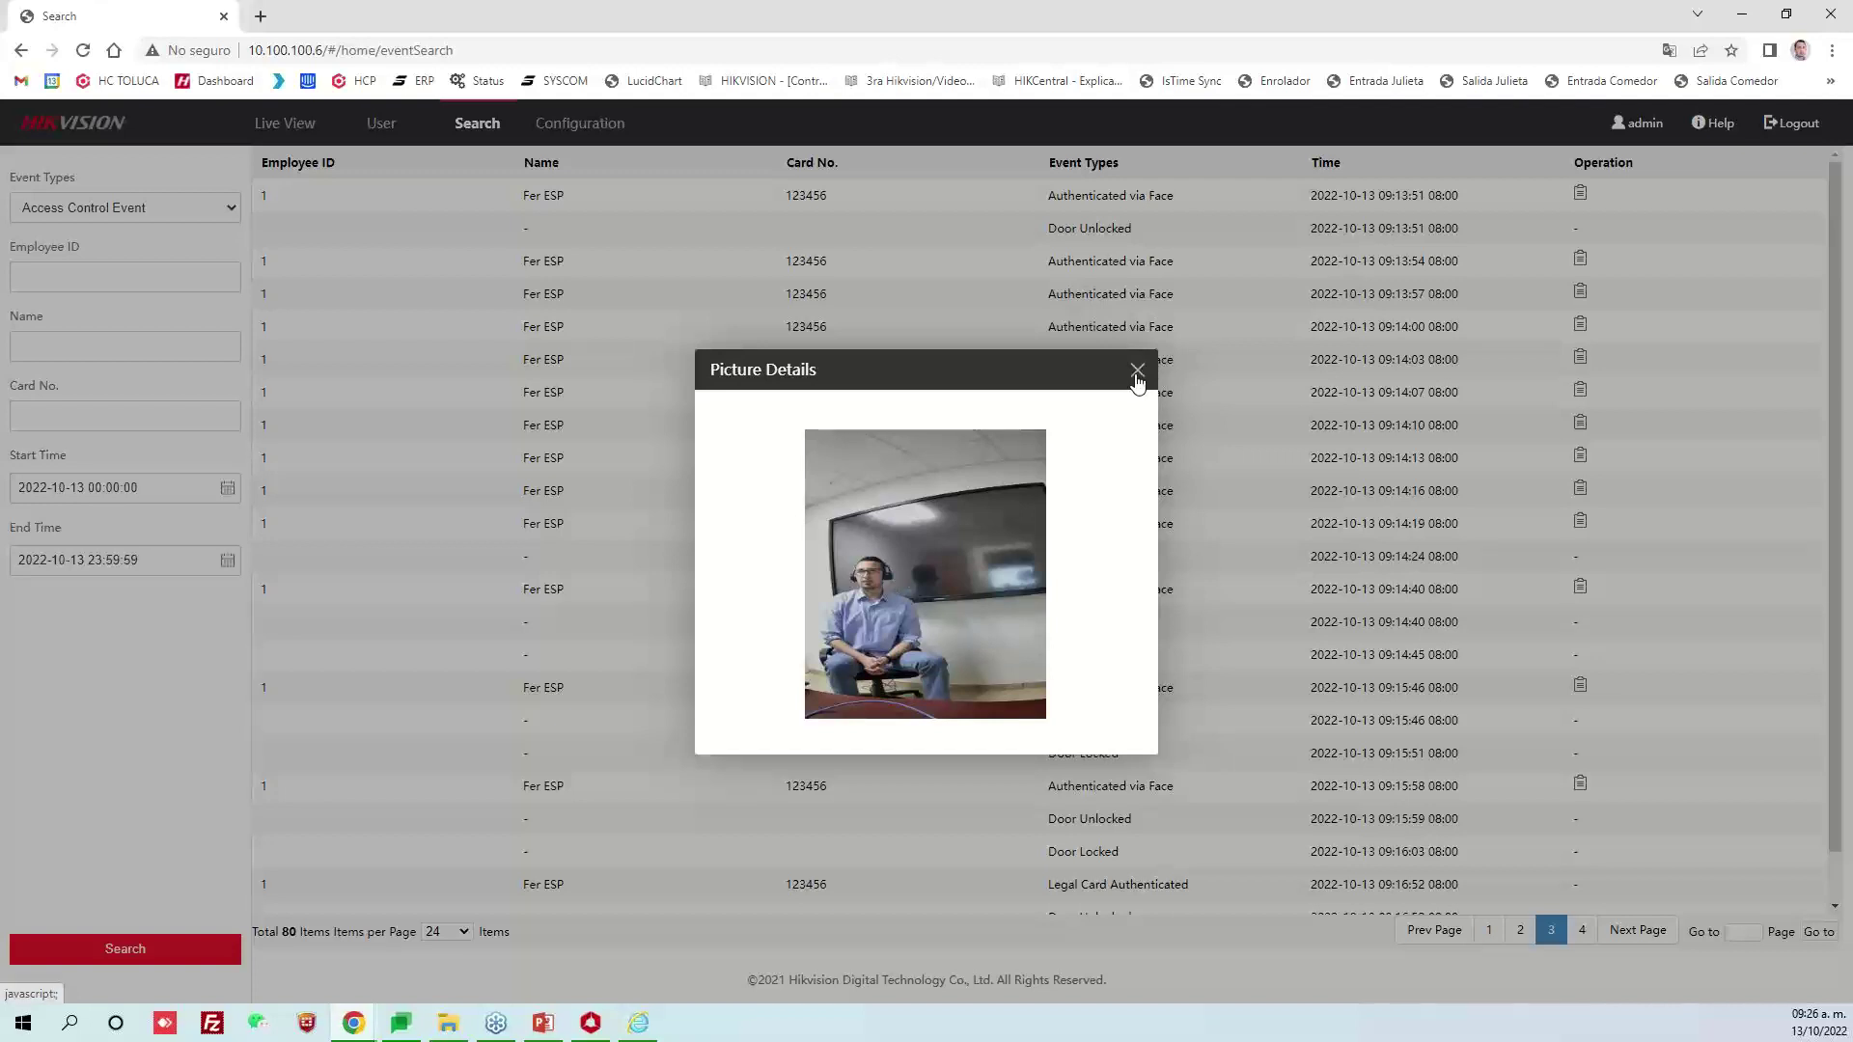
{"action": "left_click", "coordinate": [1136, 380]}
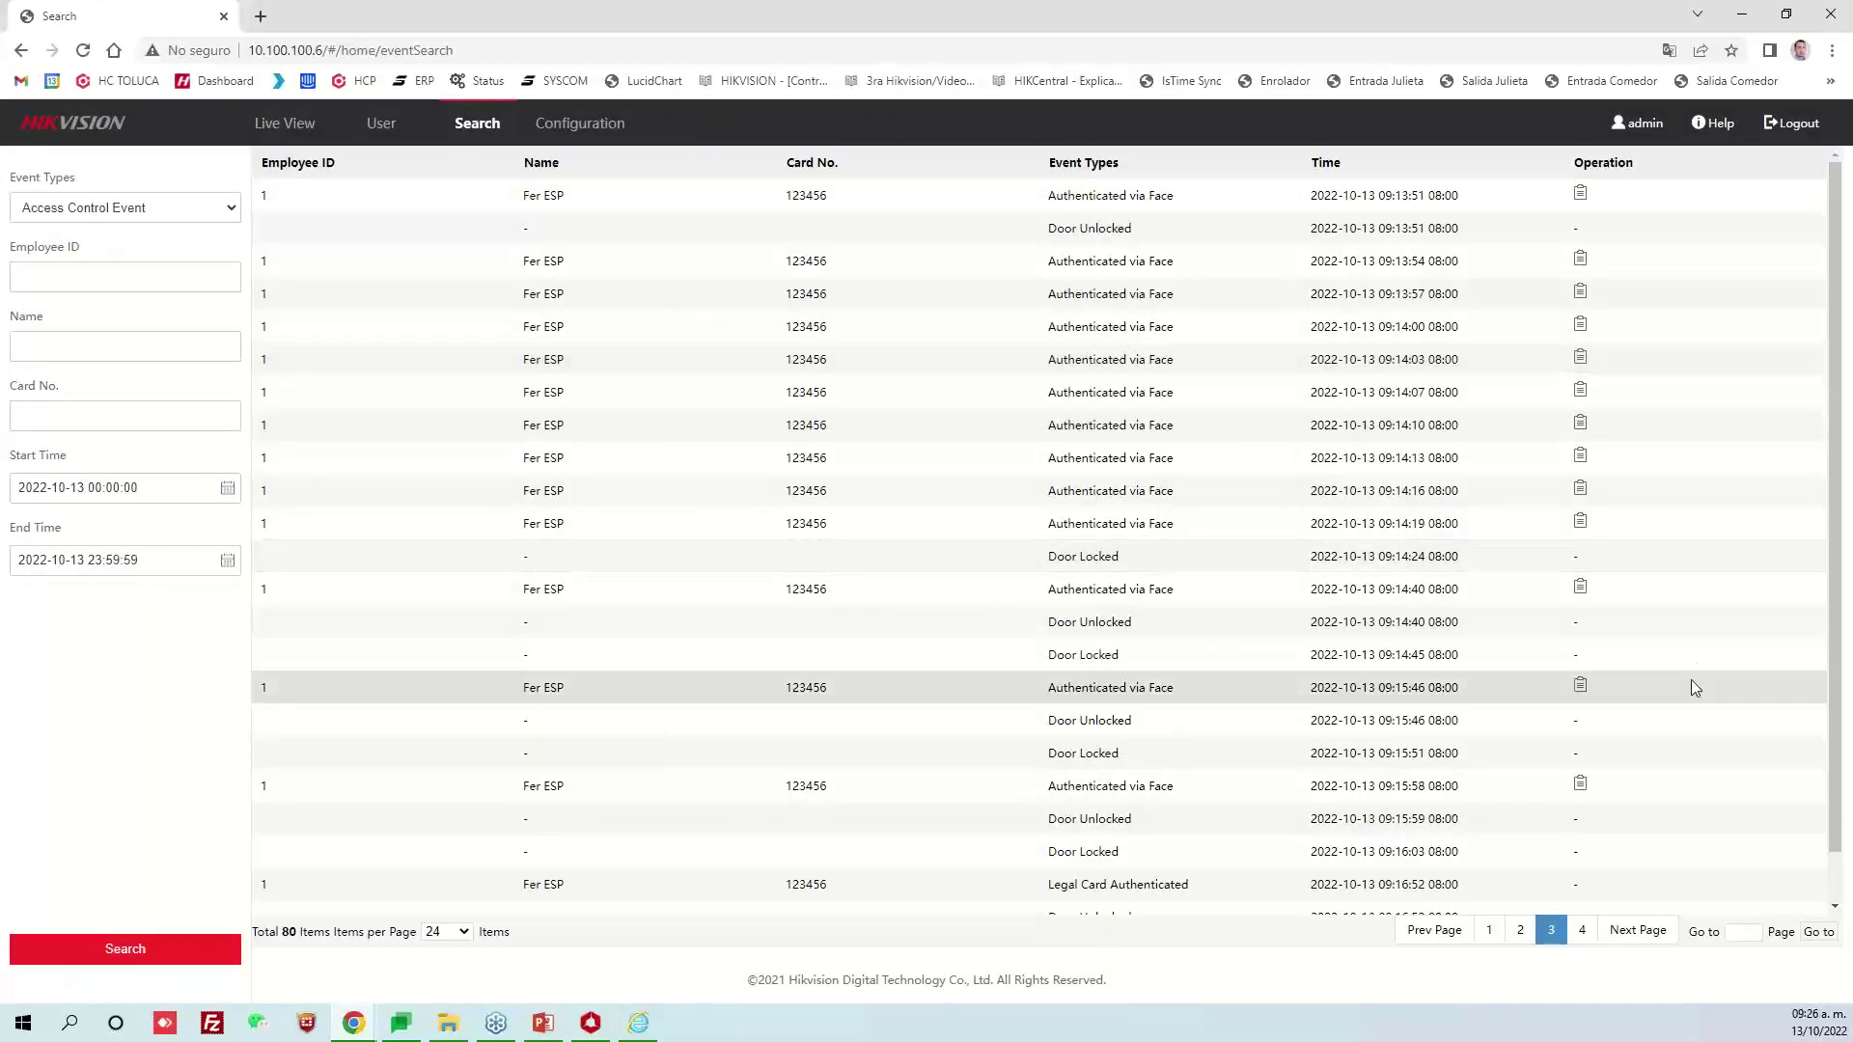
{"action": "scroll", "coordinate": [1687, 691], "scroll_direction": "down", "scroll_amount": 1}
{"action": "double_click", "coordinate": [1582, 734]}
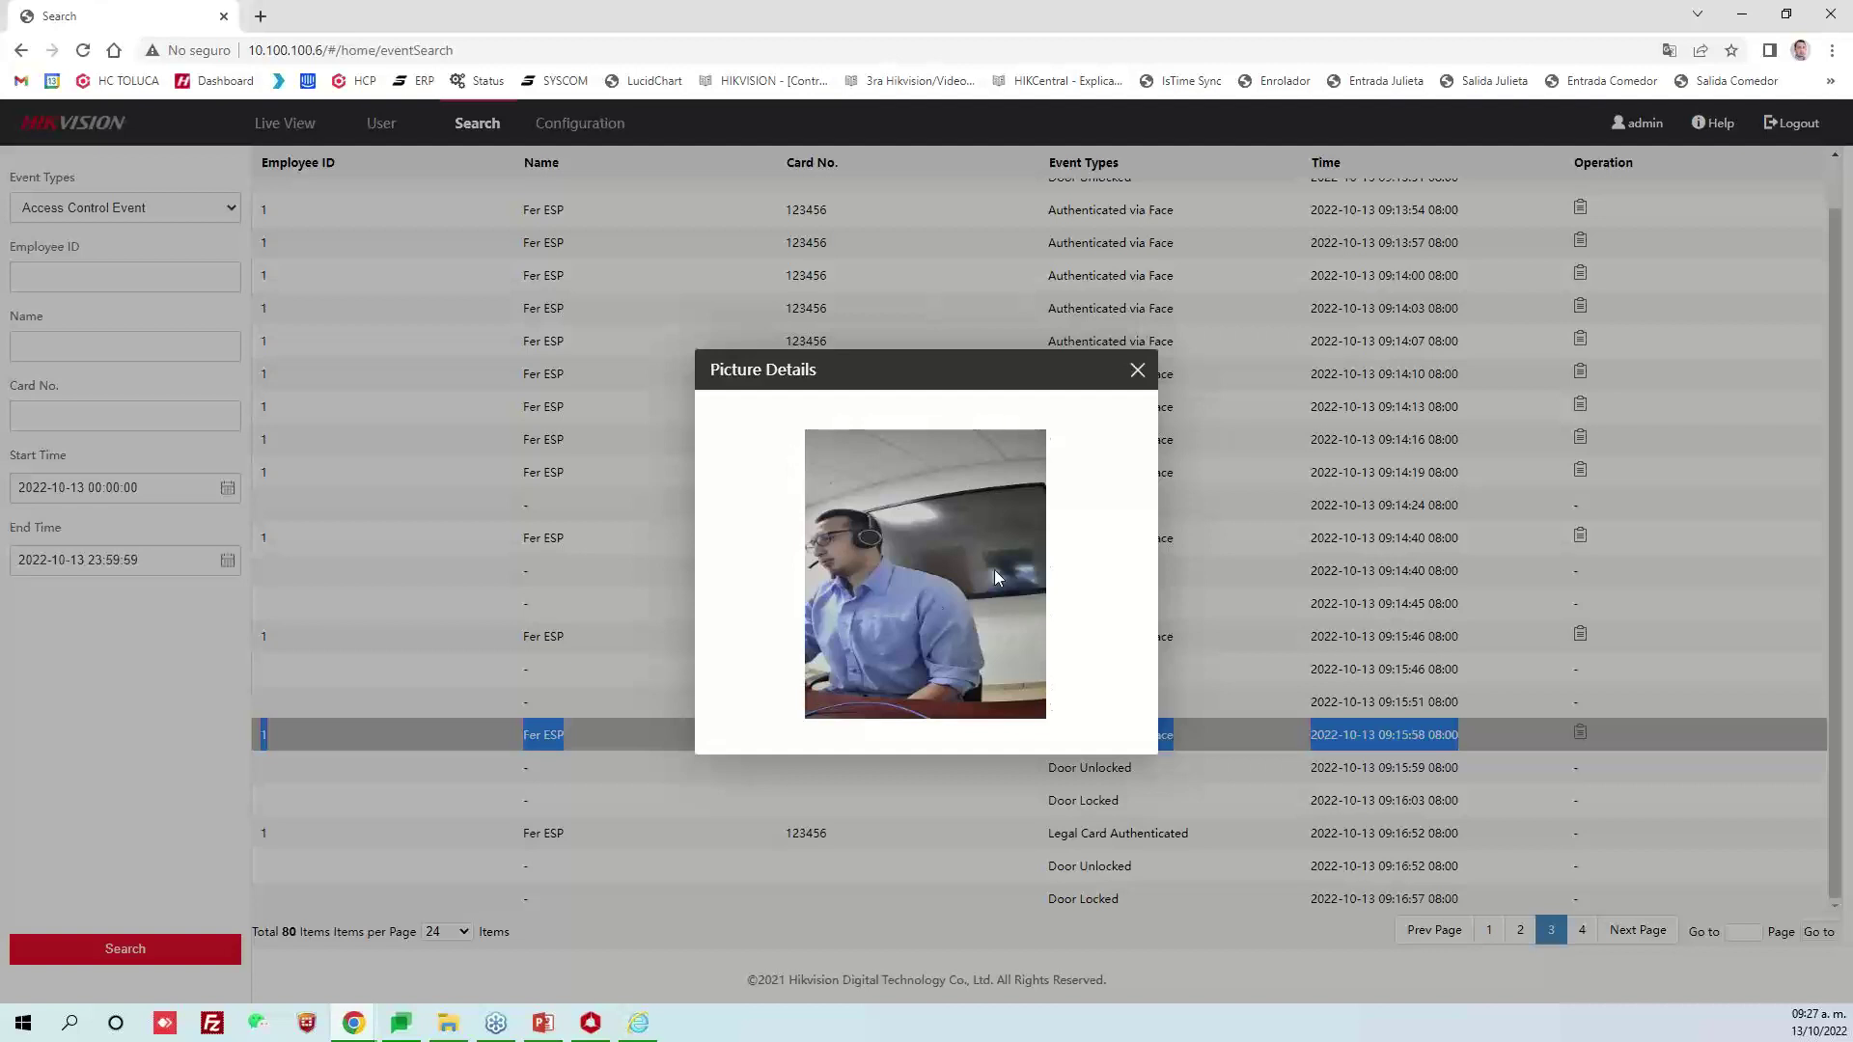
{"action": "left_click", "coordinate": [1138, 371]}
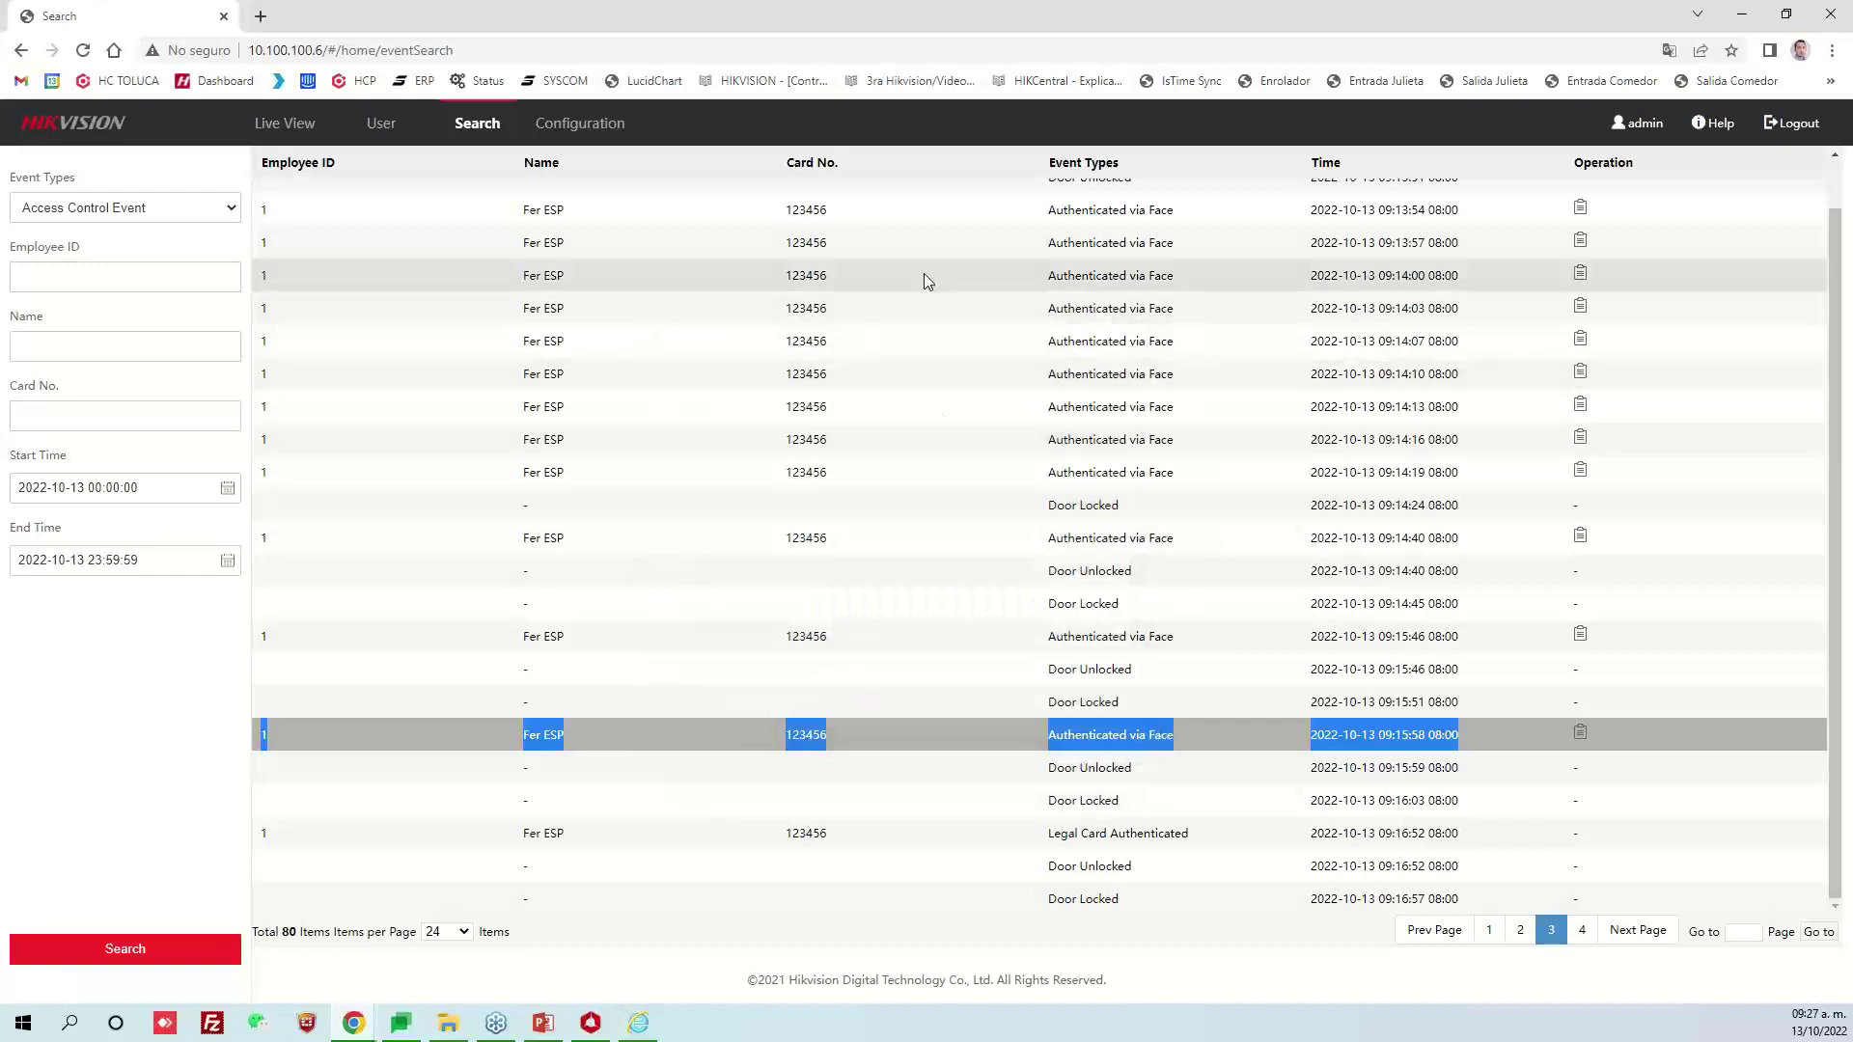
{"action": "left_click", "coordinate": [577, 123]}
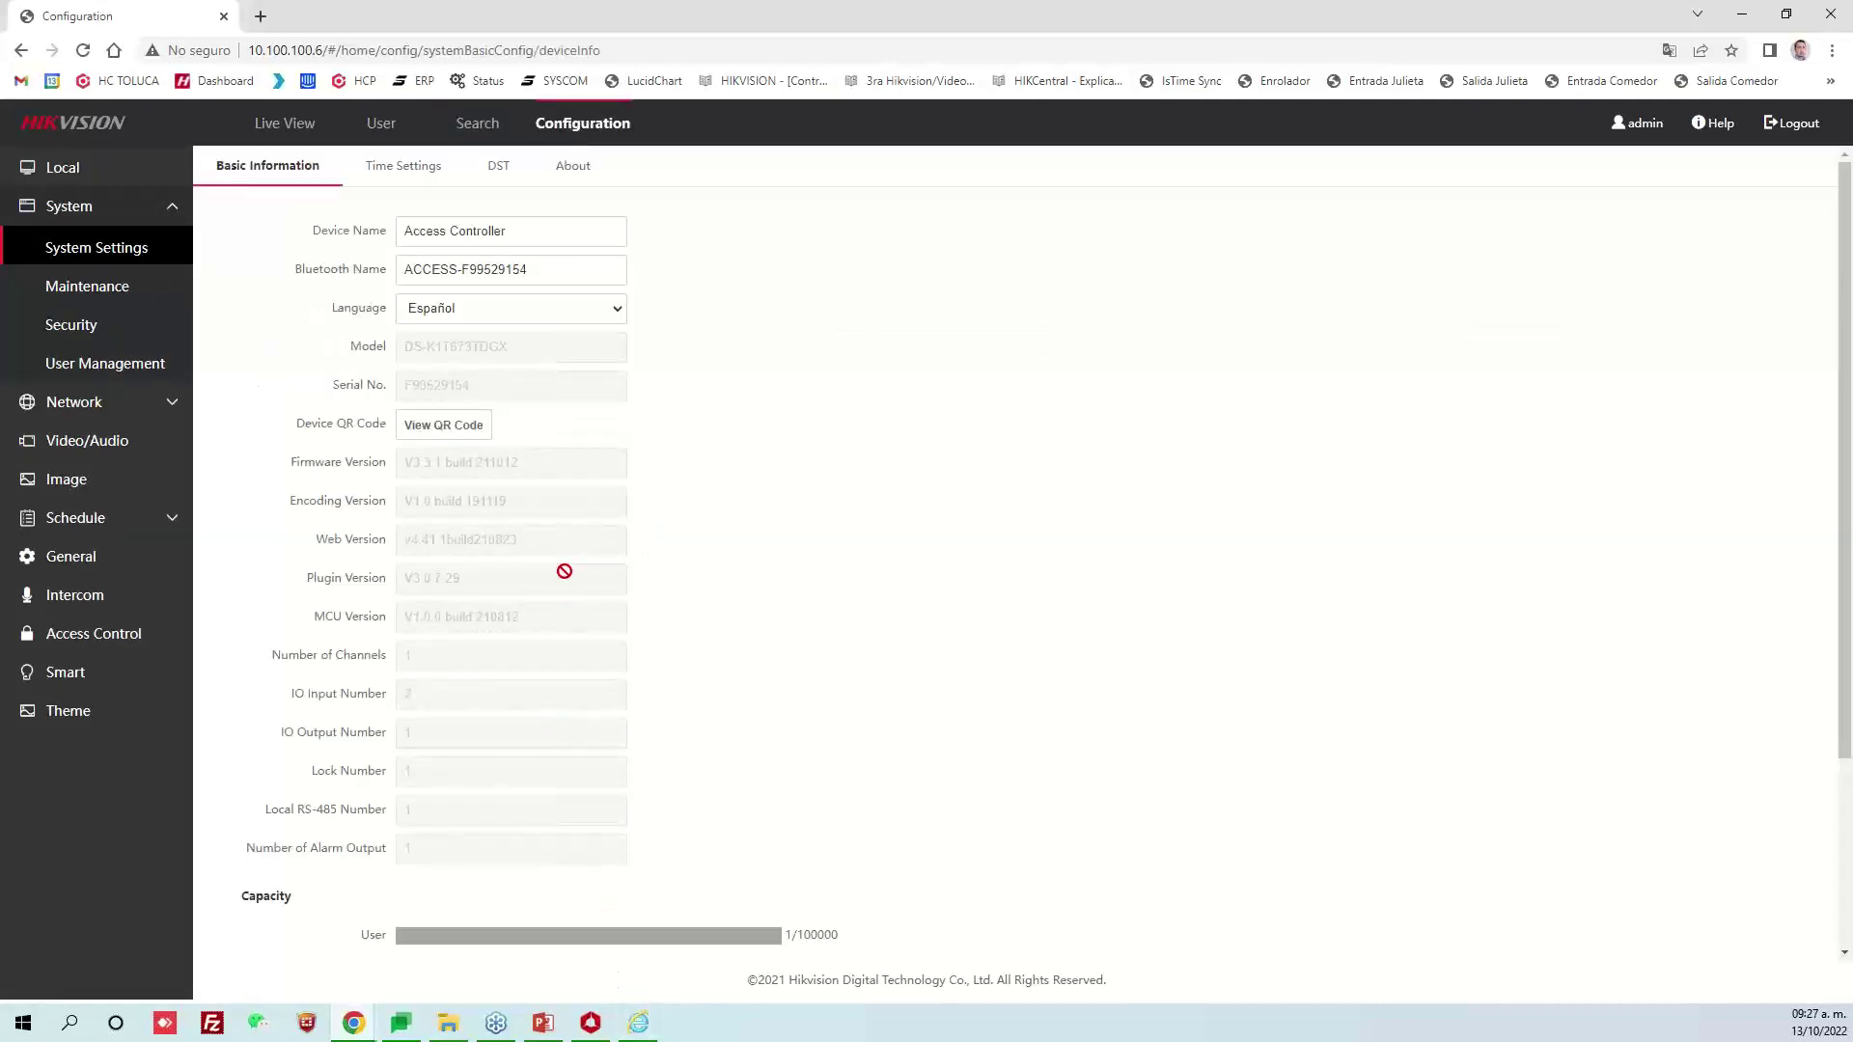
In Smart face settings, set recognition distance to 0.5m, adjust the interval, and review no-mask strategy options
{"action": "left_click", "coordinate": [95, 678]}
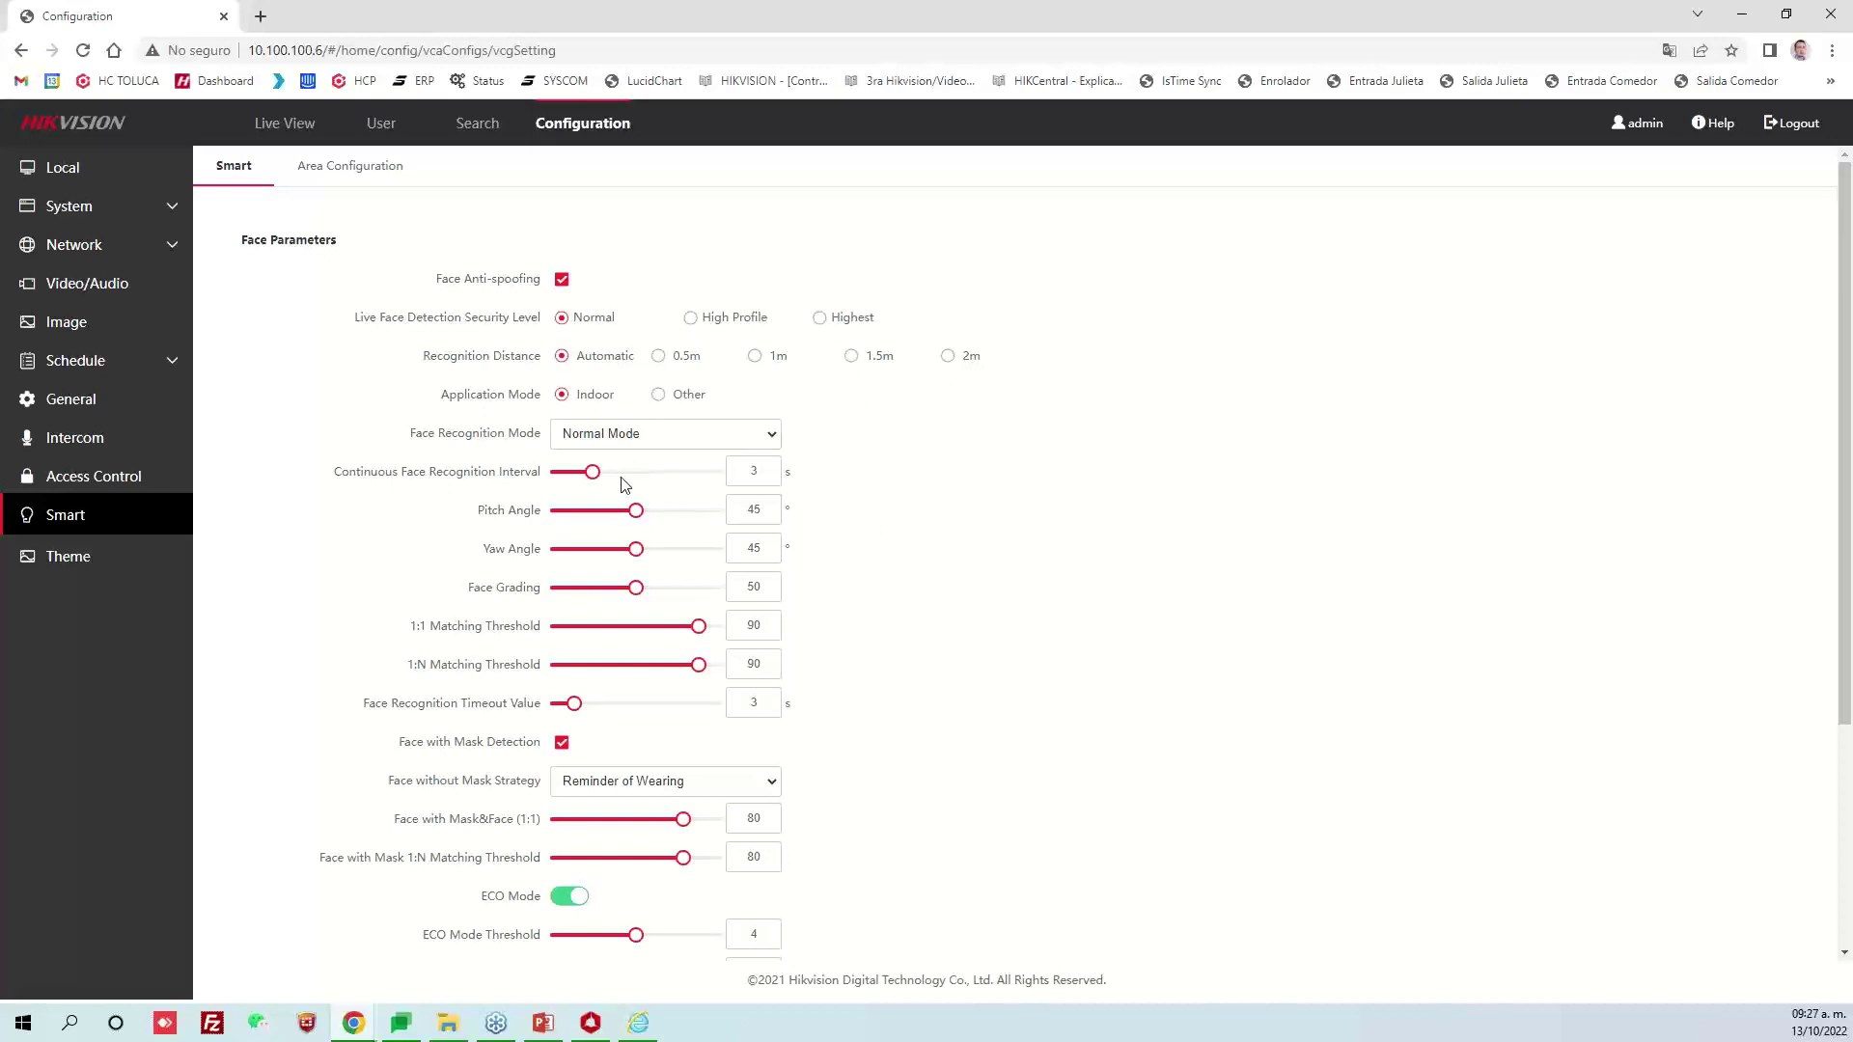
{"action": "left_click", "coordinate": [949, 357]}
{"action": "left_click", "coordinate": [582, 362]}
{"action": "left_click", "coordinate": [658, 357]}
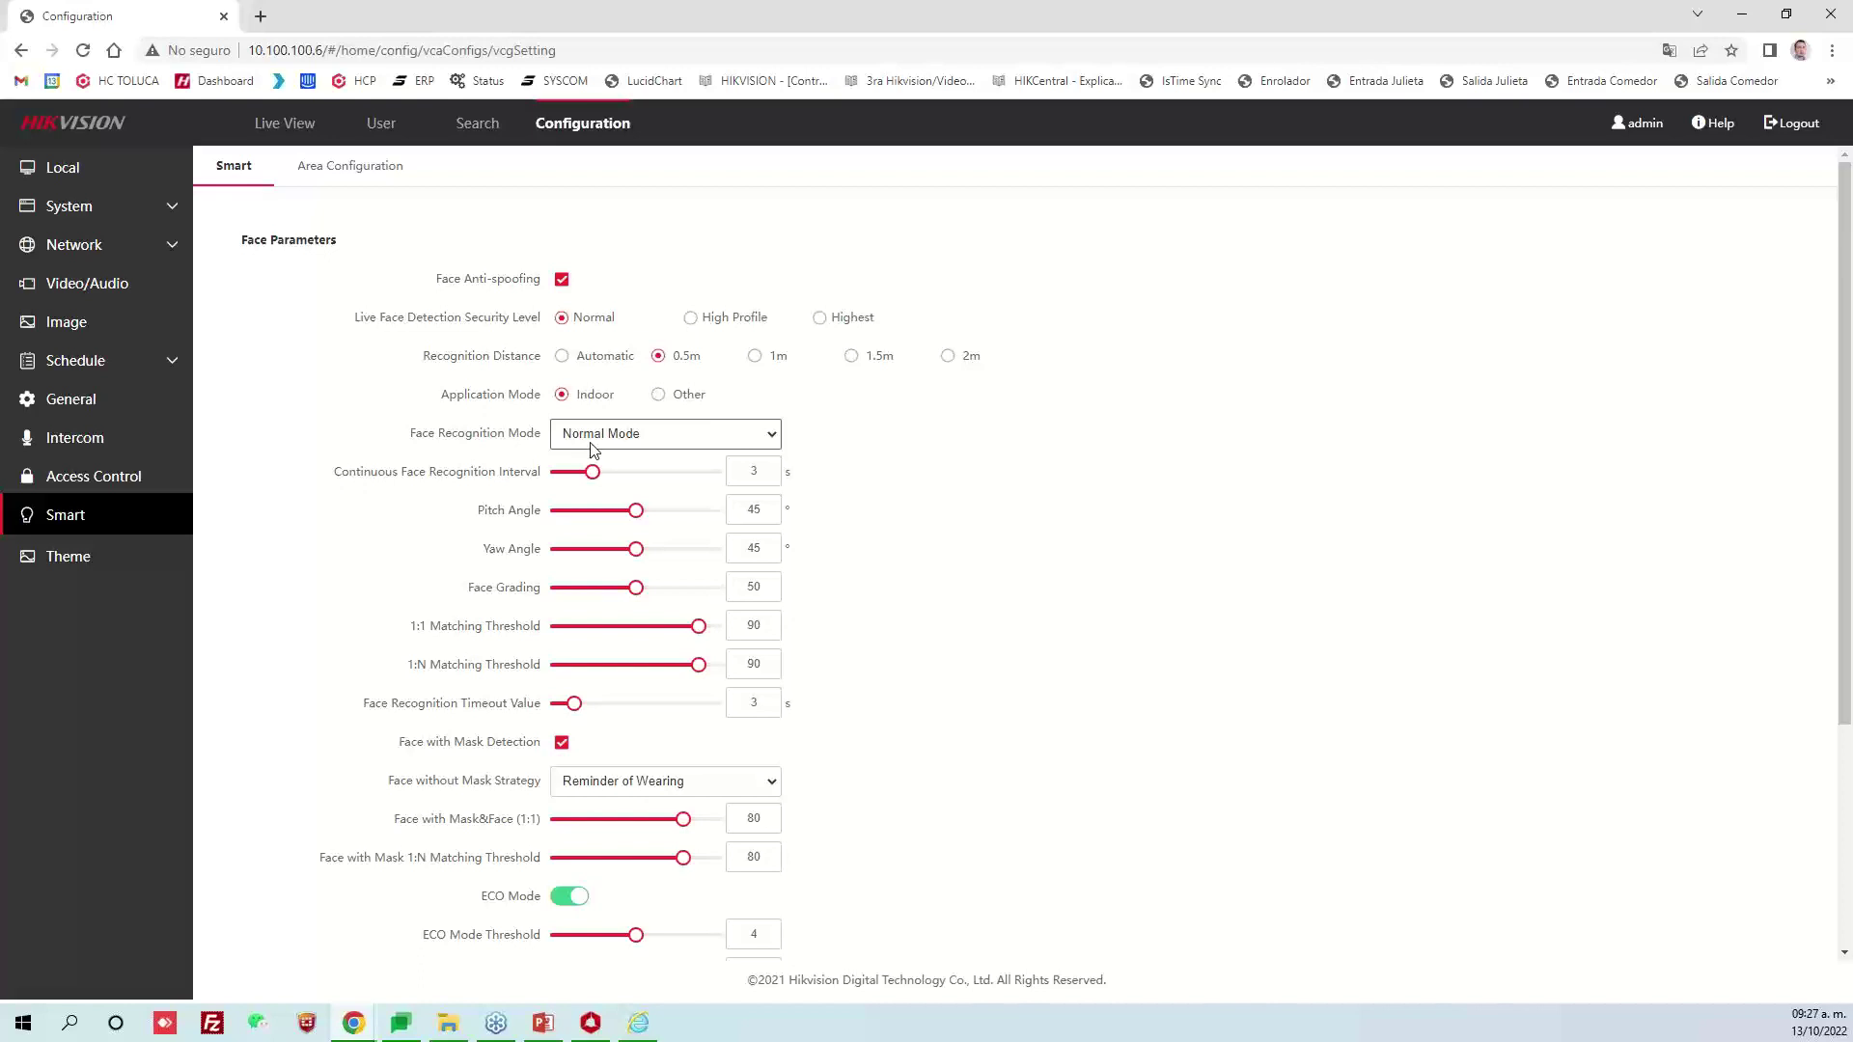
{"action": "mouse_move", "coordinate": [593, 473]}
{"action": "left_mouse_down"}
{"action": "mouse_move", "coordinate": [676, 477]}
{"action": "mouse_move", "coordinate": [607, 498]}
{"action": "mouse_move", "coordinate": [599, 482]}
{"action": "left_mouse_up"}
{"action": "left_click", "coordinate": [769, 790]}
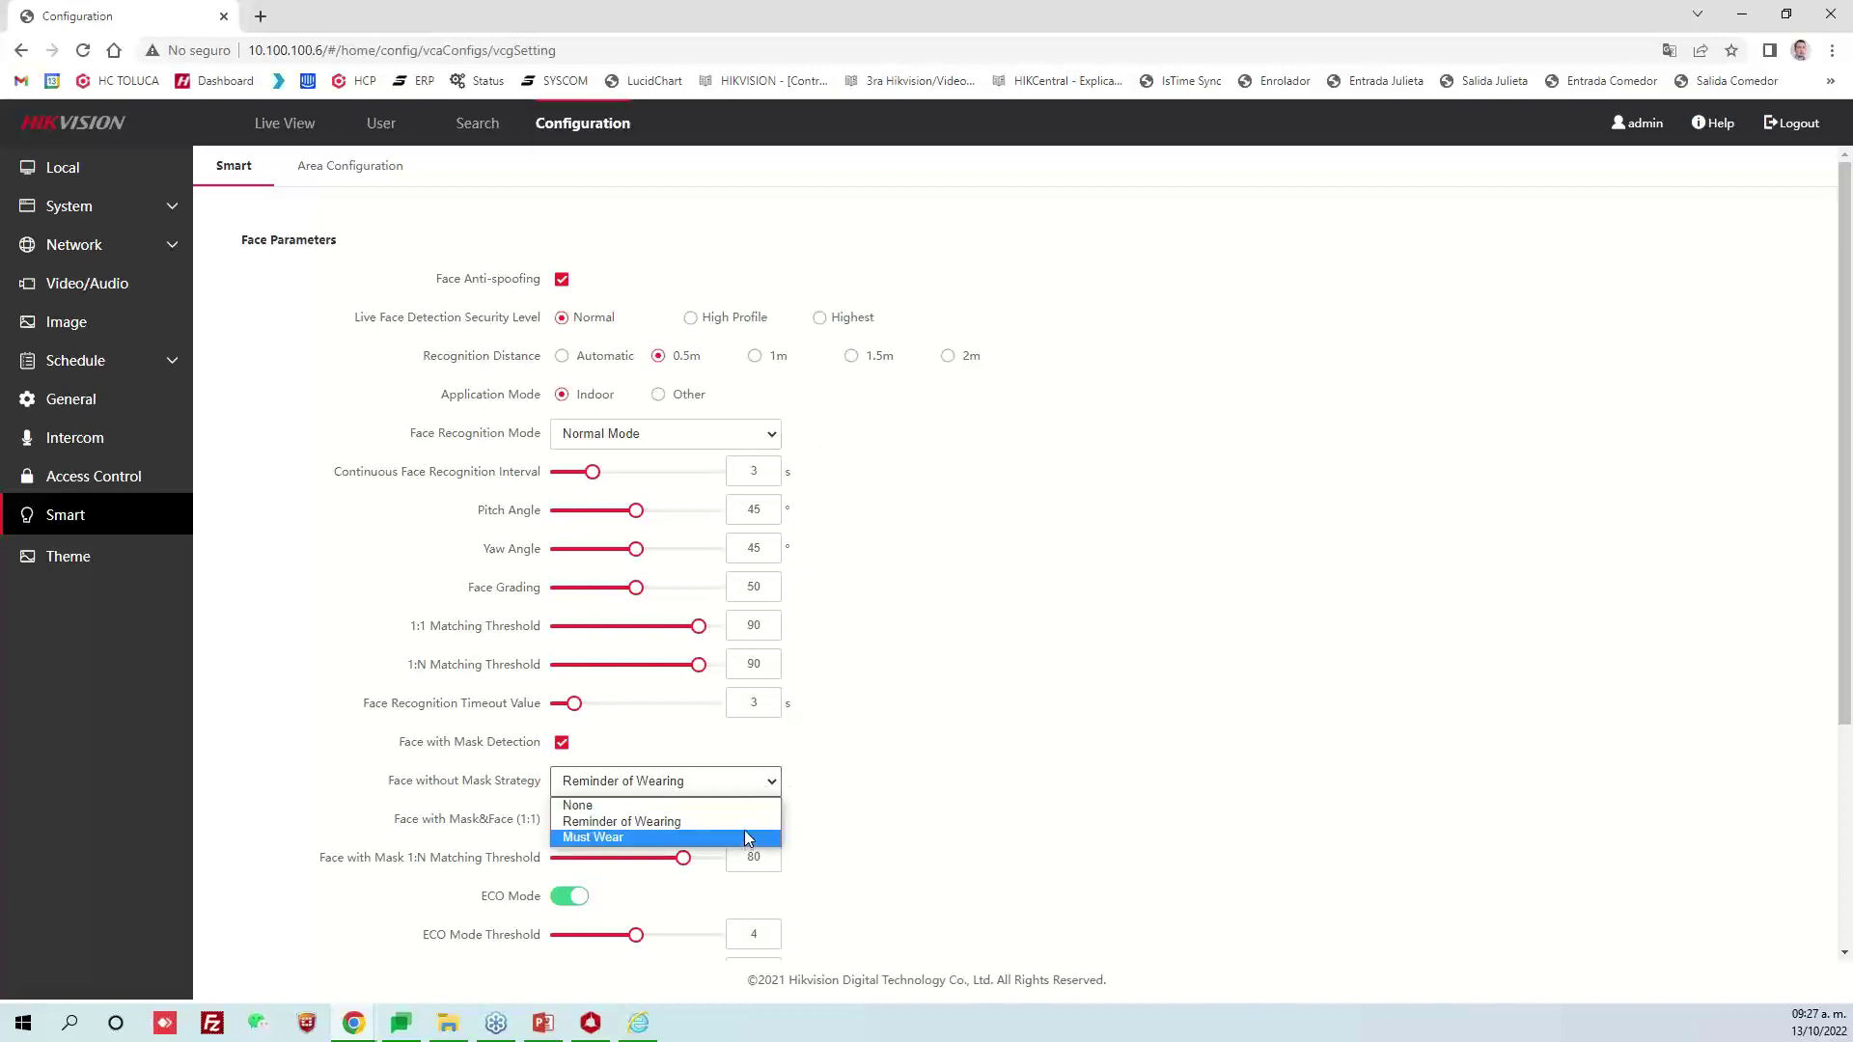
{"action": "key", "text": "Escape"}
Leave the mask strategy at Reminder of Wearing, scroll to the Save area, and switch to Edge
{"action": "scroll", "coordinate": [751, 526], "scroll_direction": "down", "scroll_amount": 2}
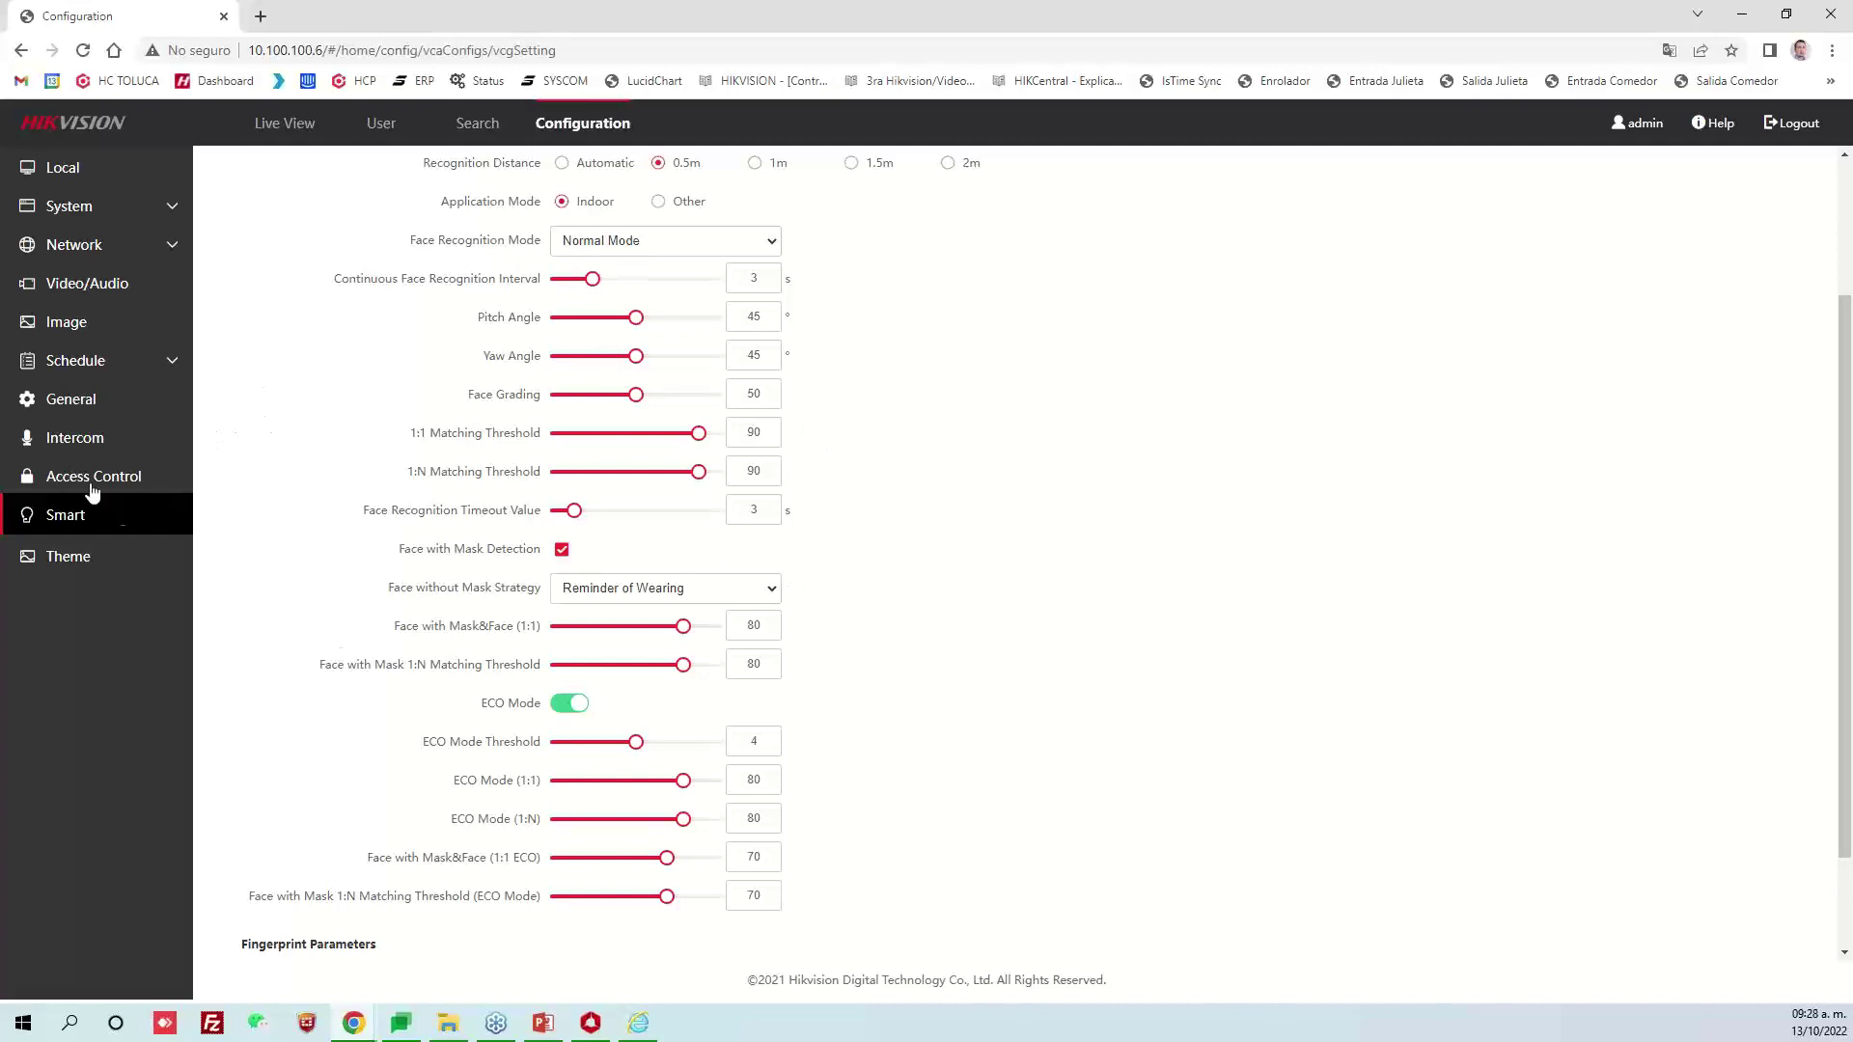
{"action": "scroll", "coordinate": [609, 975], "scroll_direction": "down", "scroll_amount": 2}
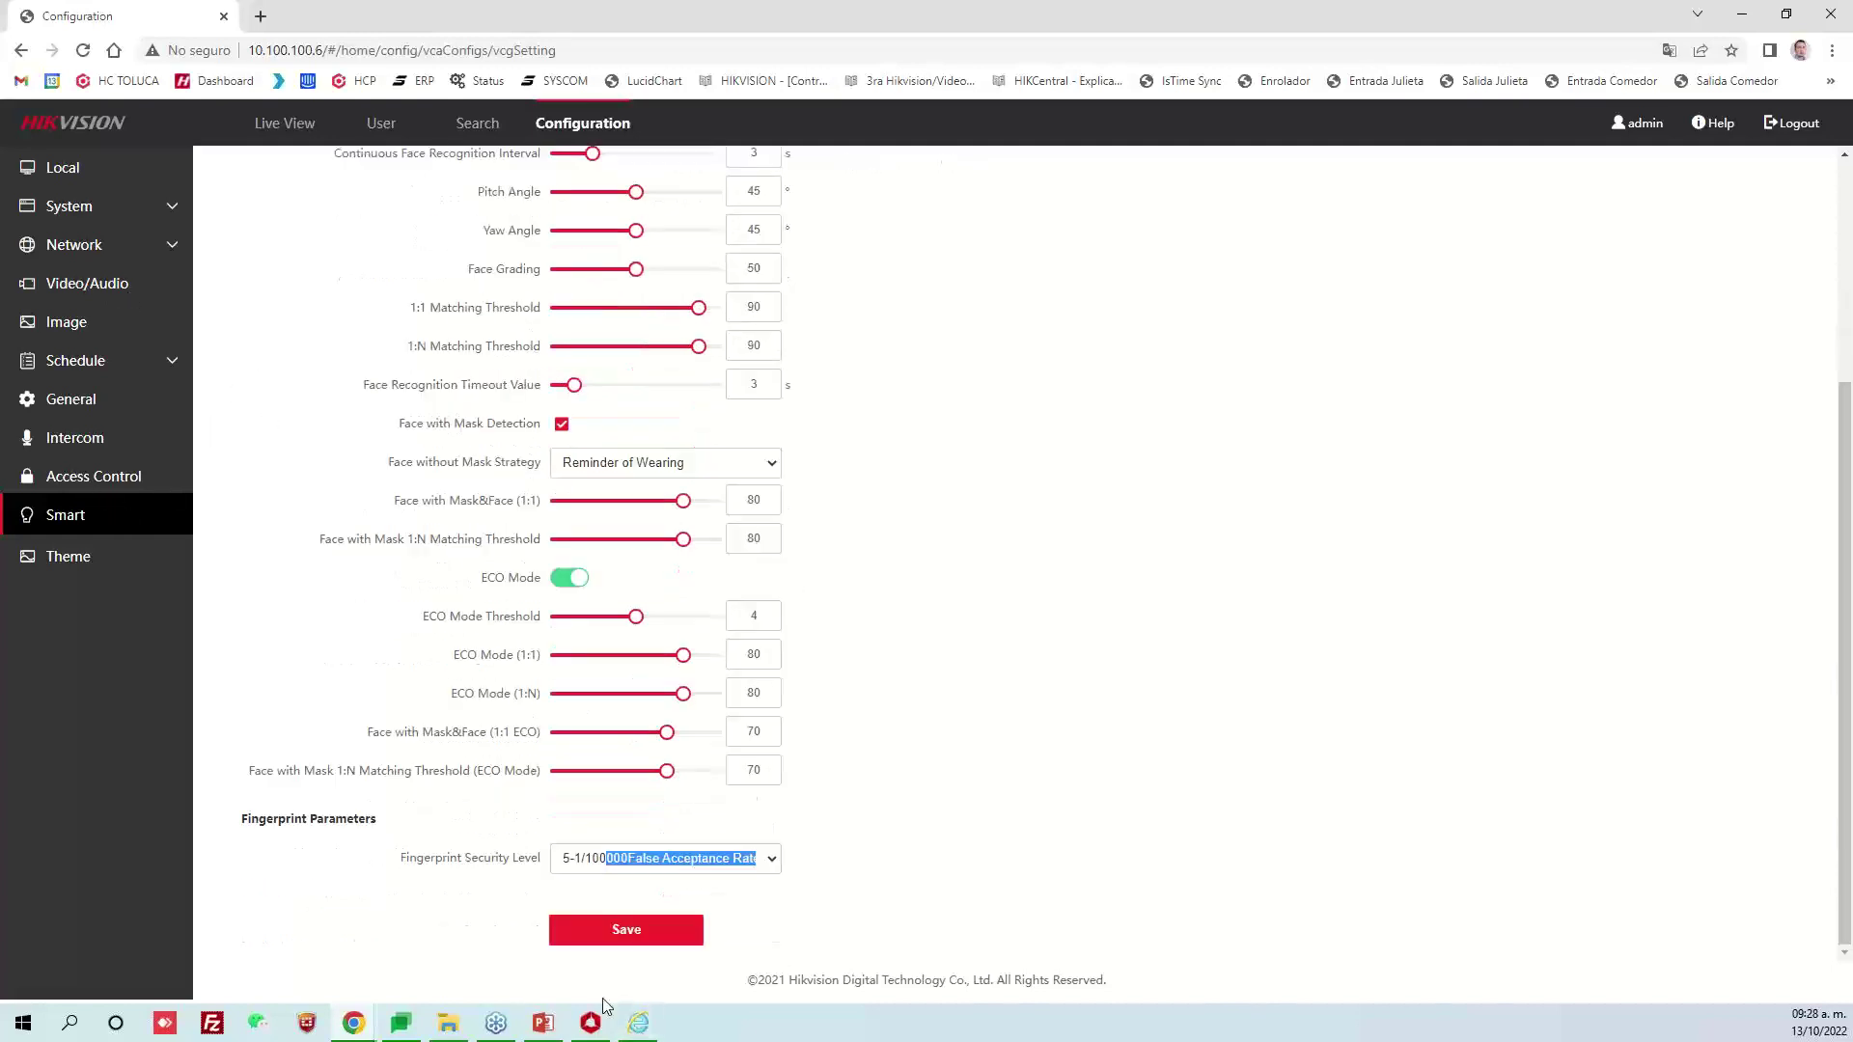
{"action": "left_click", "coordinate": [638, 1023]}
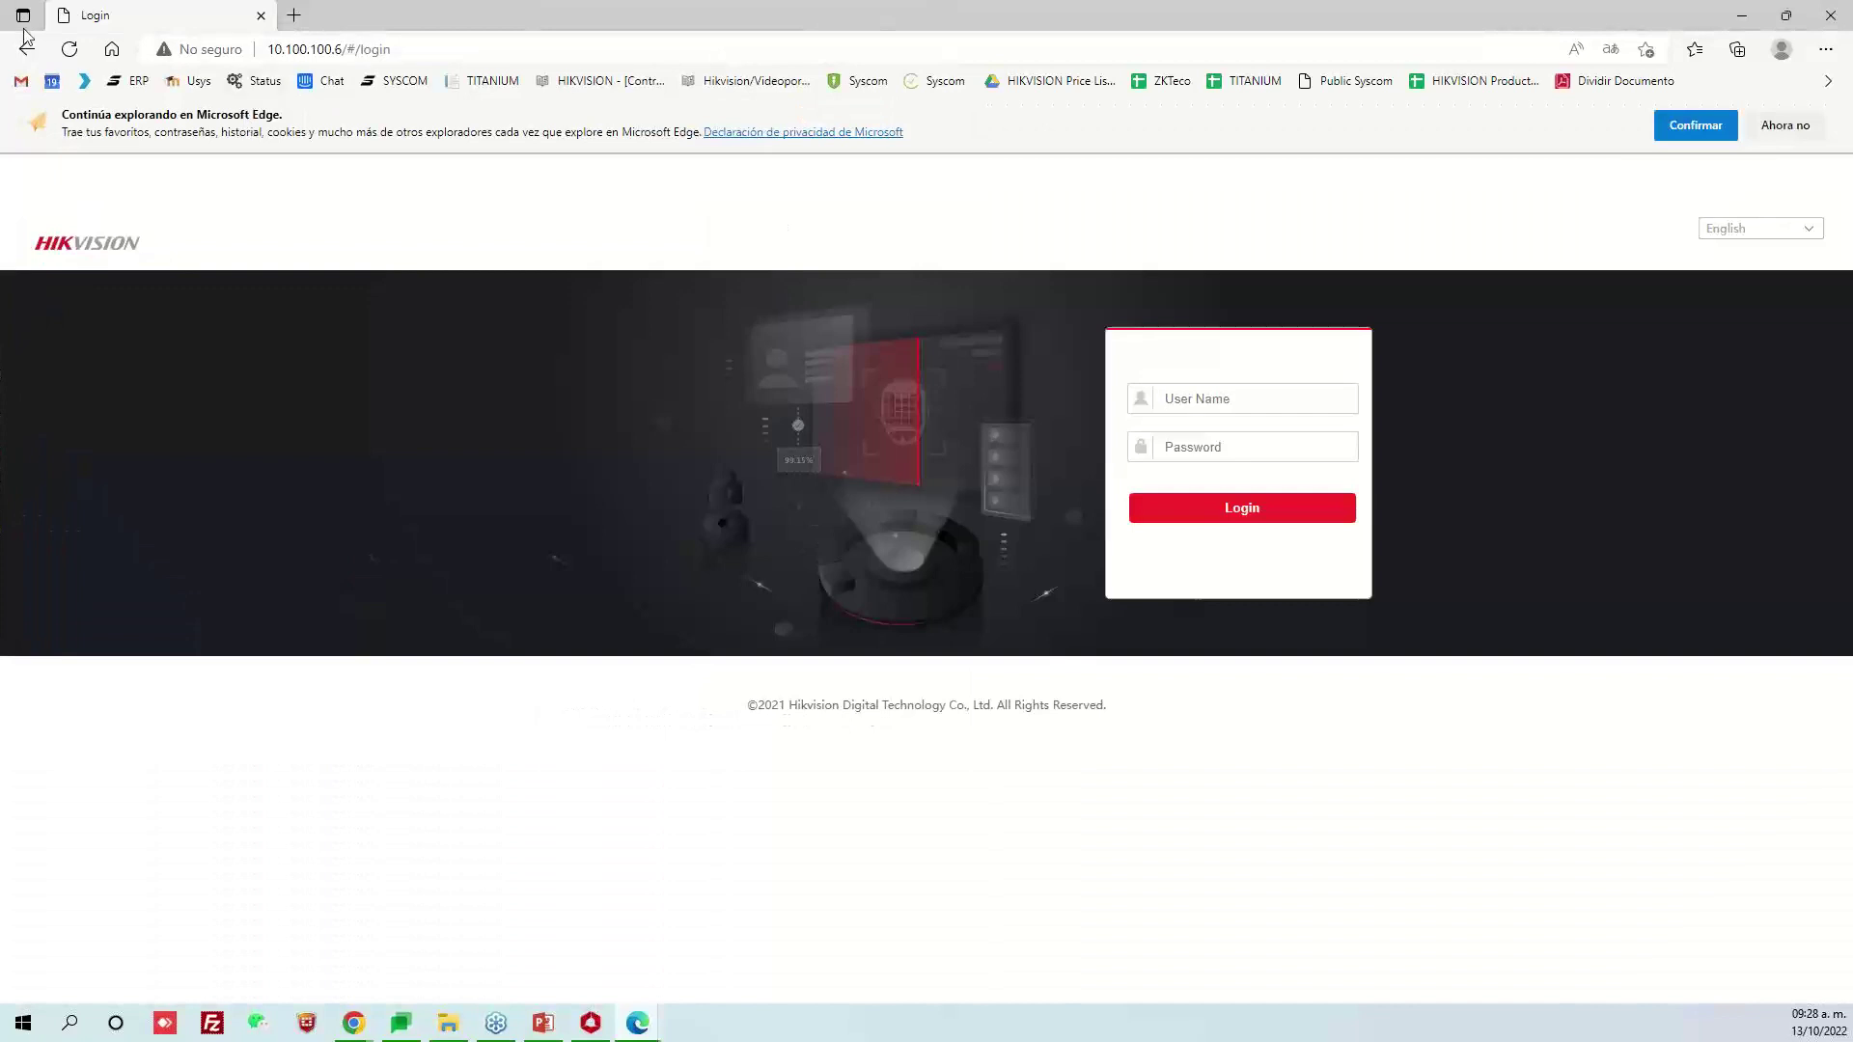
Log in to the controller in Edge as admin and go to Live View
{"action": "type", "text": "admin"}
{"action": "key", "text": "Tab"}
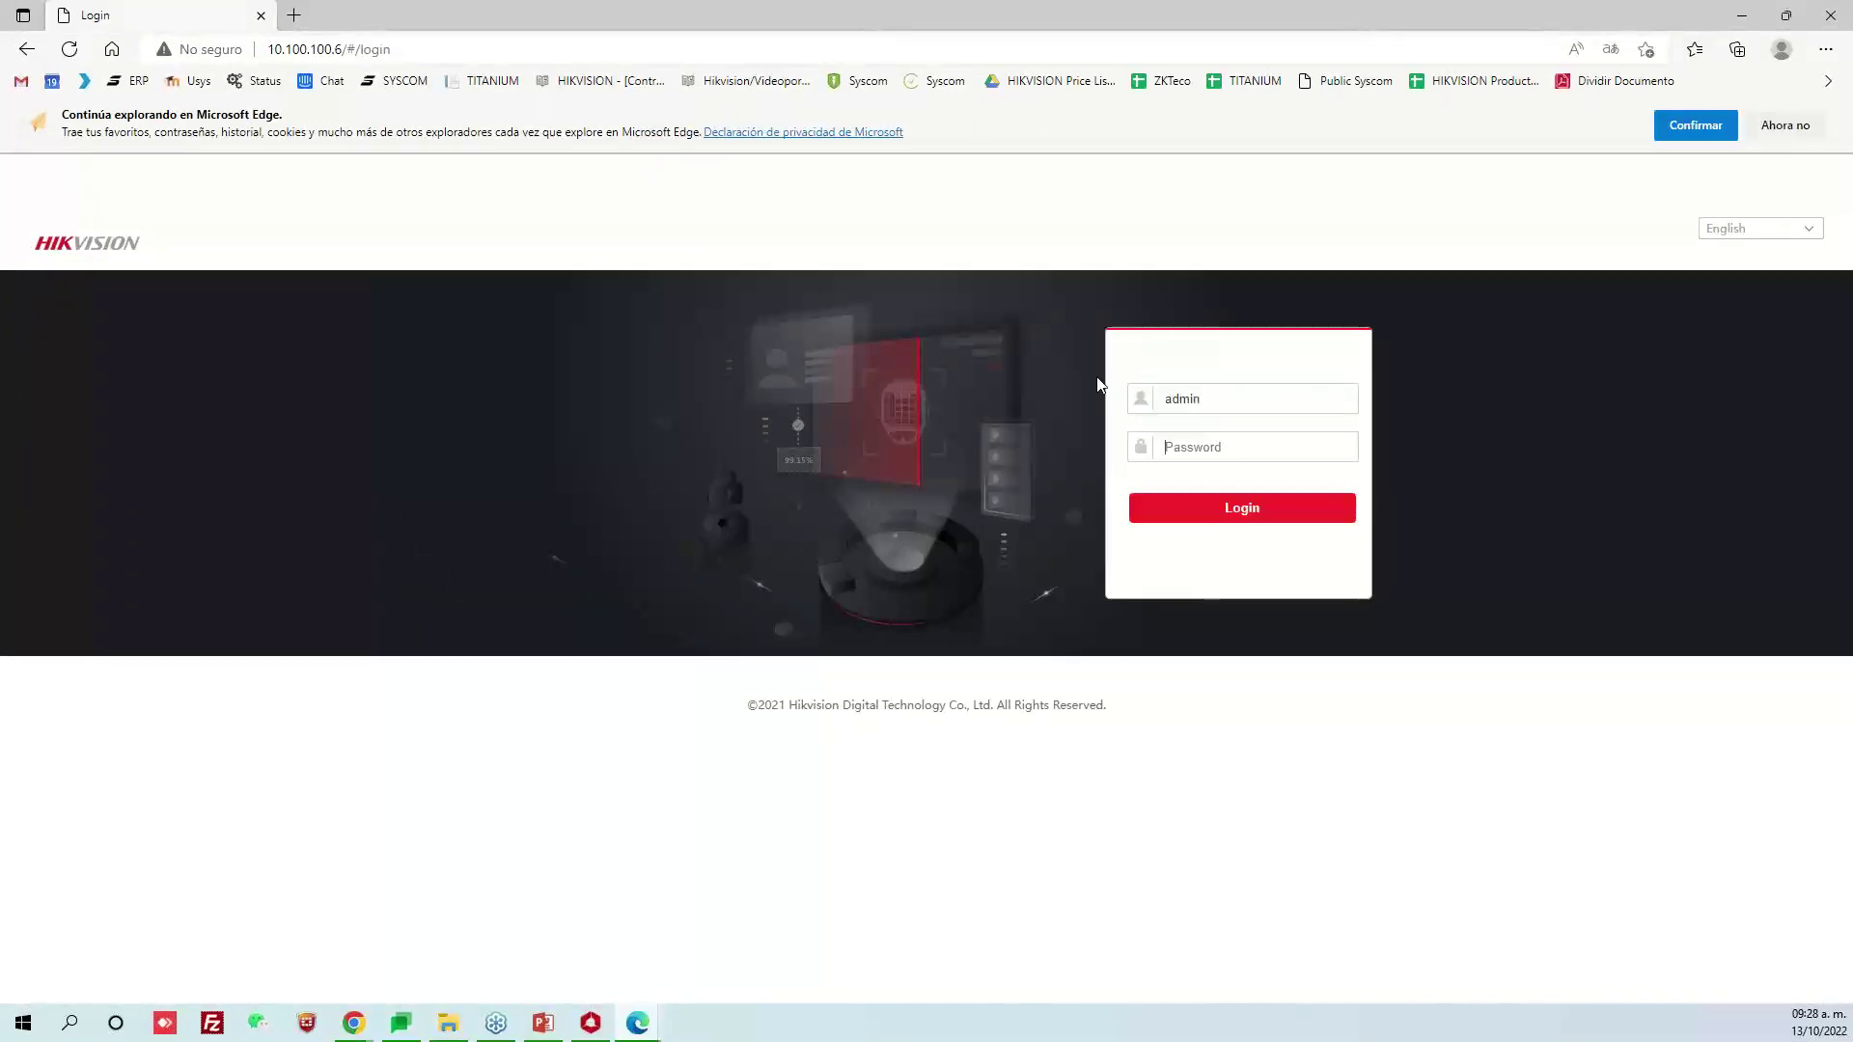
{"action": "type", "text": "********"}
{"action": "key", "text": "Return"}
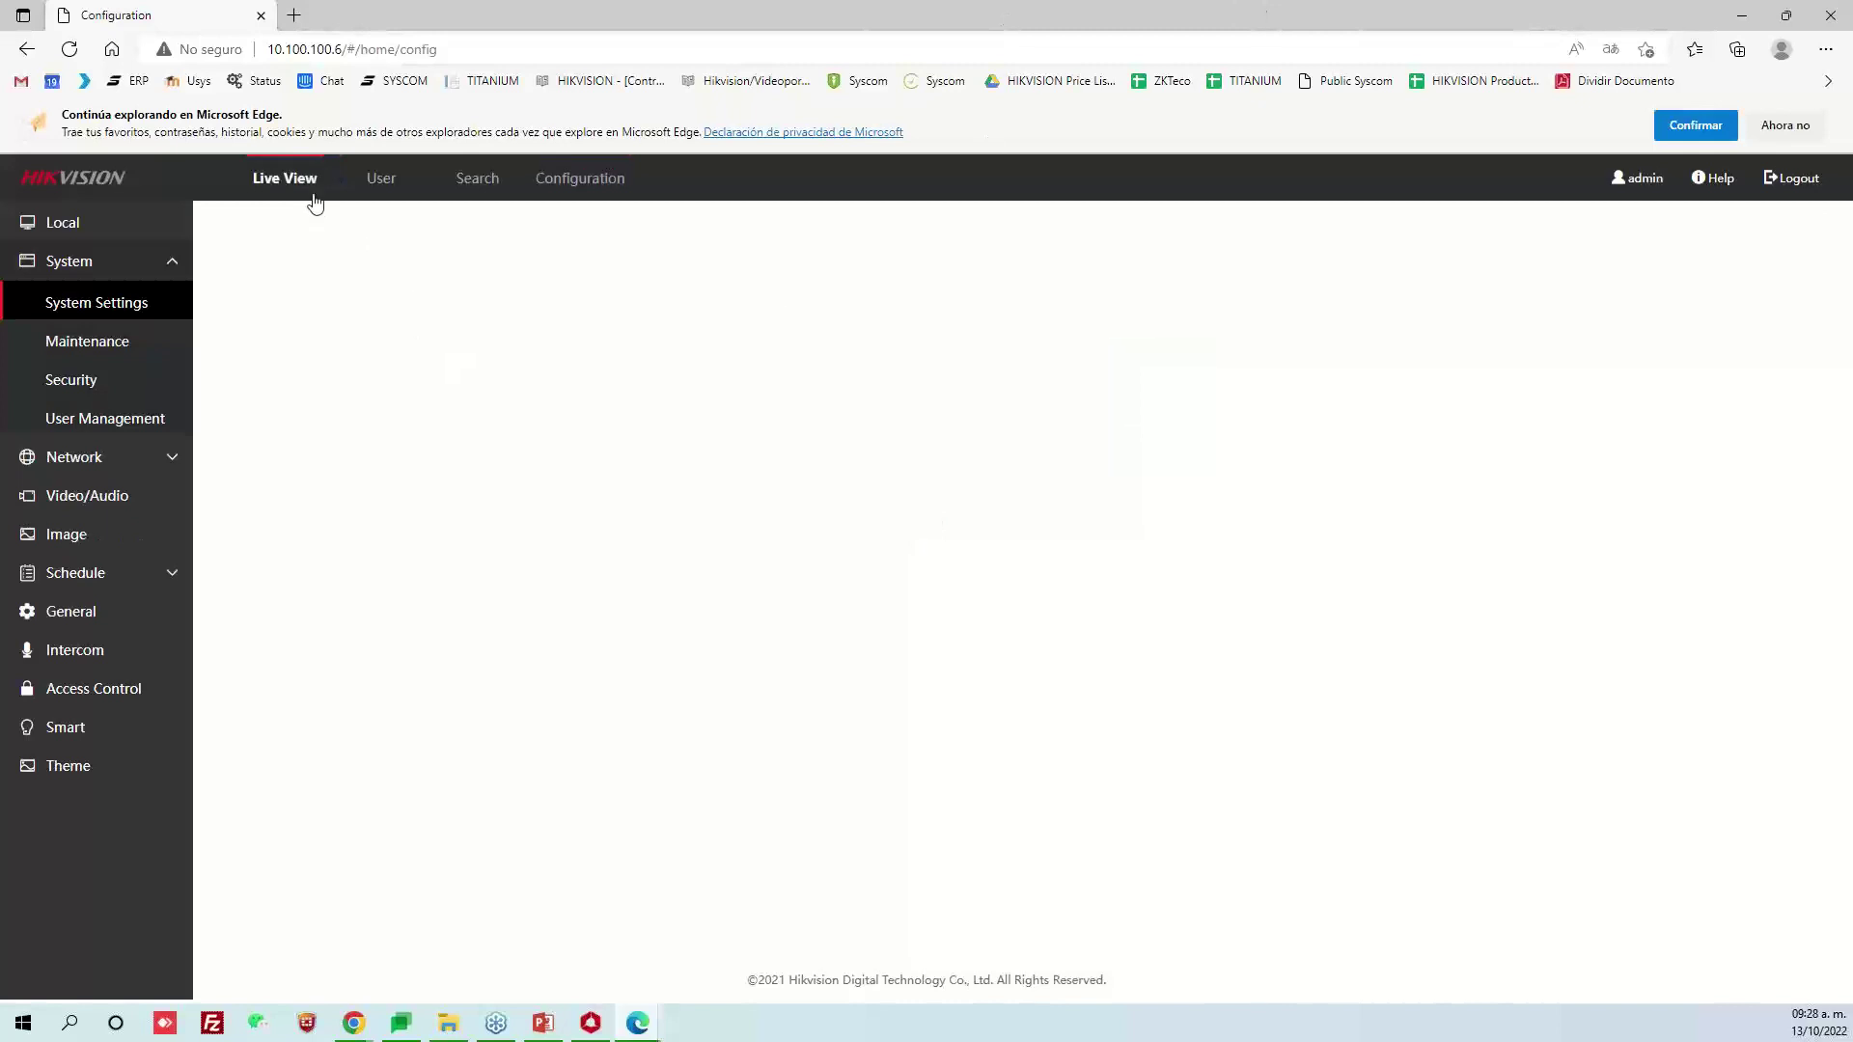
{"action": "left_click", "coordinate": [318, 202]}
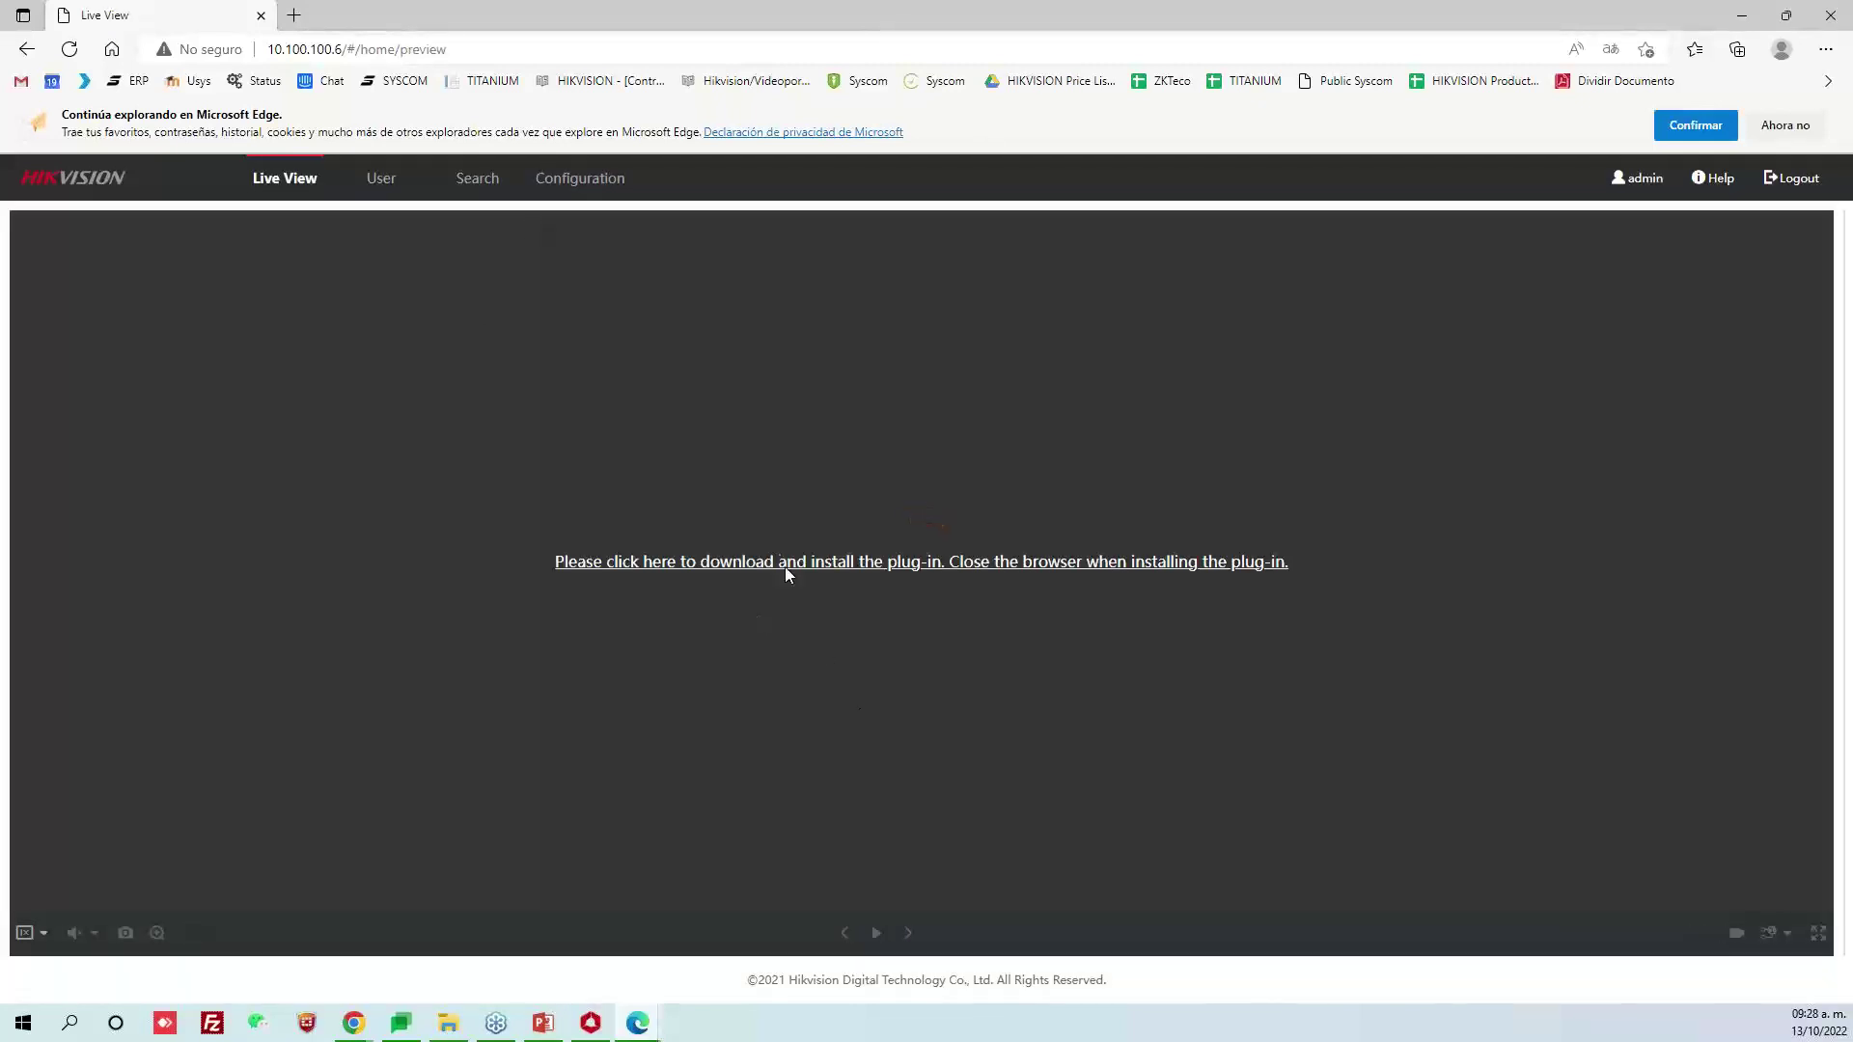
Download the LocalServiceComponents.exe plug-in installer from the Live View link
{"action": "left_click", "coordinate": [784, 561]}
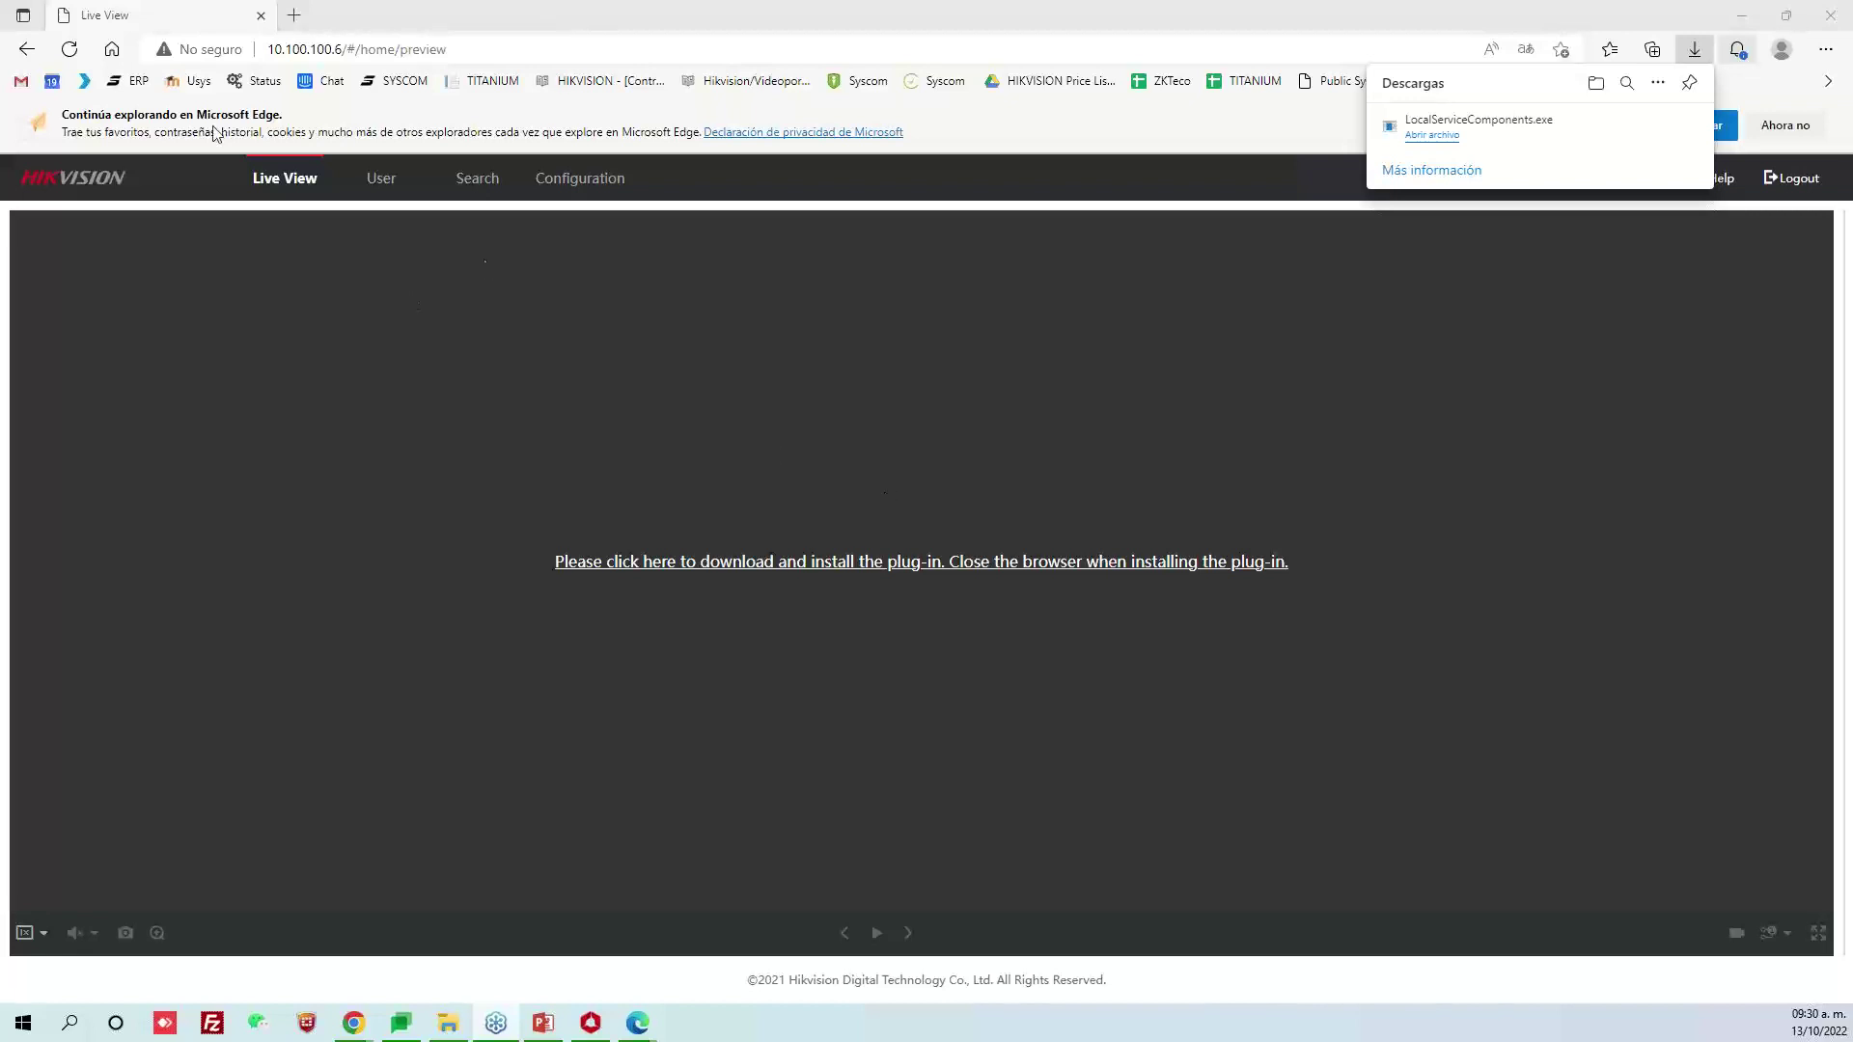
Refresh Live View, dismiss the translation offer, and return to the Smart face settings page
{"action": "left_click", "coordinate": [96, 58]}
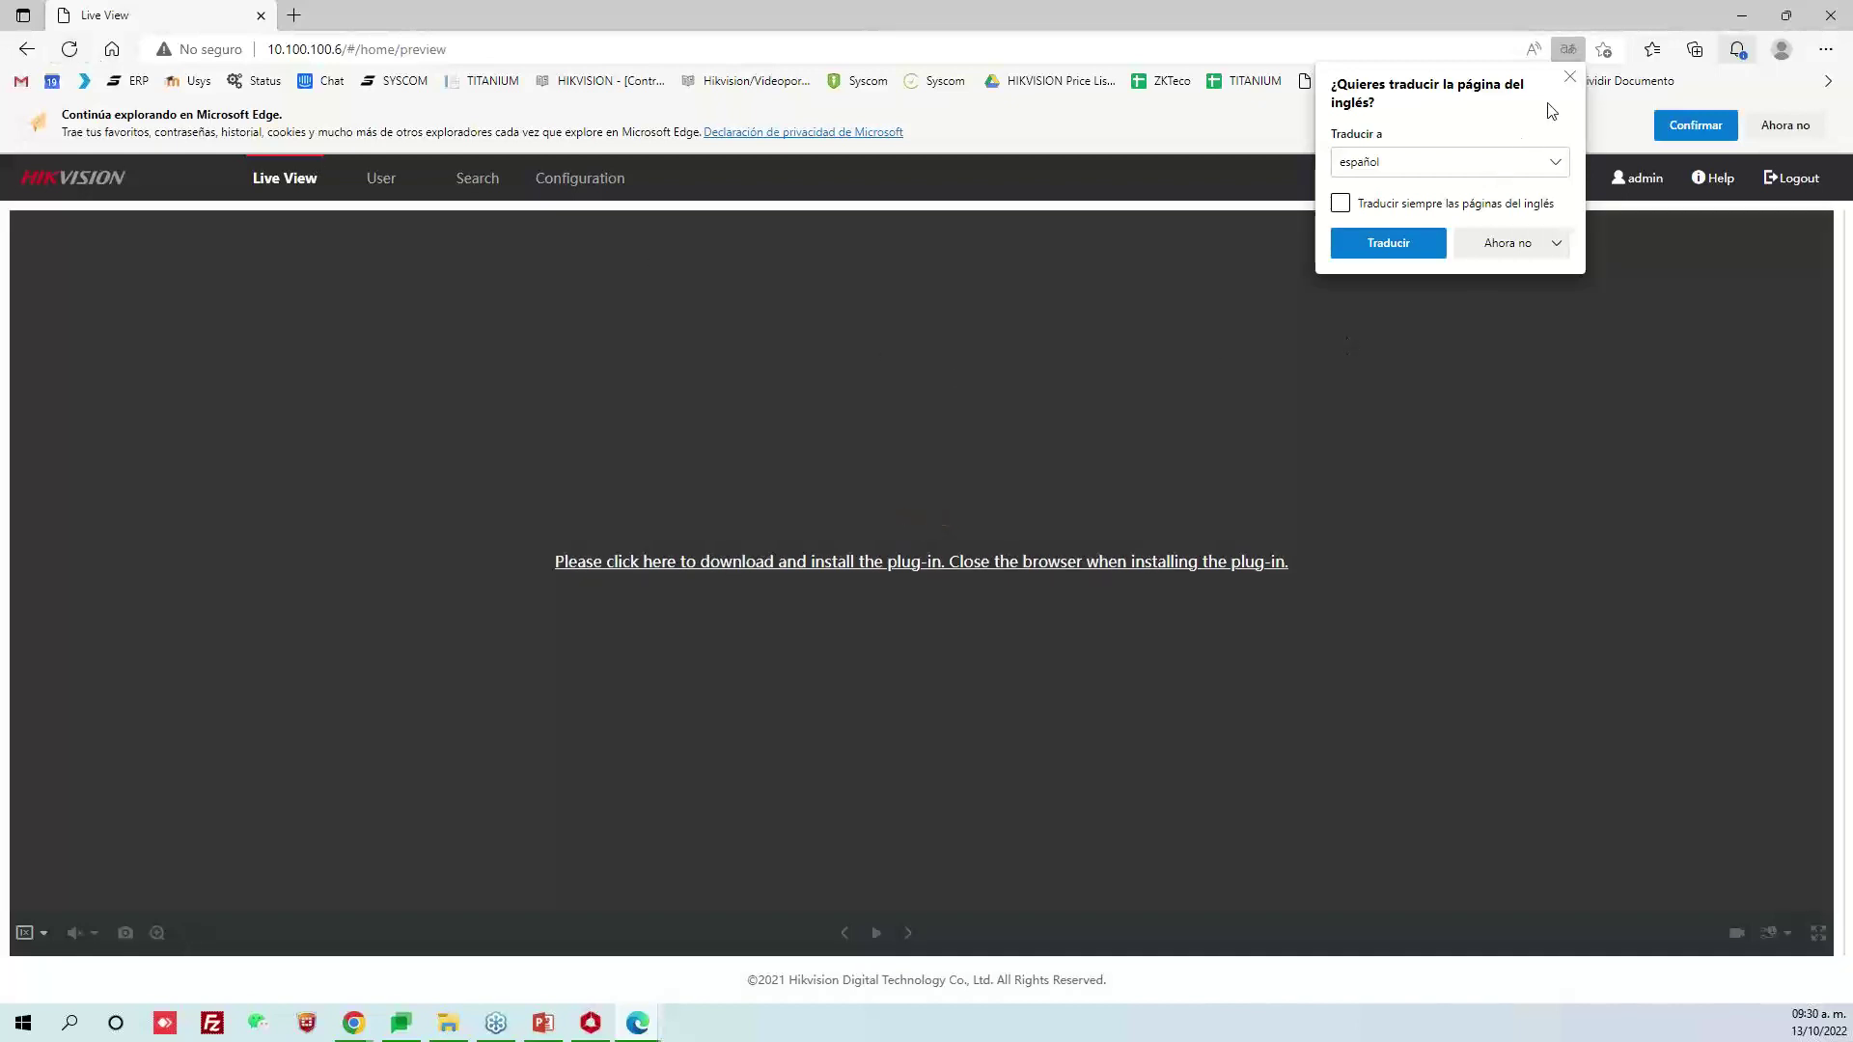
{"action": "left_click", "coordinate": [1570, 78]}
{"action": "left_click", "coordinate": [1830, 15]}
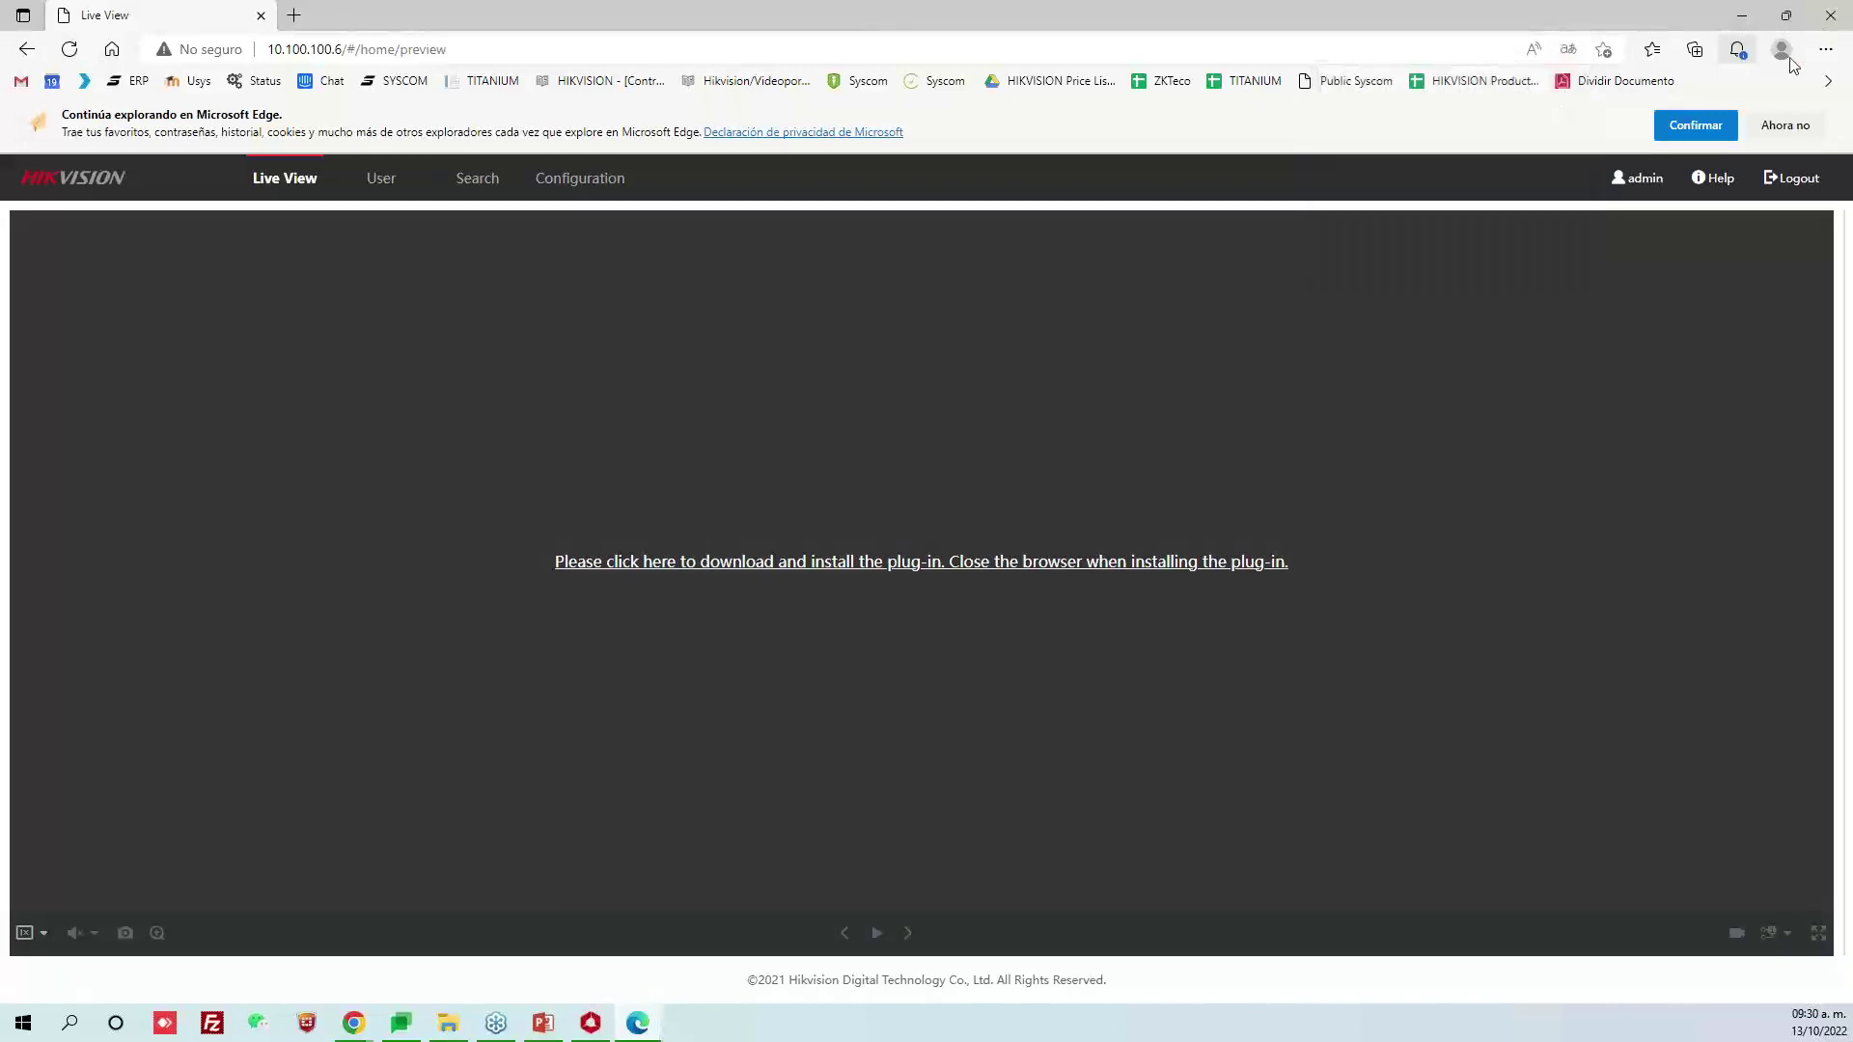
{"action": "scroll", "coordinate": [861, 561], "scroll_direction": "up", "scroll_amount": 5}
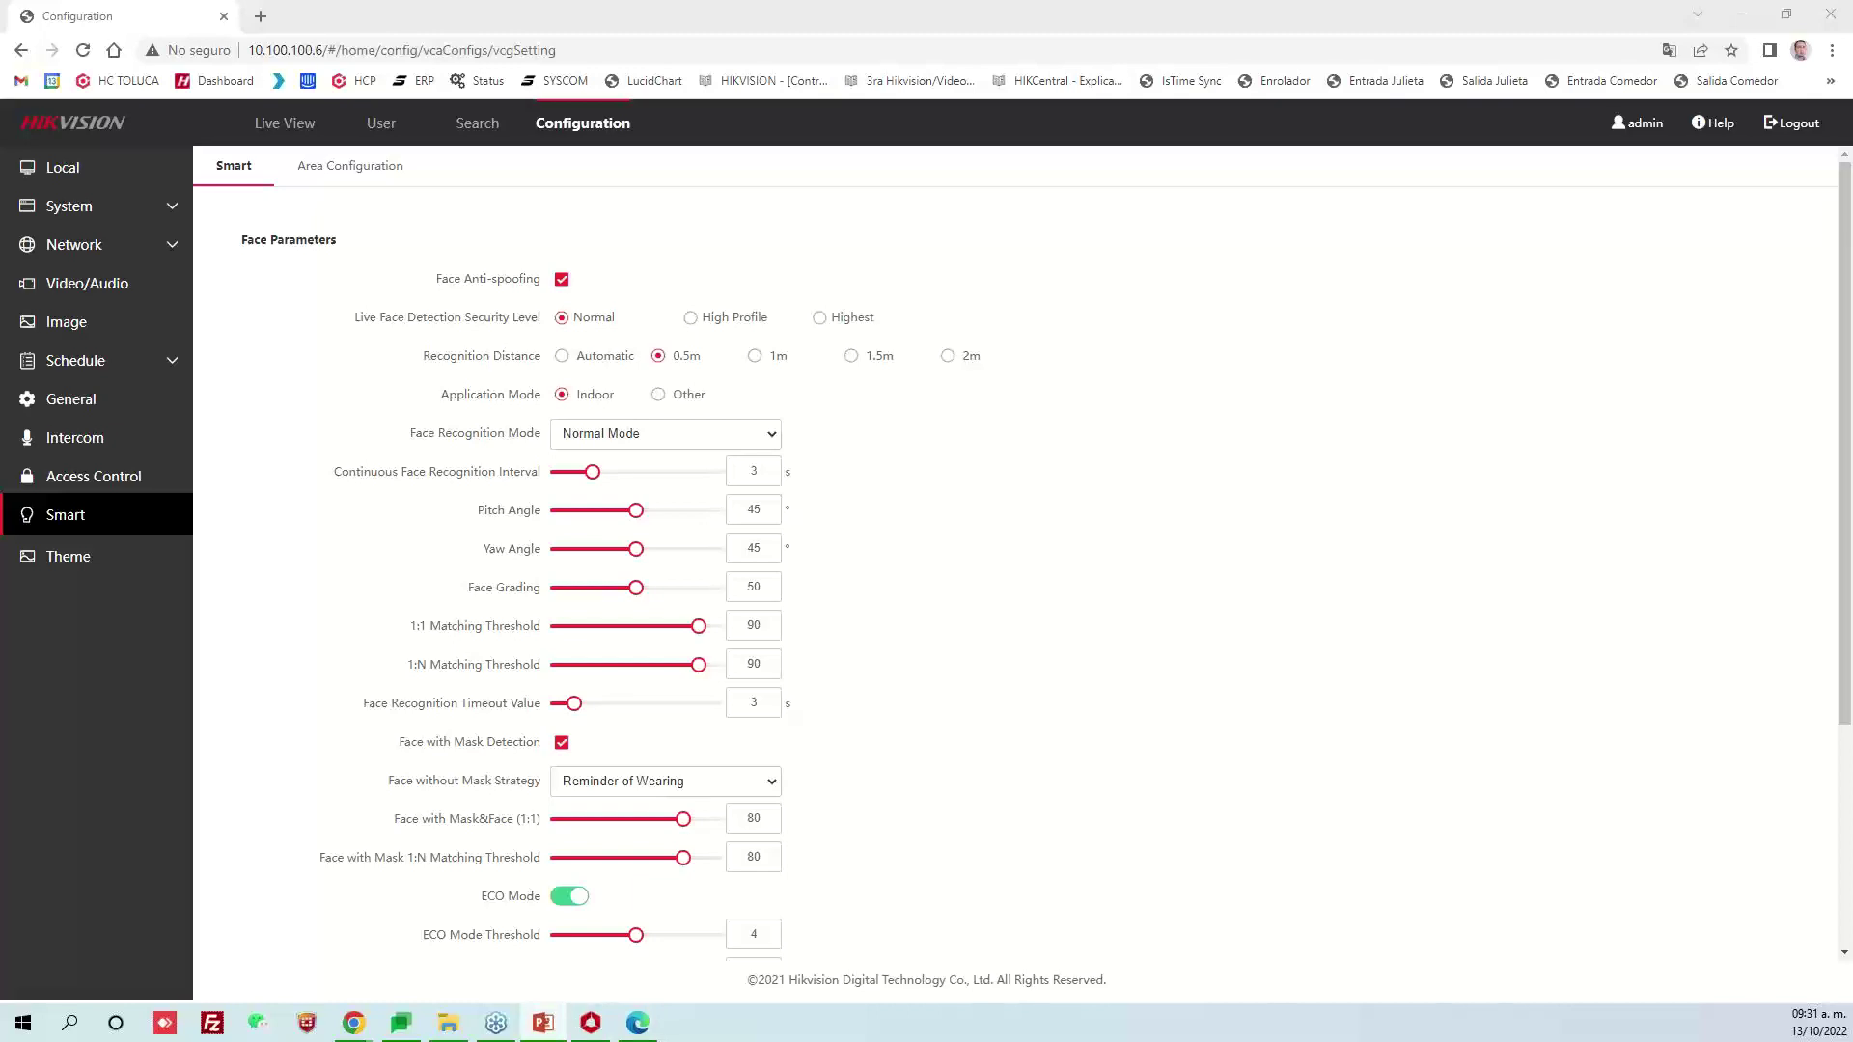
Show the Reconocimiento Facial slide in PowerPoint, then return to the browser
{"action": "left_click", "coordinate": [563, 1023]}
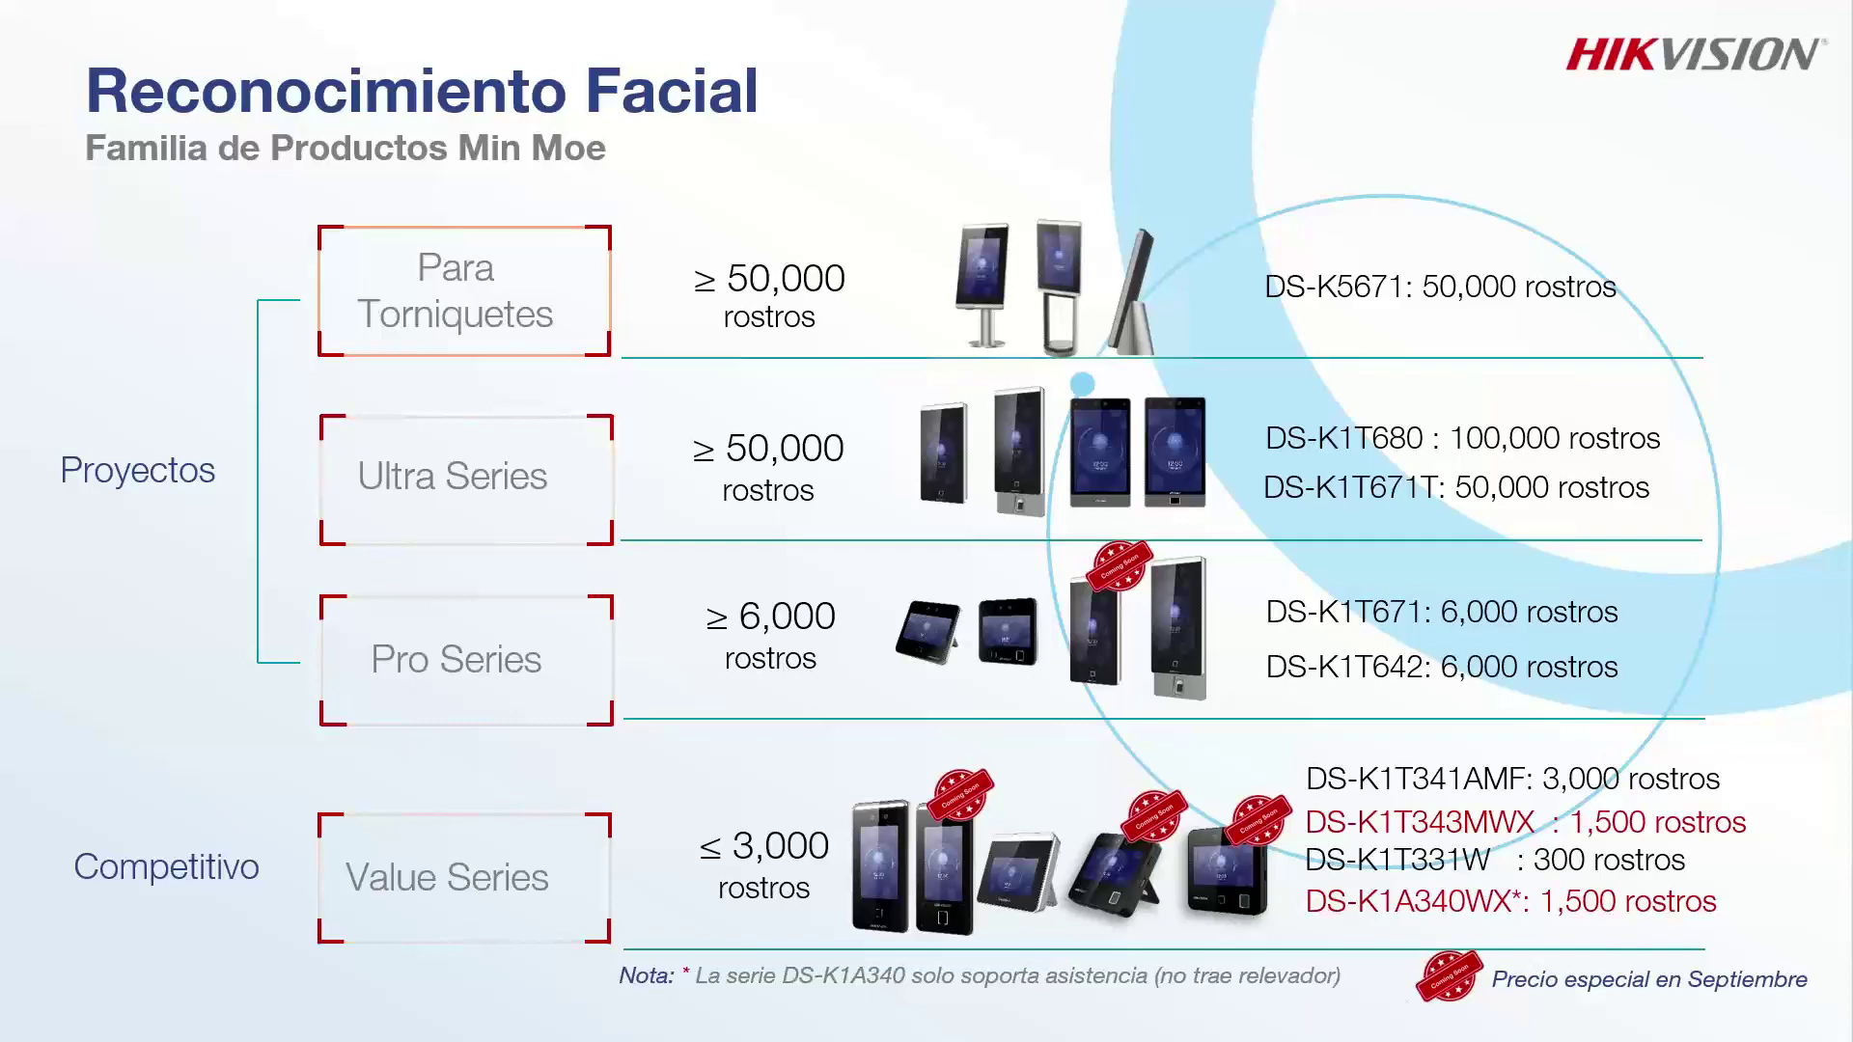
{"action": "key", "text": "alt+Tab"}
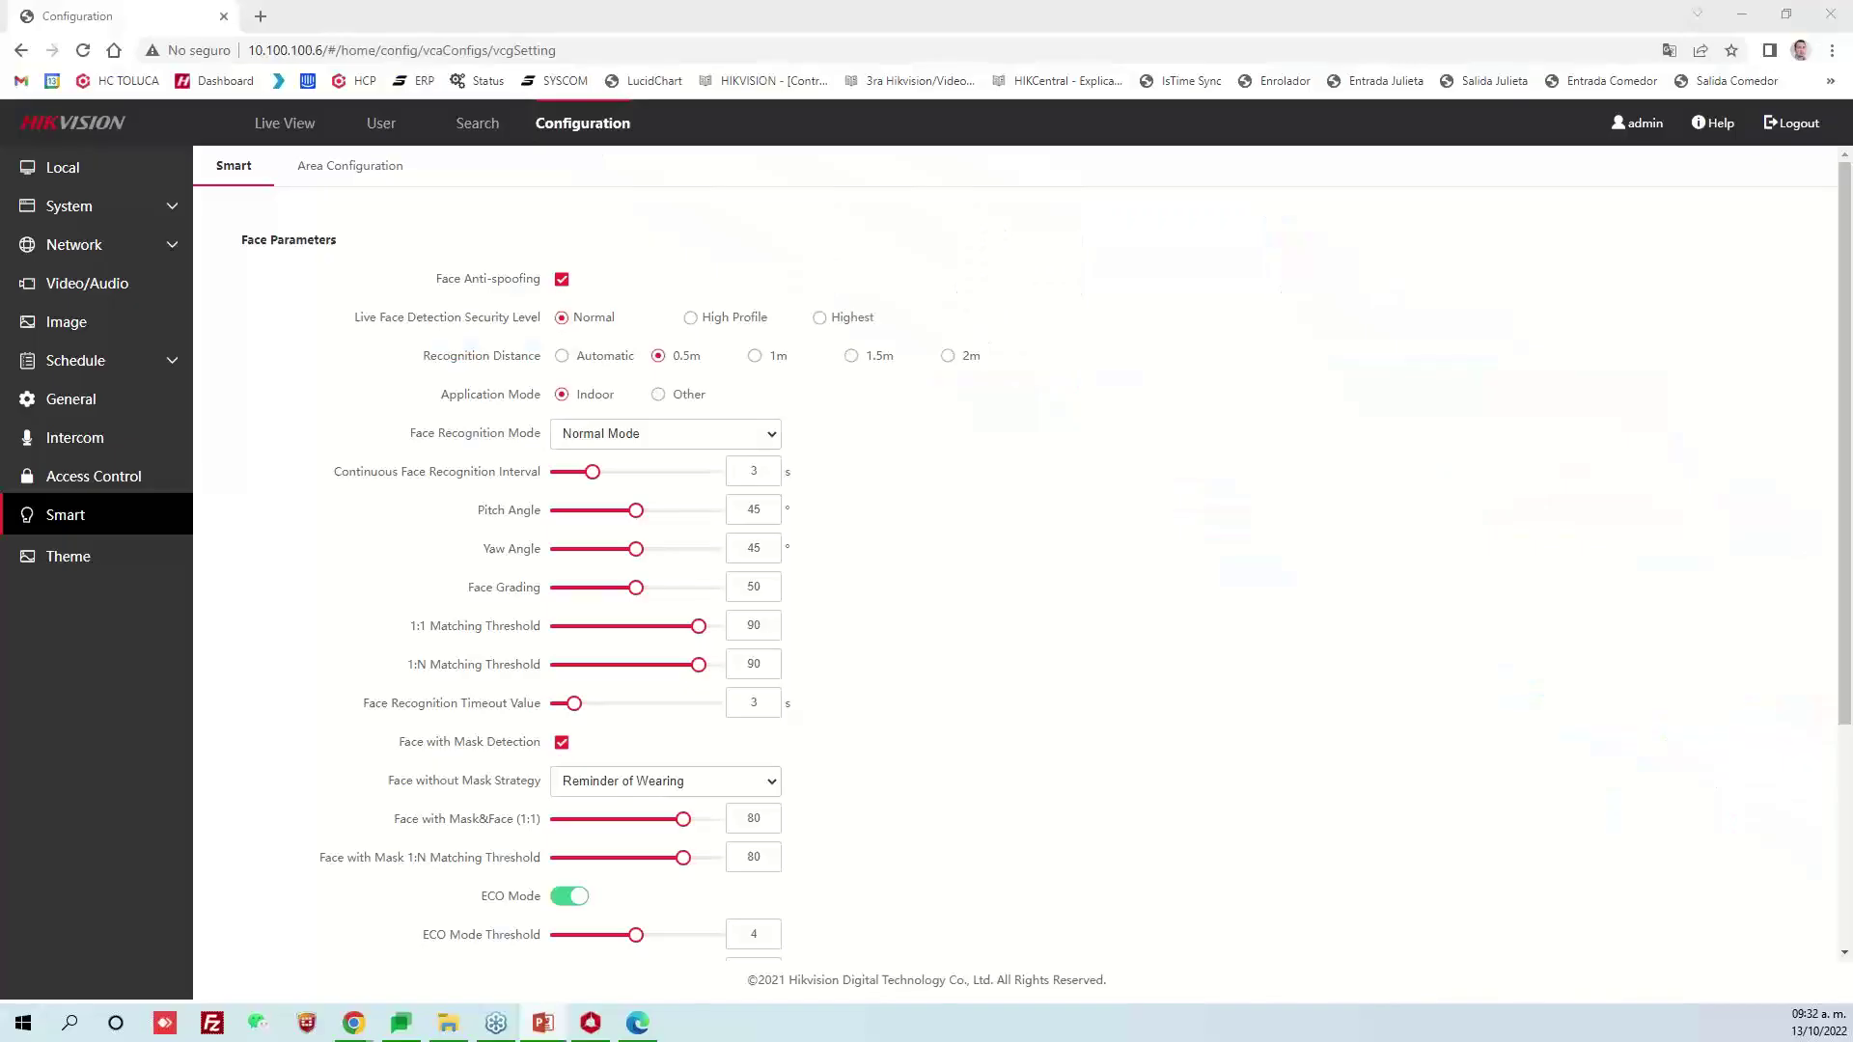
Open the SYSCOM Base de Conocimiento home page in a new tab and focus its search box
{"action": "left_click", "coordinate": [260, 17]}
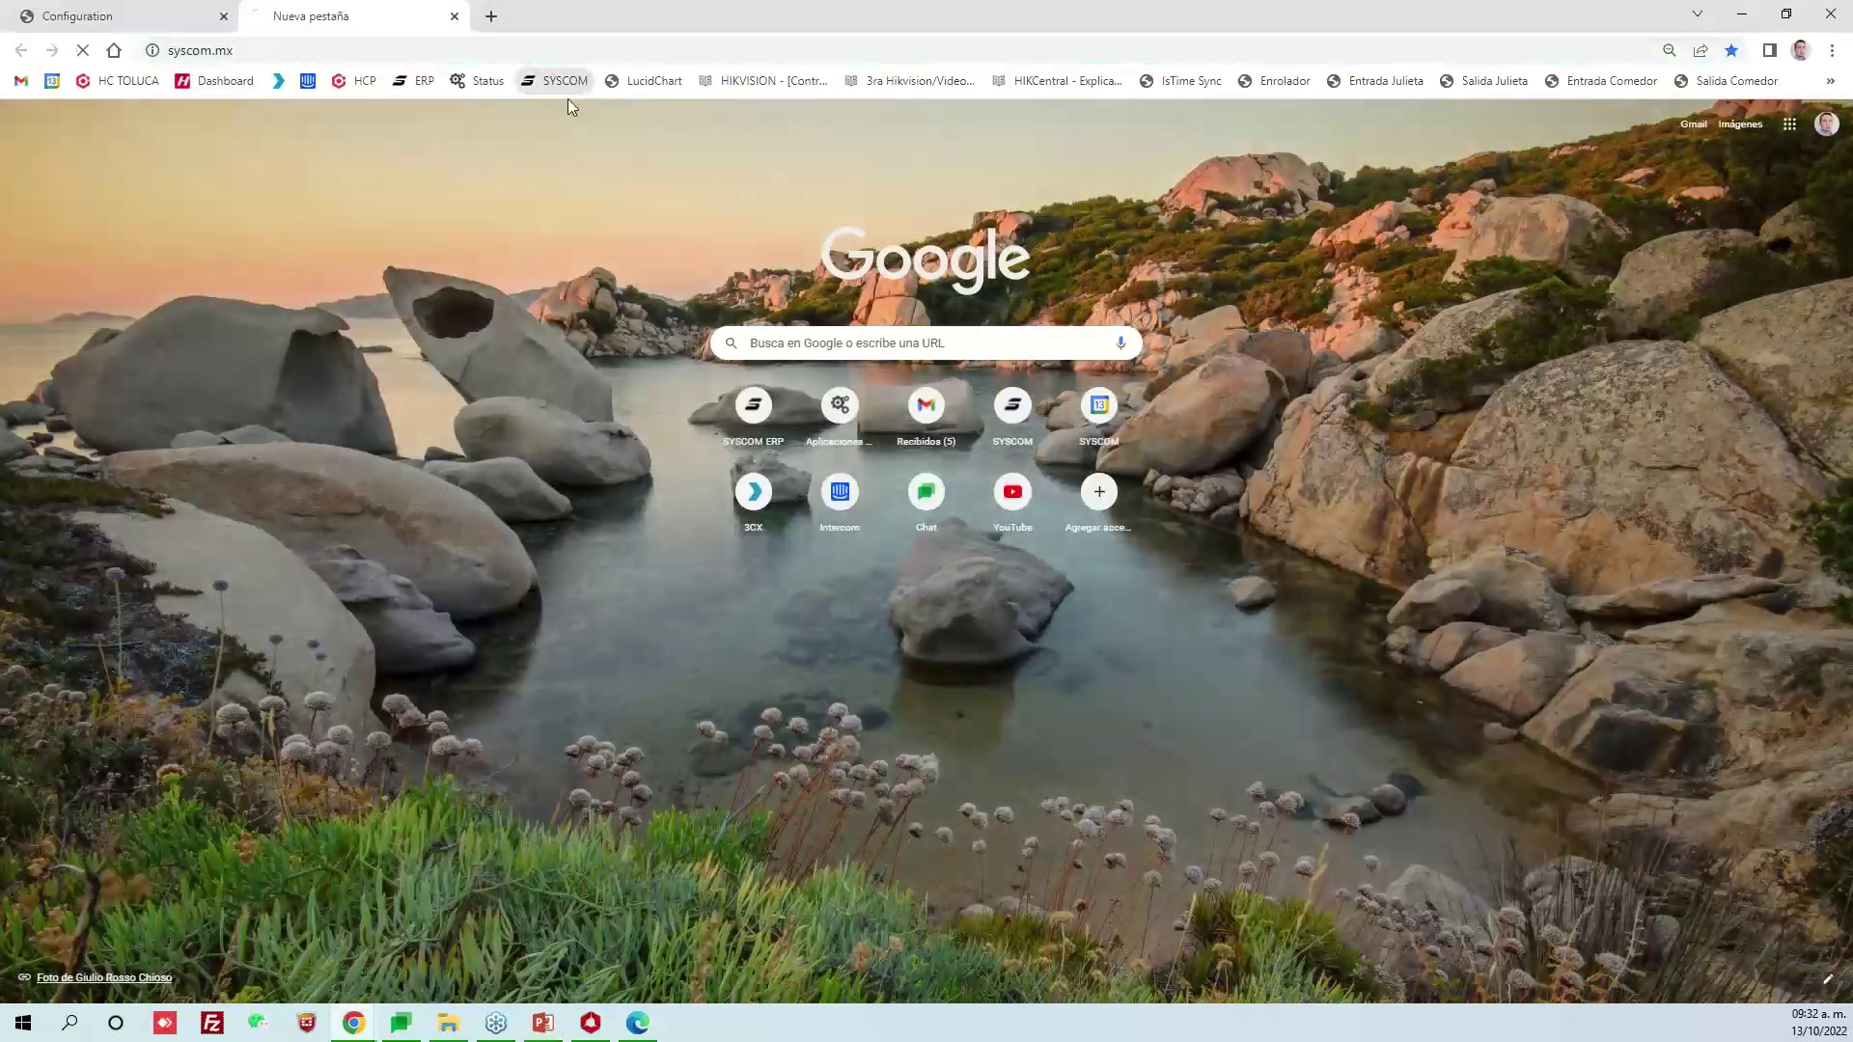
{"action": "left_click", "coordinate": [558, 81]}
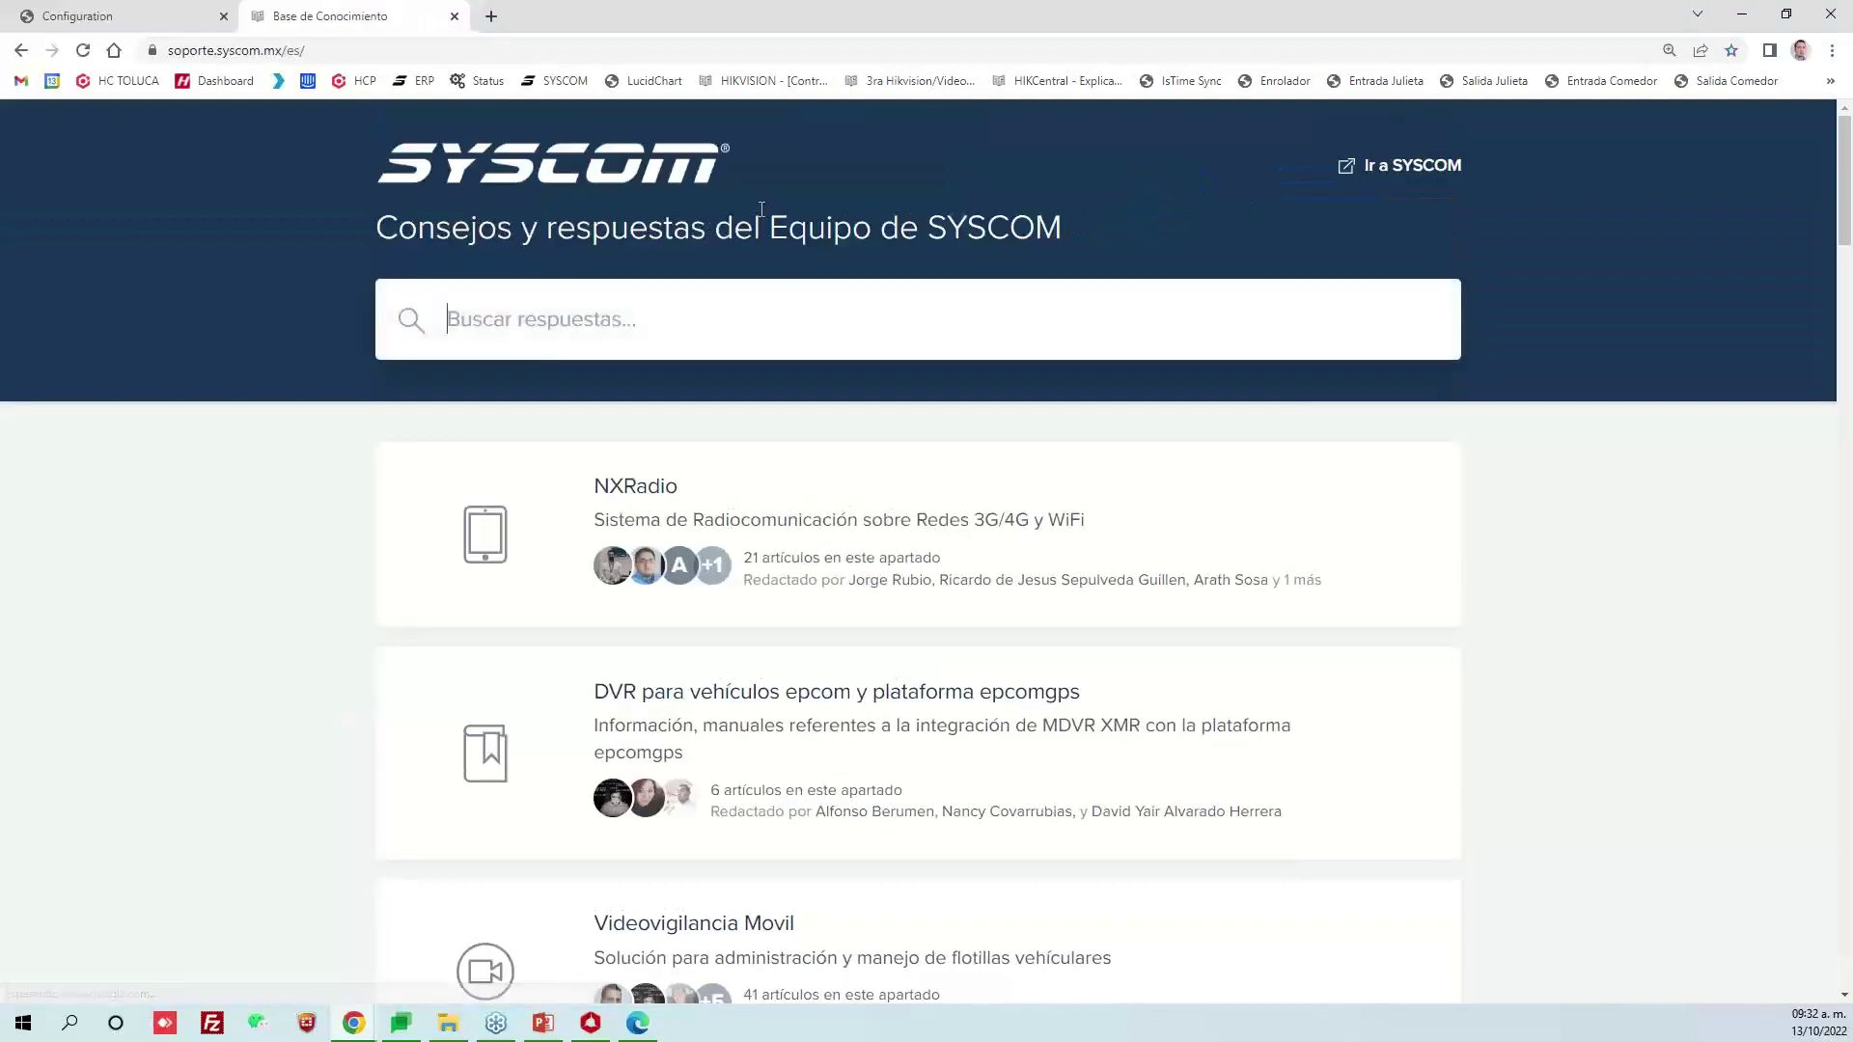
{"action": "left_click", "coordinate": [729, 306]}
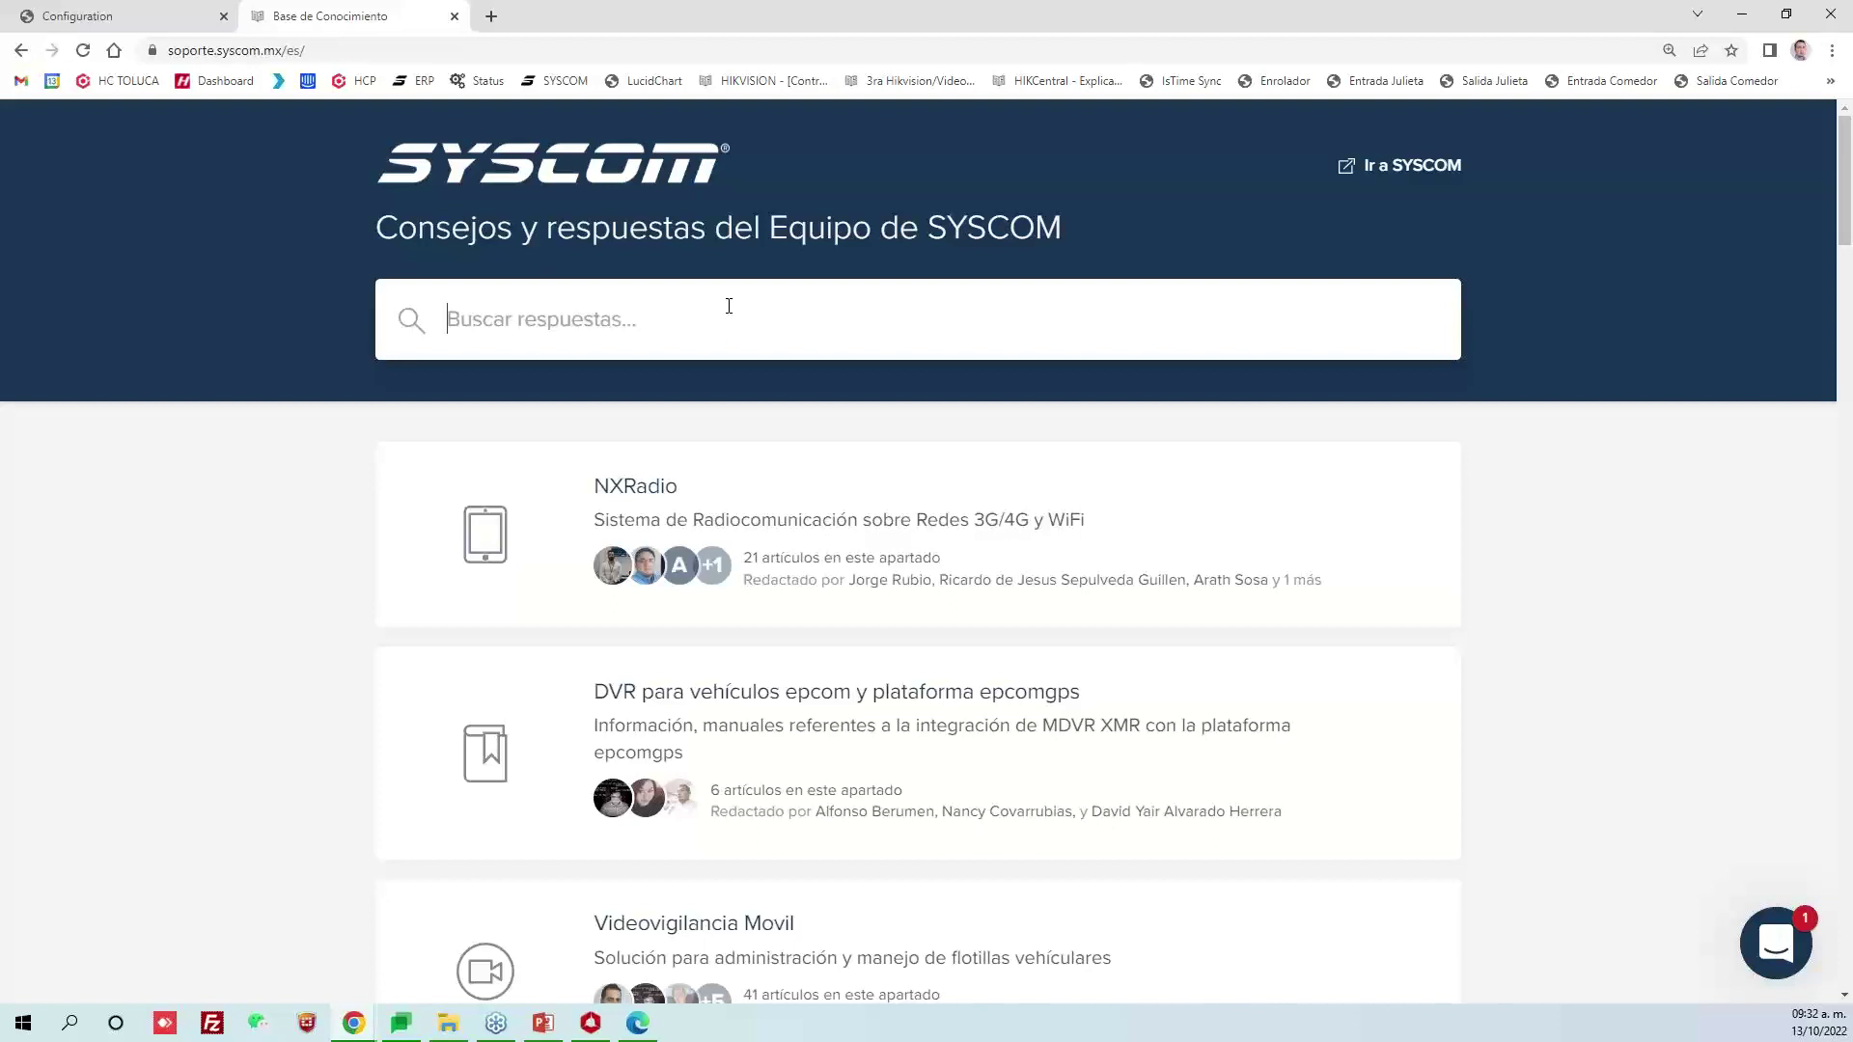
Search for 'aplicaciones hikvision' and open the 'Desarrollar Aplicaciones para HIKVISION' article
{"action": "type", "text": "aplicac"}
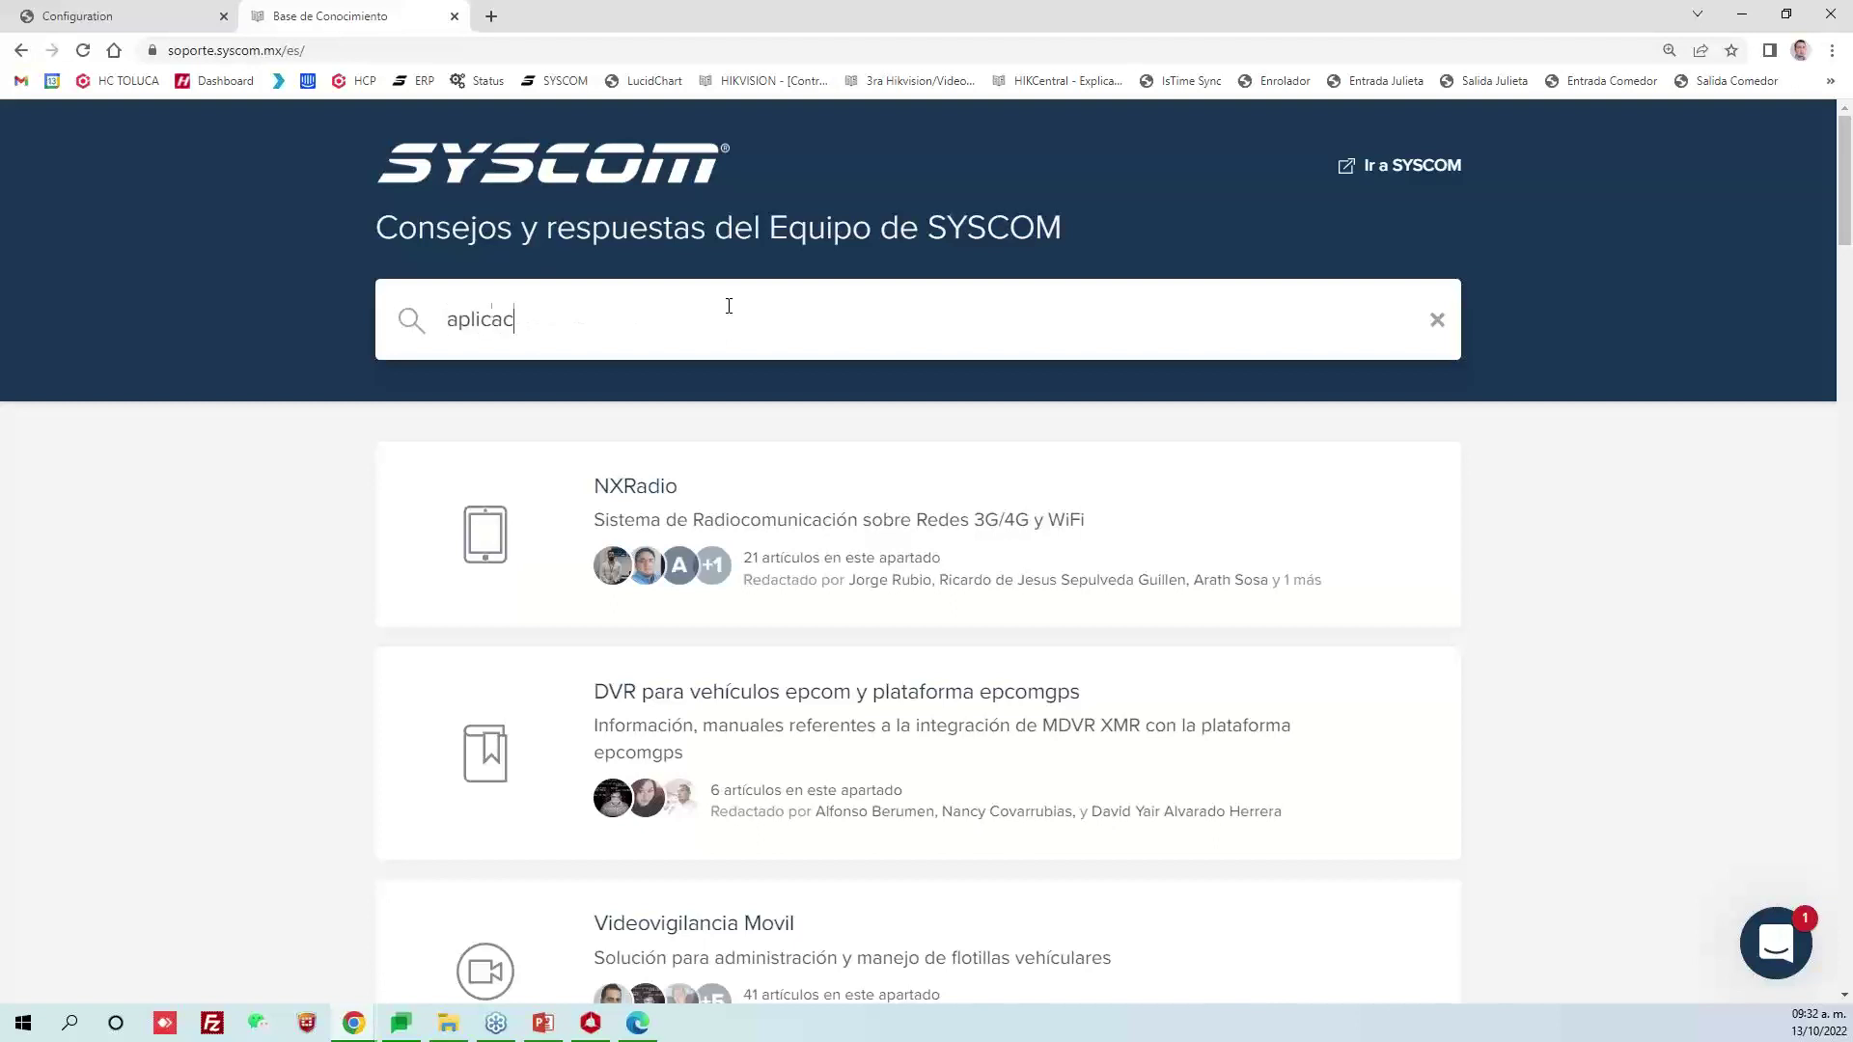
{"action": "type", "text": "iones hikvision"}
{"action": "key", "text": "Return"}
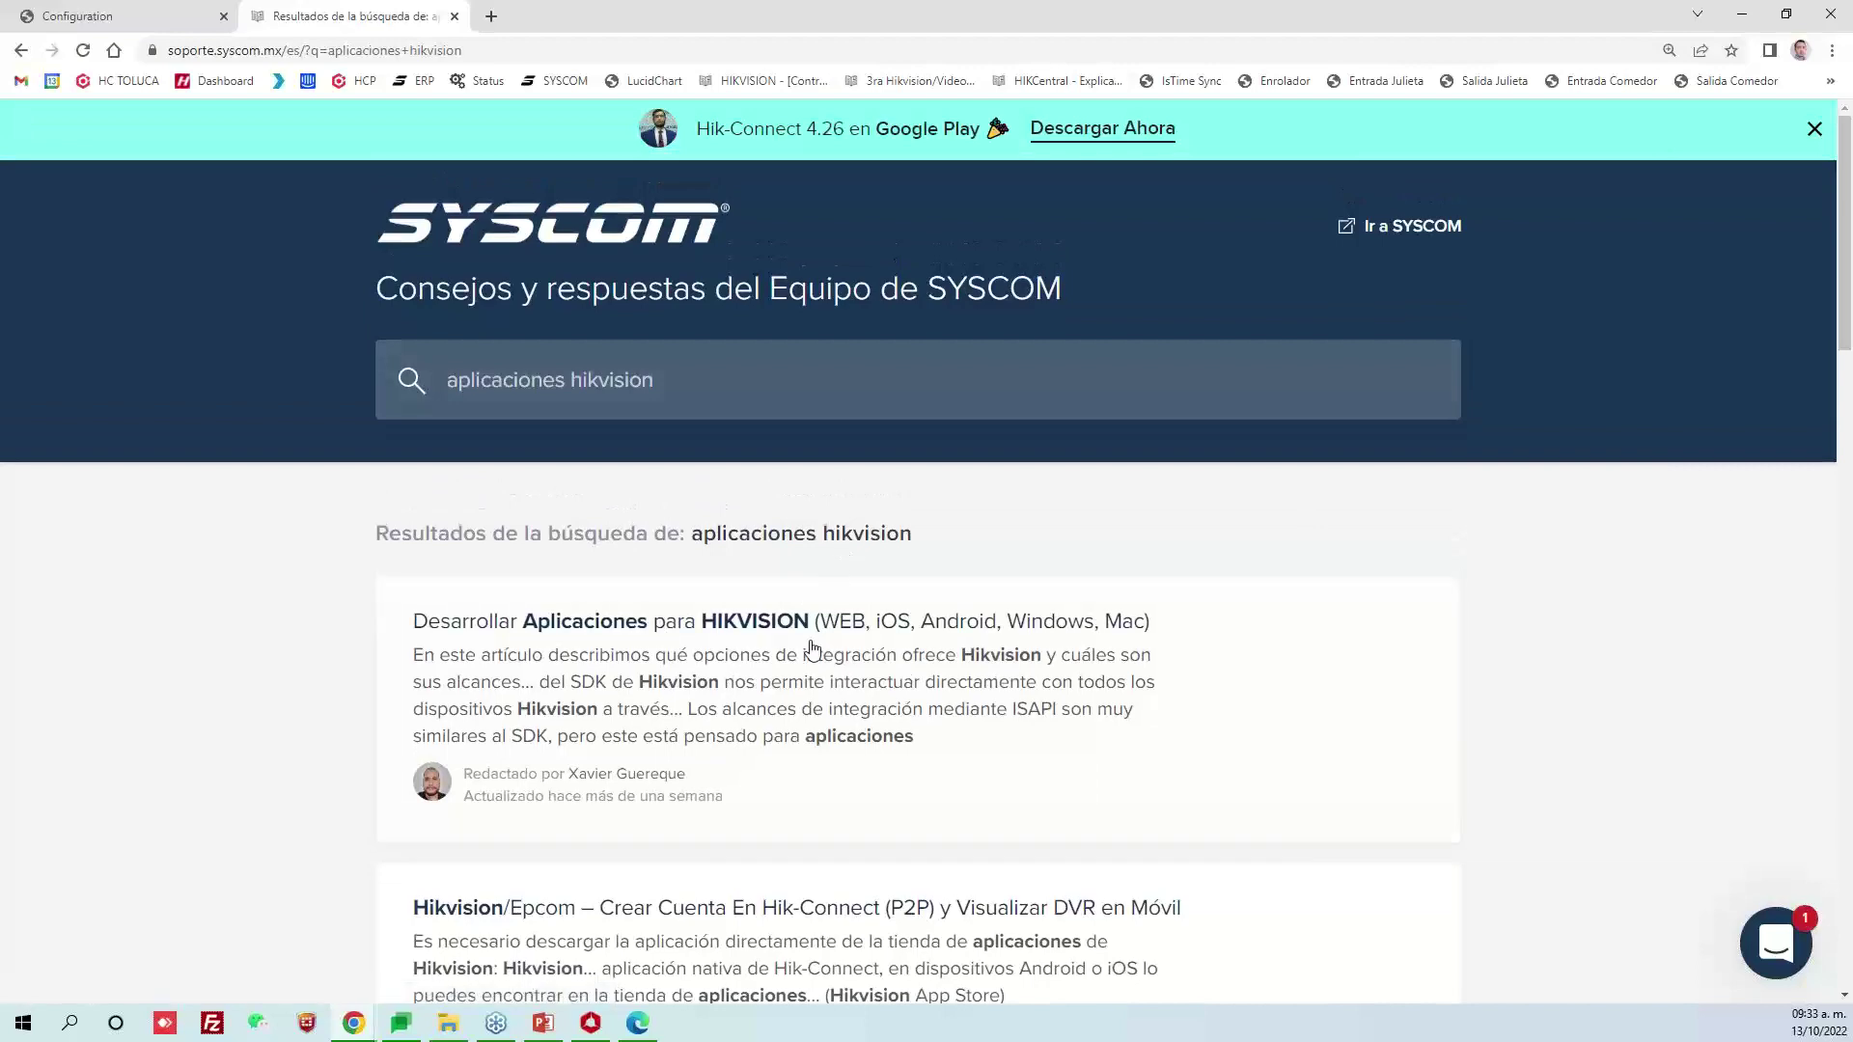
{"action": "left_click", "coordinate": [746, 629]}
{"action": "scroll", "coordinate": [579, 396], "scroll_direction": "down", "scroll_amount": 2}
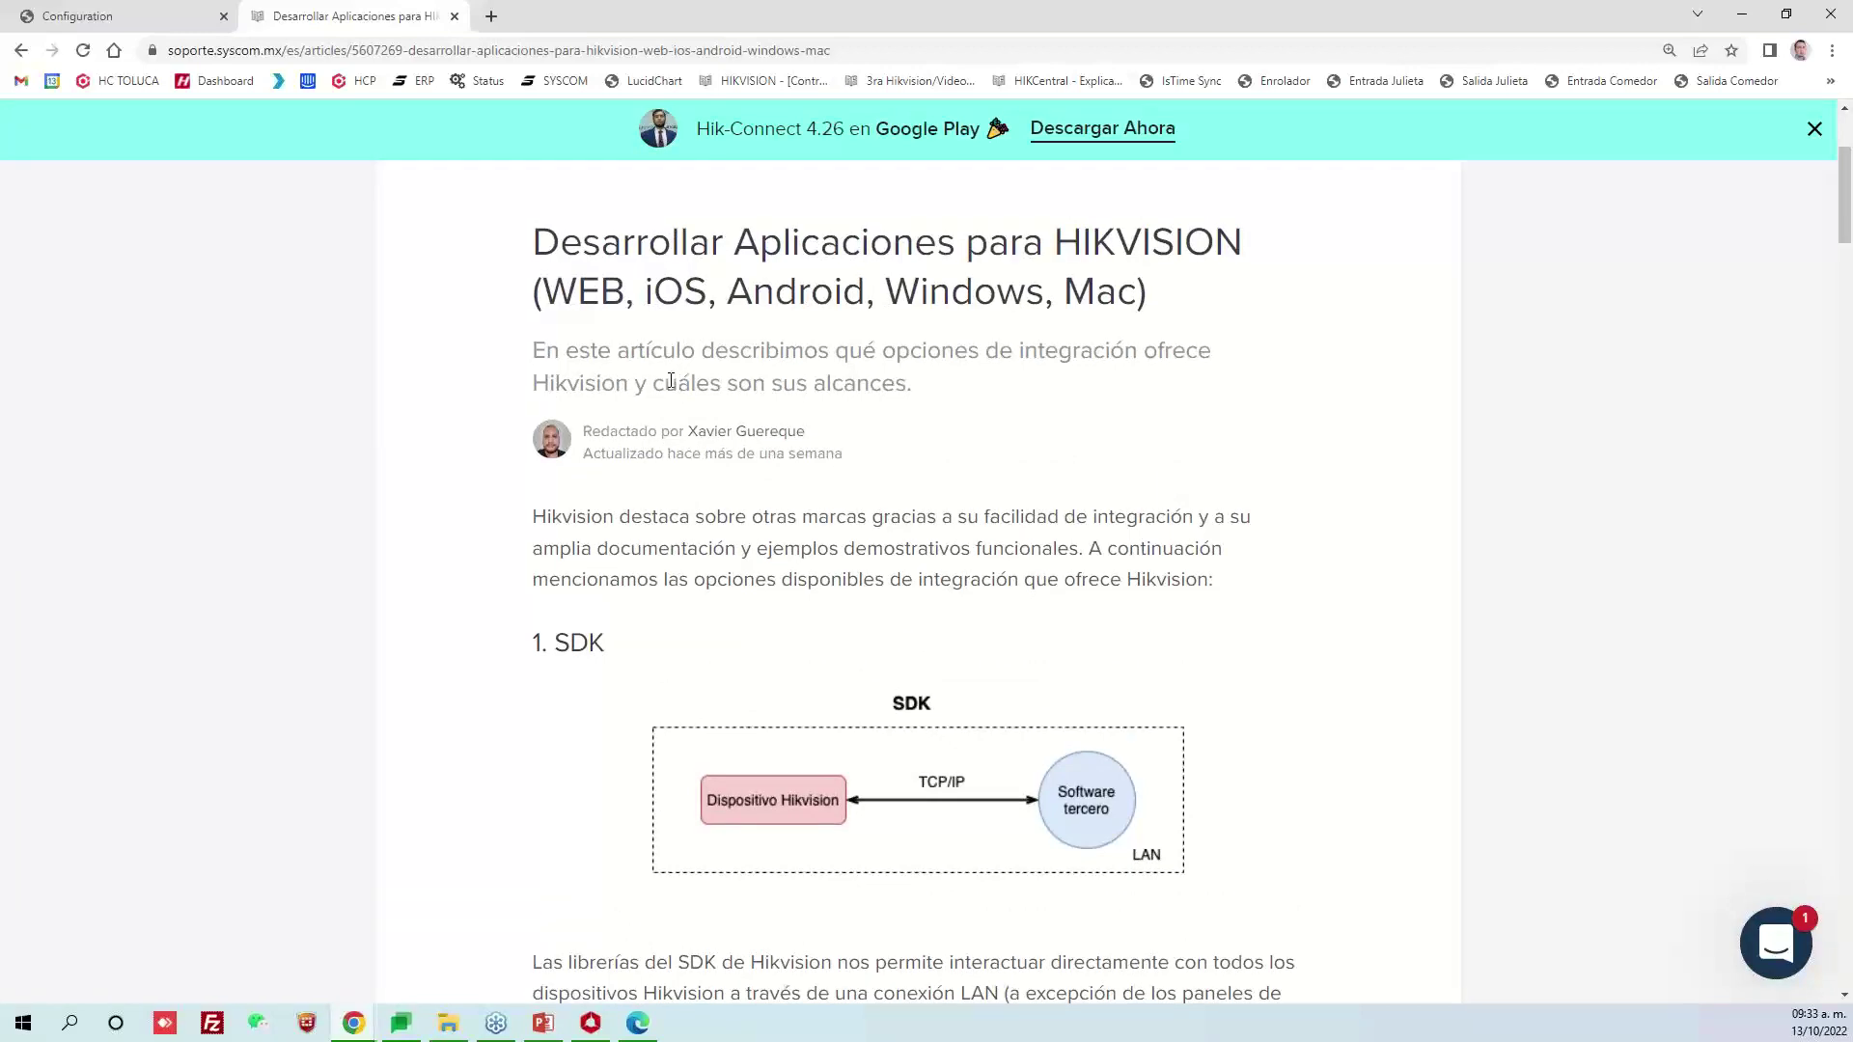
Read the article's top, highlighting the 1. SDK heading and the author byline, then clear it
{"action": "scroll", "coordinate": [685, 391], "scroll_direction": "down", "scroll_amount": 2}
{"action": "scroll", "coordinate": [950, 459], "scroll_direction": "up", "scroll_amount": 1}
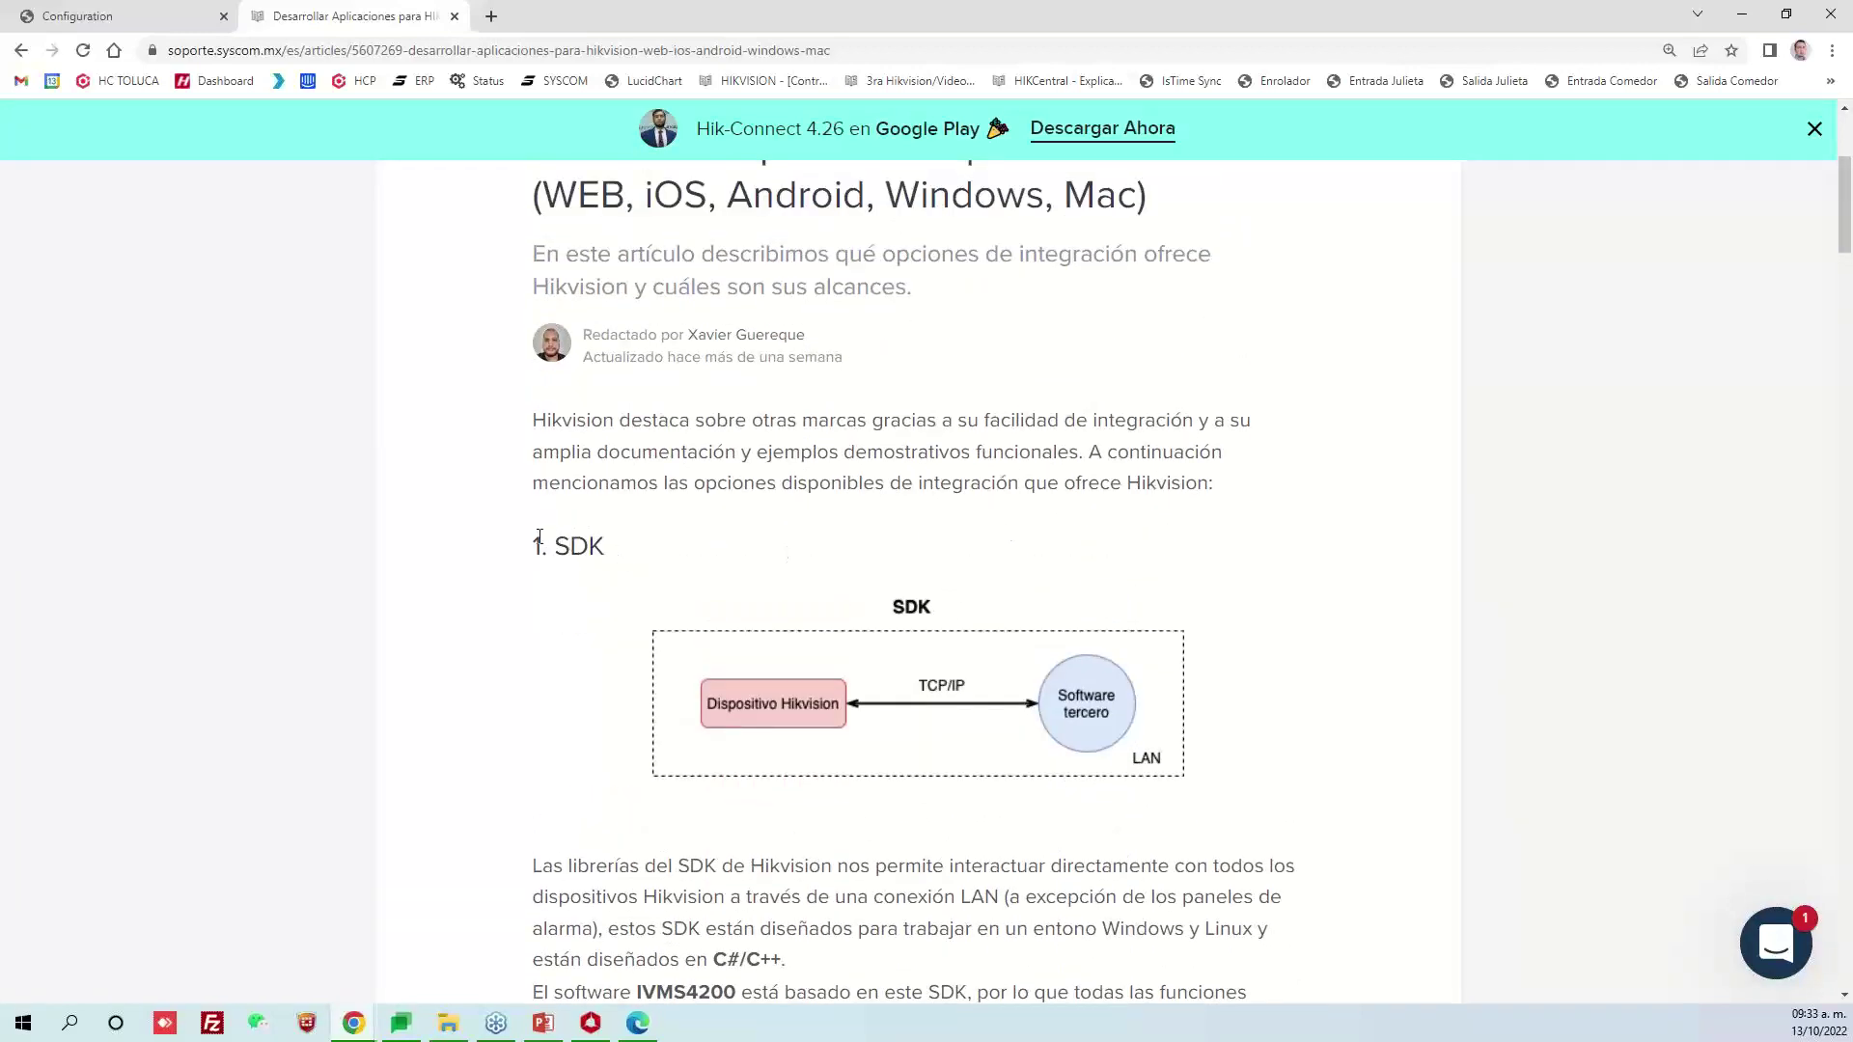
{"action": "left_click_drag", "start_coordinate": [540, 537], "coordinate": [599, 538]}
{"action": "left_click_drag", "start_coordinate": [684, 336], "coordinate": [812, 328]}
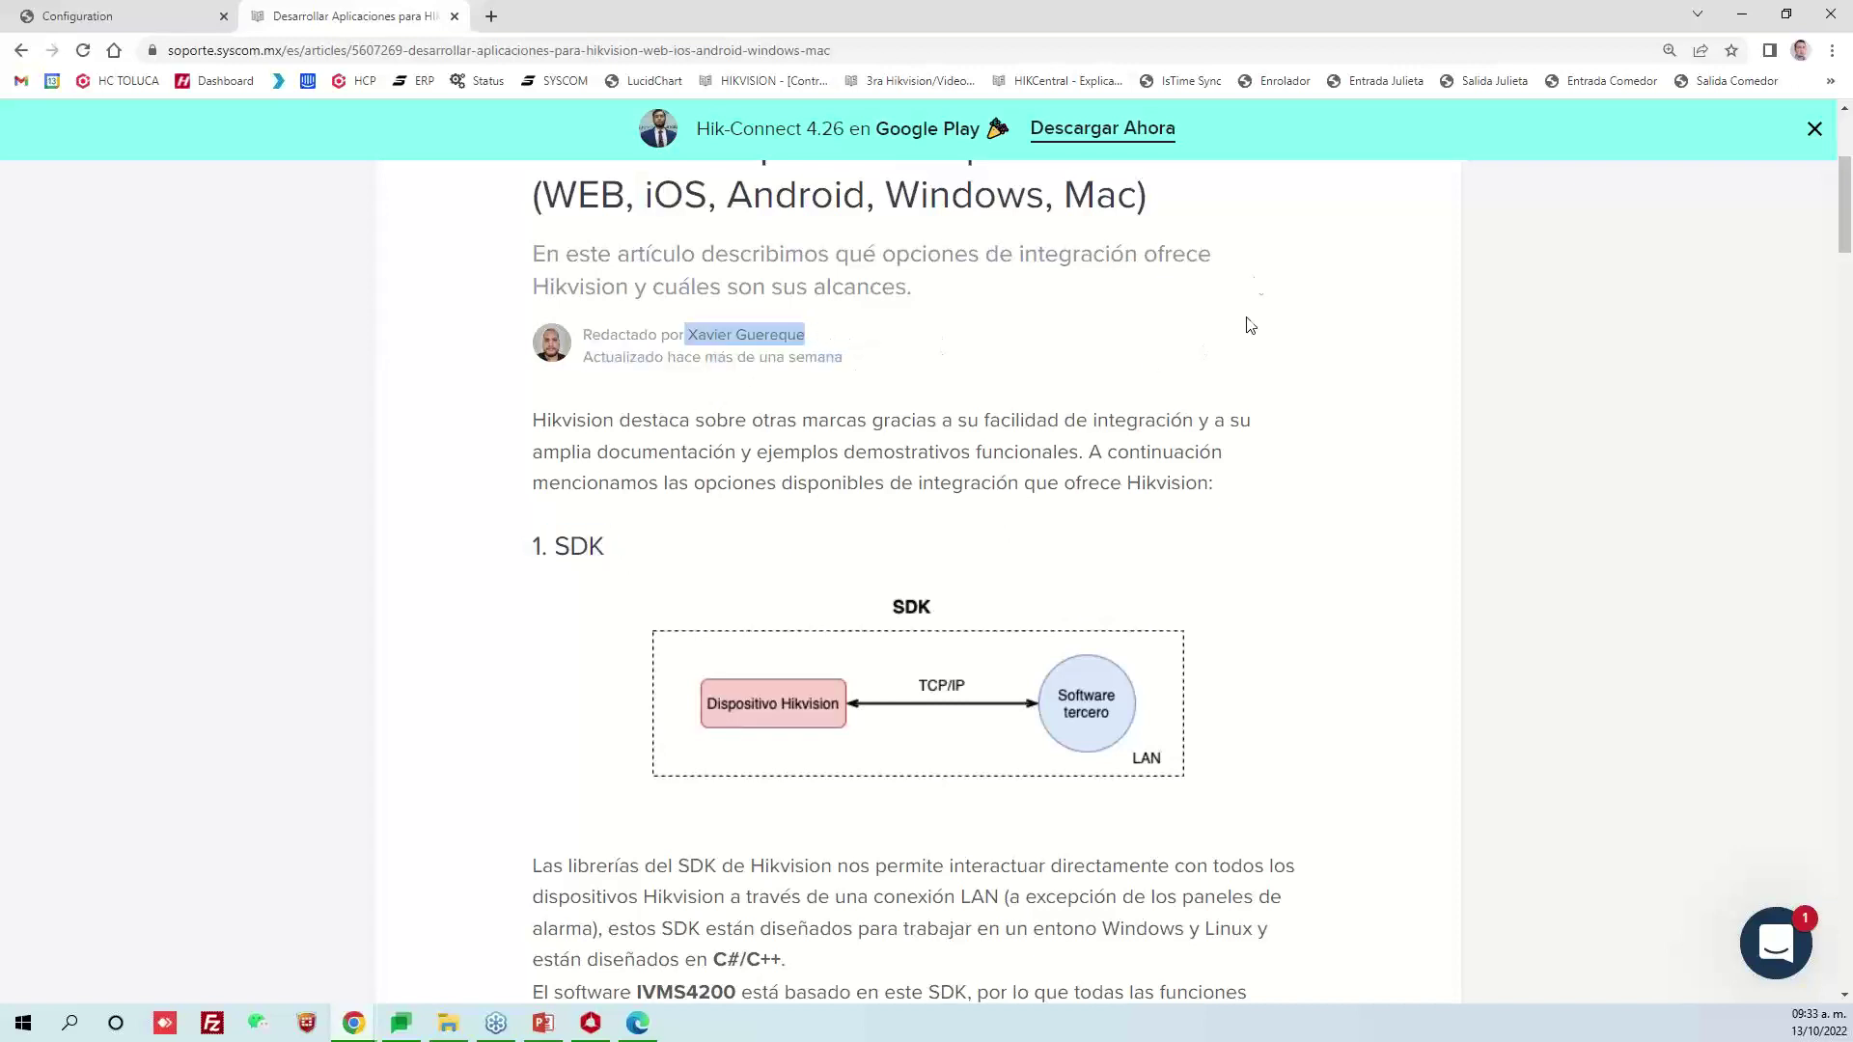
{"action": "scroll", "coordinate": [1250, 328], "scroll_direction": "up", "scroll_amount": 1}
{"action": "left_click", "coordinate": [1224, 464]}
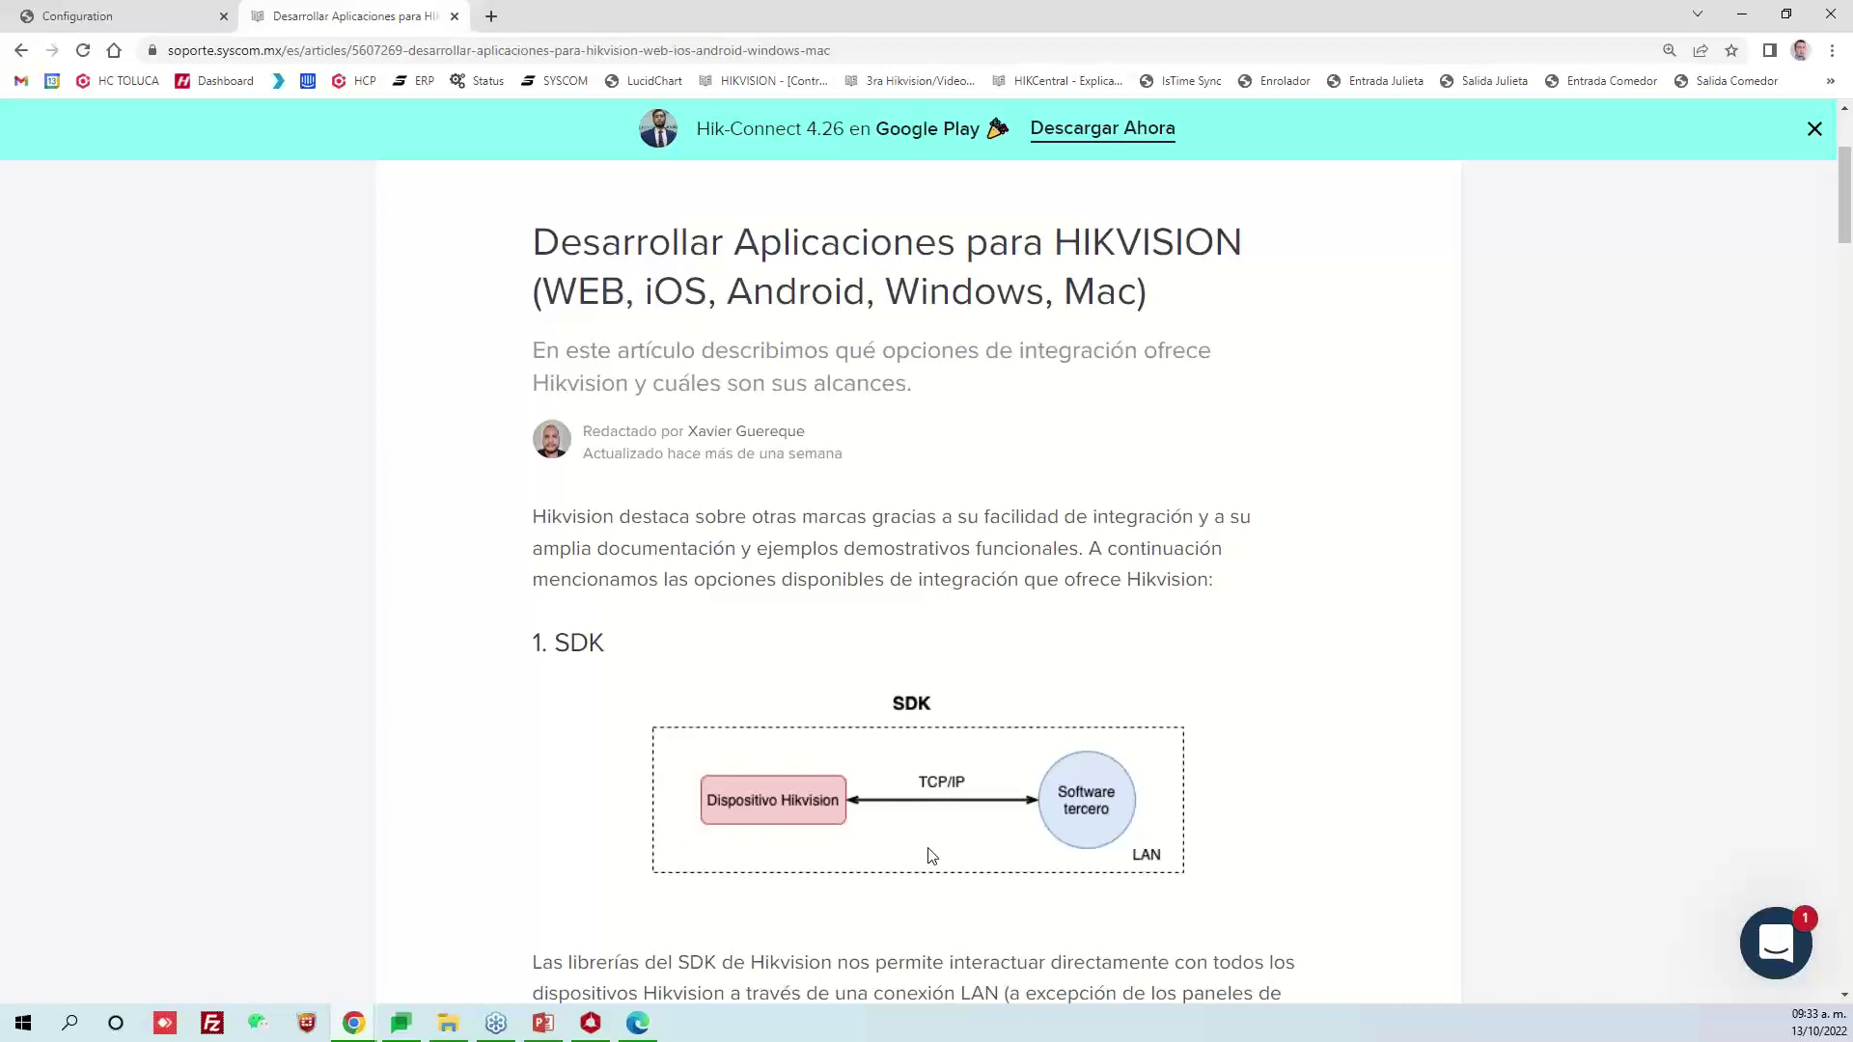
Highlight the word SDK and the 2. ISAPI (API) heading further down the article
{"action": "scroll", "coordinate": [1006, 626], "scroll_direction": "down", "scroll_amount": 3}
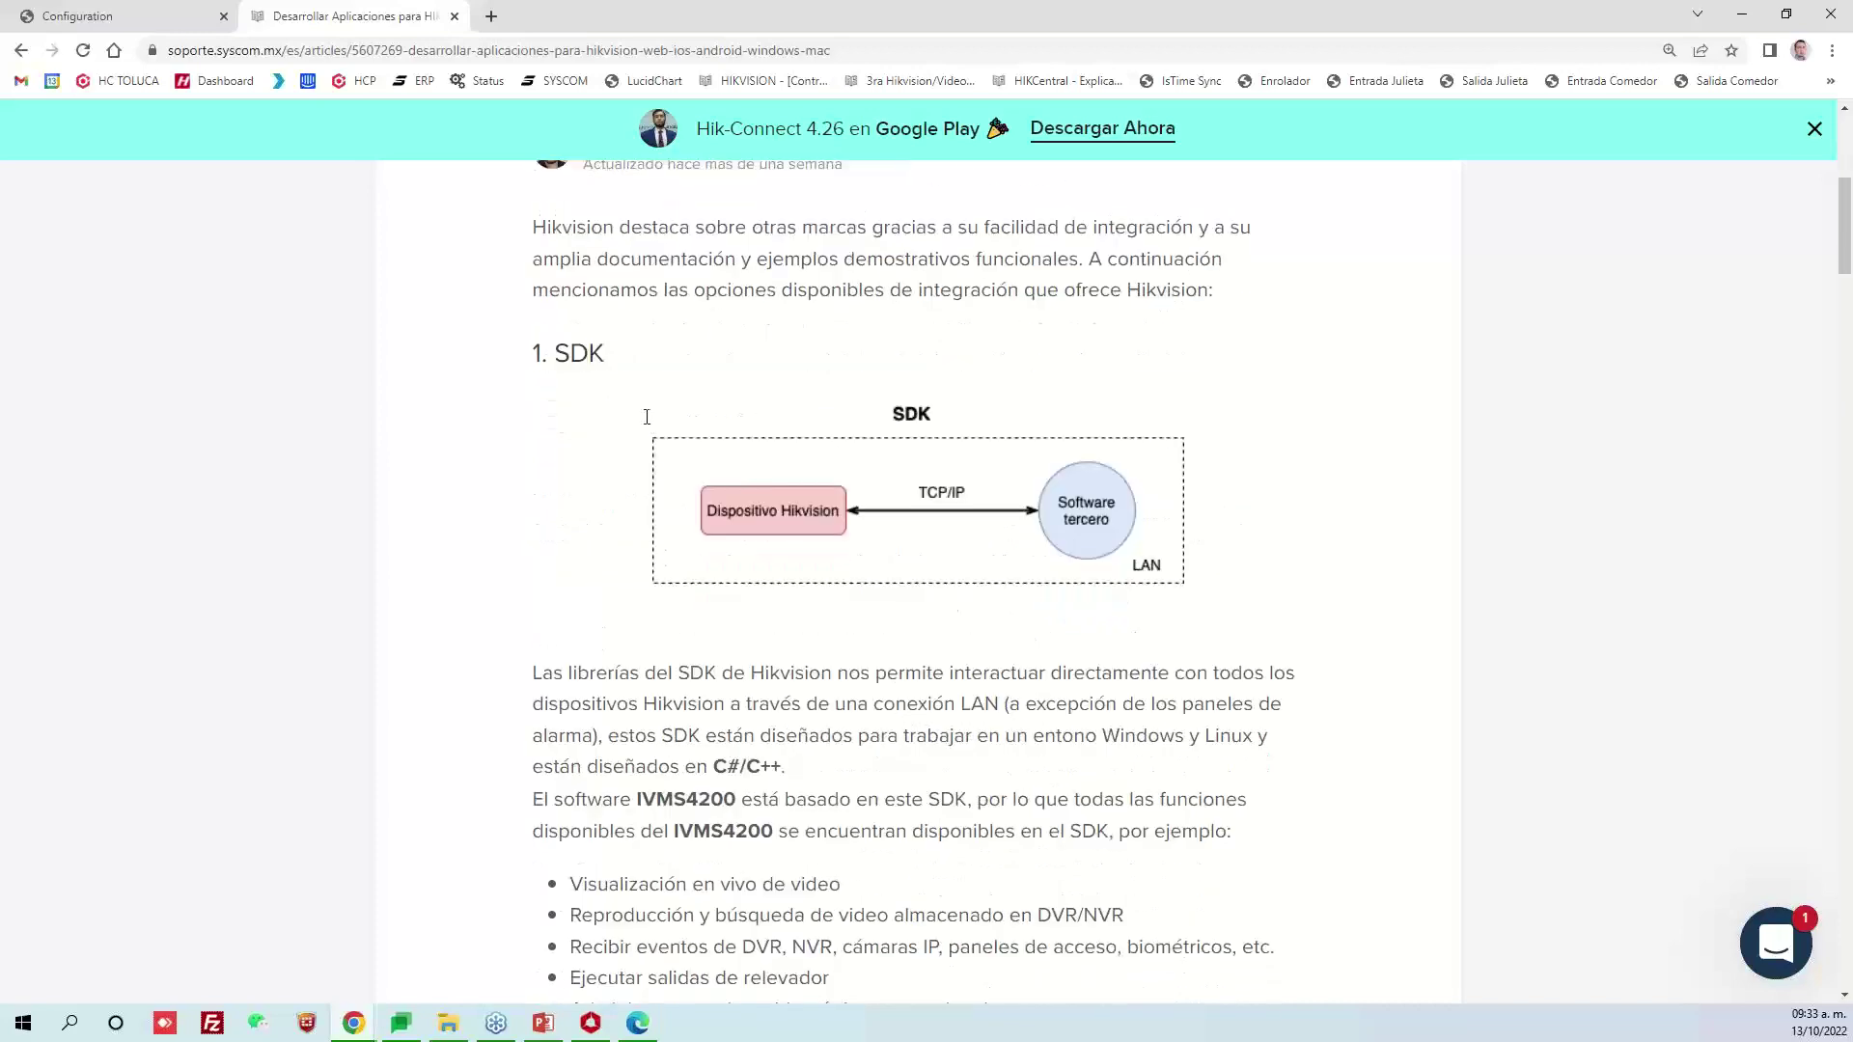
{"action": "left_click_drag", "start_coordinate": [535, 355], "coordinate": [623, 357]}
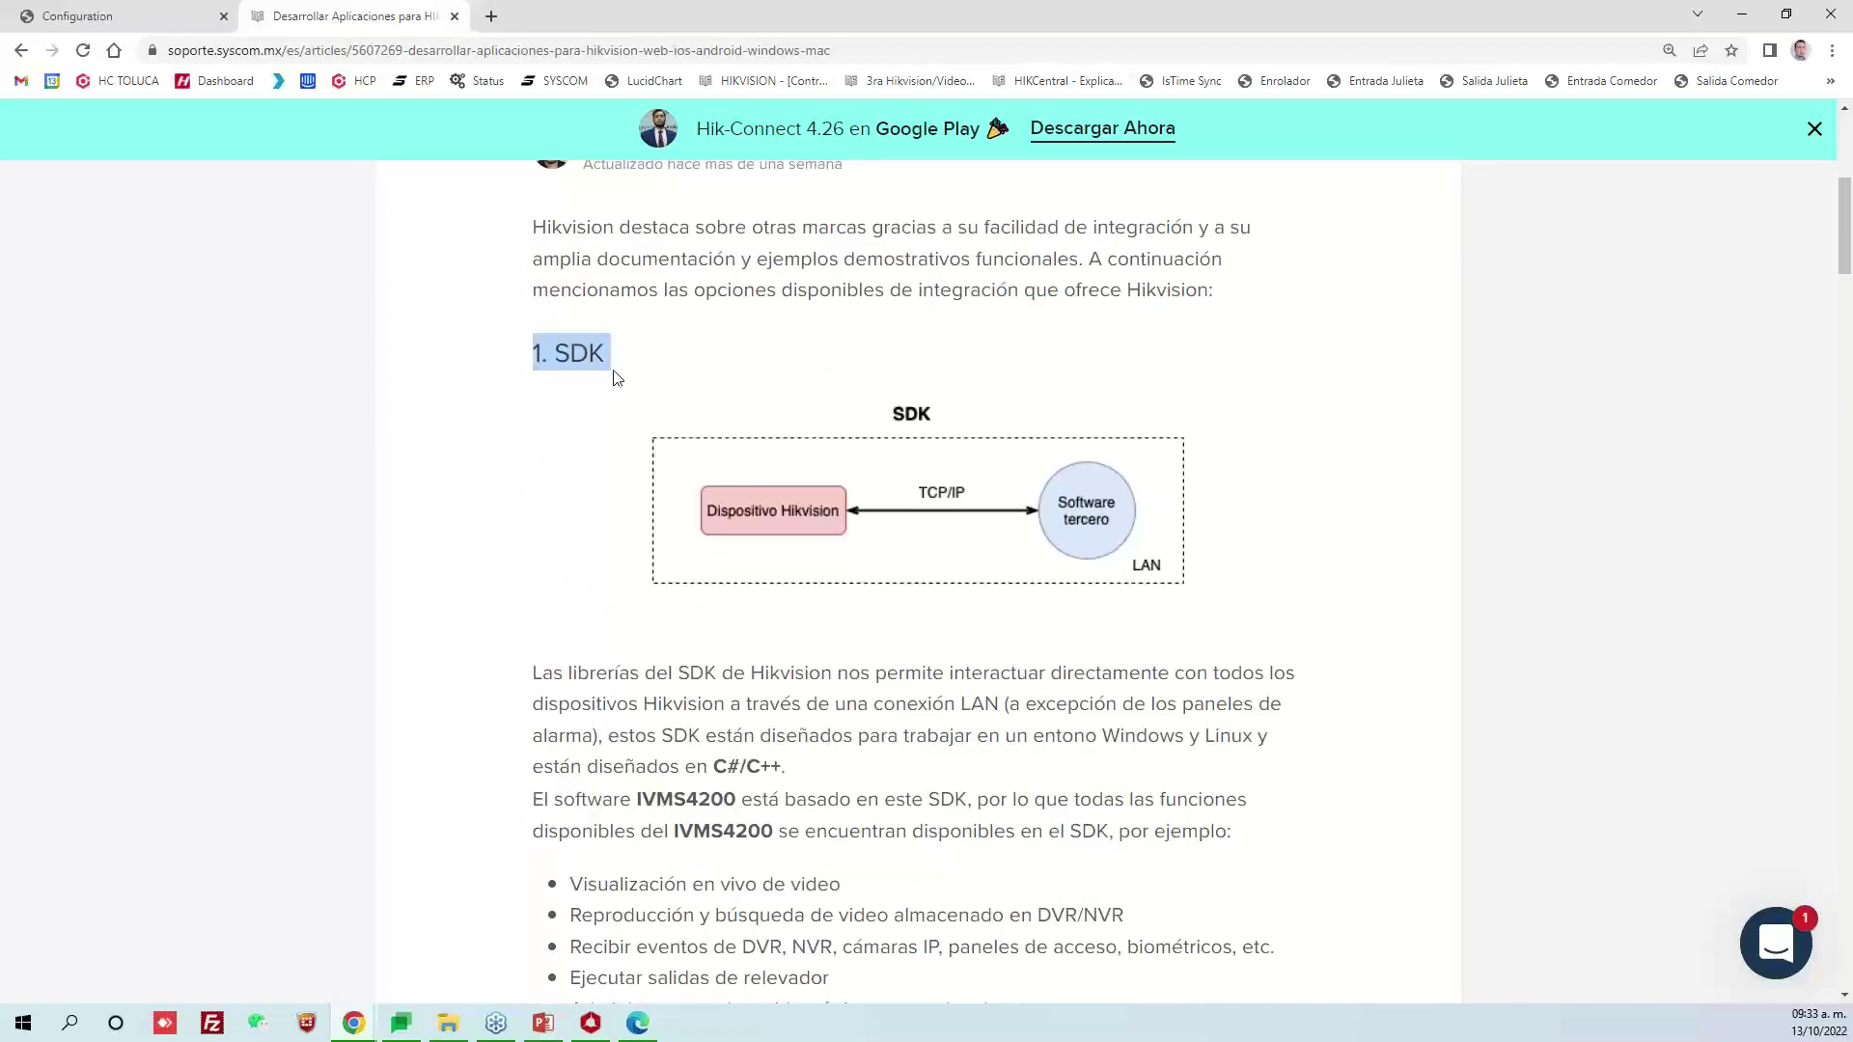
{"action": "double_click", "coordinate": [579, 353]}
{"action": "double_click", "coordinate": [579, 352]}
{"action": "scroll", "coordinate": [597, 370], "scroll_direction": "down", "scroll_amount": 6}
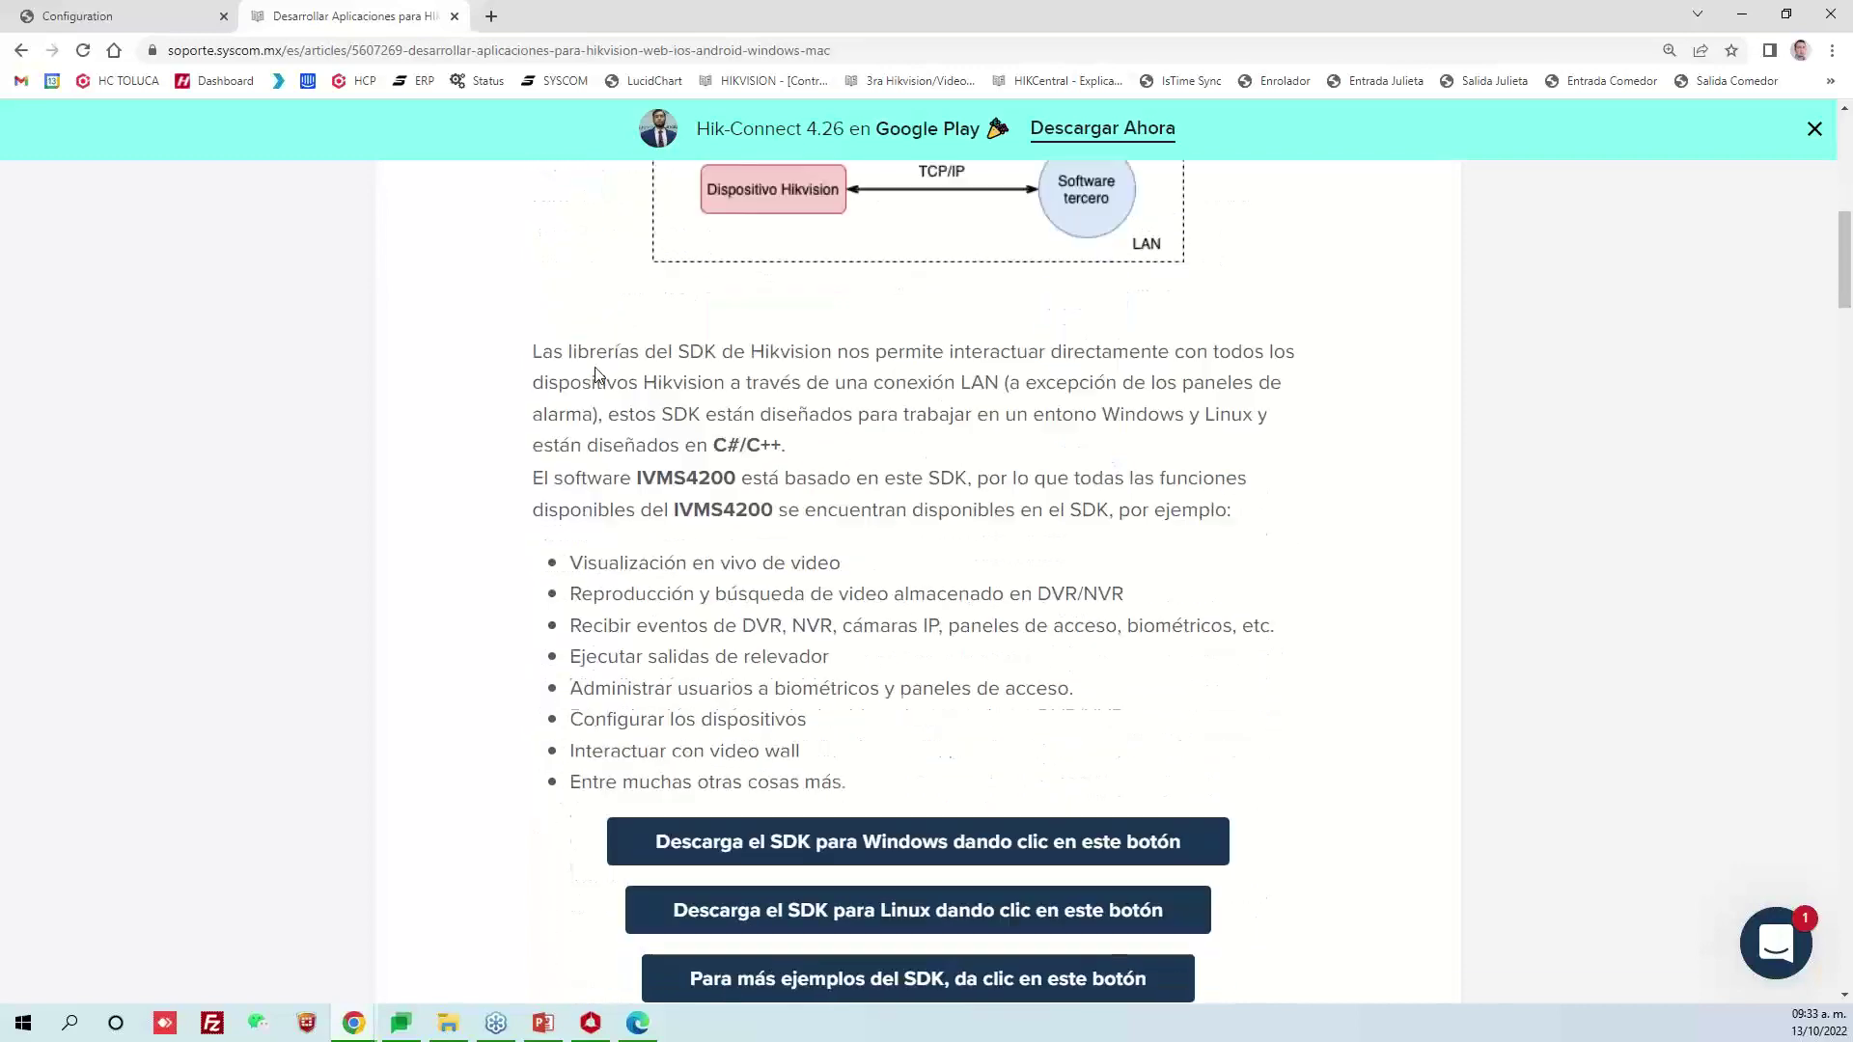
{"action": "scroll", "coordinate": [597, 370], "scroll_direction": "down", "scroll_amount": 3}
{"action": "left_click_drag", "start_coordinate": [538, 525], "coordinate": [683, 550]}
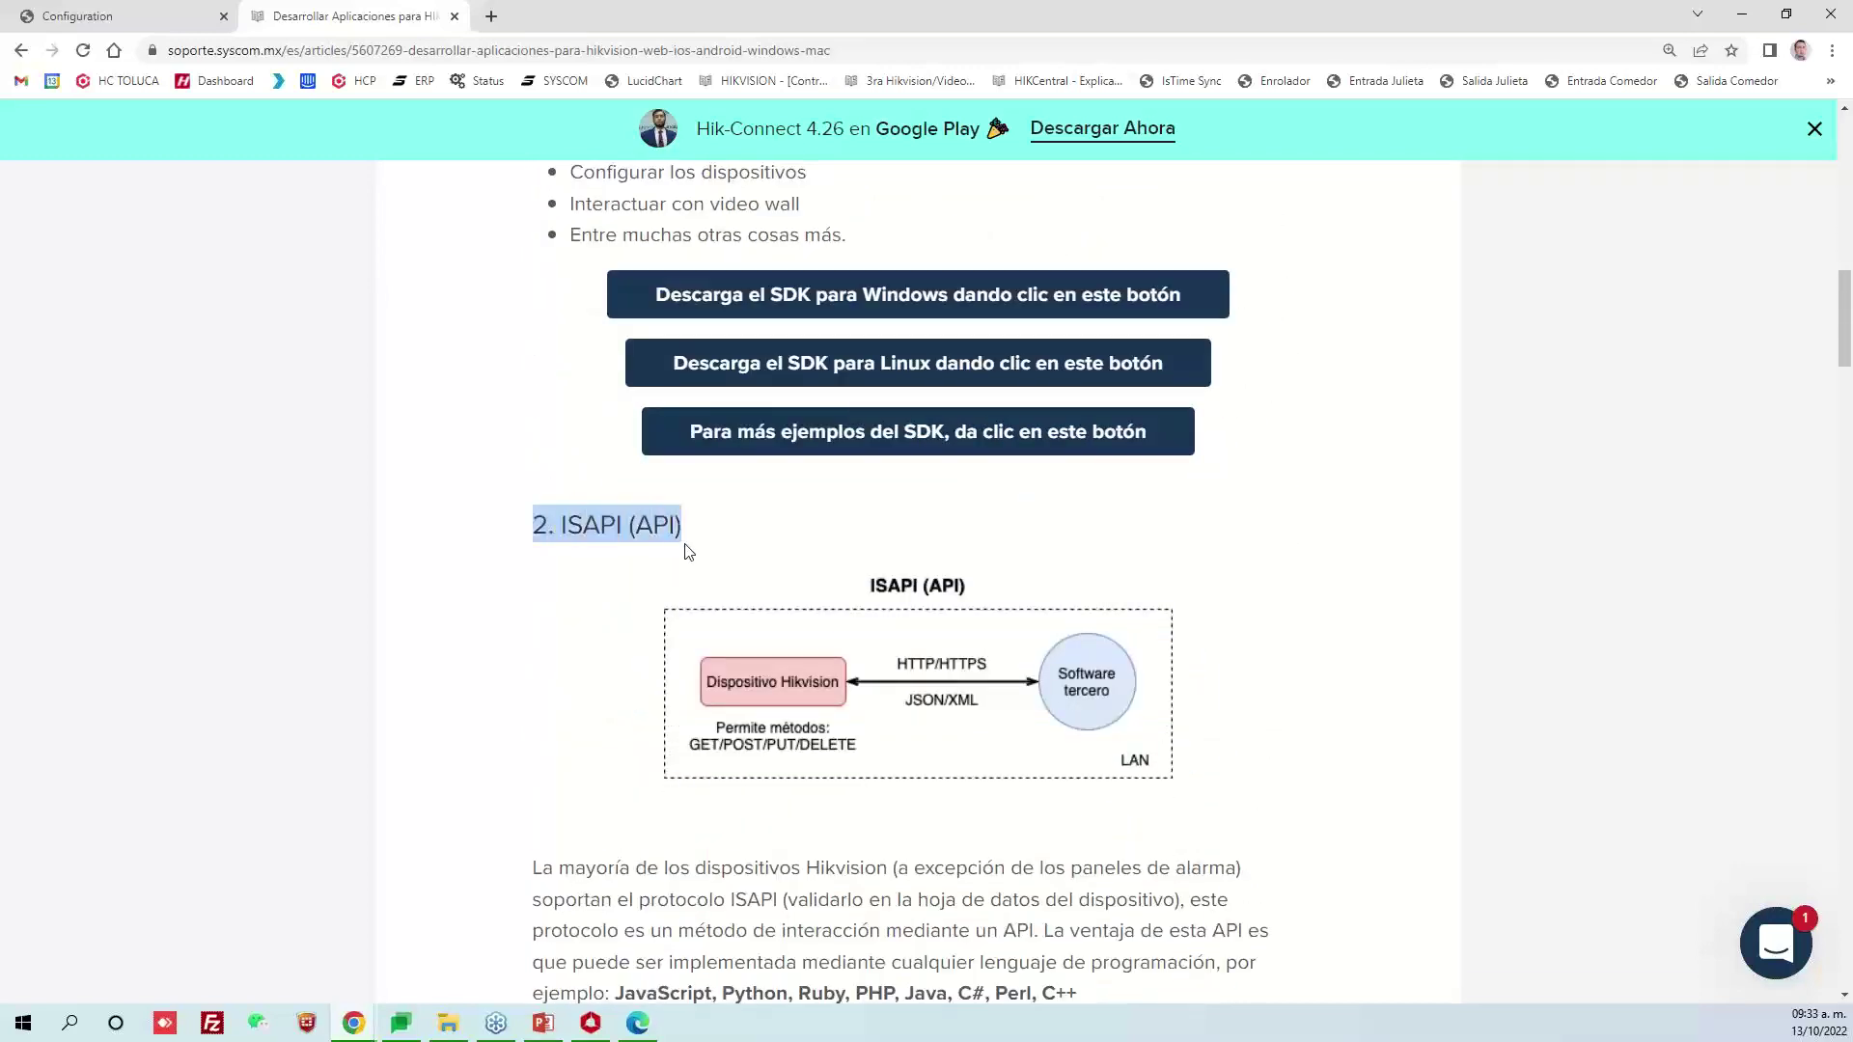
{"action": "left_click", "coordinate": [853, 550]}
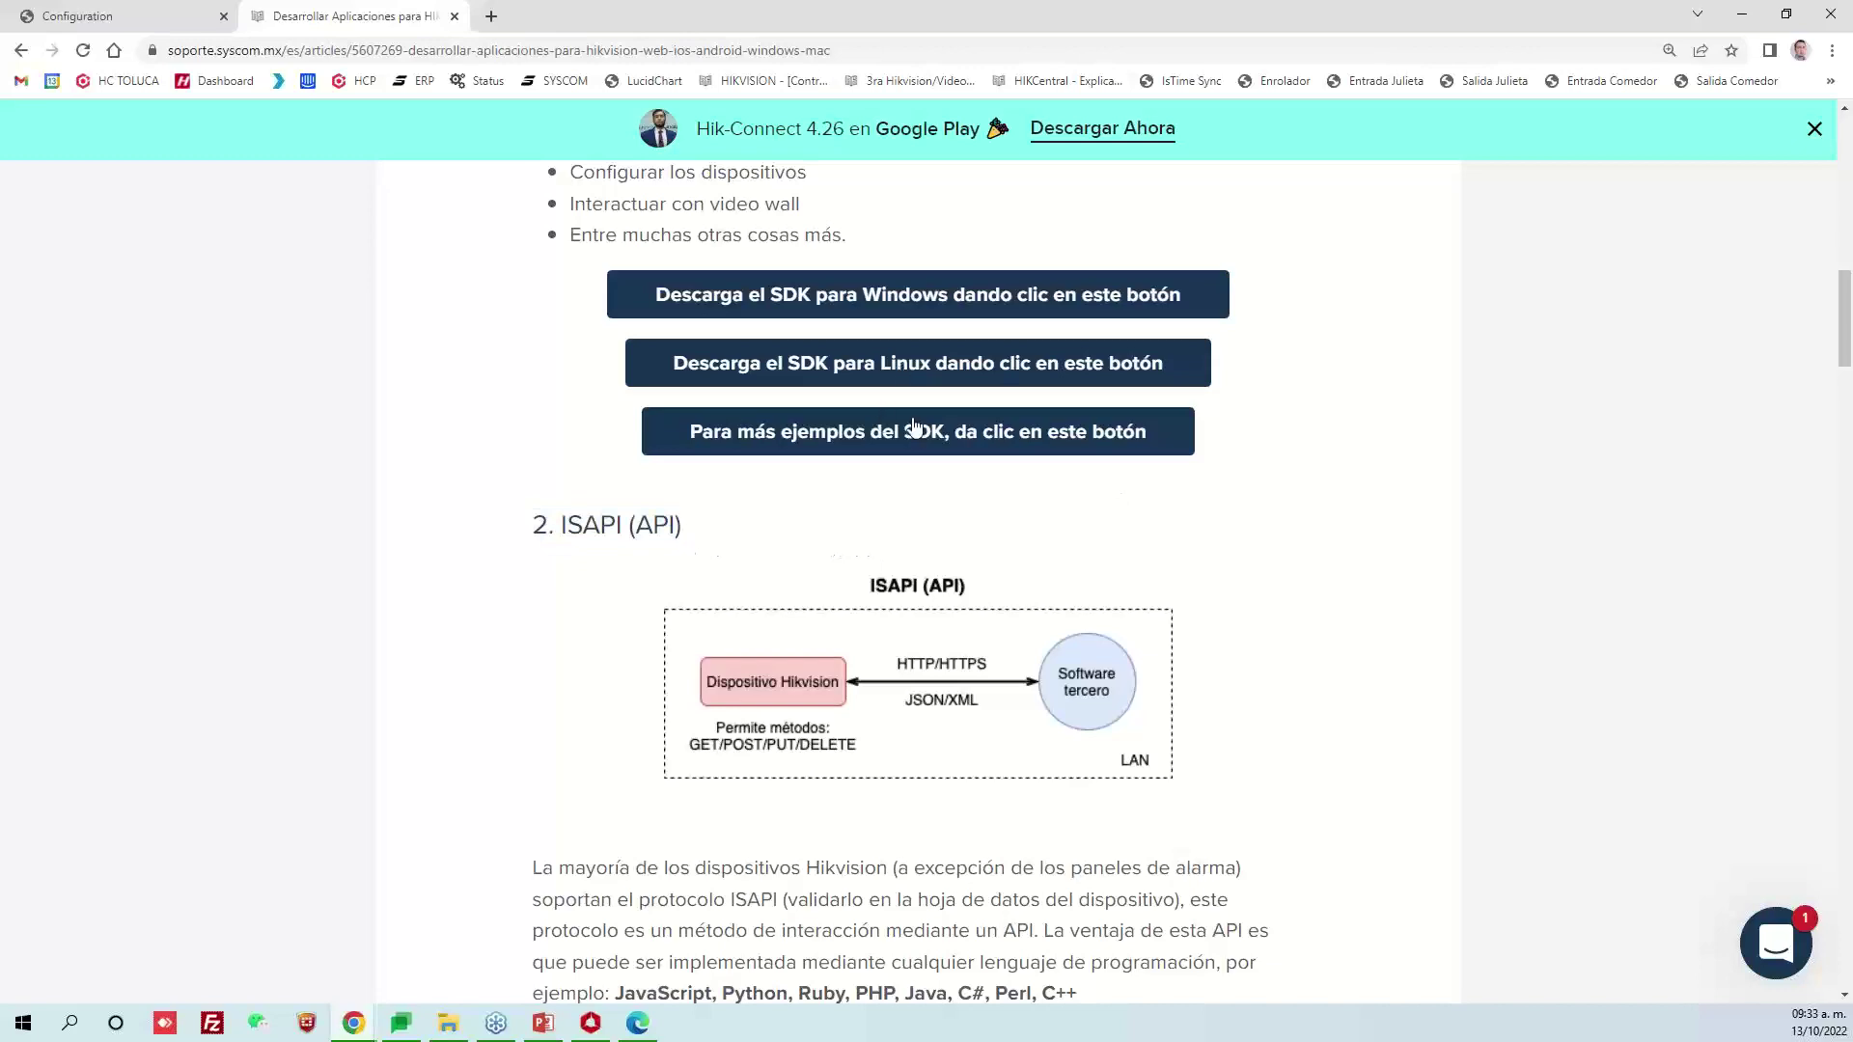
{"action": "scroll", "coordinate": [921, 434], "scroll_direction": "up", "scroll_amount": 3}
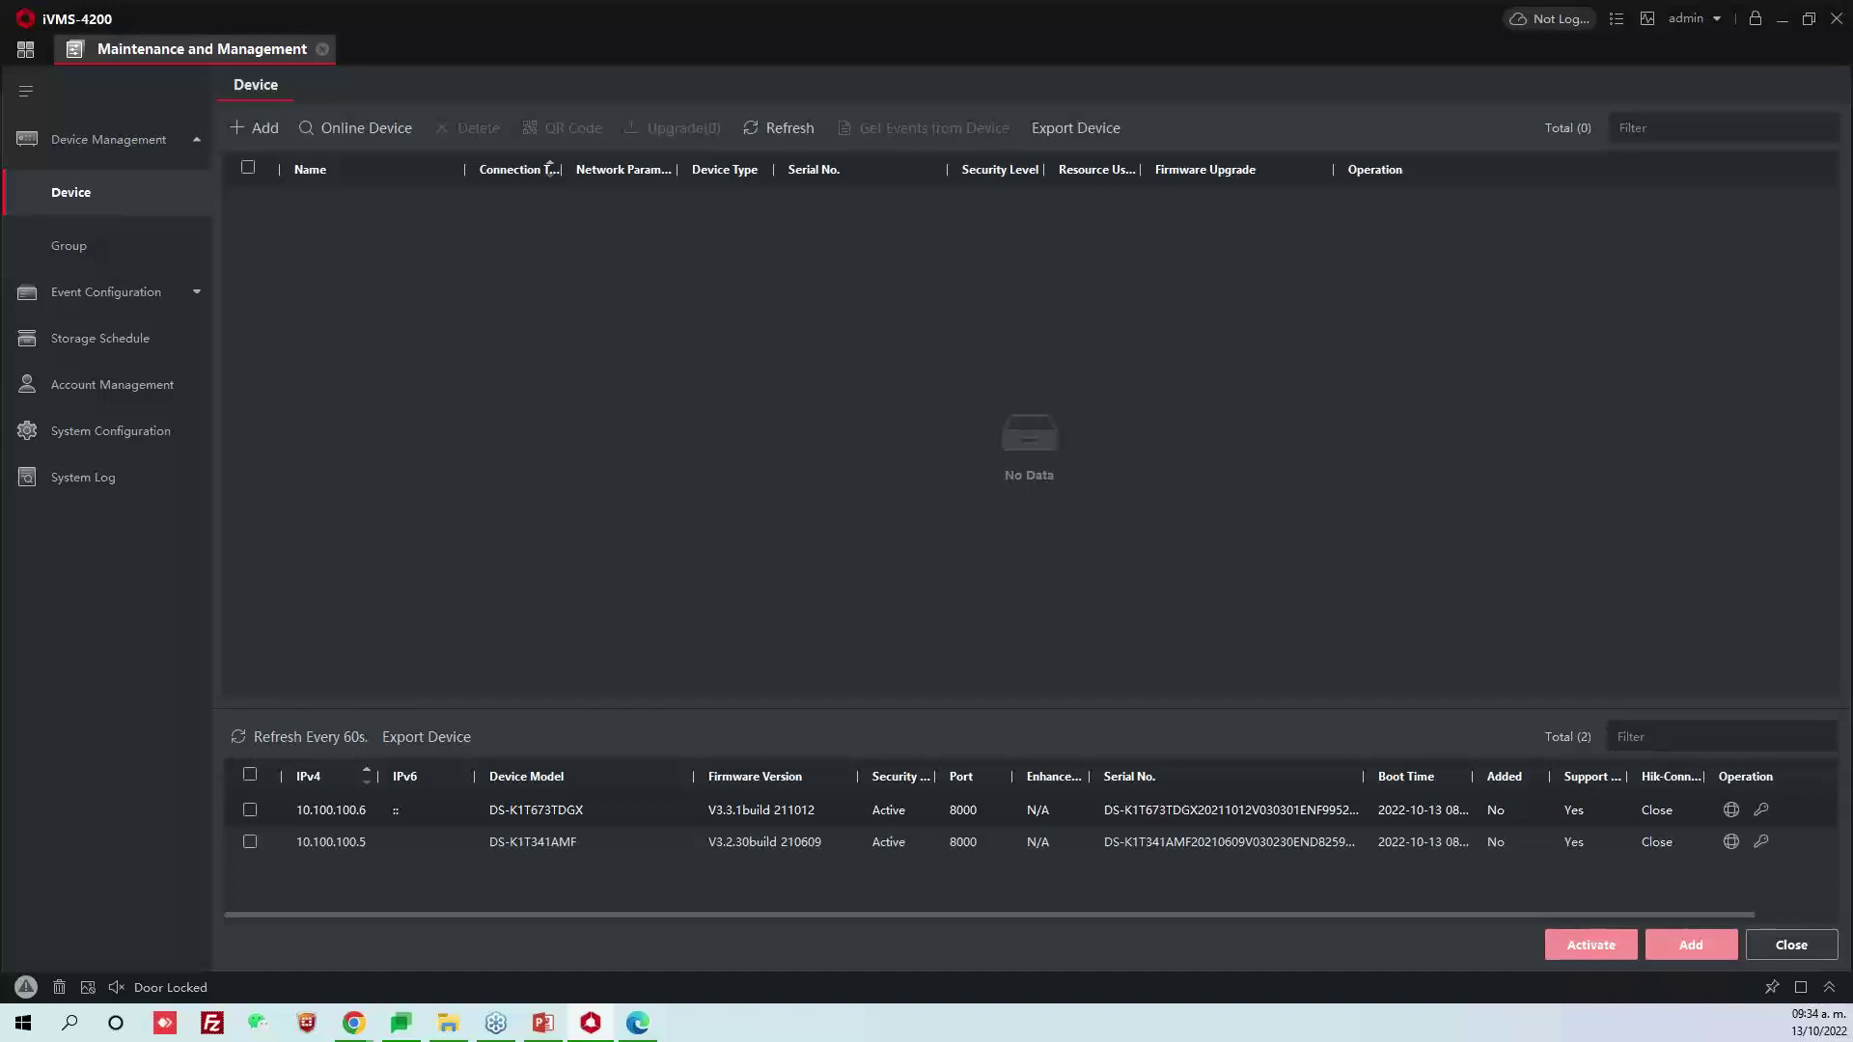
Add both discovered controllers with the admin password and Synchronize Time enabled
{"action": "key", "text": "alt+Tab"}
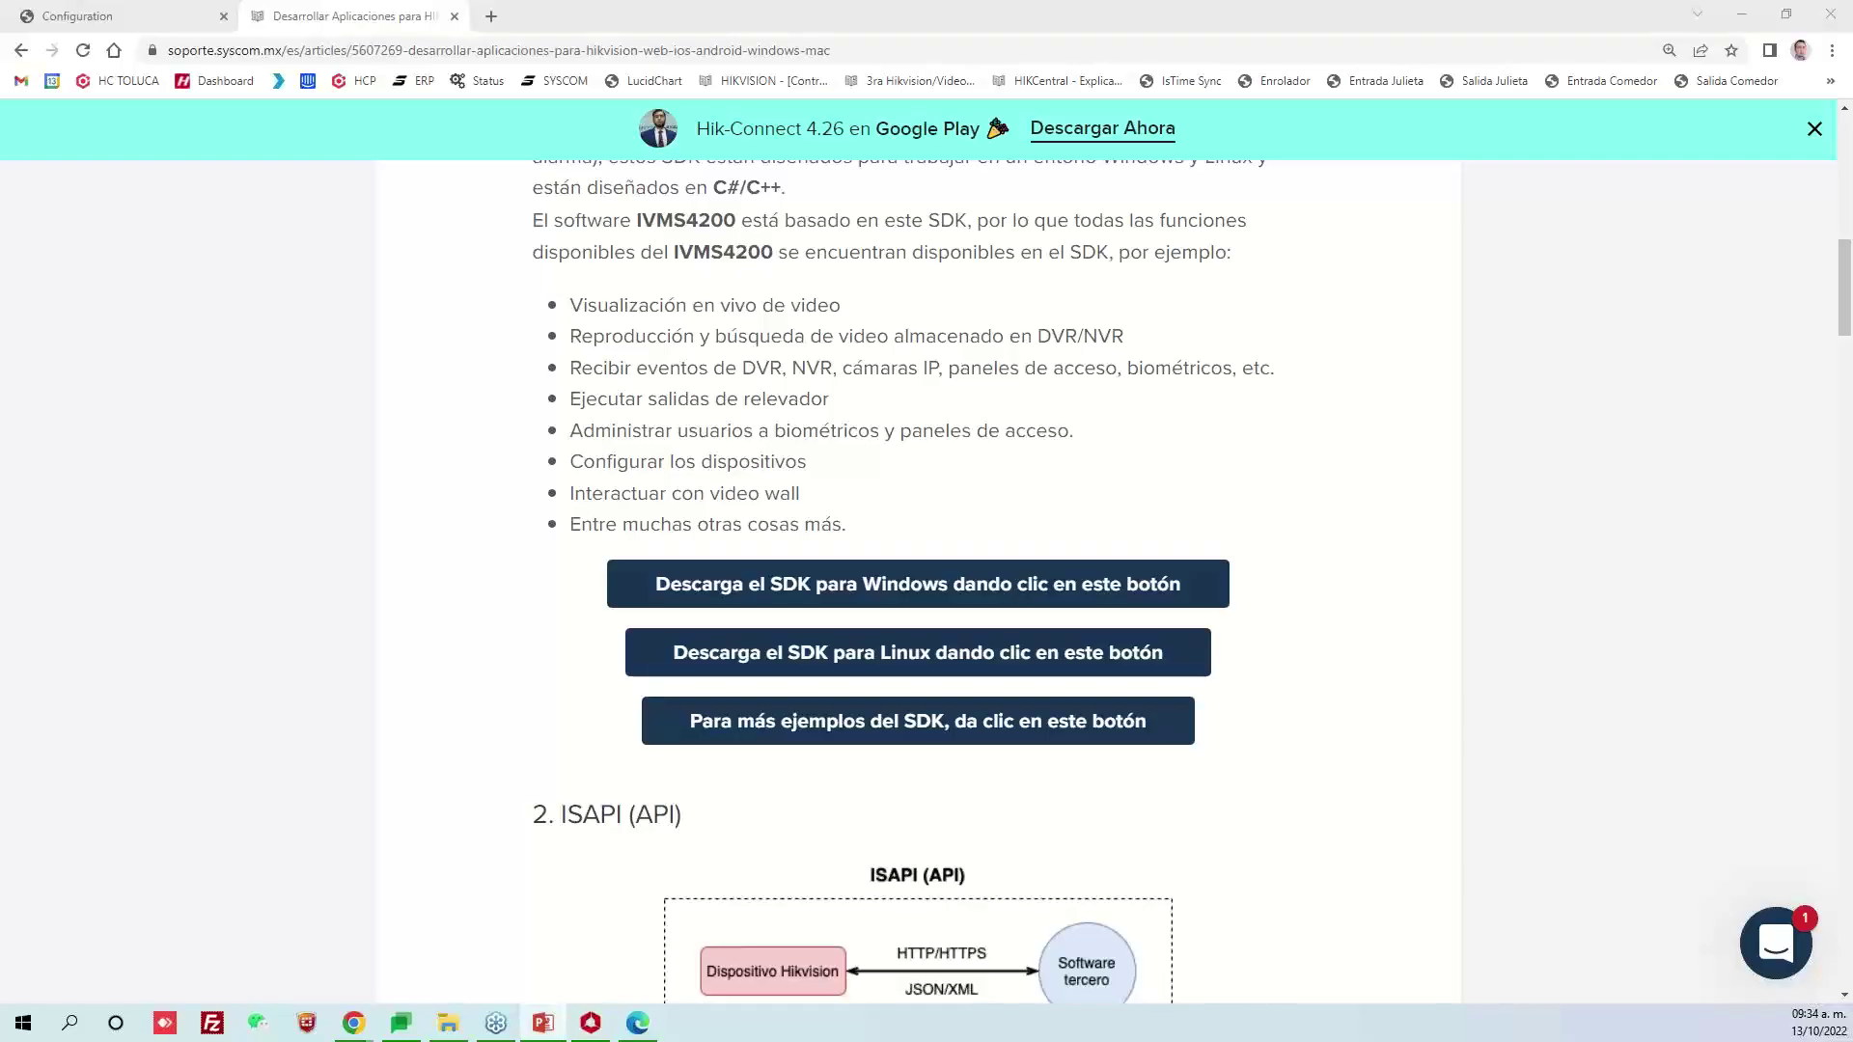
{"action": "key", "text": "alt+Tab"}
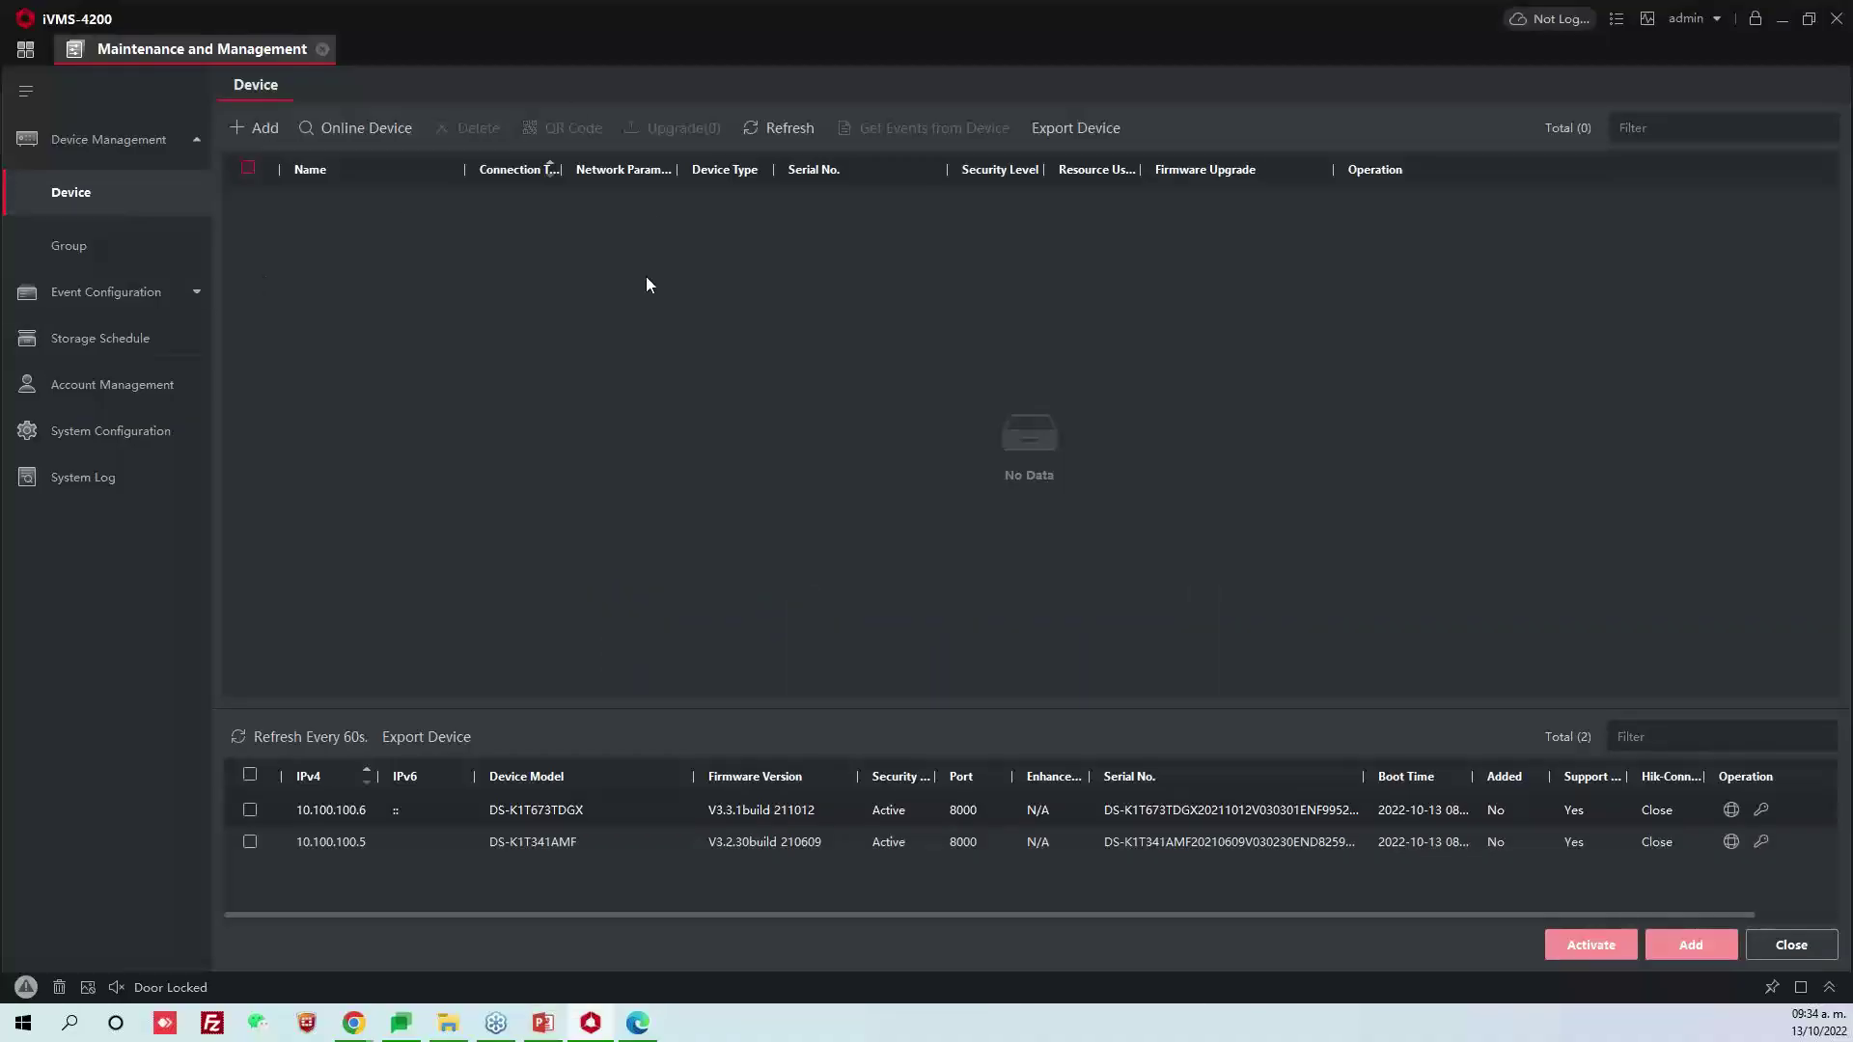
{"action": "left_click", "coordinate": [249, 775]}
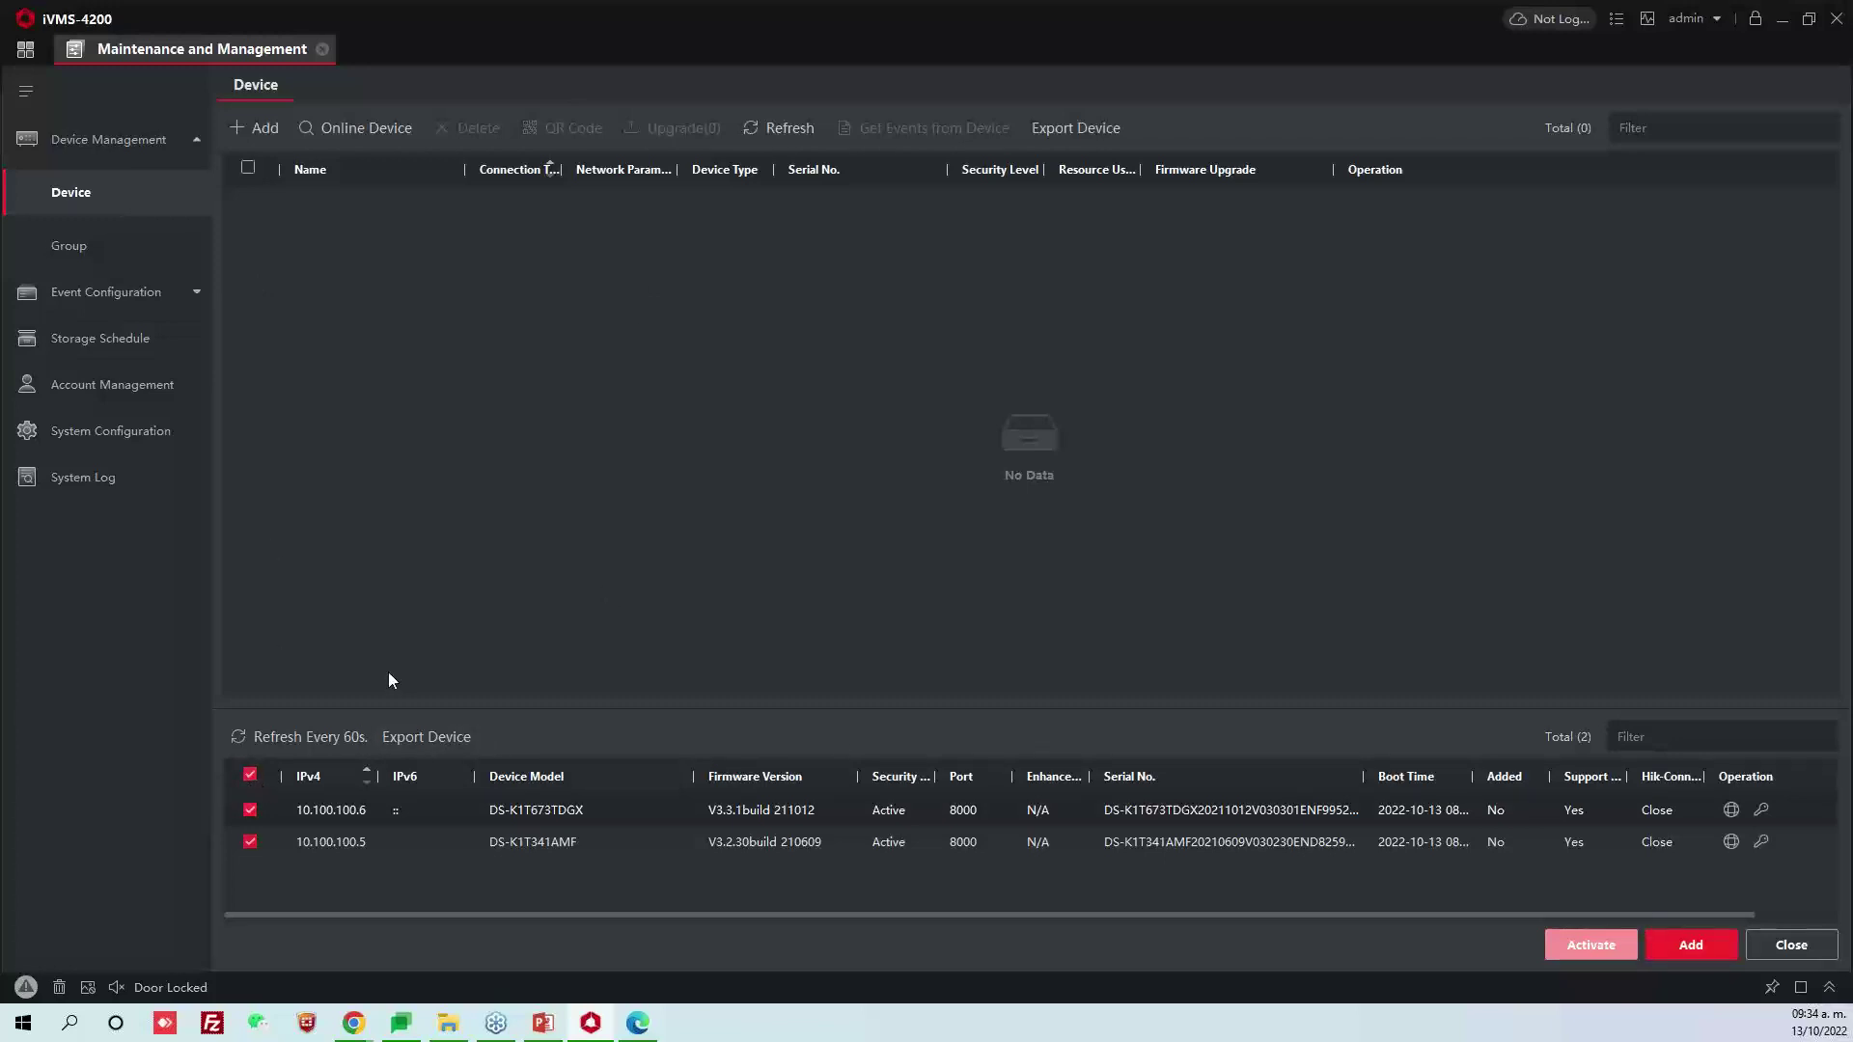
{"action": "left_click", "coordinate": [1688, 948]}
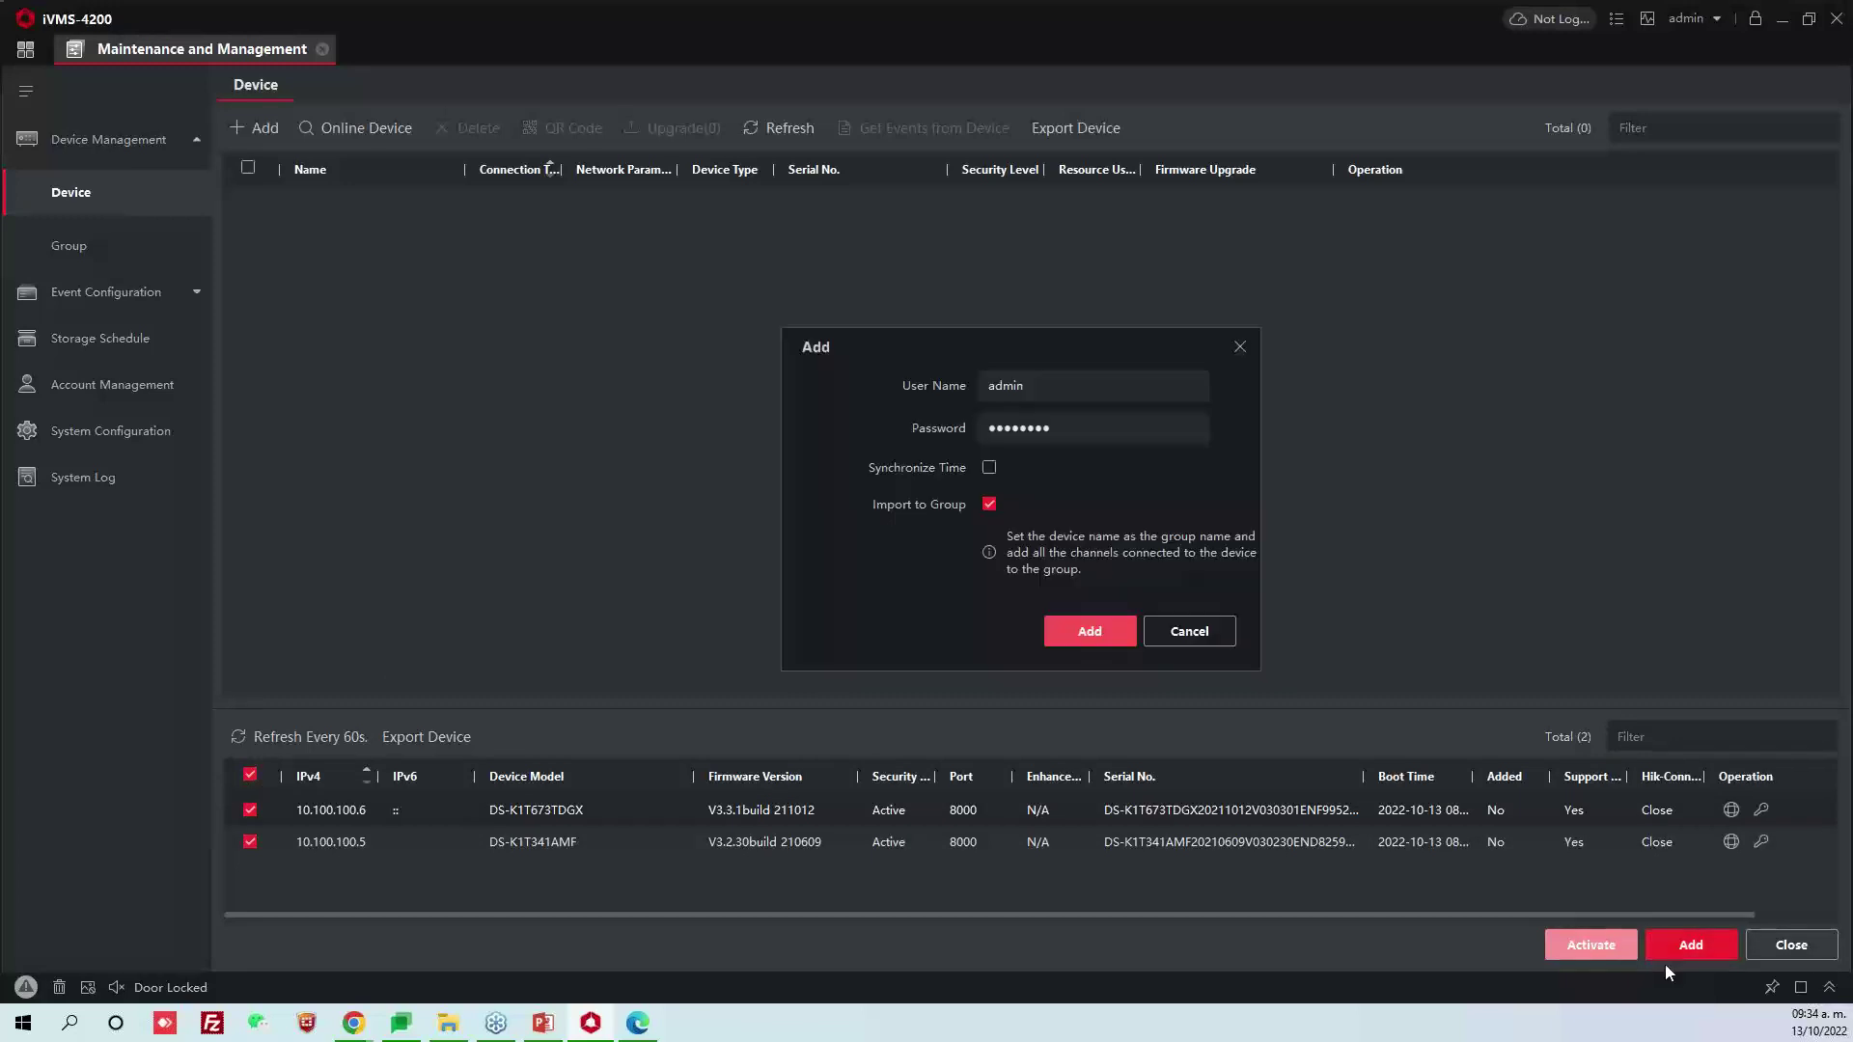
{"action": "left_click", "coordinate": [989, 467]}
{"action": "left_click", "coordinate": [1032, 429]}
{"action": "double_click", "coordinate": [1036, 429]}
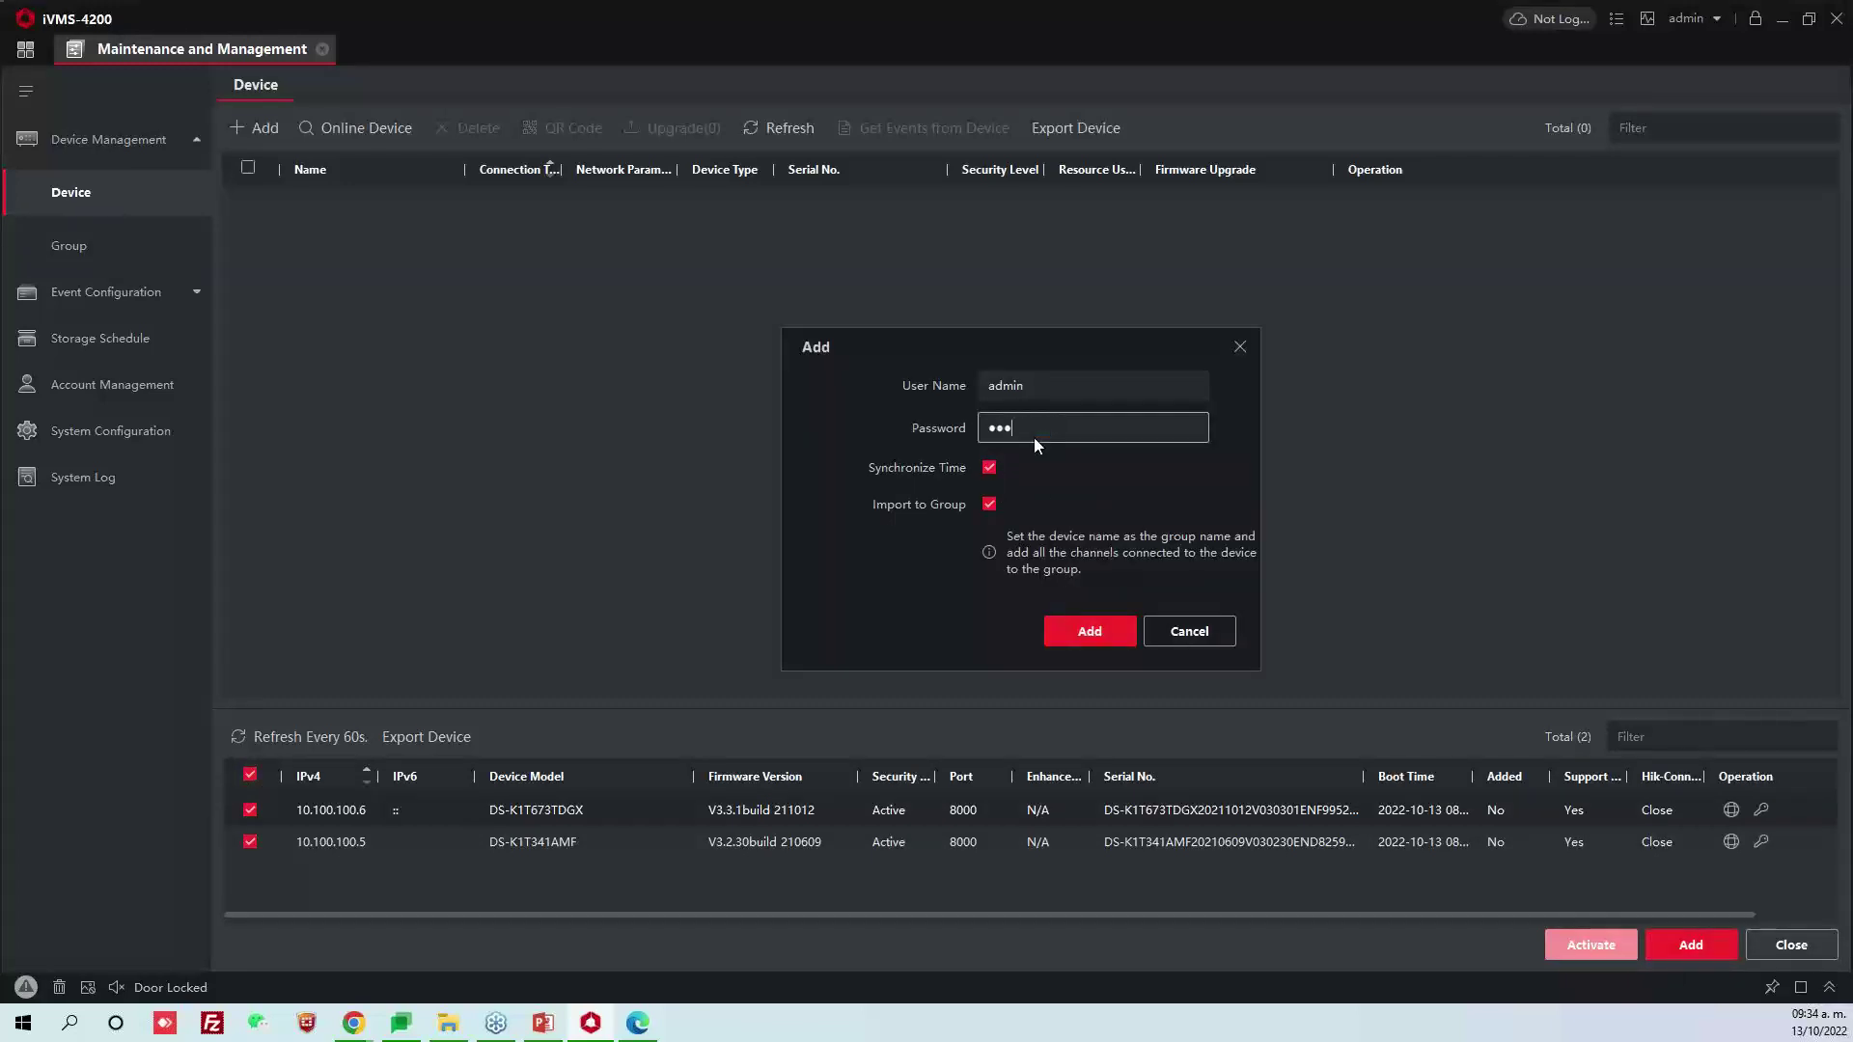
{"action": "left_click", "coordinate": [1106, 635]}
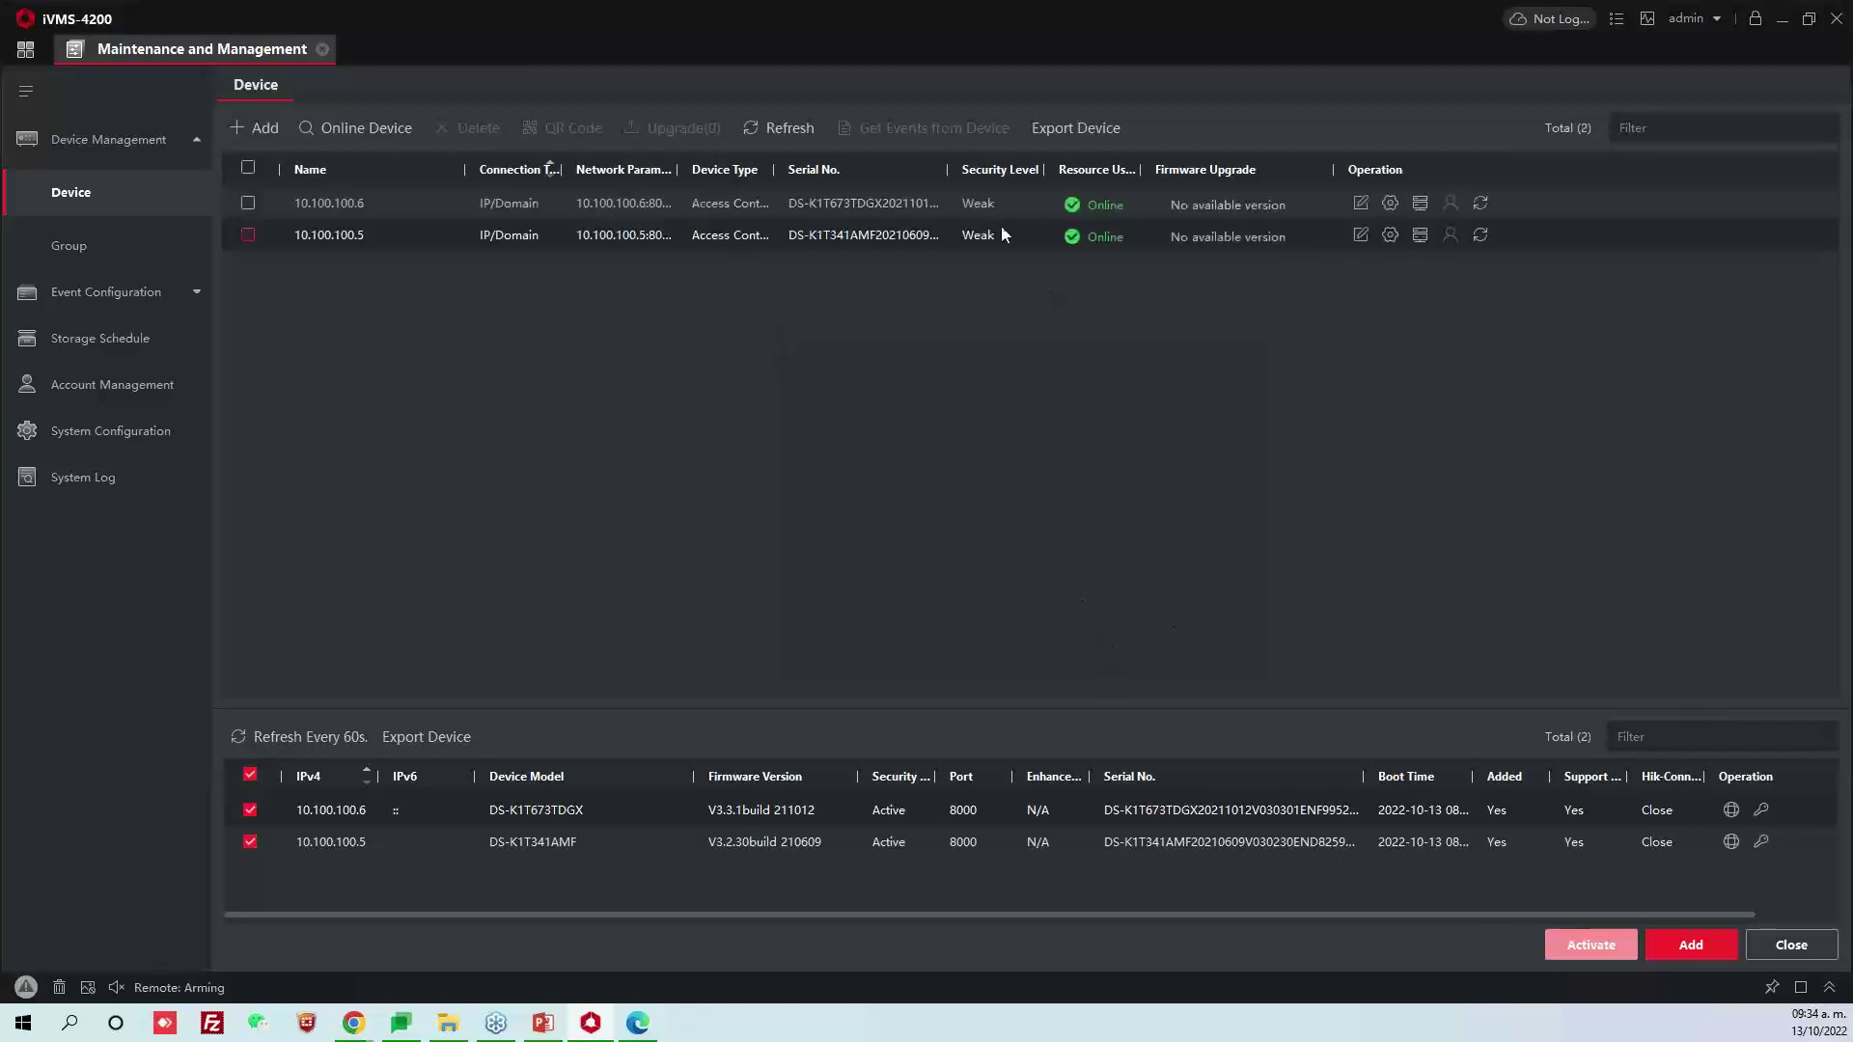
Widen the Serial No. column and rename device 10.100.100.6 to Puerta Almacen
{"action": "left_click_drag", "start_coordinate": [948, 169], "coordinate": [1125, 171]}
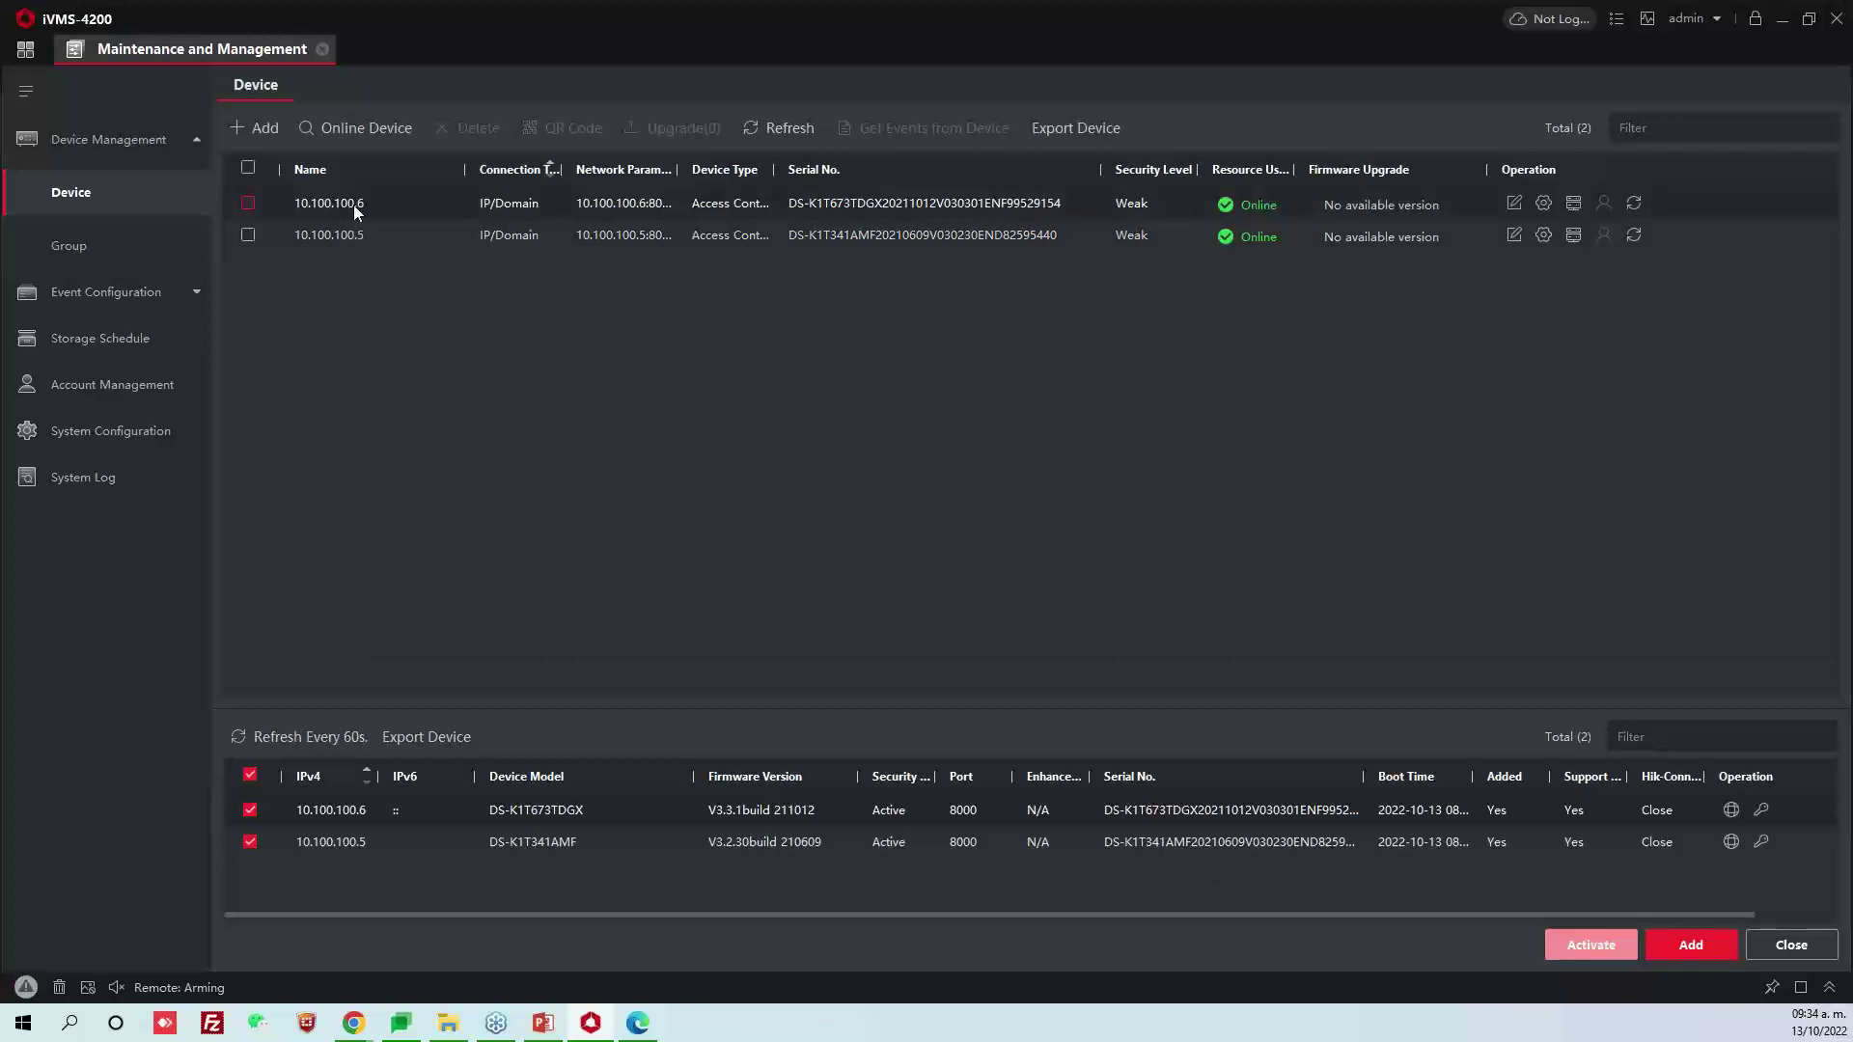
{"action": "double_click", "coordinate": [354, 204]}
{"action": "triple_click", "coordinate": [1590, 164]}
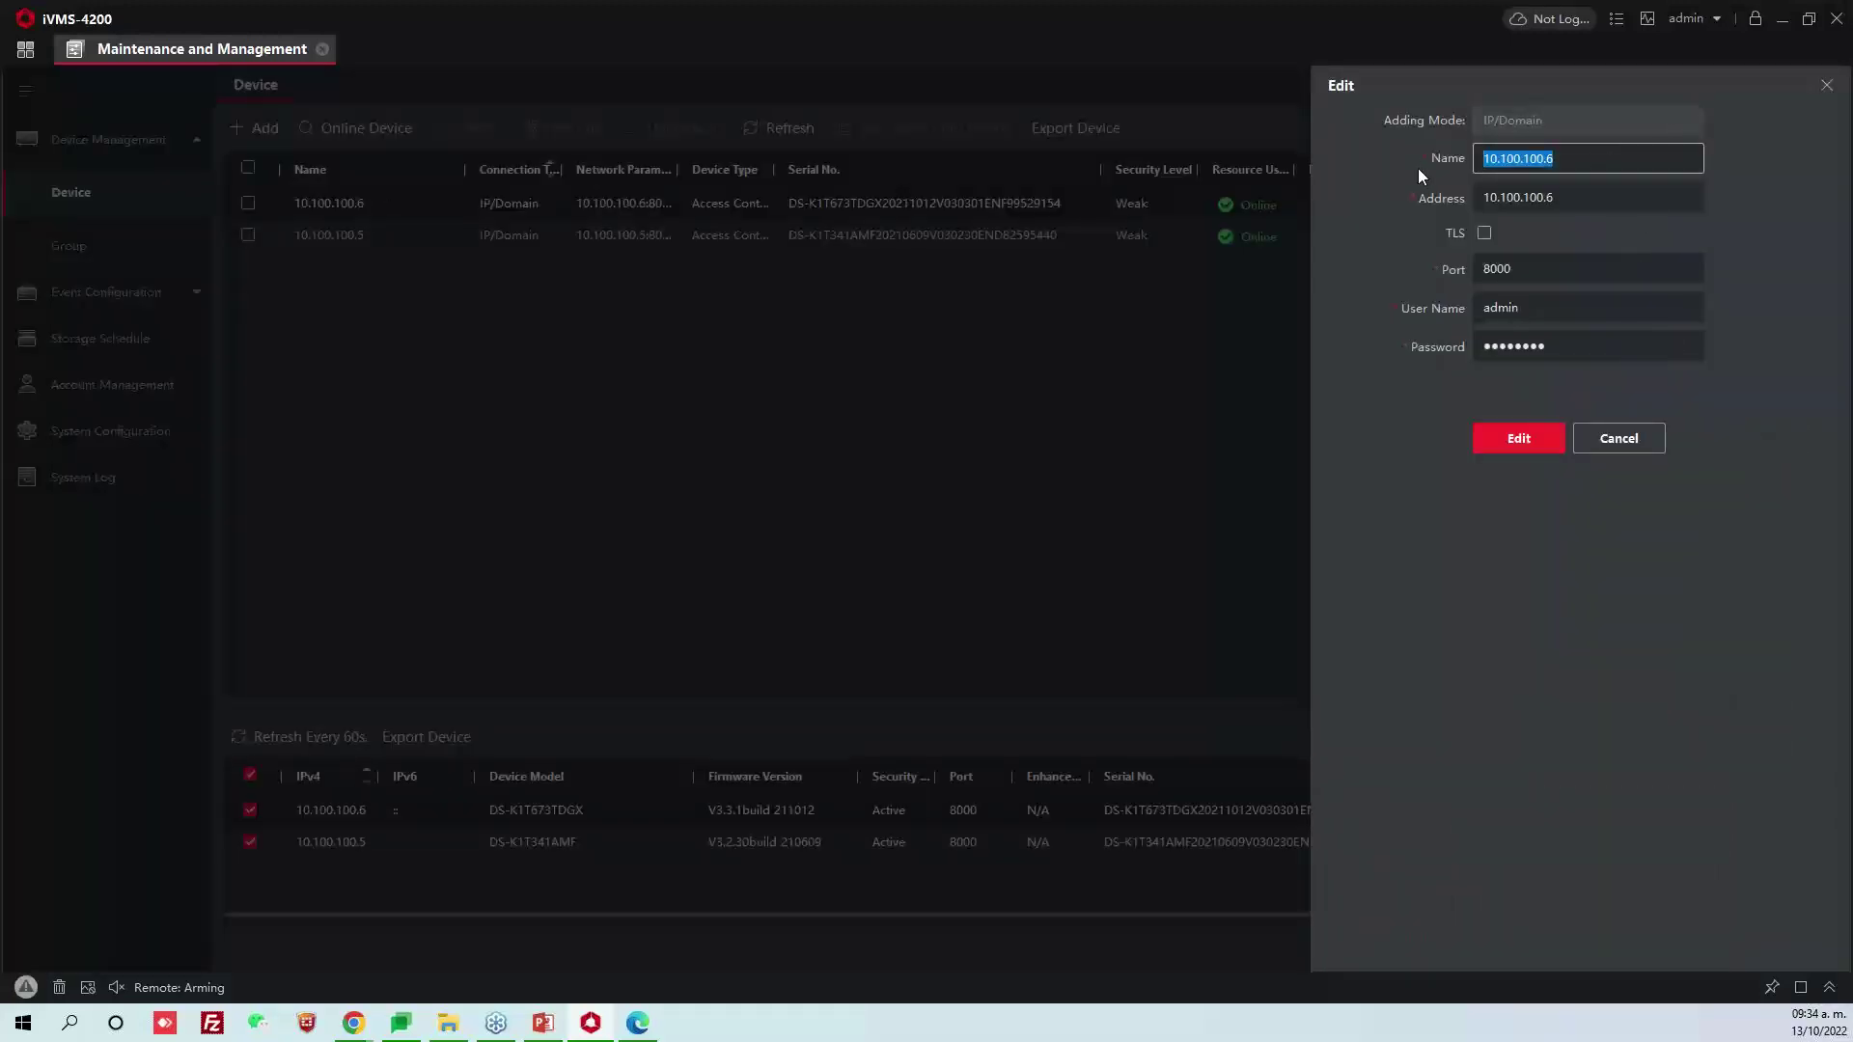
{"action": "type", "text": "Puerta Almacen"}
{"action": "left_click", "coordinate": [1519, 439]}
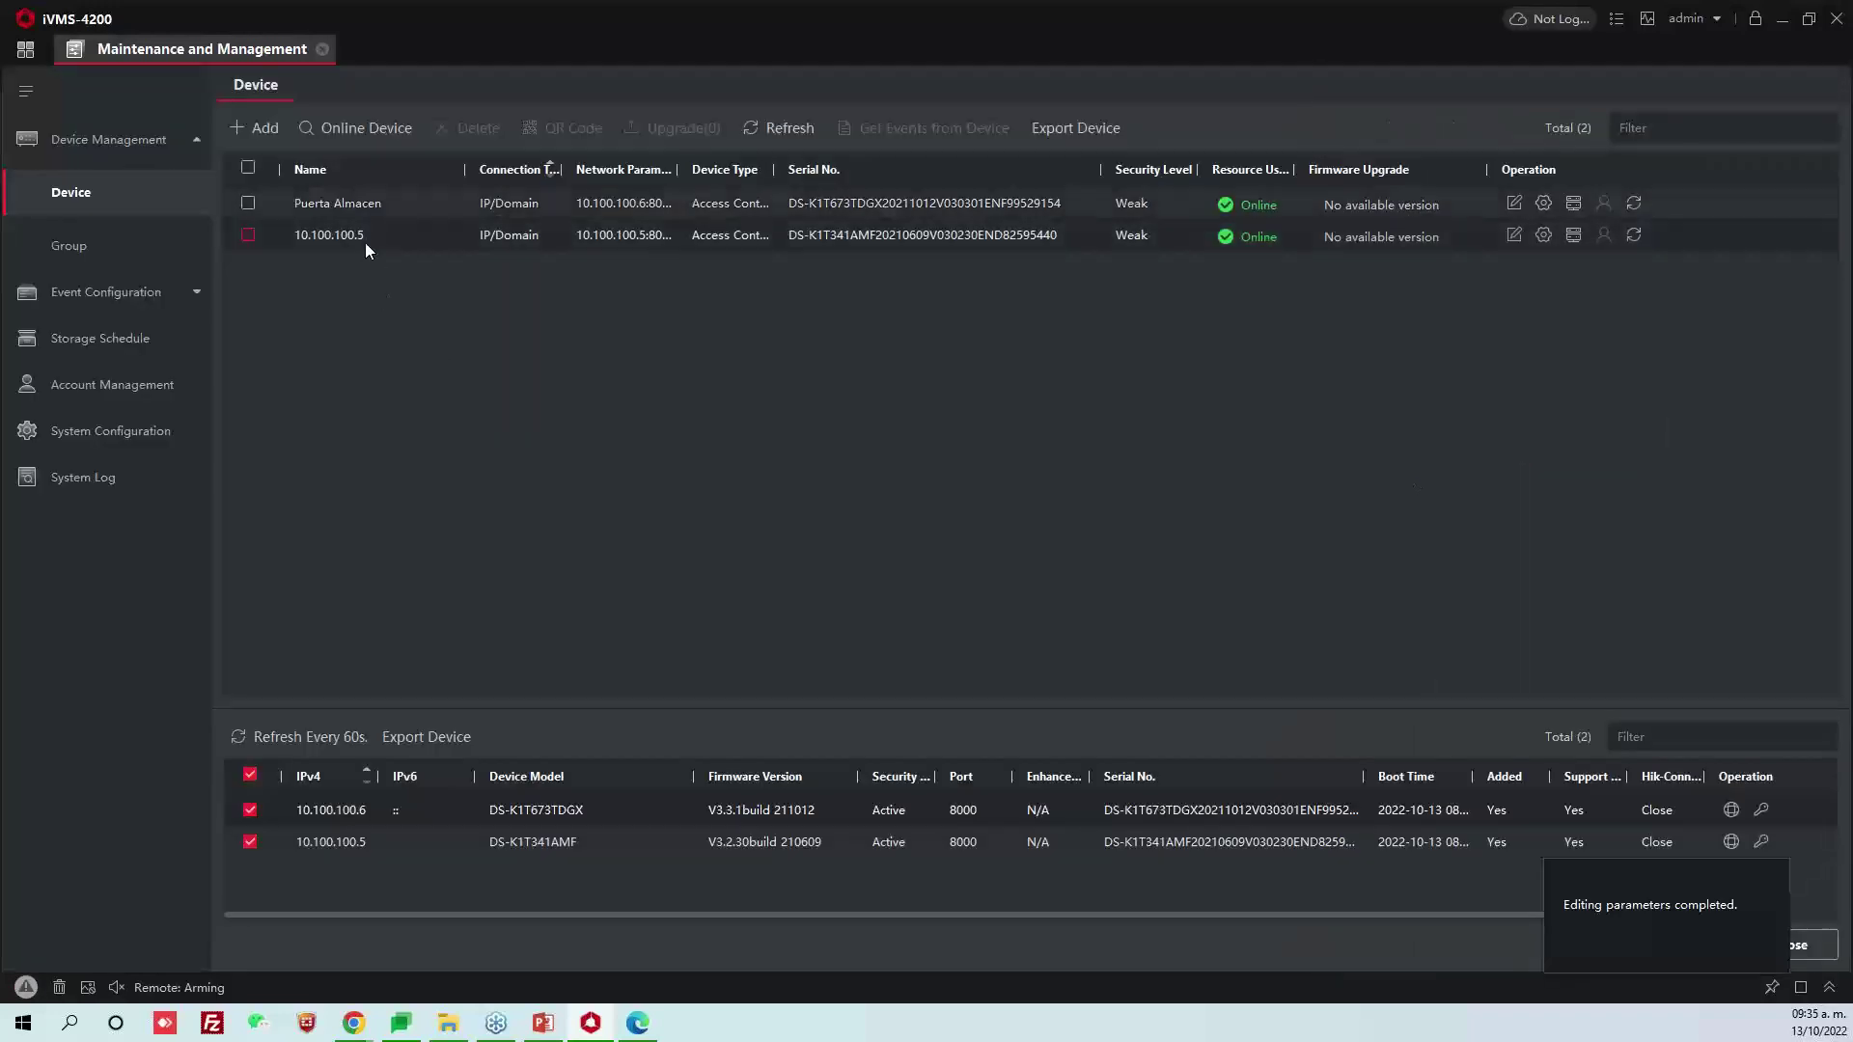
Rename device 10.100.100.5 to Puerta Site and re-save its settings
{"action": "double_click", "coordinate": [398, 241]}
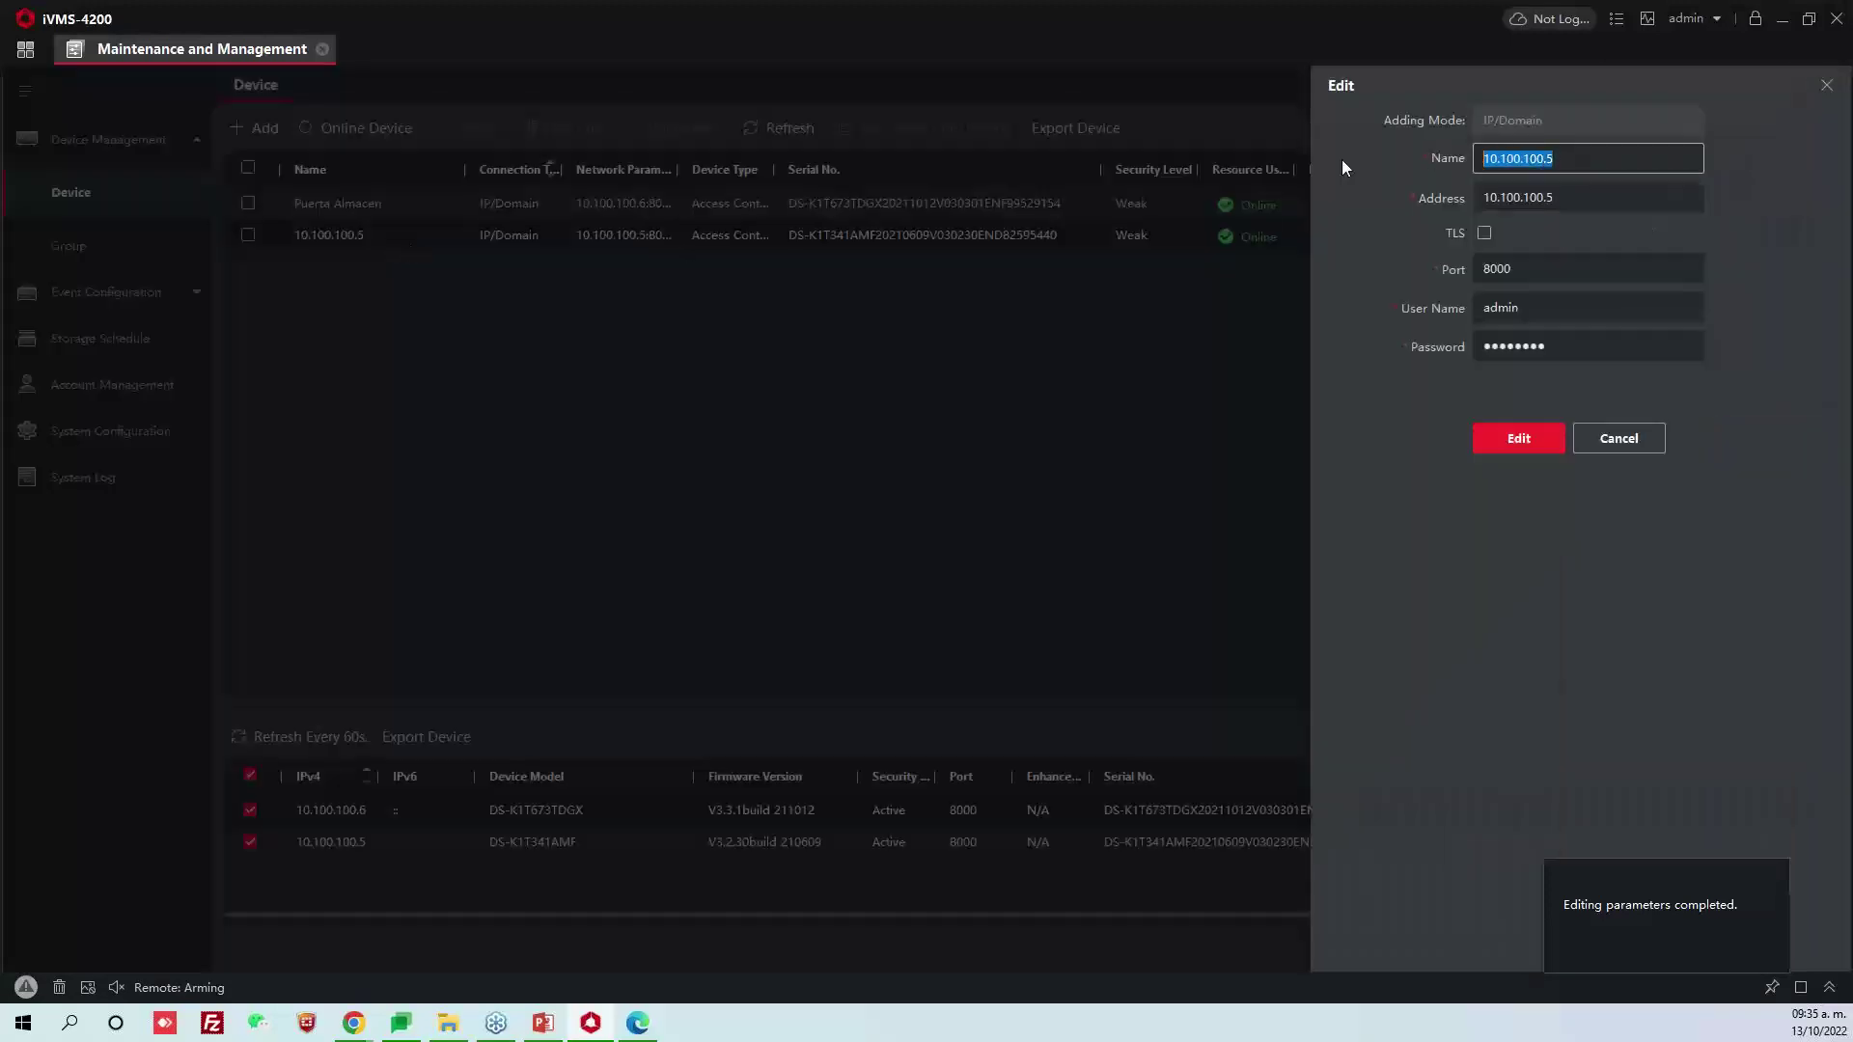
{"action": "type", "text": "Puerta Si"}
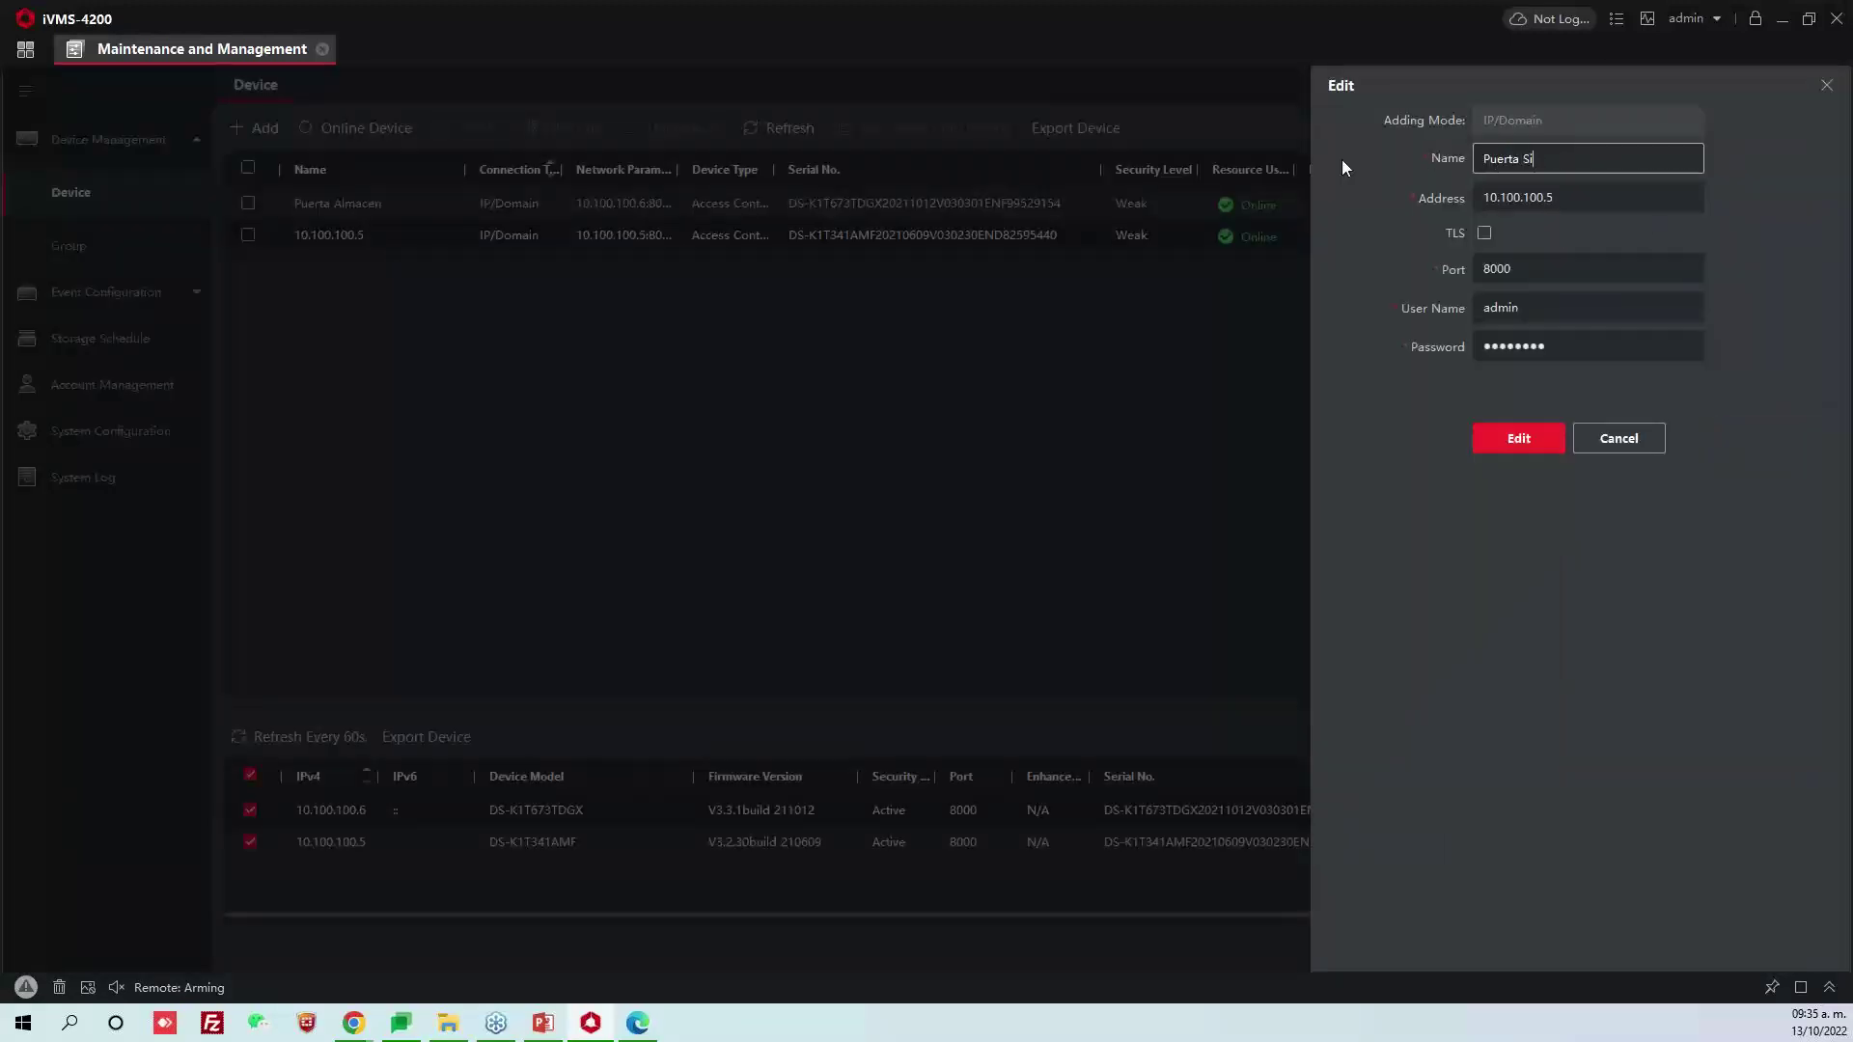
{"action": "type", "text": "te"}
{"action": "left_click", "coordinate": [1520, 433]}
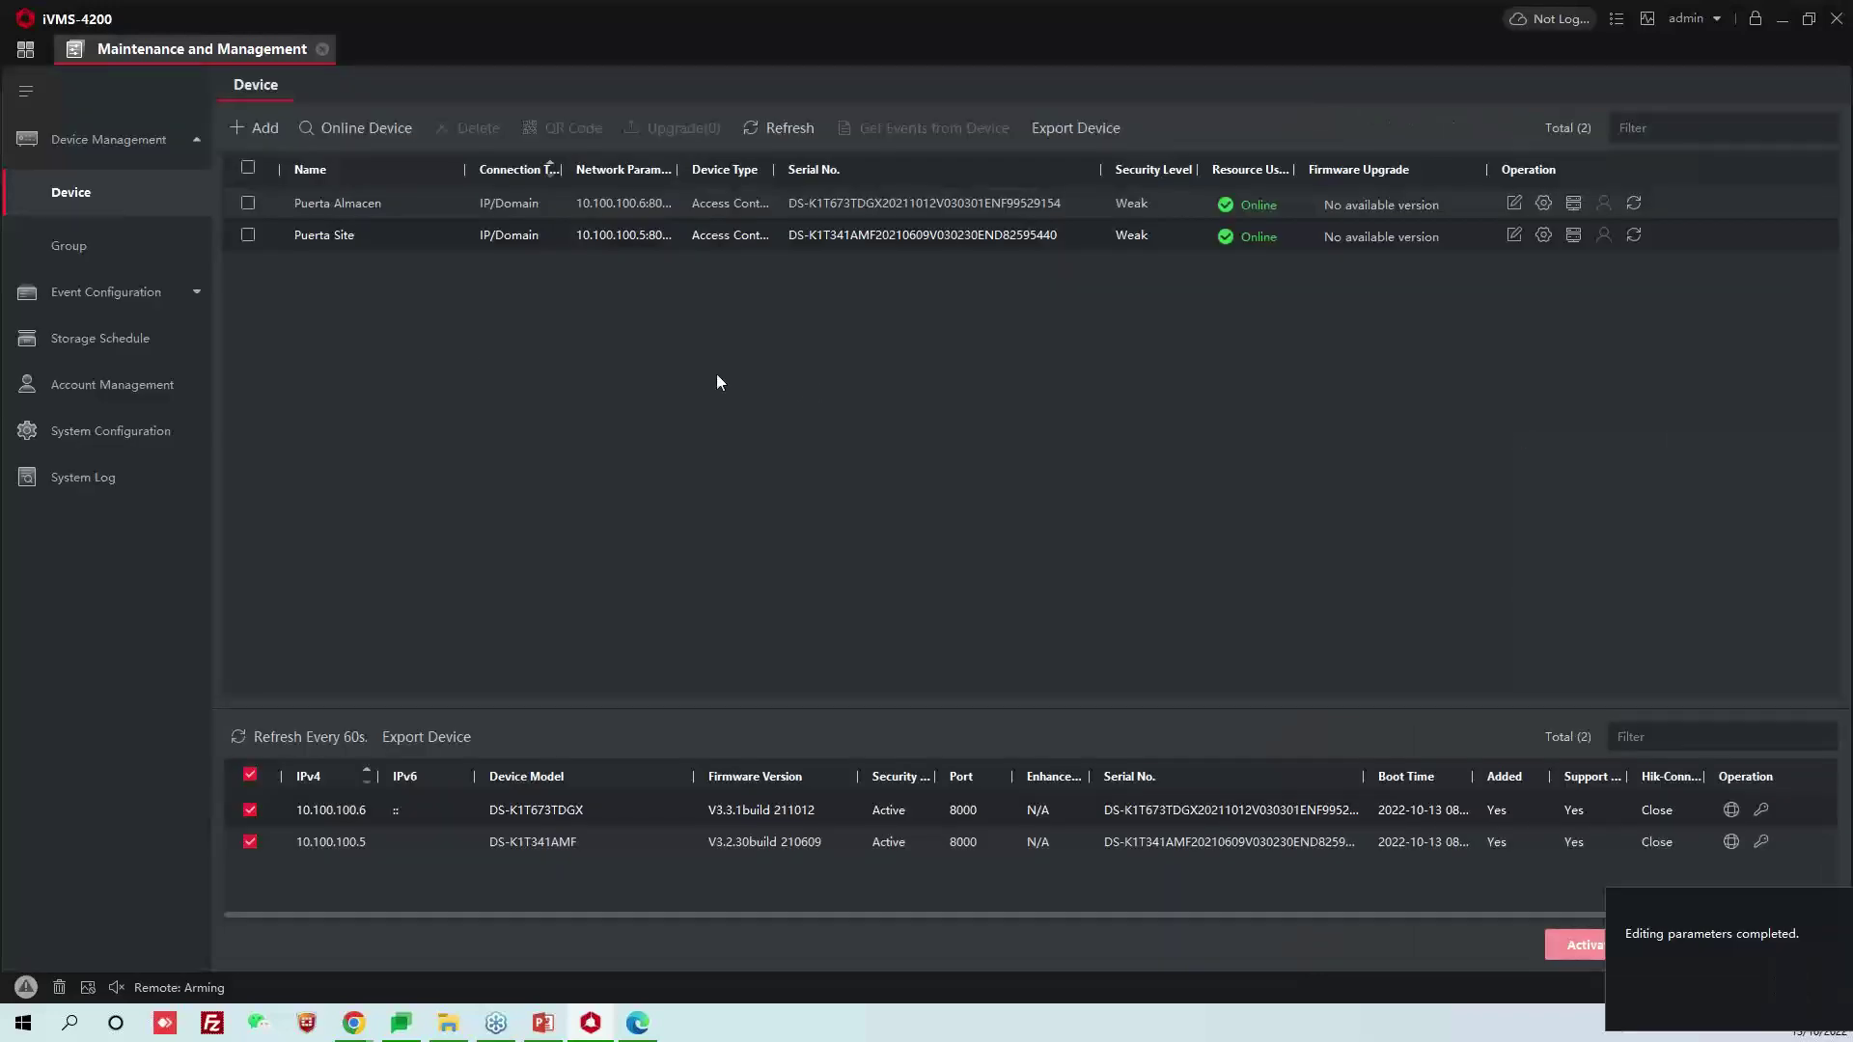
{"action": "left_click", "coordinate": [251, 205]}
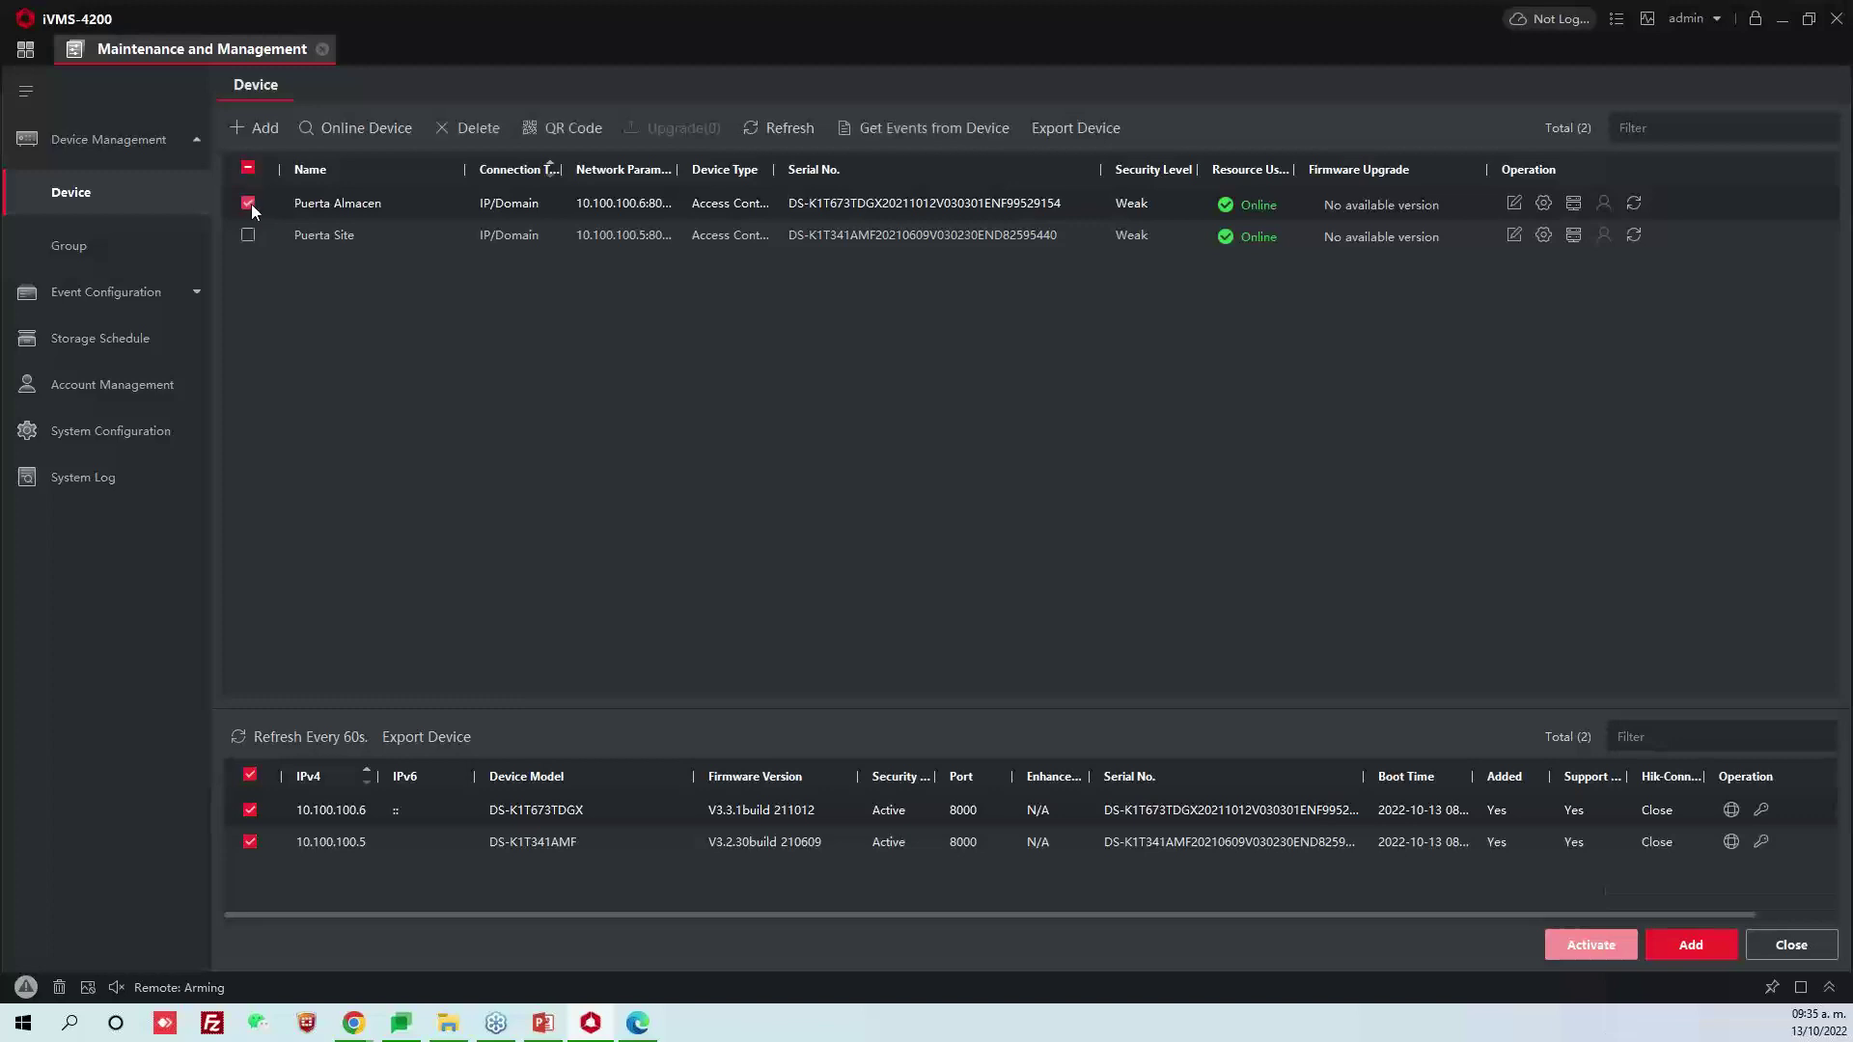
{"action": "left_click", "coordinate": [251, 204]}
{"action": "double_click", "coordinate": [253, 233]}
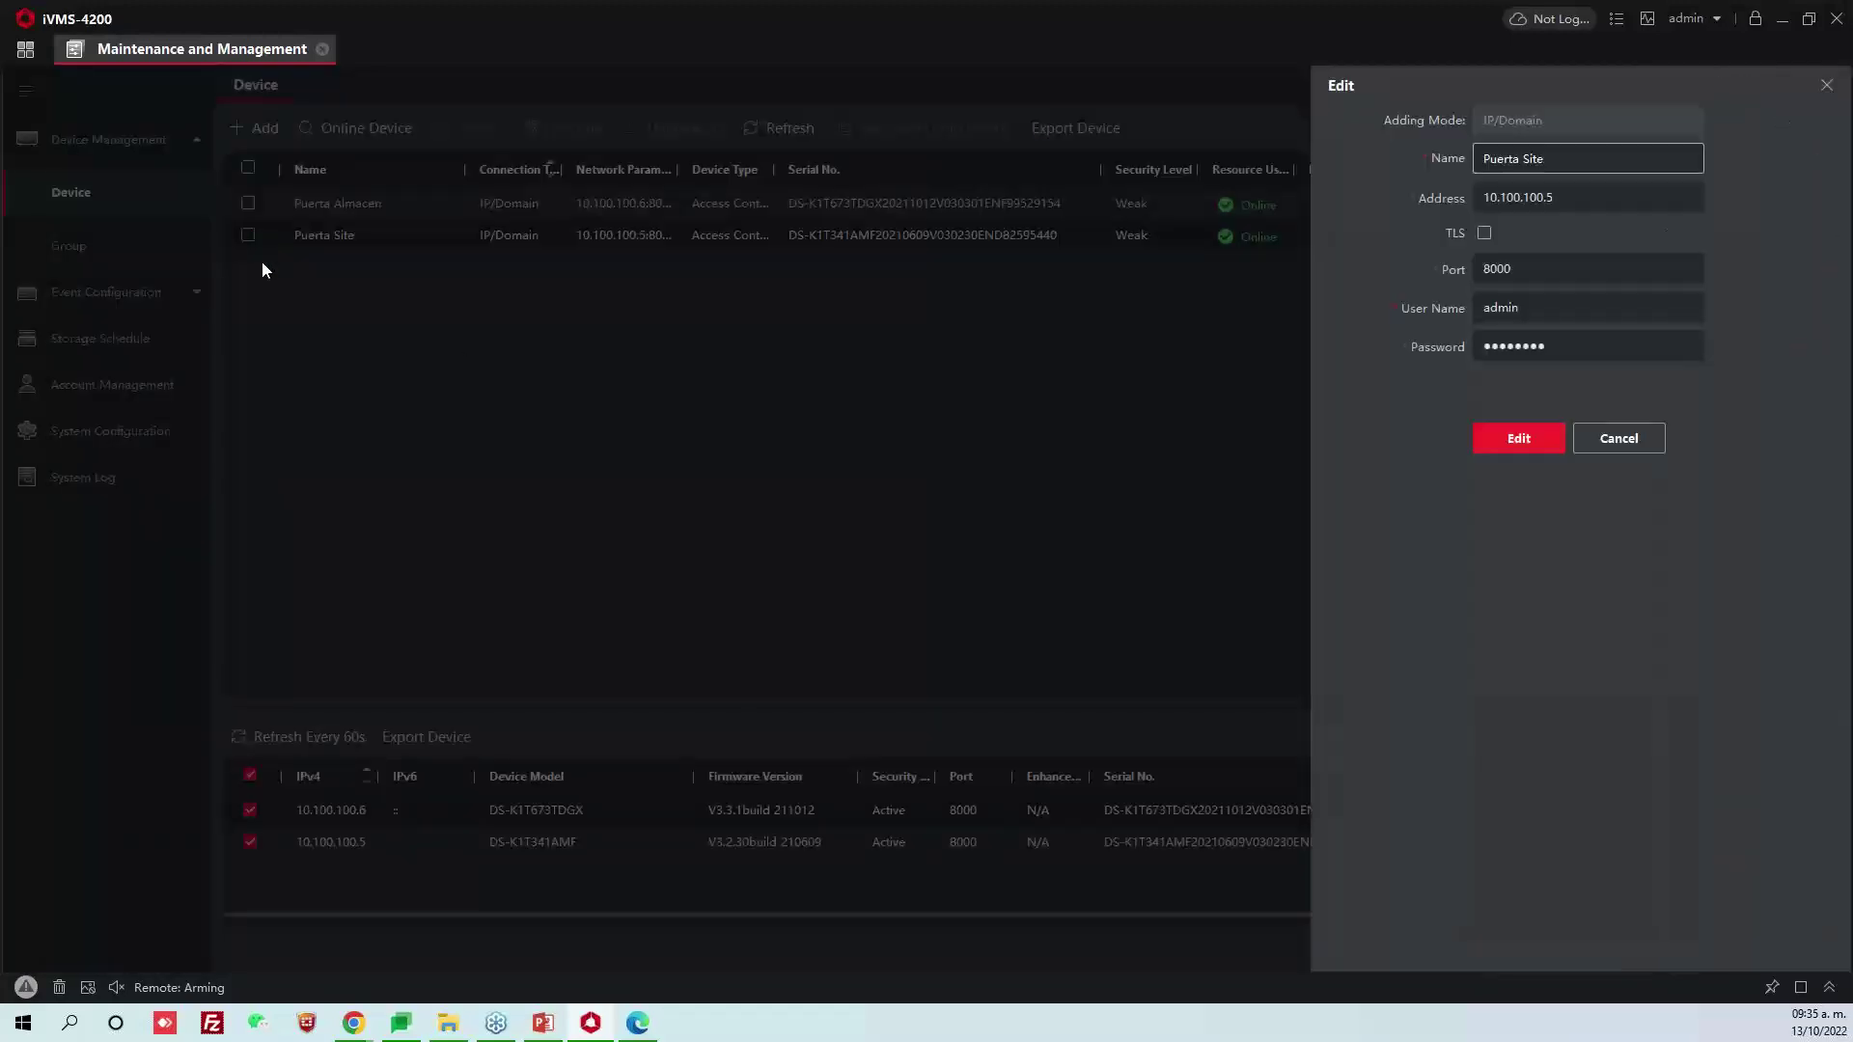
{"action": "left_click", "coordinate": [1520, 435]}
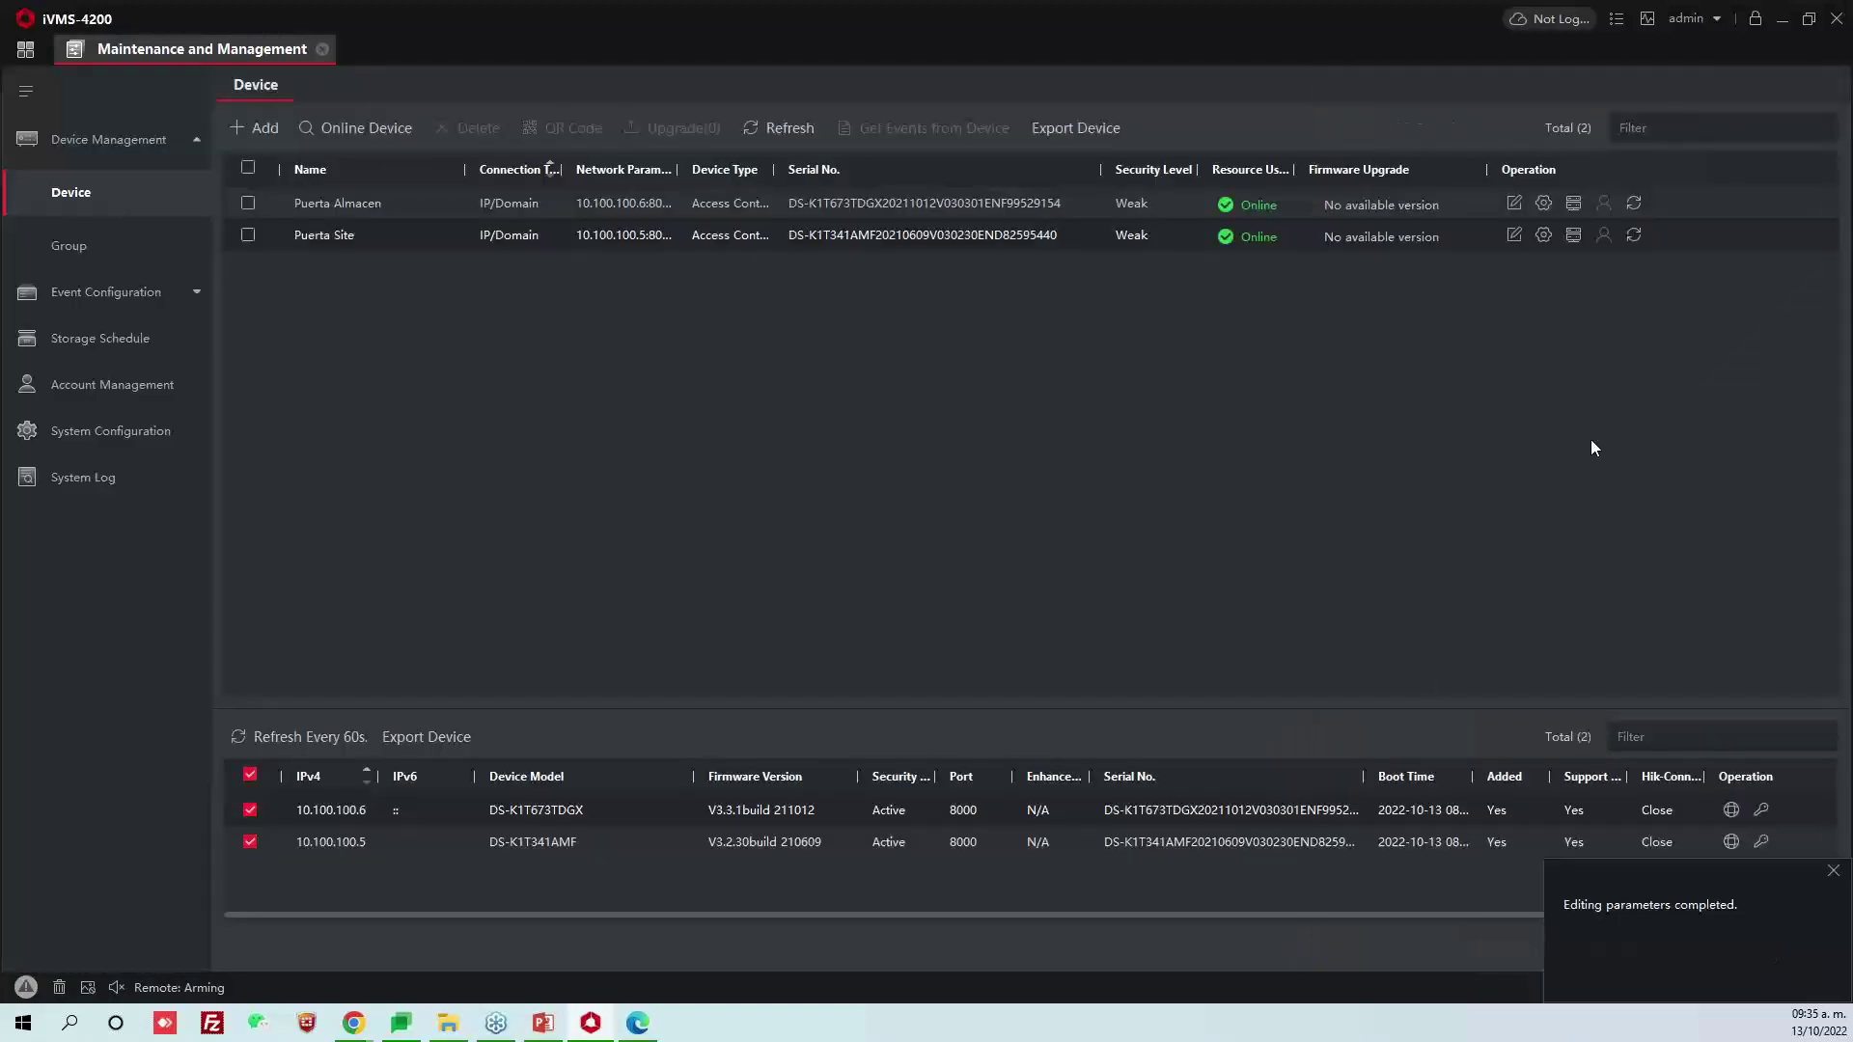
Rename the 10.100.100.6 device group to Puerta Almacen
{"action": "left_click", "coordinate": [118, 239]}
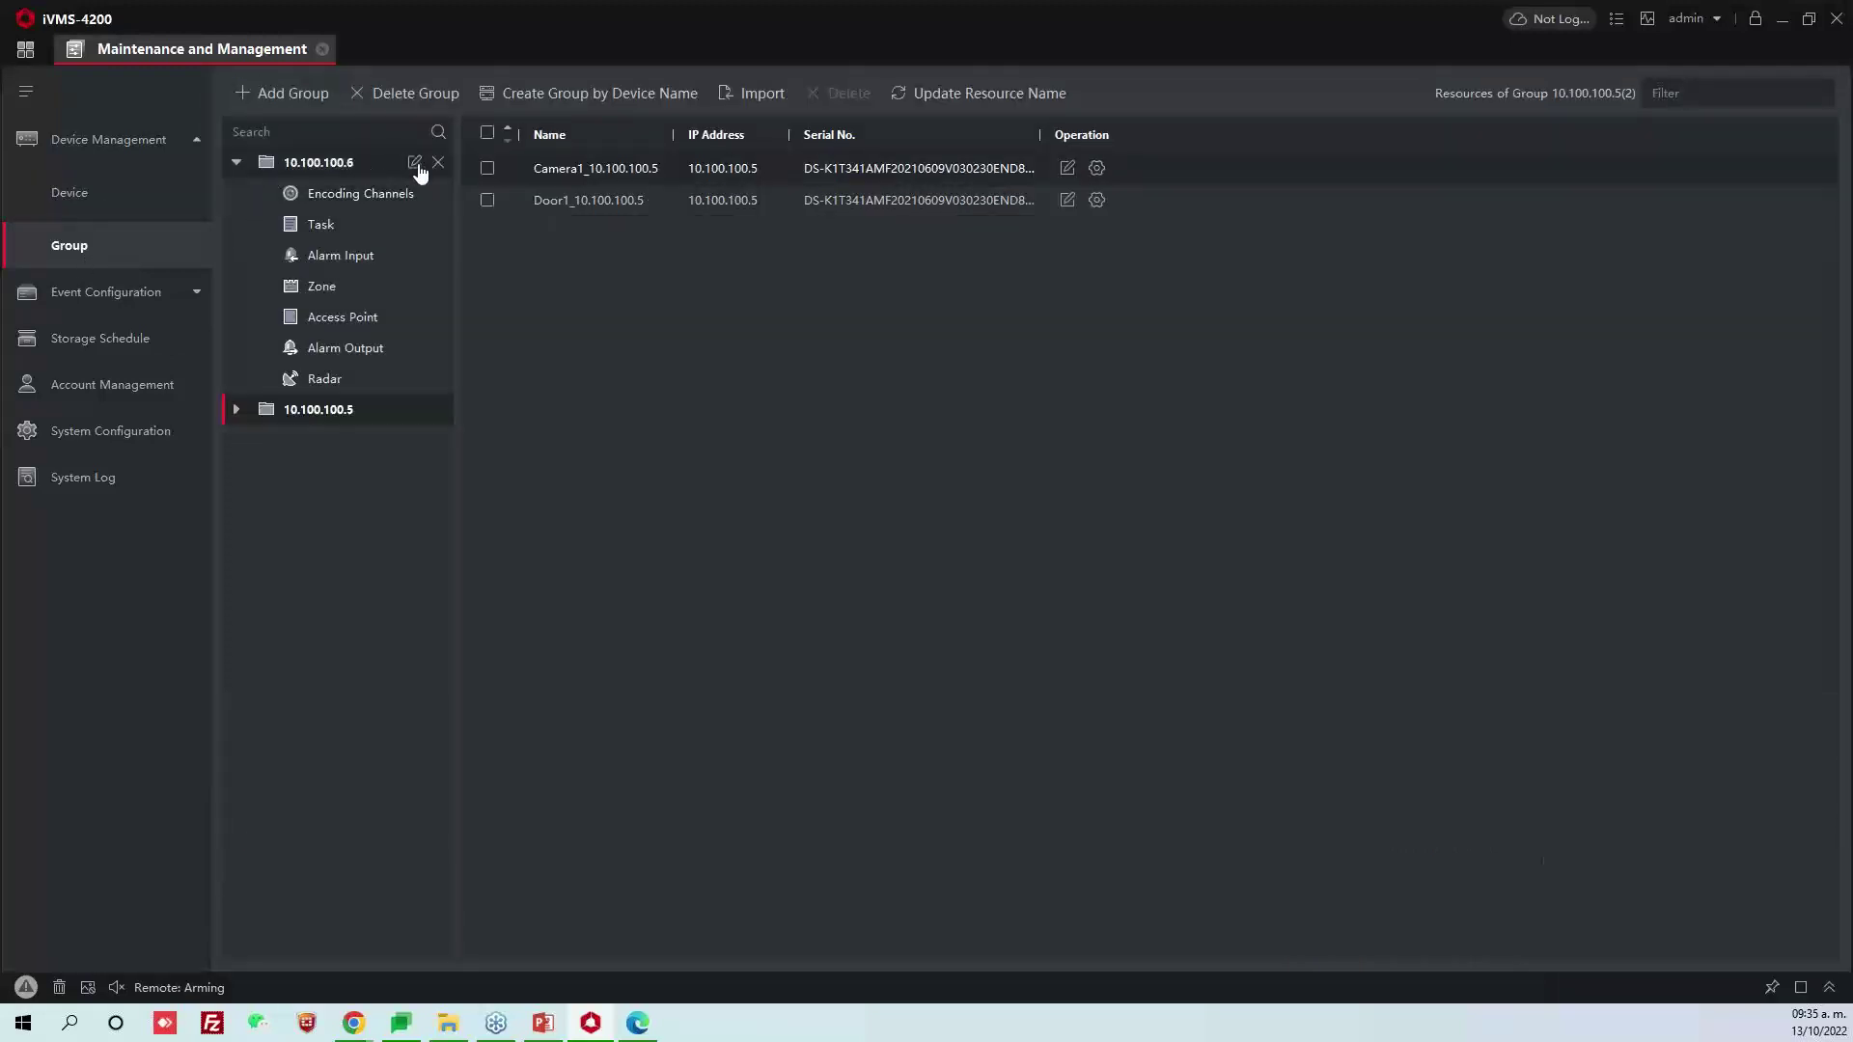
{"action": "left_click", "coordinate": [414, 162]}
{"action": "type", "text": "Puer"}
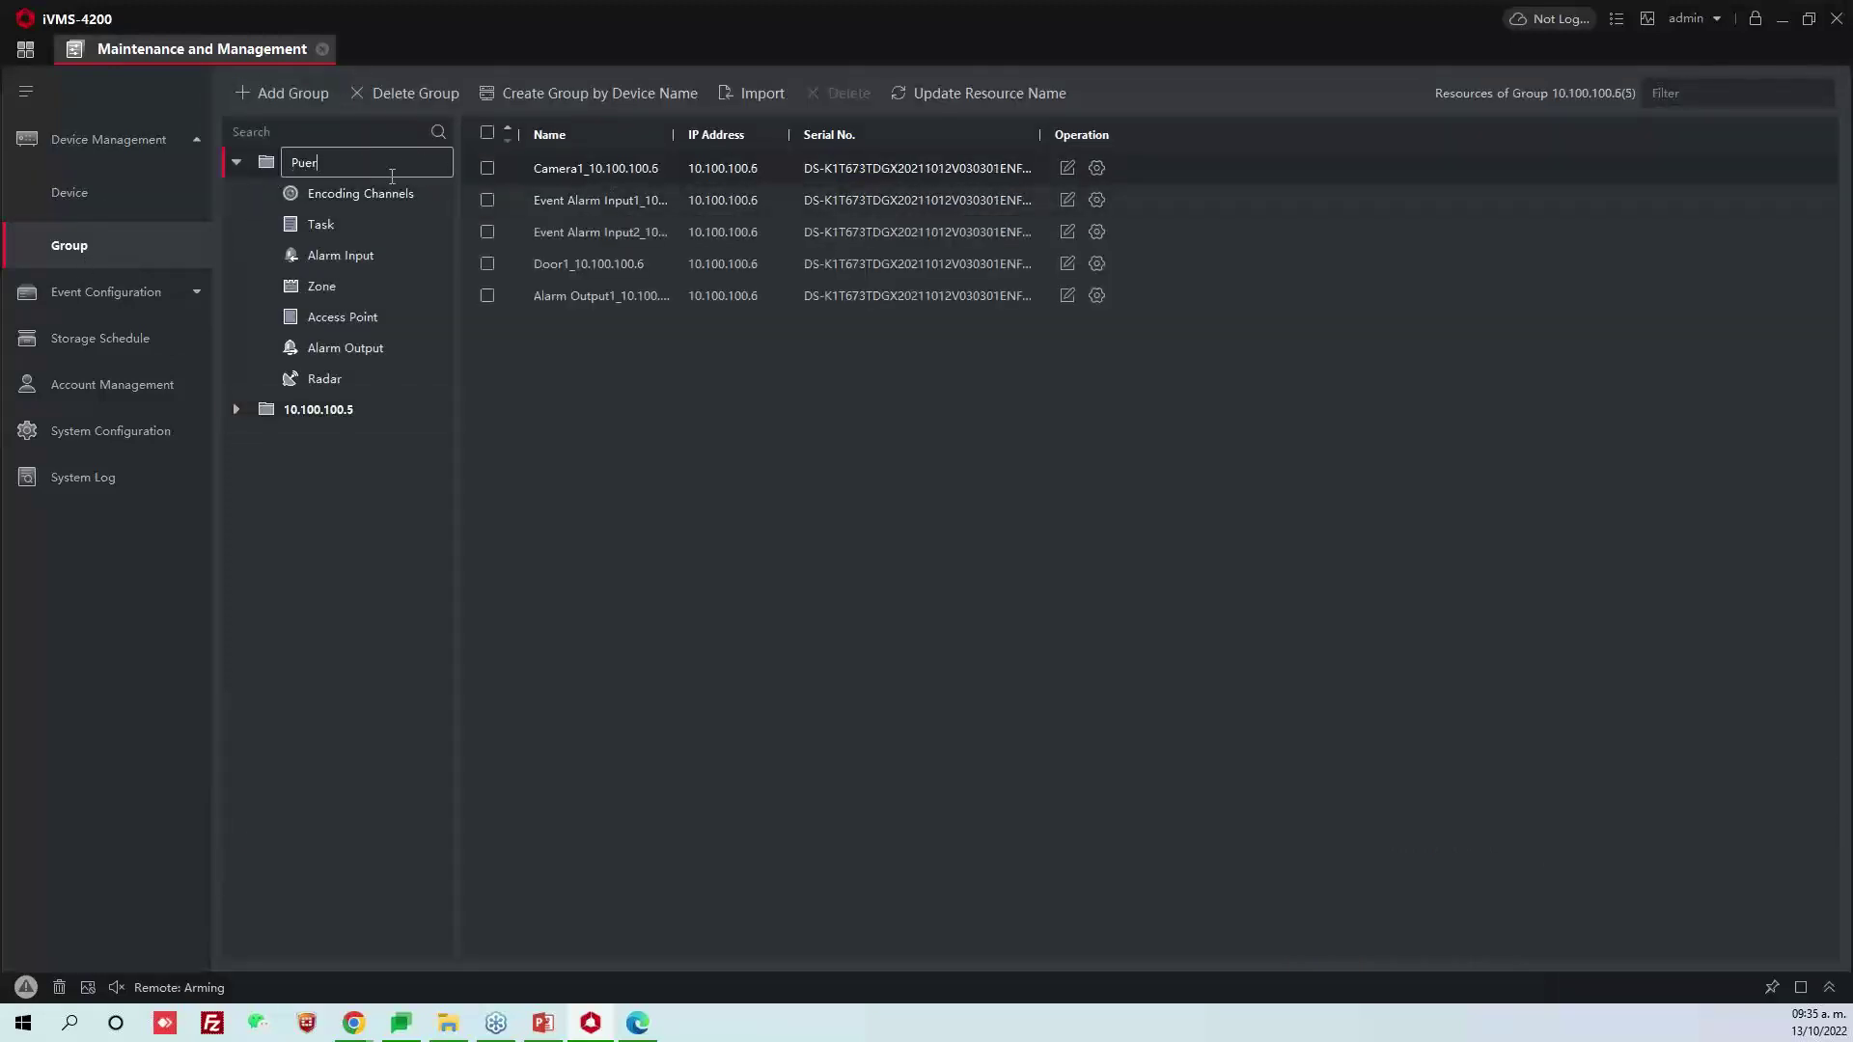
{"action": "type", "text": "ta Almacen"}
{"action": "key", "text": "Return"}
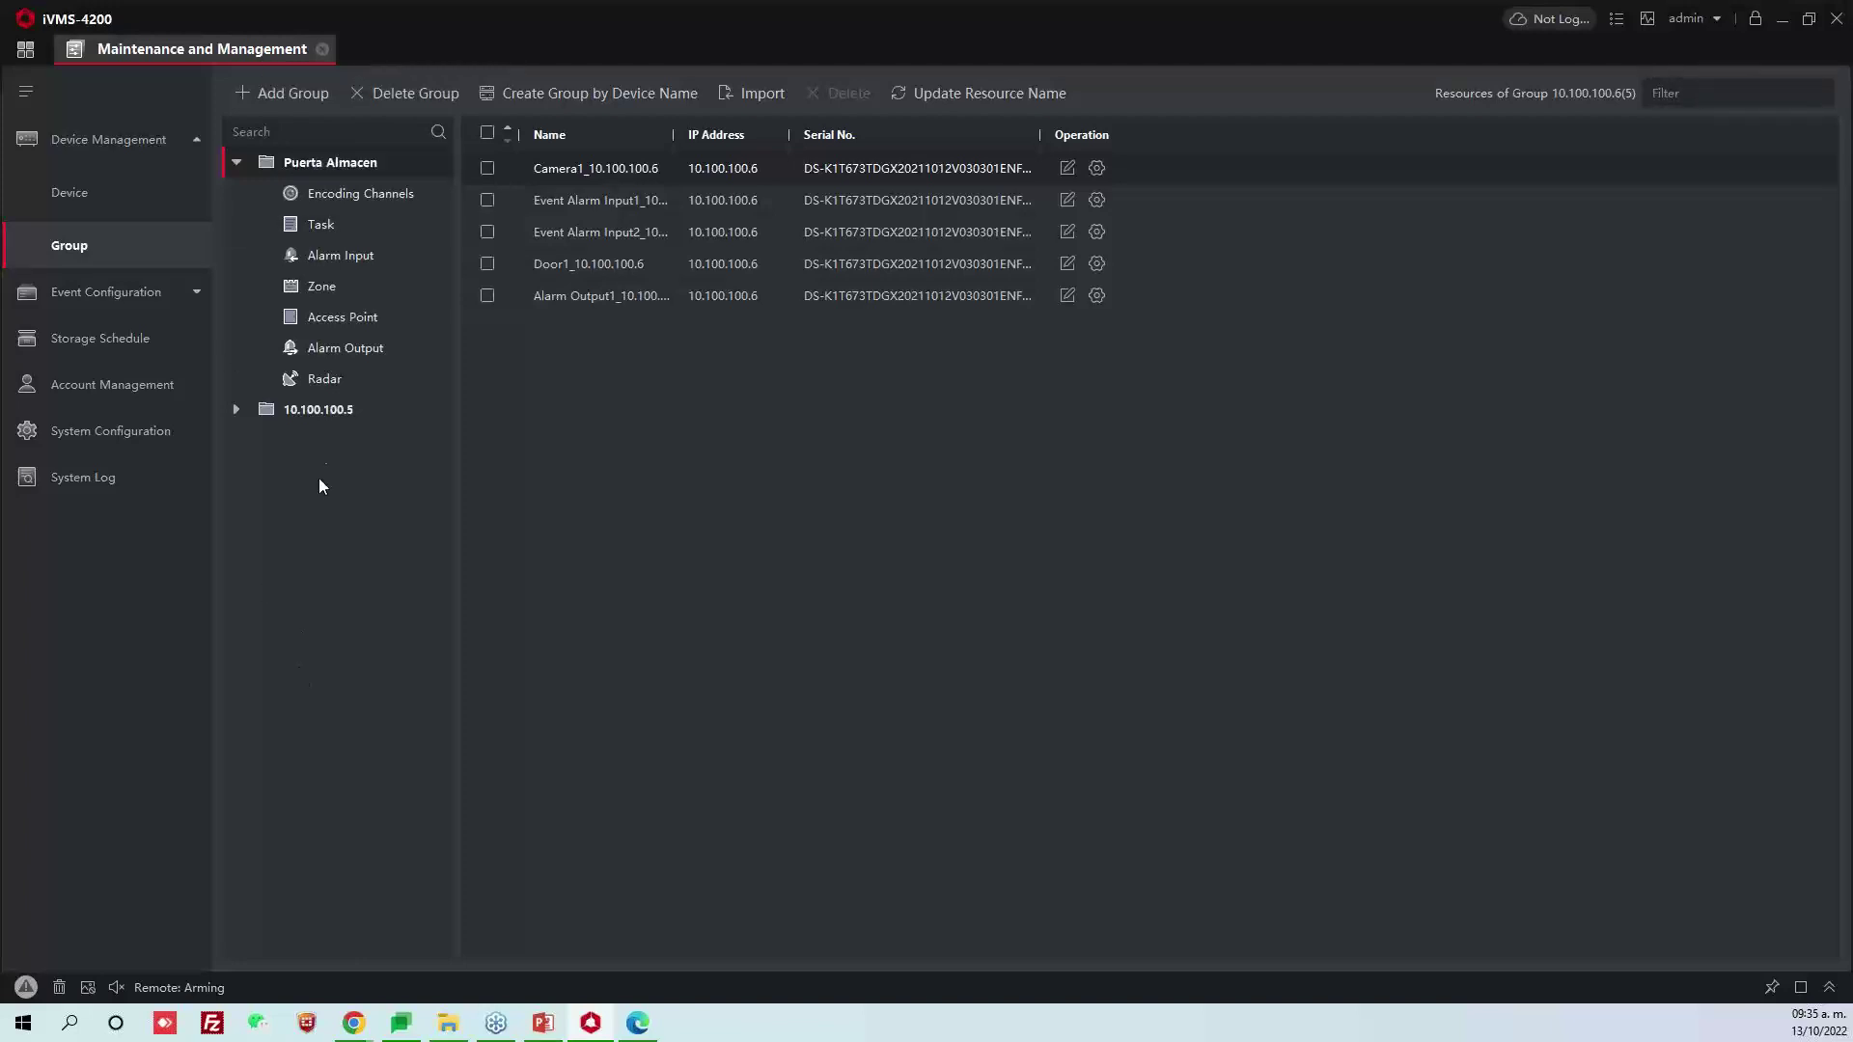
Rename the 10.100.100.5 device group to Puerta Site and collapse the groups
{"action": "left_click", "coordinate": [414, 409]}
{"action": "type", "text": "Pue"}
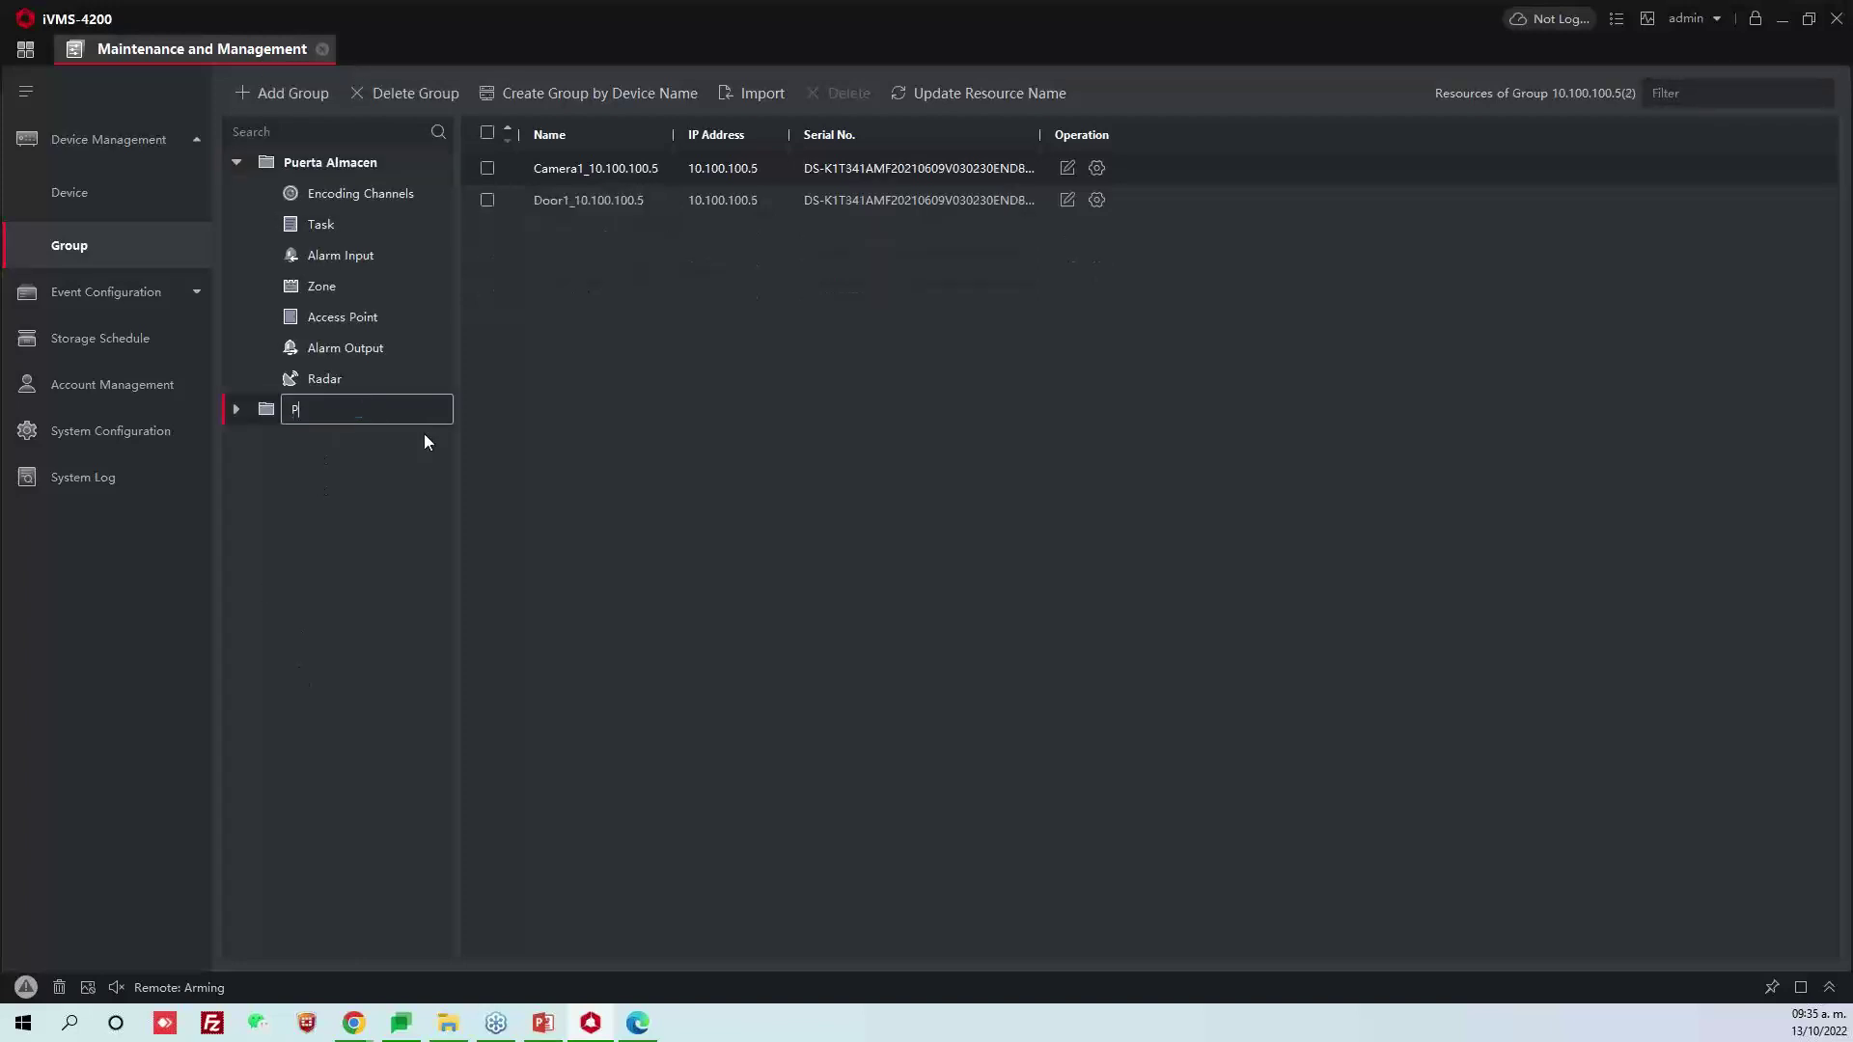
{"action": "key", "text": "BackSpace"}
{"action": "key", "text": "BackSpace"}
{"action": "type", "text": "uerta Site"}
{"action": "key", "text": "Return"}
{"action": "left_click", "coordinate": [235, 164]}
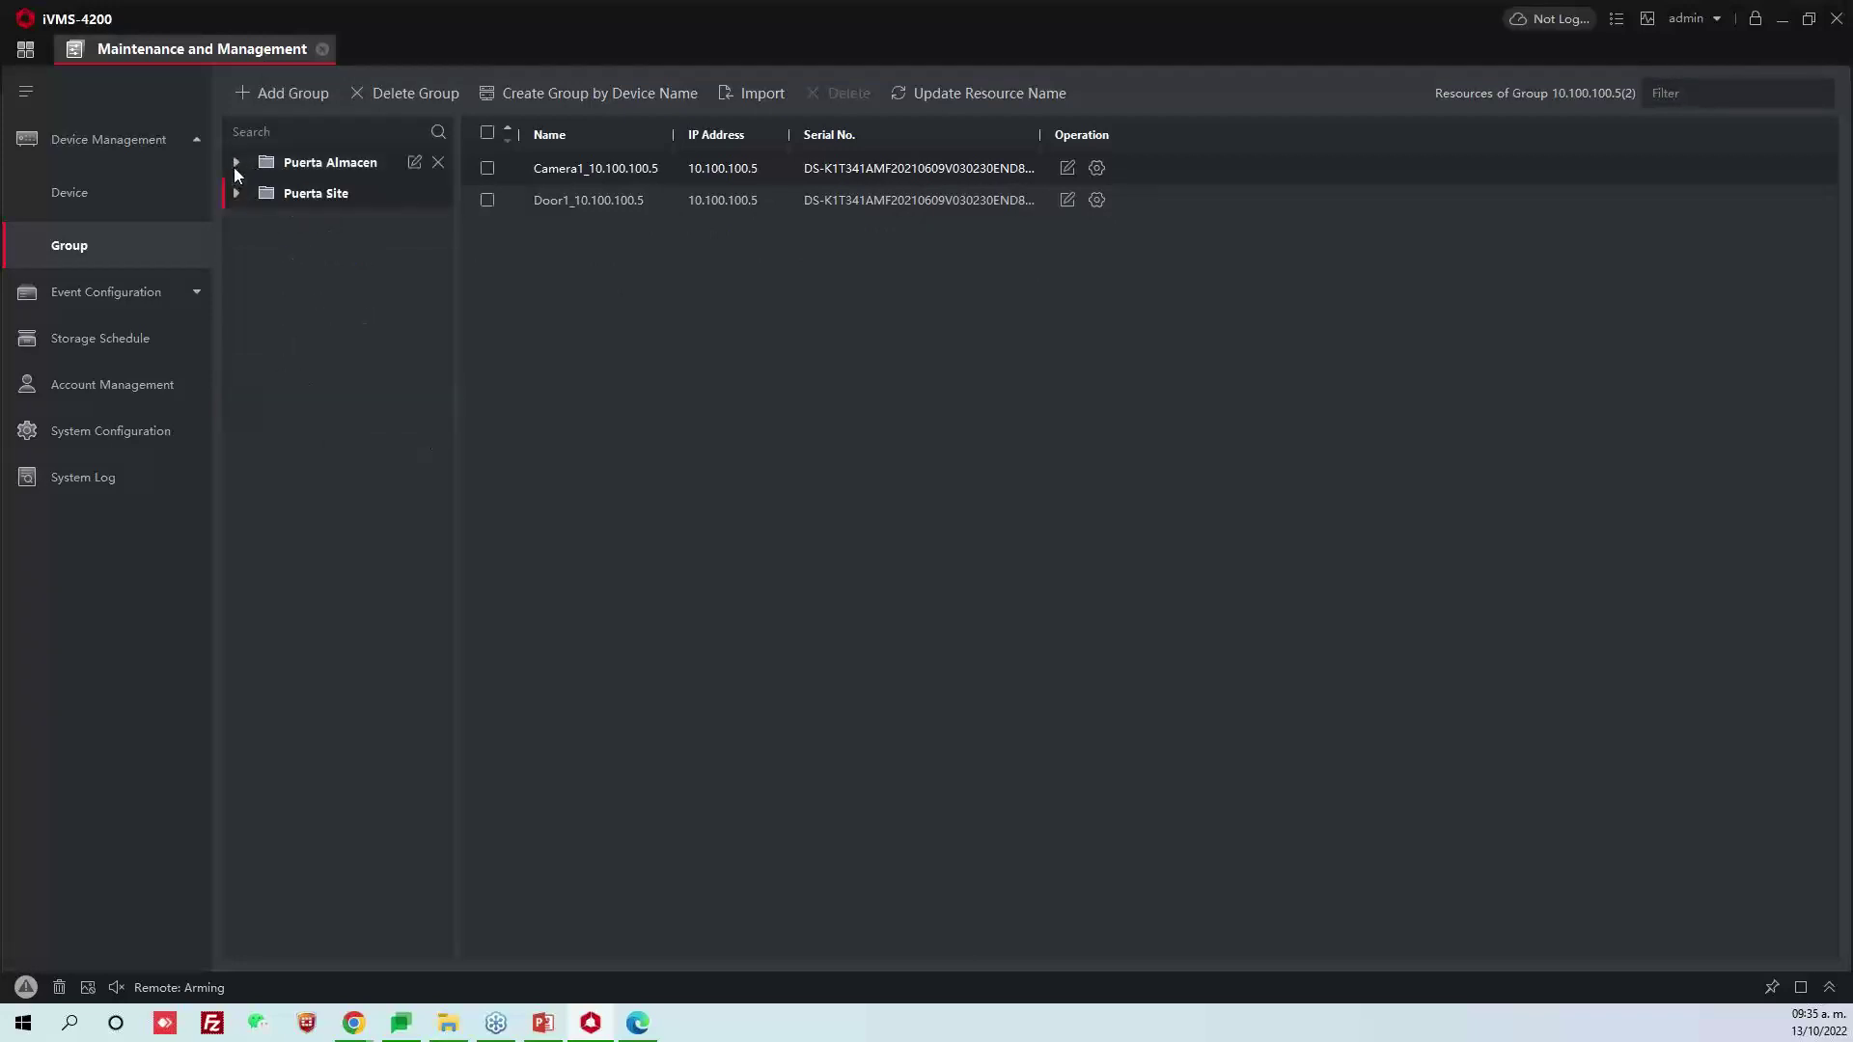
{"action": "left_click", "coordinate": [25, 49]}
Rename the Puerta Almacen group's door access point to Almacen
{"action": "left_click", "coordinate": [477, 415]}
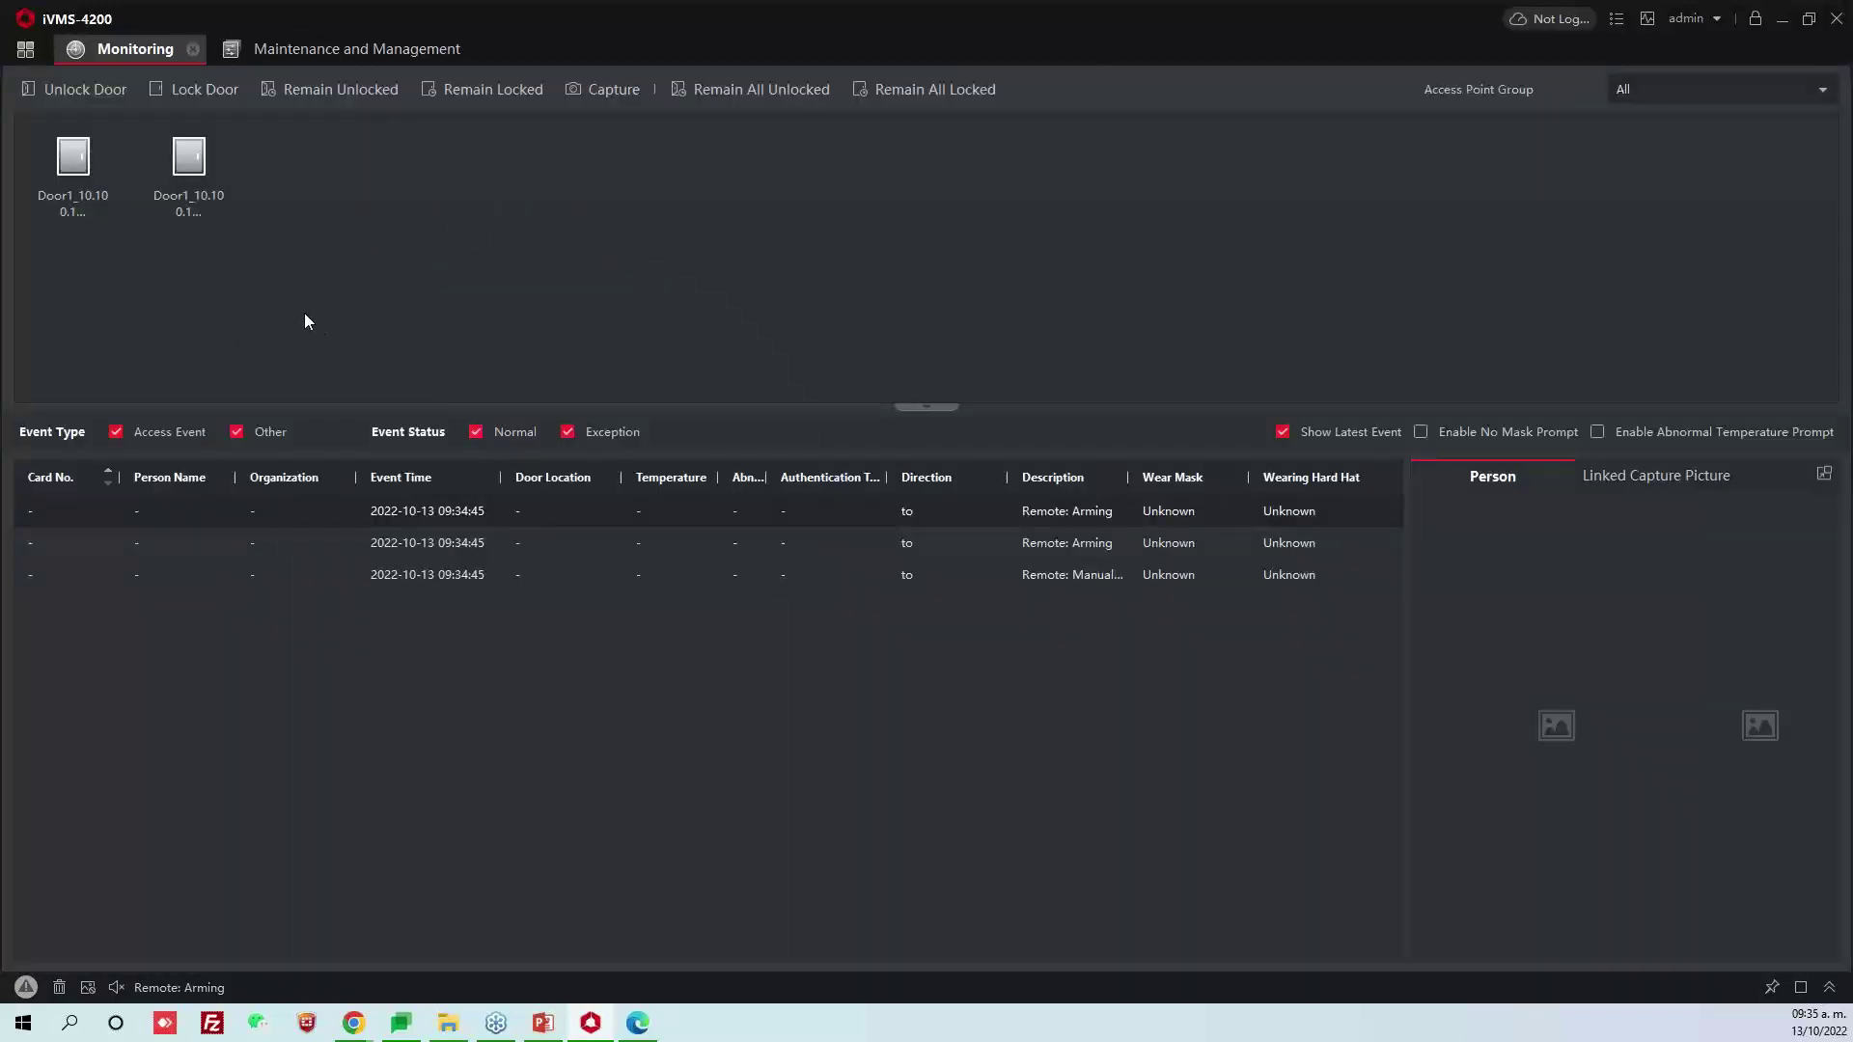
{"action": "left_click", "coordinate": [229, 48]}
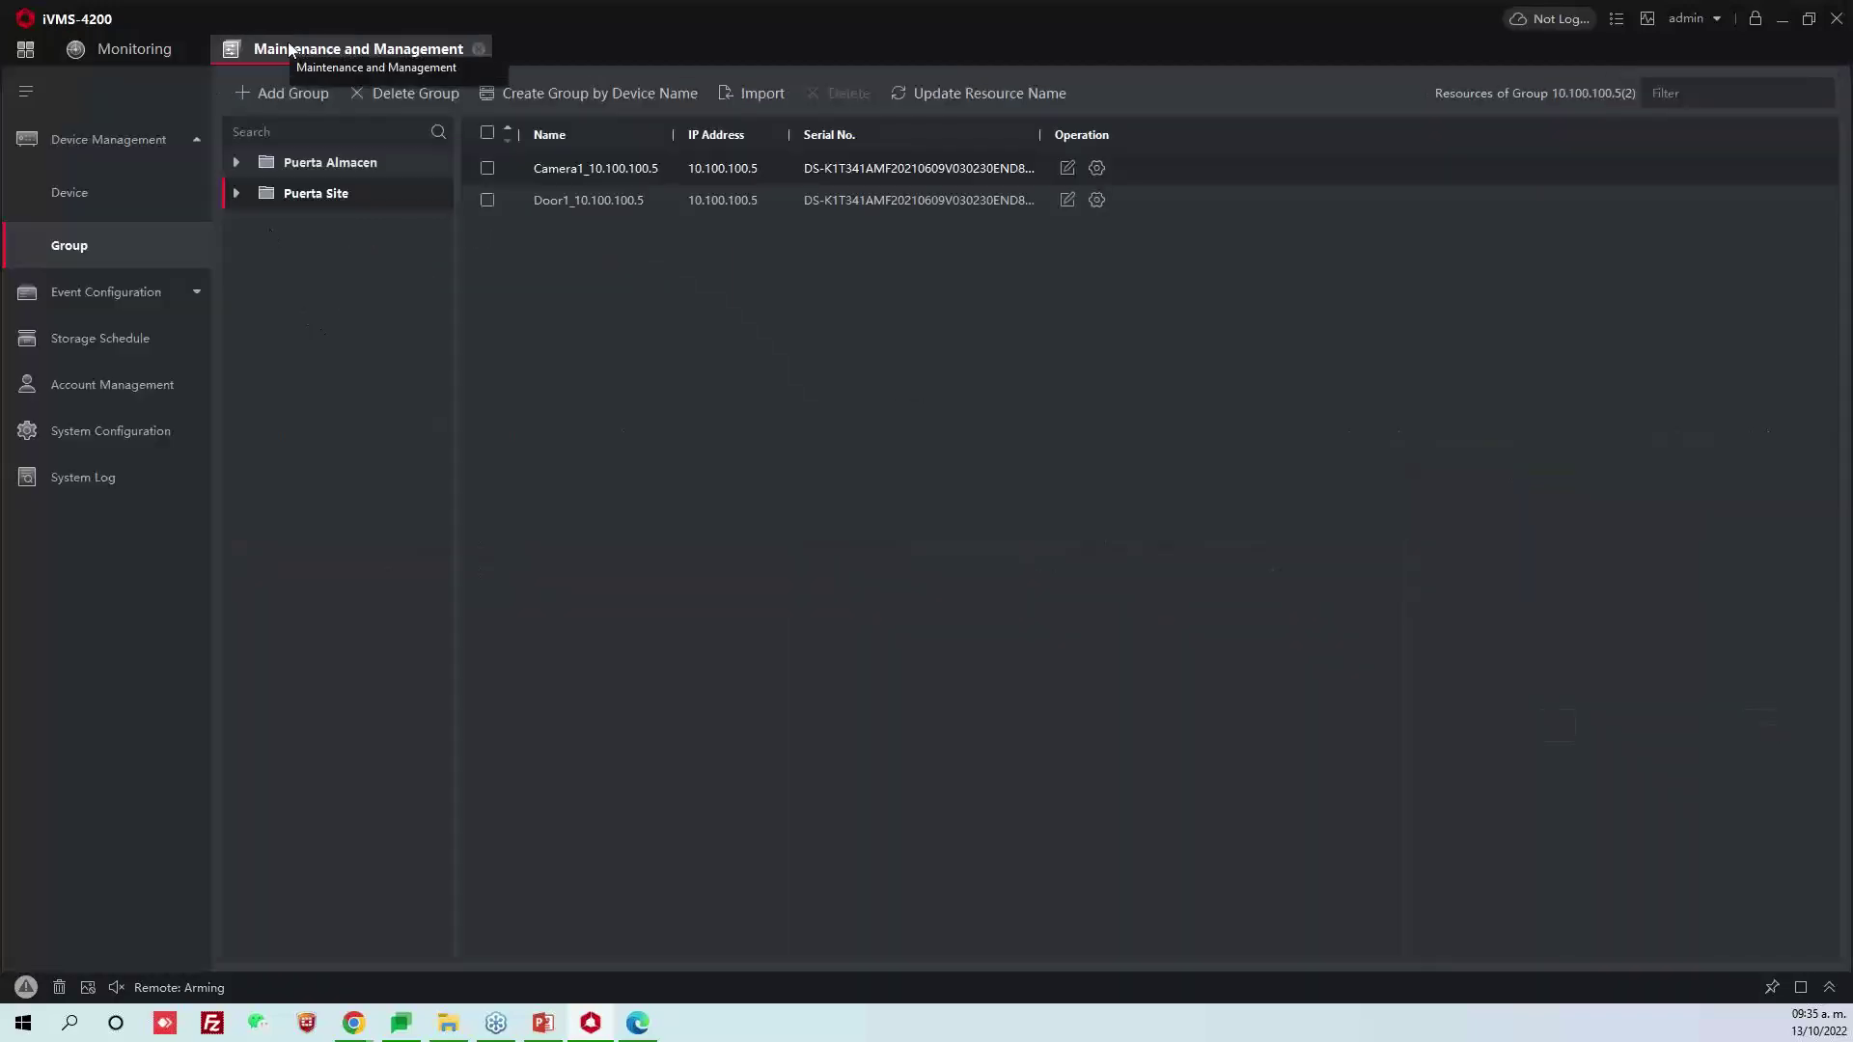
{"action": "left_click", "coordinate": [230, 164]}
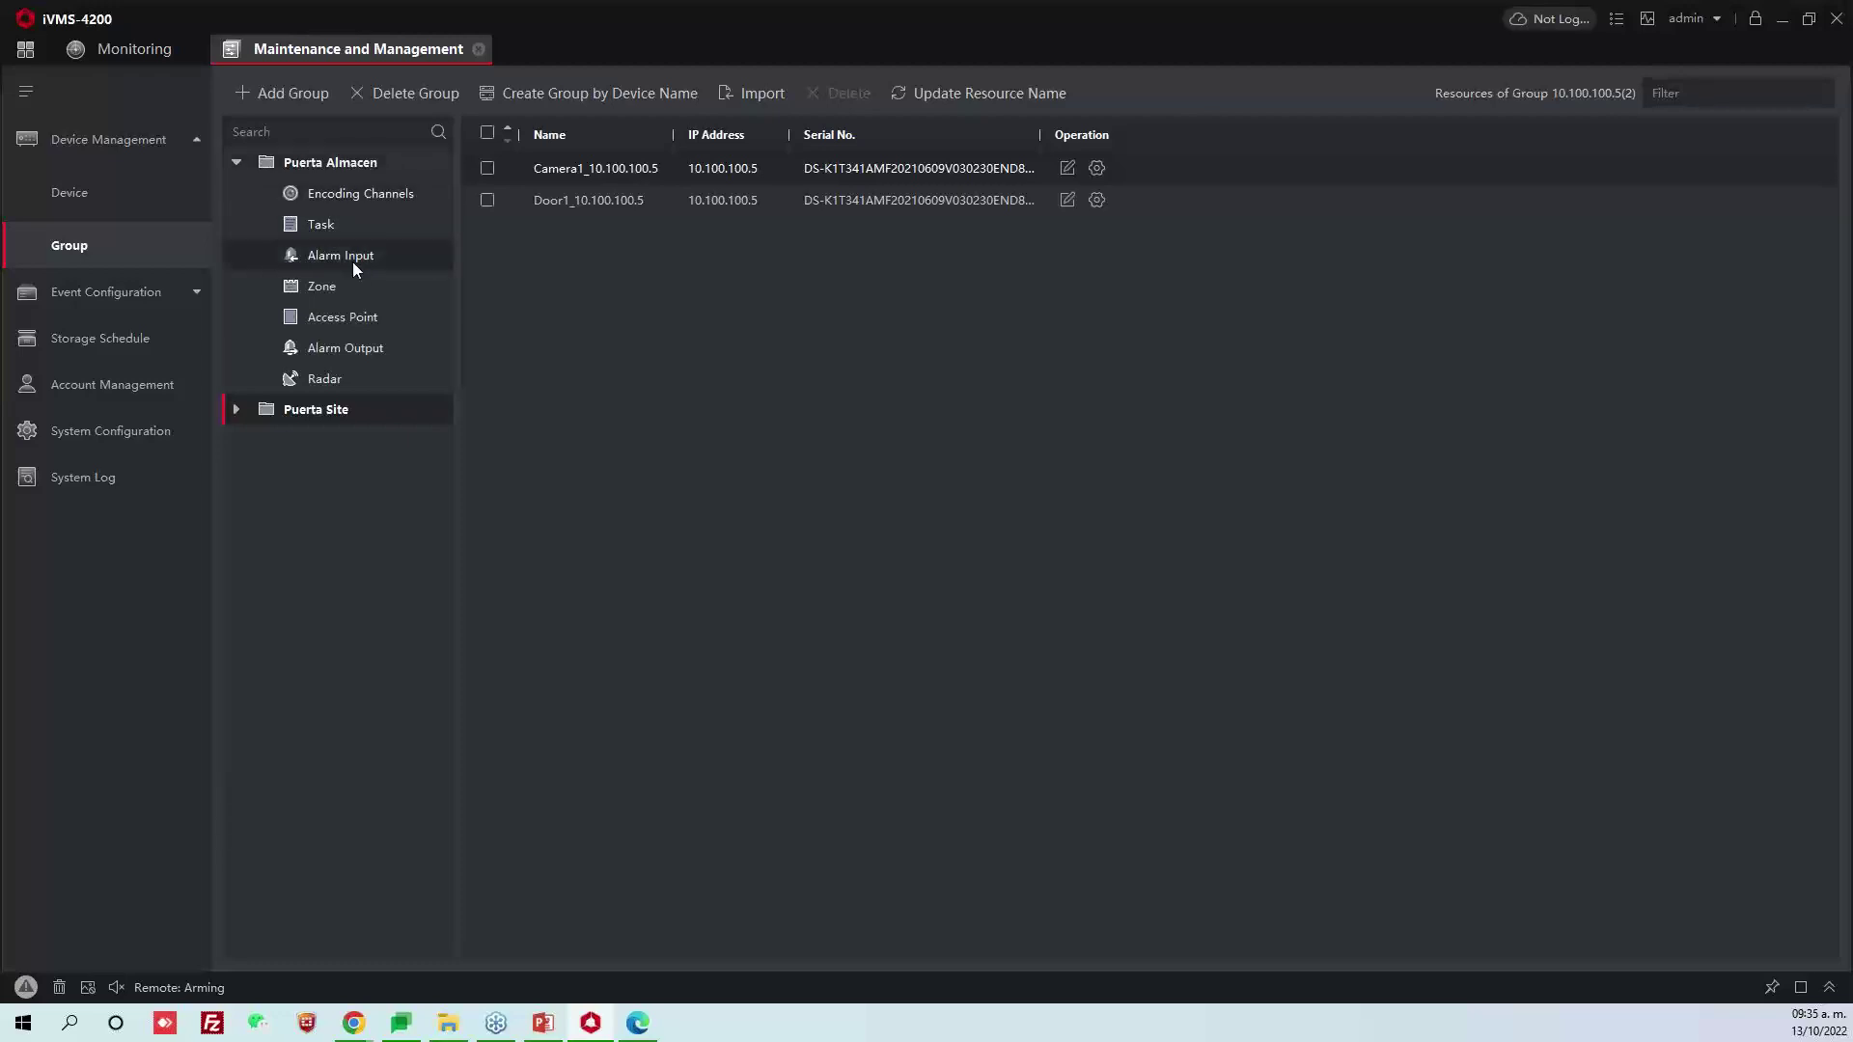
{"action": "left_click", "coordinate": [368, 310]}
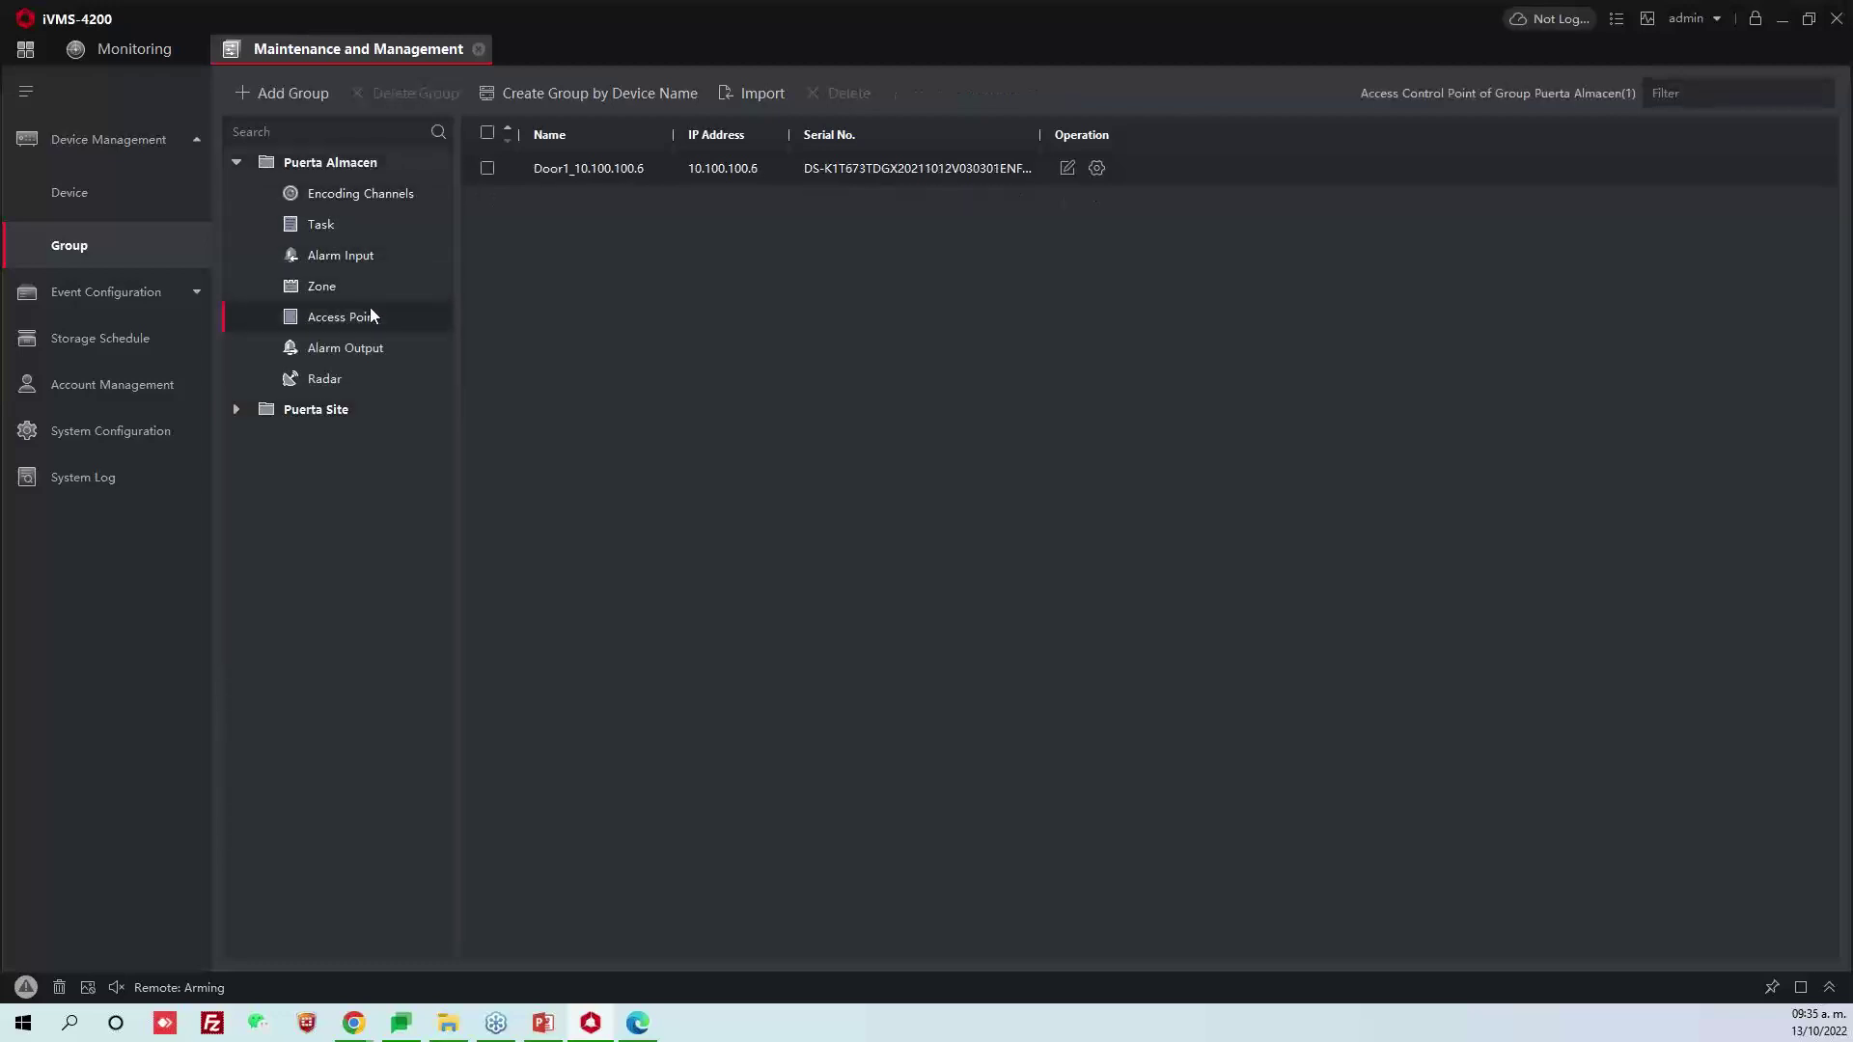
{"action": "double_click", "coordinate": [583, 170]}
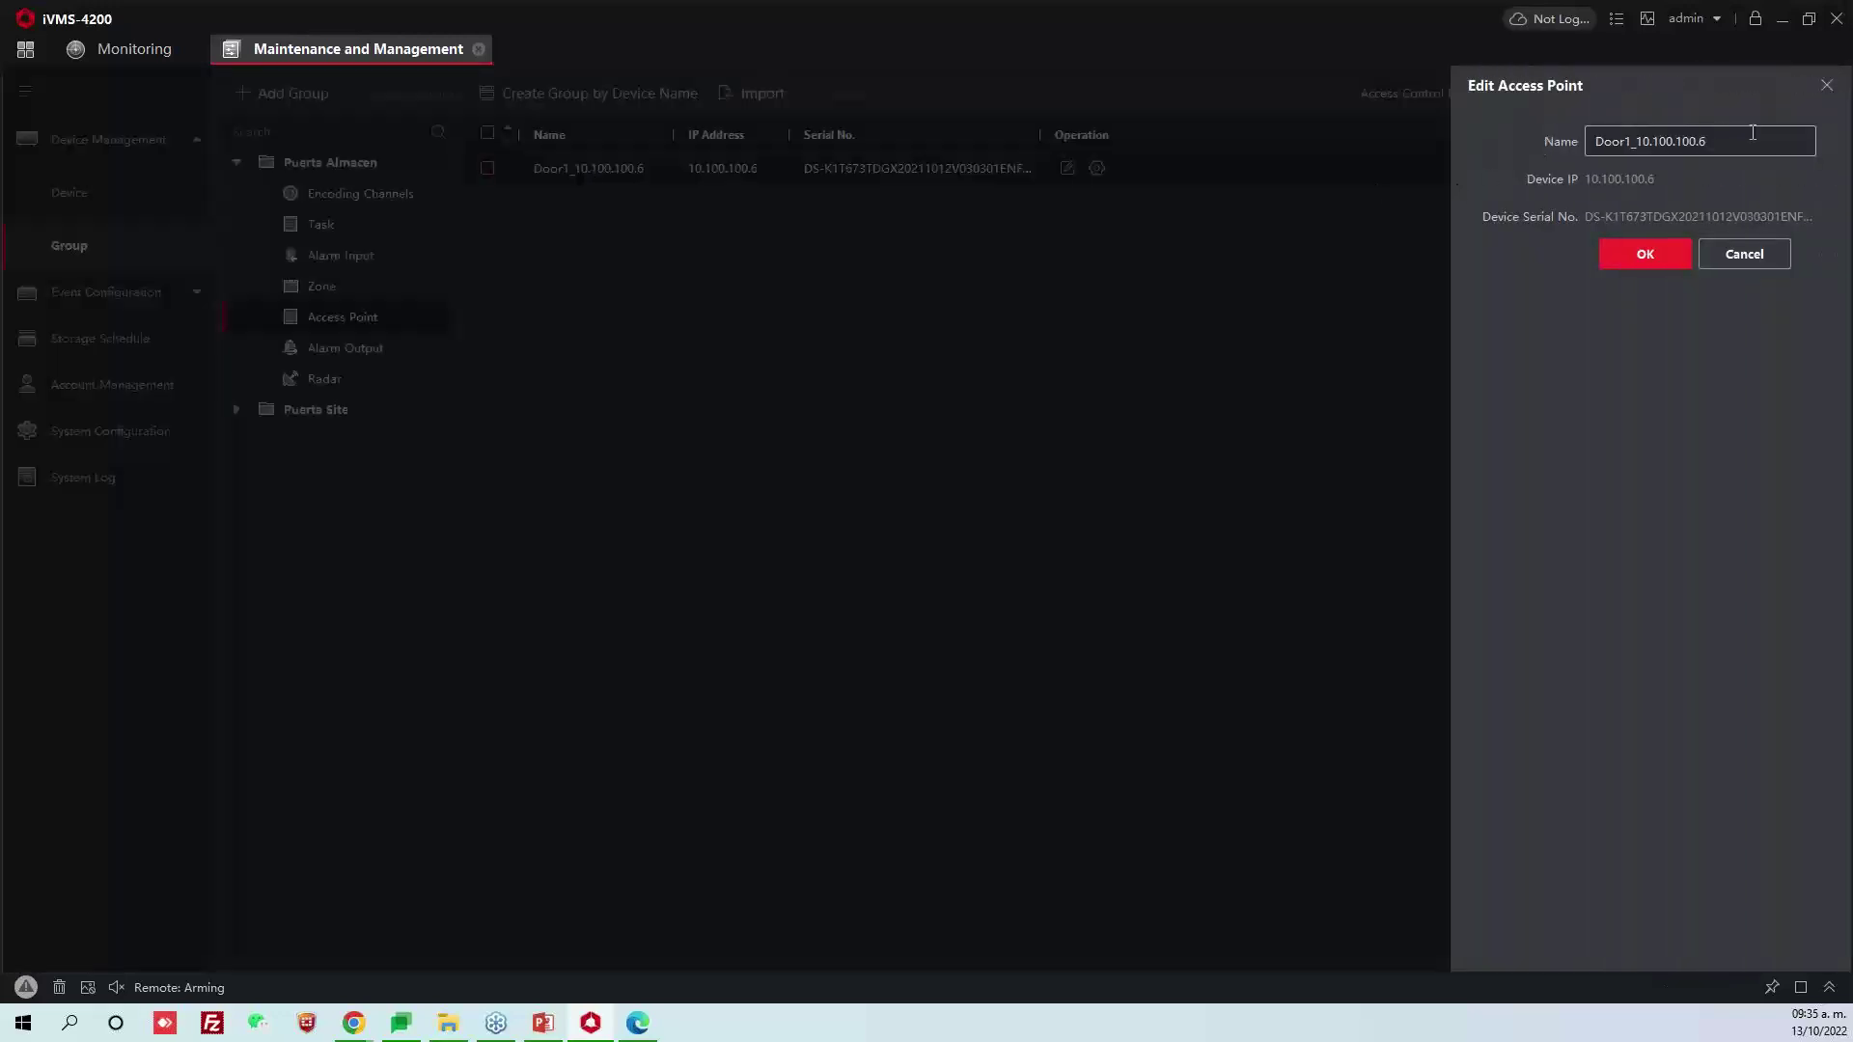
{"action": "left_click_drag", "start_coordinate": [1760, 144], "coordinate": [1492, 160]}
{"action": "type", "text": "Almacen"}
{"action": "left_click", "coordinate": [1631, 249]}
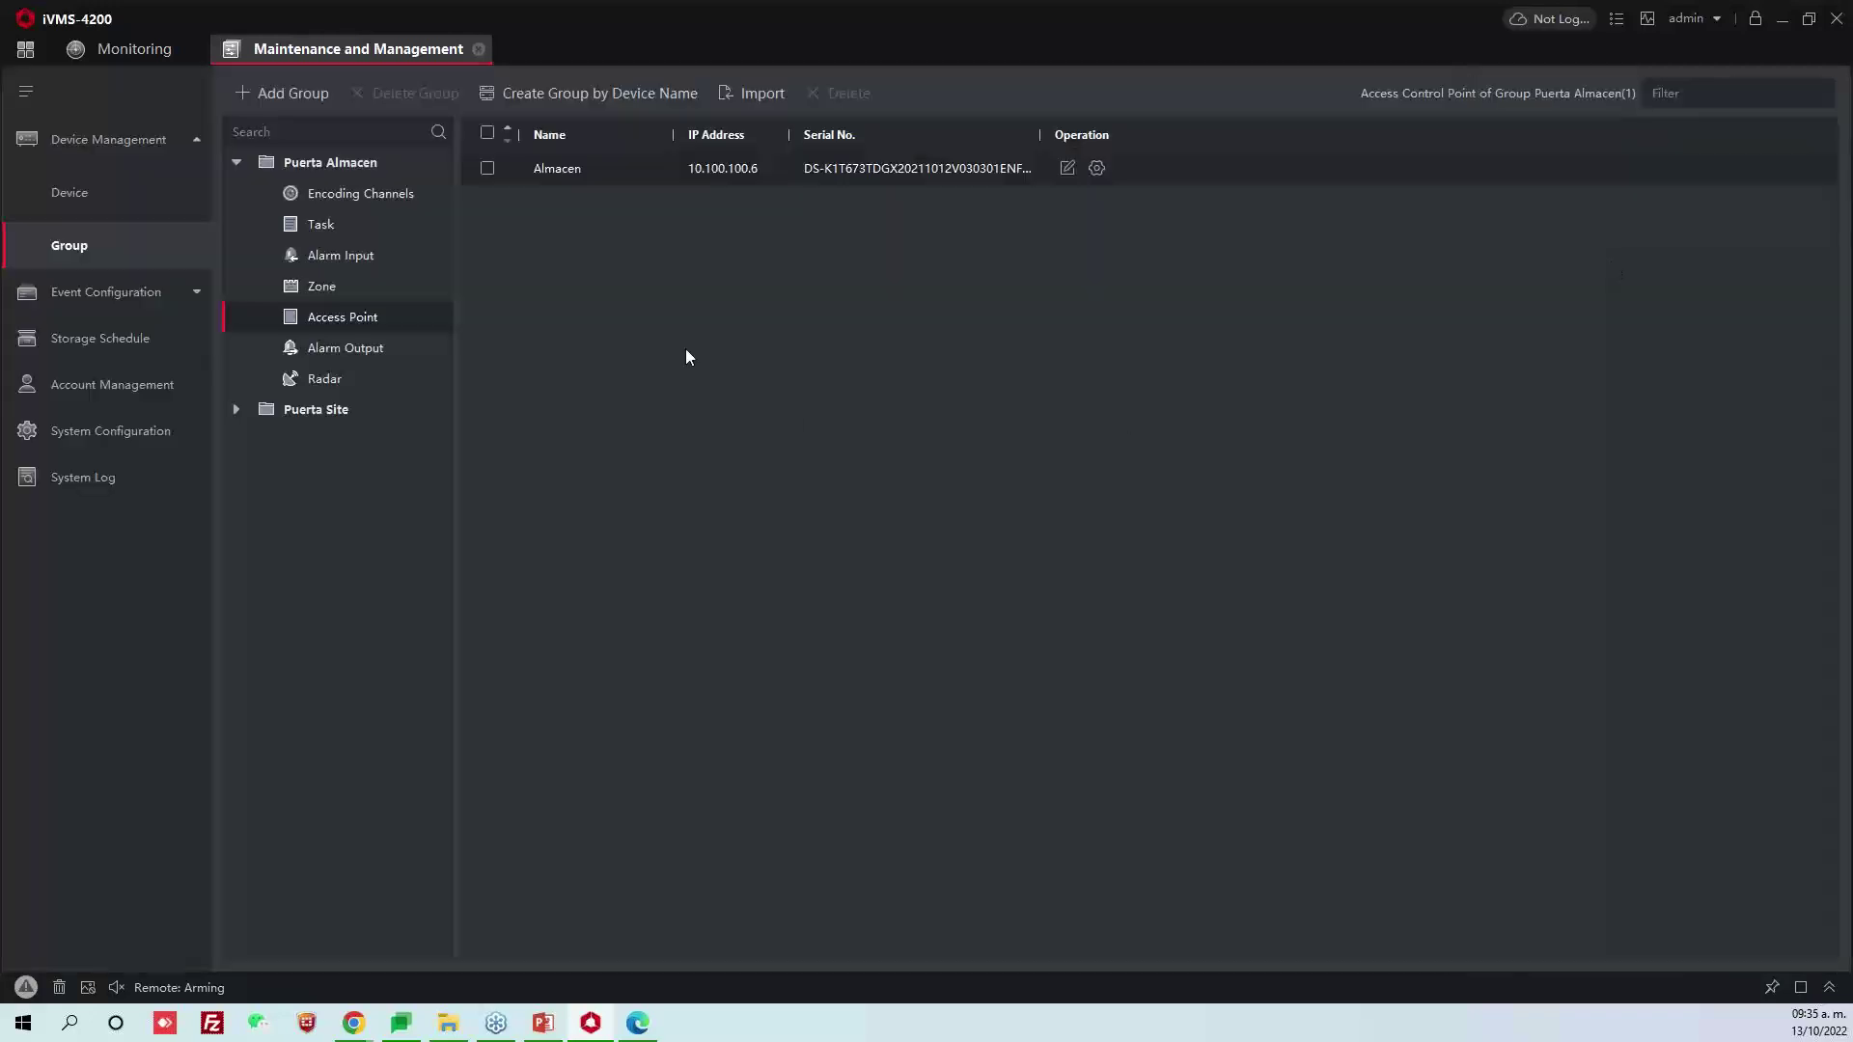
Rename the Puerta Site group's access point to Site and open the Monitoring view
{"action": "left_click", "coordinate": [232, 411]}
{"action": "left_click", "coordinate": [365, 563]}
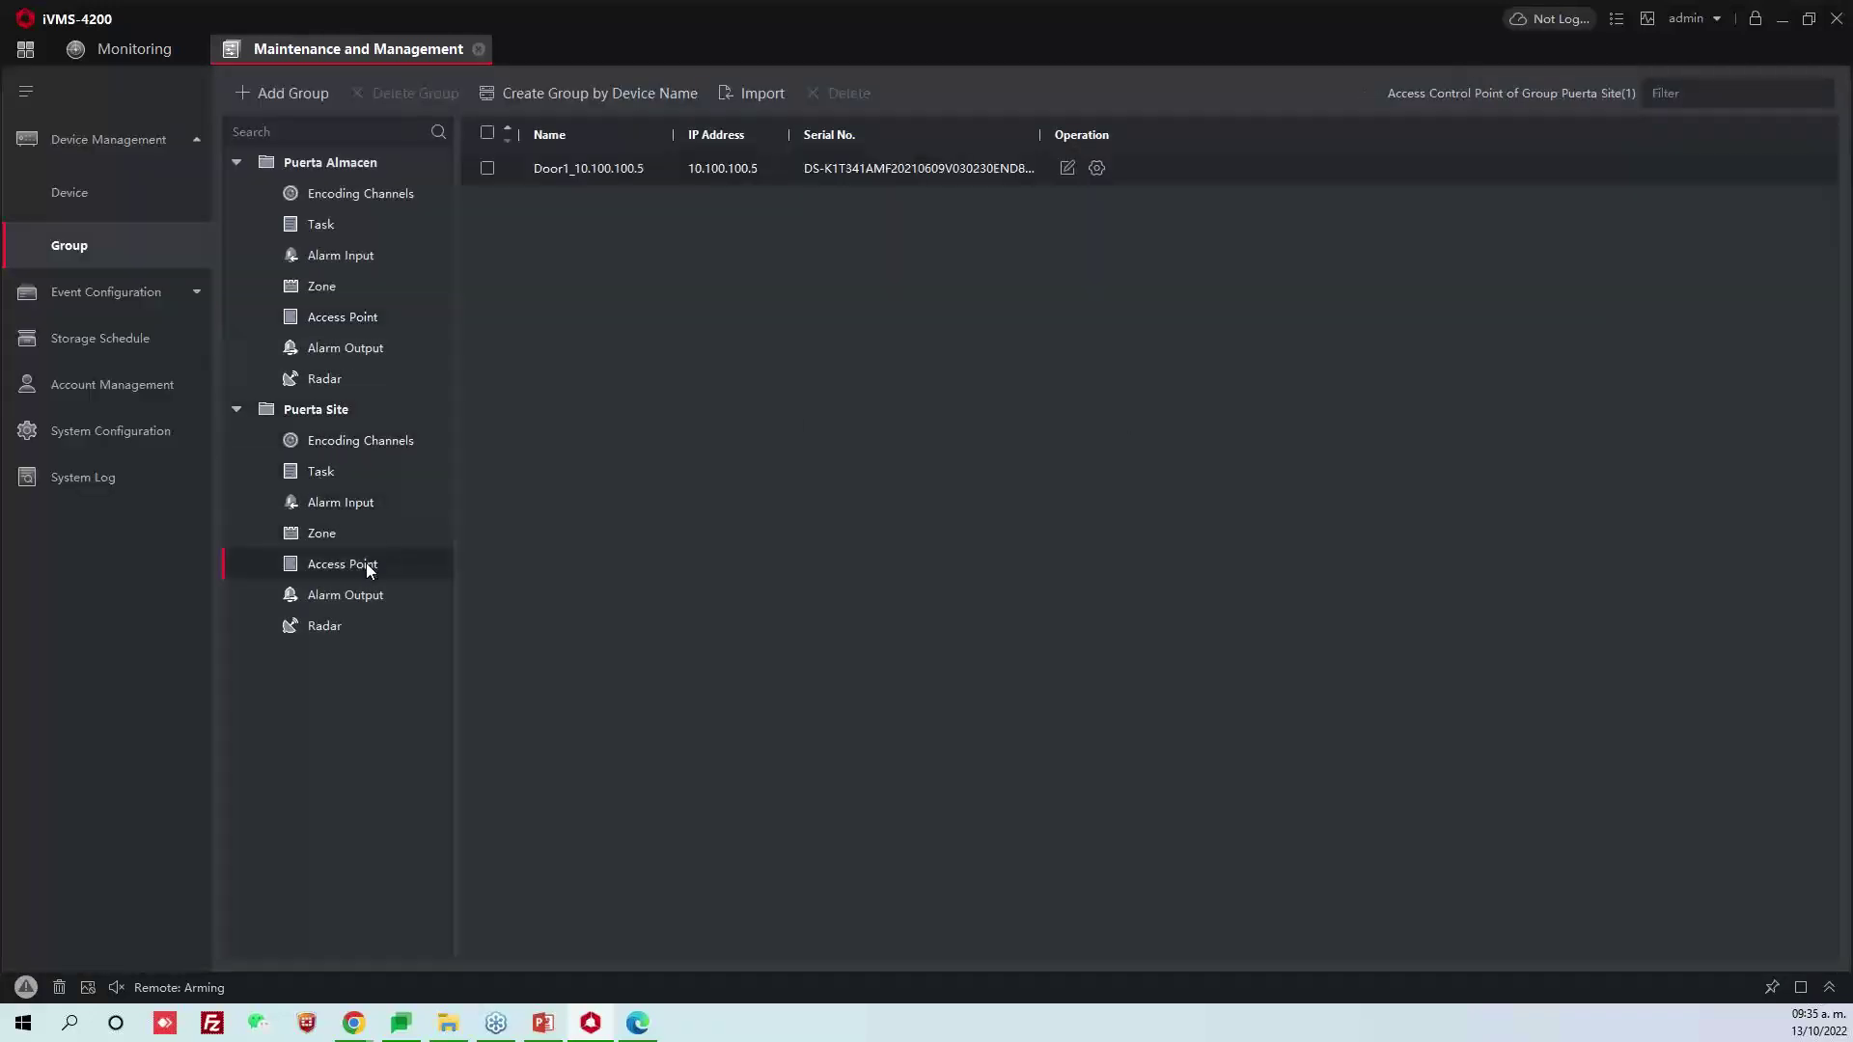
{"action": "double_click", "coordinate": [602, 174]}
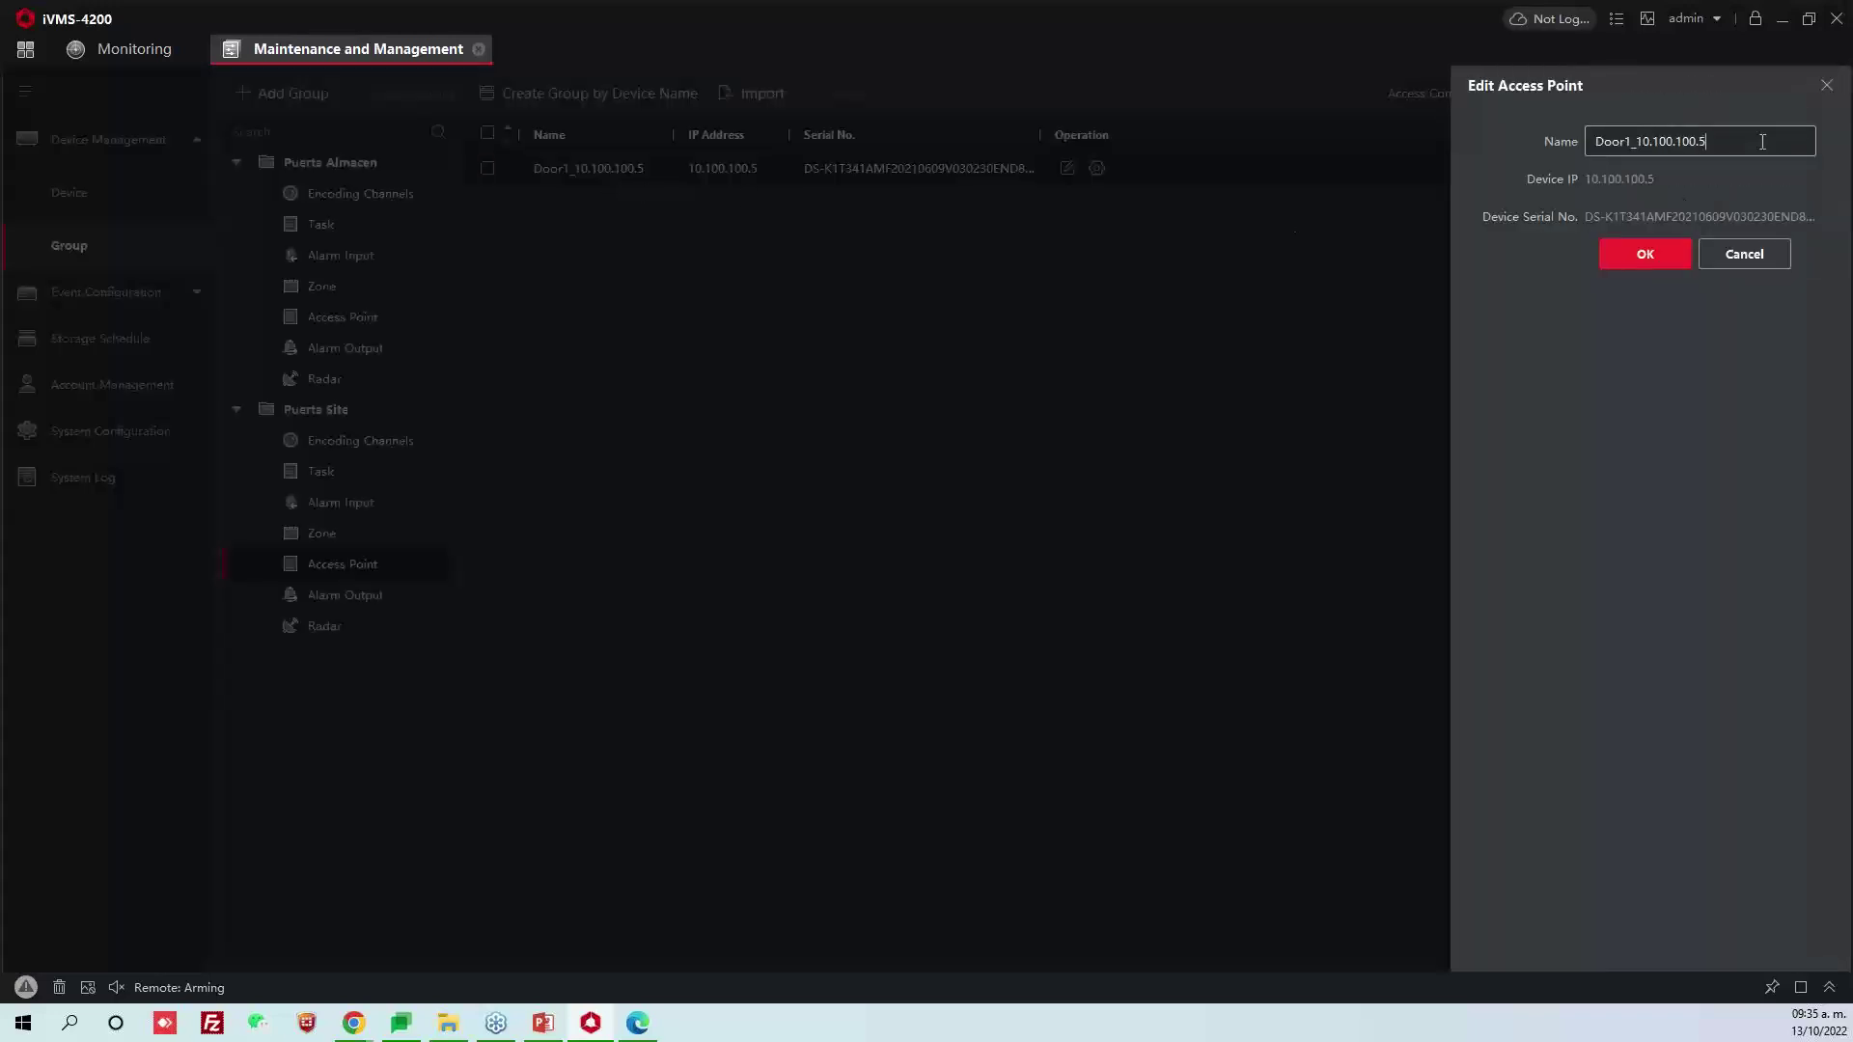
{"action": "left_click_drag", "start_coordinate": [1764, 142], "coordinate": [1597, 142]}
{"action": "left_click", "coordinate": [1668, 141]}
{"action": "left_click_drag", "start_coordinate": [1759, 142], "coordinate": [1557, 148]}
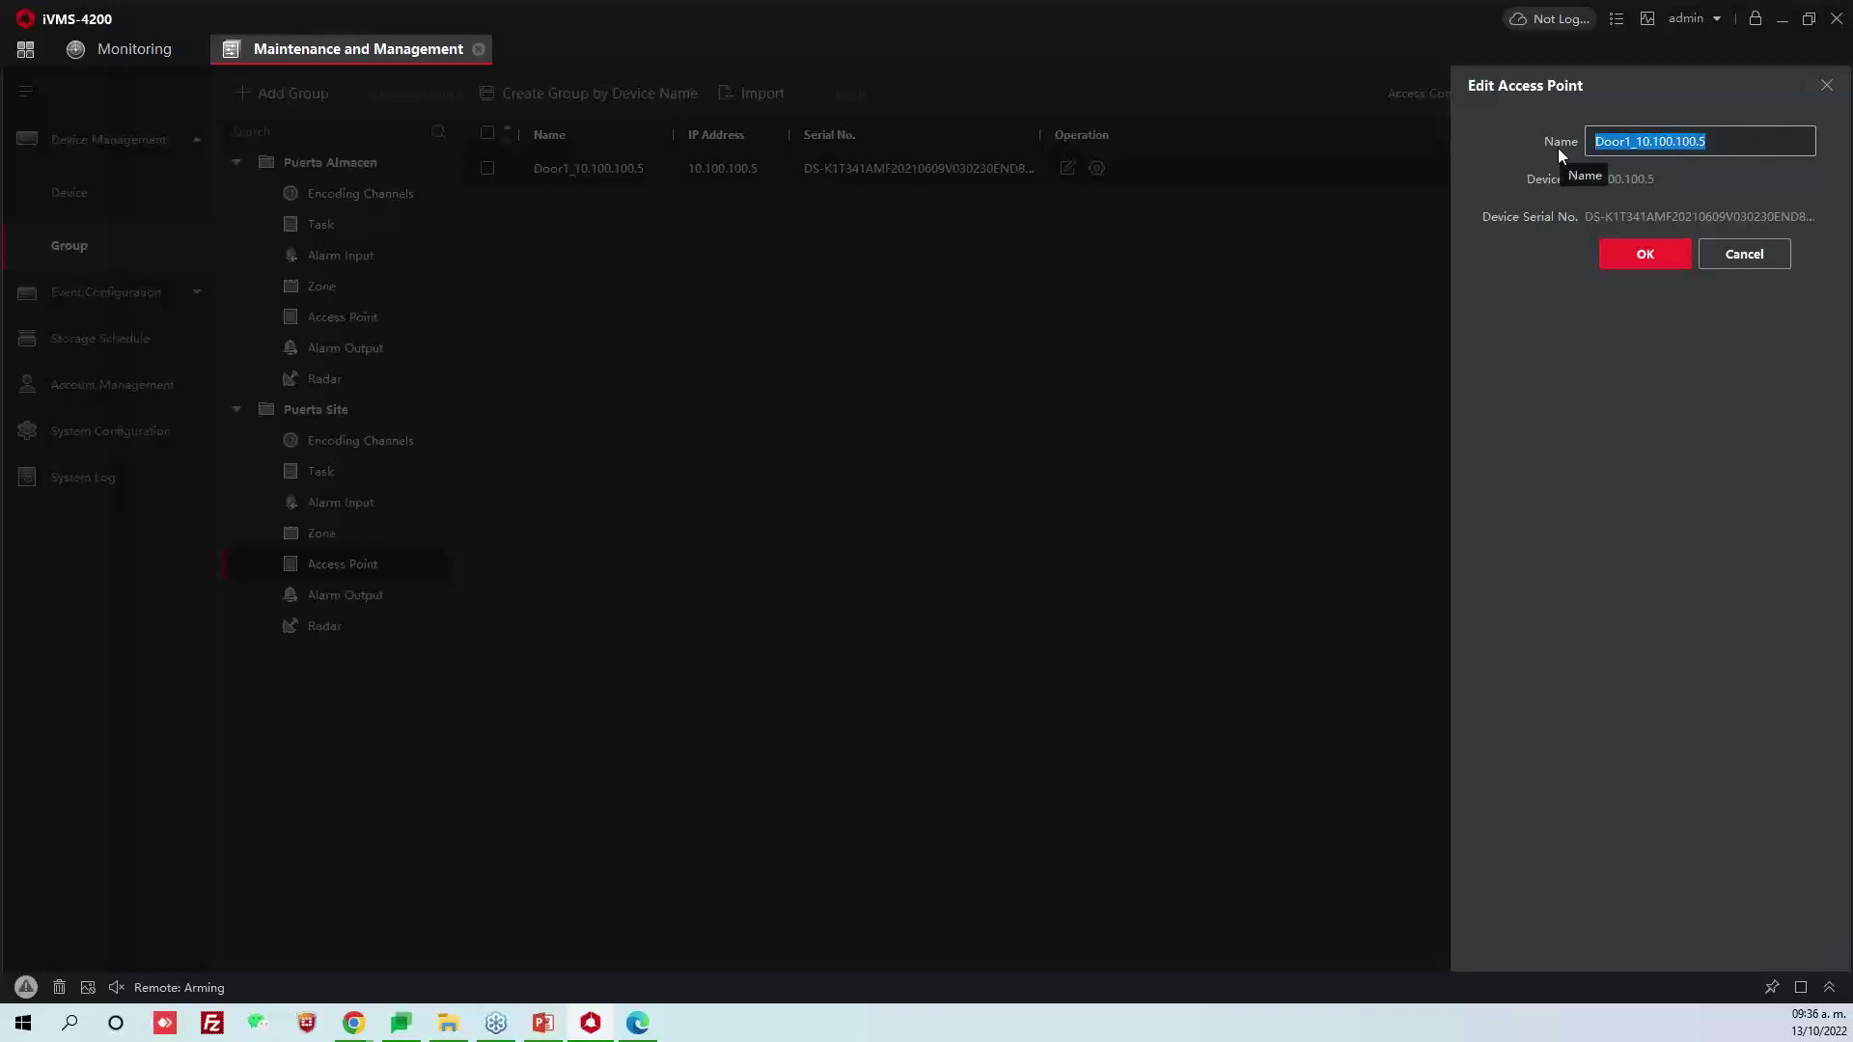
{"action": "key", "text": "BackSpace"}
{"action": "type", "text": "Site"}
{"action": "left_click", "coordinate": [1663, 249]}
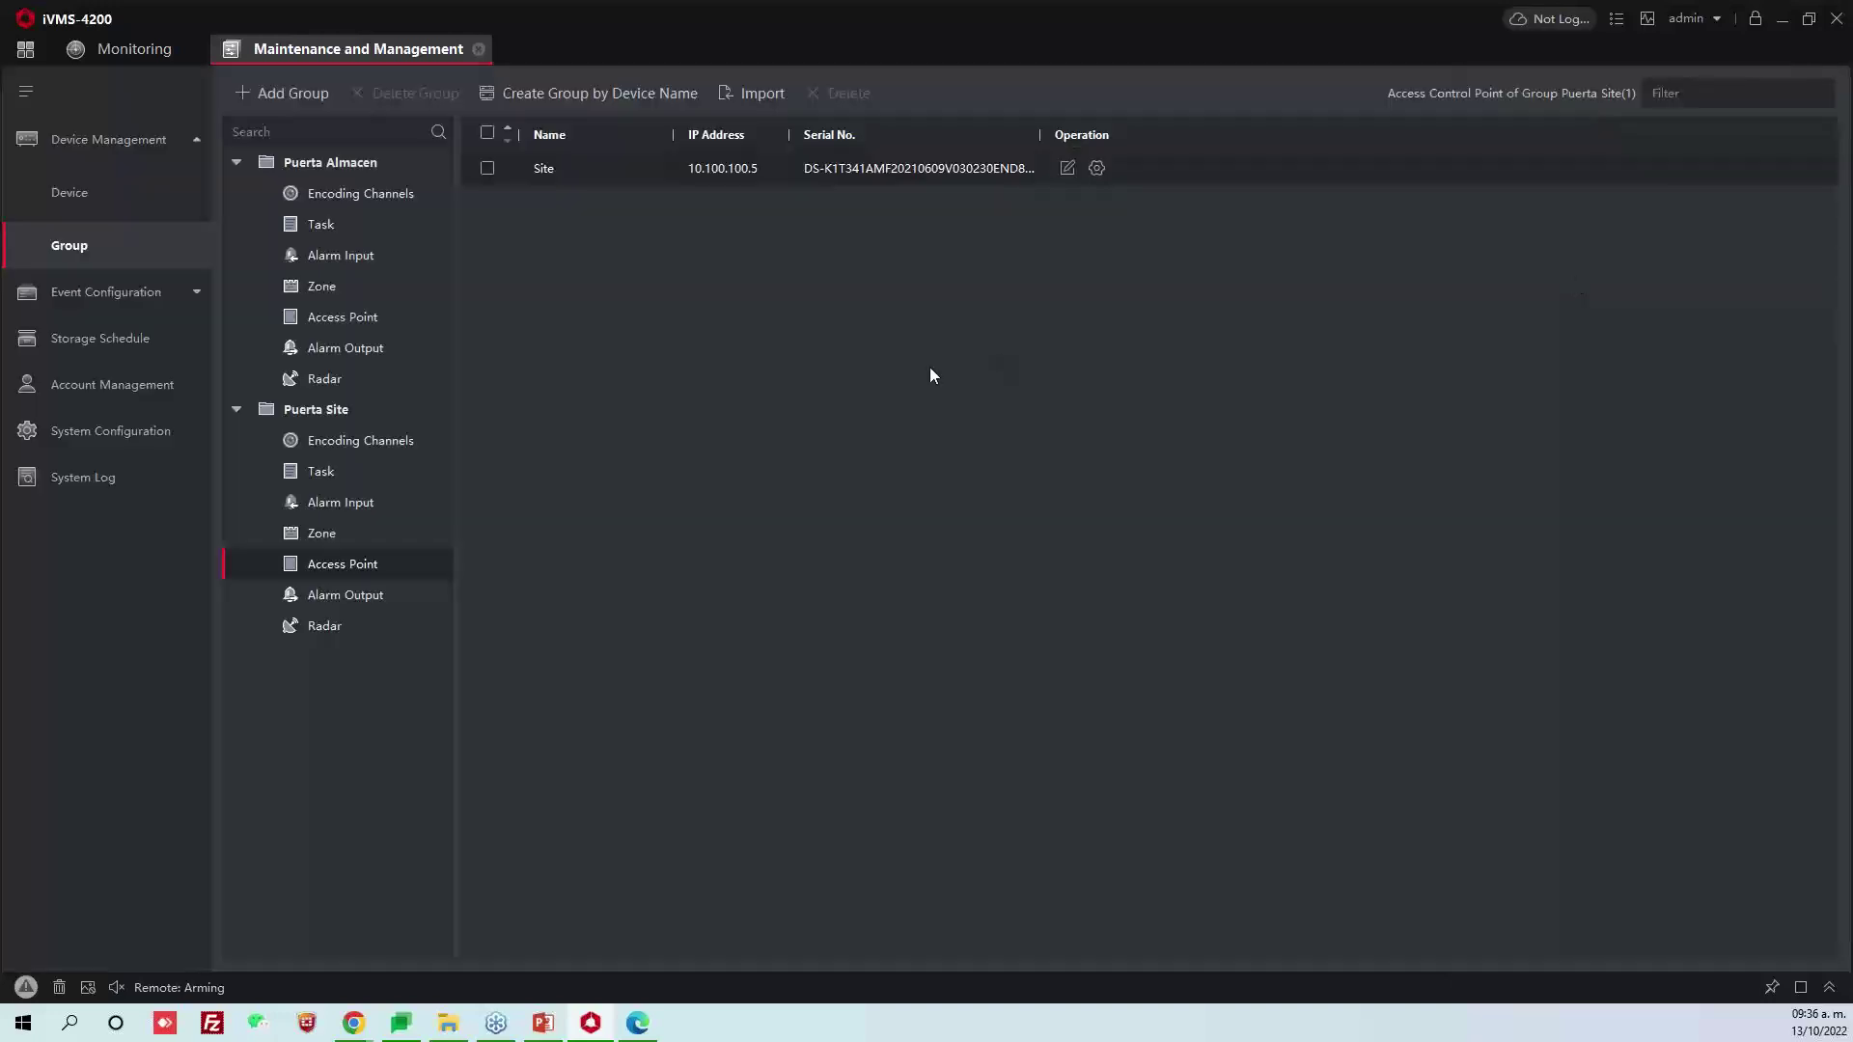
{"action": "left_click", "coordinate": [147, 56]}
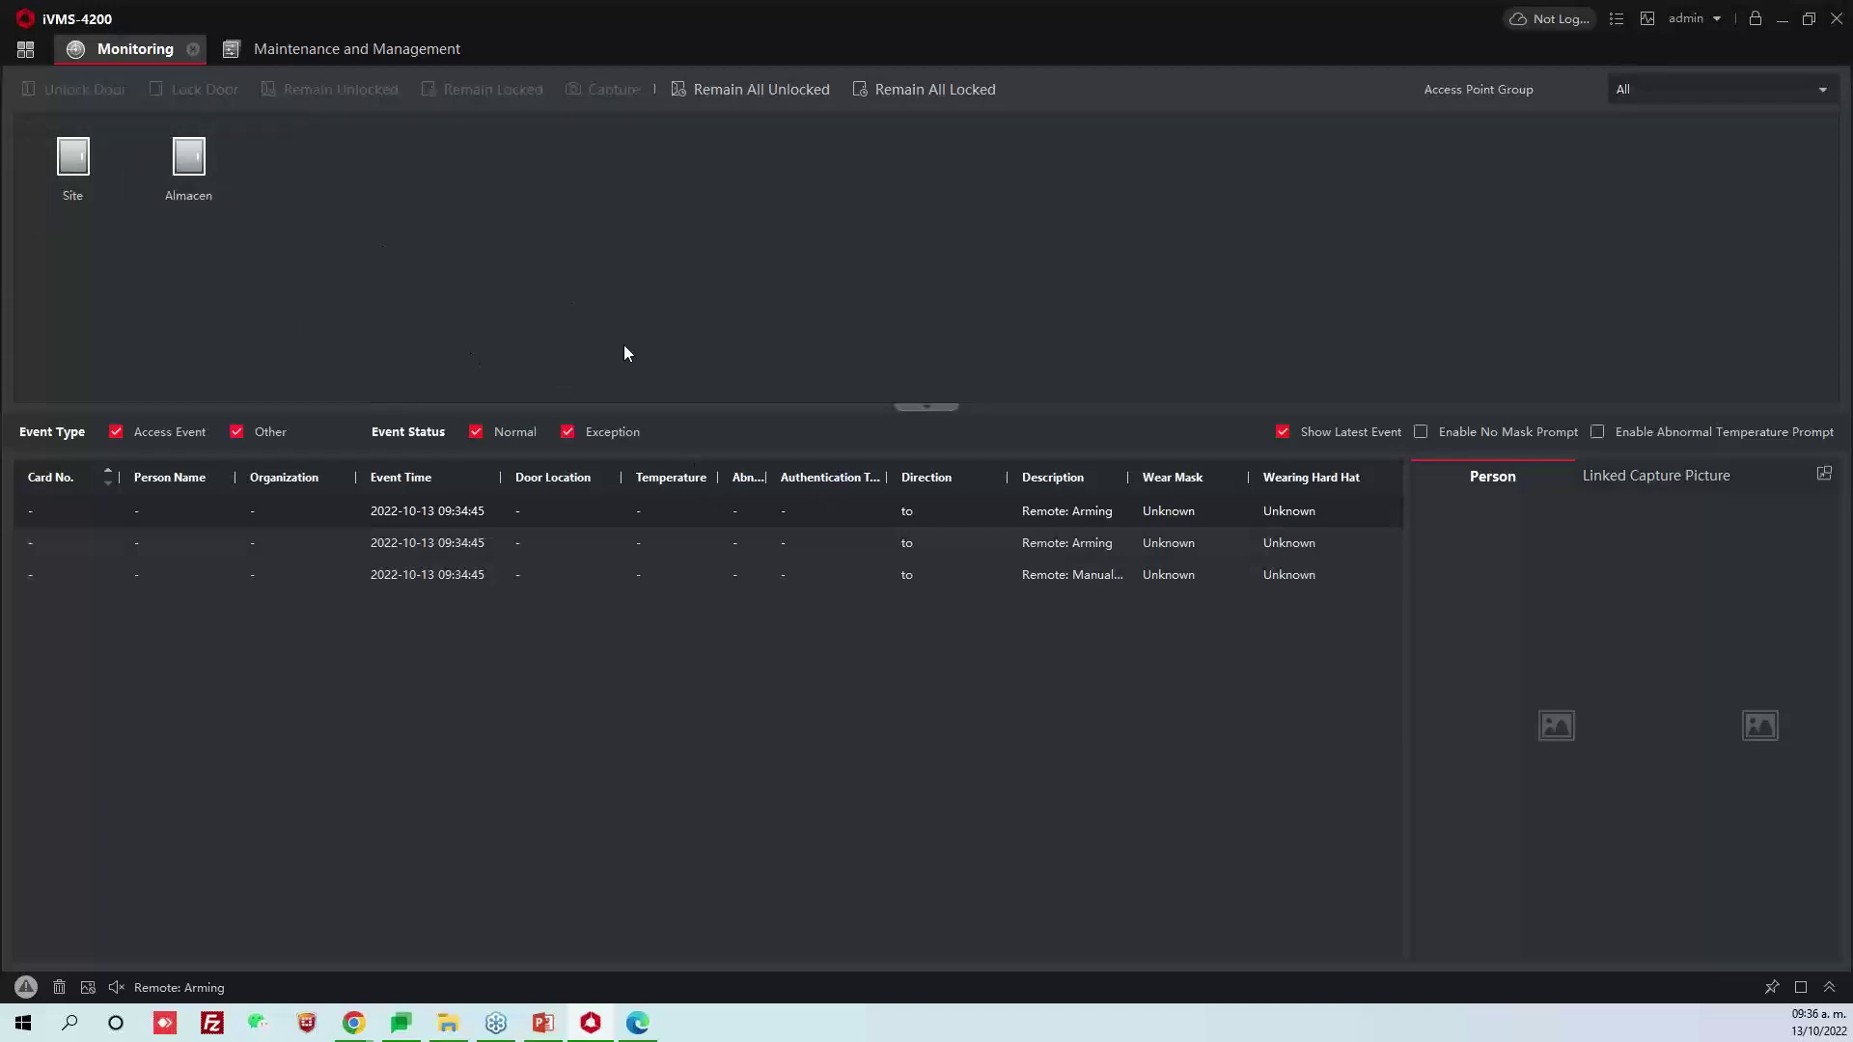
Remotely unlock the Site and Almacen doors, view a face-authentication event's photos, and uncheck Other events
{"action": "left_click", "coordinate": [100, 189]}
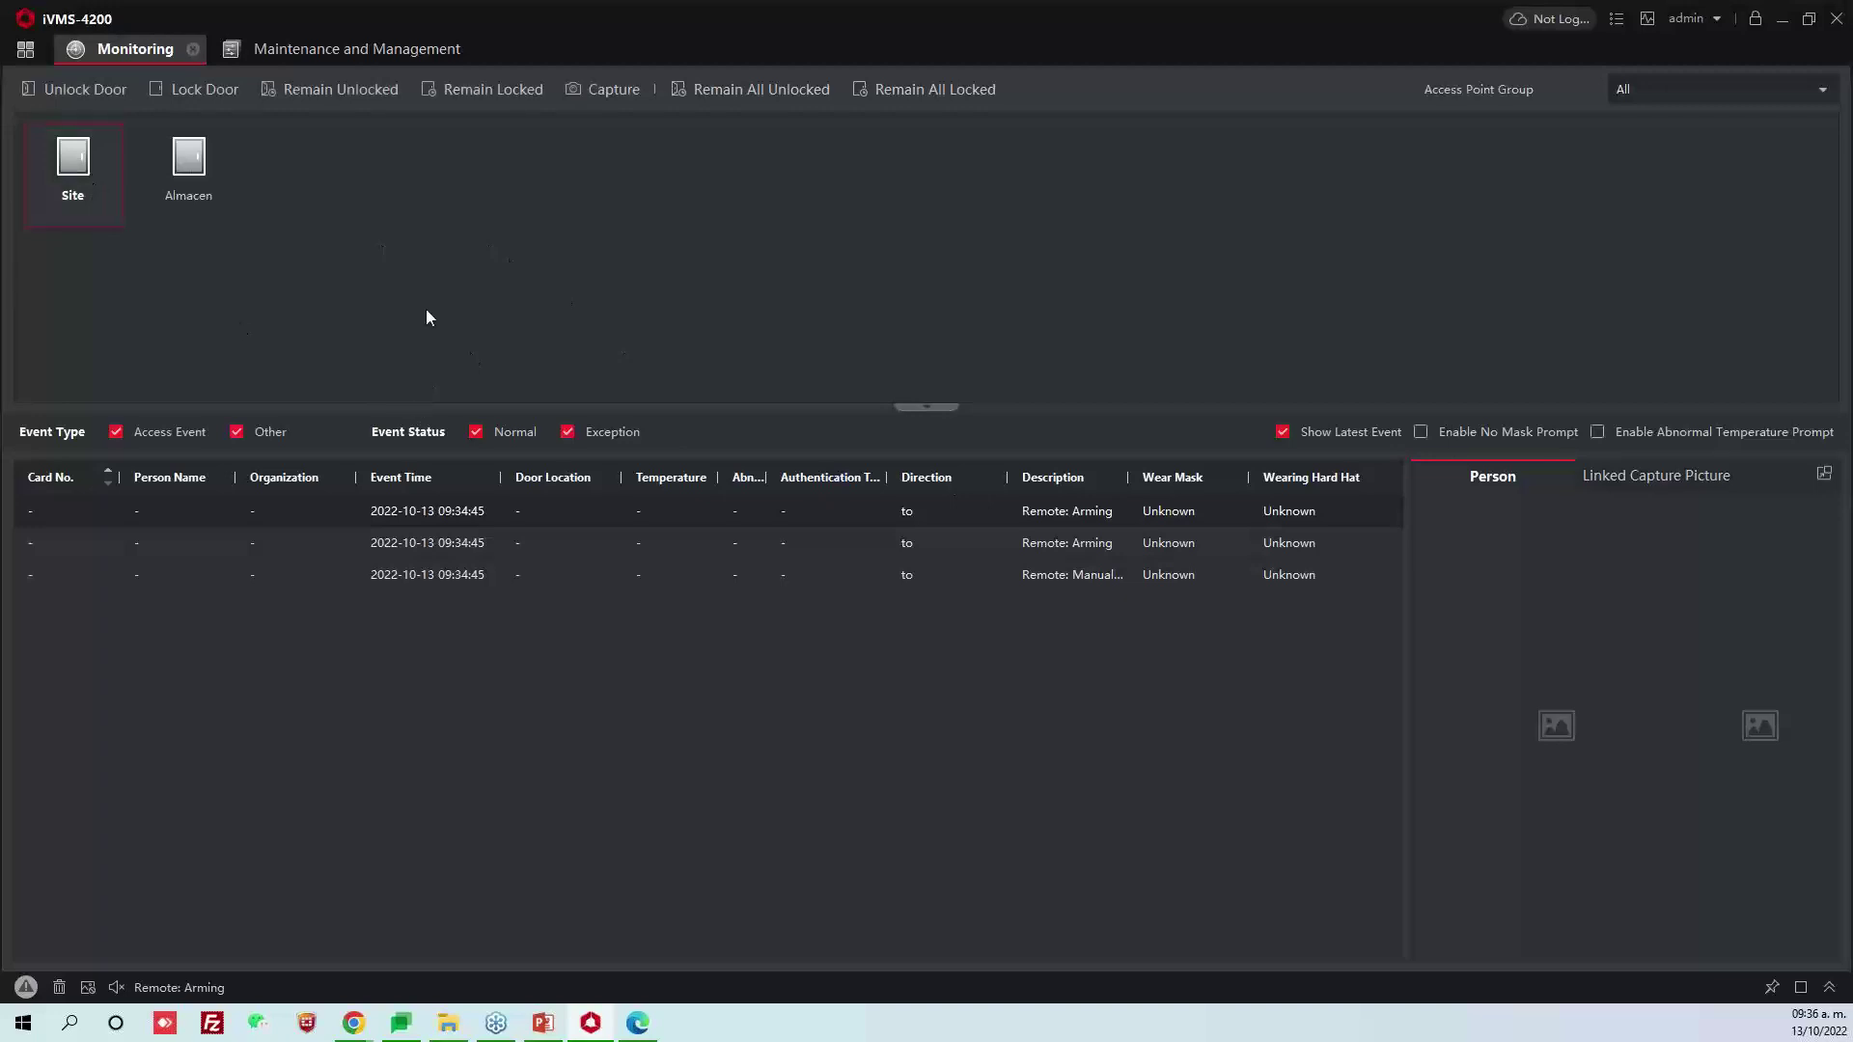
{"action": "left_click", "coordinate": [64, 90]}
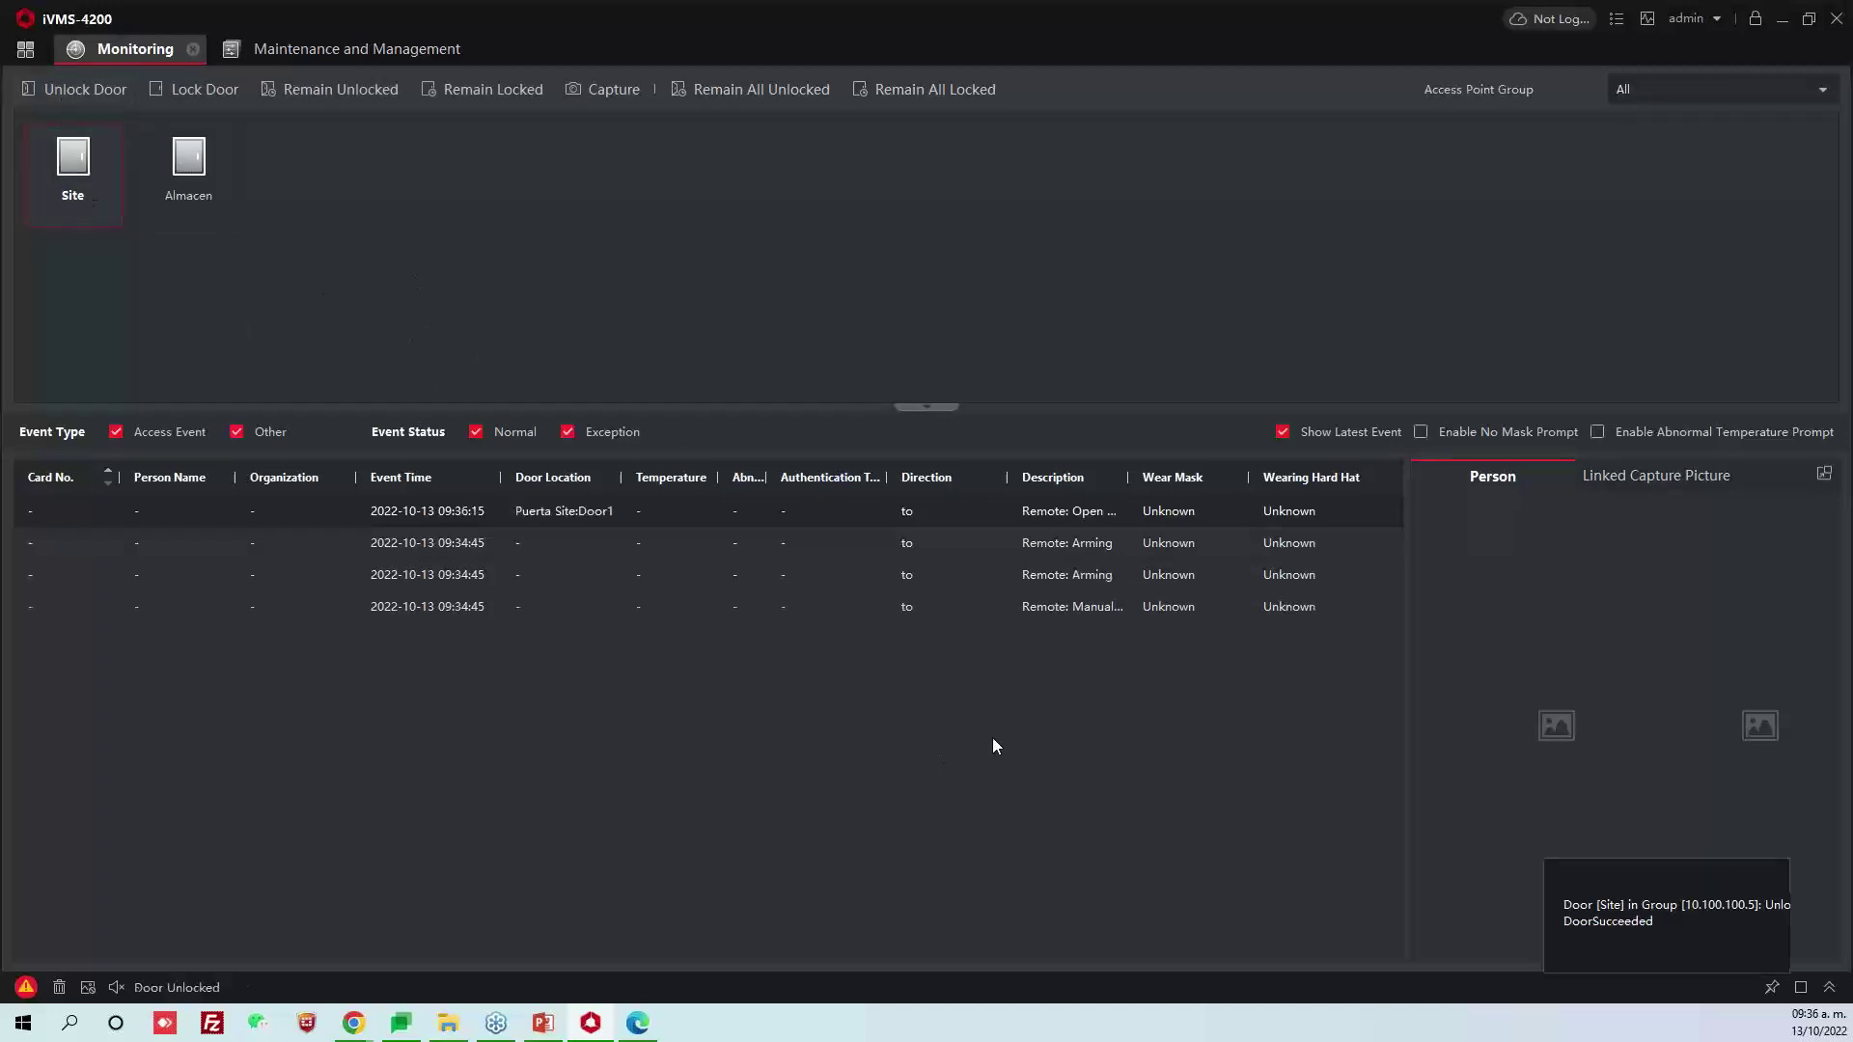
{"action": "left_click", "coordinate": [188, 164]}
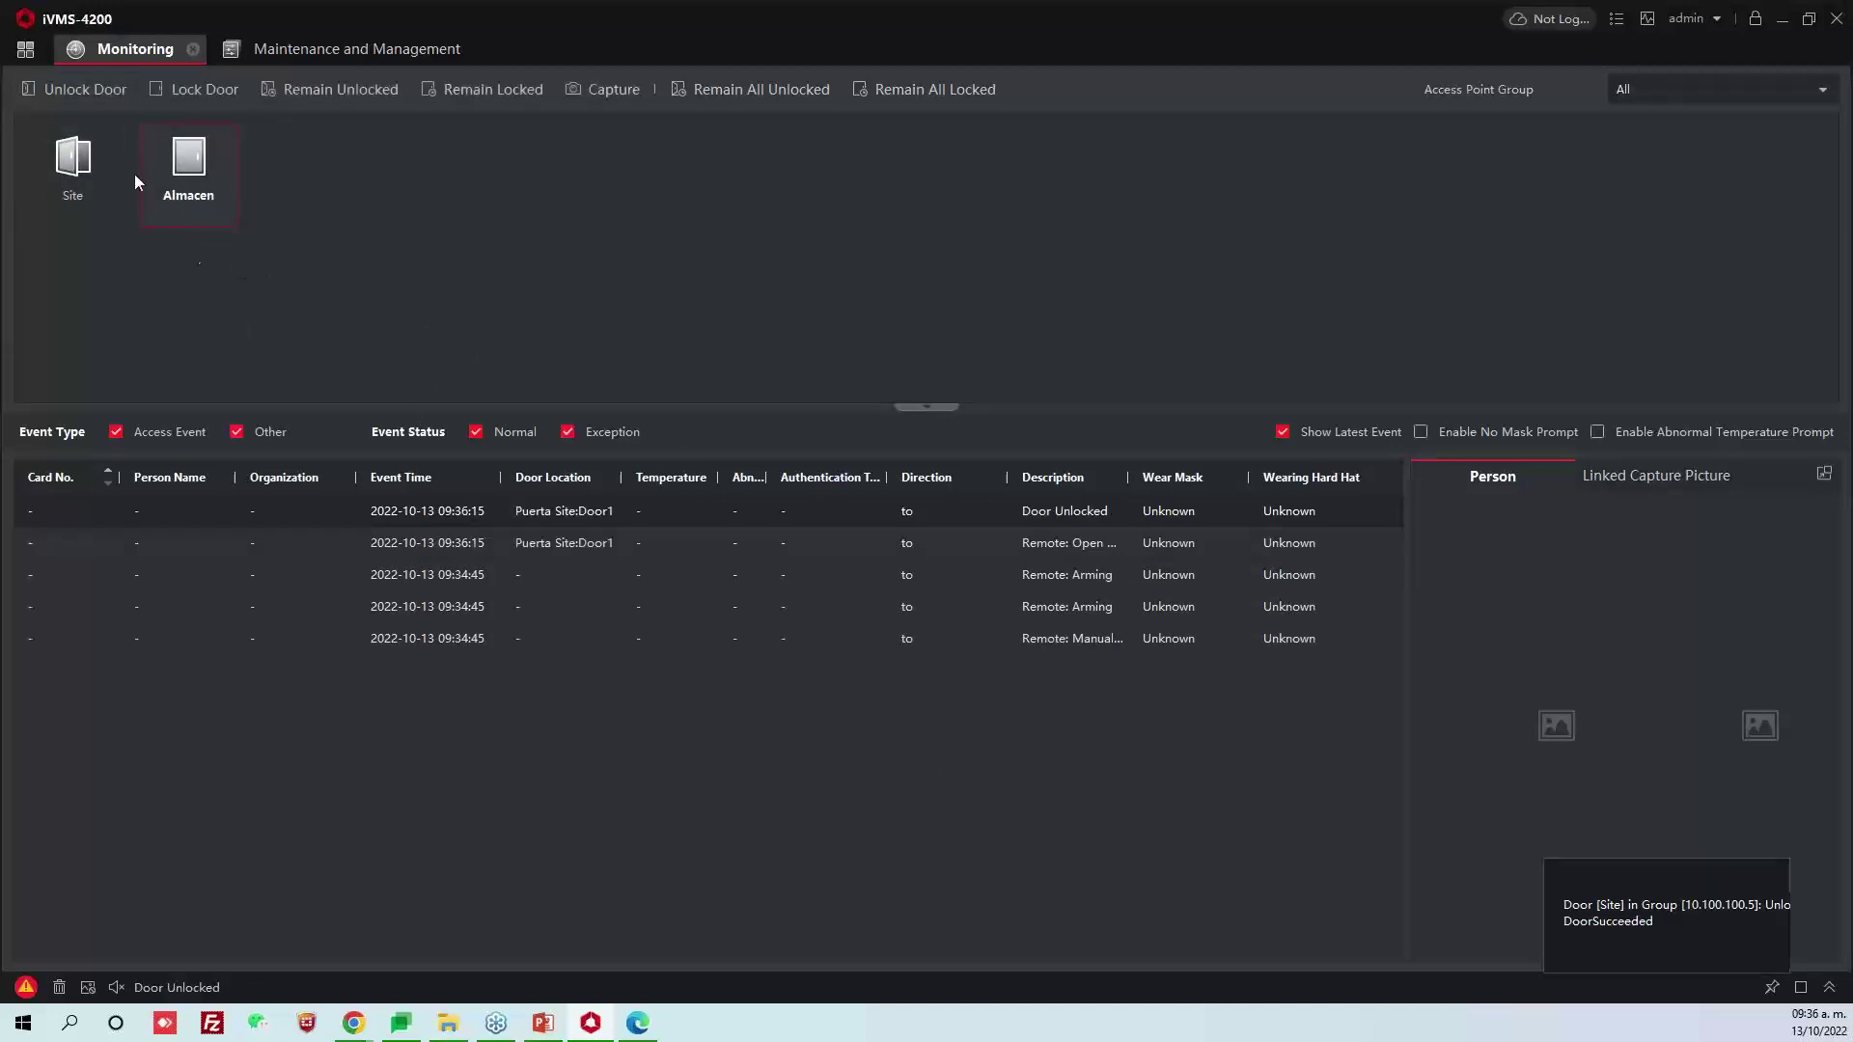
{"action": "left_click", "coordinate": [77, 88]}
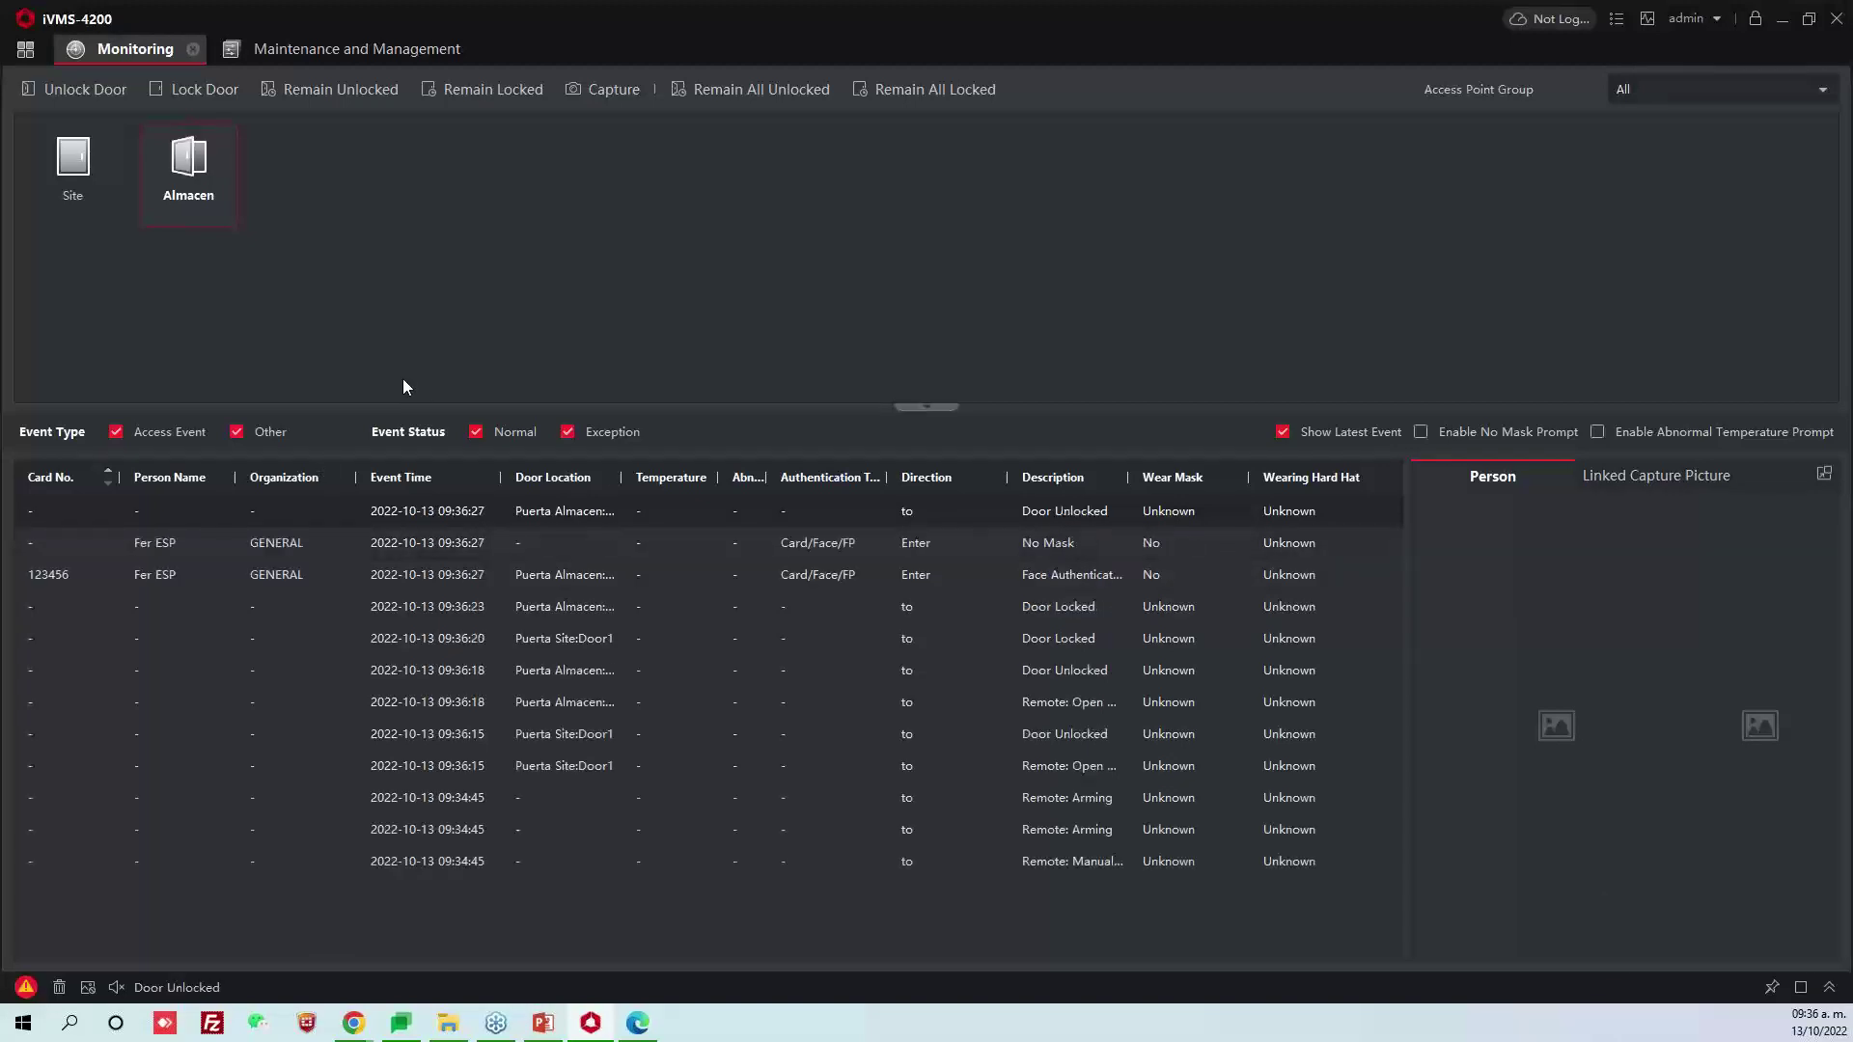
{"action": "left_click", "coordinate": [310, 577]}
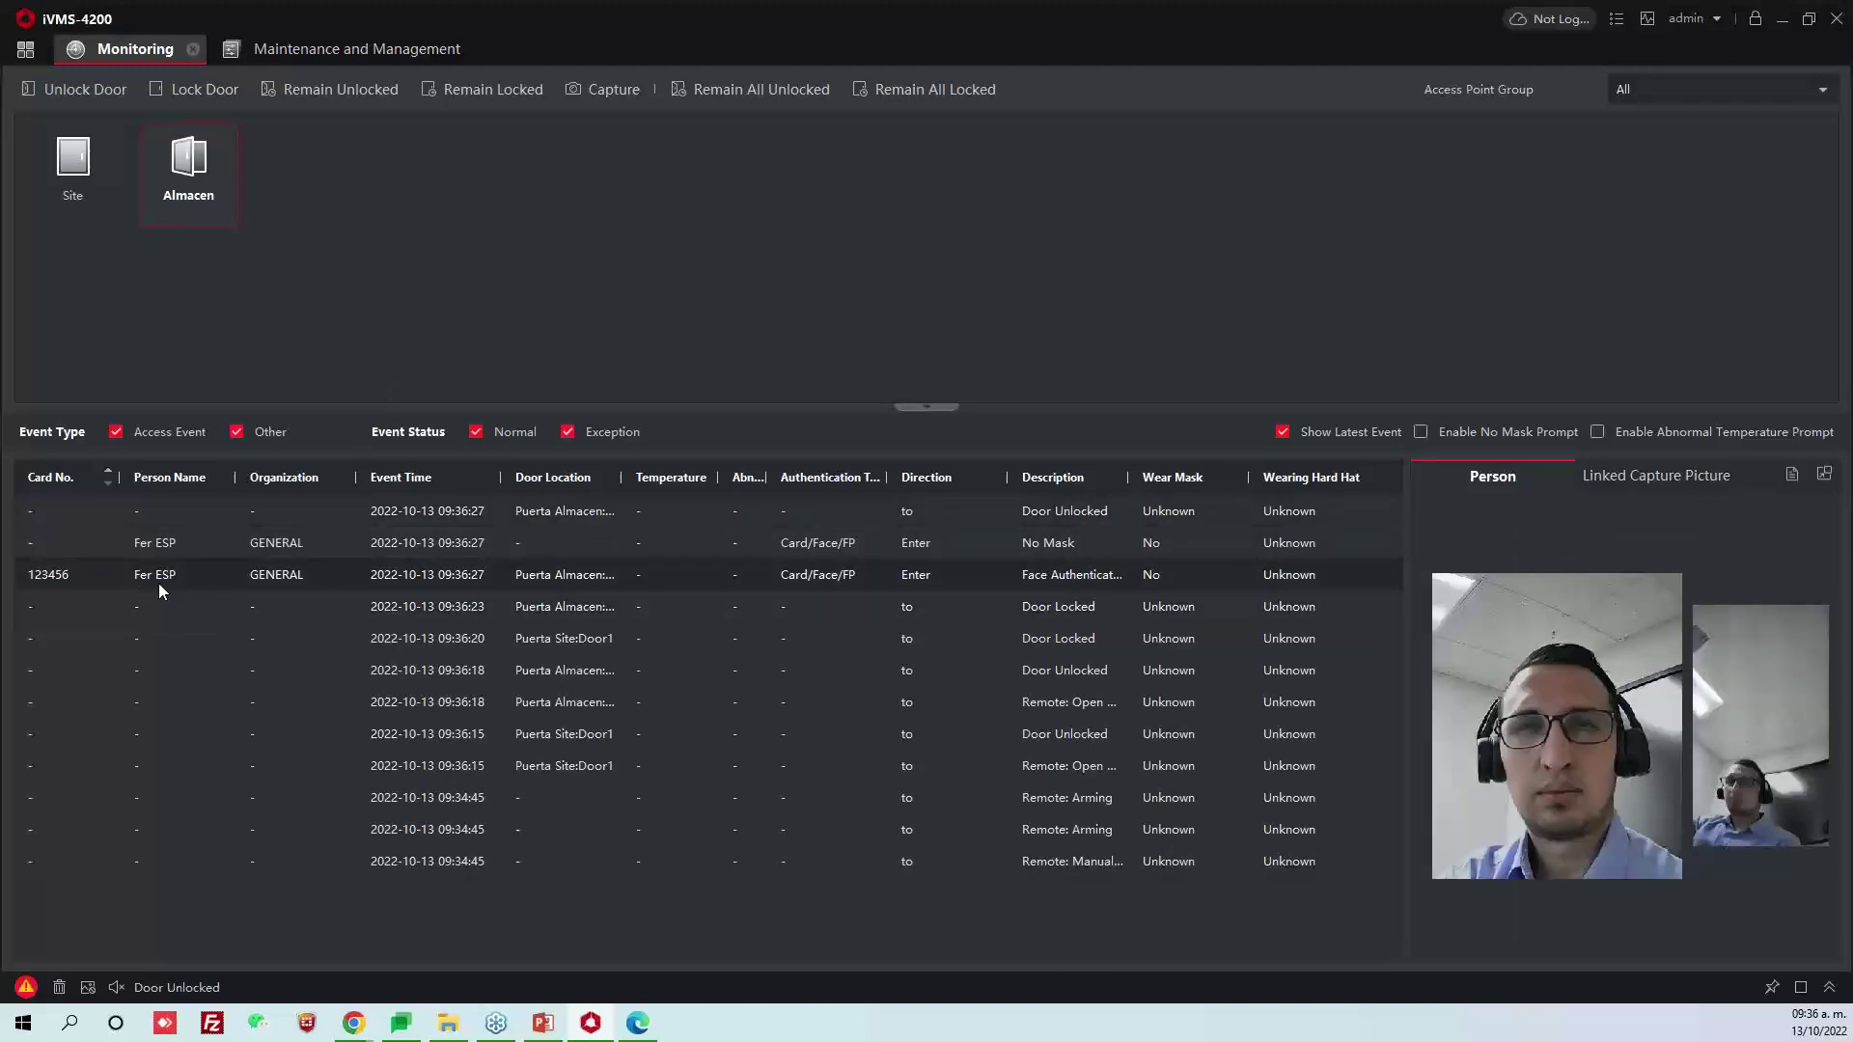
{"action": "left_click", "coordinate": [234, 433]}
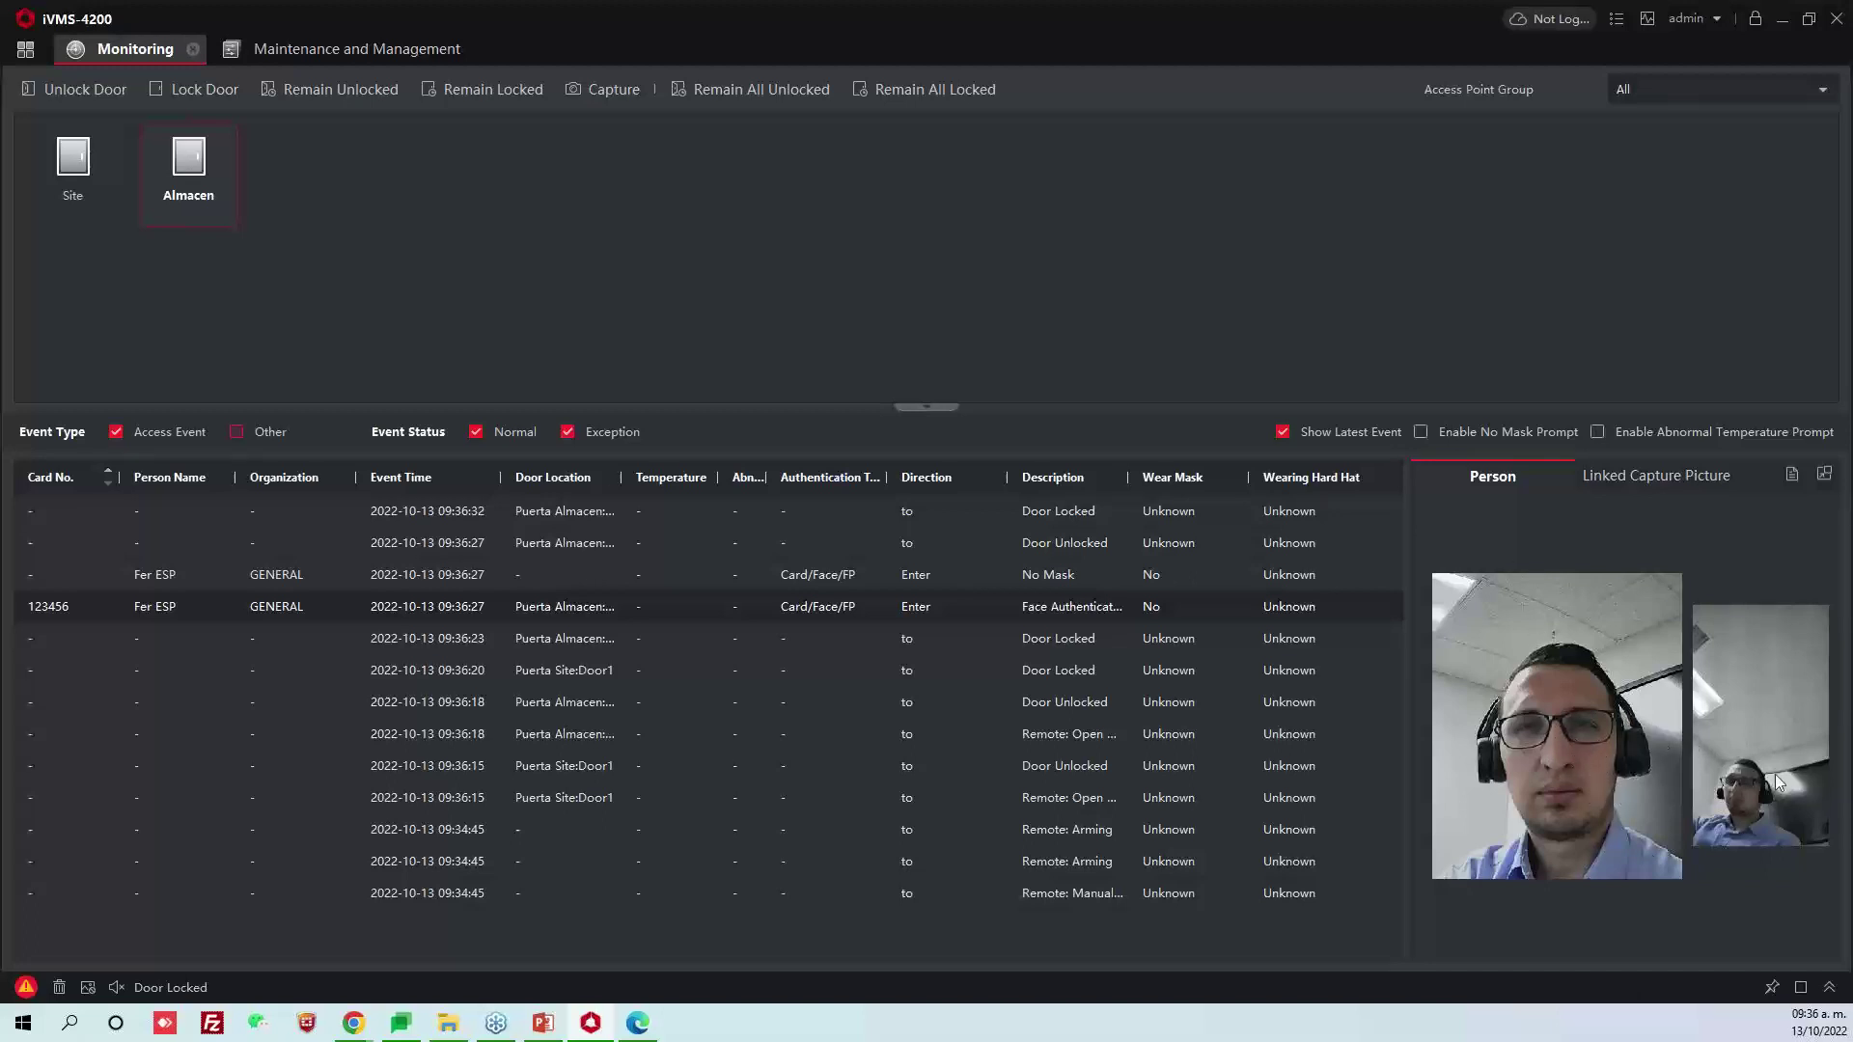
View the linked capture picture, widen Door Location, sort by Wear Mask, and scroll the log sideways
{"action": "left_click", "coordinate": [1633, 488]}
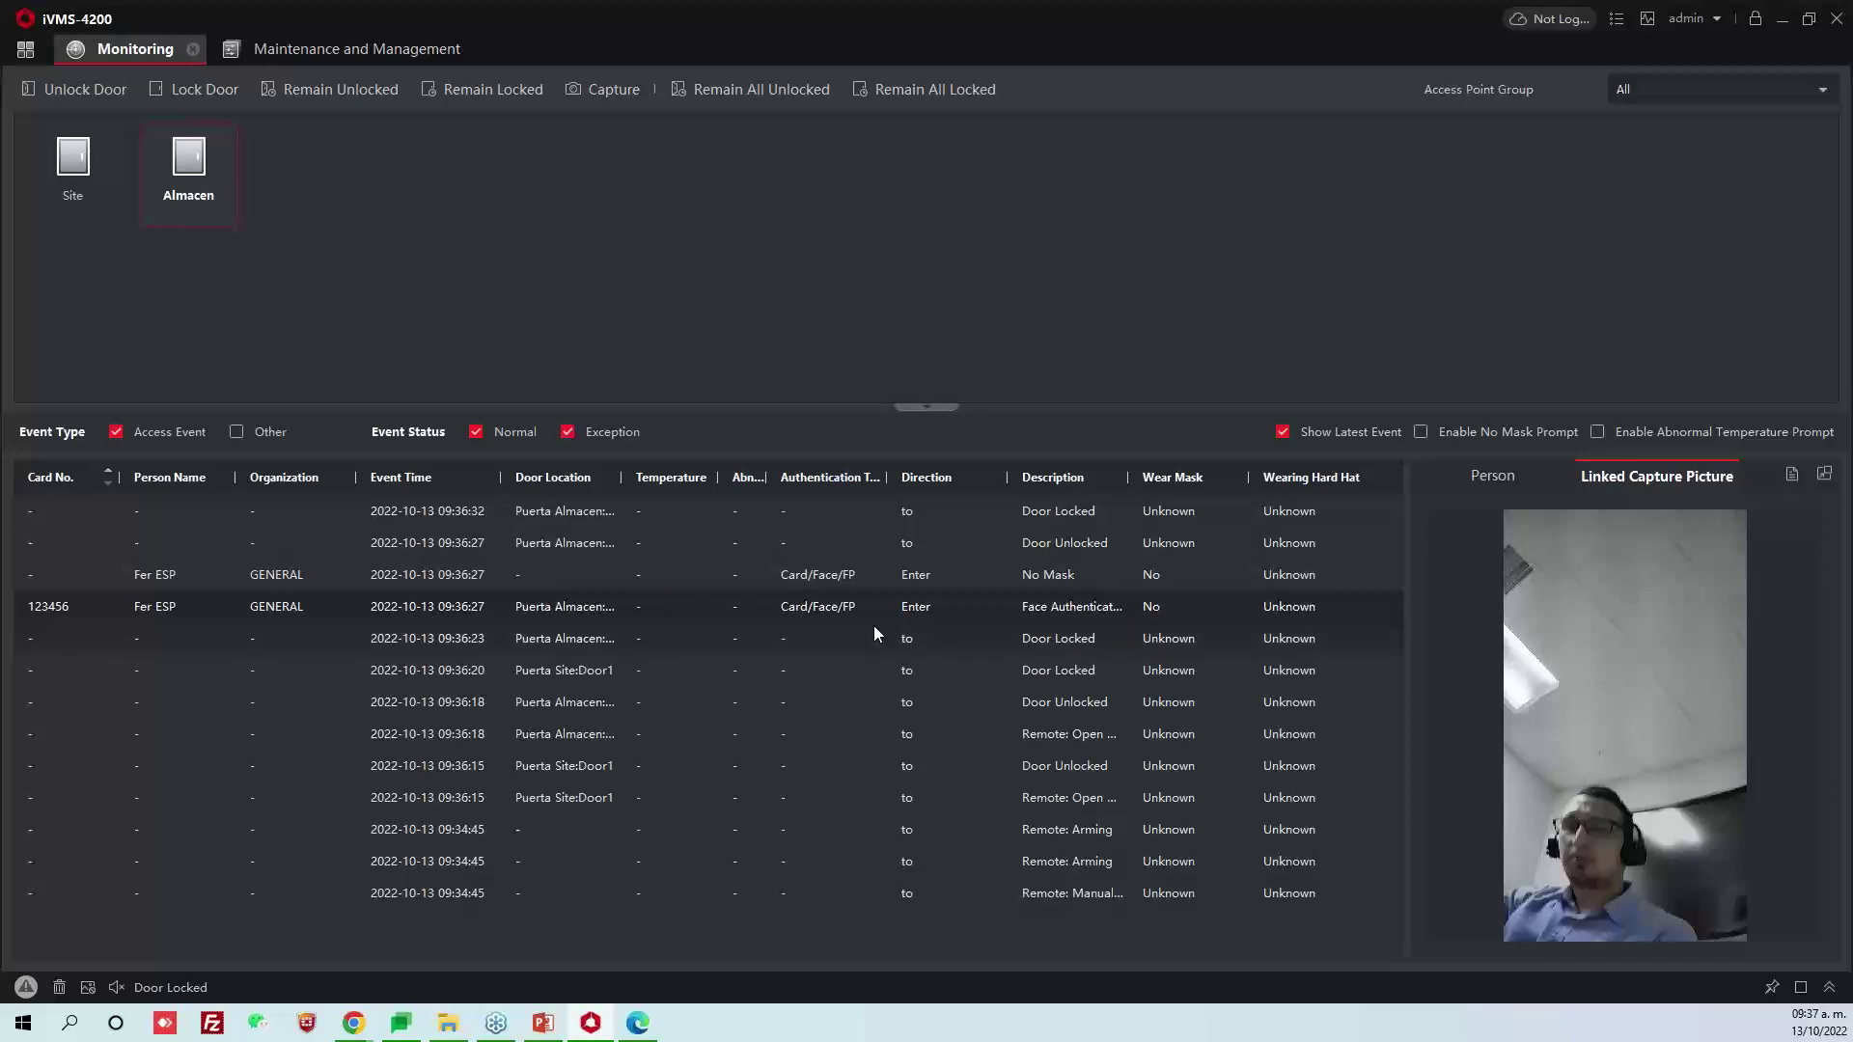
{"action": "left_click_drag", "start_coordinate": [621, 477], "coordinate": [718, 478]}
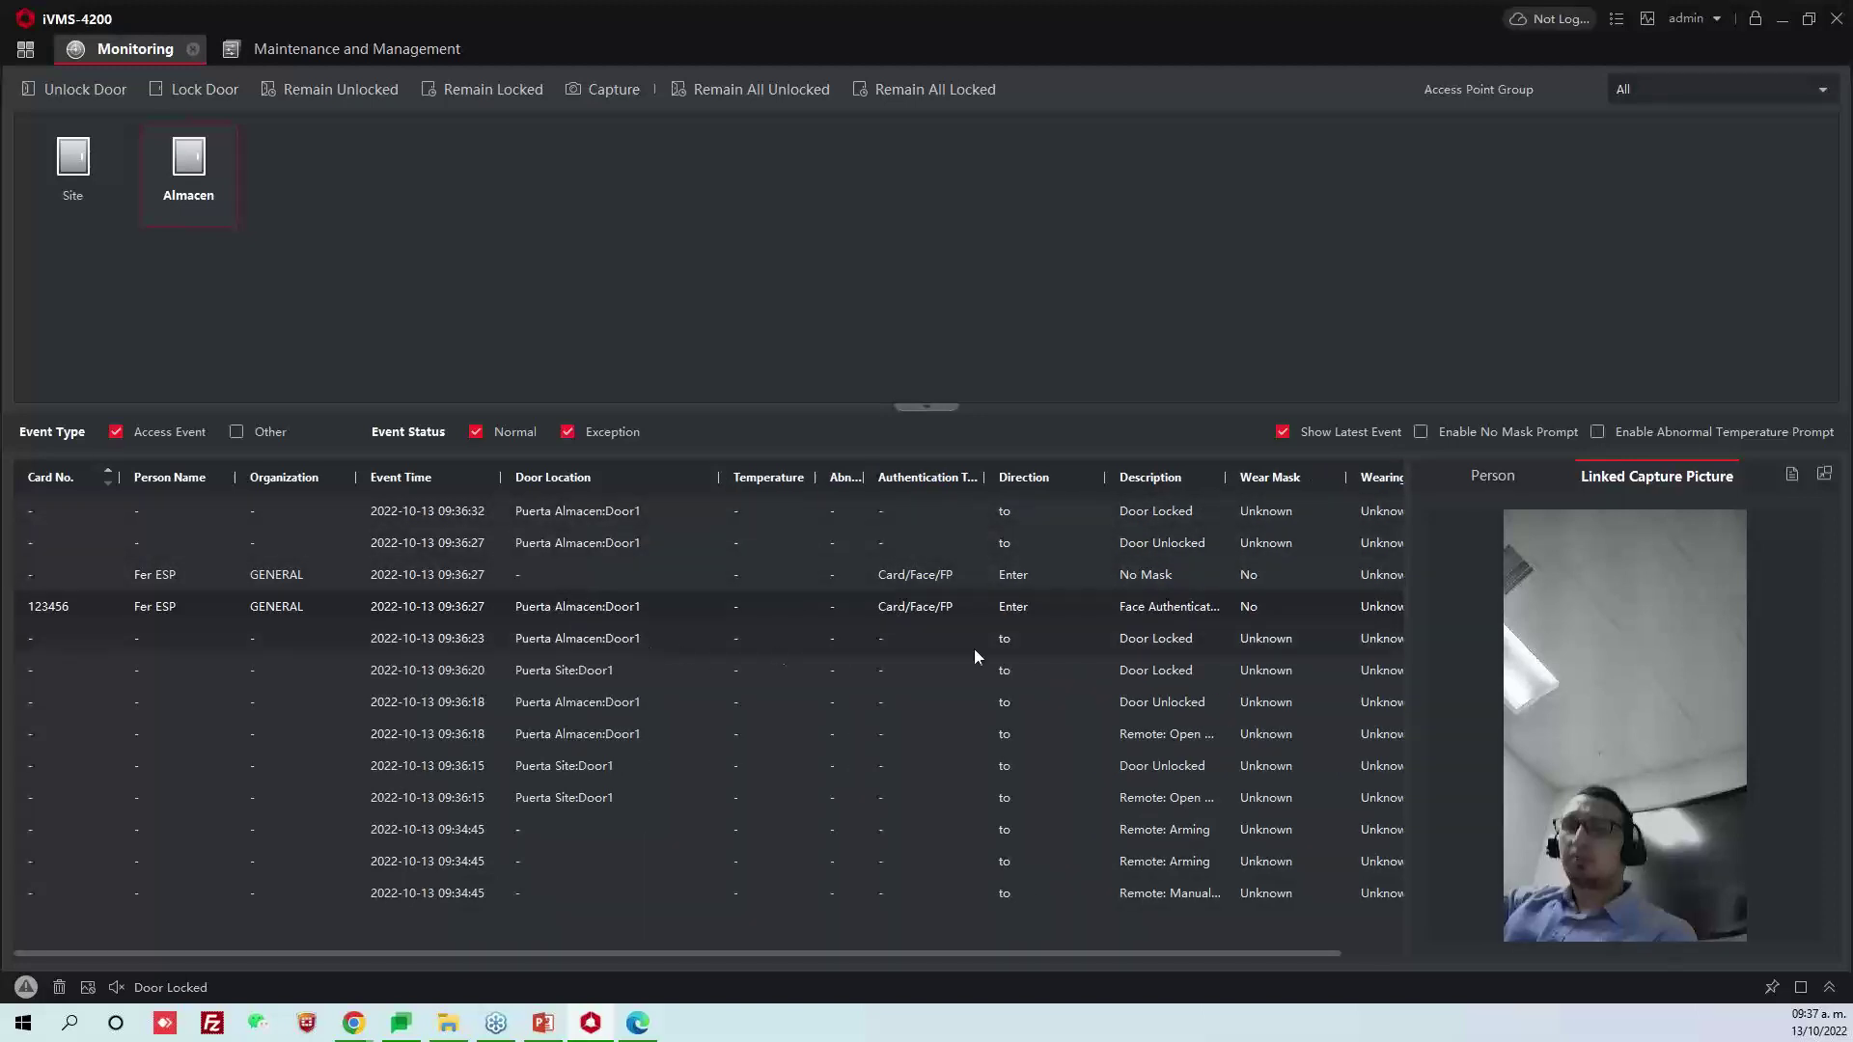
{"action": "left_click", "coordinate": [1288, 480]}
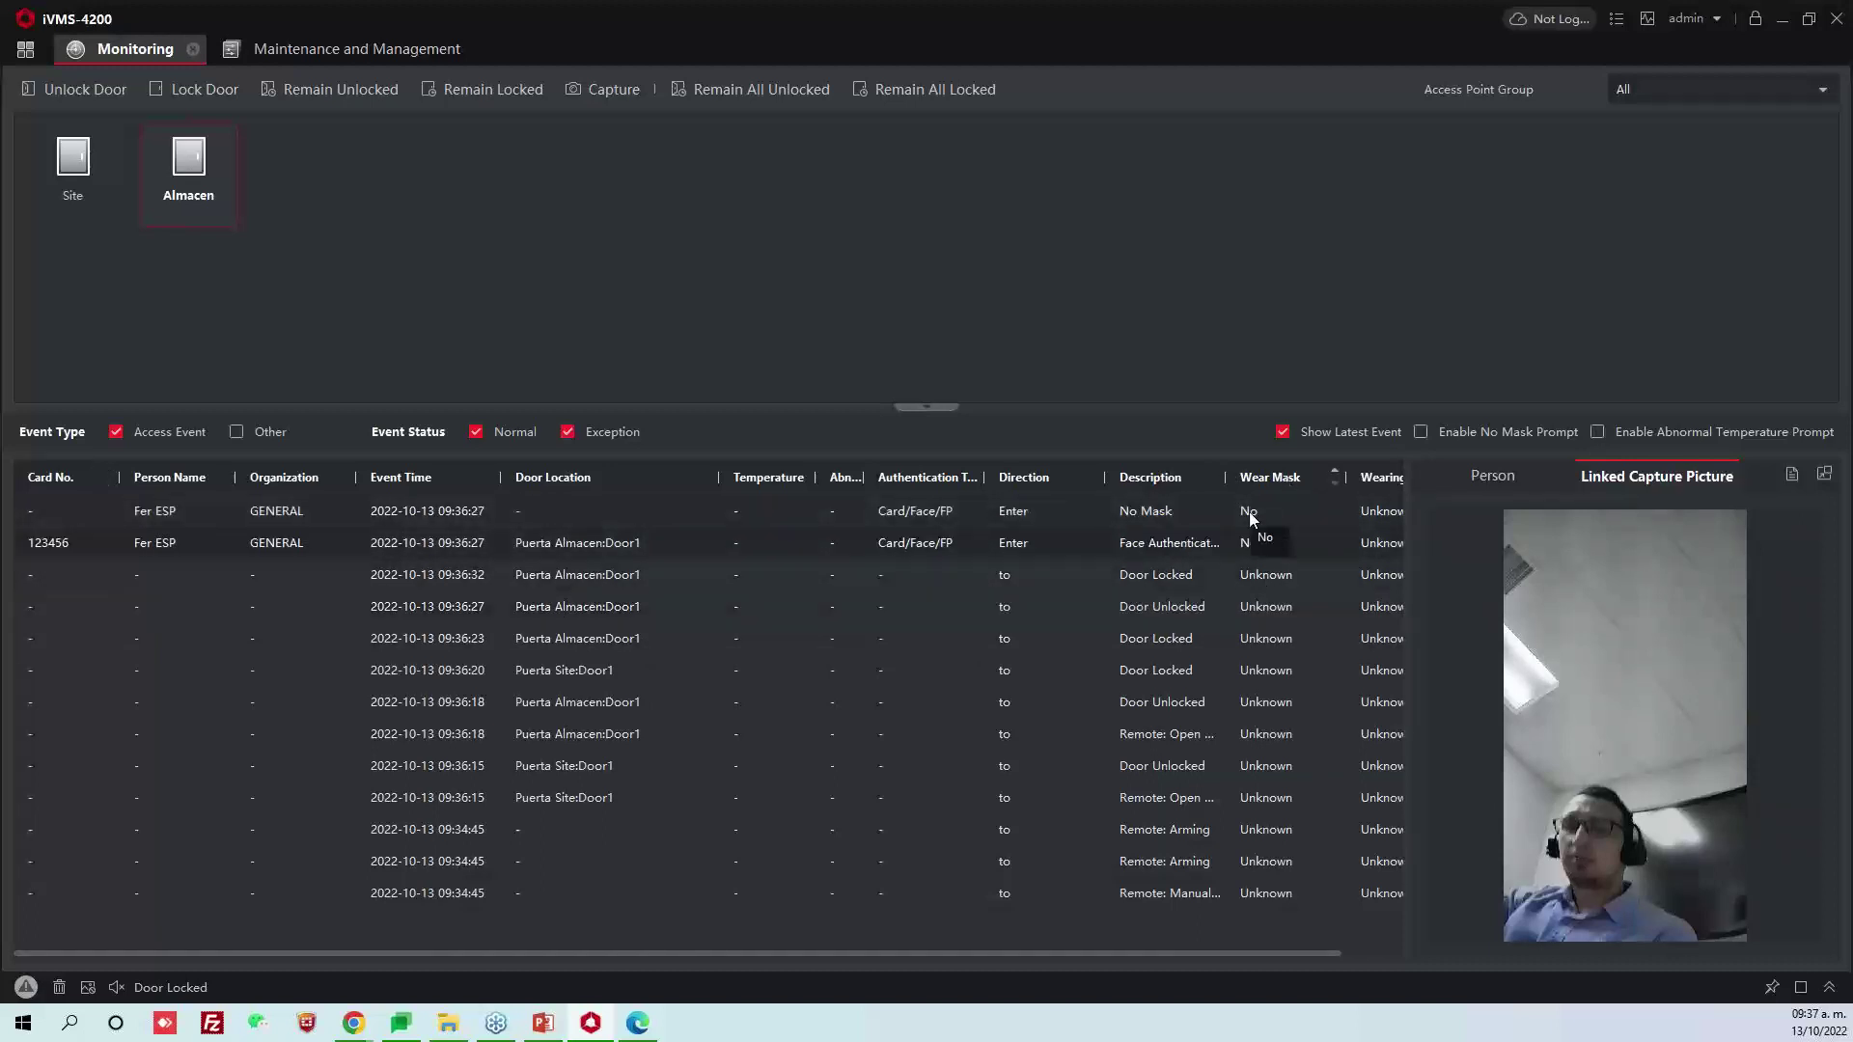
{"action": "left_click_drag", "start_coordinate": [1077, 954], "coordinate": [1138, 953]}
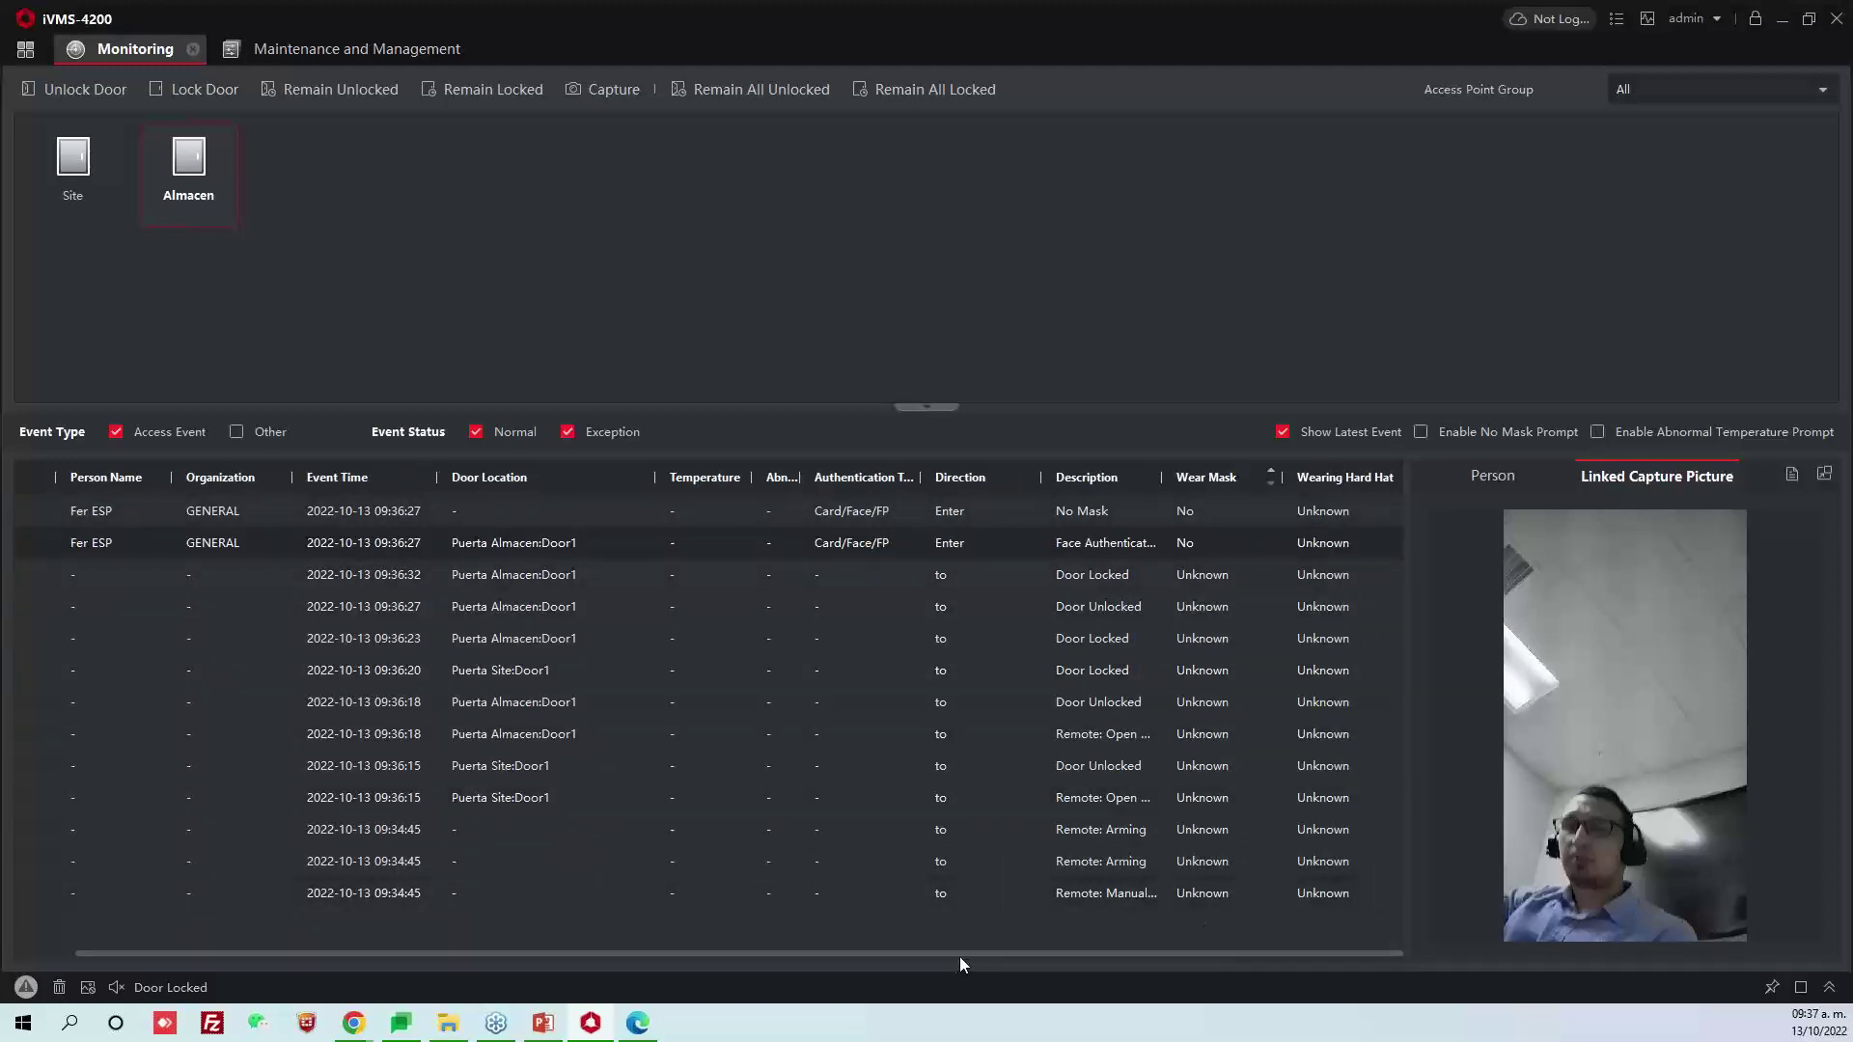
{"action": "scroll", "coordinate": [977, 953], "scroll_direction": "left", "scroll_amount": 2}
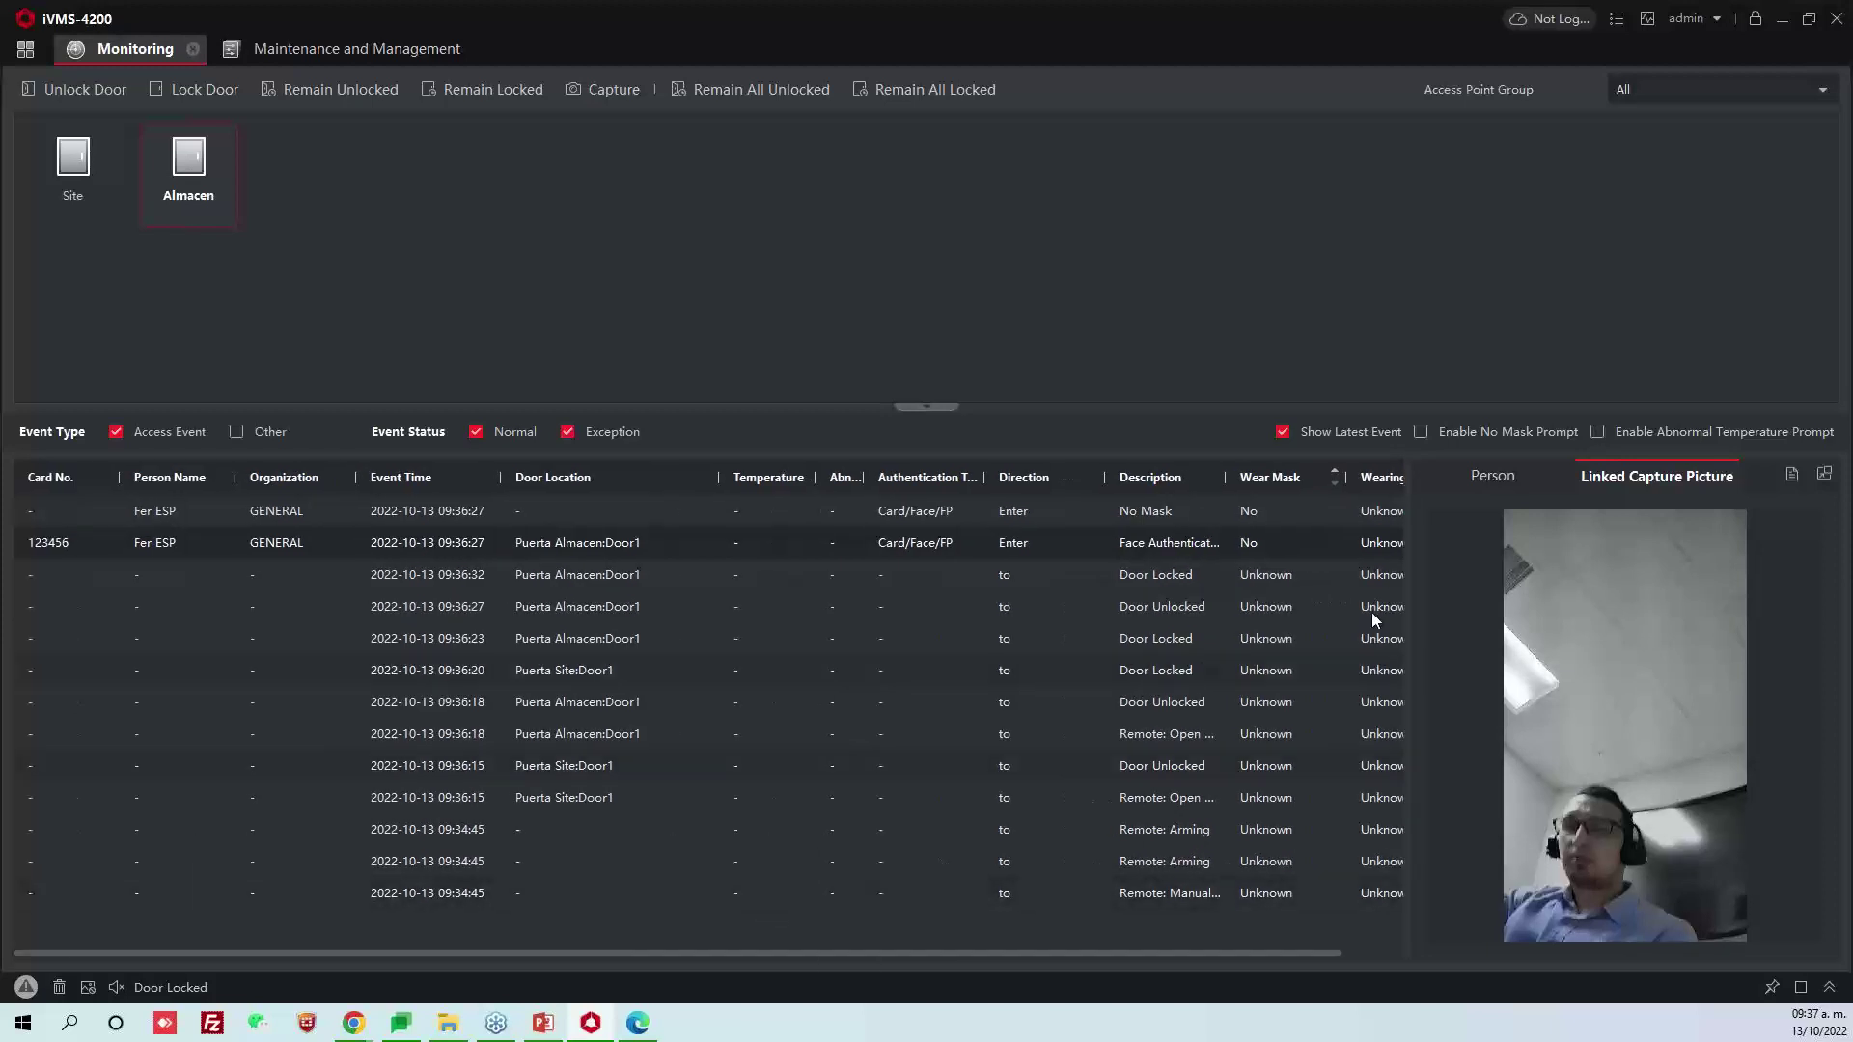
{"action": "left_click", "coordinate": [1496, 476]}
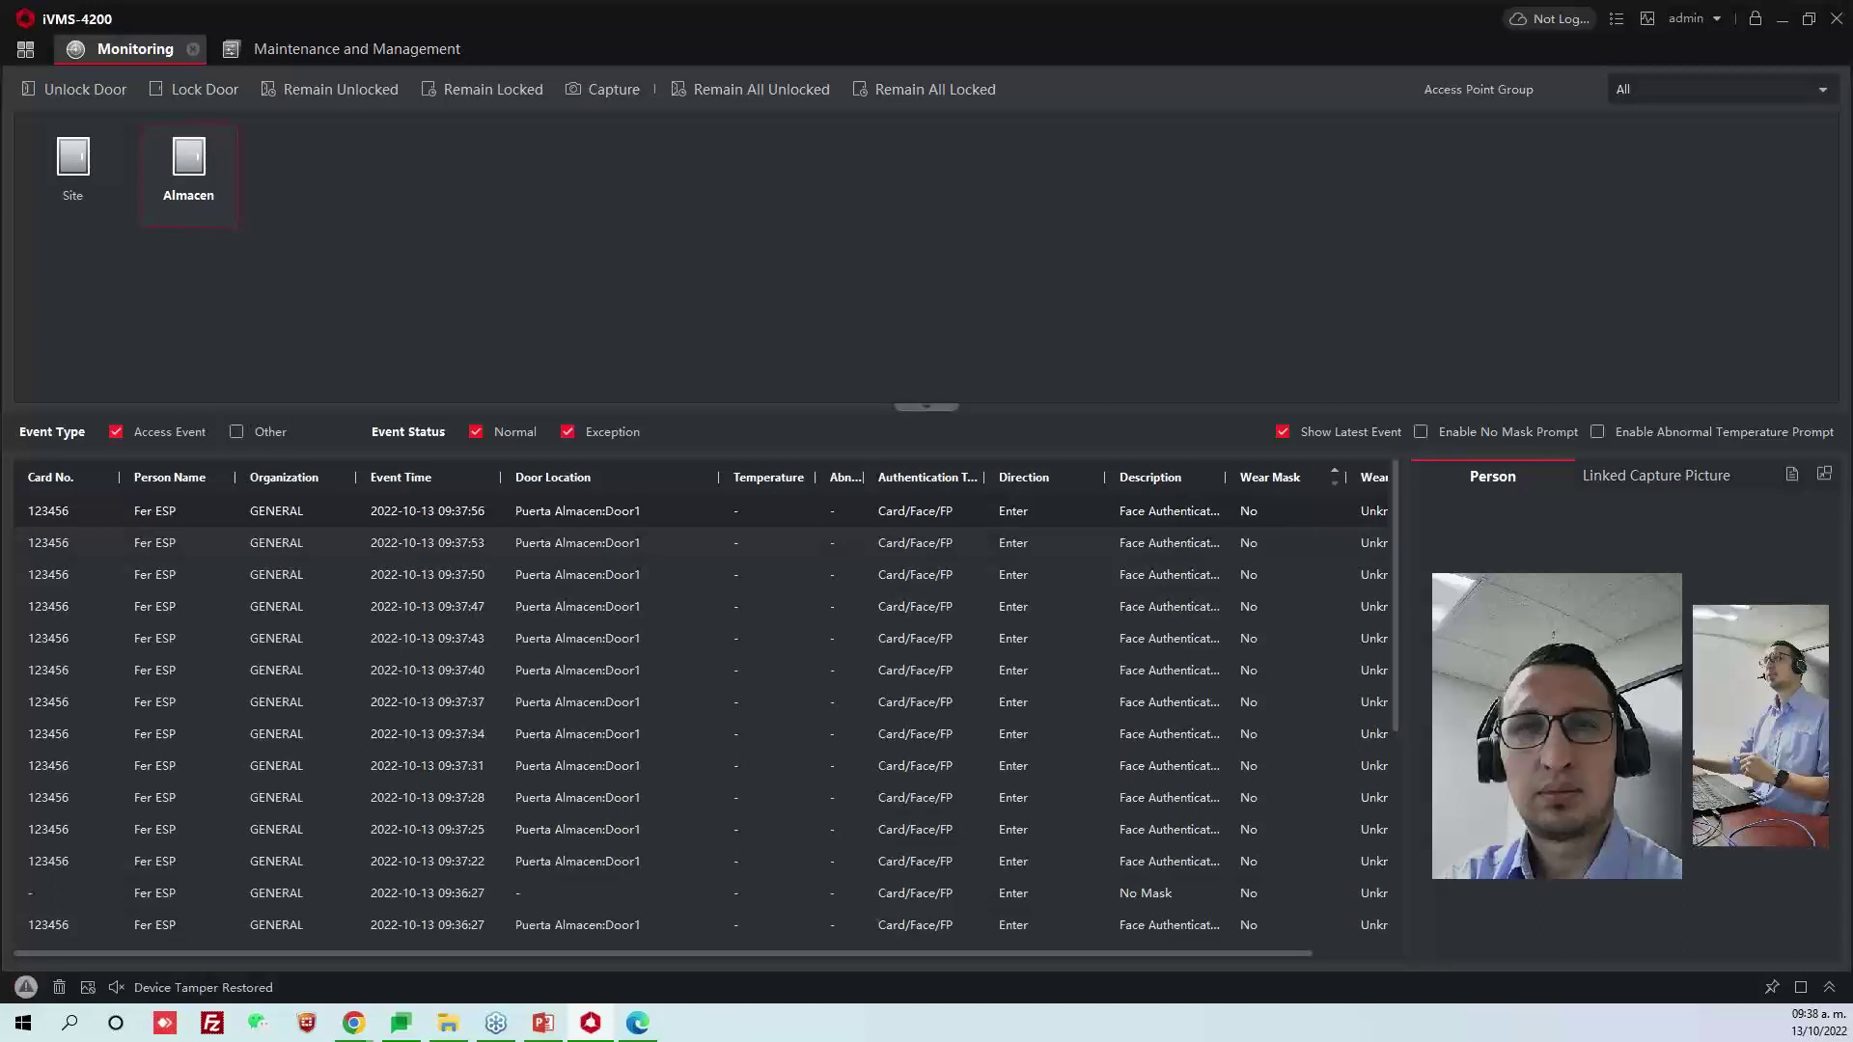
Toggle the Almacen and Site door tiles, then return to the device list in maintenance
{"action": "left_click", "coordinate": [336, 239]}
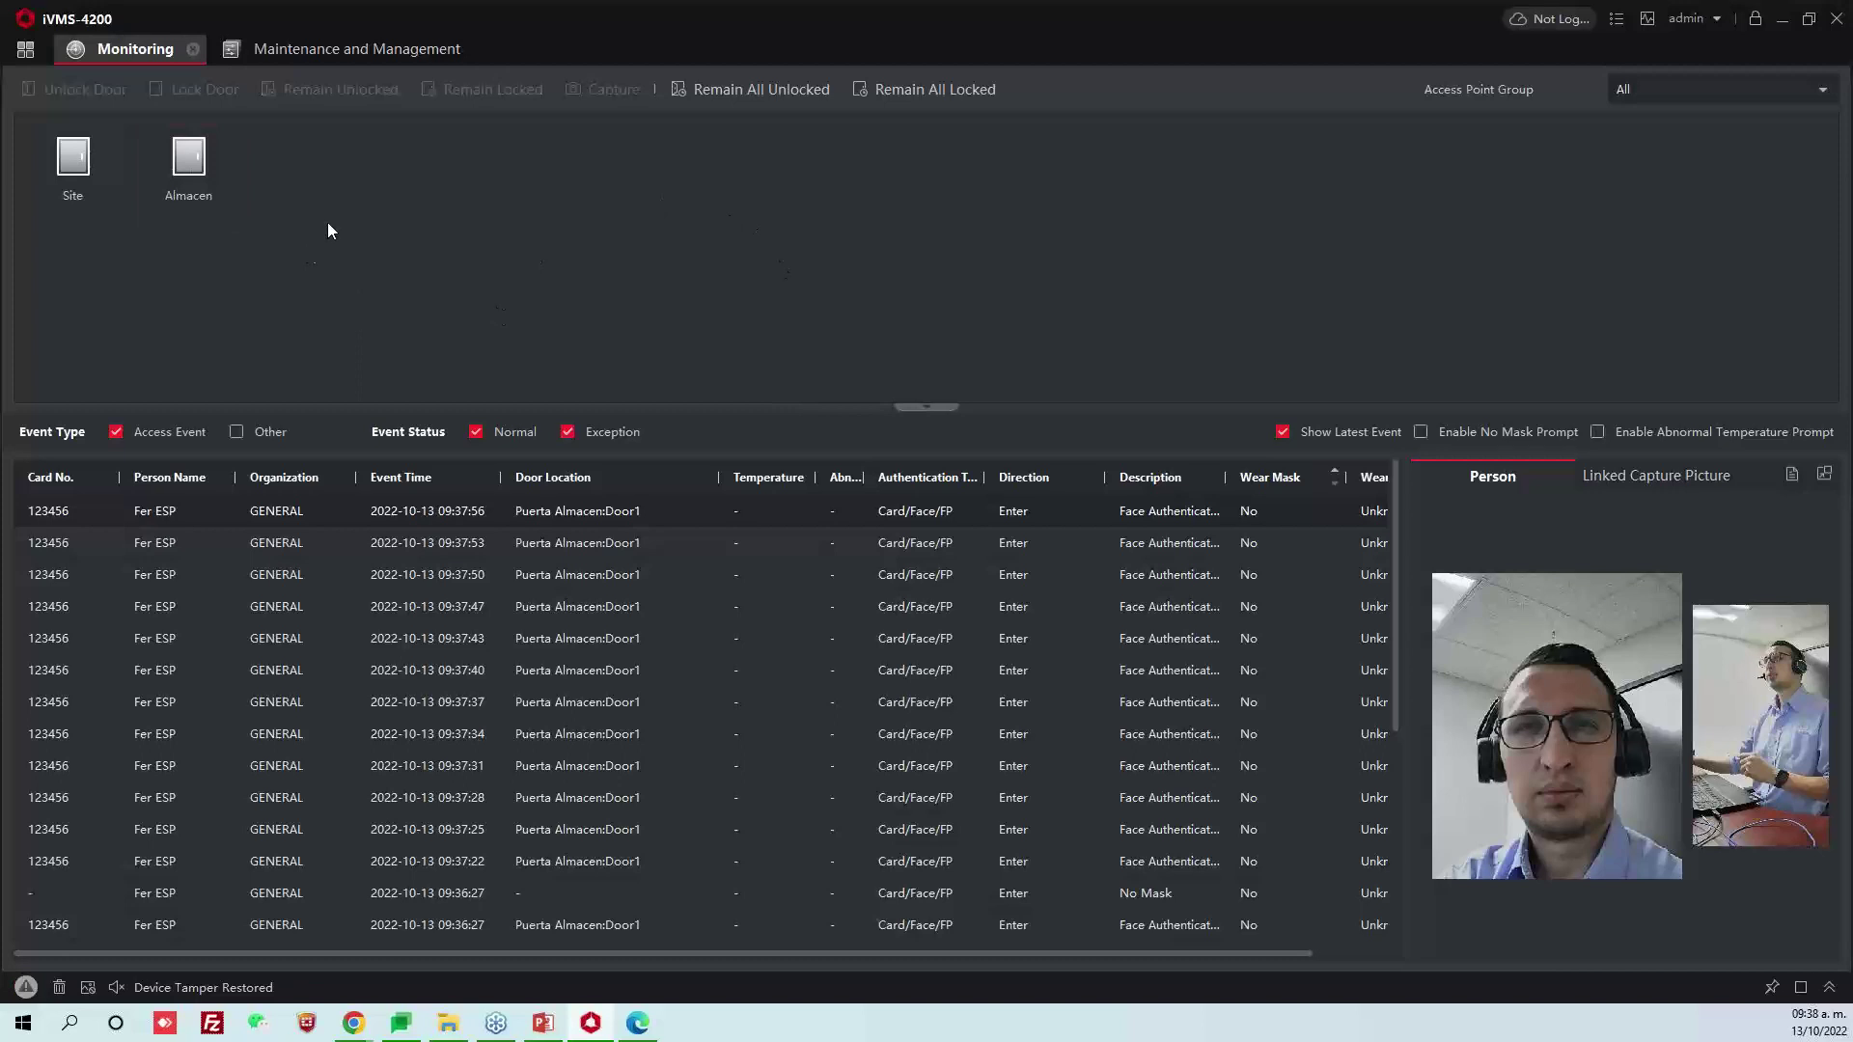
{"action": "left_click", "coordinate": [188, 166]}
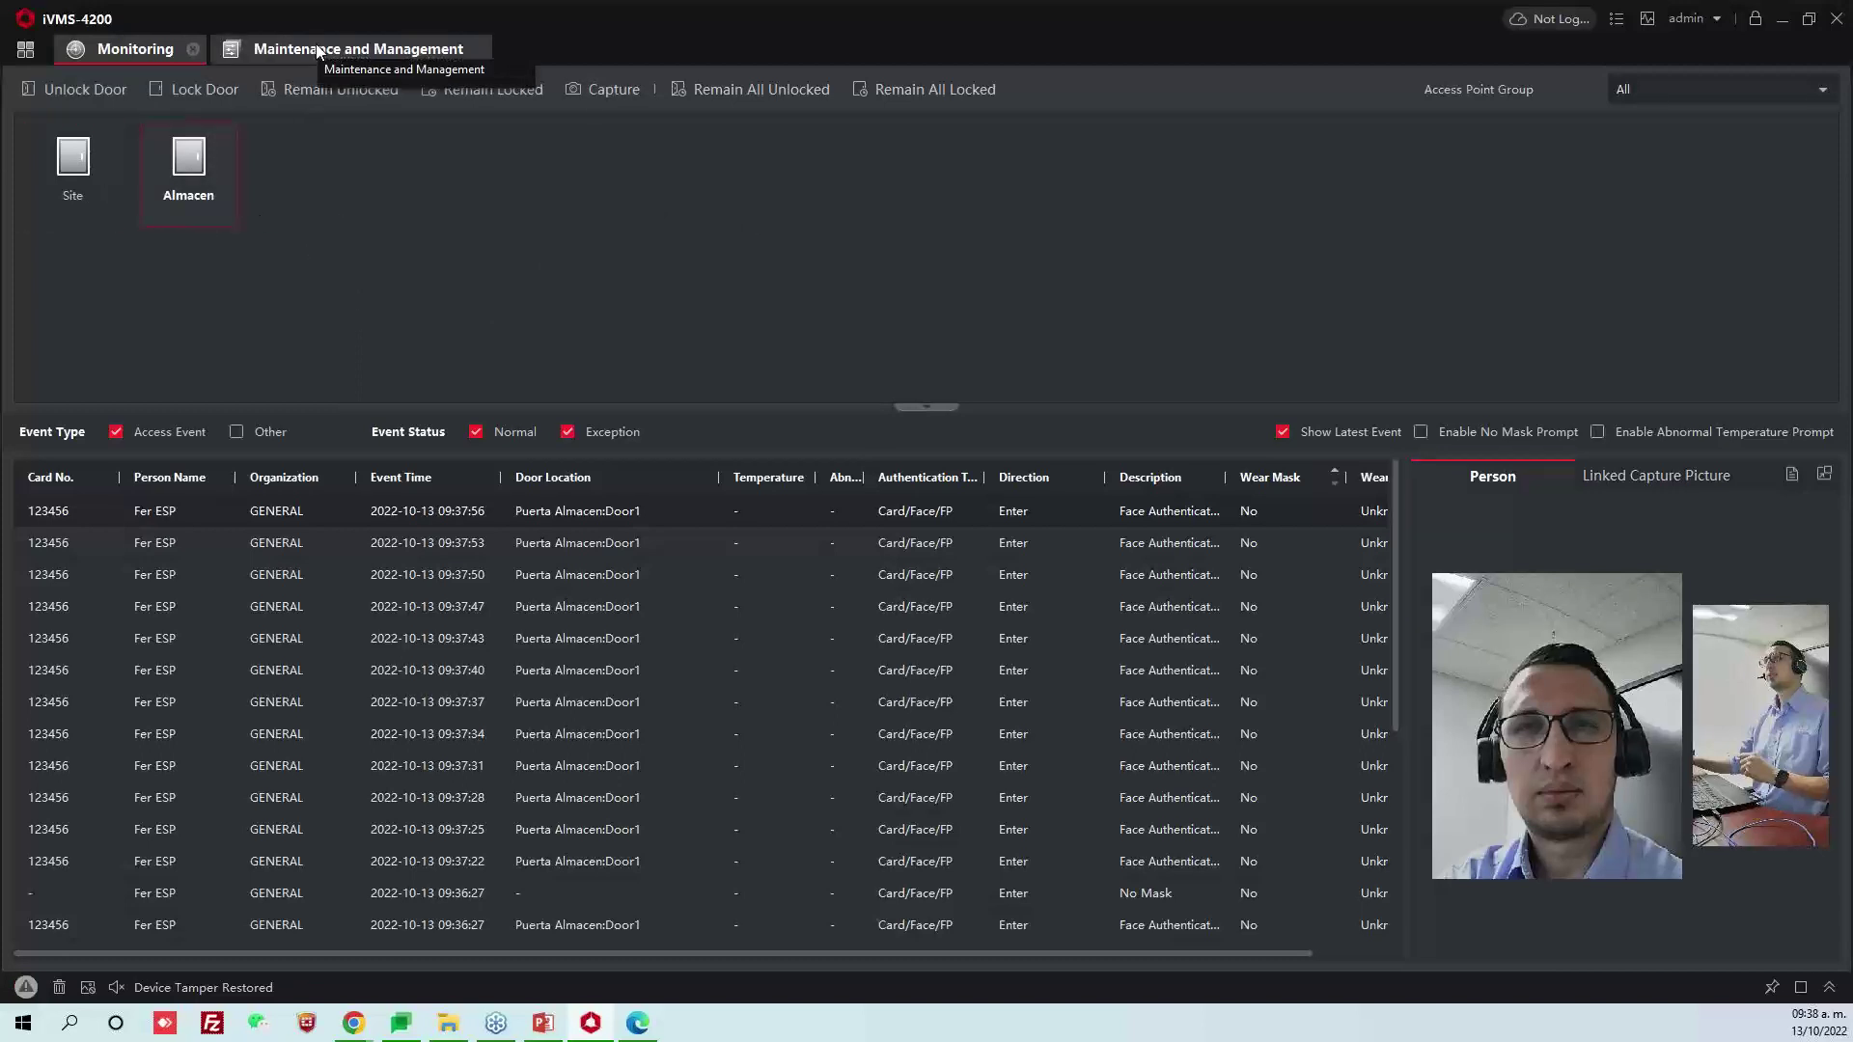
{"action": "left_click", "coordinate": [70, 175]}
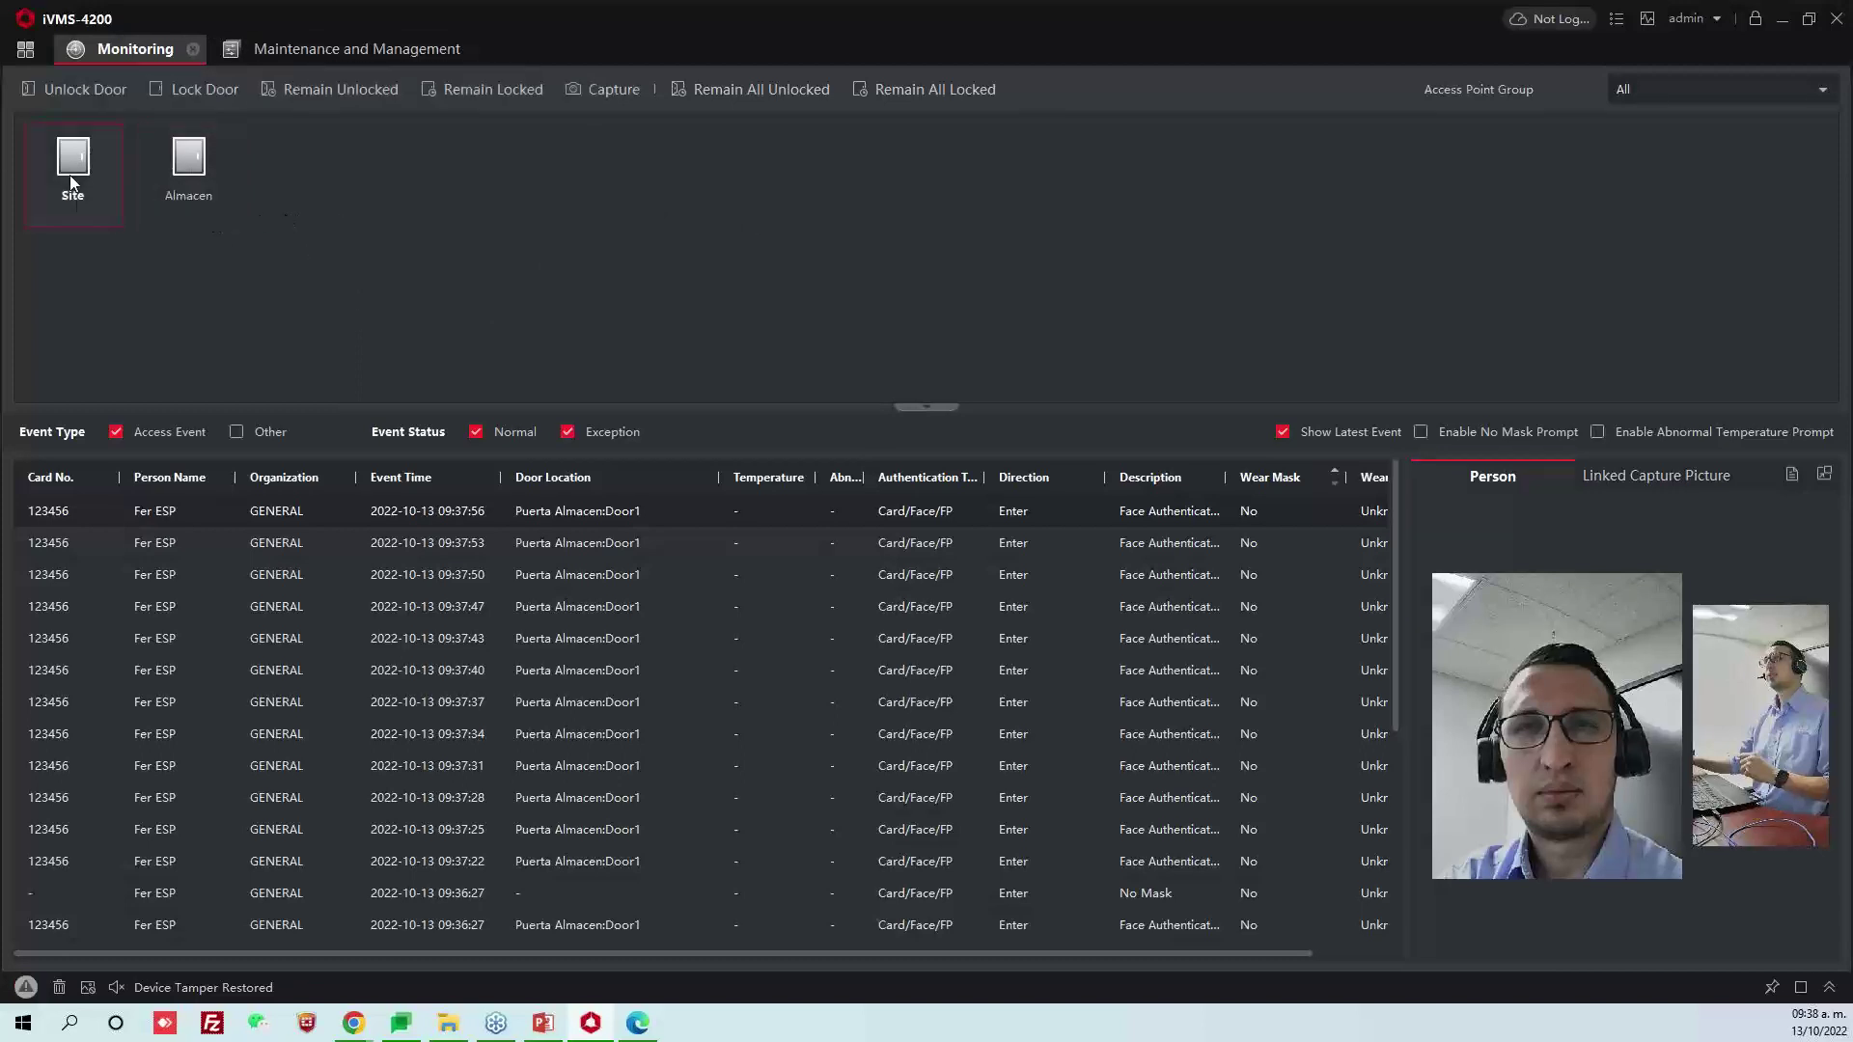
{"action": "left_click", "coordinate": [347, 48]}
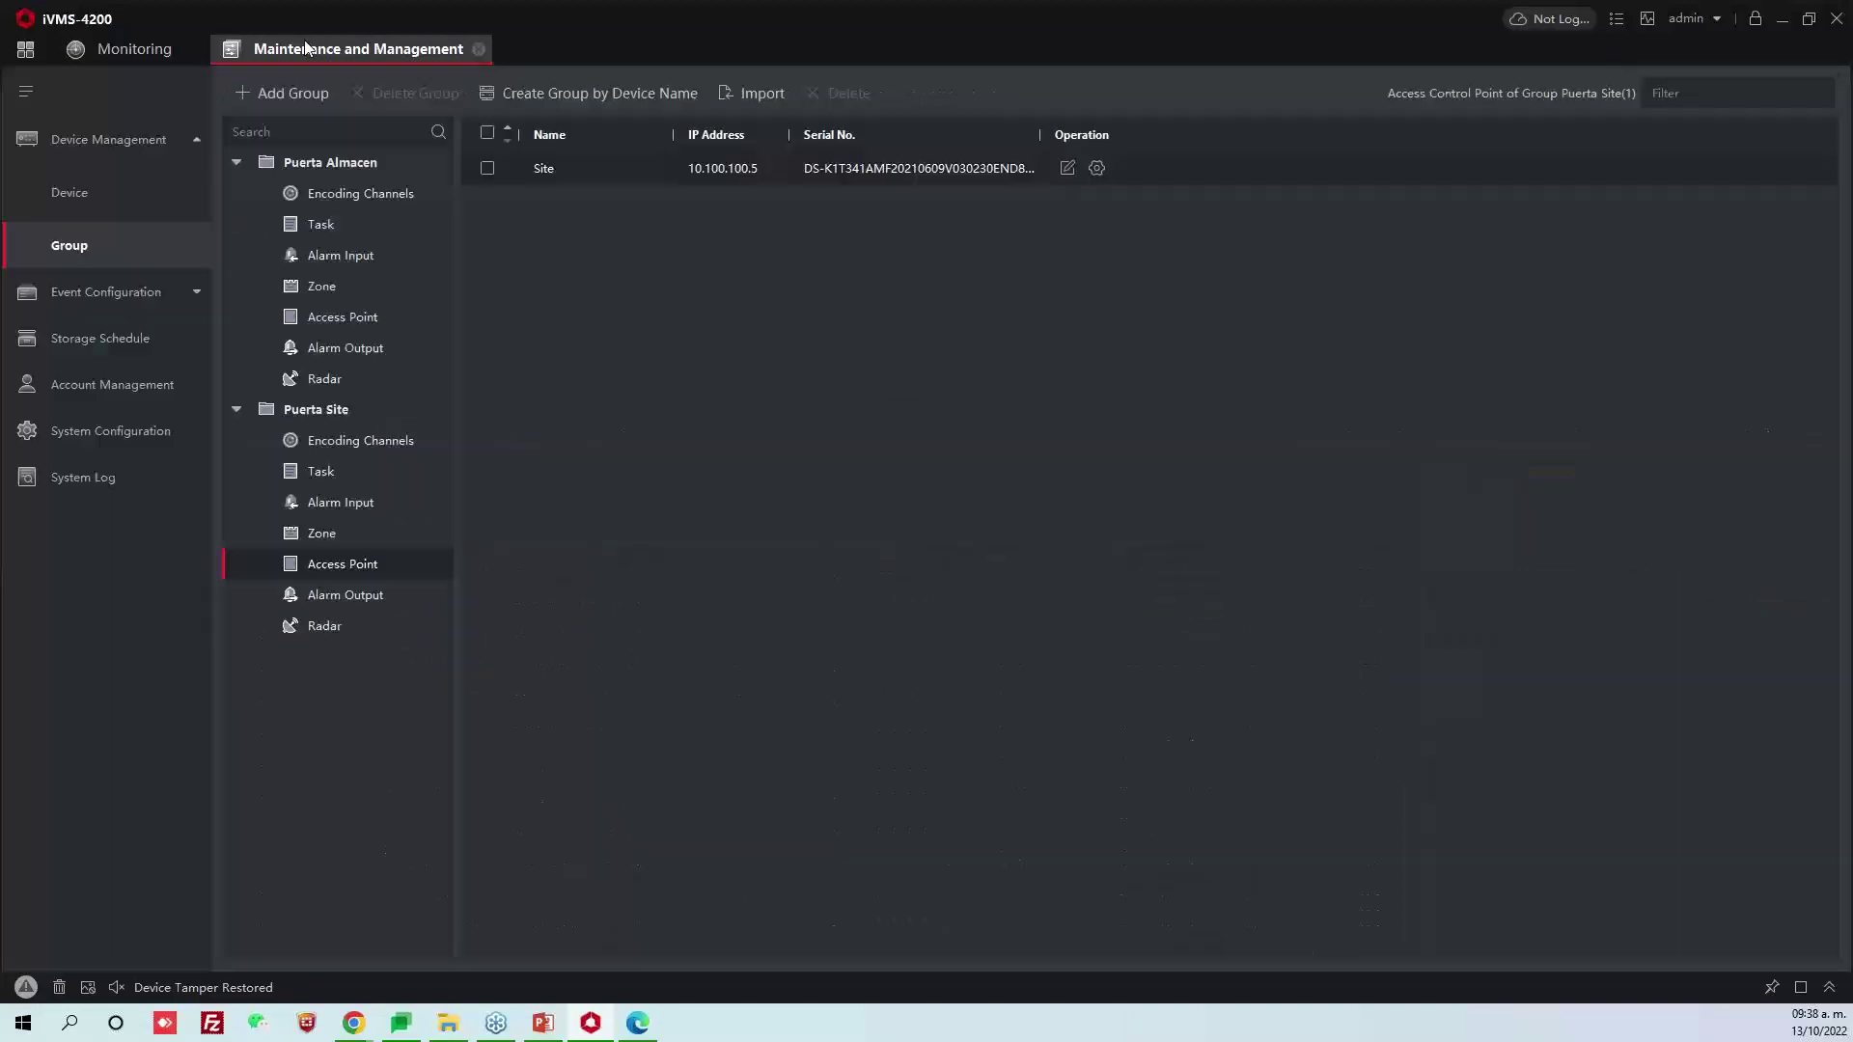
{"action": "left_click", "coordinate": [120, 197]}
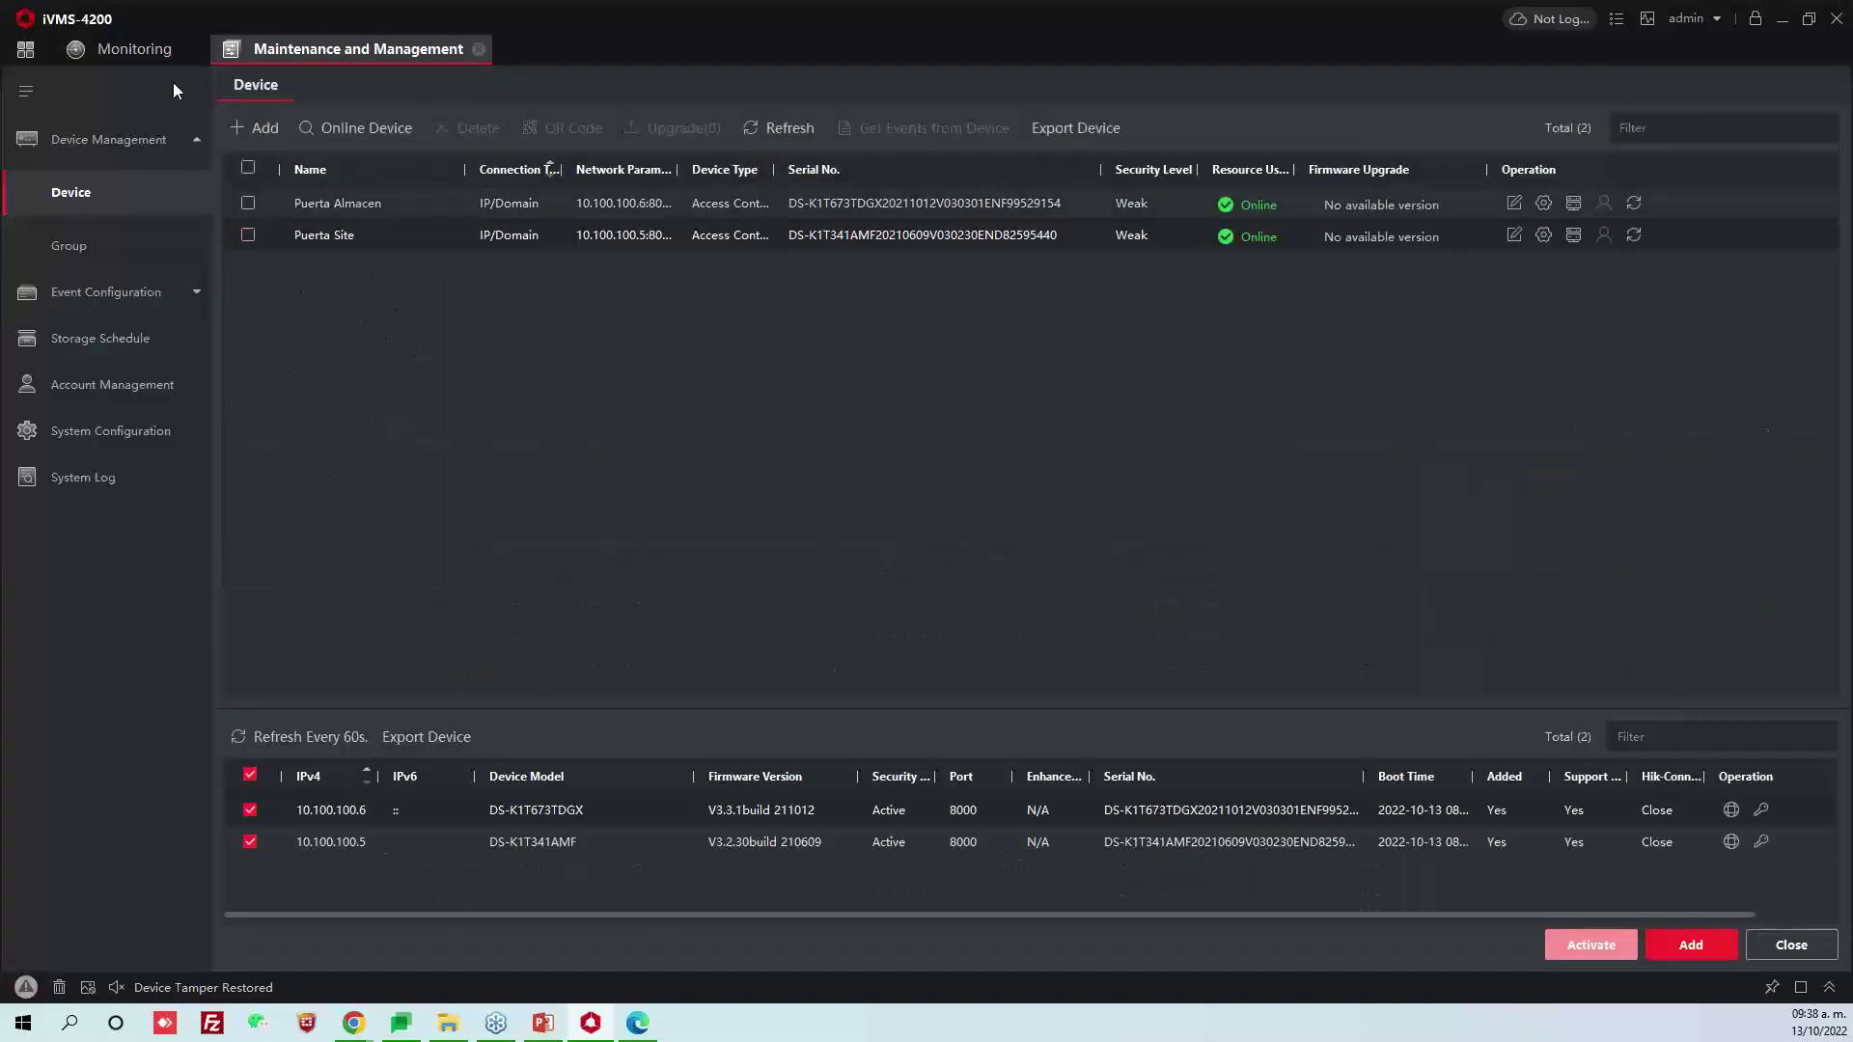
In Person management, select the single enrolled person and delete it
{"action": "left_click", "coordinate": [35, 53]}
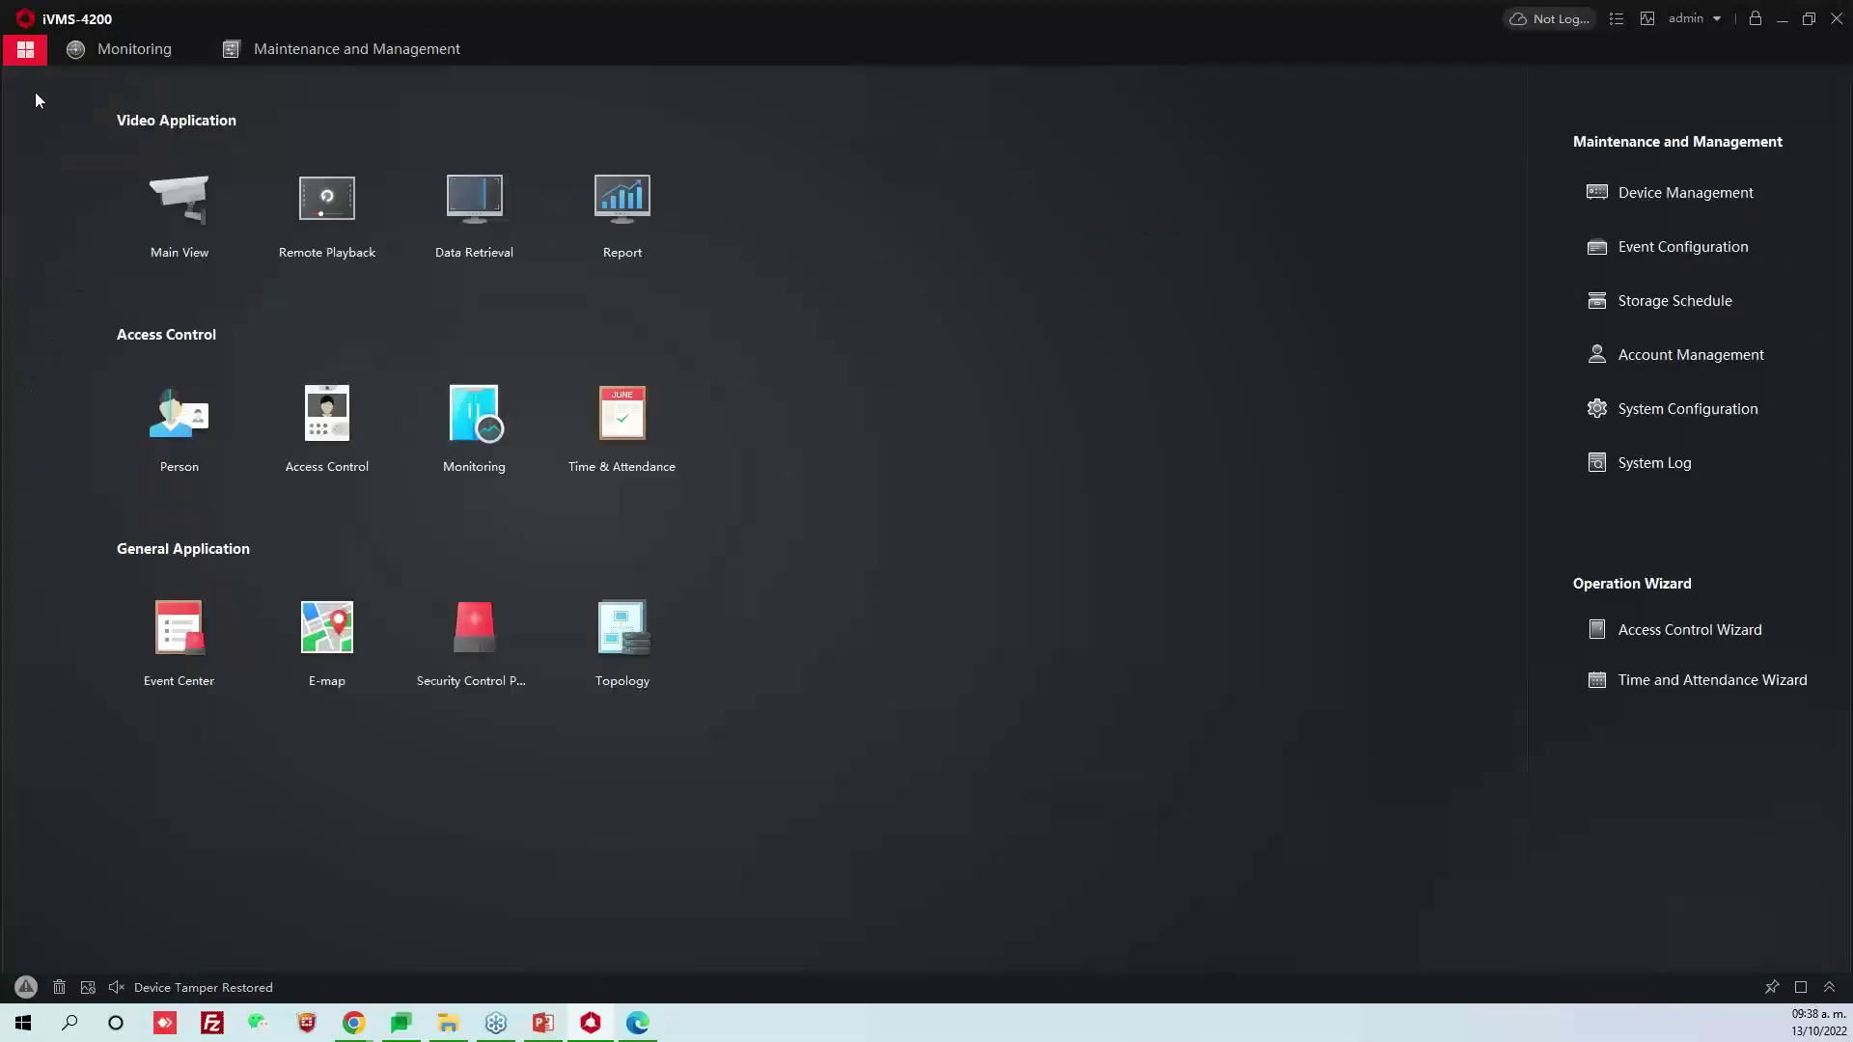
{"action": "left_click", "coordinate": [184, 435]}
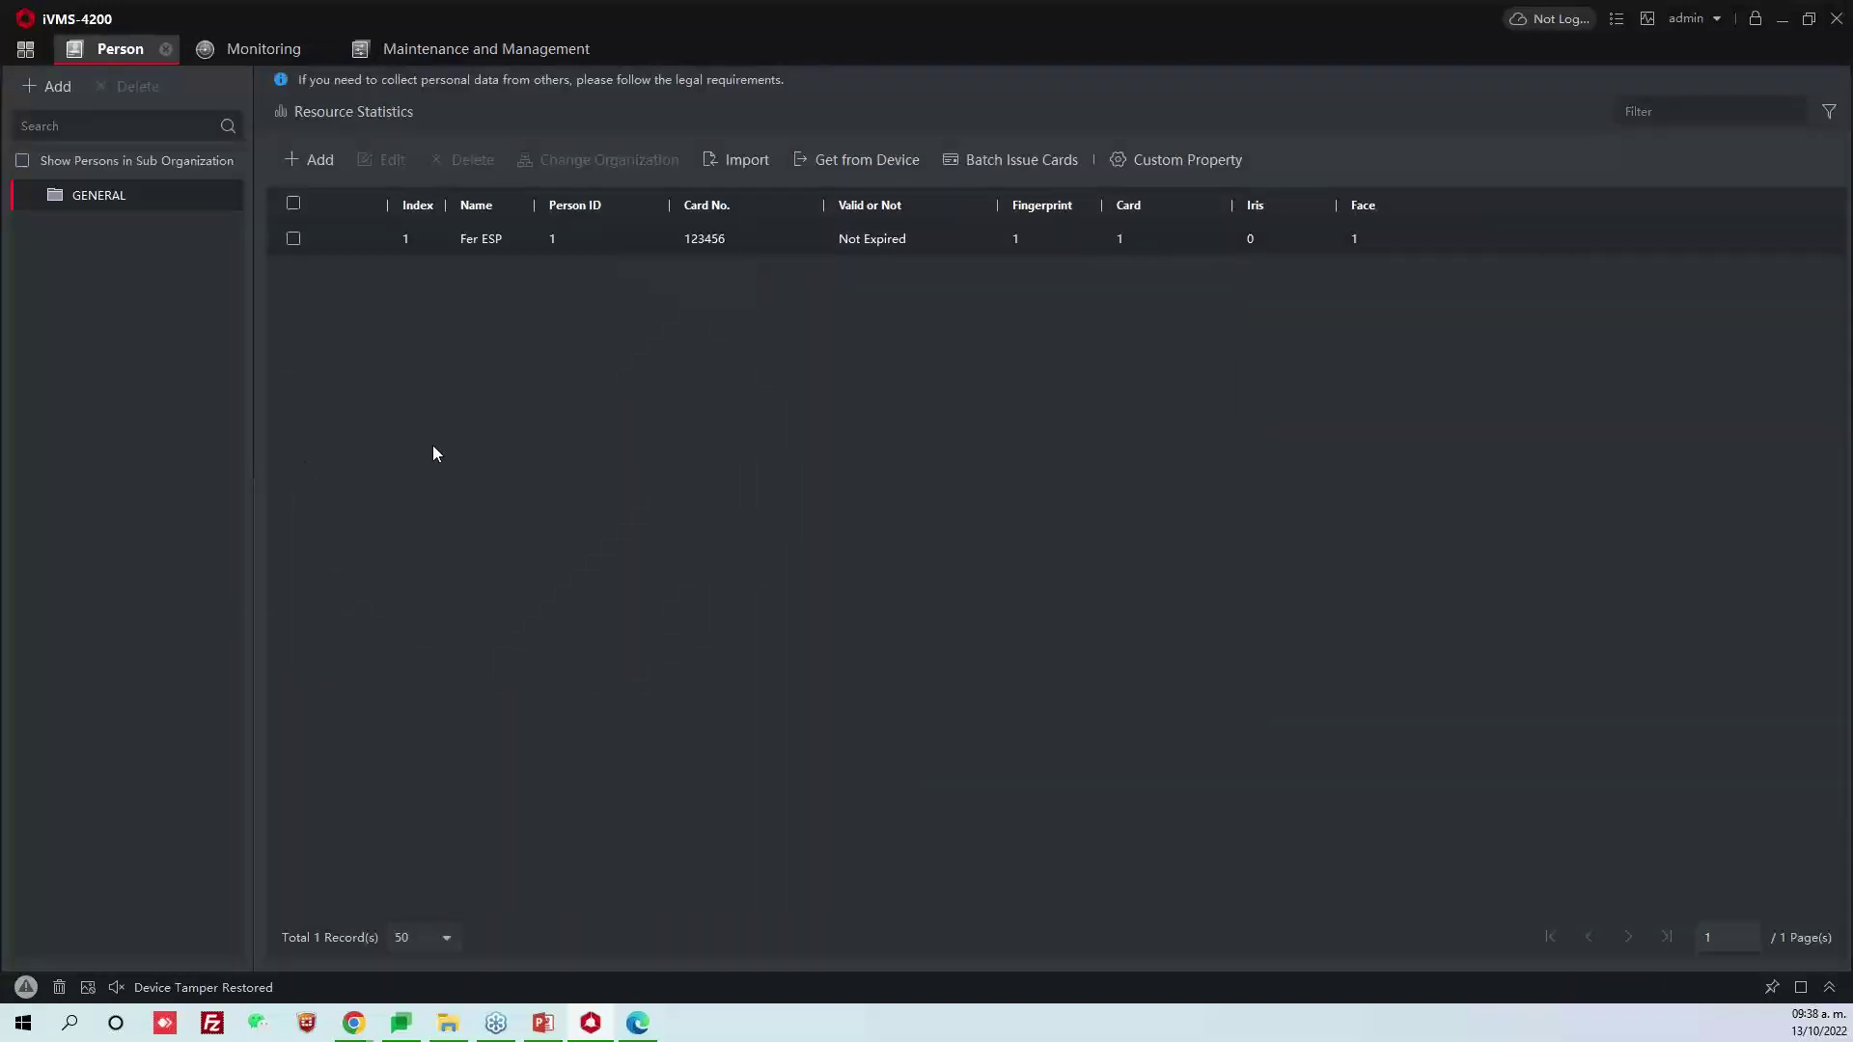
{"action": "left_click", "coordinate": [293, 239]}
{"action": "left_click", "coordinate": [461, 159]}
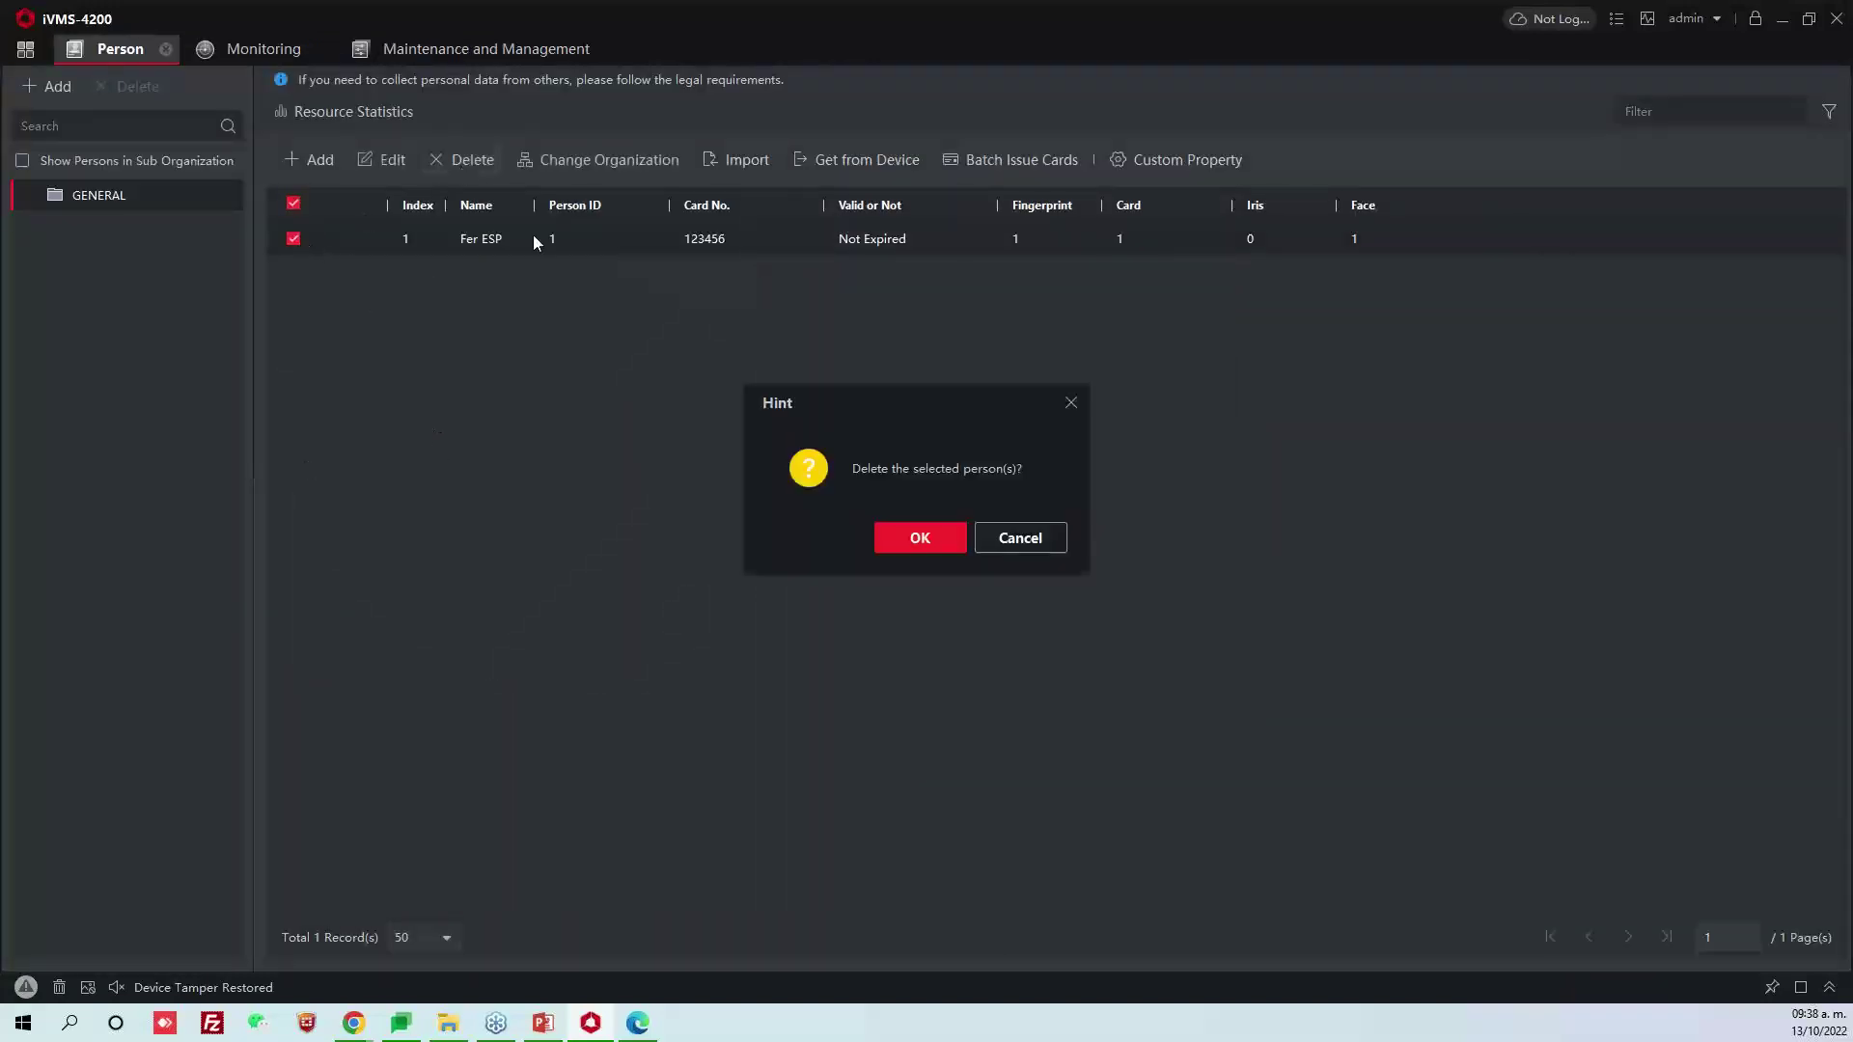
{"action": "left_click", "coordinate": [894, 537]}
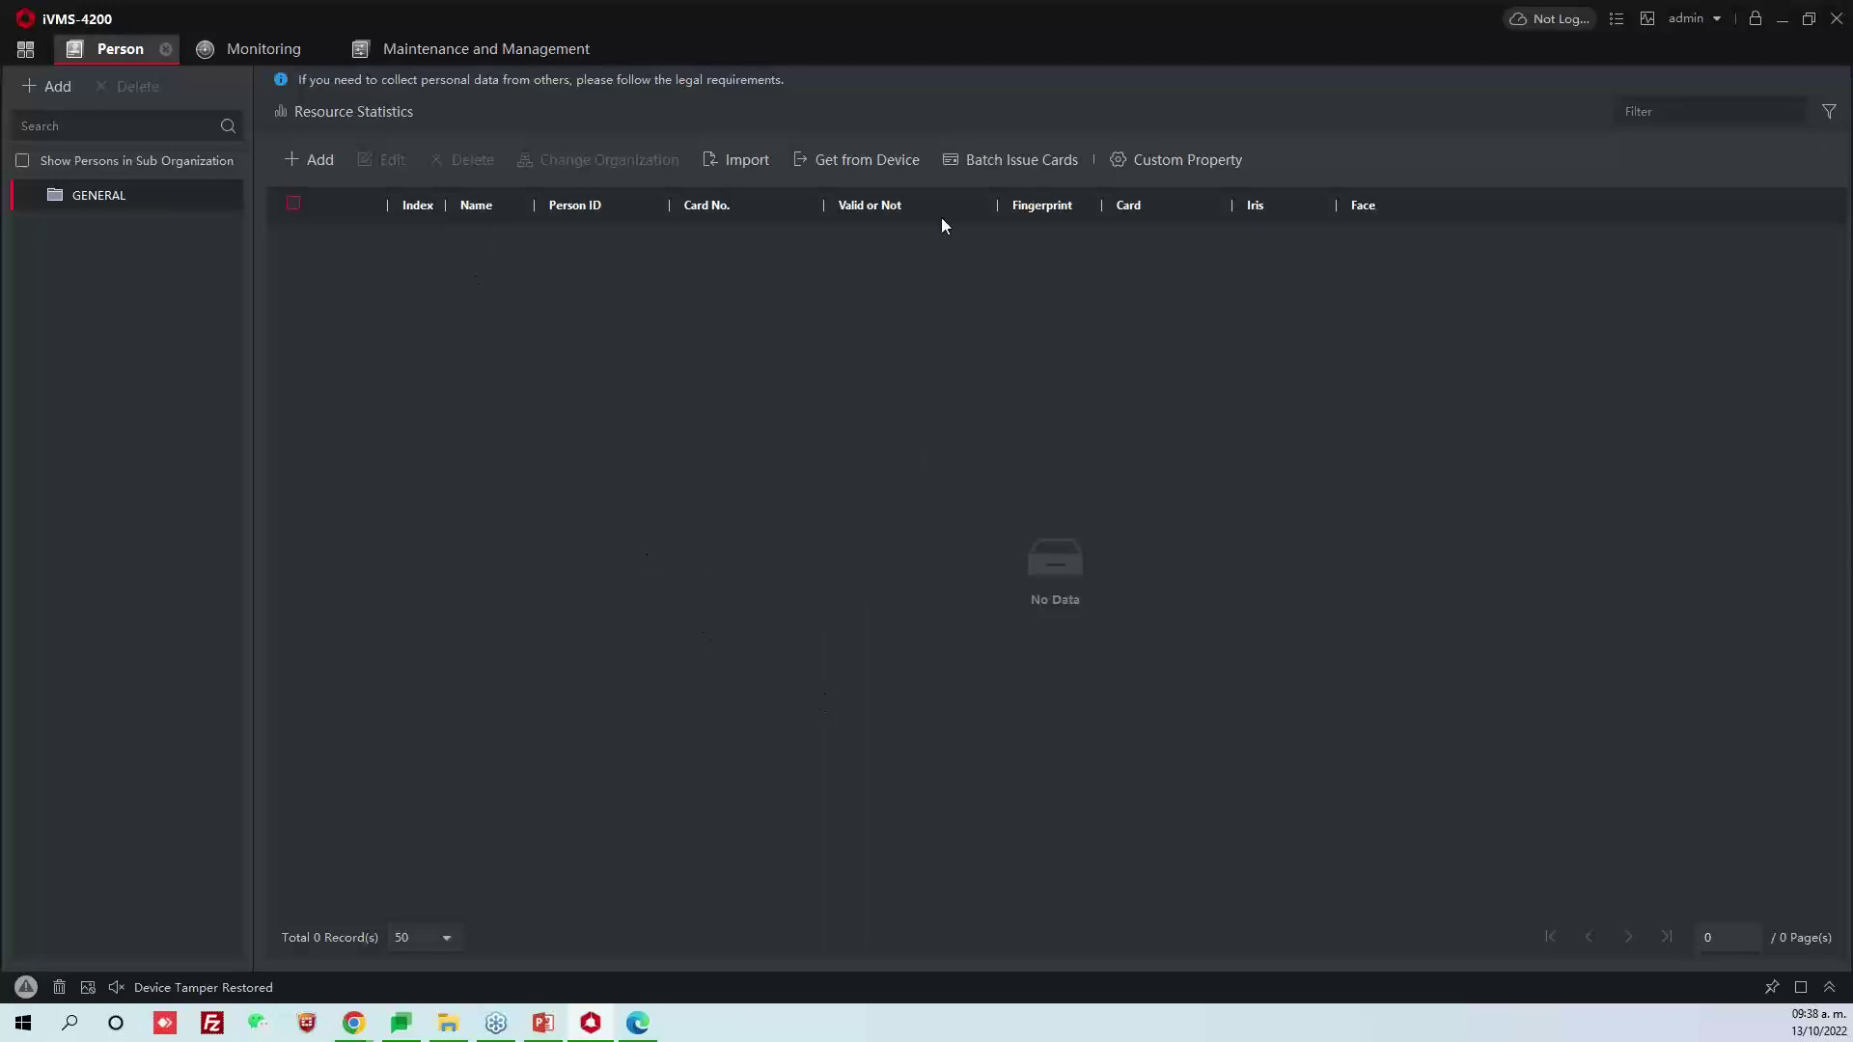
Fetch the enrolled people from the Puerta Almacen device into the Person list
{"action": "left_click", "coordinate": [815, 168]}
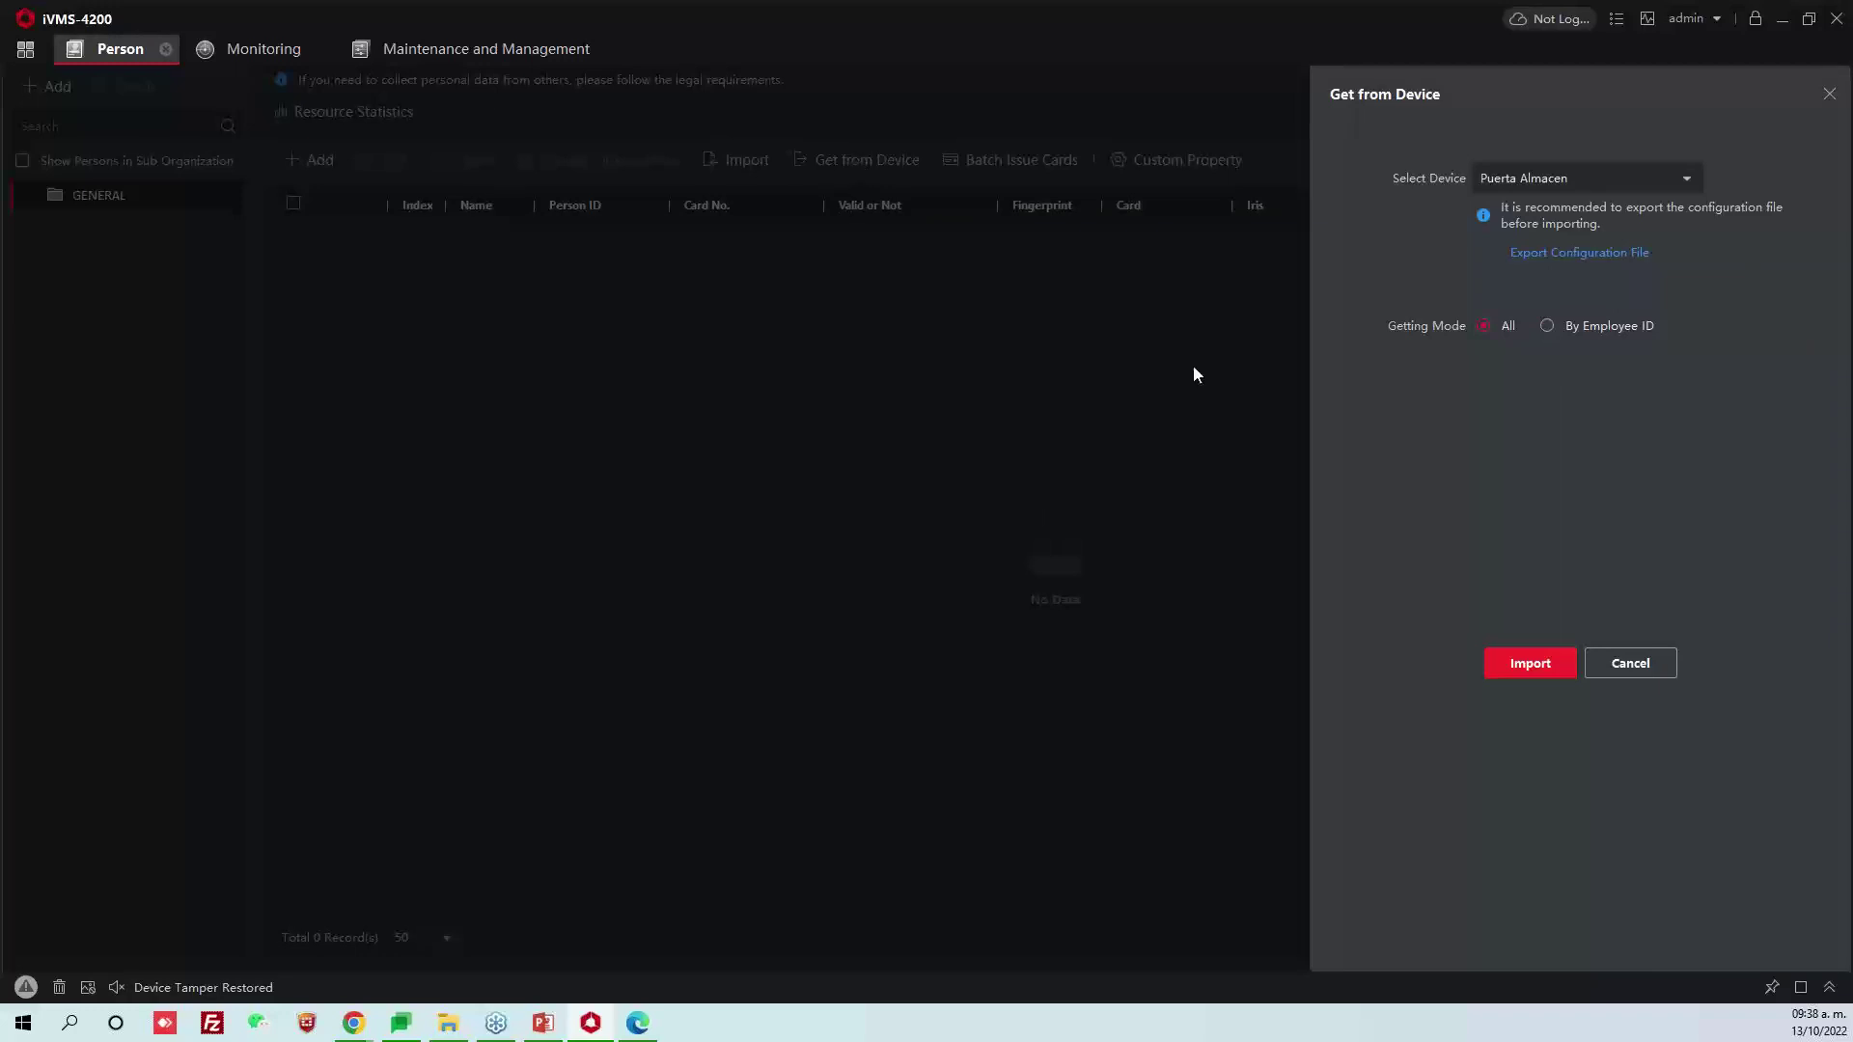
{"action": "left_click", "coordinate": [1632, 664]}
{"action": "left_click", "coordinate": [888, 171]}
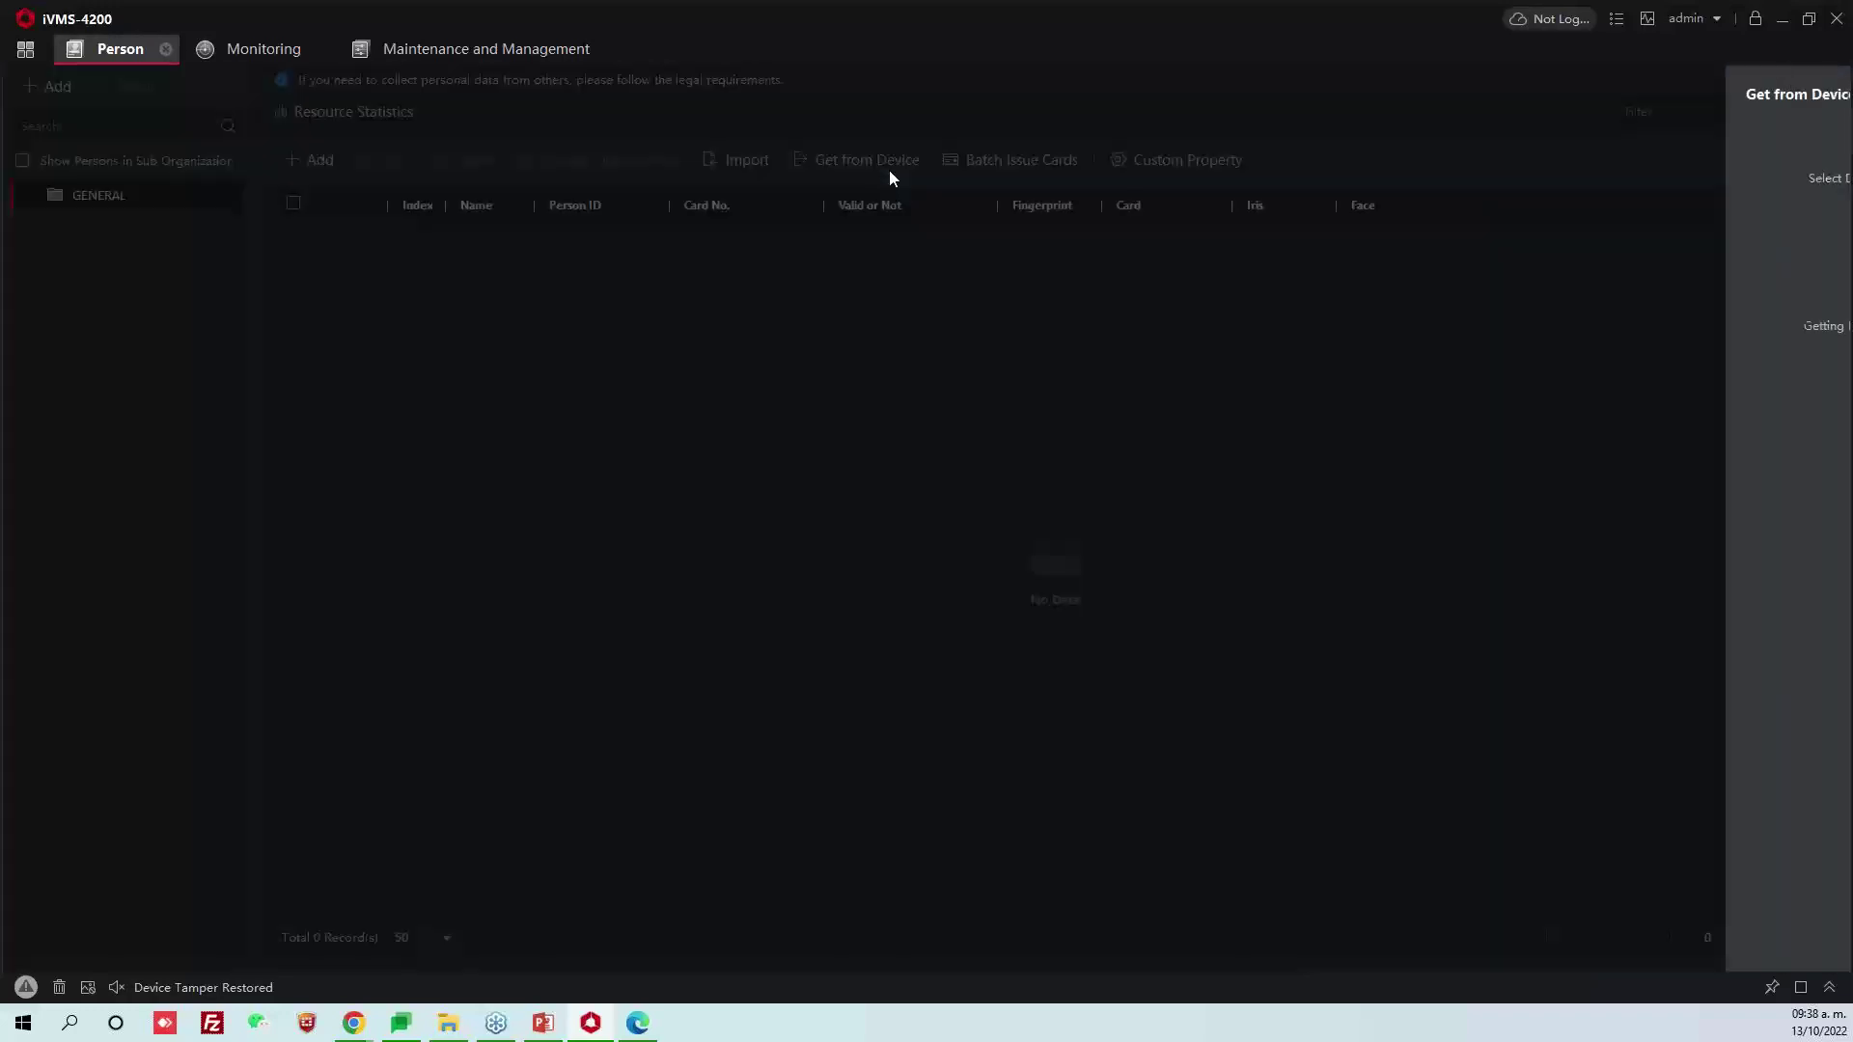
{"action": "left_click", "coordinate": [1664, 171]}
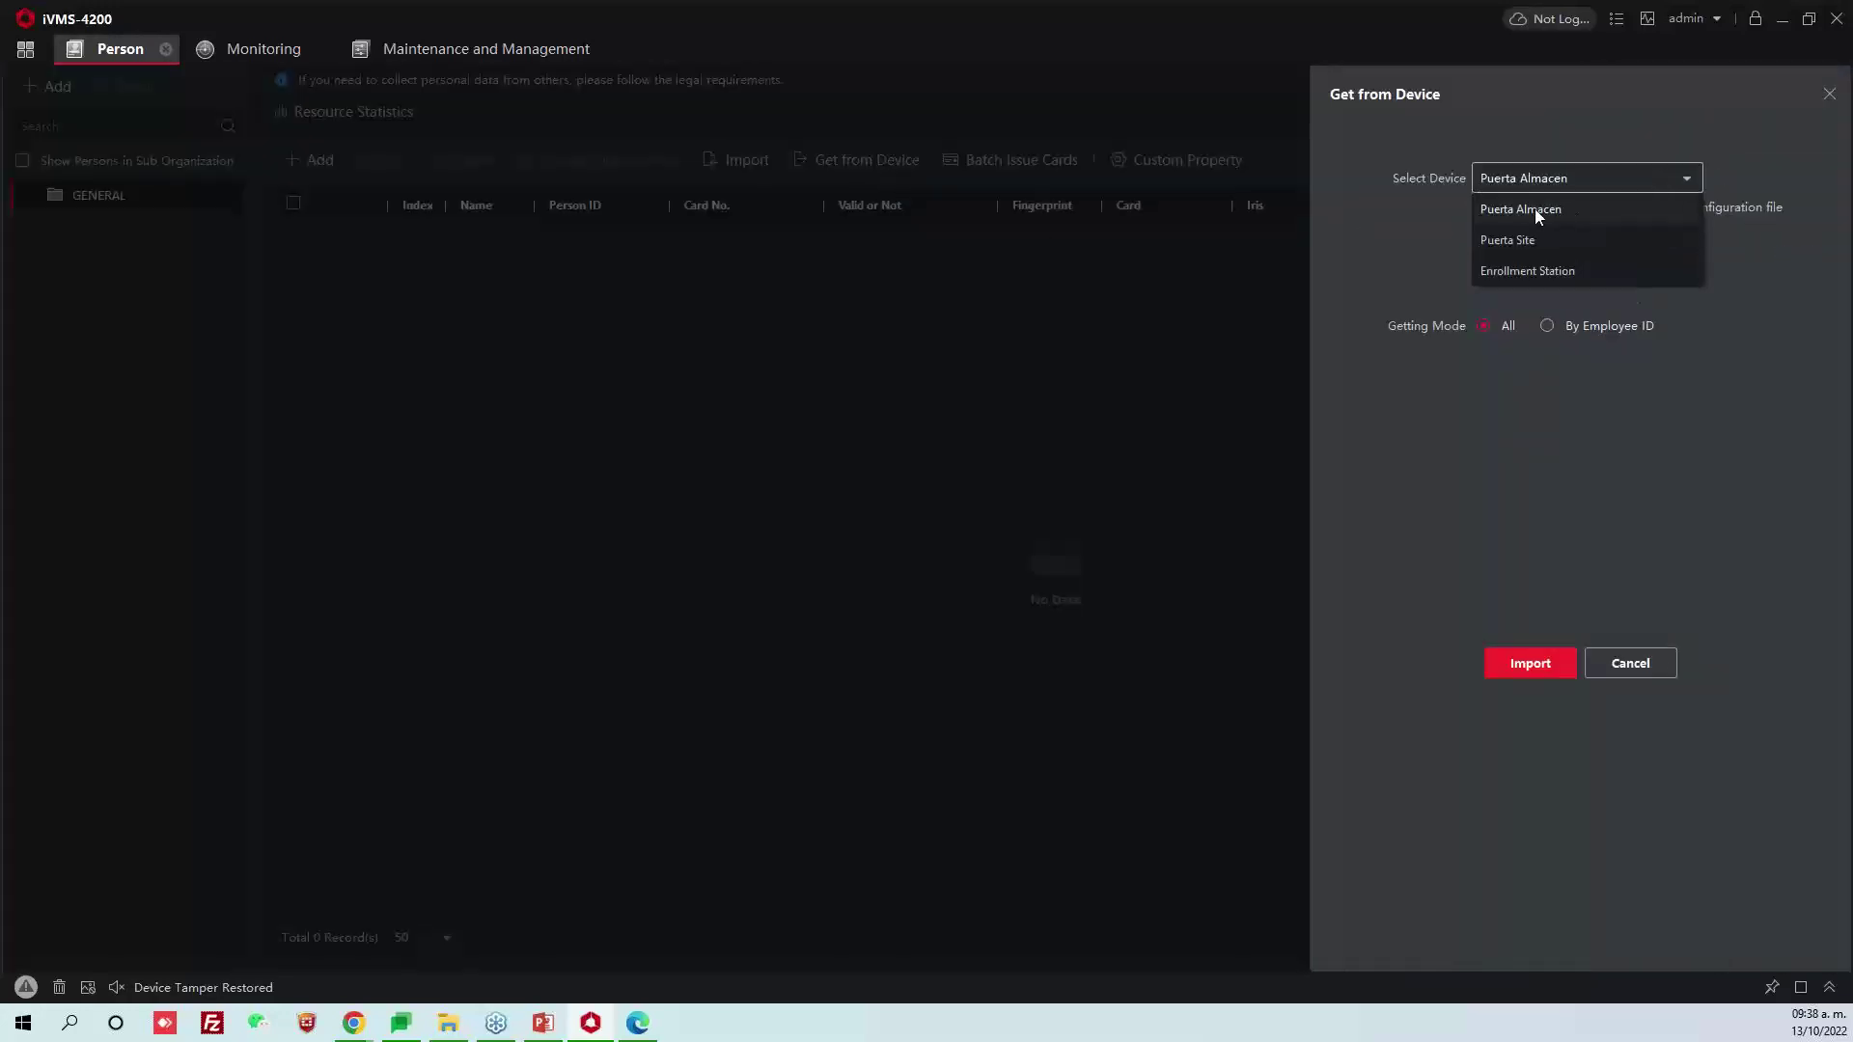
{"action": "left_click", "coordinate": [1535, 210]}
{"action": "left_click", "coordinate": [1537, 664]}
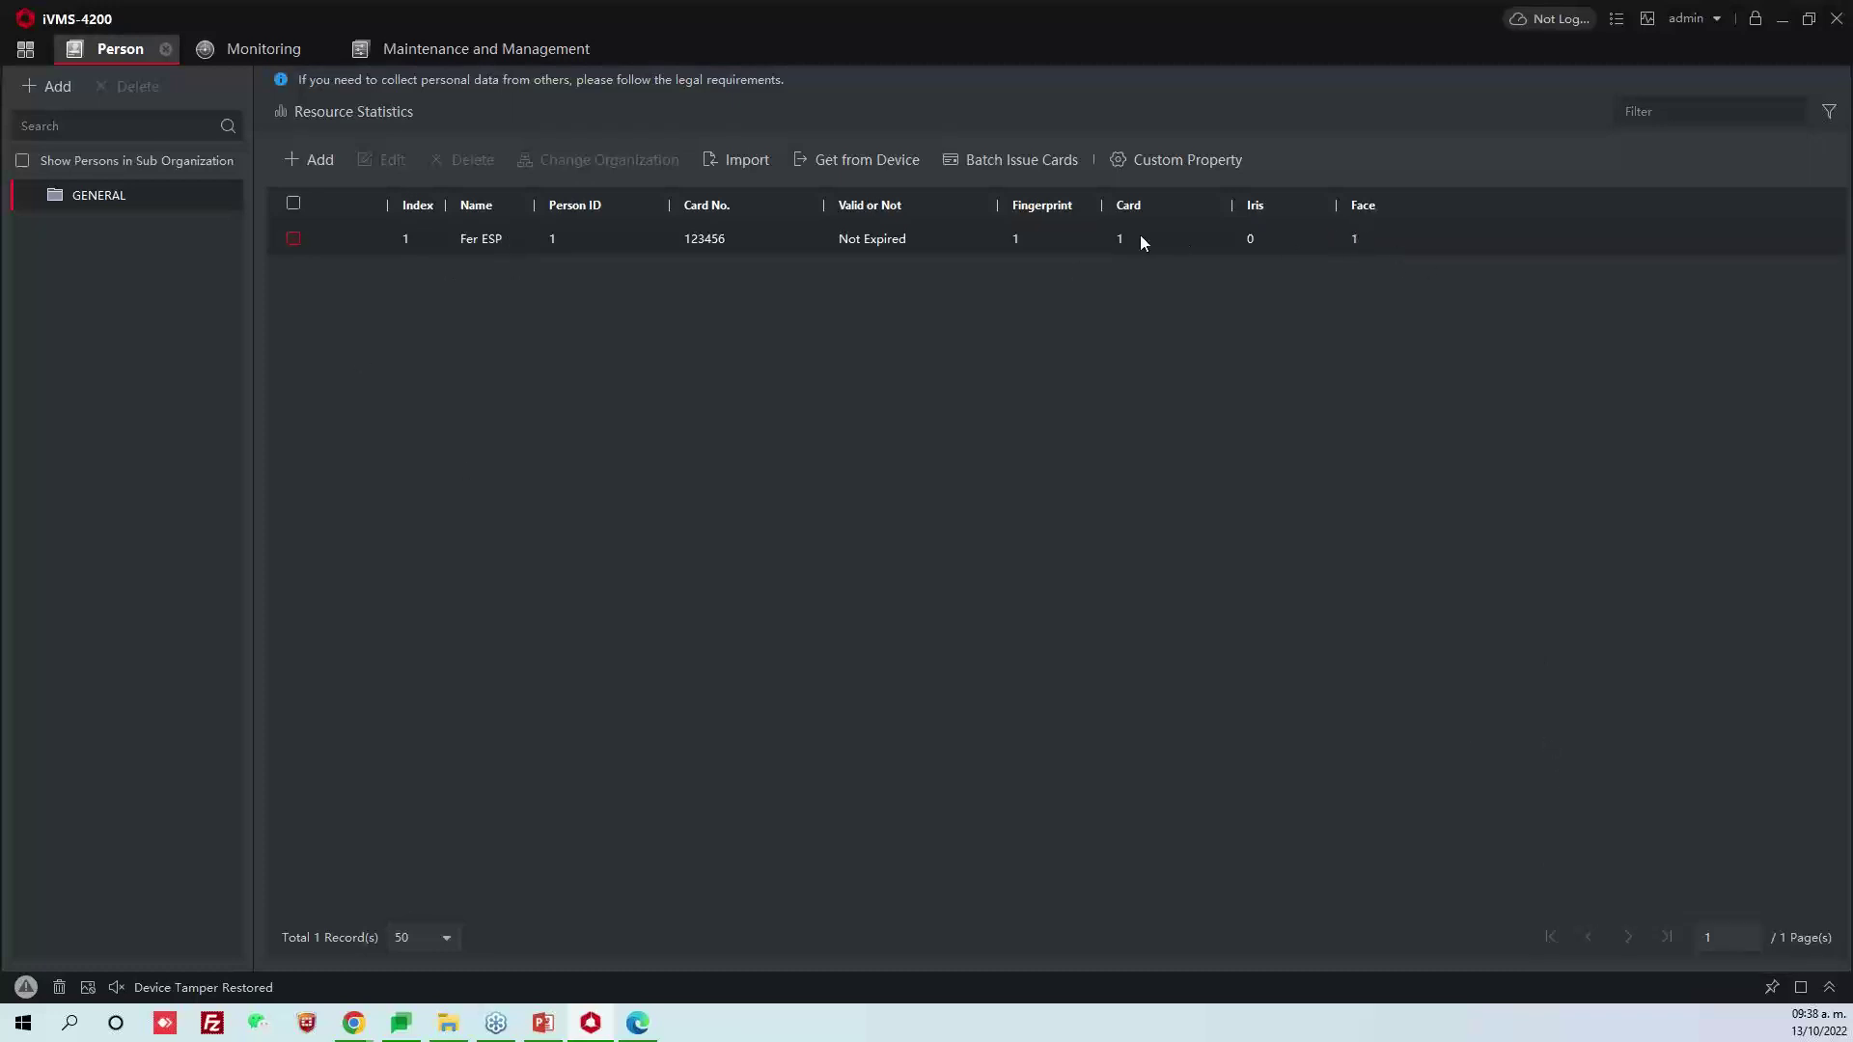
Open the fetched person's record and close it without saving changes
{"action": "double_click", "coordinate": [750, 243]}
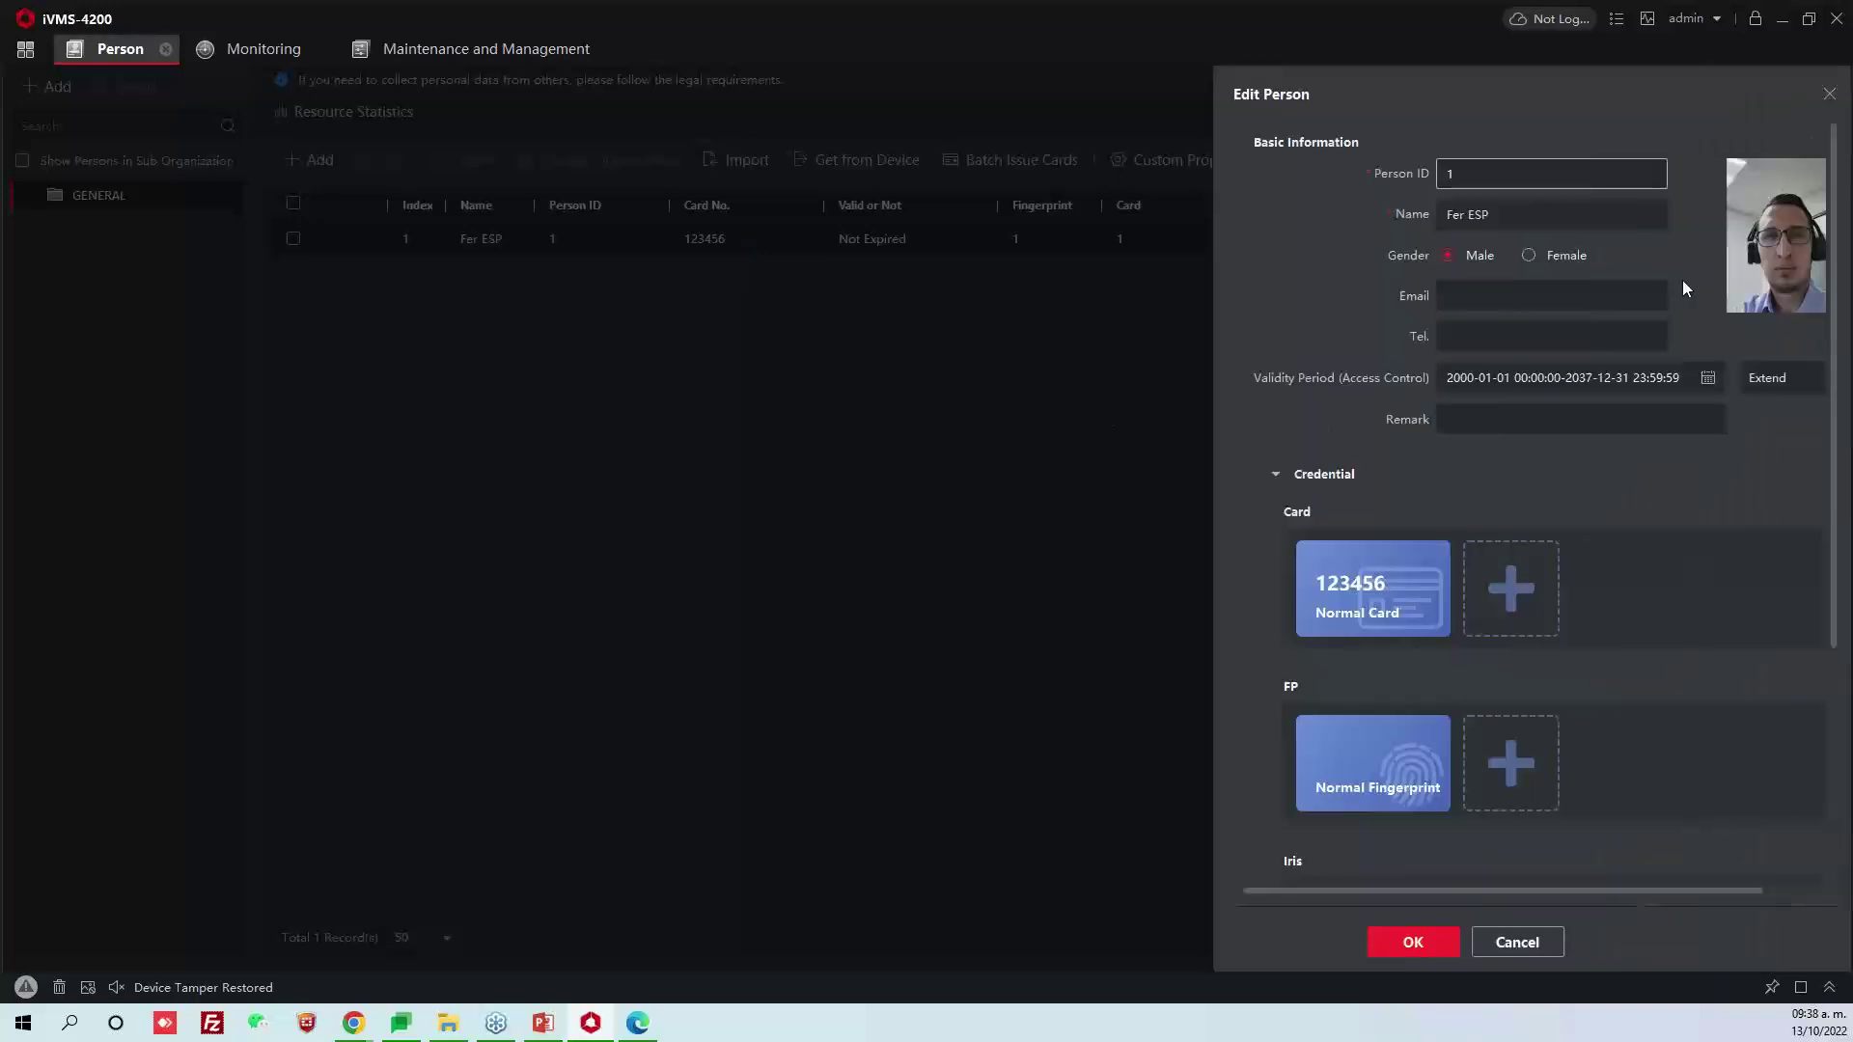
{"action": "left_click", "coordinate": [1538, 232]}
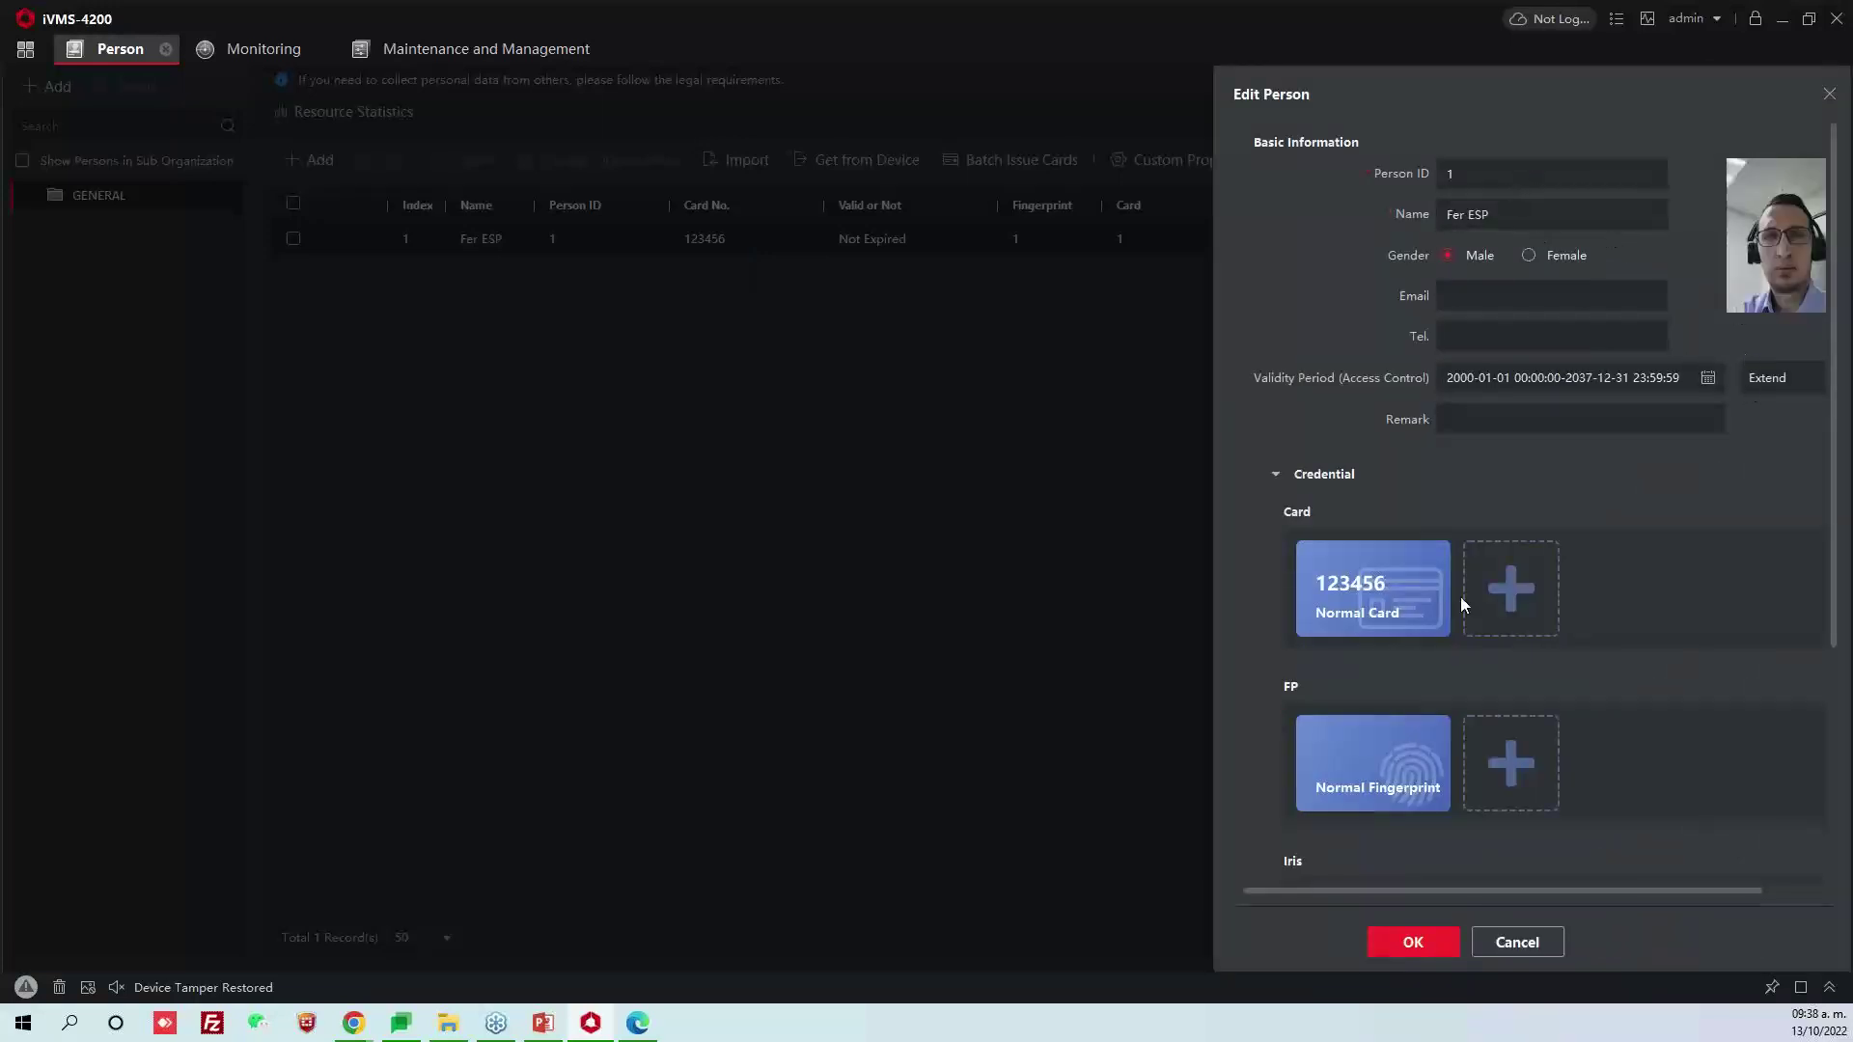
{"action": "left_click", "coordinate": [1520, 941]}
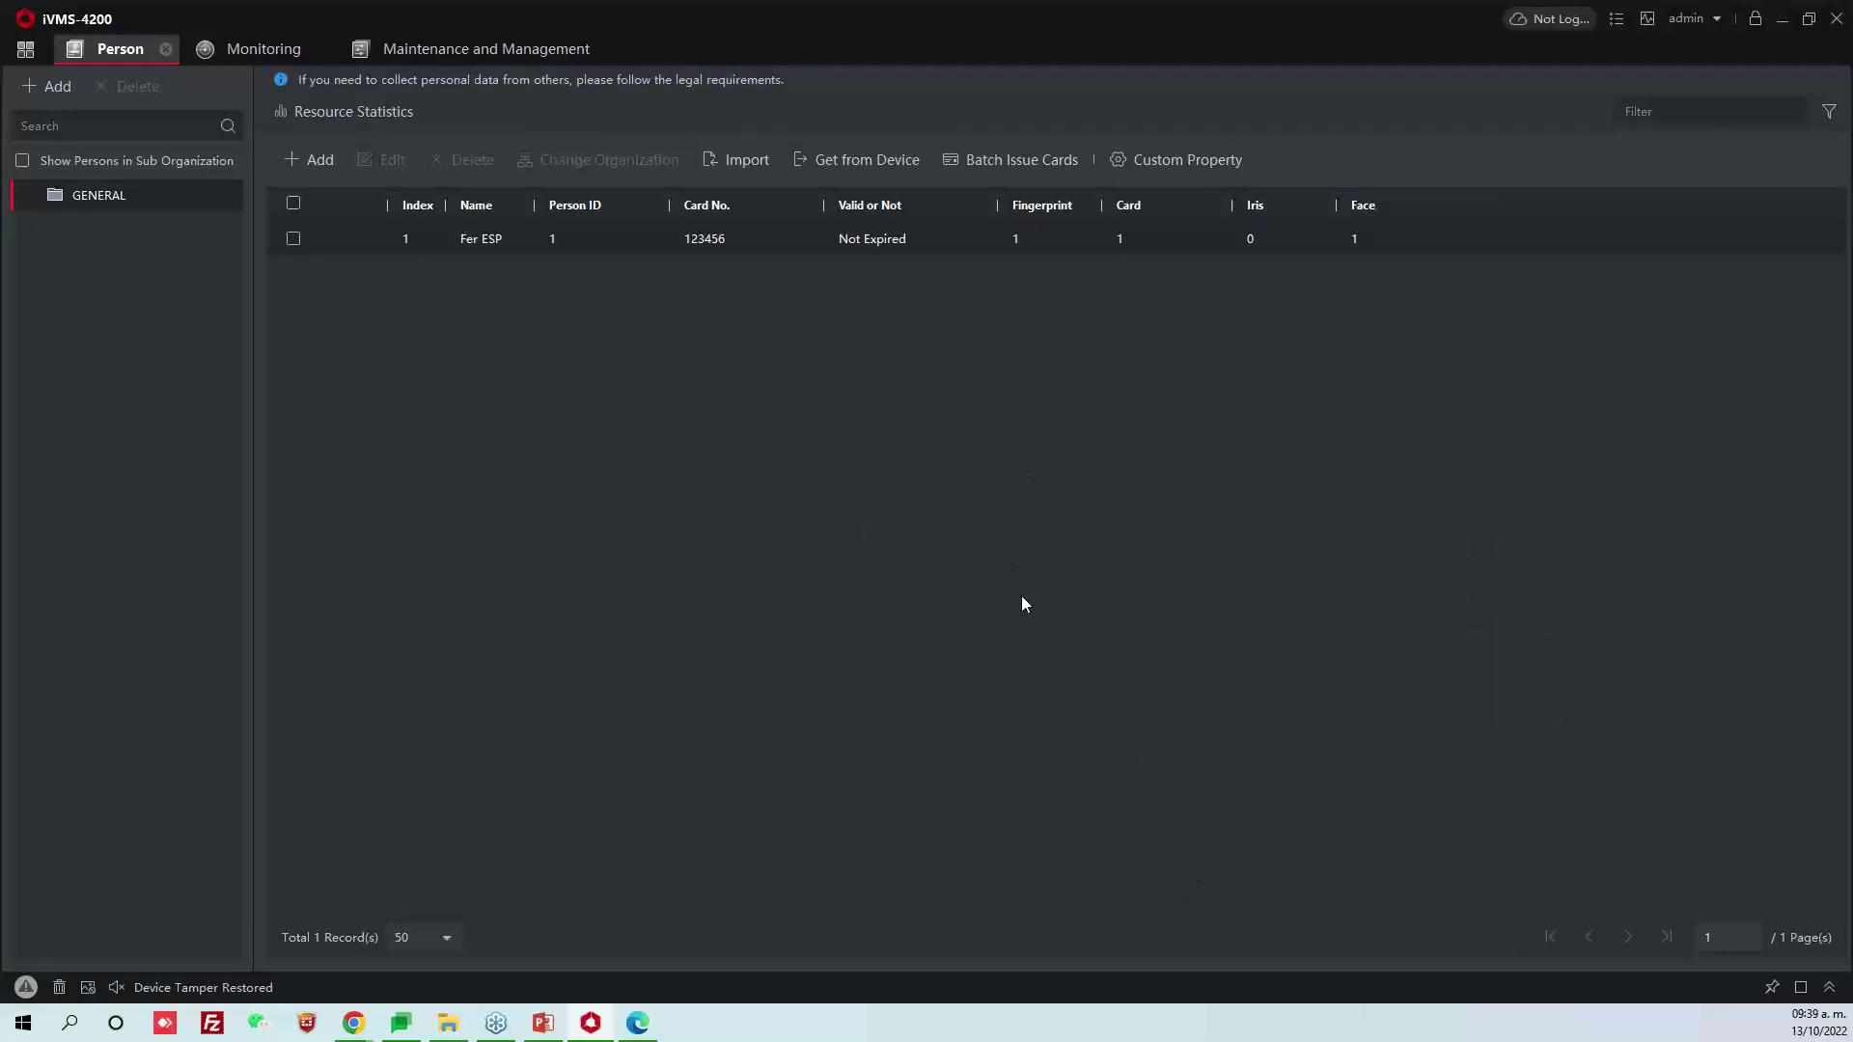
Select every person in the list and delete them all
{"action": "left_click", "coordinate": [293, 204]}
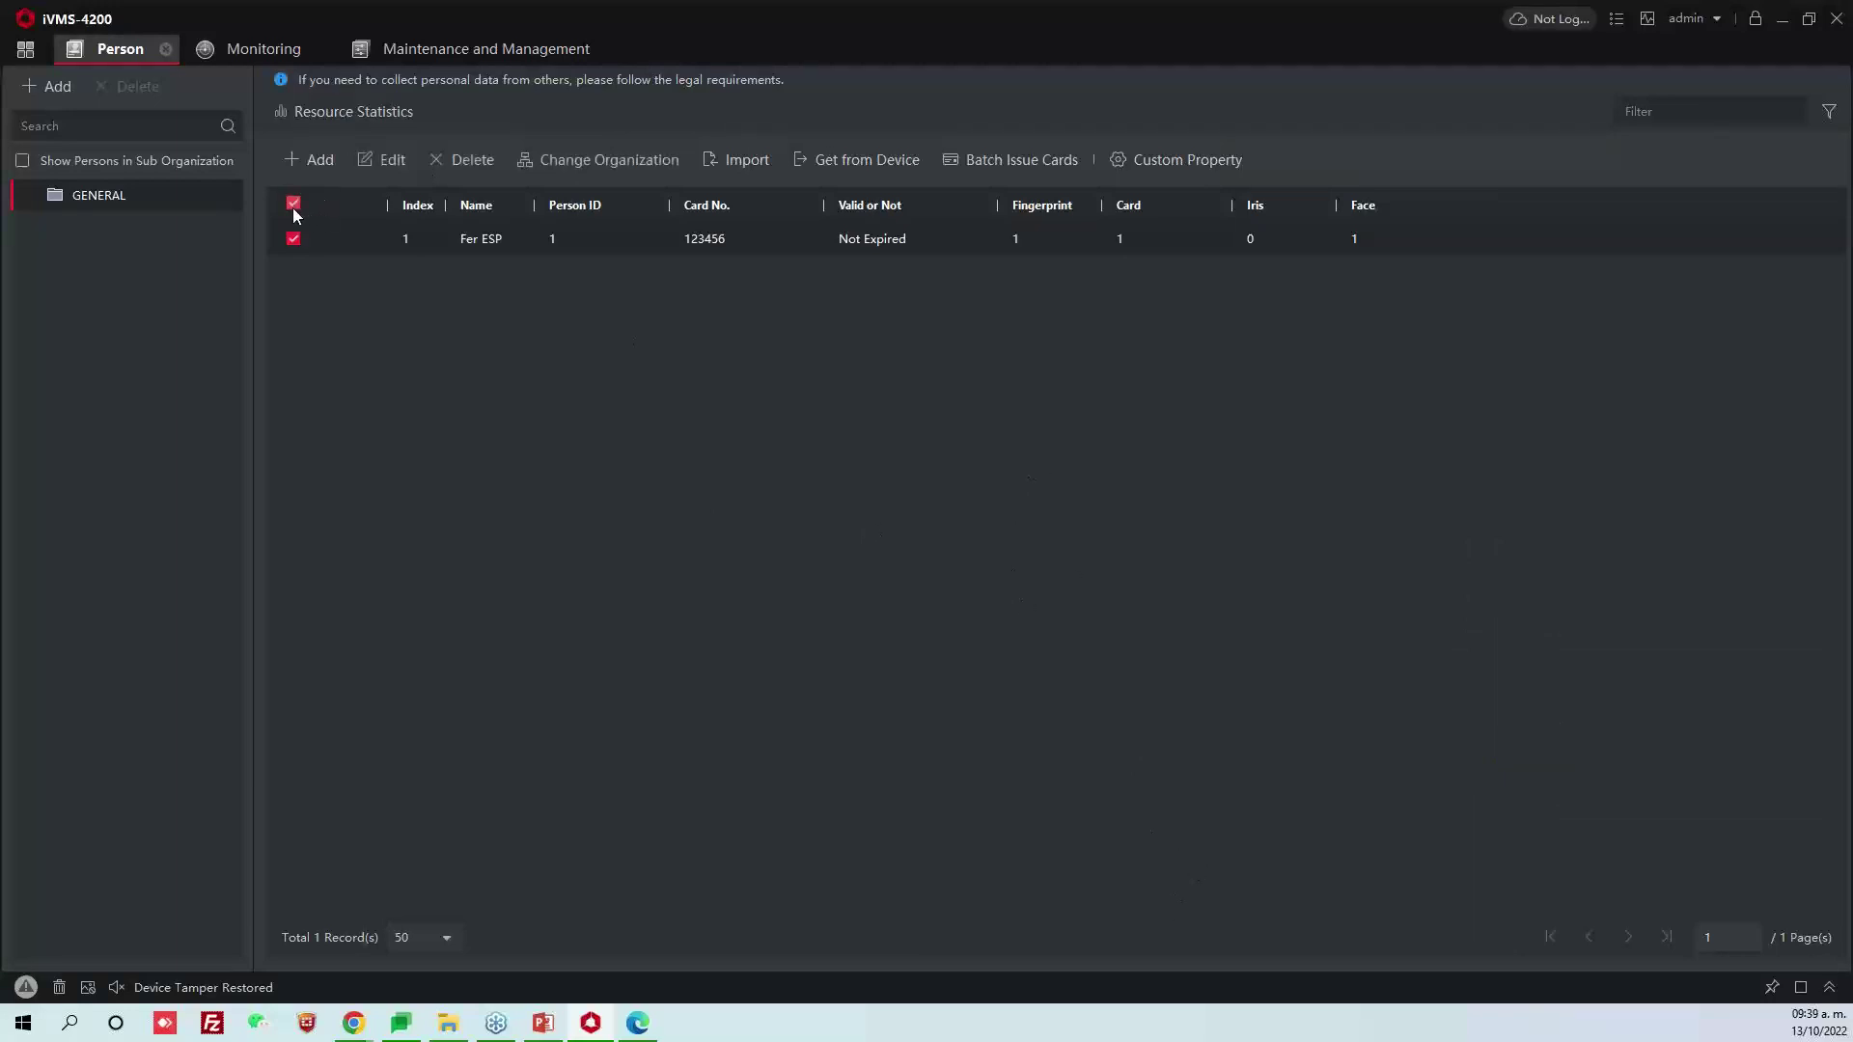
{"action": "left_click", "coordinate": [459, 159]}
{"action": "left_click", "coordinate": [951, 543]}
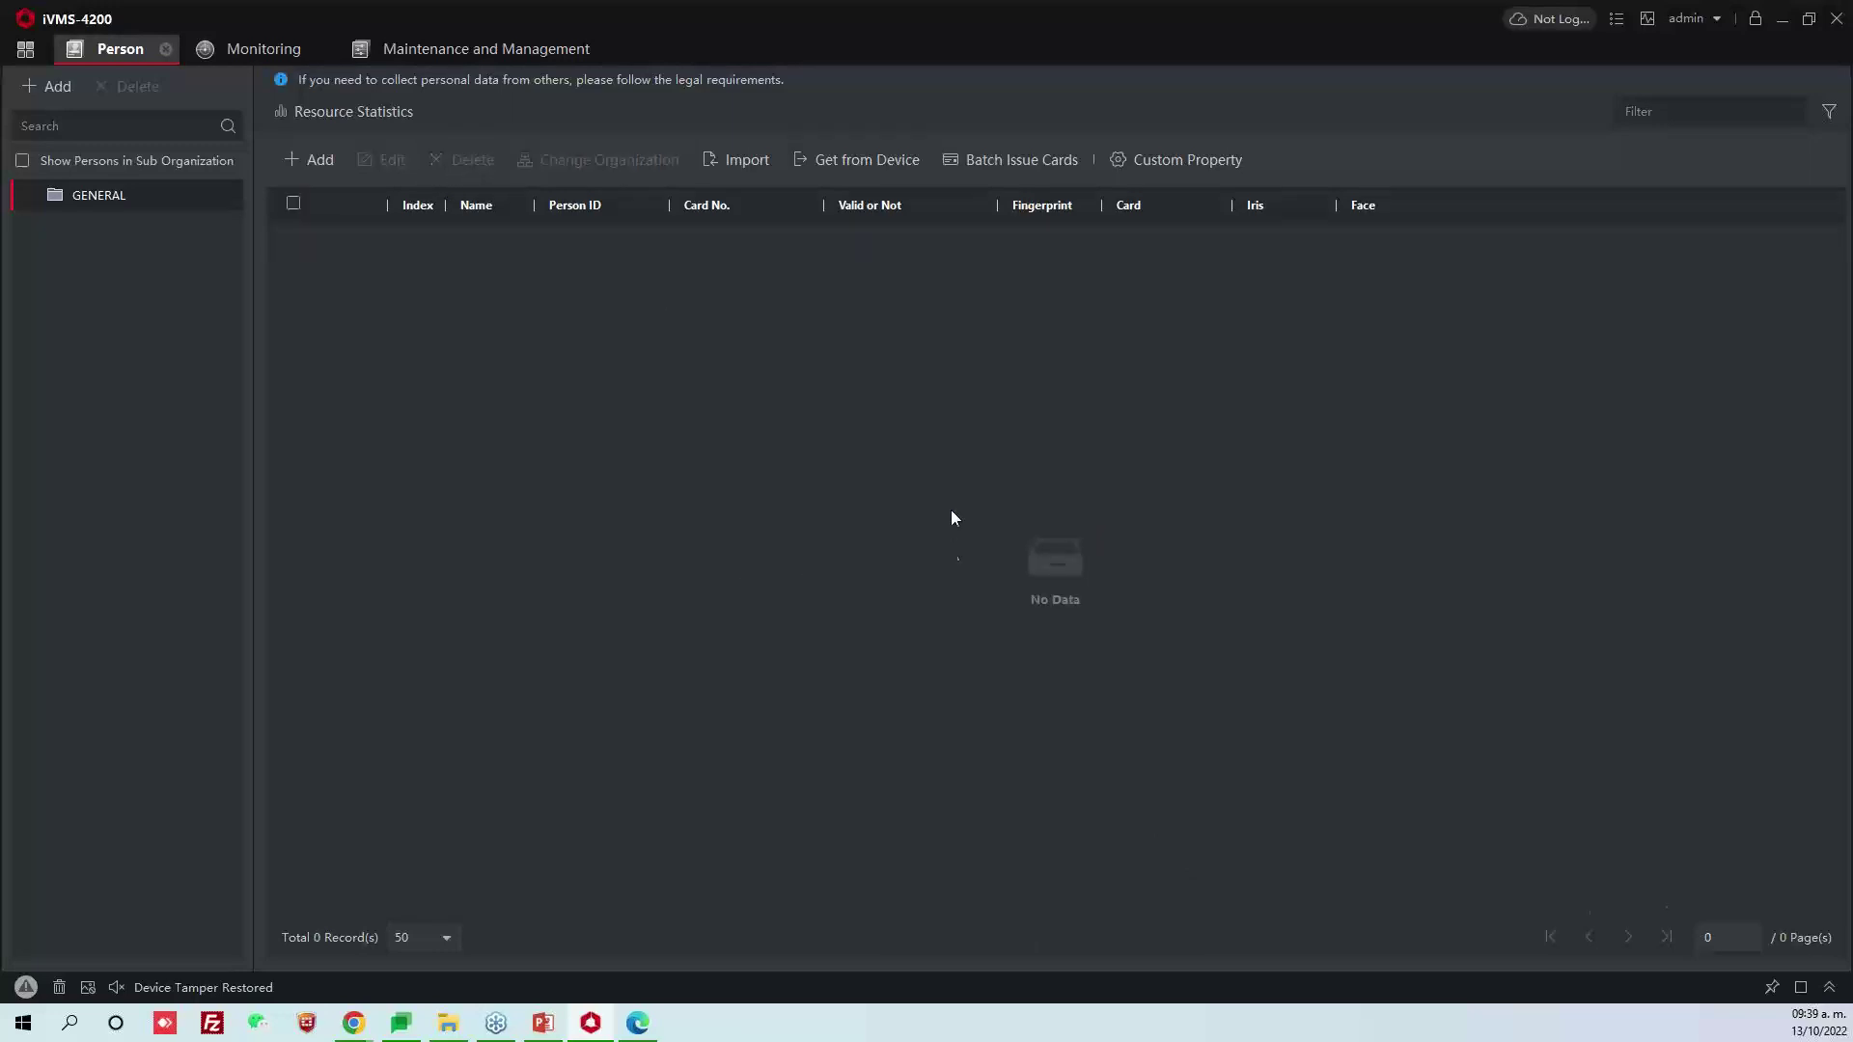
Browse to Person Import Template Ing Seguridad.xlsx, cancel the import, and minimize iVMS-4200 and Chrome
{"action": "left_click", "coordinate": [740, 166]}
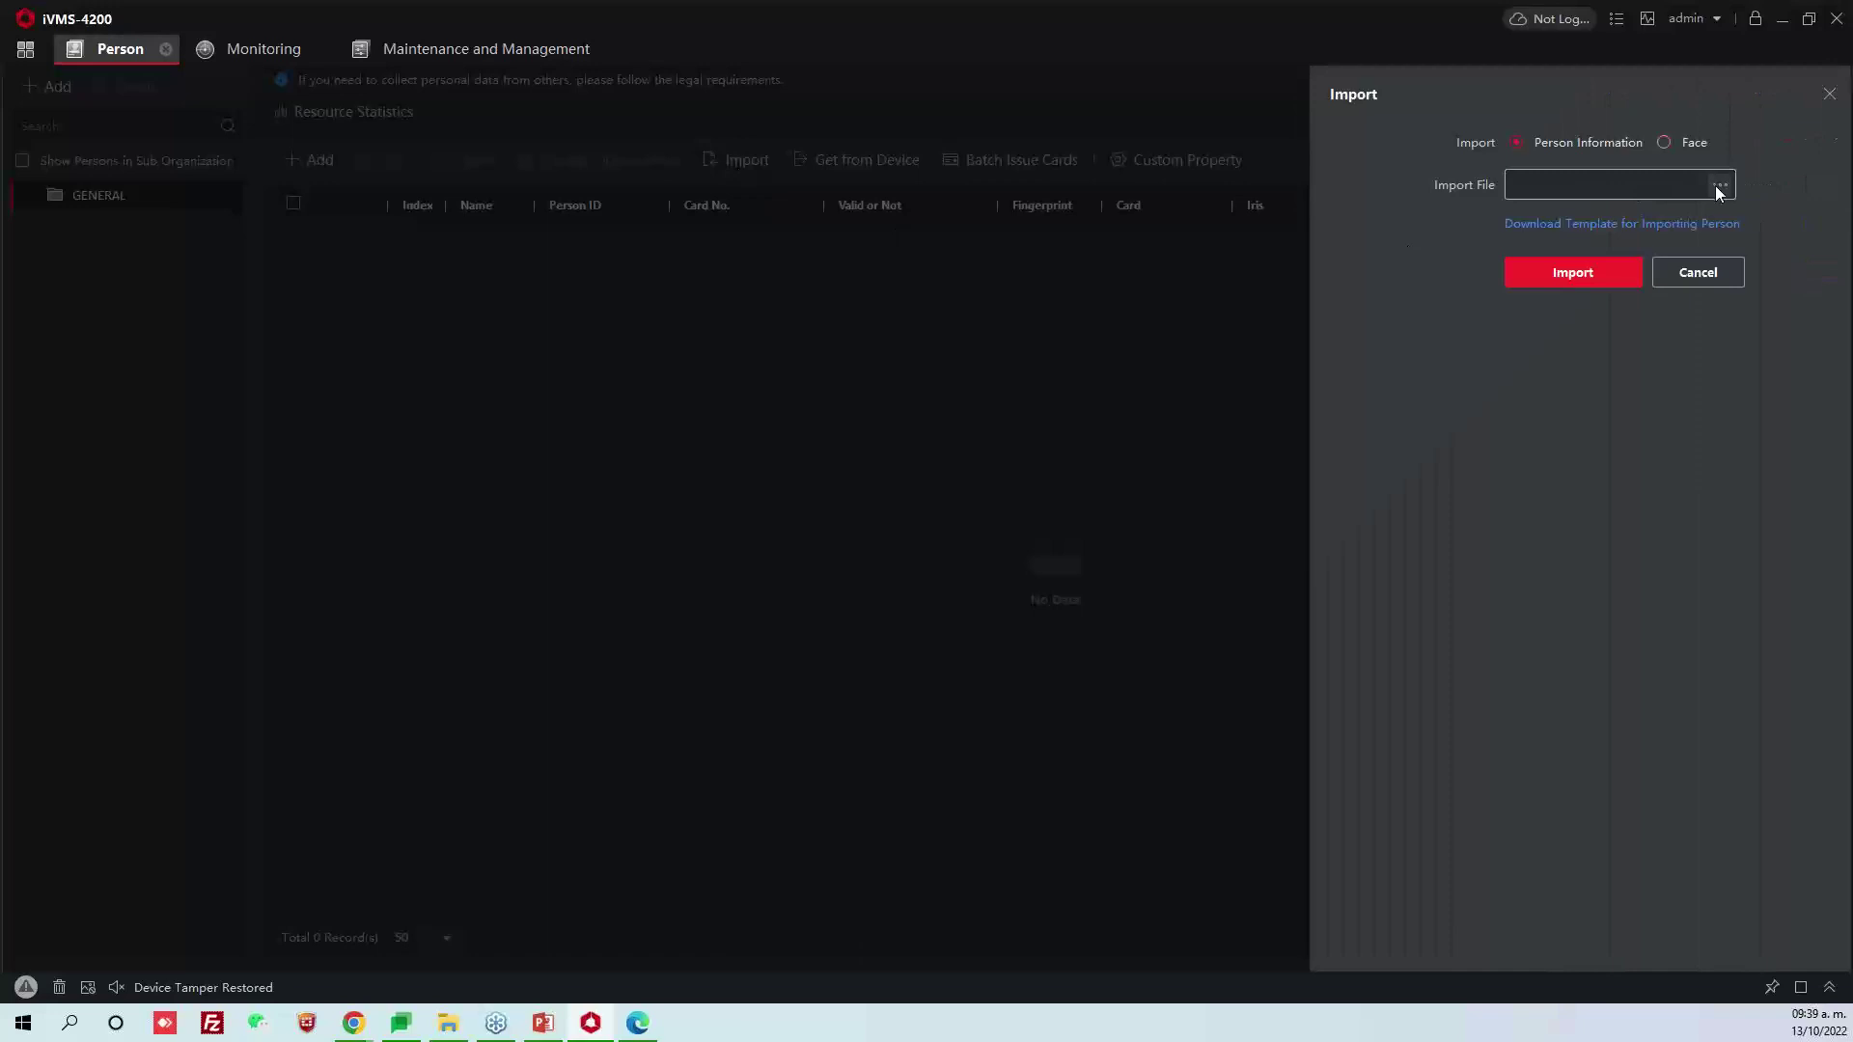
{"action": "left_click", "coordinate": [1723, 185]}
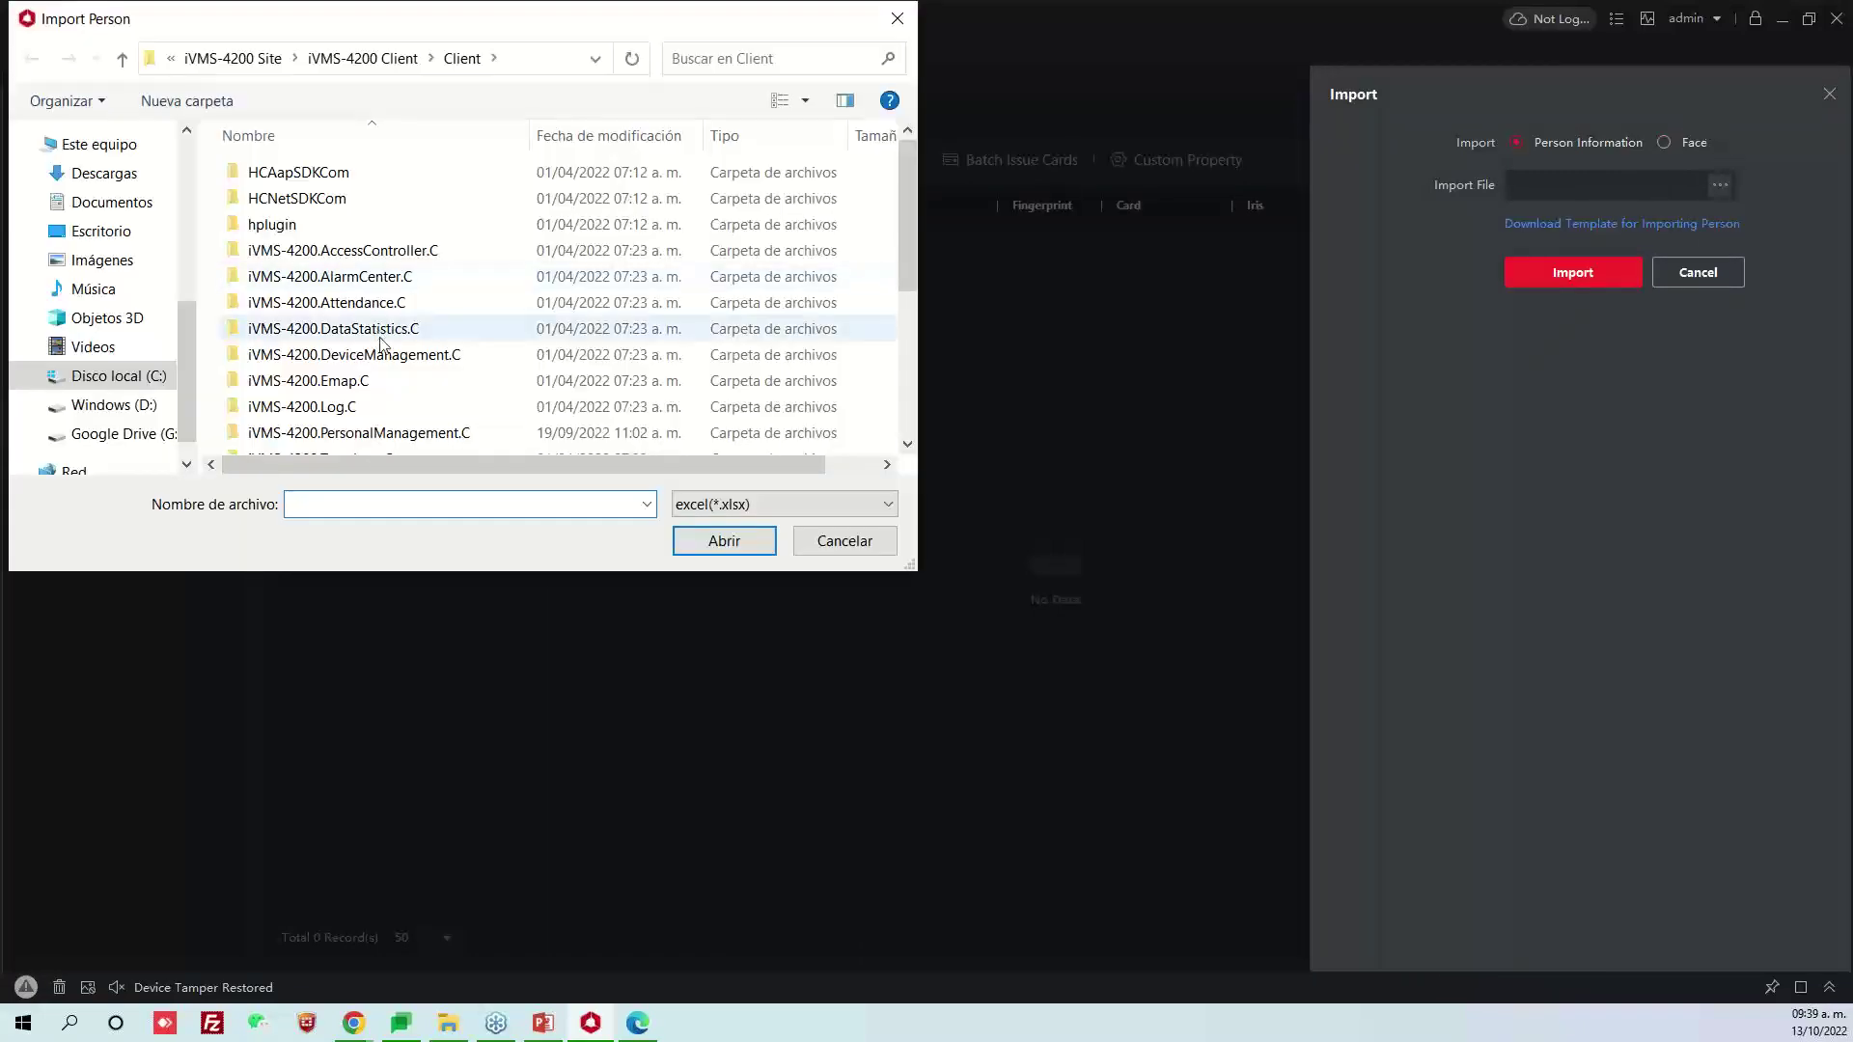
{"action": "left_click", "coordinate": [104, 237]}
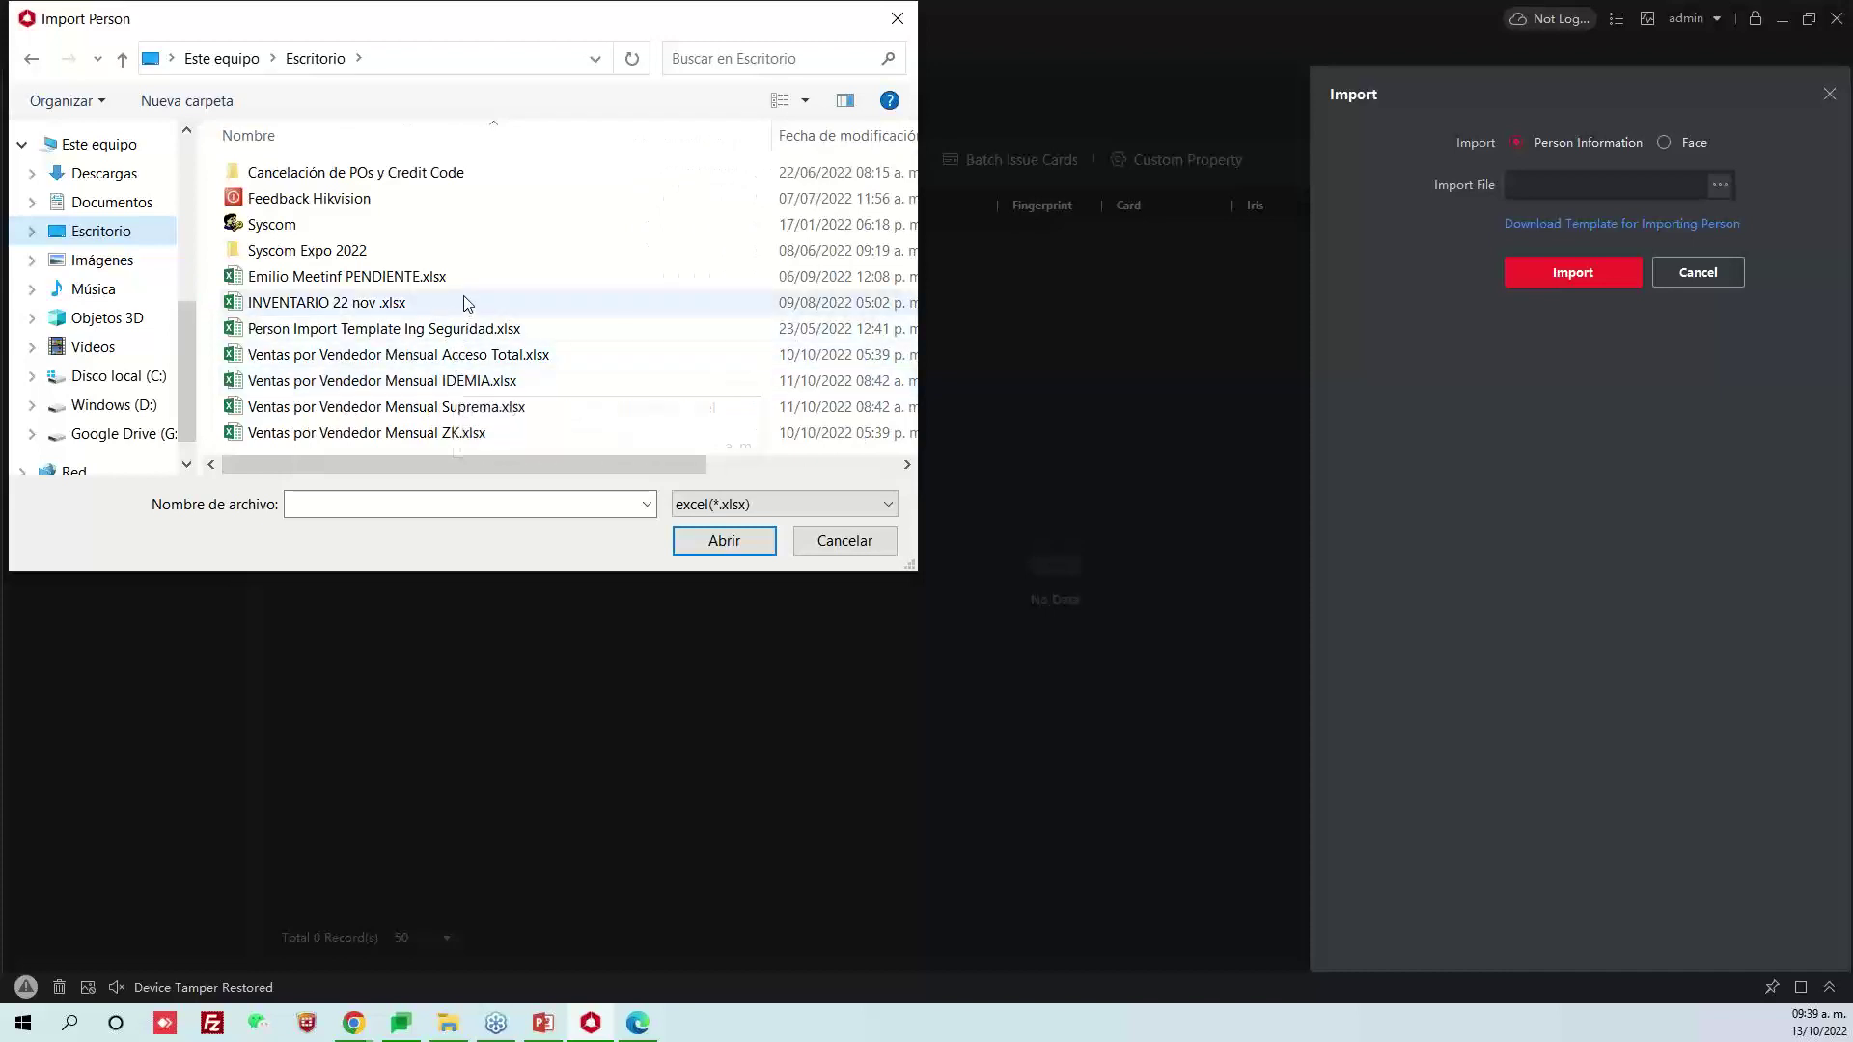
{"action": "left_click", "coordinate": [413, 277]}
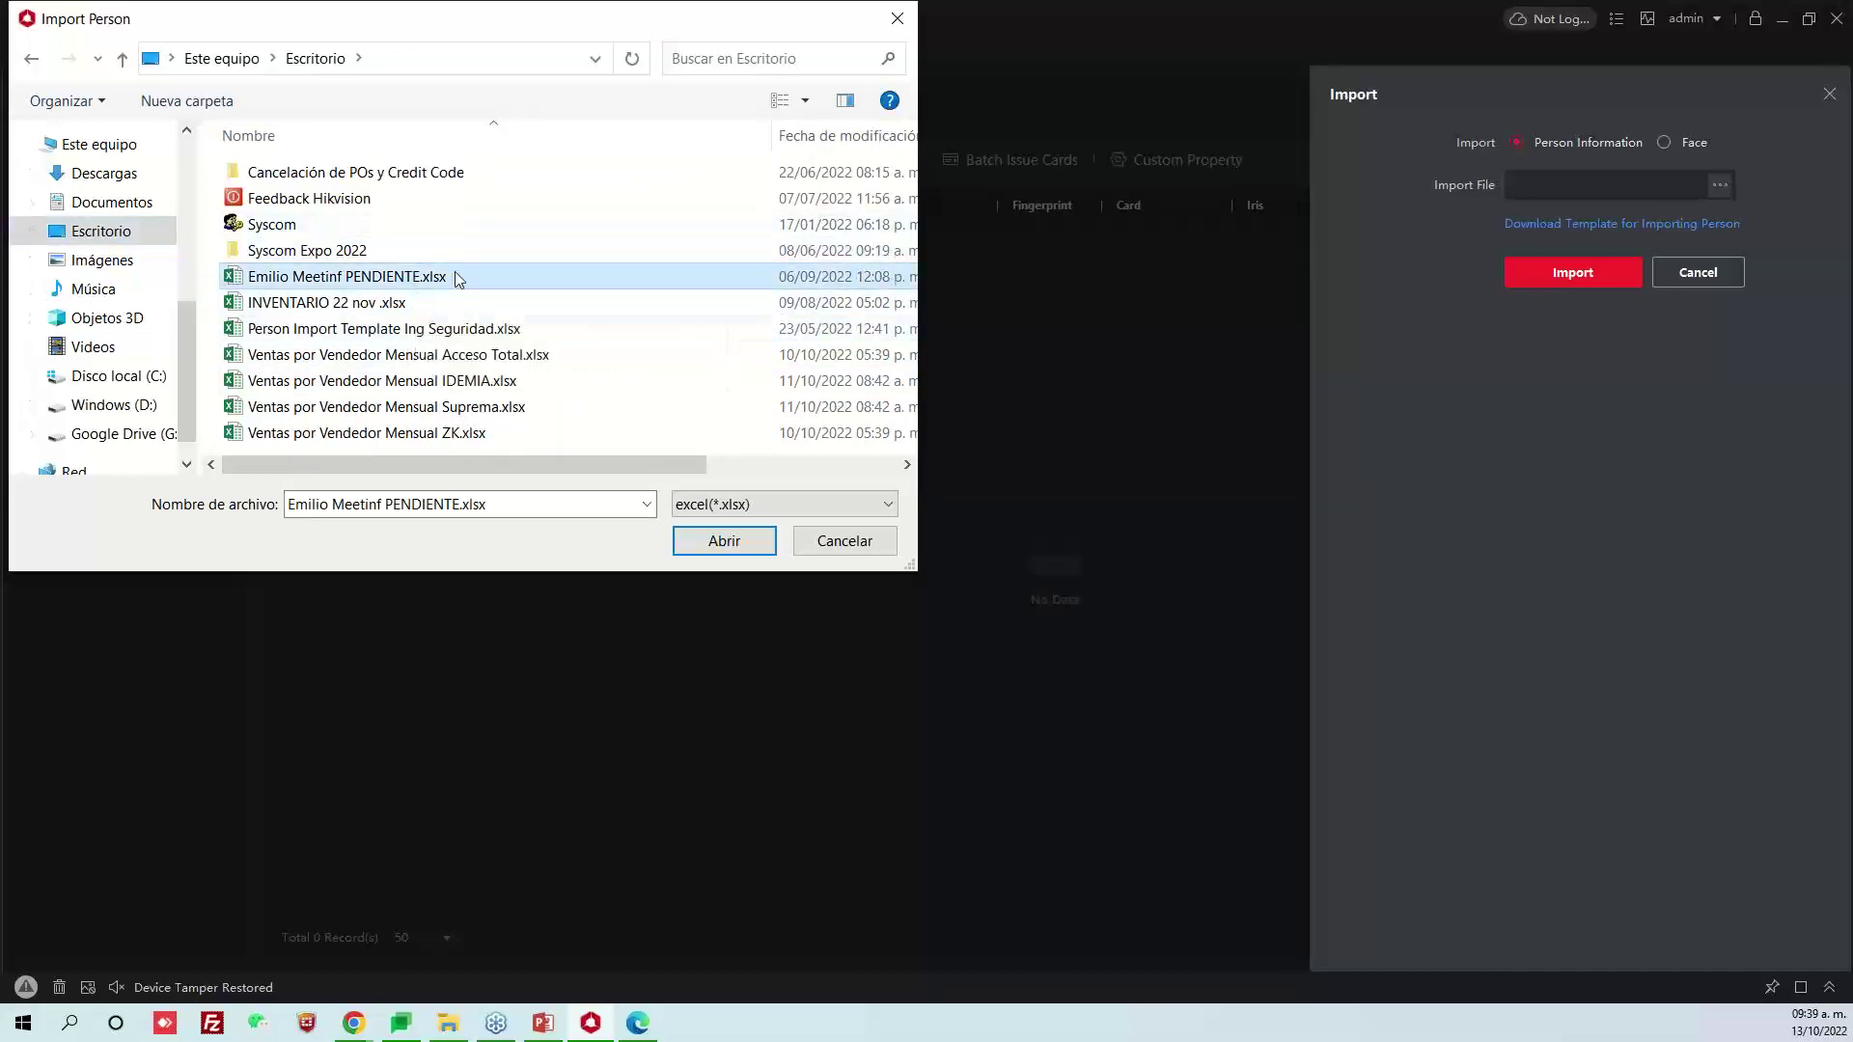
{"action": "left_click", "coordinate": [502, 330]}
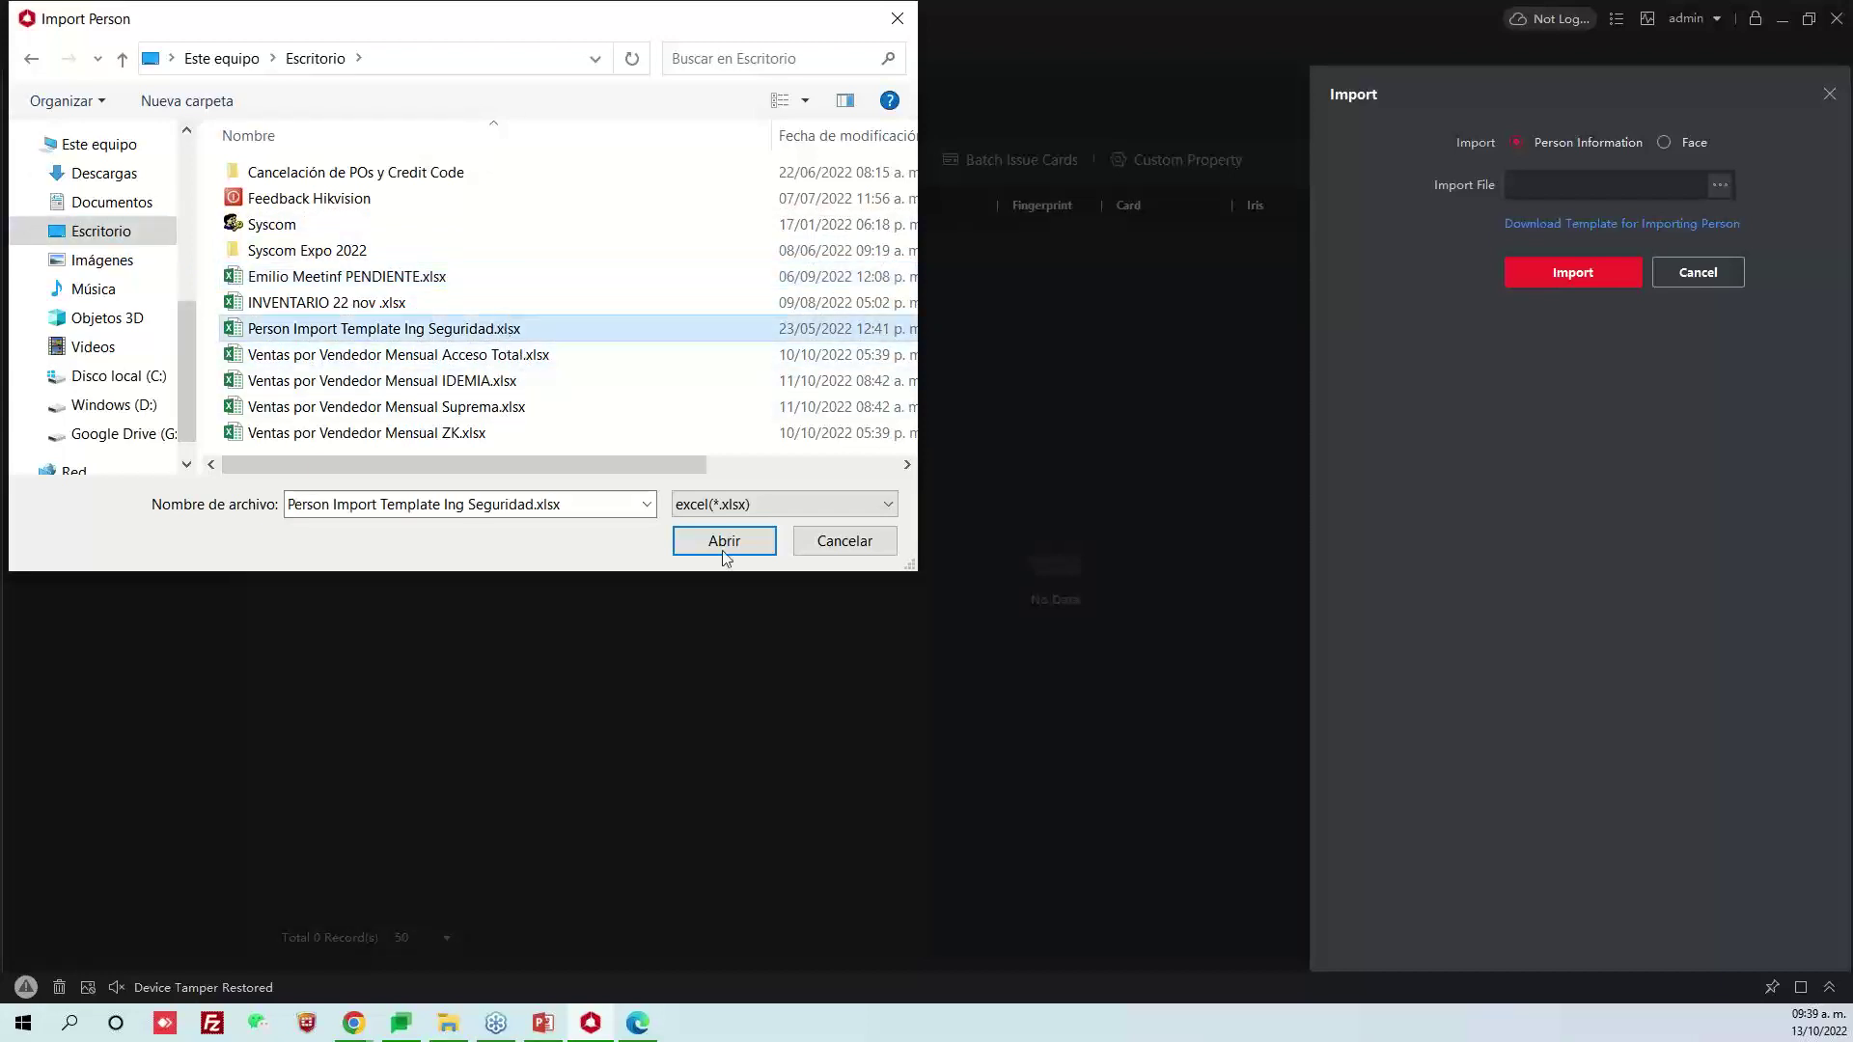
{"action": "left_click", "coordinate": [846, 548]}
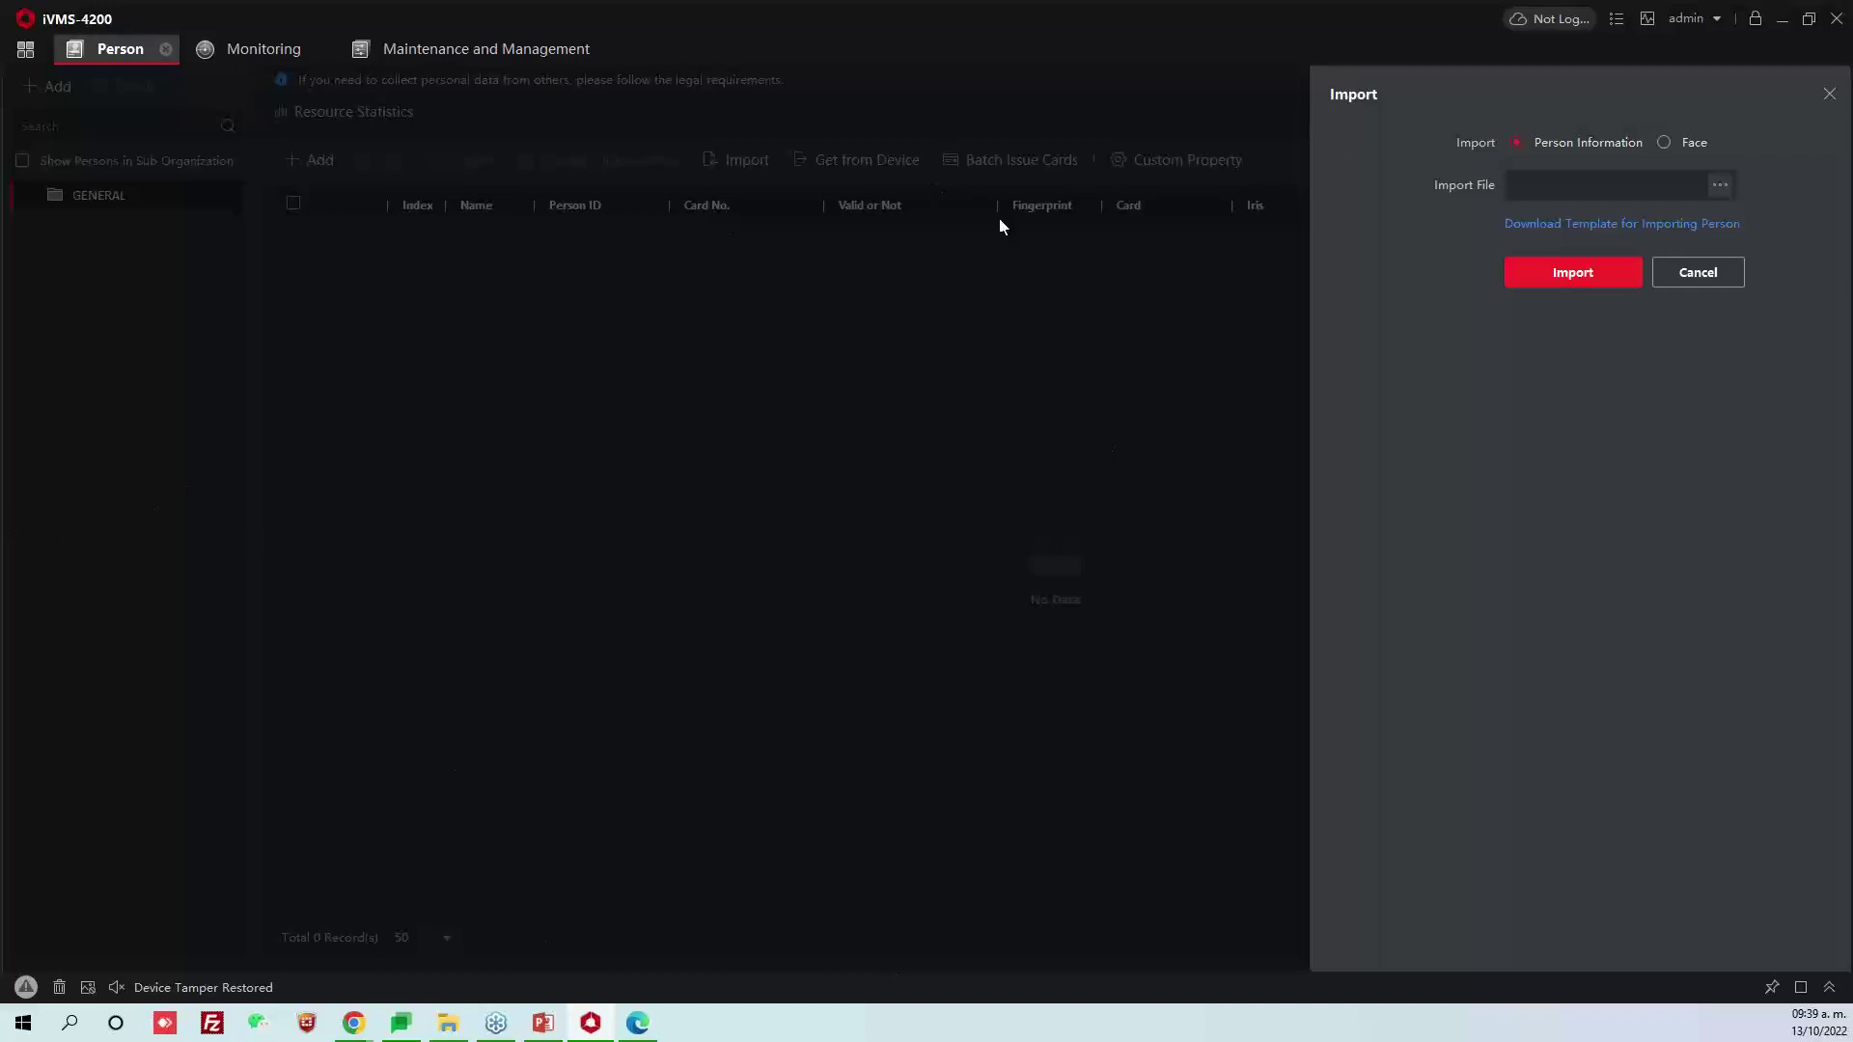
{"action": "left_click", "coordinate": [1727, 268]}
{"action": "left_click", "coordinate": [1782, 19]}
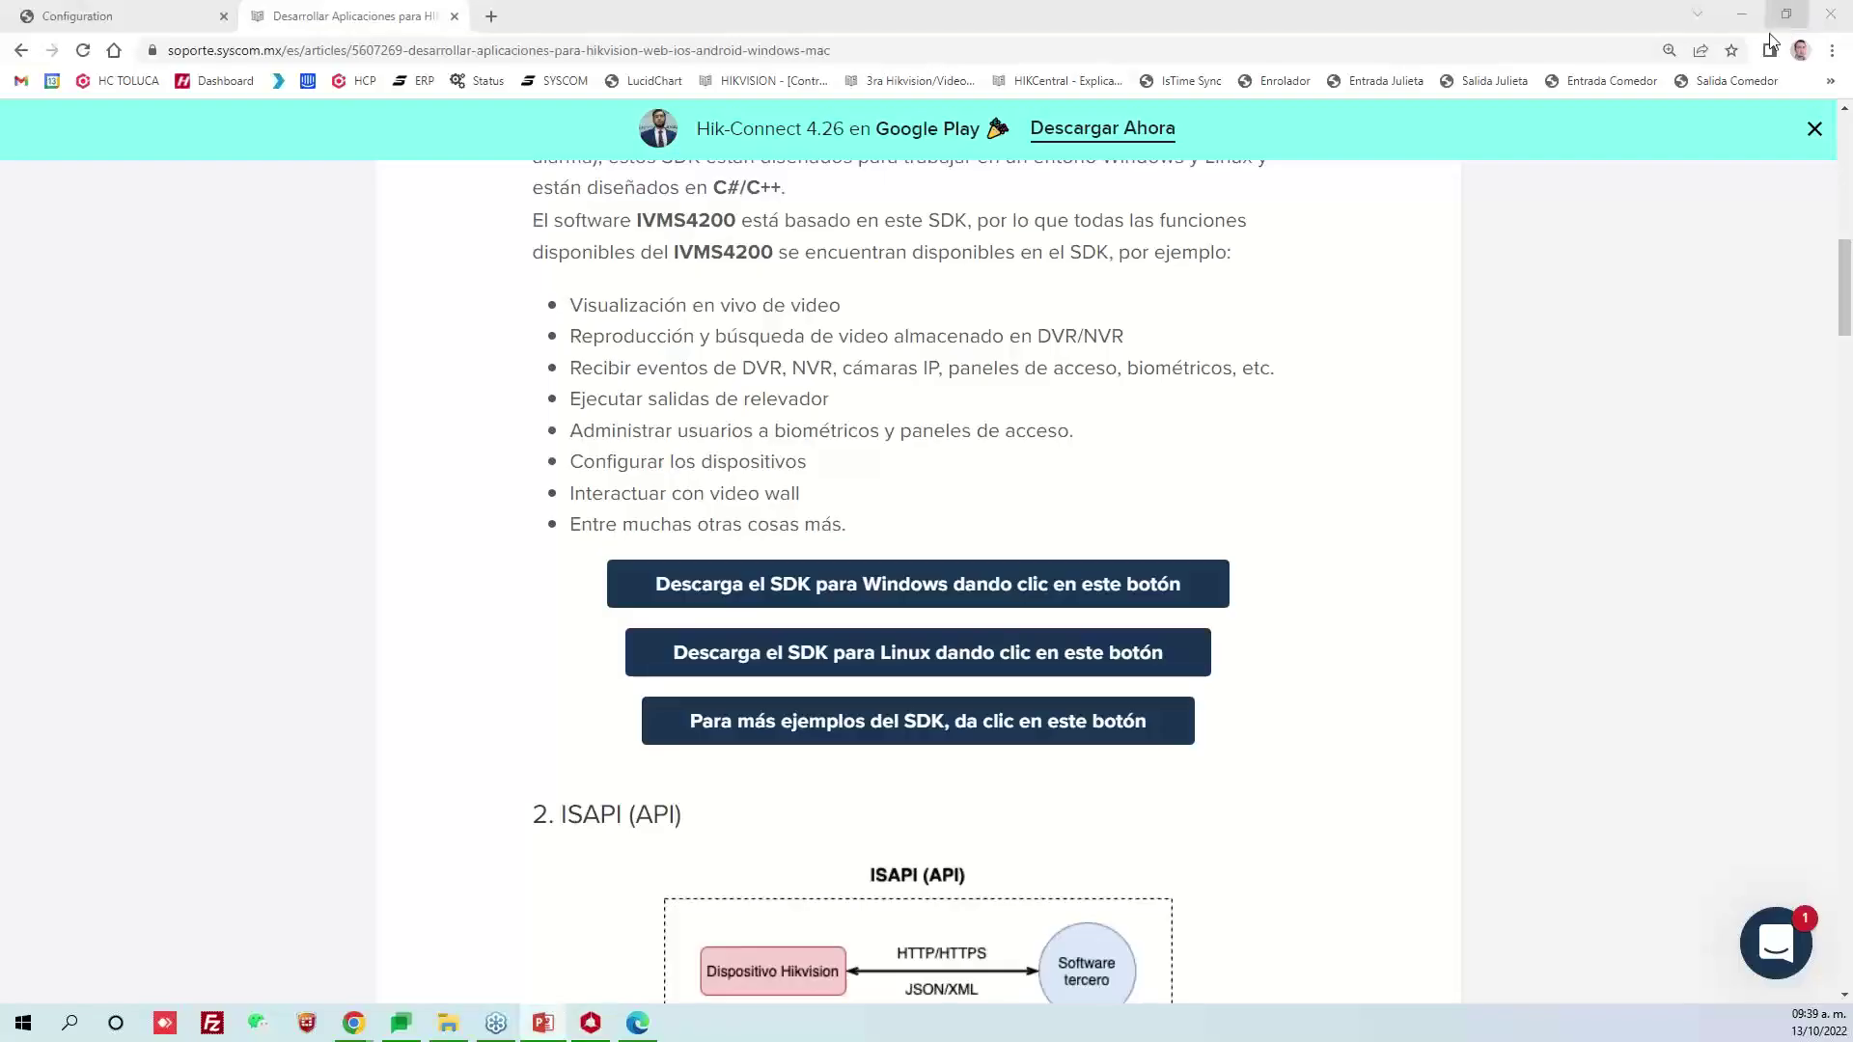
{"action": "left_click", "coordinate": [1740, 18]}
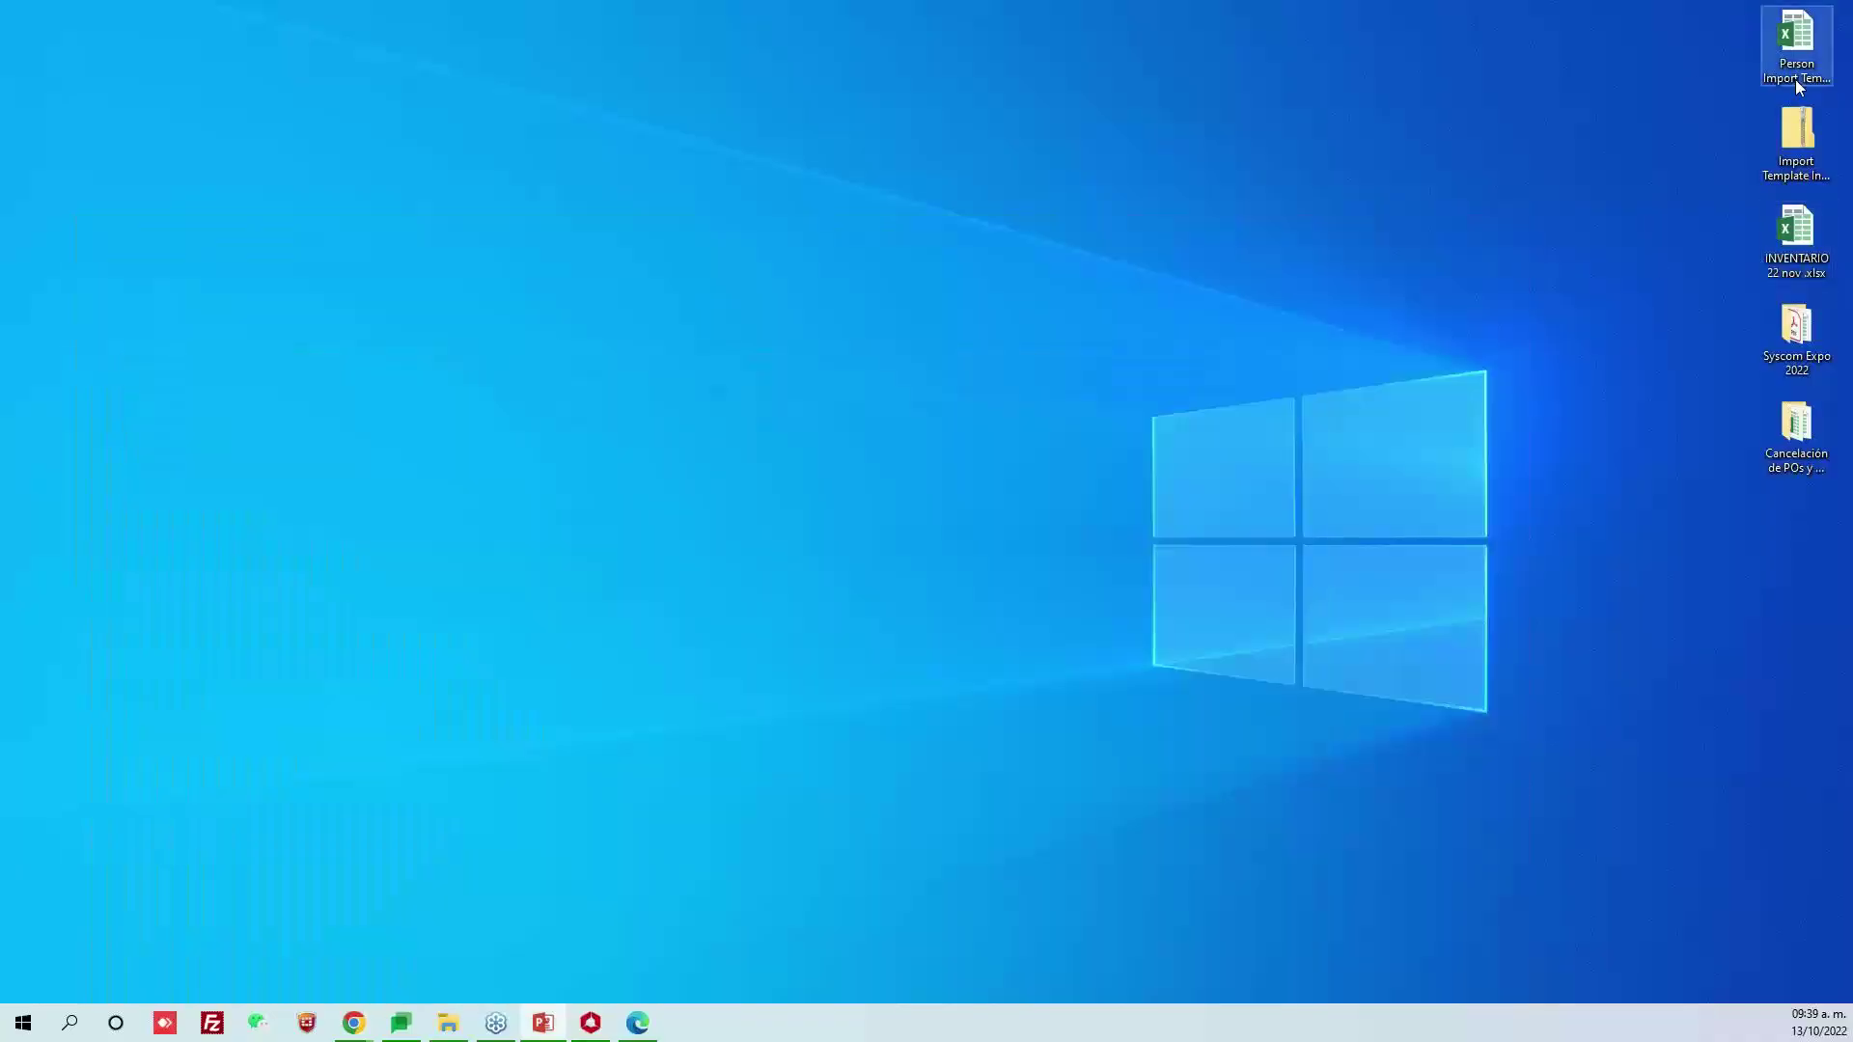
Open the Person Import Template workbook and review its Person ID, organization and name columns
{"action": "left_click_drag", "start_coordinate": [1795, 75], "coordinate": [1166, 339]}
{"action": "double_click", "coordinate": [1142, 246]}
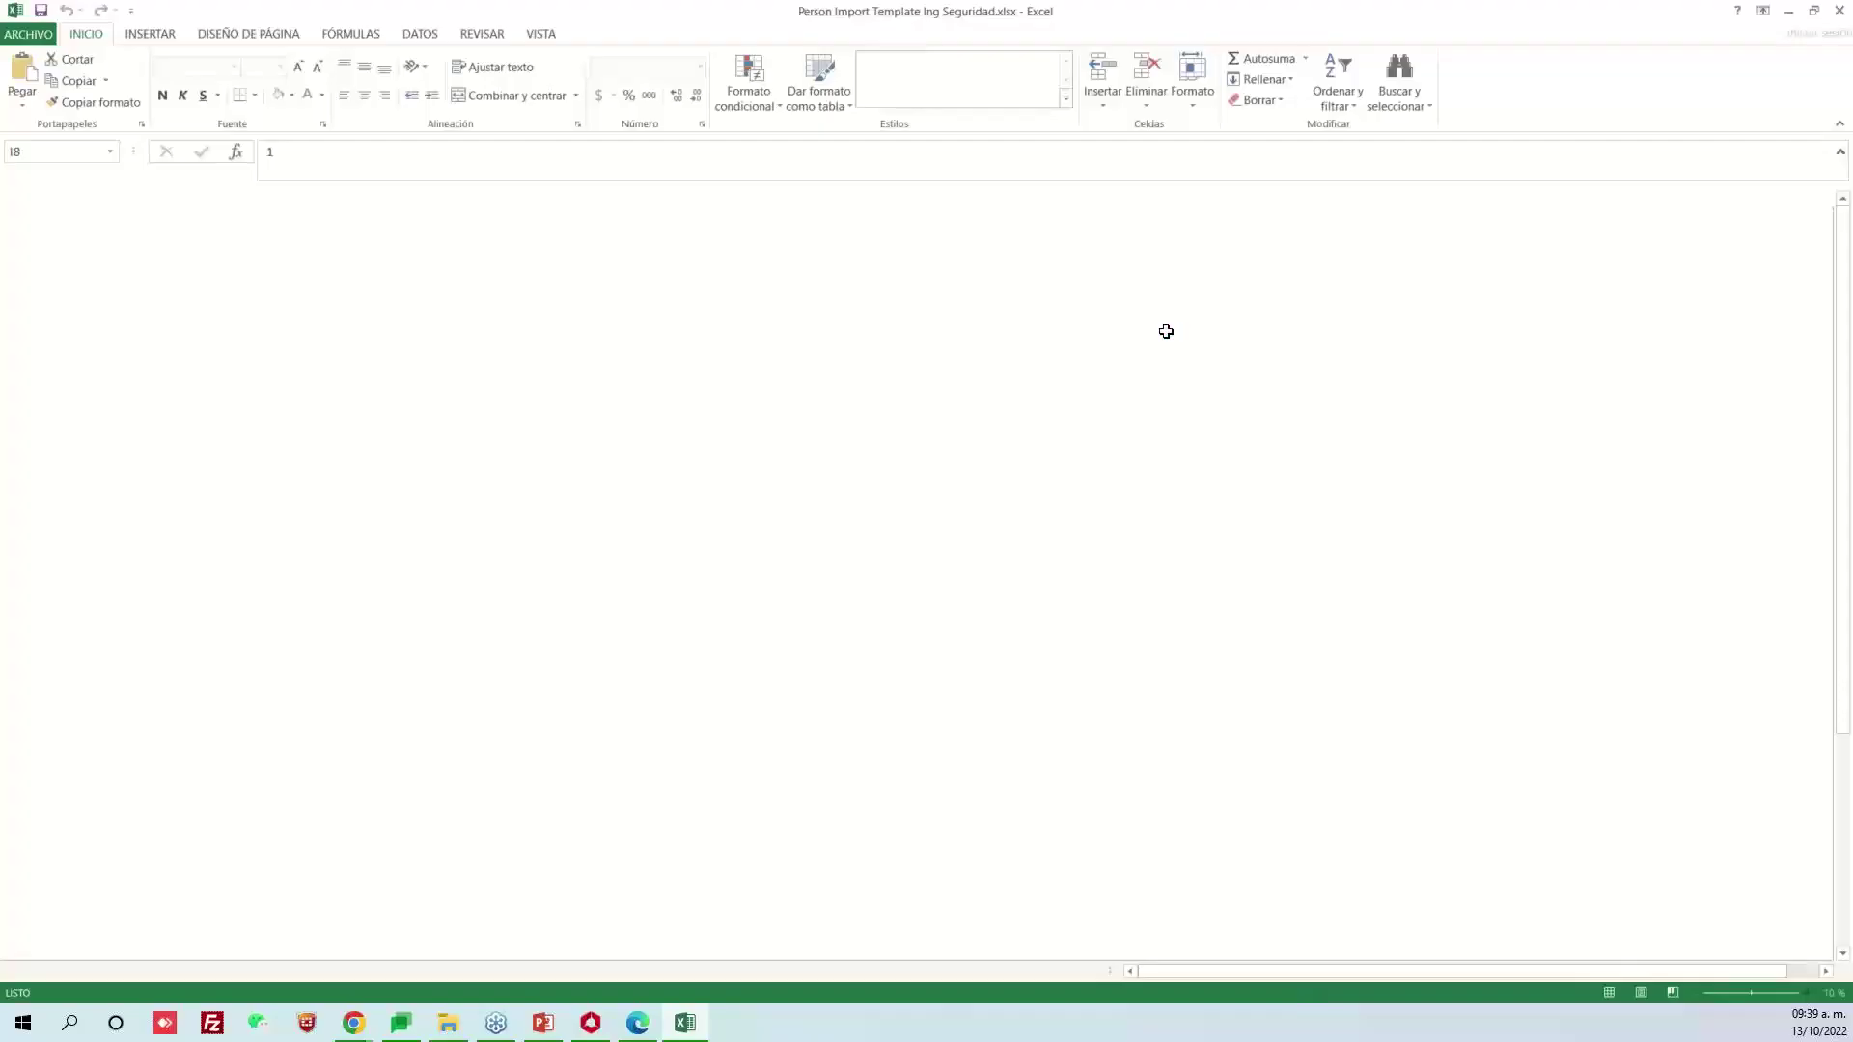
{"action": "left_click_drag", "start_coordinate": [236, 348], "coordinate": [256, 777]}
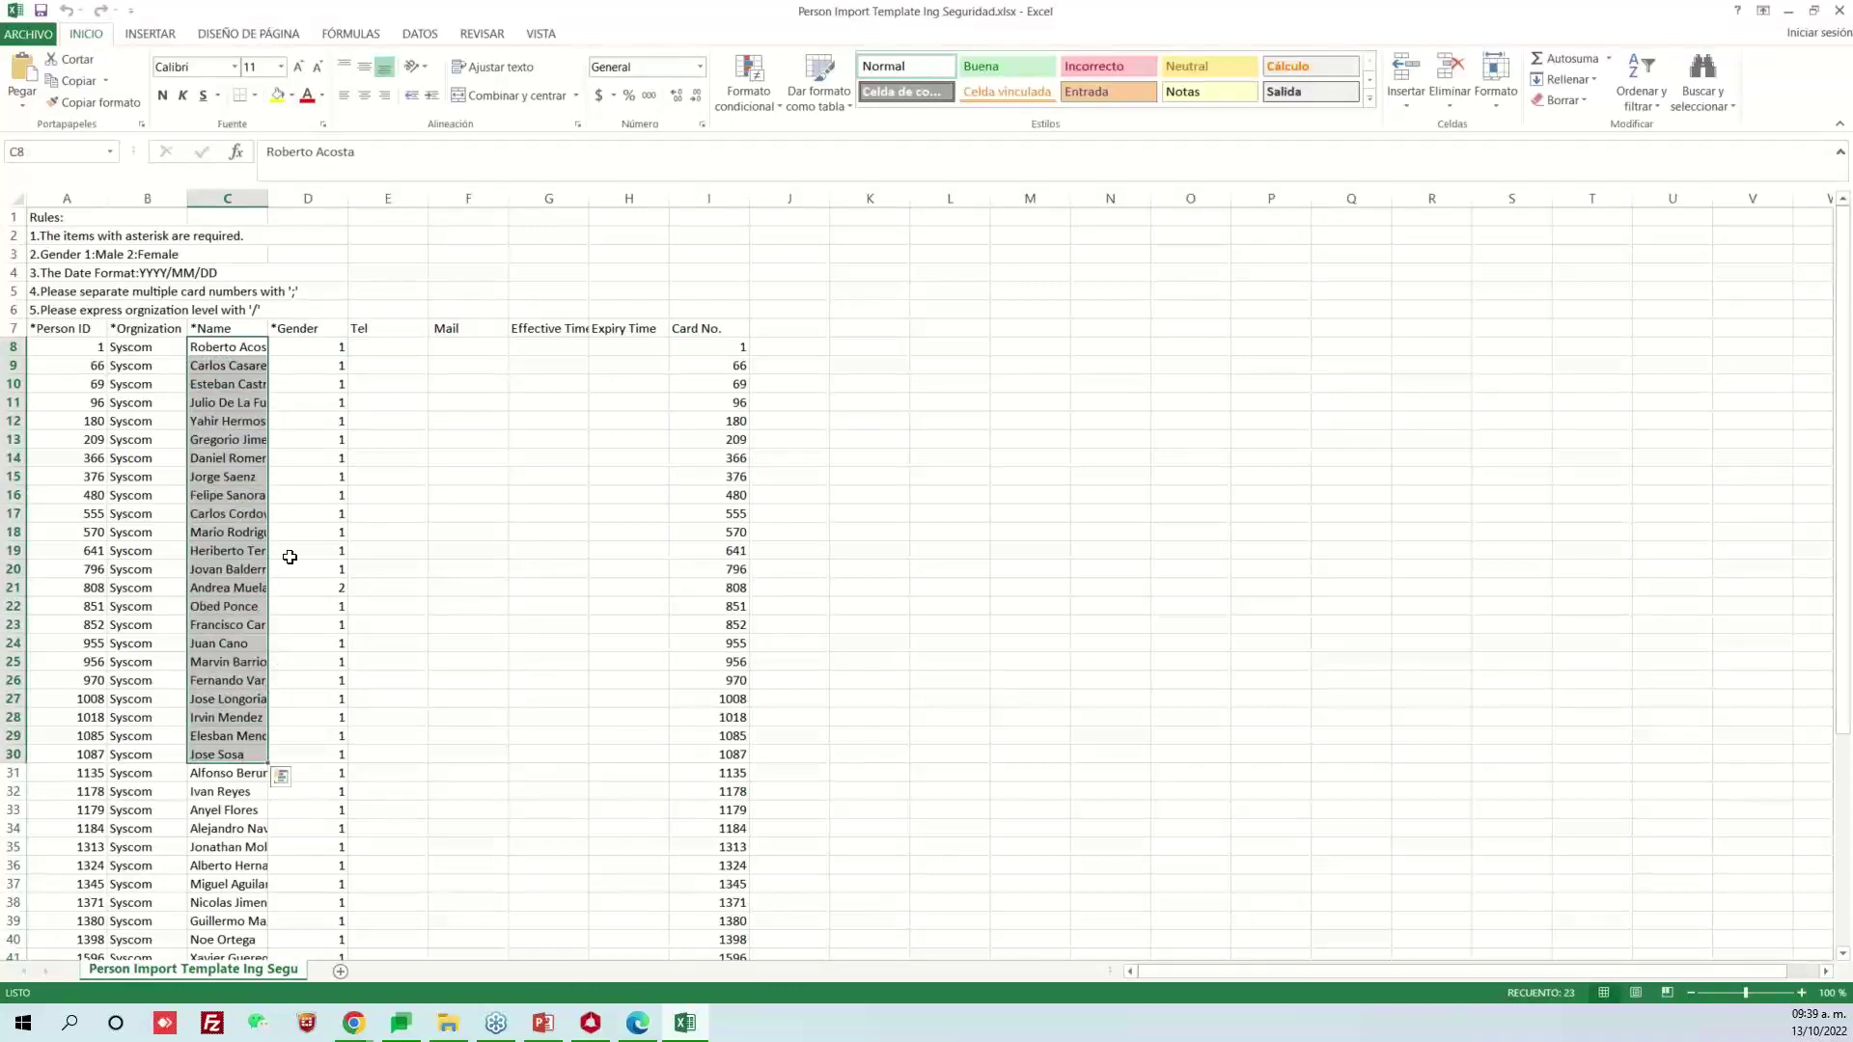
{"action": "left_click", "coordinate": [289, 554]}
{"action": "left_click_drag", "start_coordinate": [112, 385], "coordinate": [415, 499]}
{"action": "left_click", "coordinate": [453, 524]}
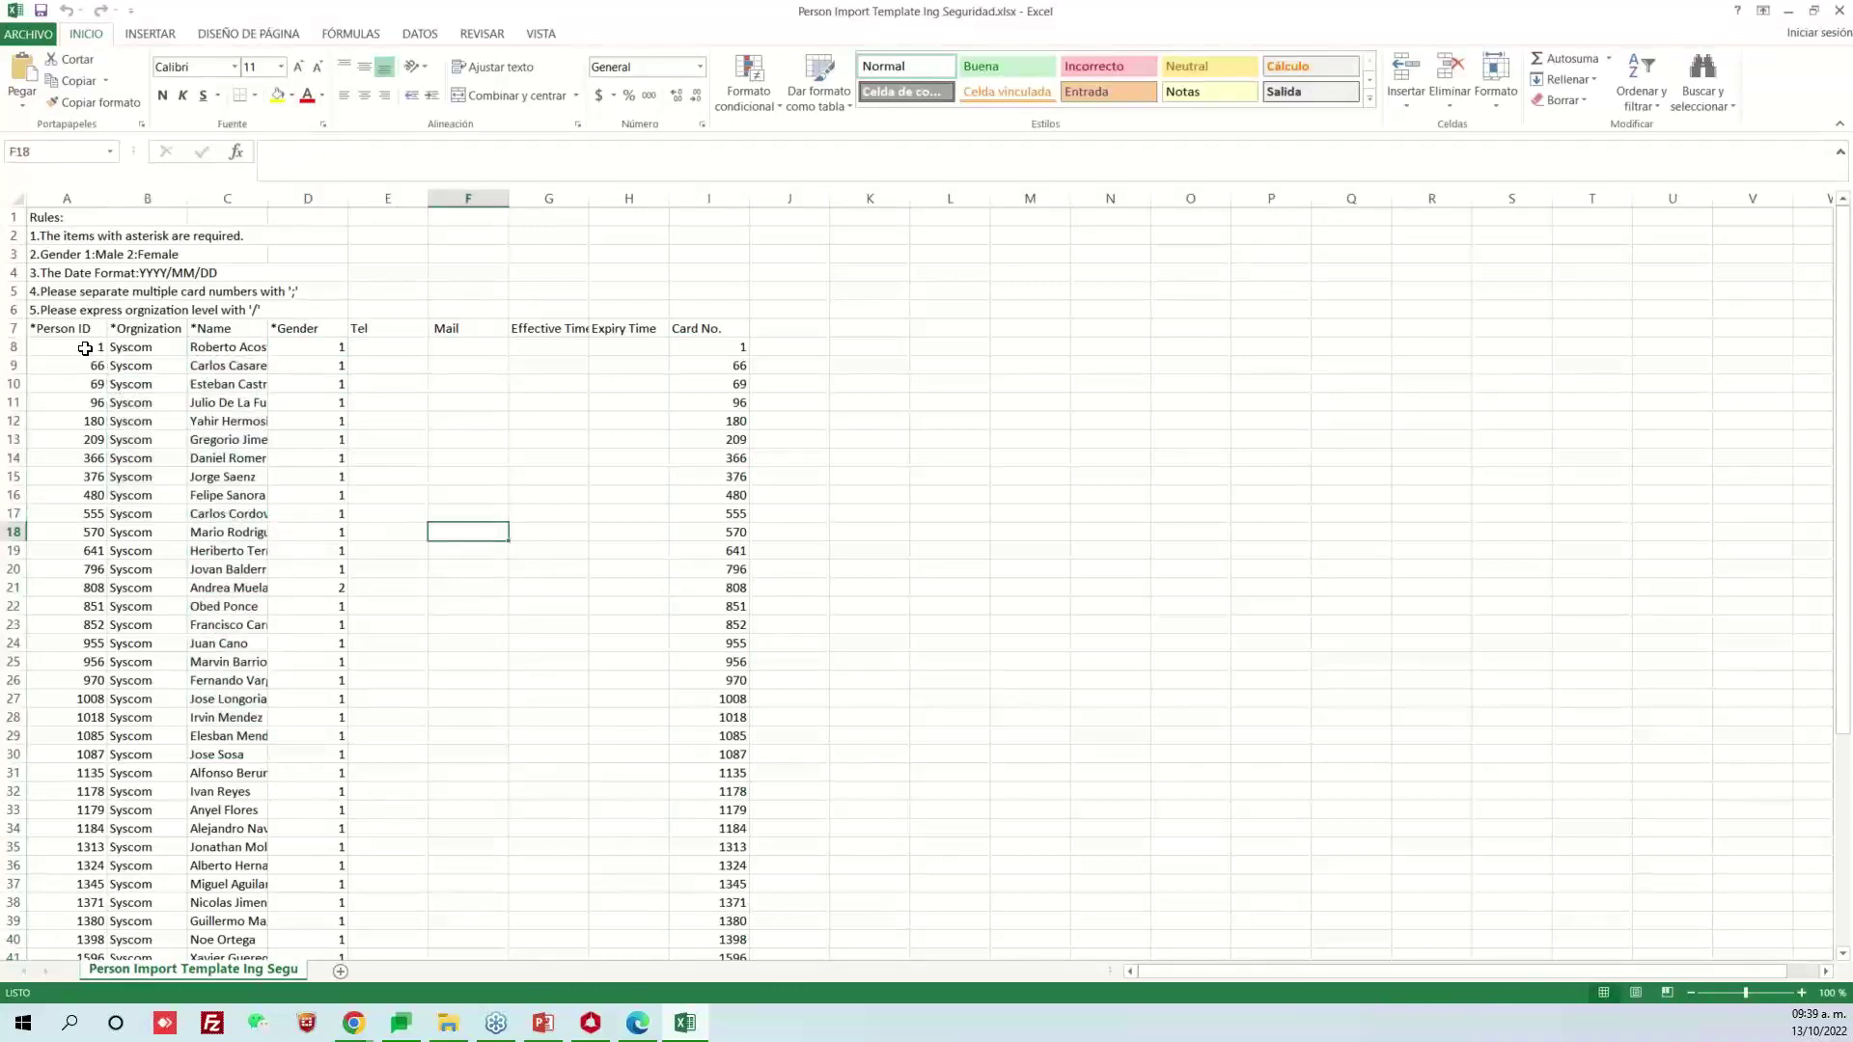
{"action": "left_click_drag", "start_coordinate": [67, 347], "coordinate": [77, 588]}
{"action": "left_click_drag", "start_coordinate": [124, 352], "coordinate": [131, 565]}
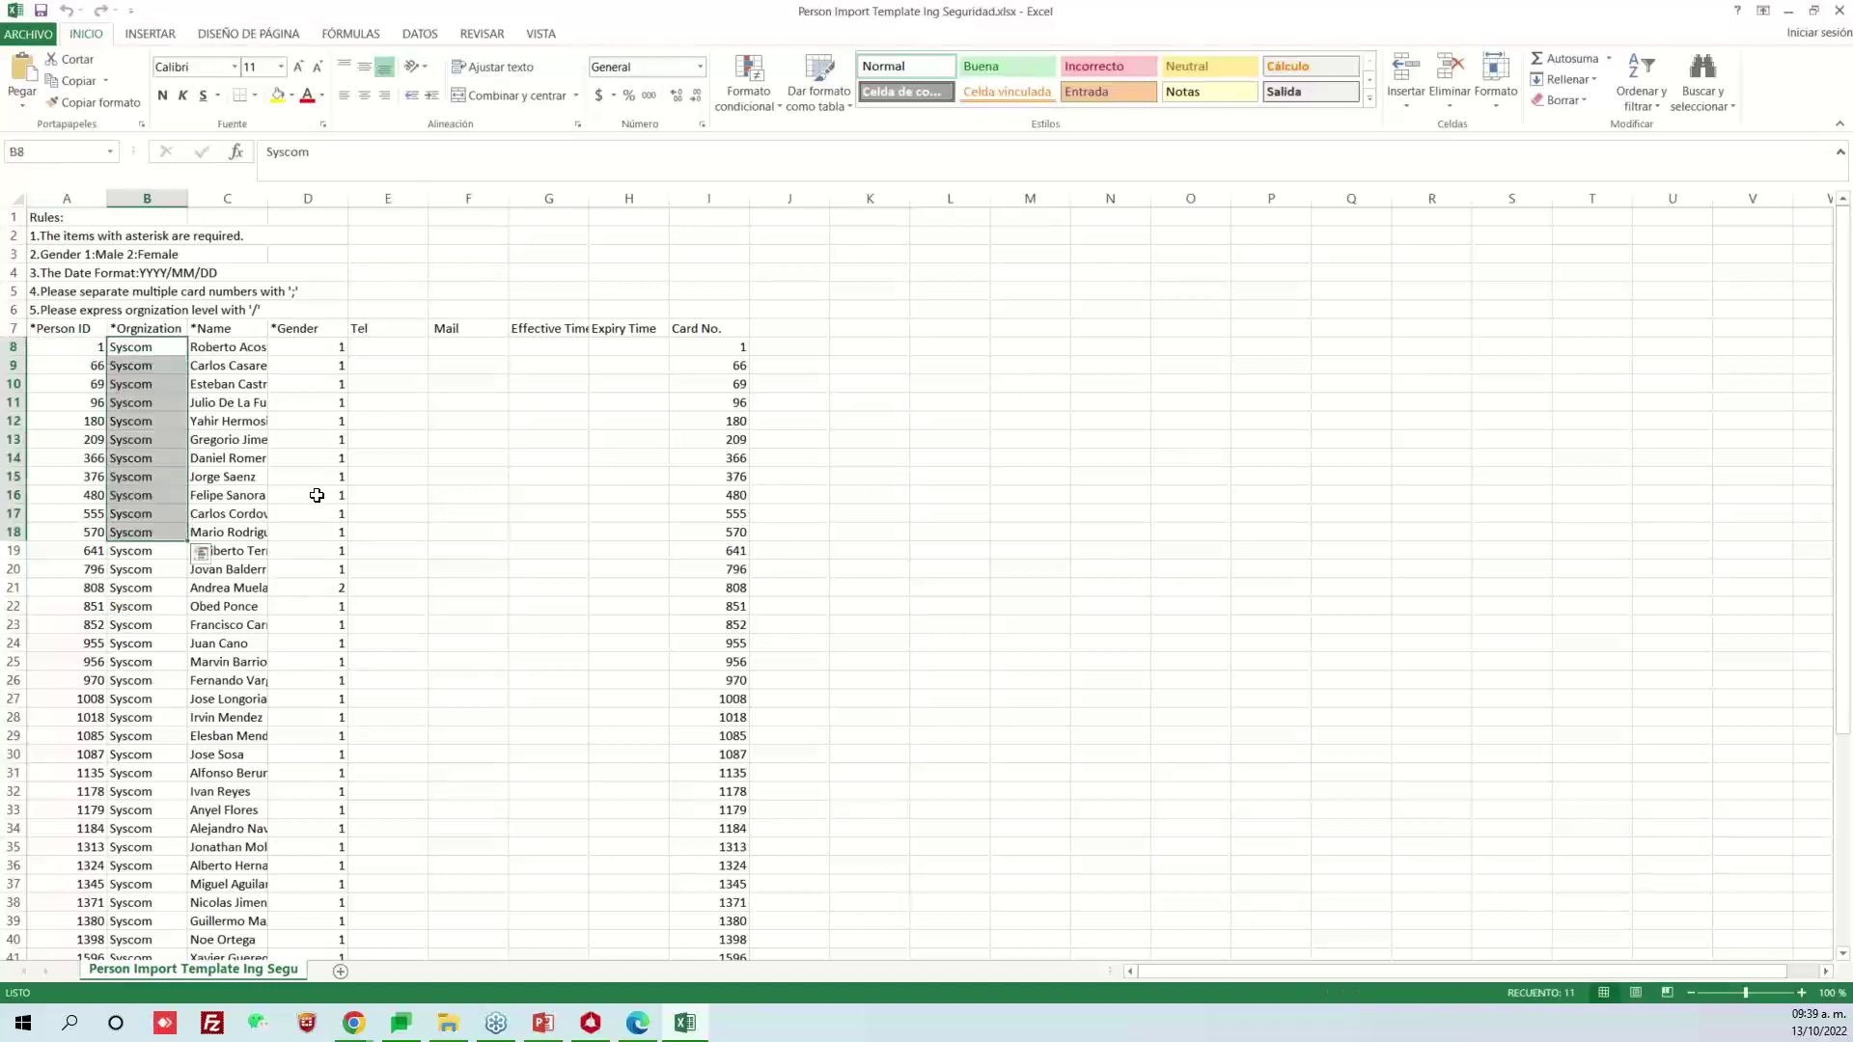
{"action": "left_click", "coordinate": [322, 494]}
{"action": "left_click_drag", "start_coordinate": [258, 351], "coordinate": [275, 454]}
{"action": "left_click", "coordinate": [327, 385]}
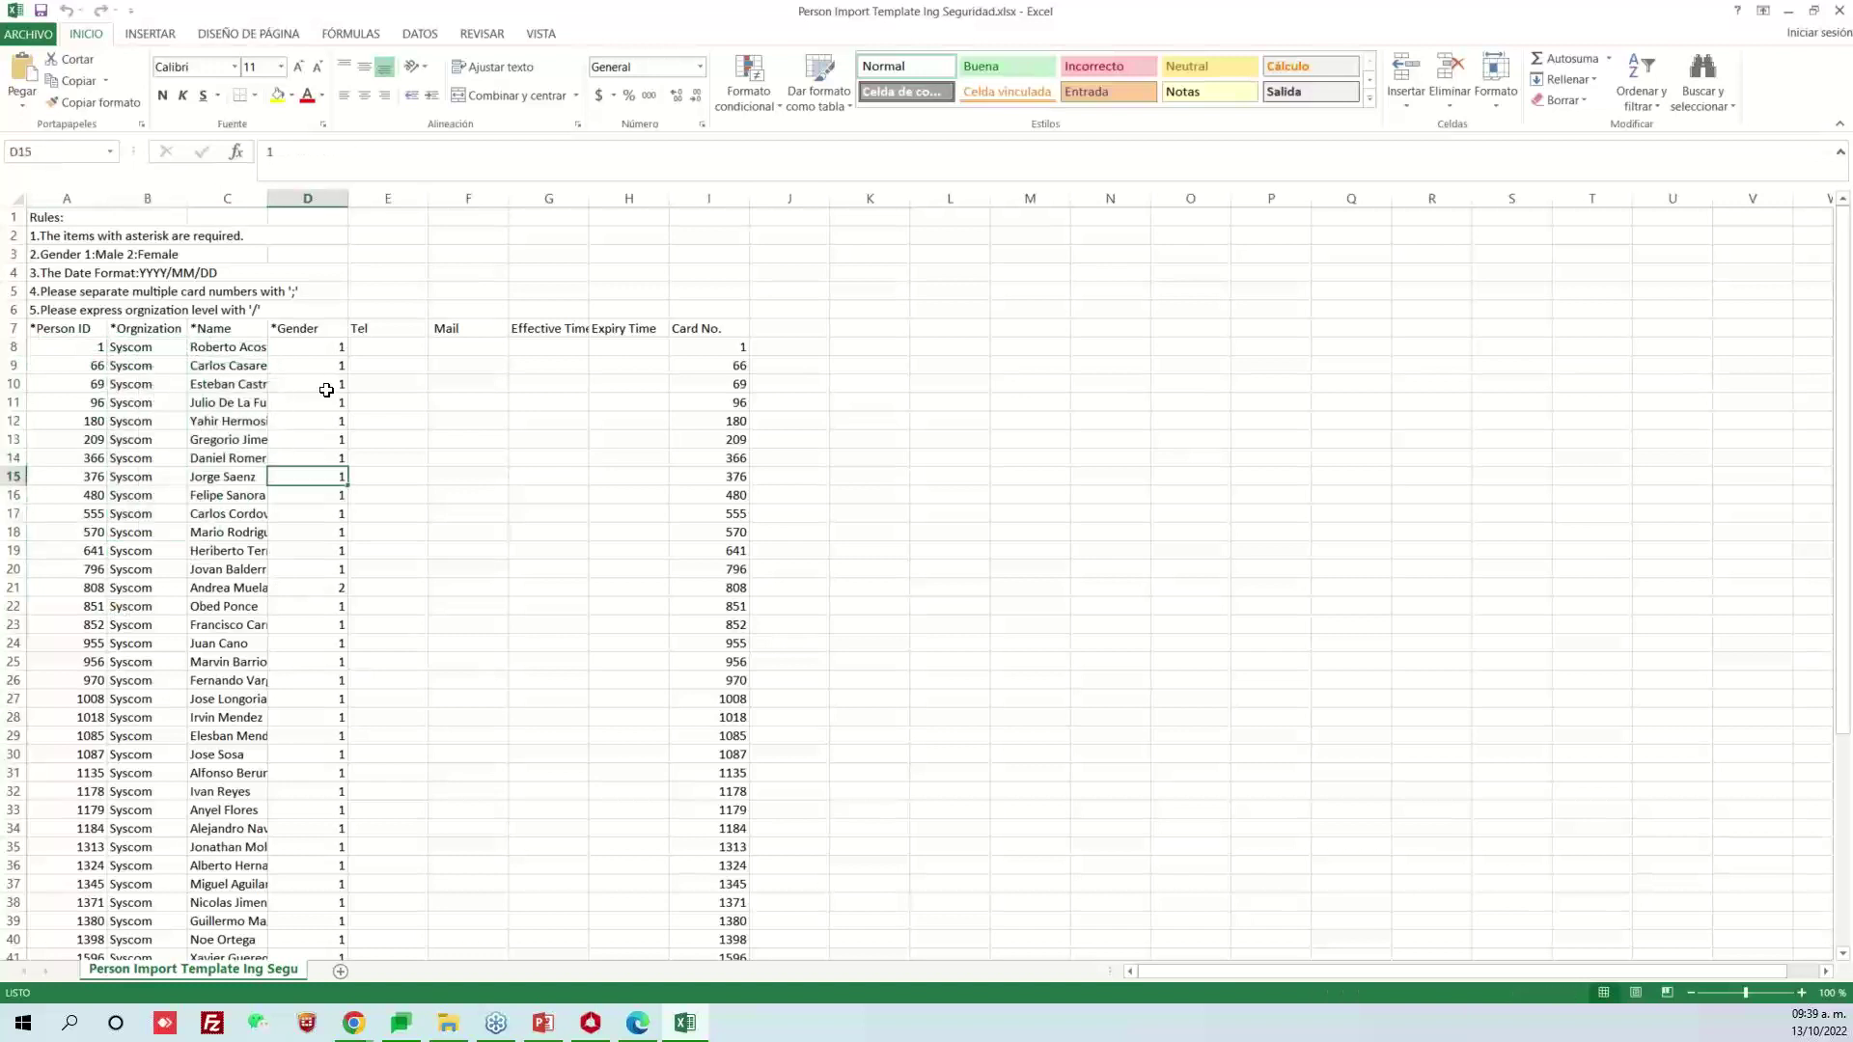
Check the gender values and the required-field, gender and organization rules, then close Excel
{"action": "left_click_drag", "start_coordinate": [327, 352], "coordinate": [353, 598]}
{"action": "left_click_drag", "start_coordinate": [309, 404], "coordinate": [302, 442]}
{"action": "left_click", "coordinate": [459, 531]}
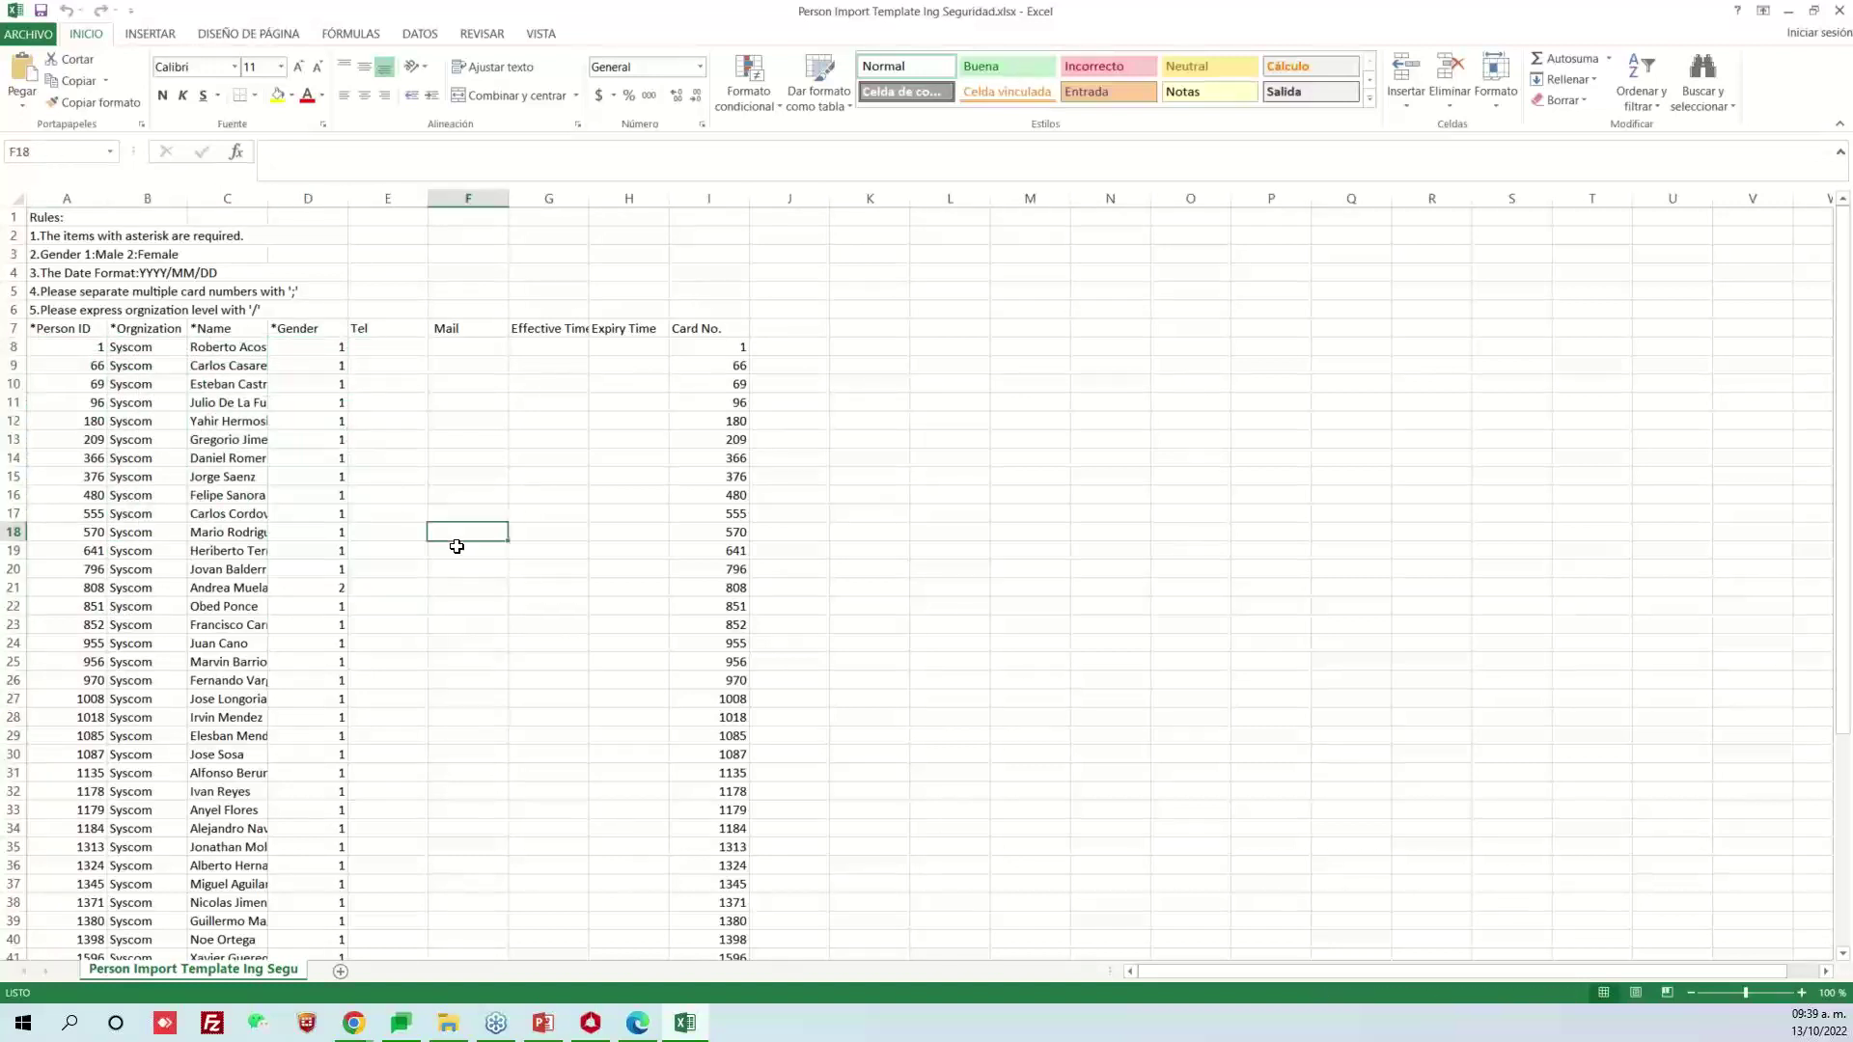
{"action": "left_click", "coordinate": [73, 236]}
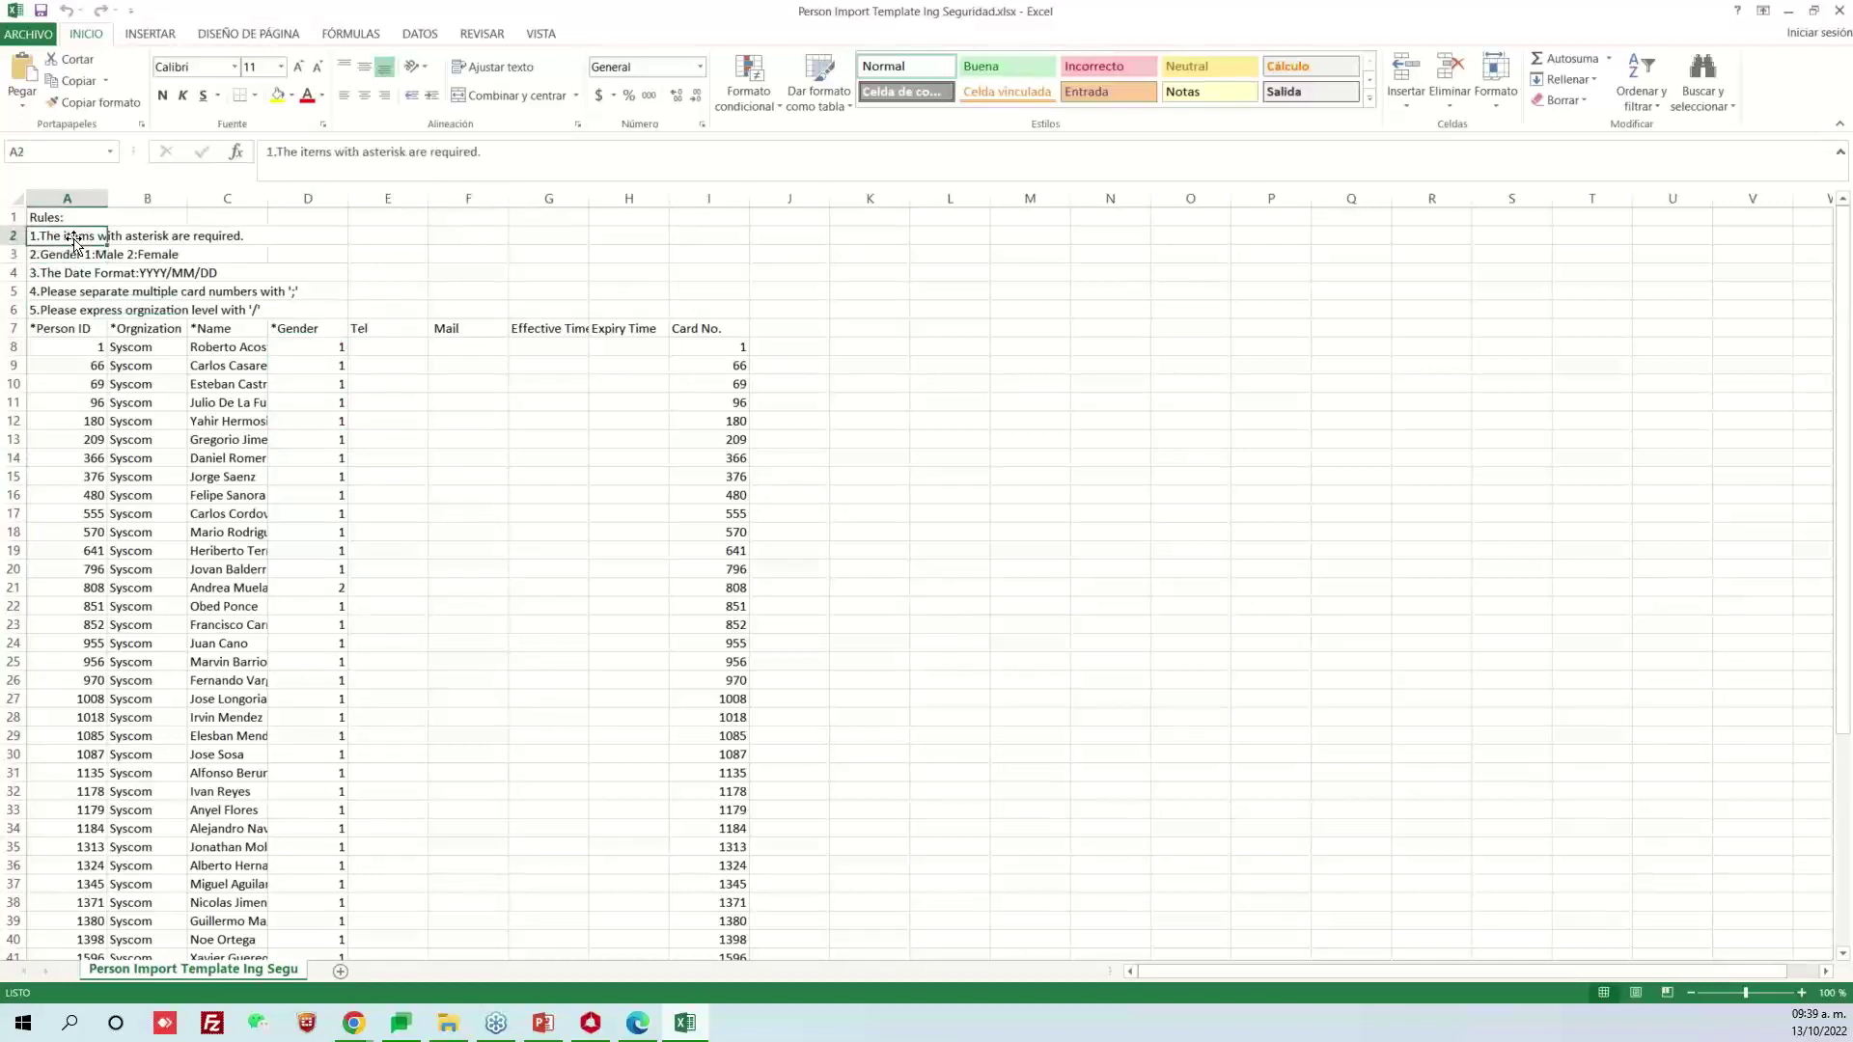
{"action": "left_click", "coordinate": [87, 292]}
{"action": "left_click", "coordinate": [91, 316]}
{"action": "left_click", "coordinate": [112, 365]}
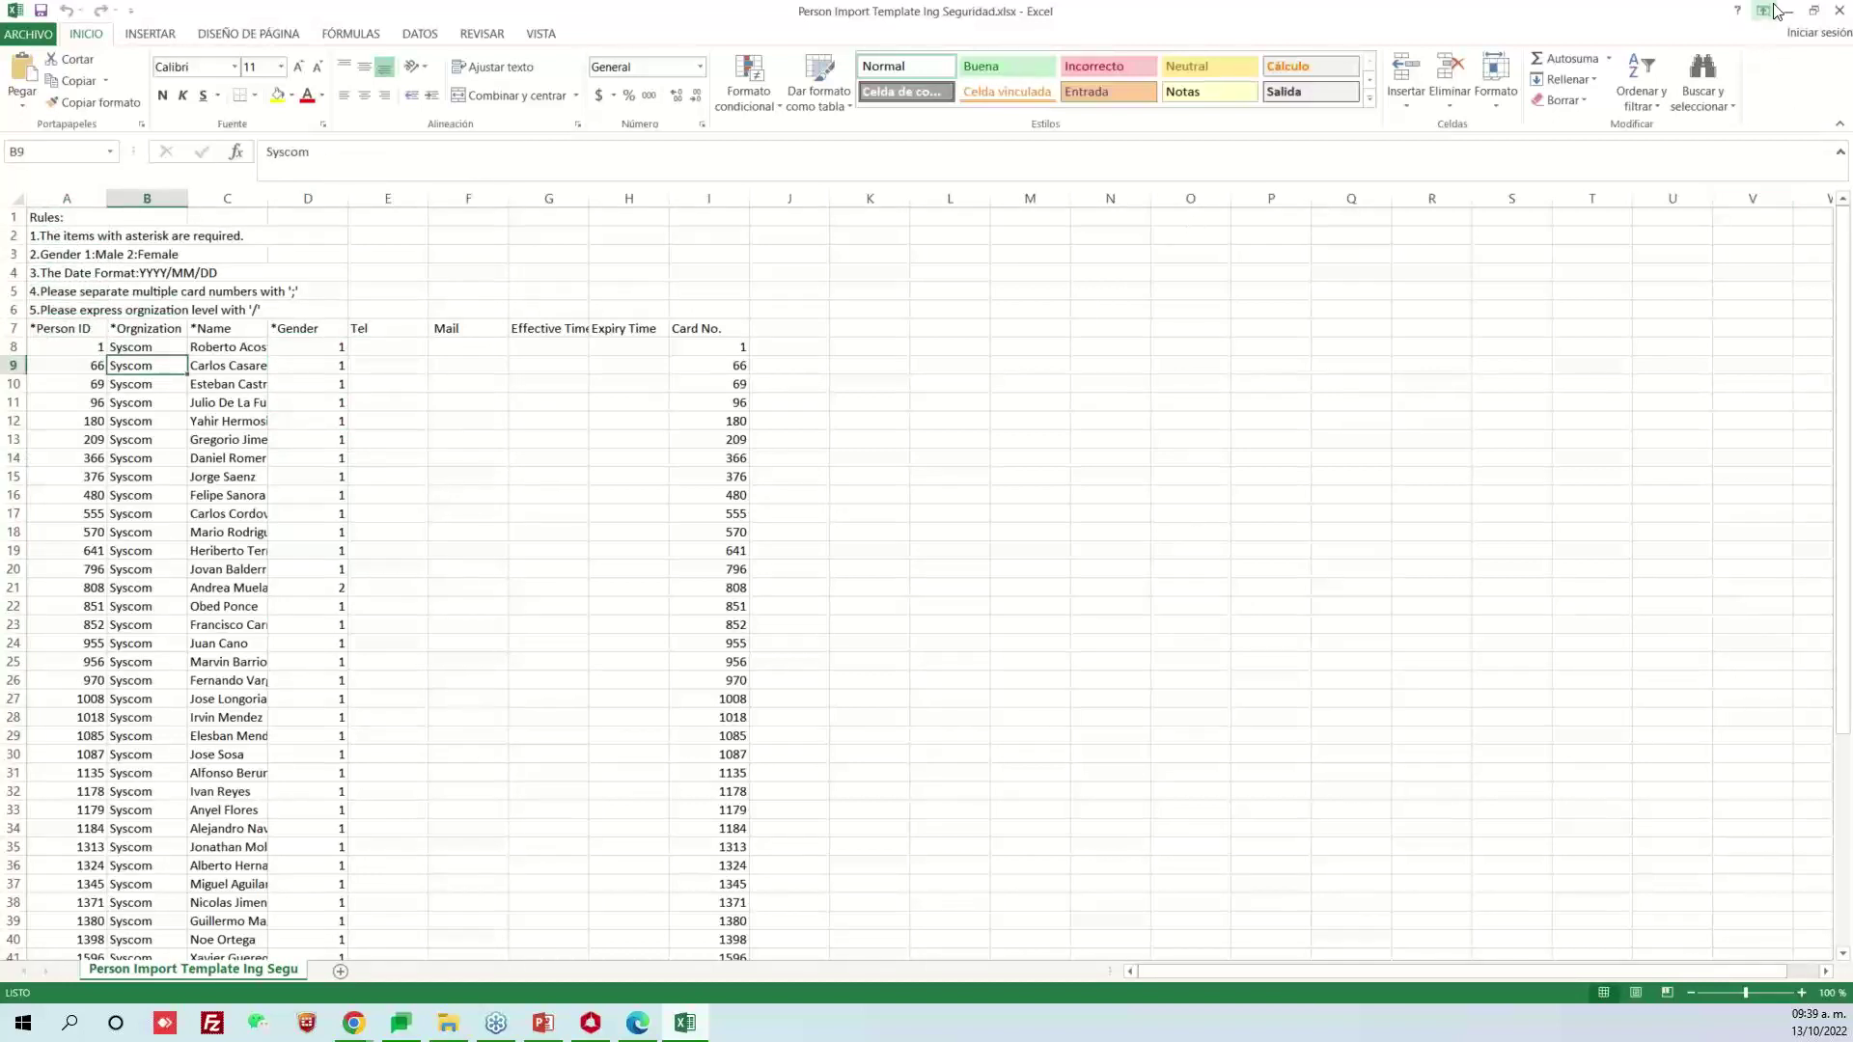
{"action": "left_click", "coordinate": [1838, 11]}
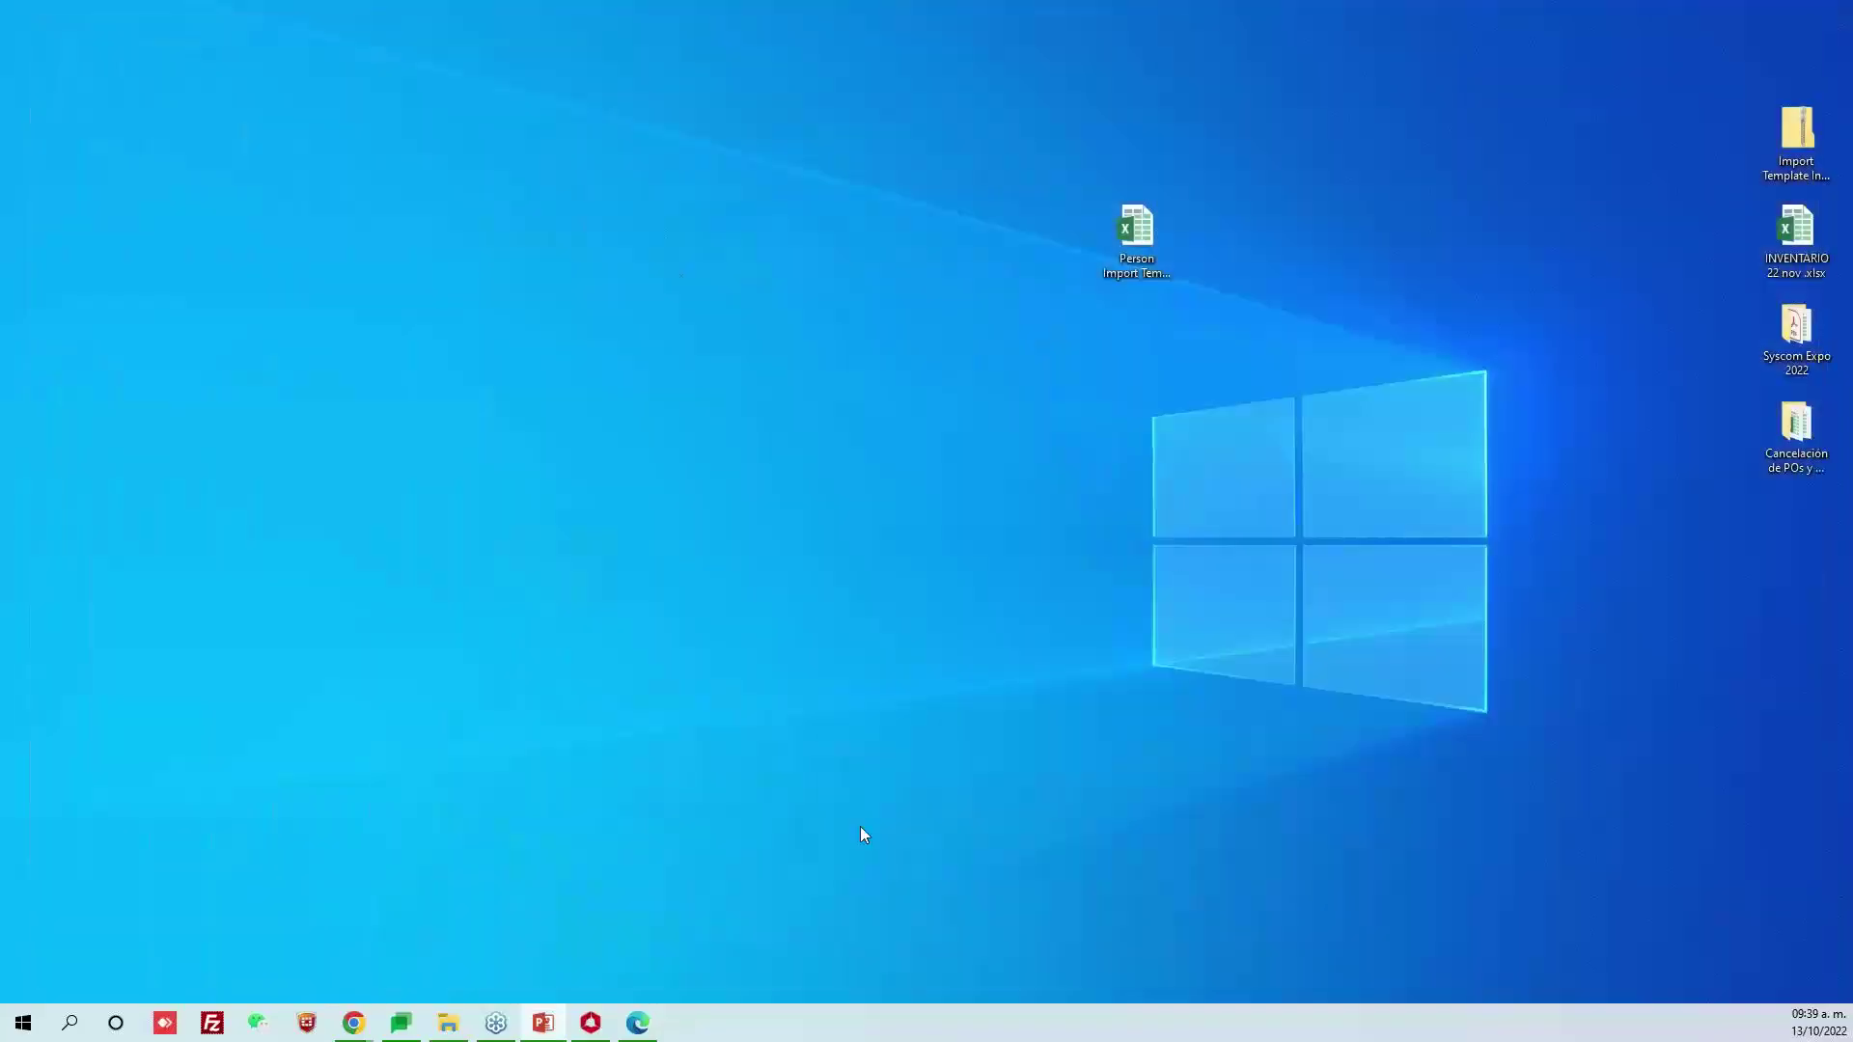
Import people from Person Import Template Ing Seguridad.xlsx in iVMS-4200
{"action": "left_click", "coordinate": [591, 1023]}
{"action": "left_click", "coordinate": [753, 157]}
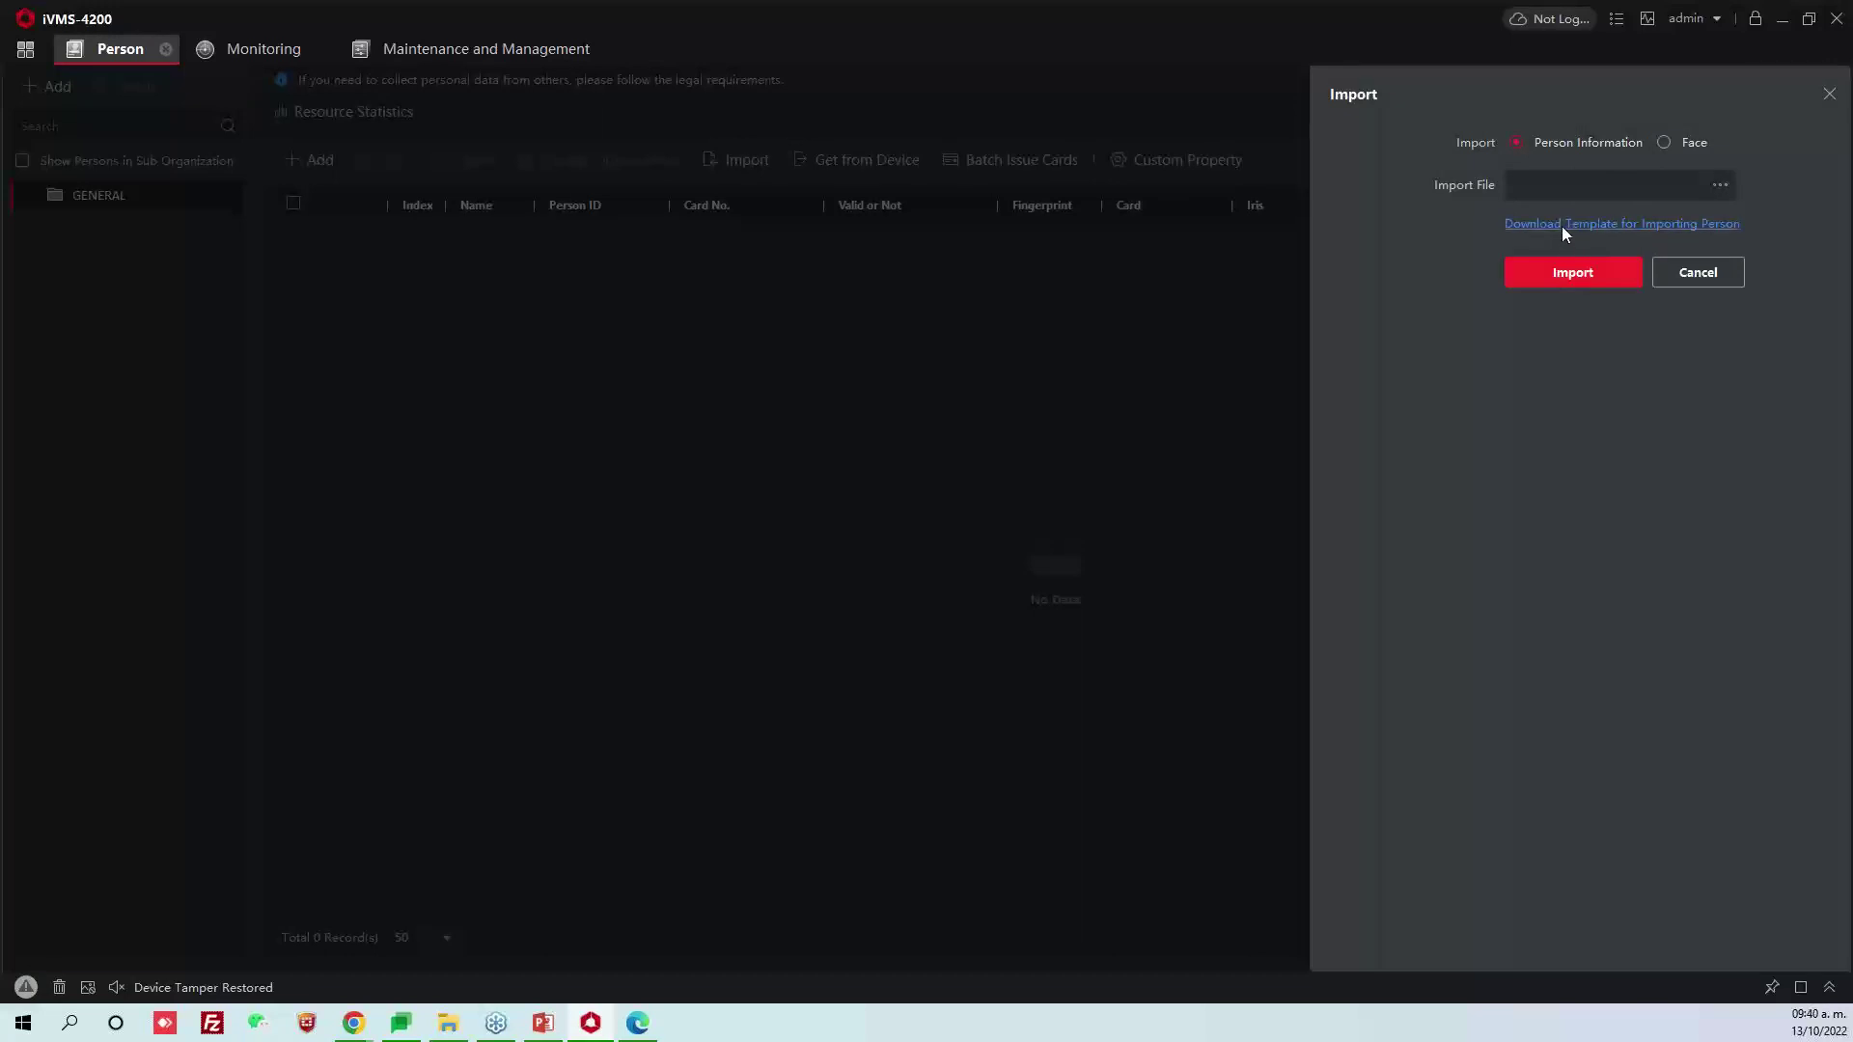
{"action": "left_click", "coordinate": [1719, 184]}
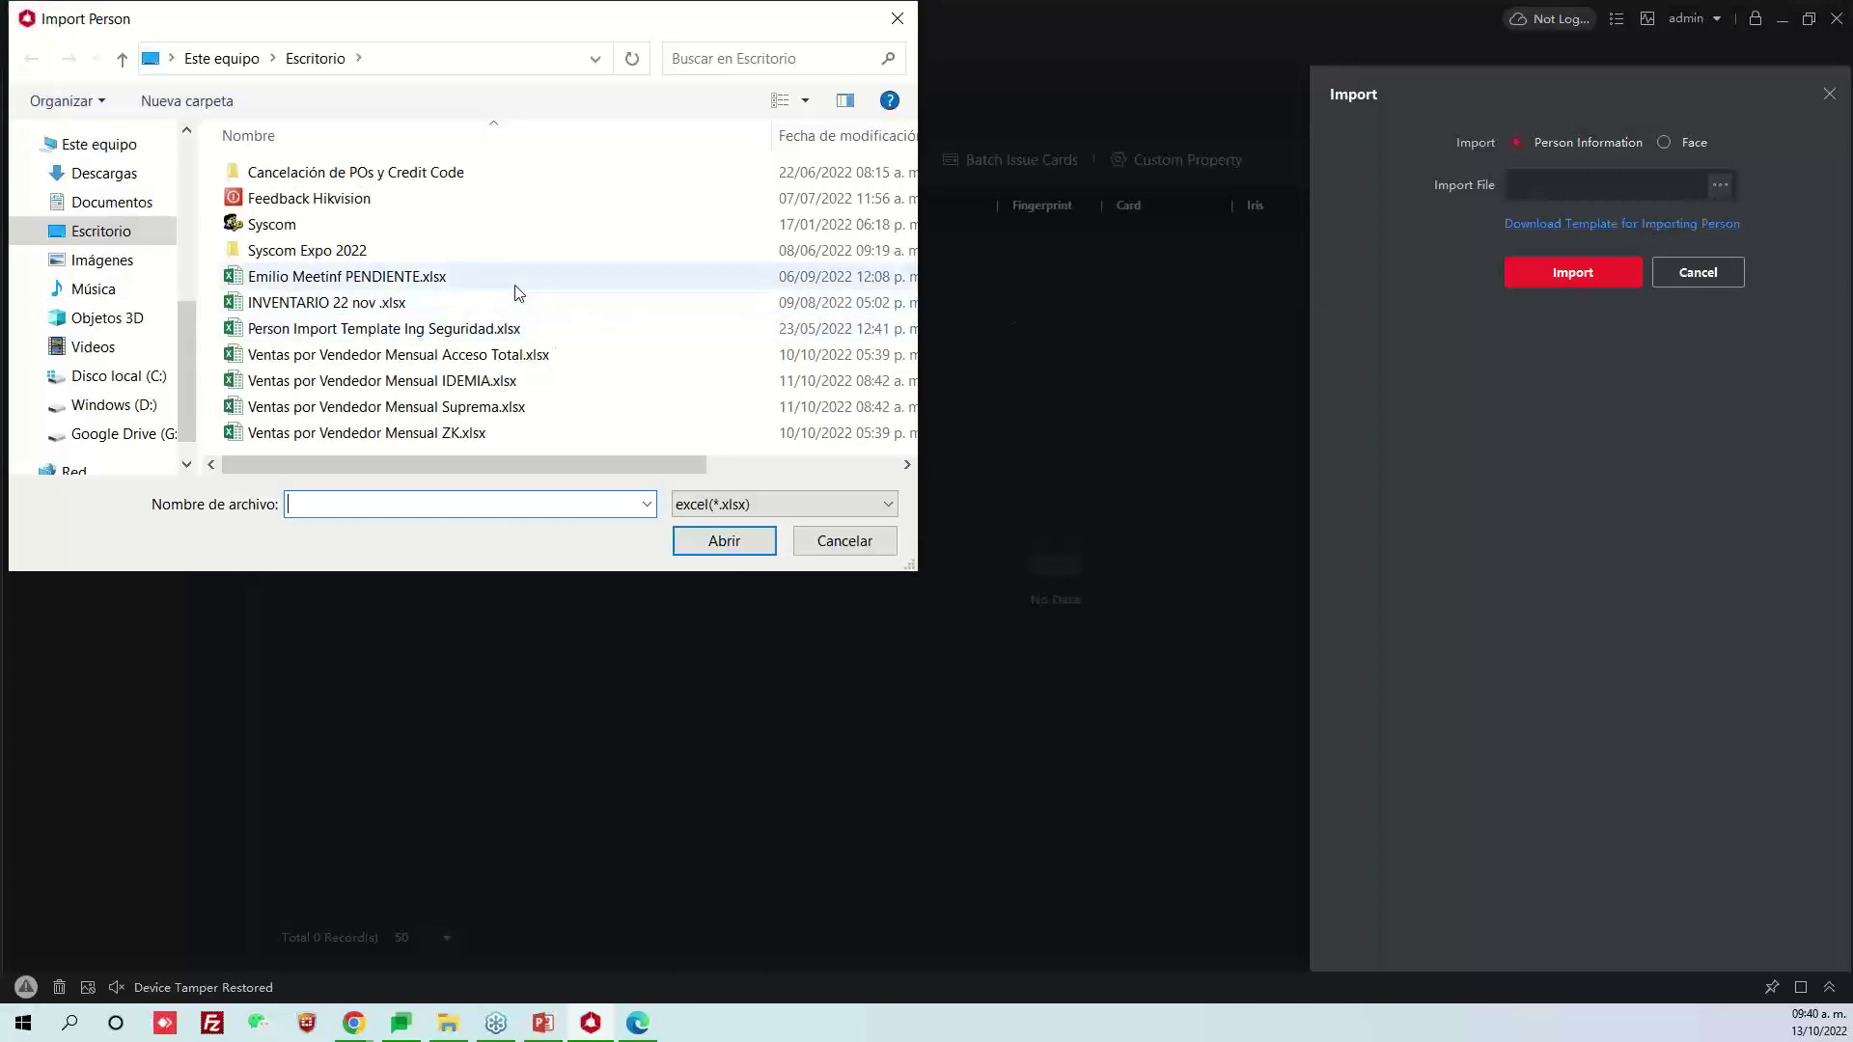
{"action": "left_click", "coordinate": [499, 354]}
{"action": "left_click", "coordinate": [454, 328]}
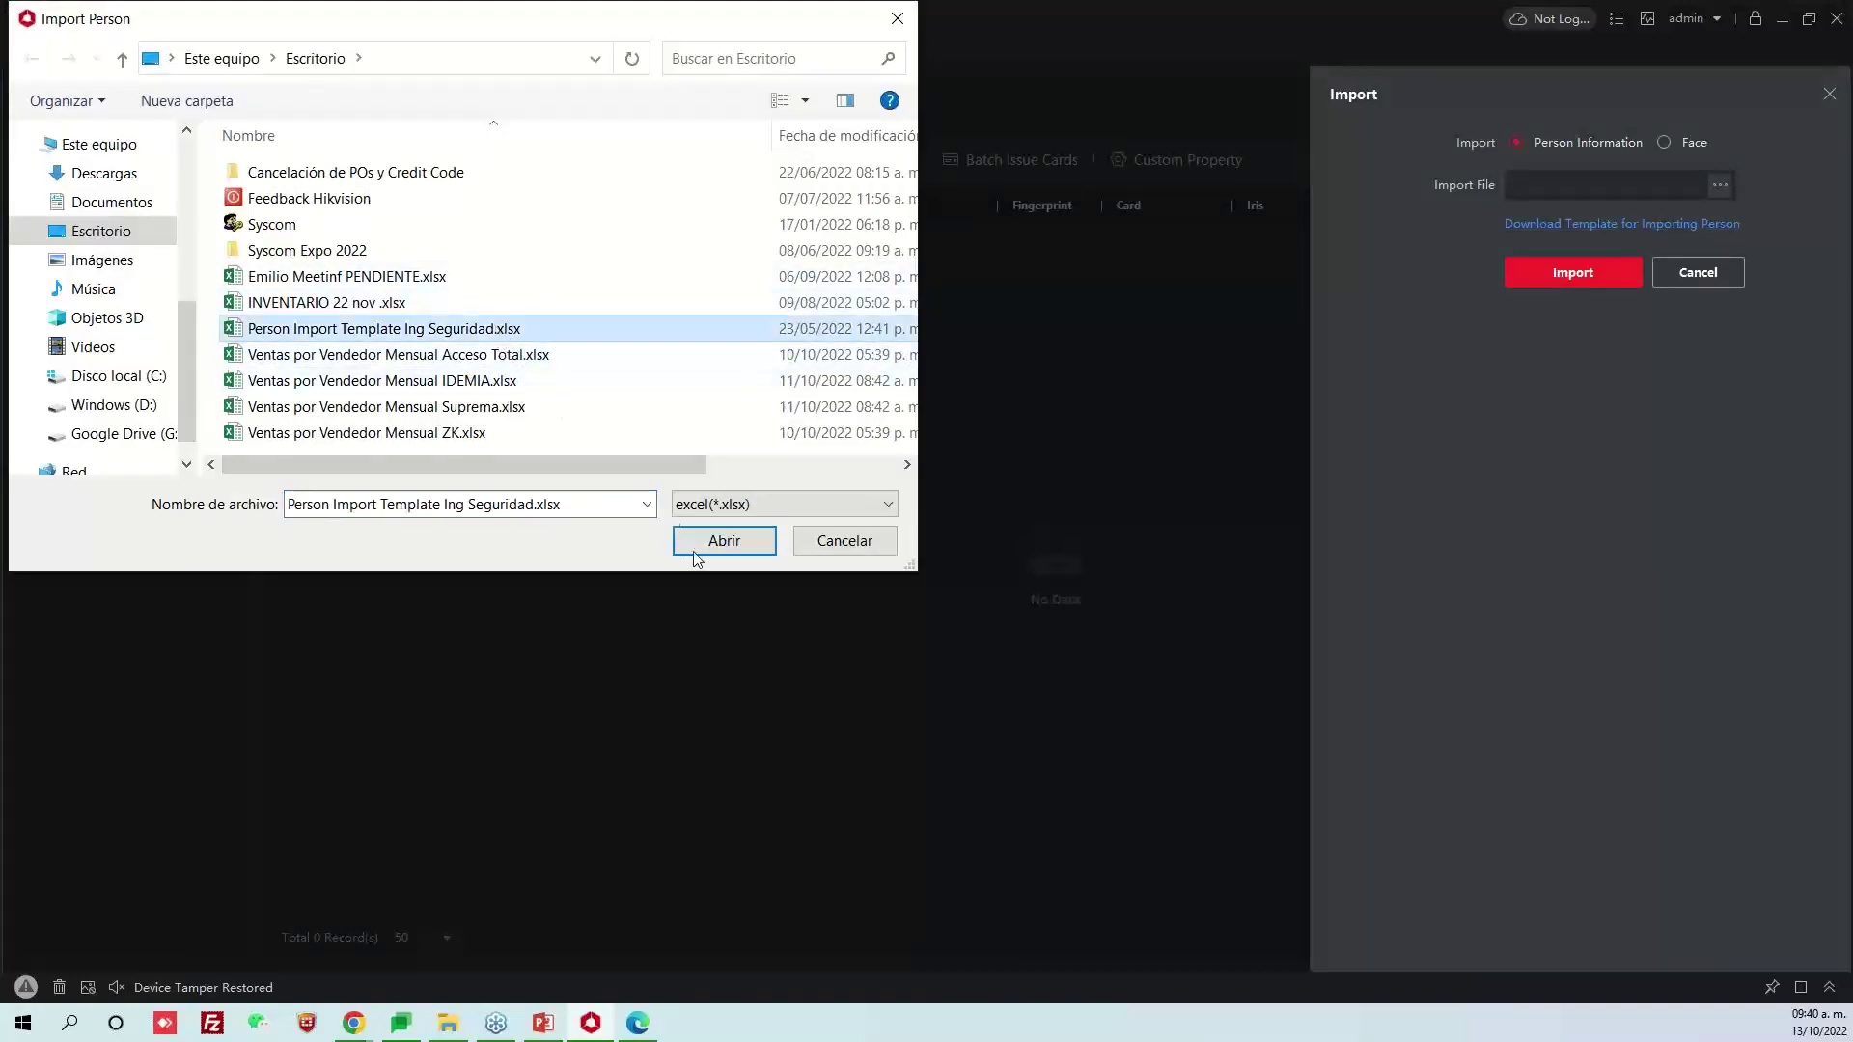
{"action": "left_click", "coordinate": [719, 541]}
{"action": "left_click", "coordinate": [1583, 273]}
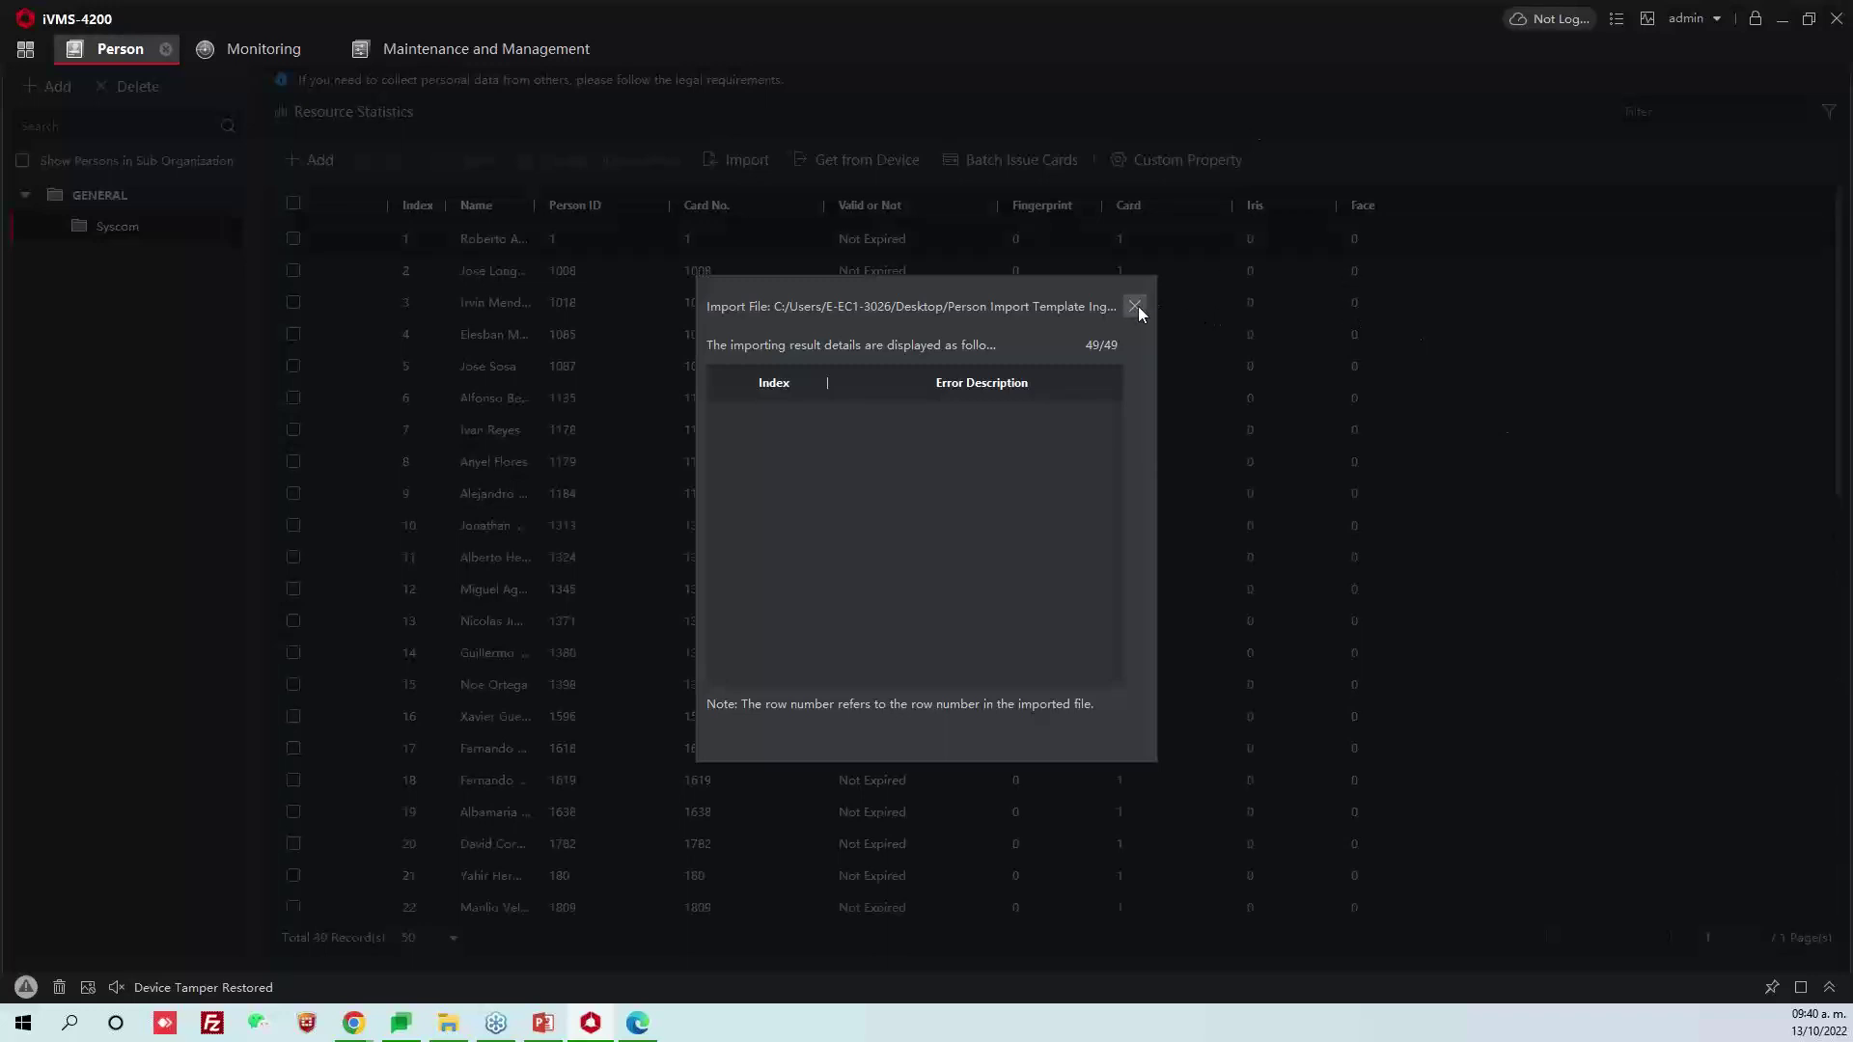
Close the import summary, widen the Name column, and minimize iVMS-4200
{"action": "left_click", "coordinate": [1136, 306]}
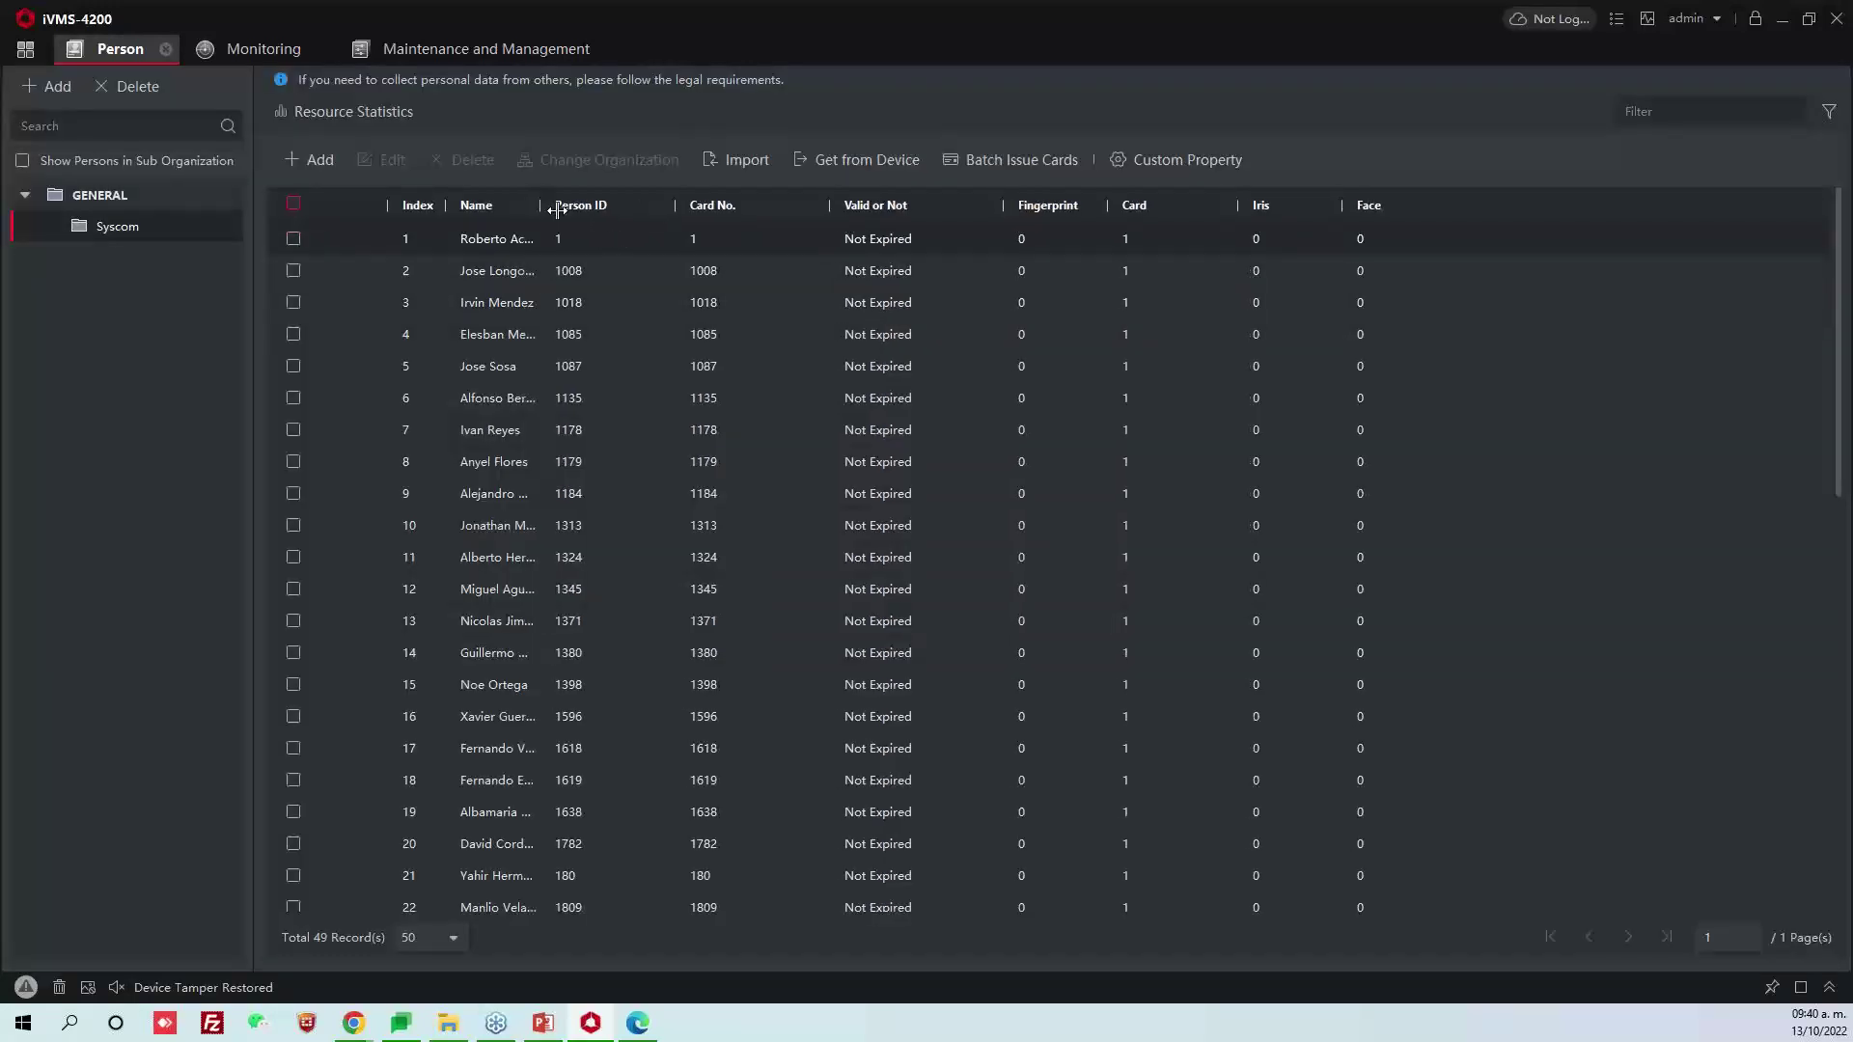
{"action": "left_click_drag", "start_coordinate": [557, 210], "coordinate": [604, 433]}
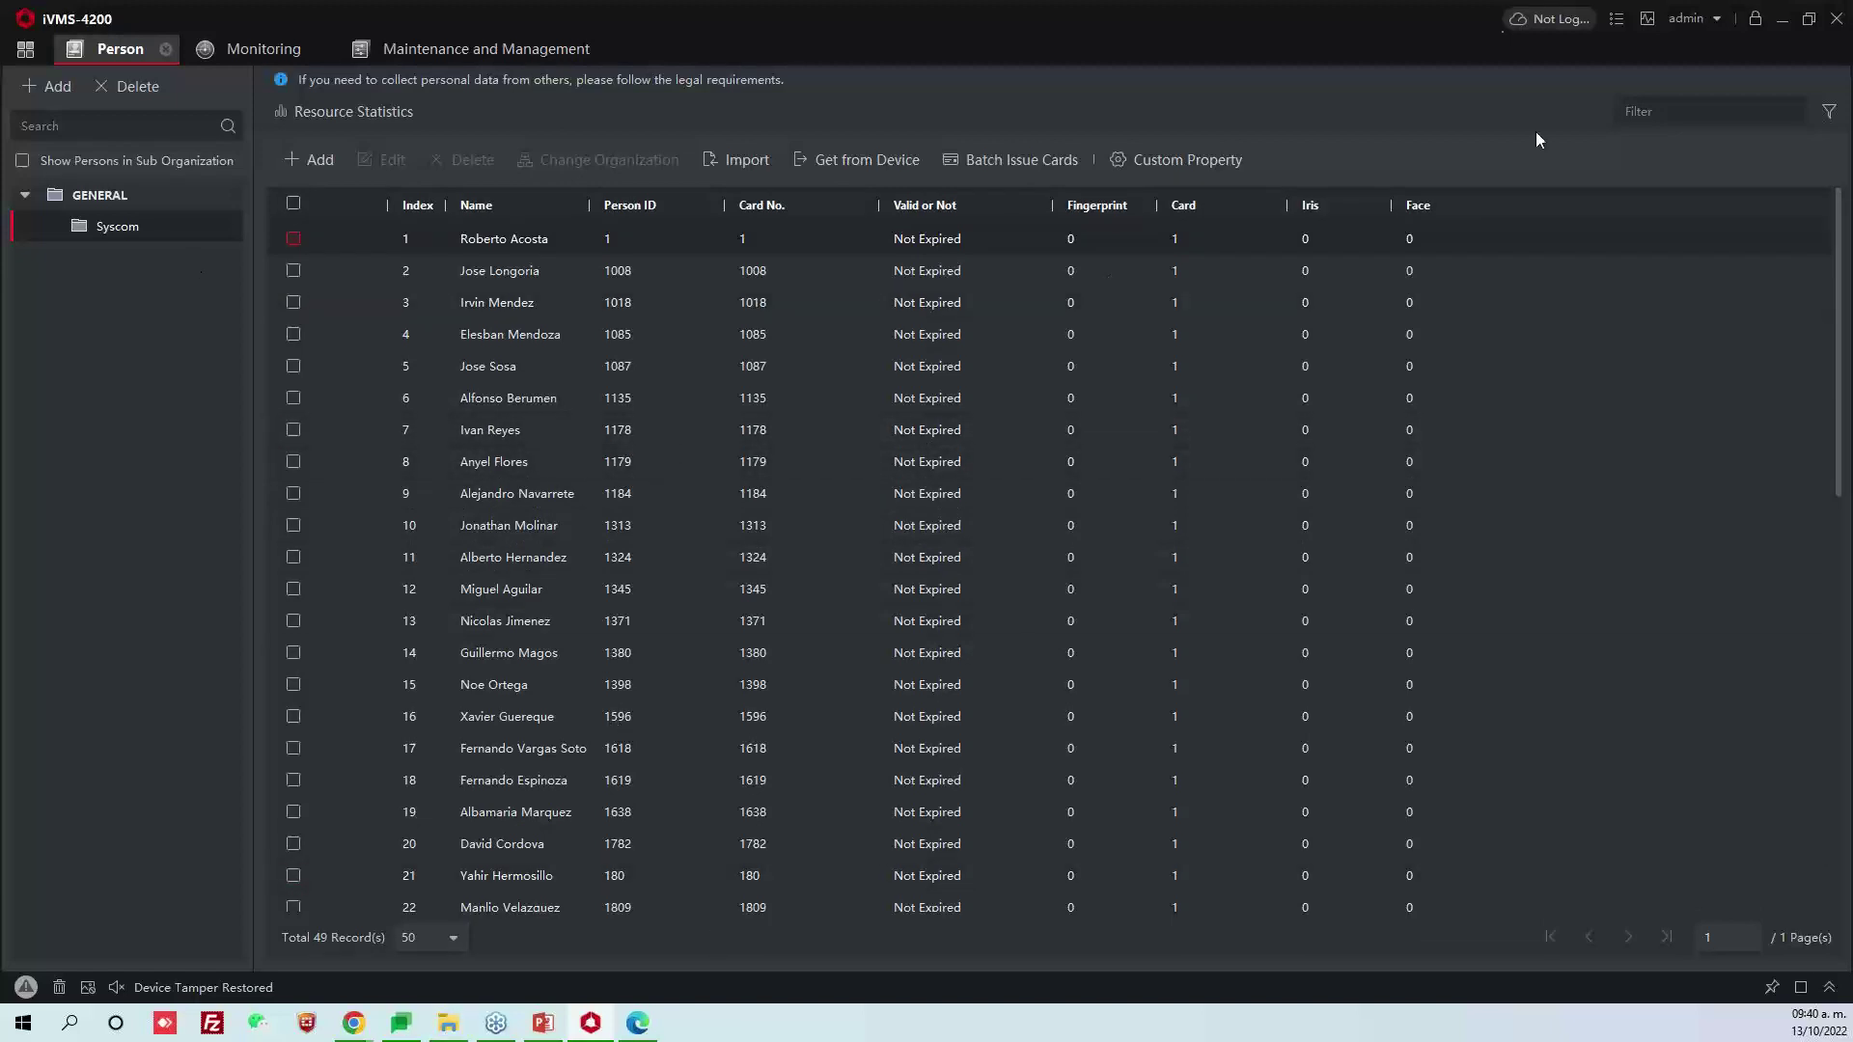
{"action": "left_click", "coordinate": [1781, 21]}
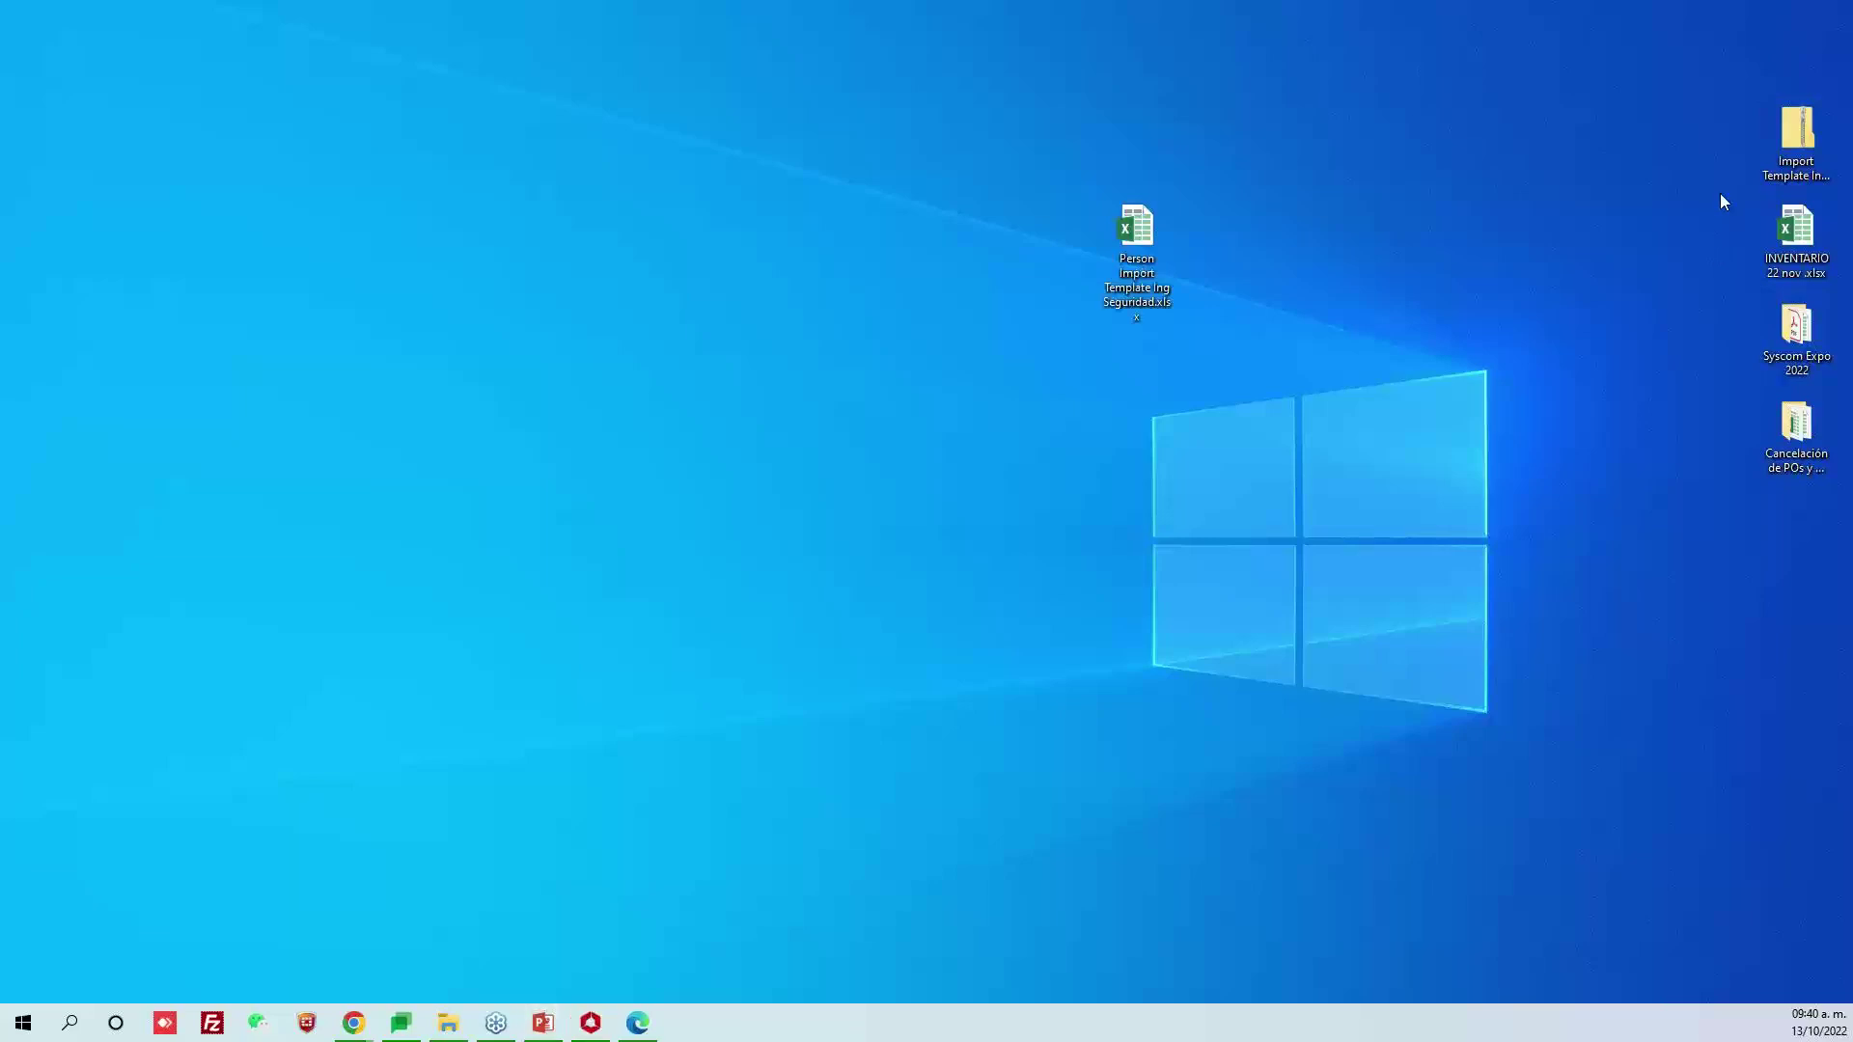
Extract Import Template Ing Seguridad.zip with WinRAR into its own folder placed beside the zip
{"action": "left_click_drag", "start_coordinate": [1822, 172], "coordinate": [797, 266]}
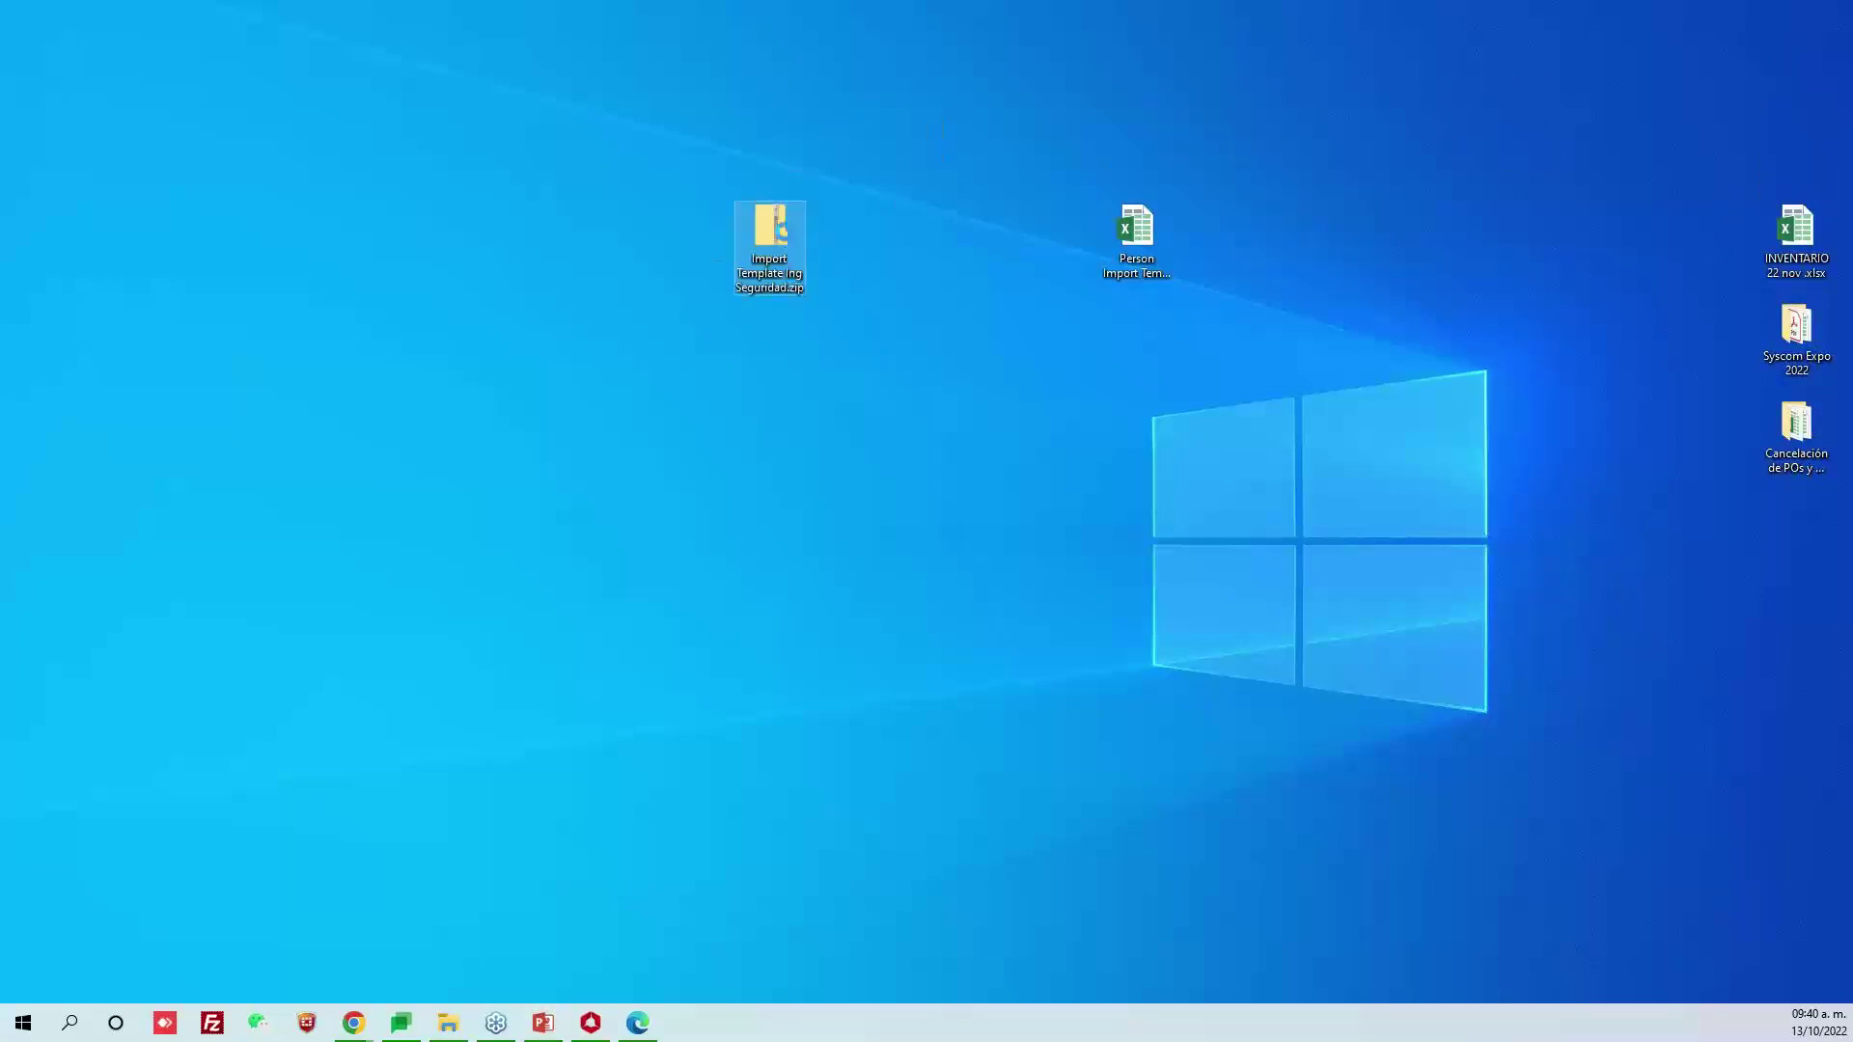
{"action": "right_click", "coordinate": [782, 232]}
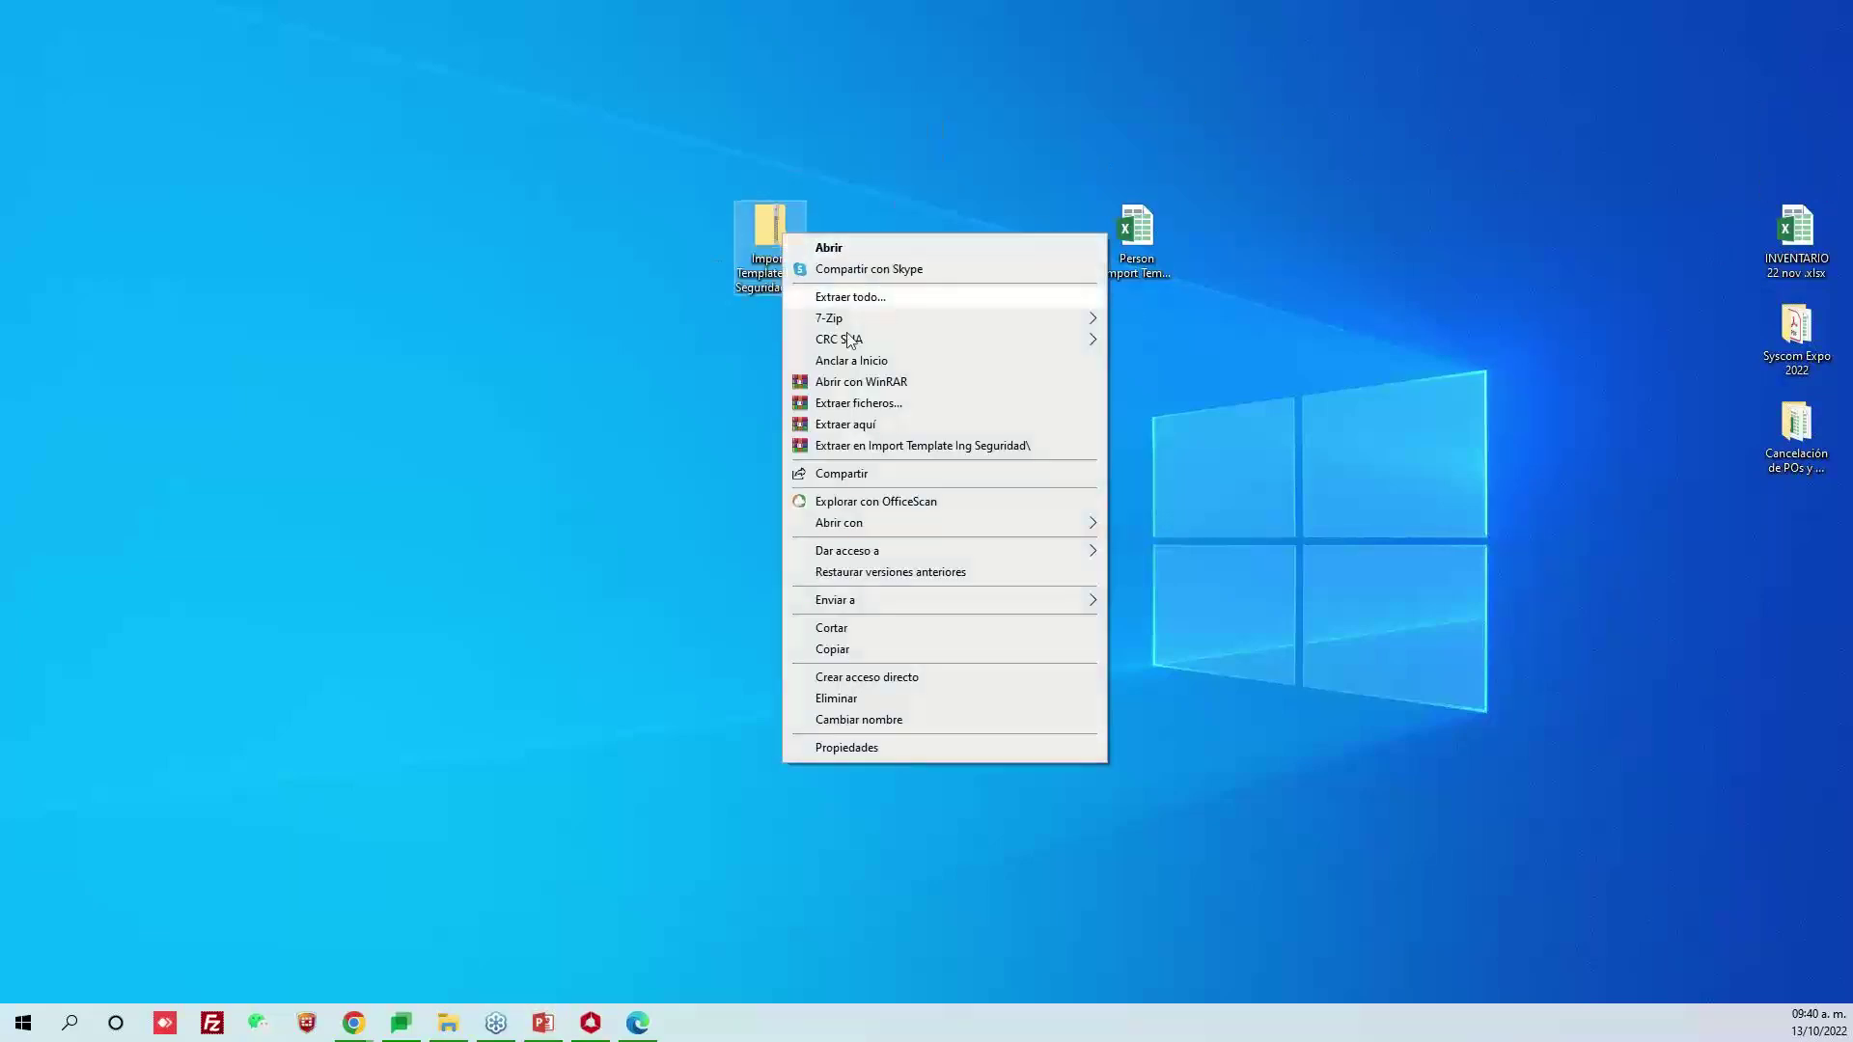
{"action": "left_click", "coordinate": [898, 446]}
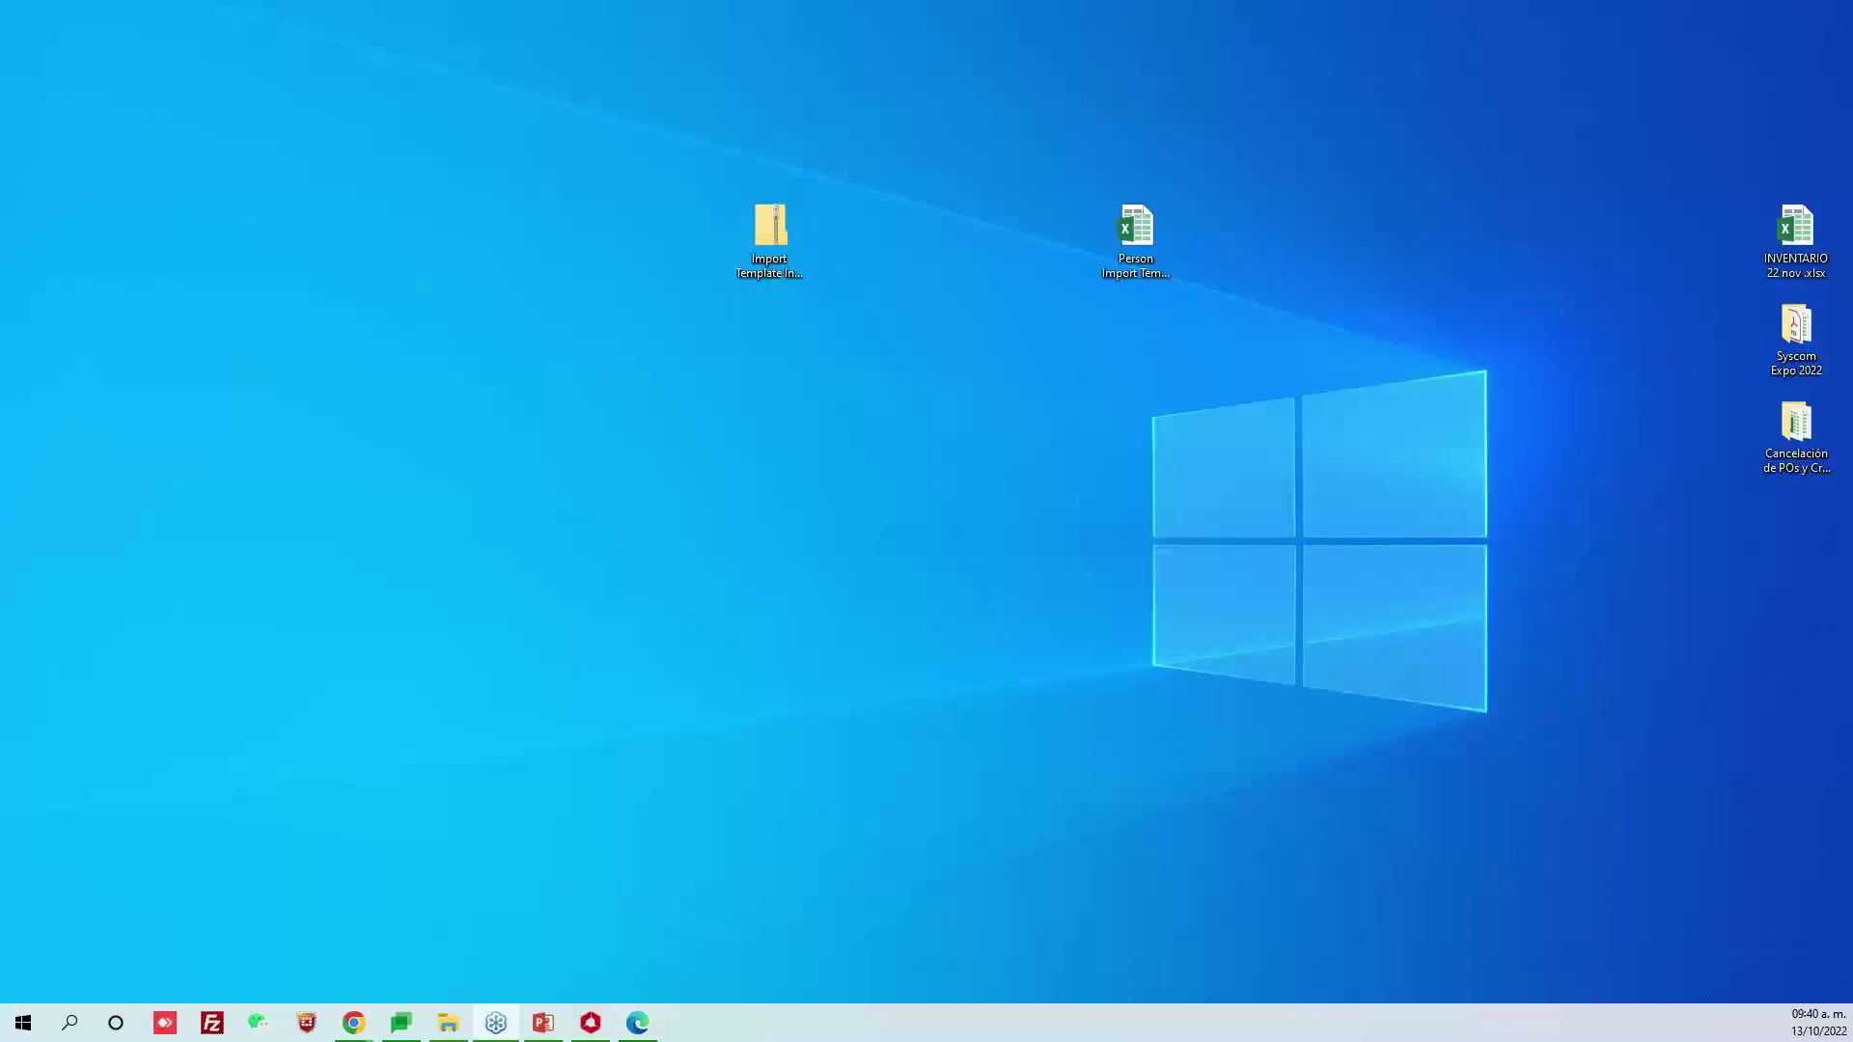
{"action": "left_click_drag", "start_coordinate": [182, 455], "coordinate": [924, 284]}
{"action": "left_click", "coordinate": [953, 328]}
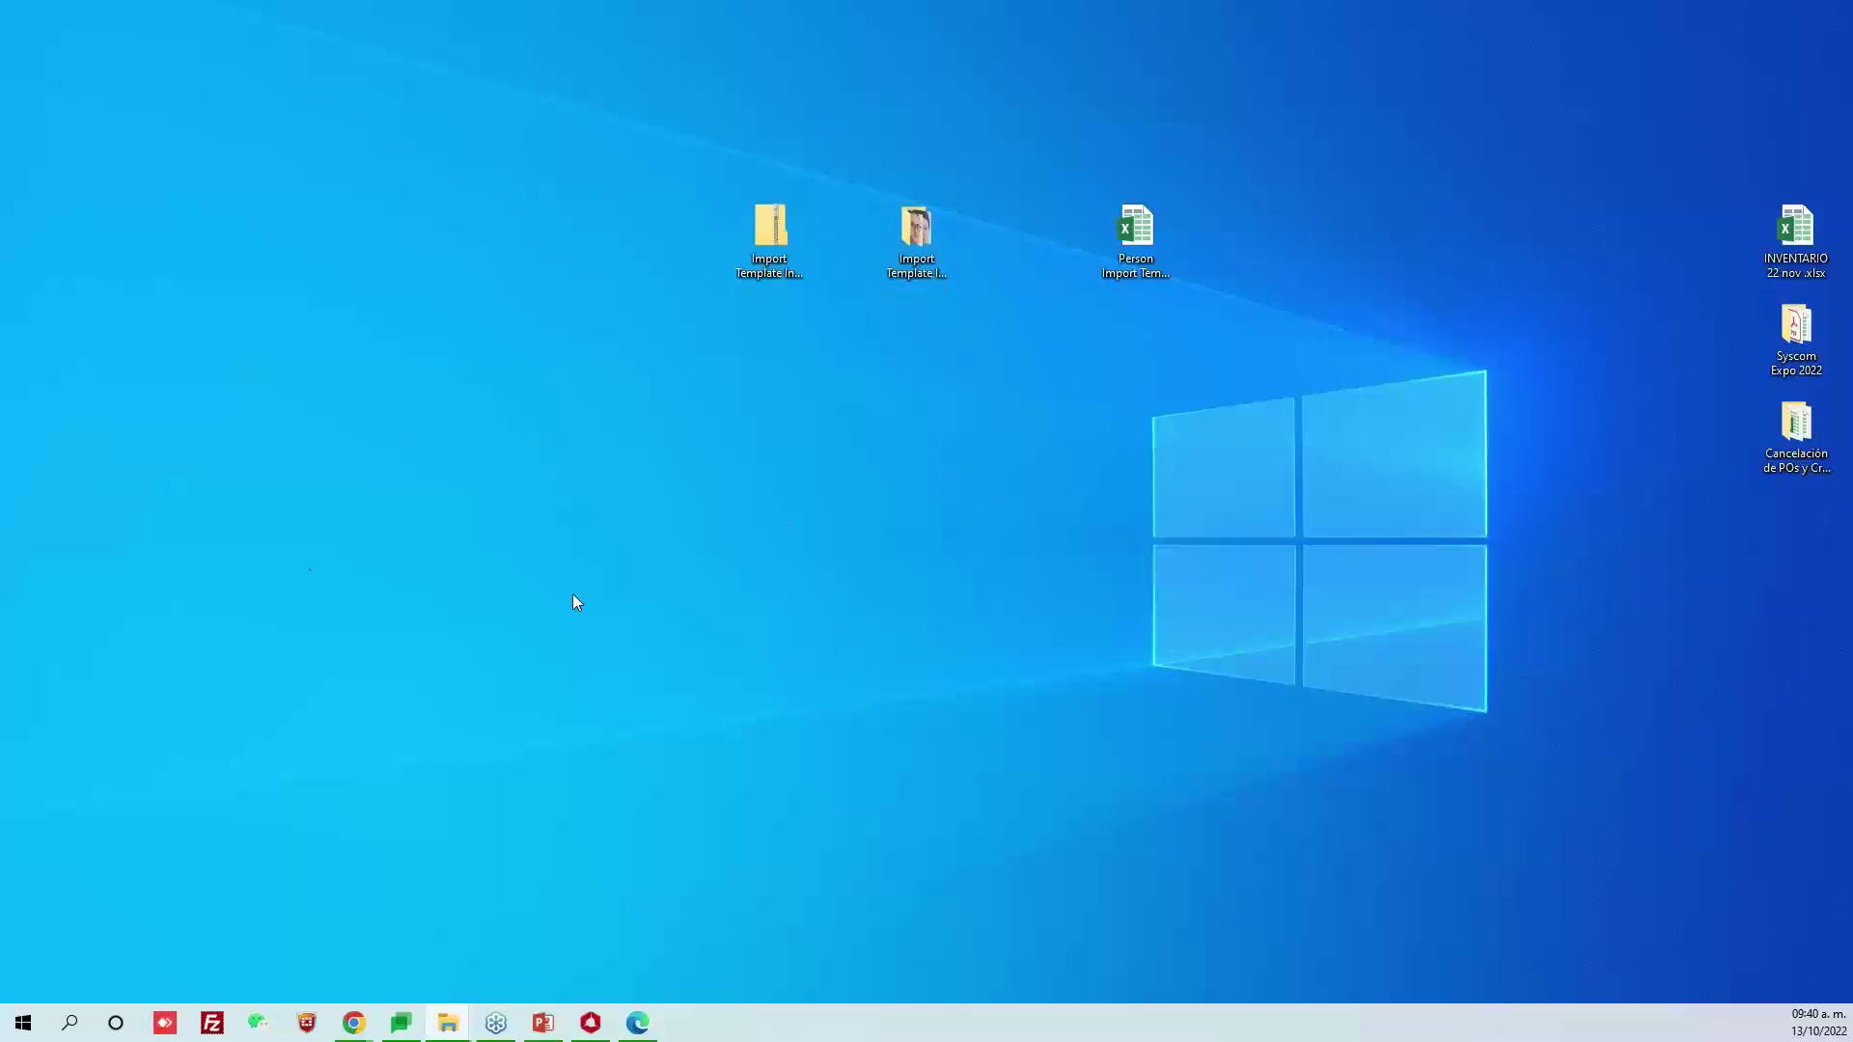
Maximize the extracted folder, check several JPG photos' names and sizes, then close it
{"action": "key", "text": "super+d"}
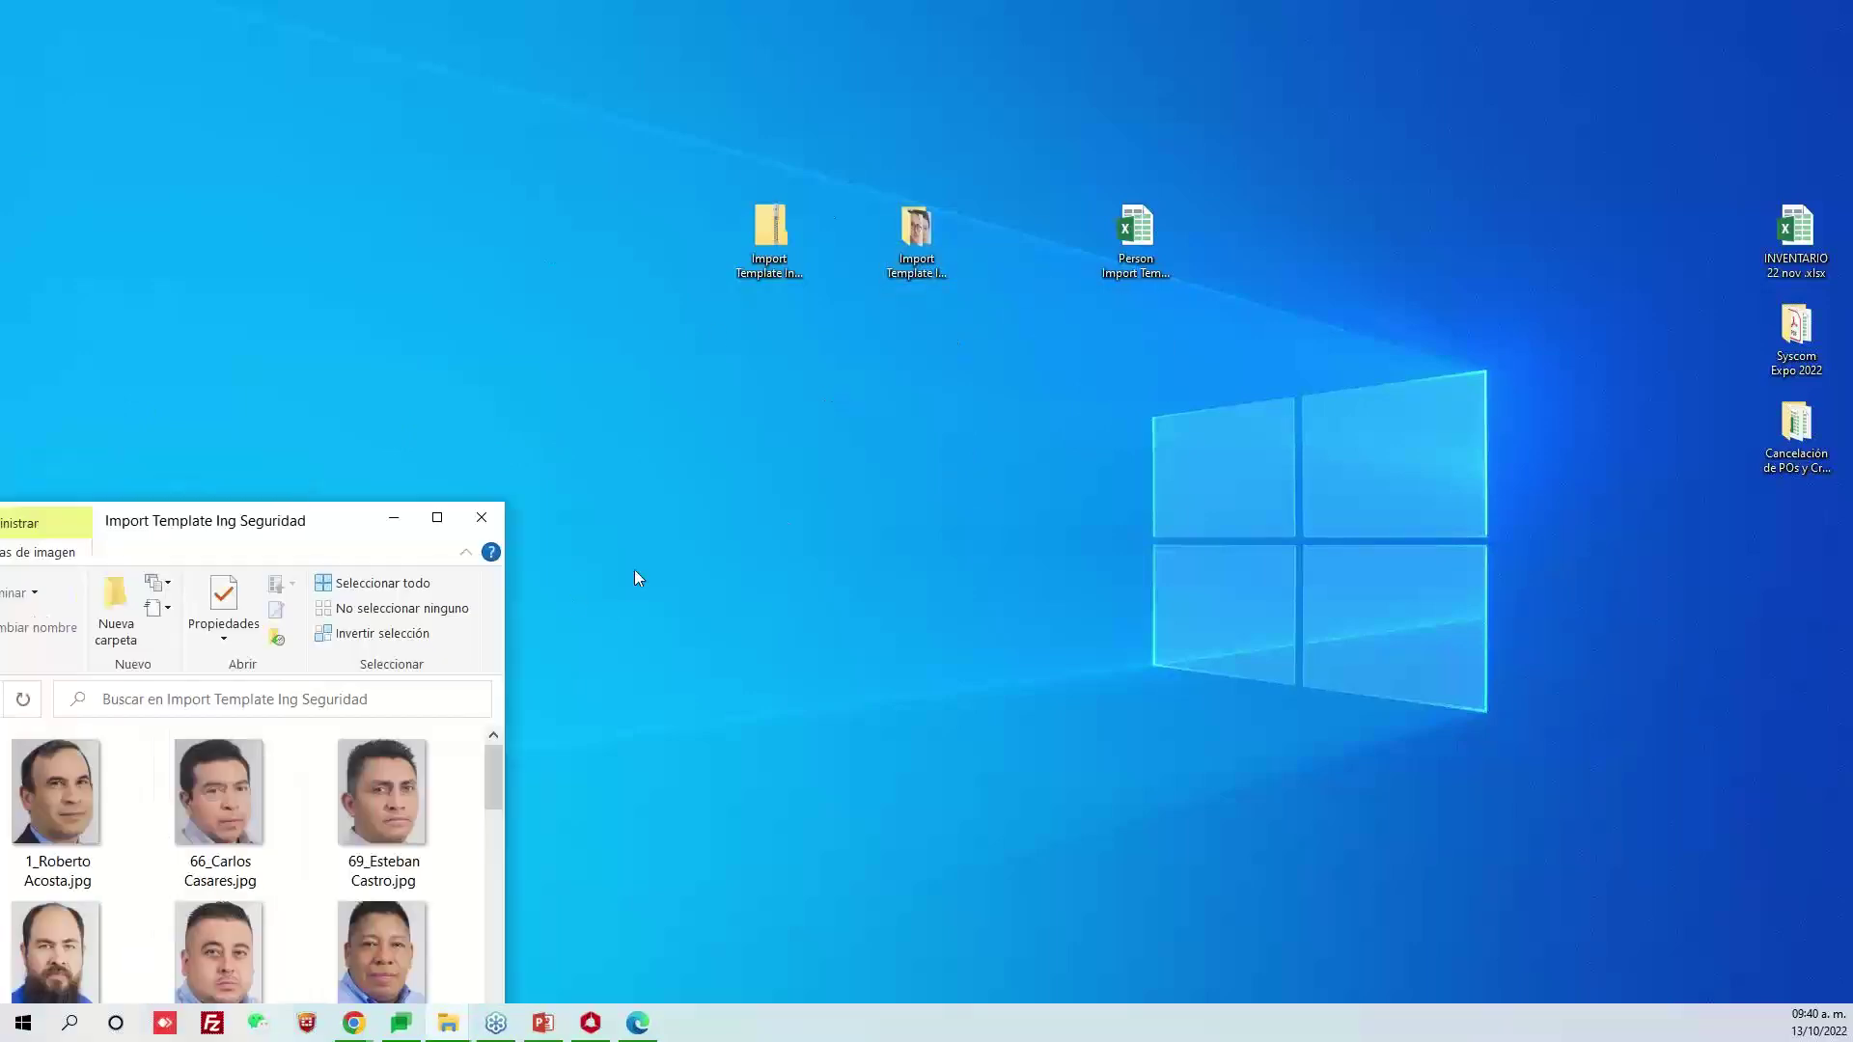
{"action": "key", "text": "super+Up"}
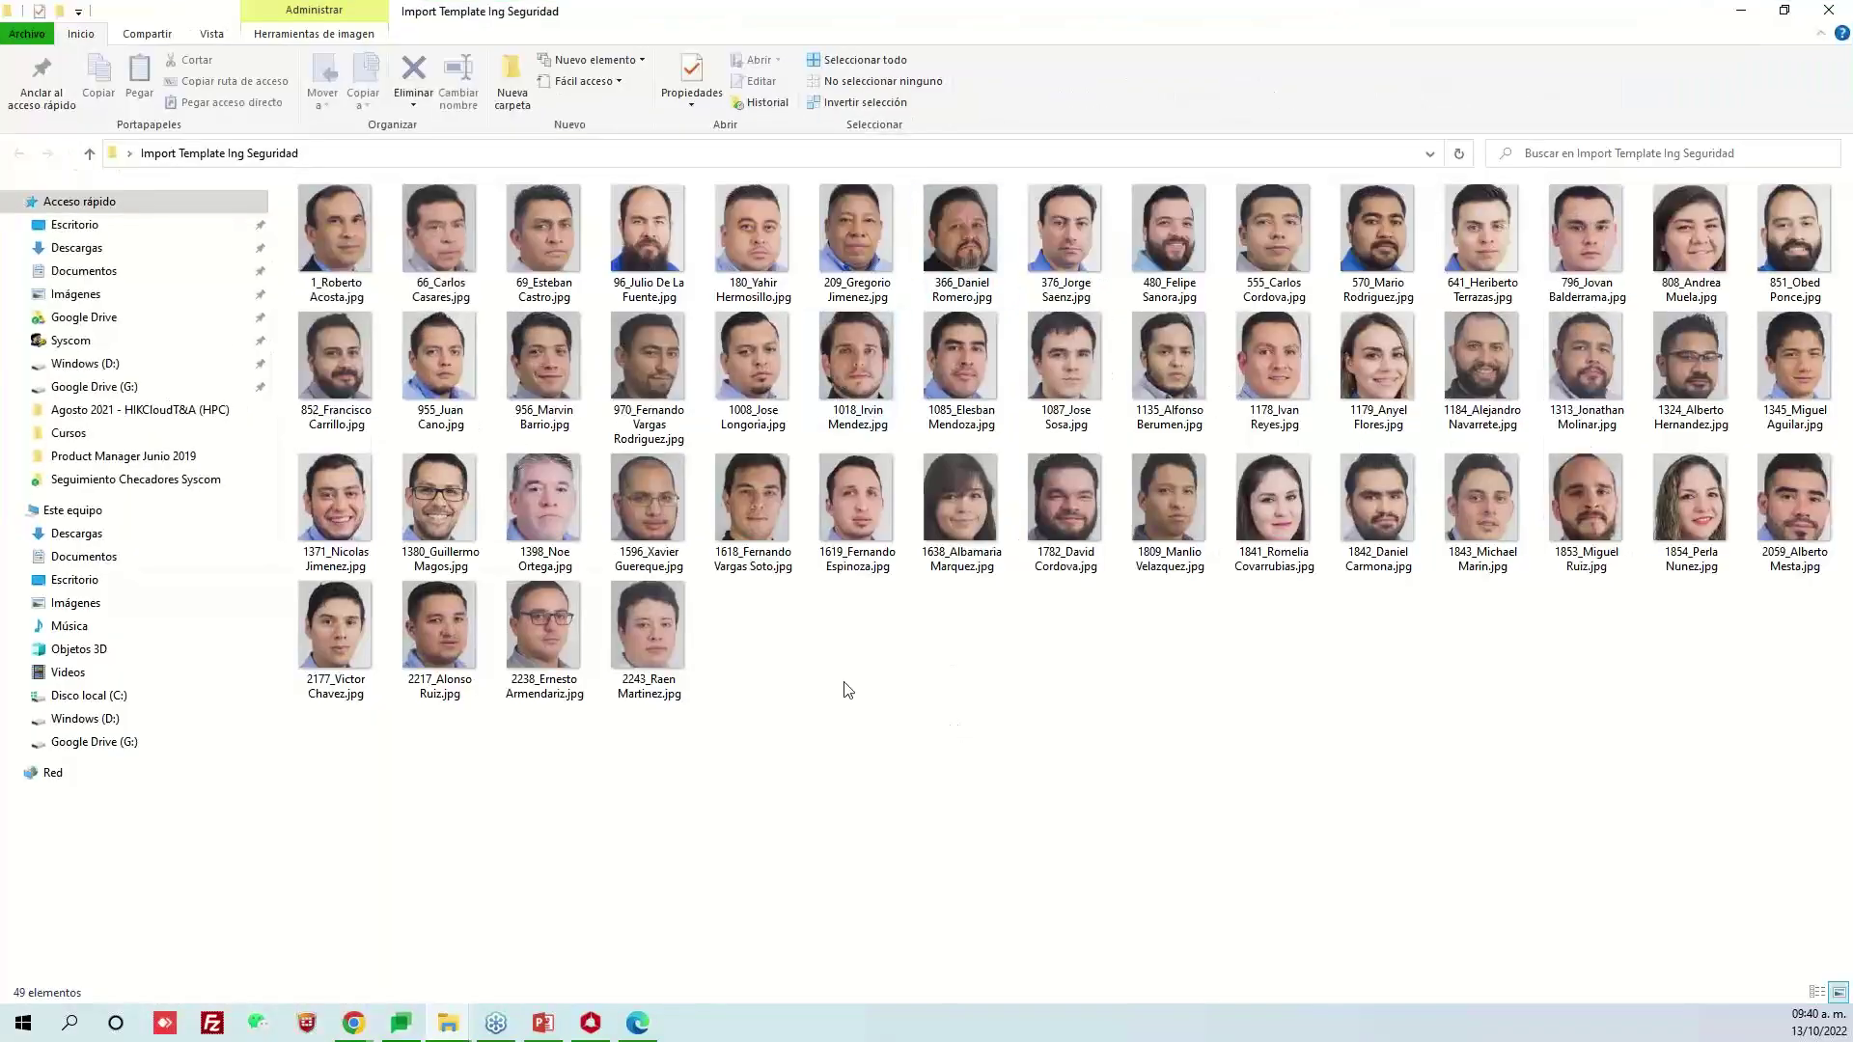
{"action": "left_click", "coordinate": [354, 361]}
{"action": "left_click", "coordinate": [372, 511]}
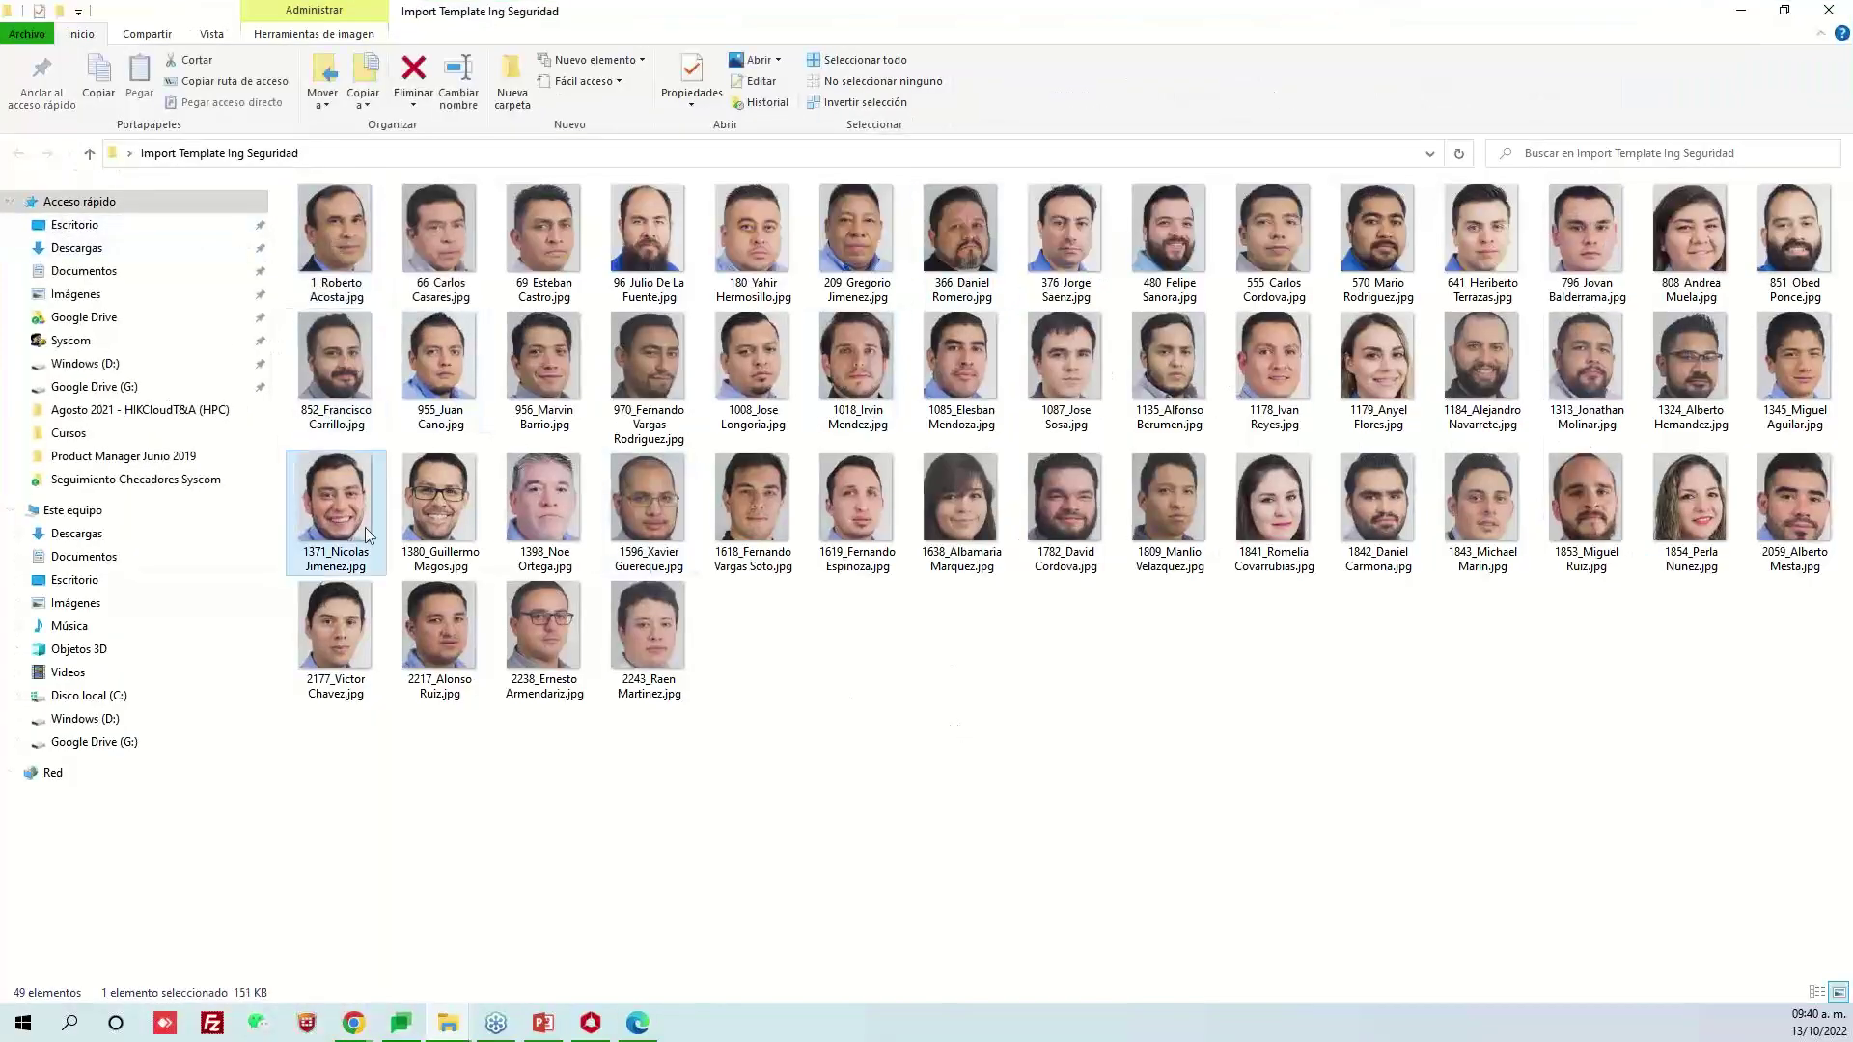
{"action": "left_click", "coordinate": [376, 628]}
{"action": "left_click", "coordinate": [610, 645]}
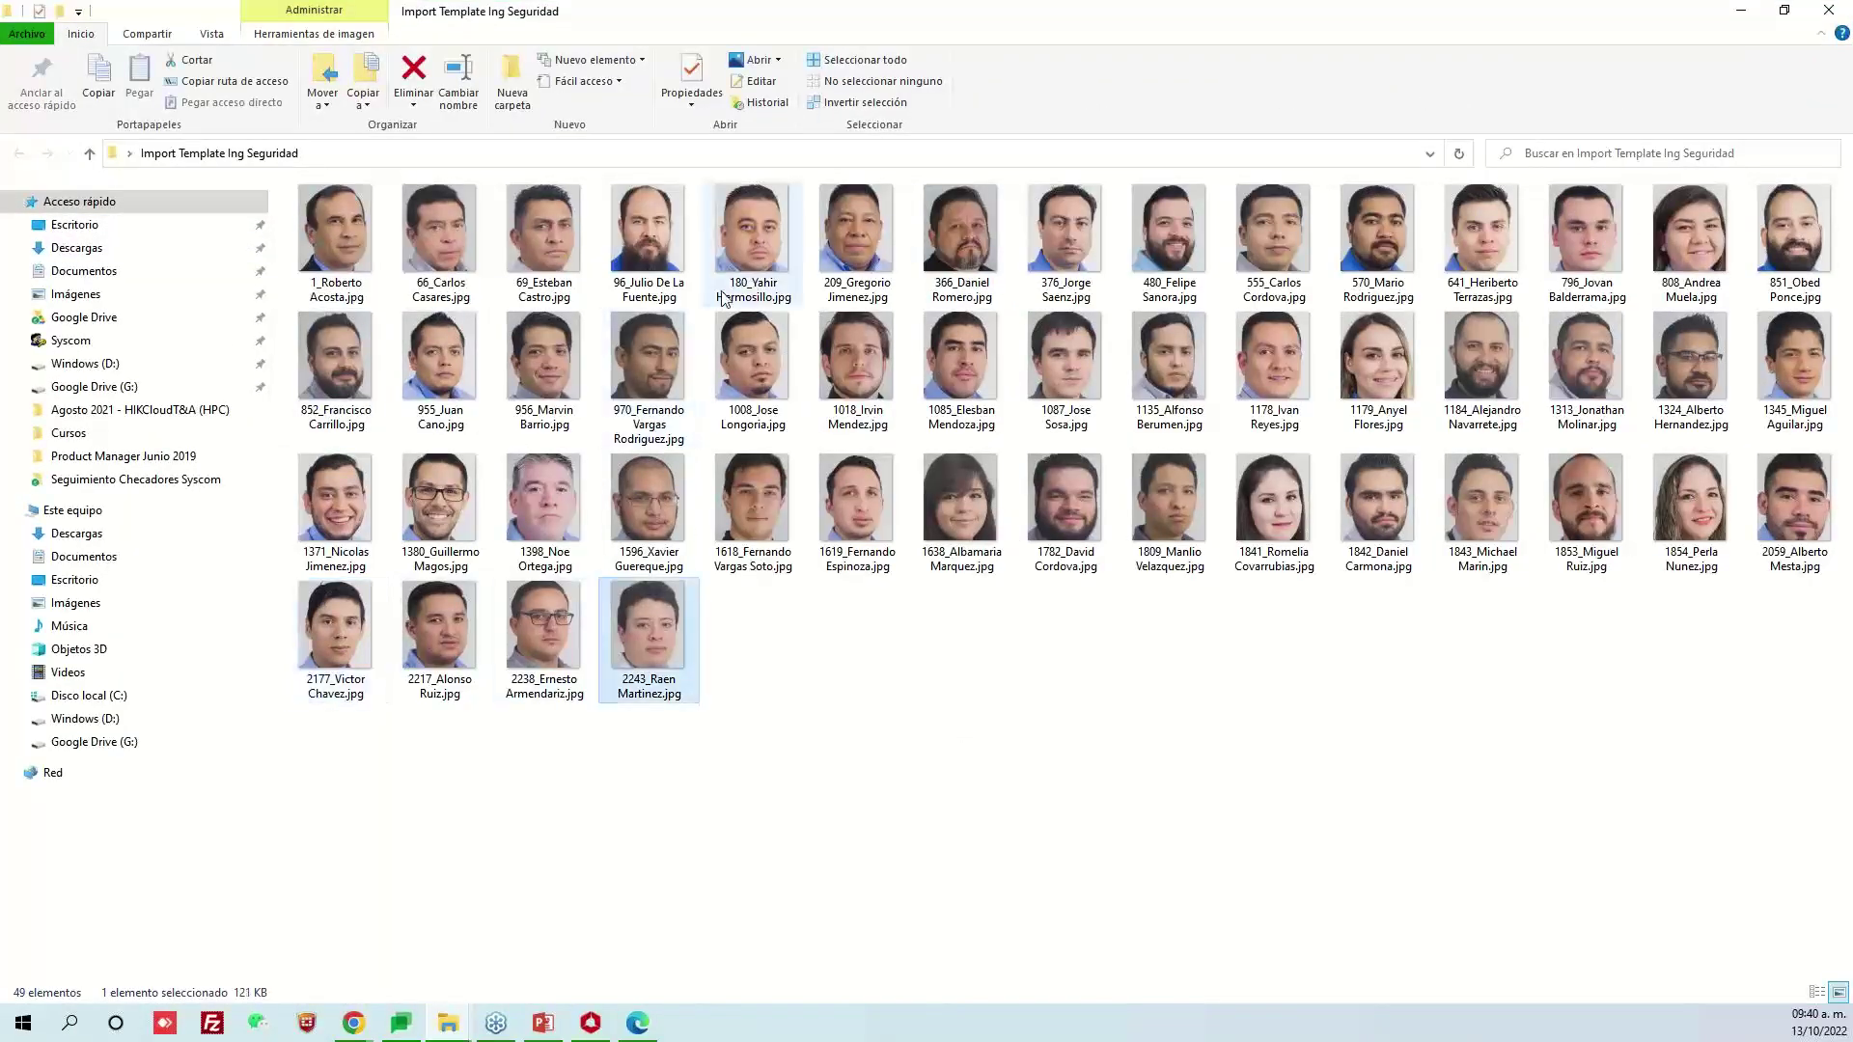
{"action": "left_click", "coordinate": [748, 275]}
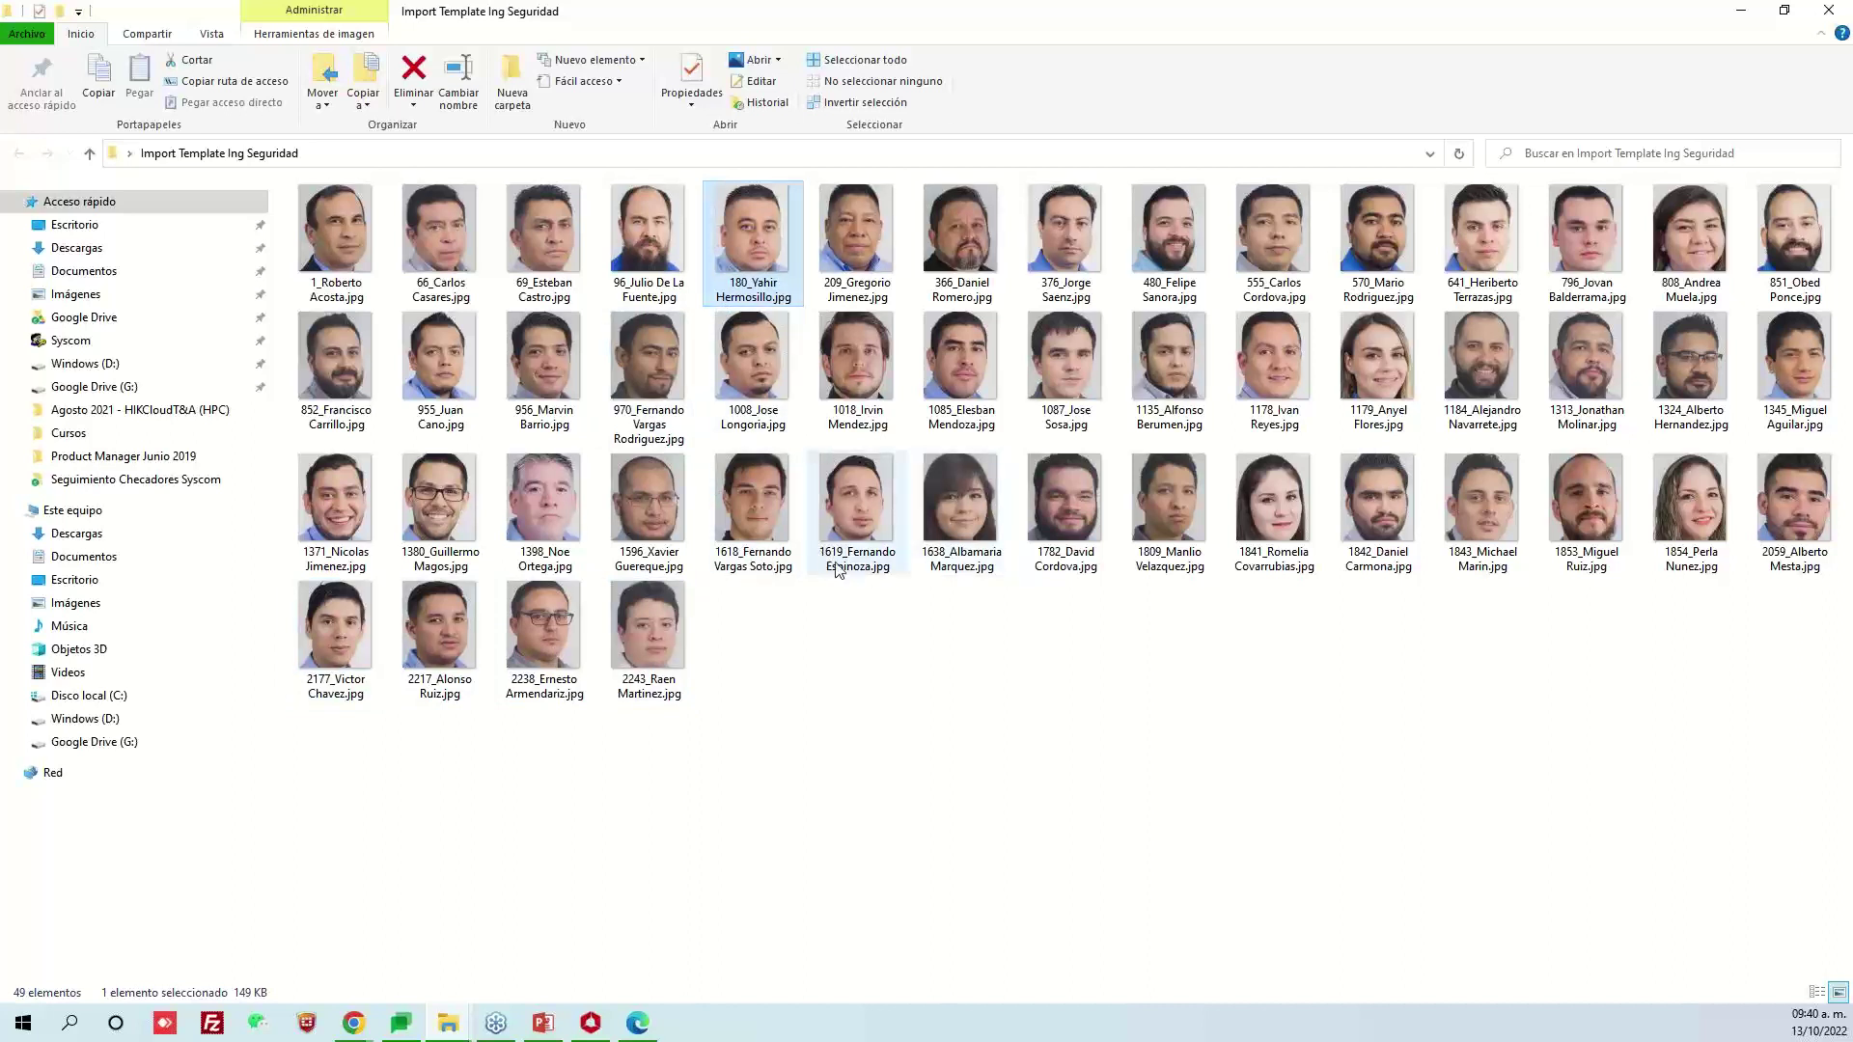
{"action": "left_click", "coordinate": [840, 570]}
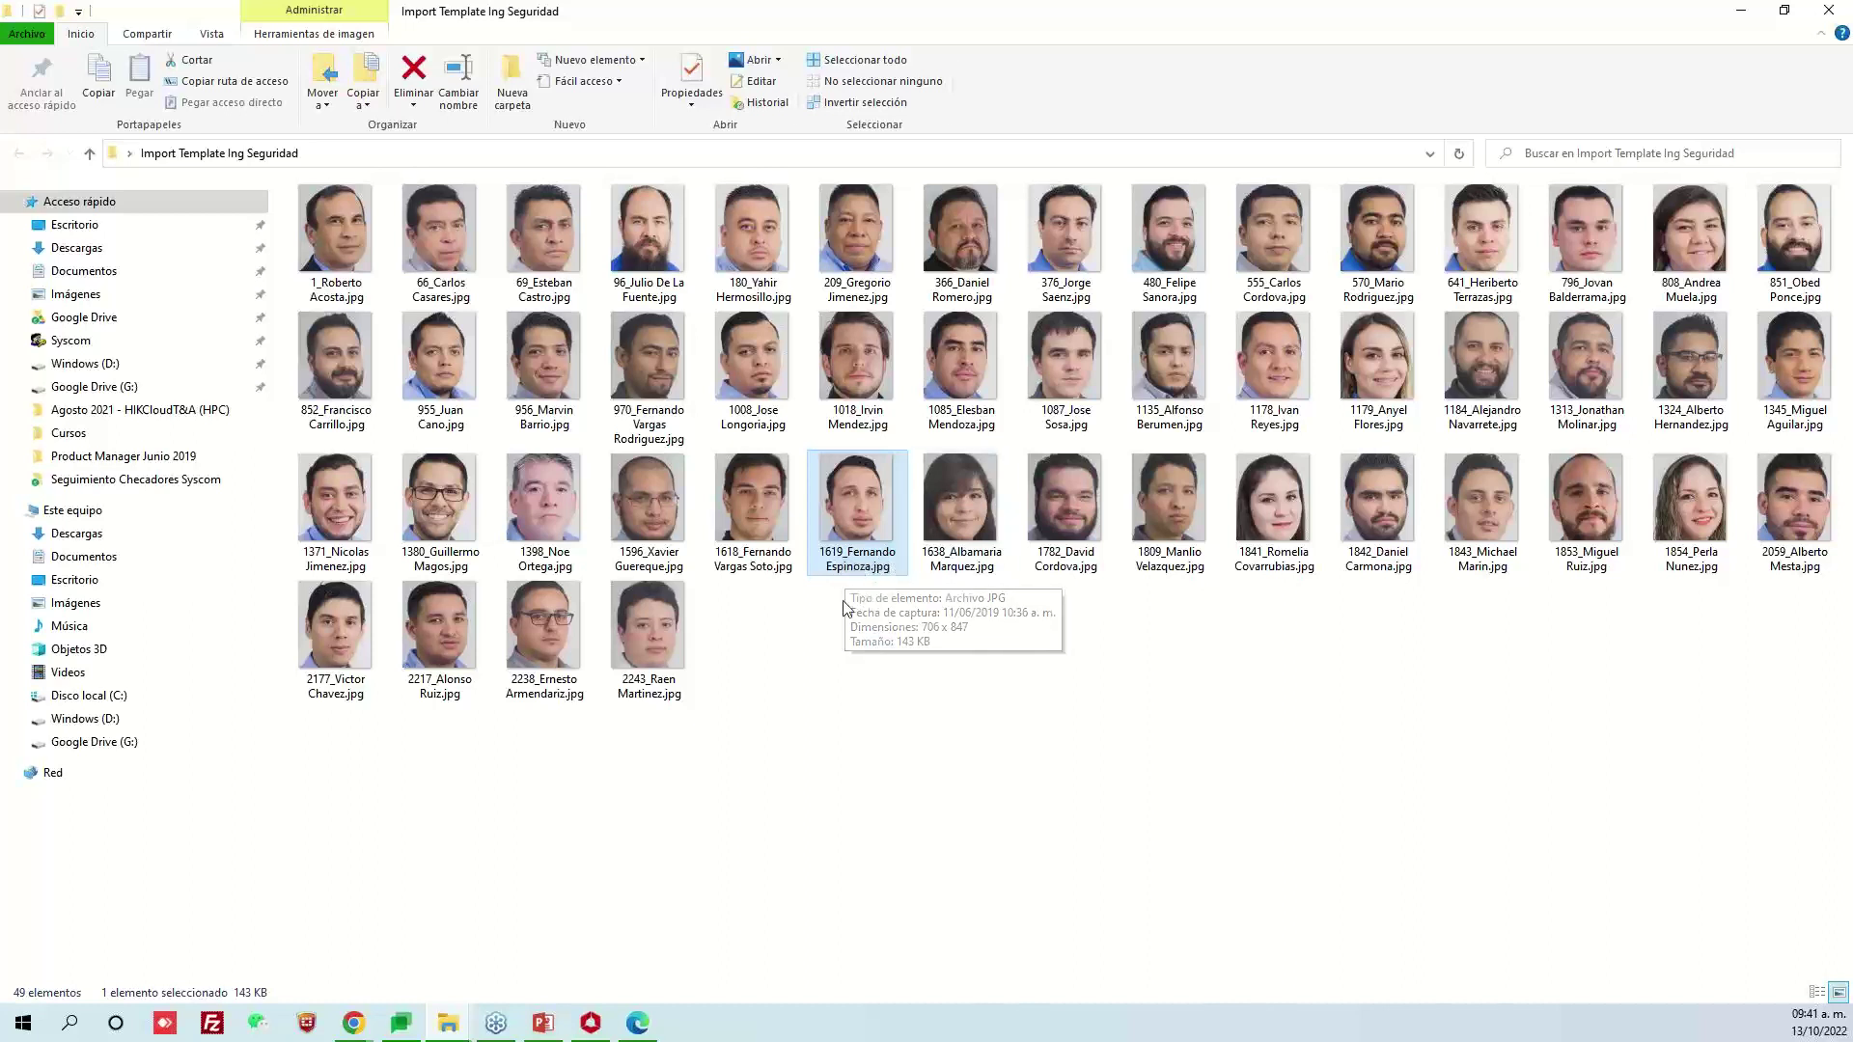
{"action": "left_click", "coordinate": [1818, 21]}
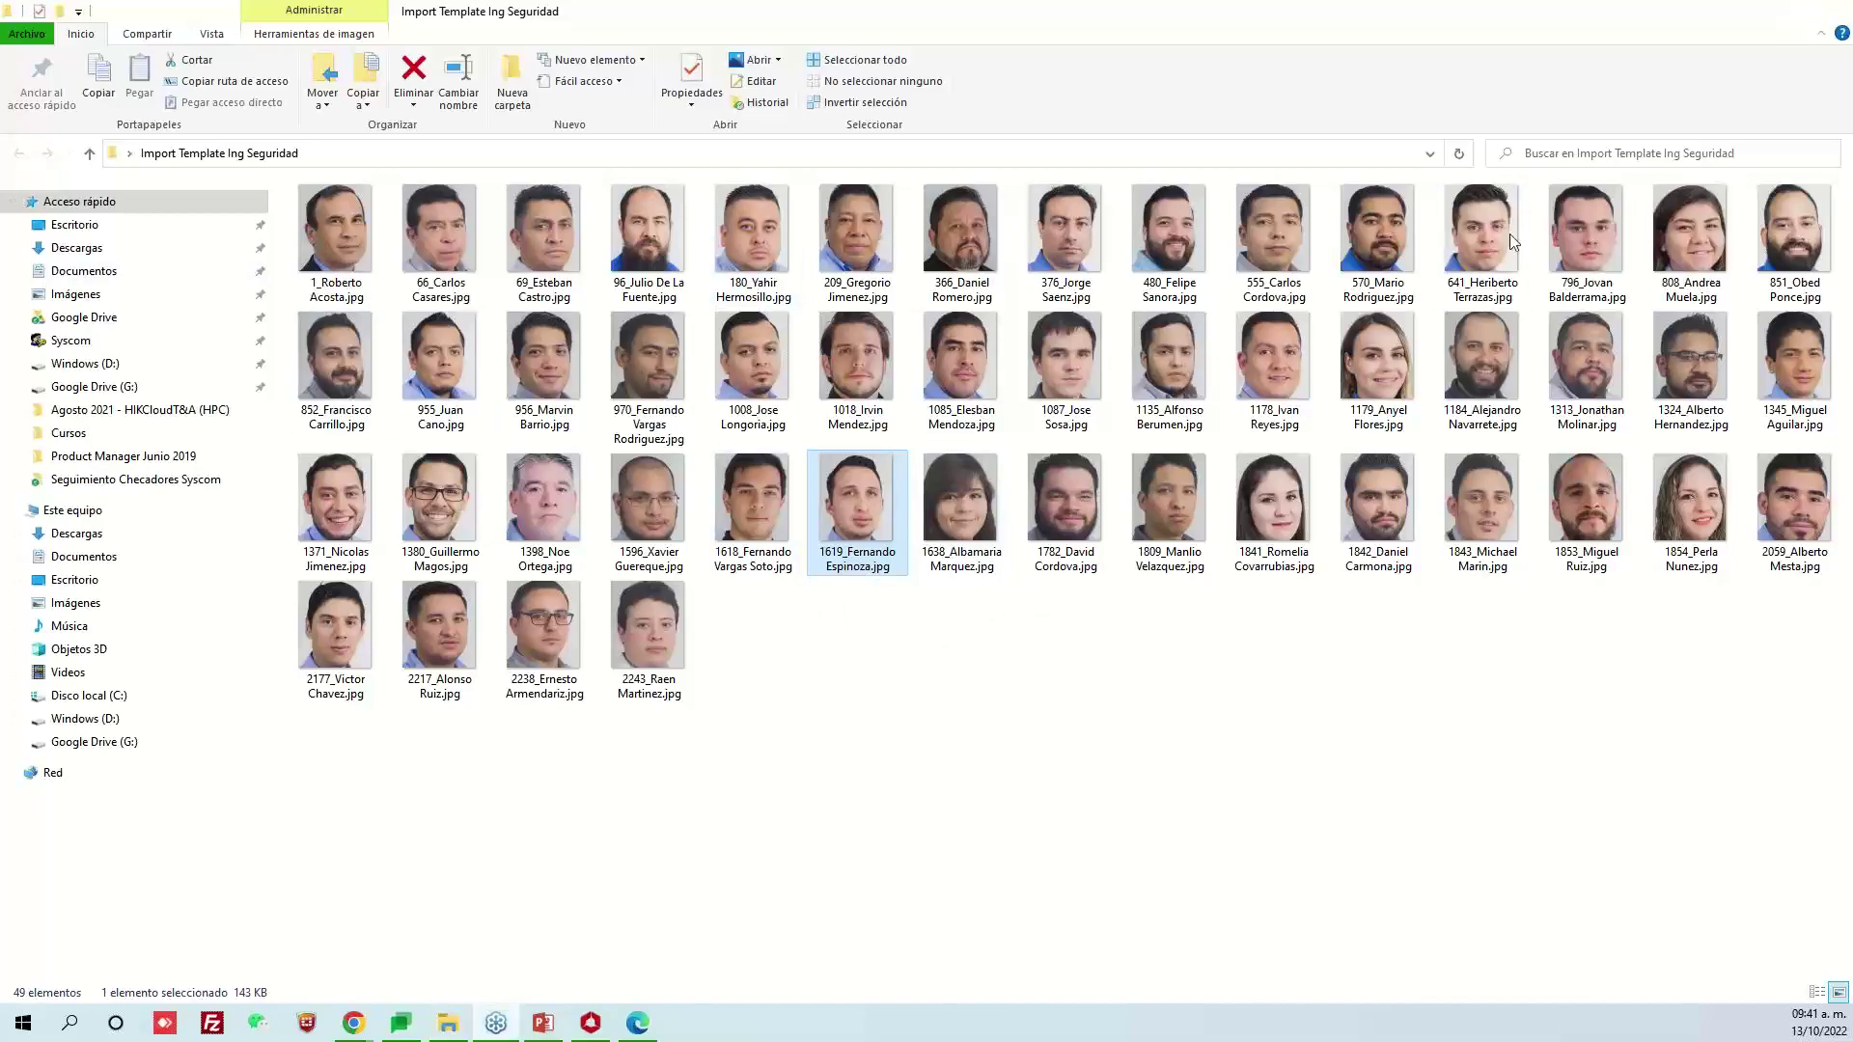
{"action": "left_click", "coordinate": [801, 282]}
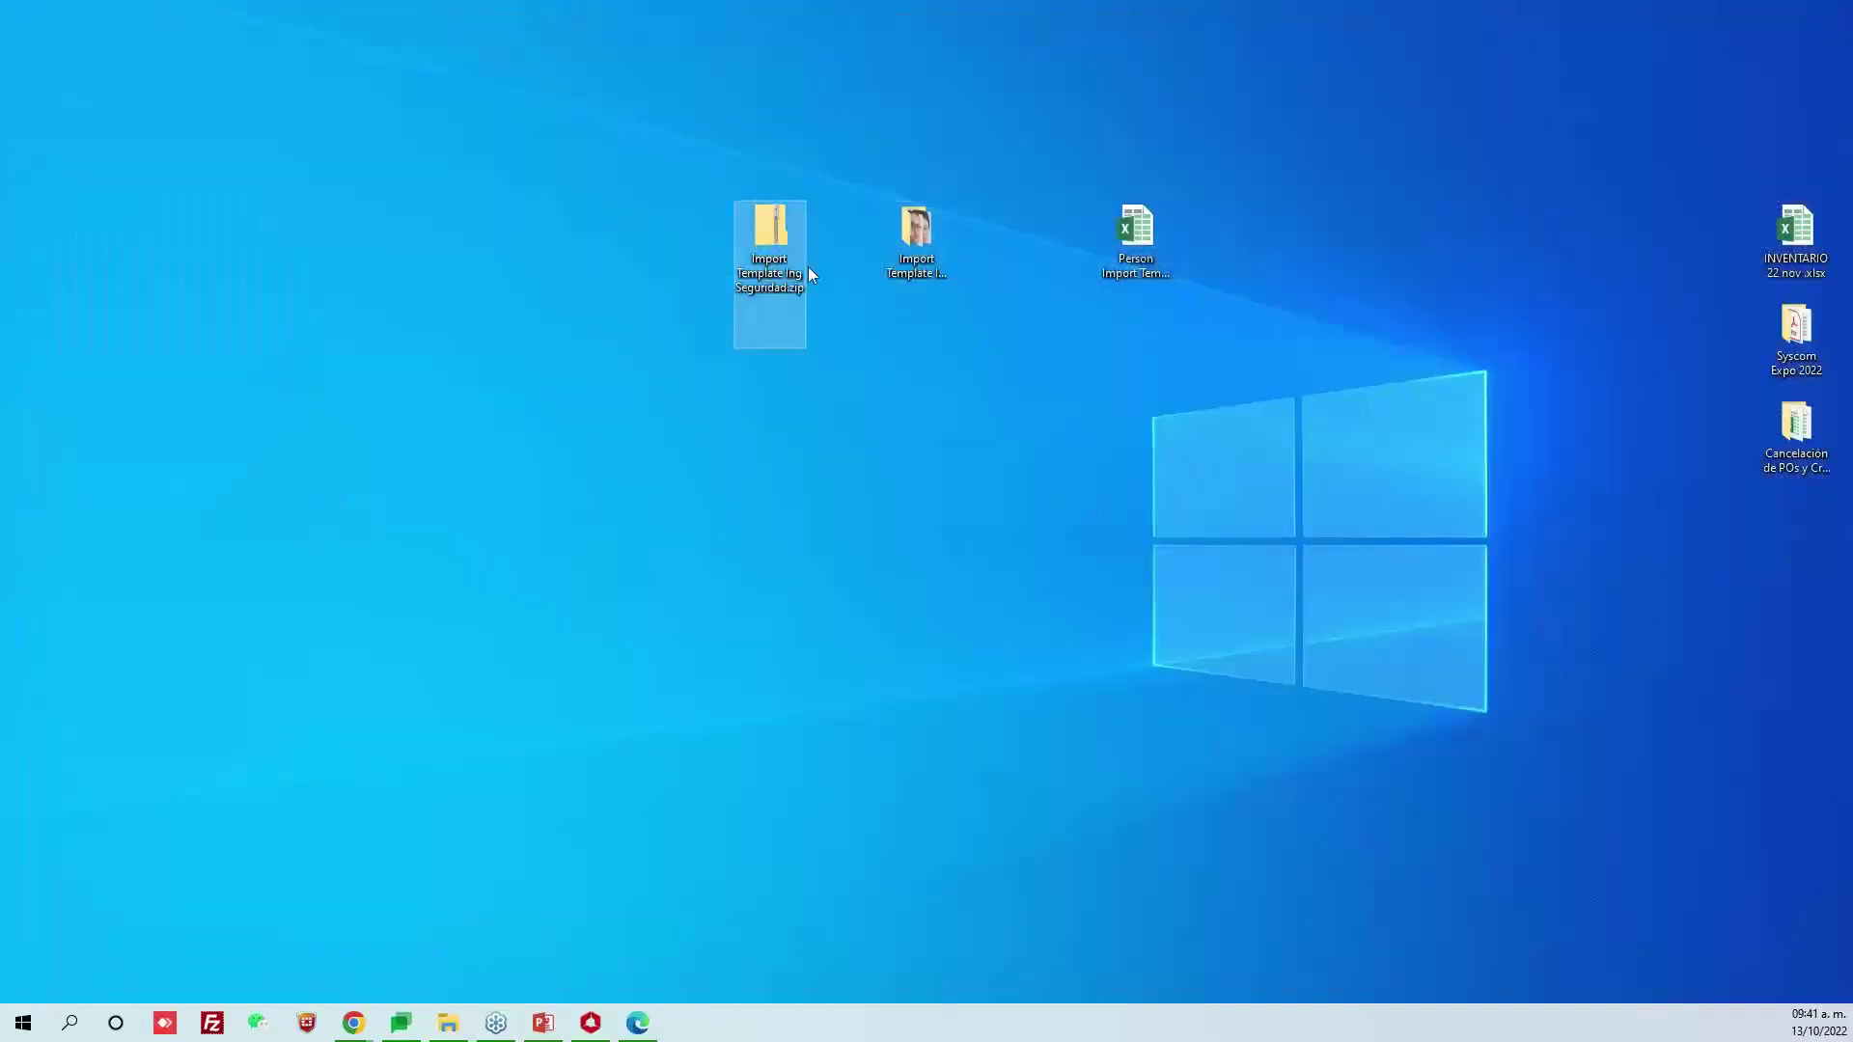
Start a Face picture import and choose Import Template Ing Seguridad.zip as the file
{"action": "left_click", "coordinate": [590, 1023]}
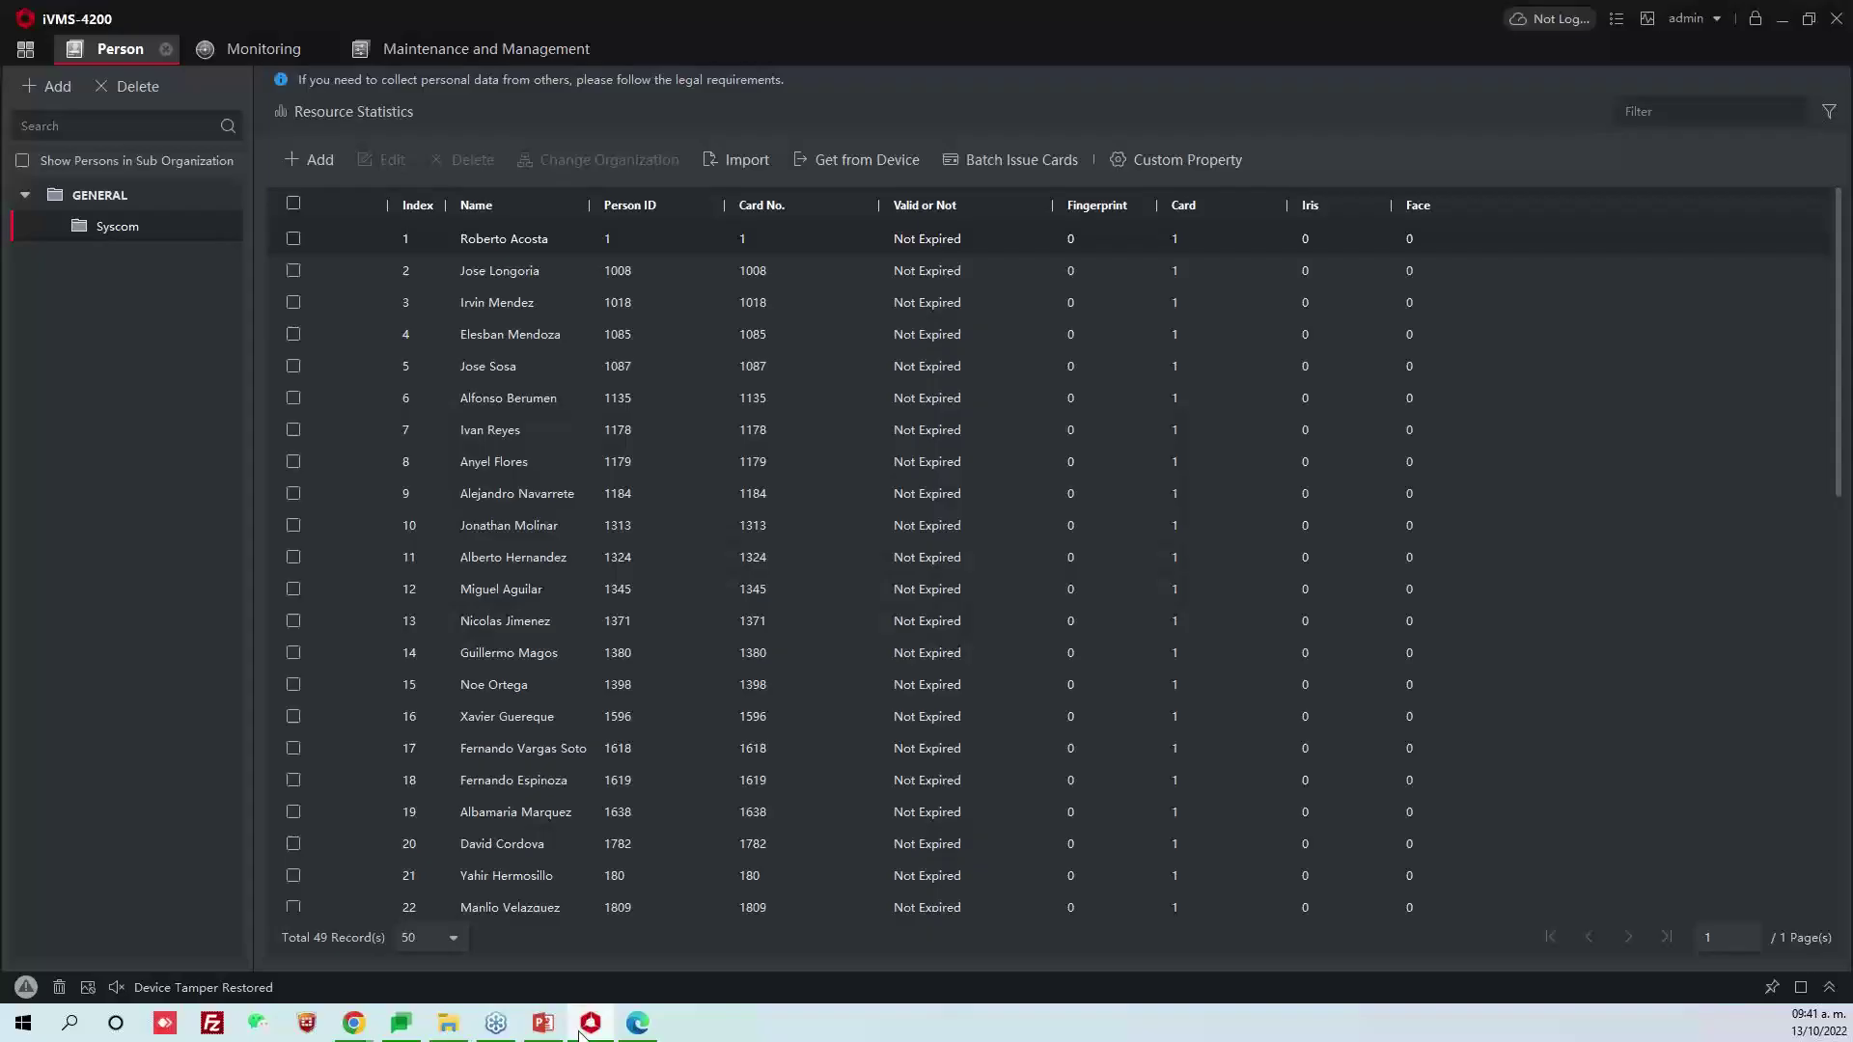
{"action": "left_click", "coordinate": [749, 159]}
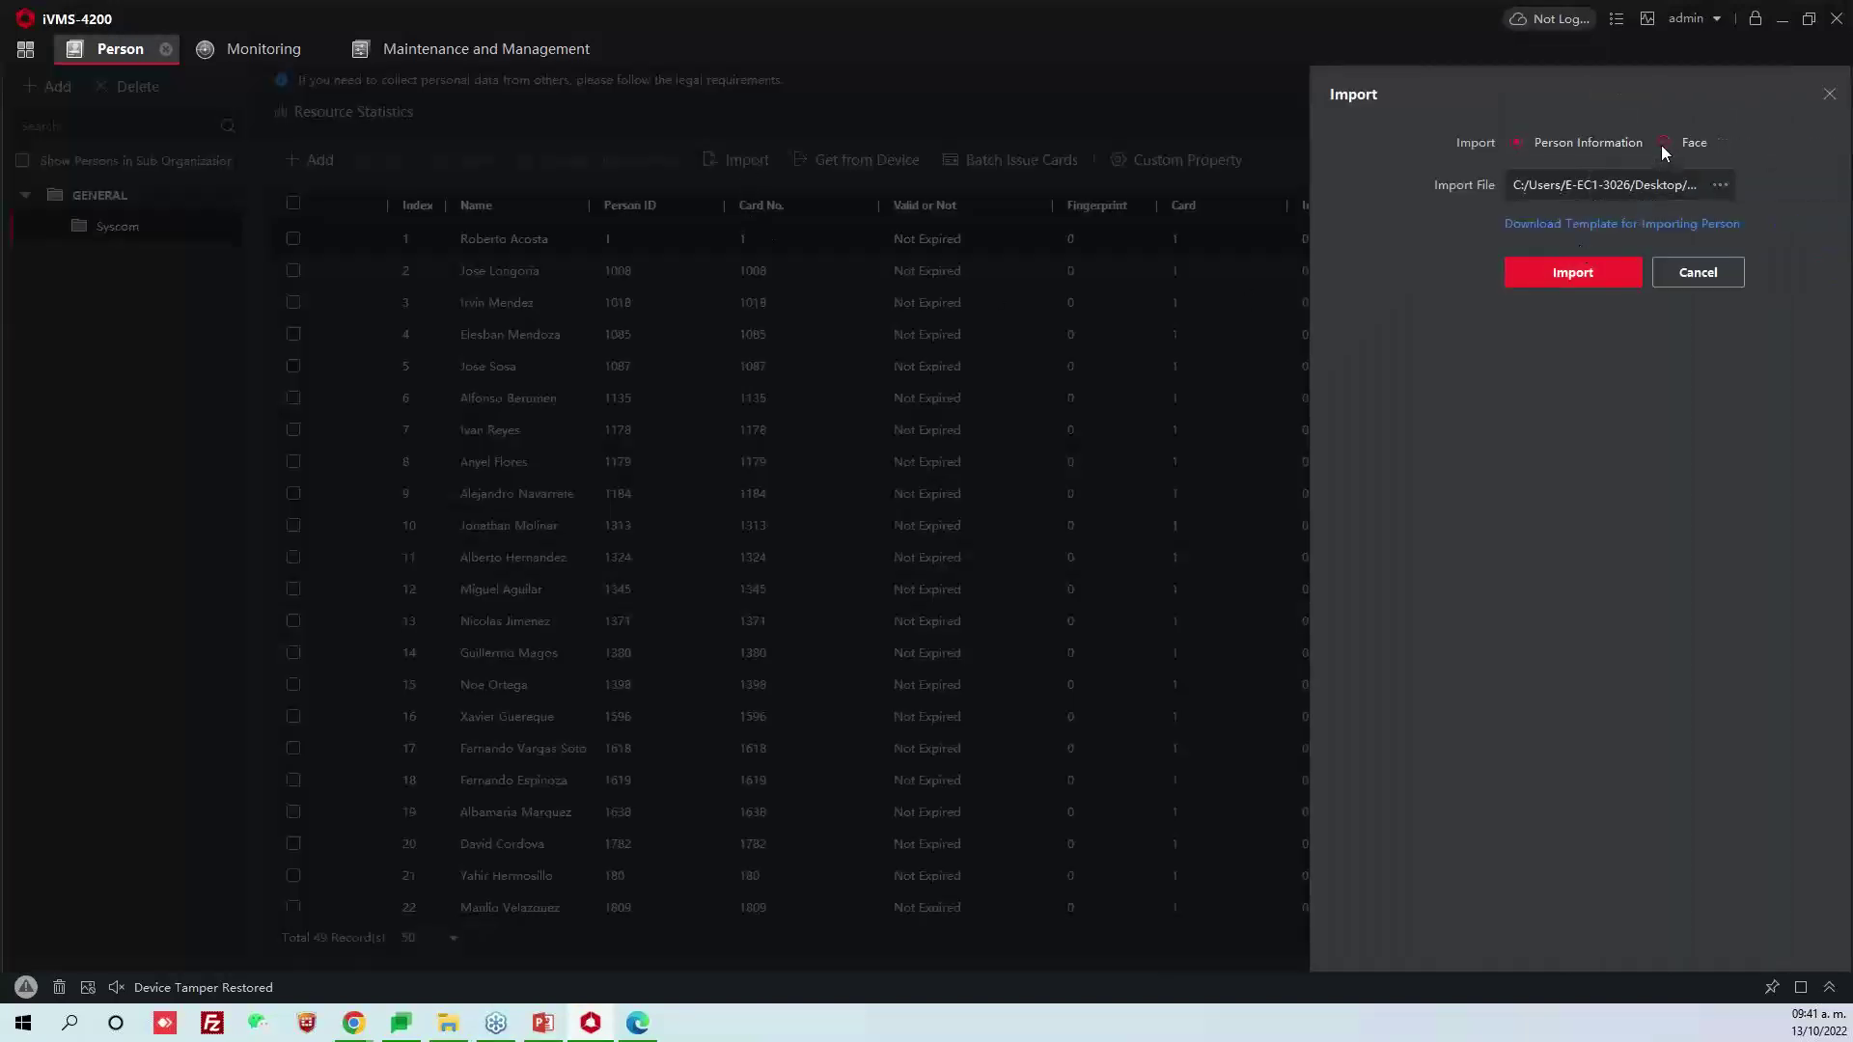
{"action": "left_click", "coordinate": [1662, 143]}
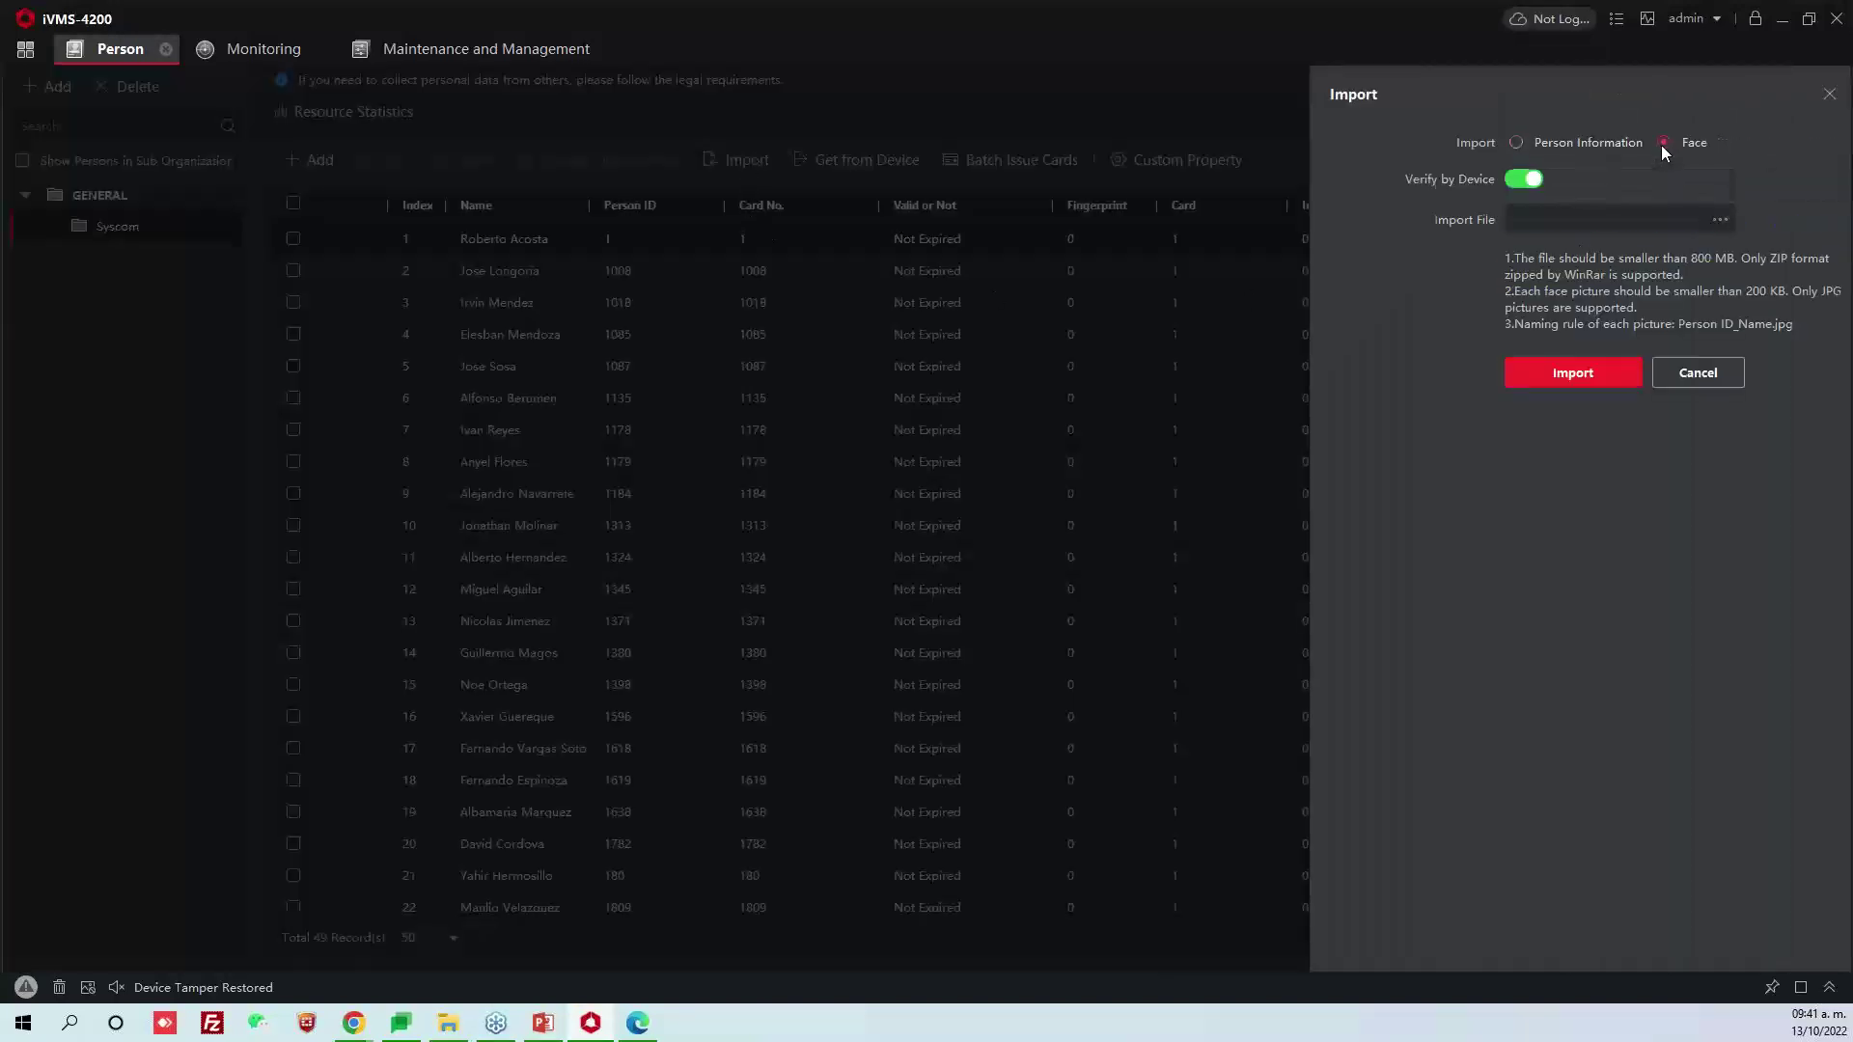
{"action": "left_click", "coordinate": [1721, 220]}
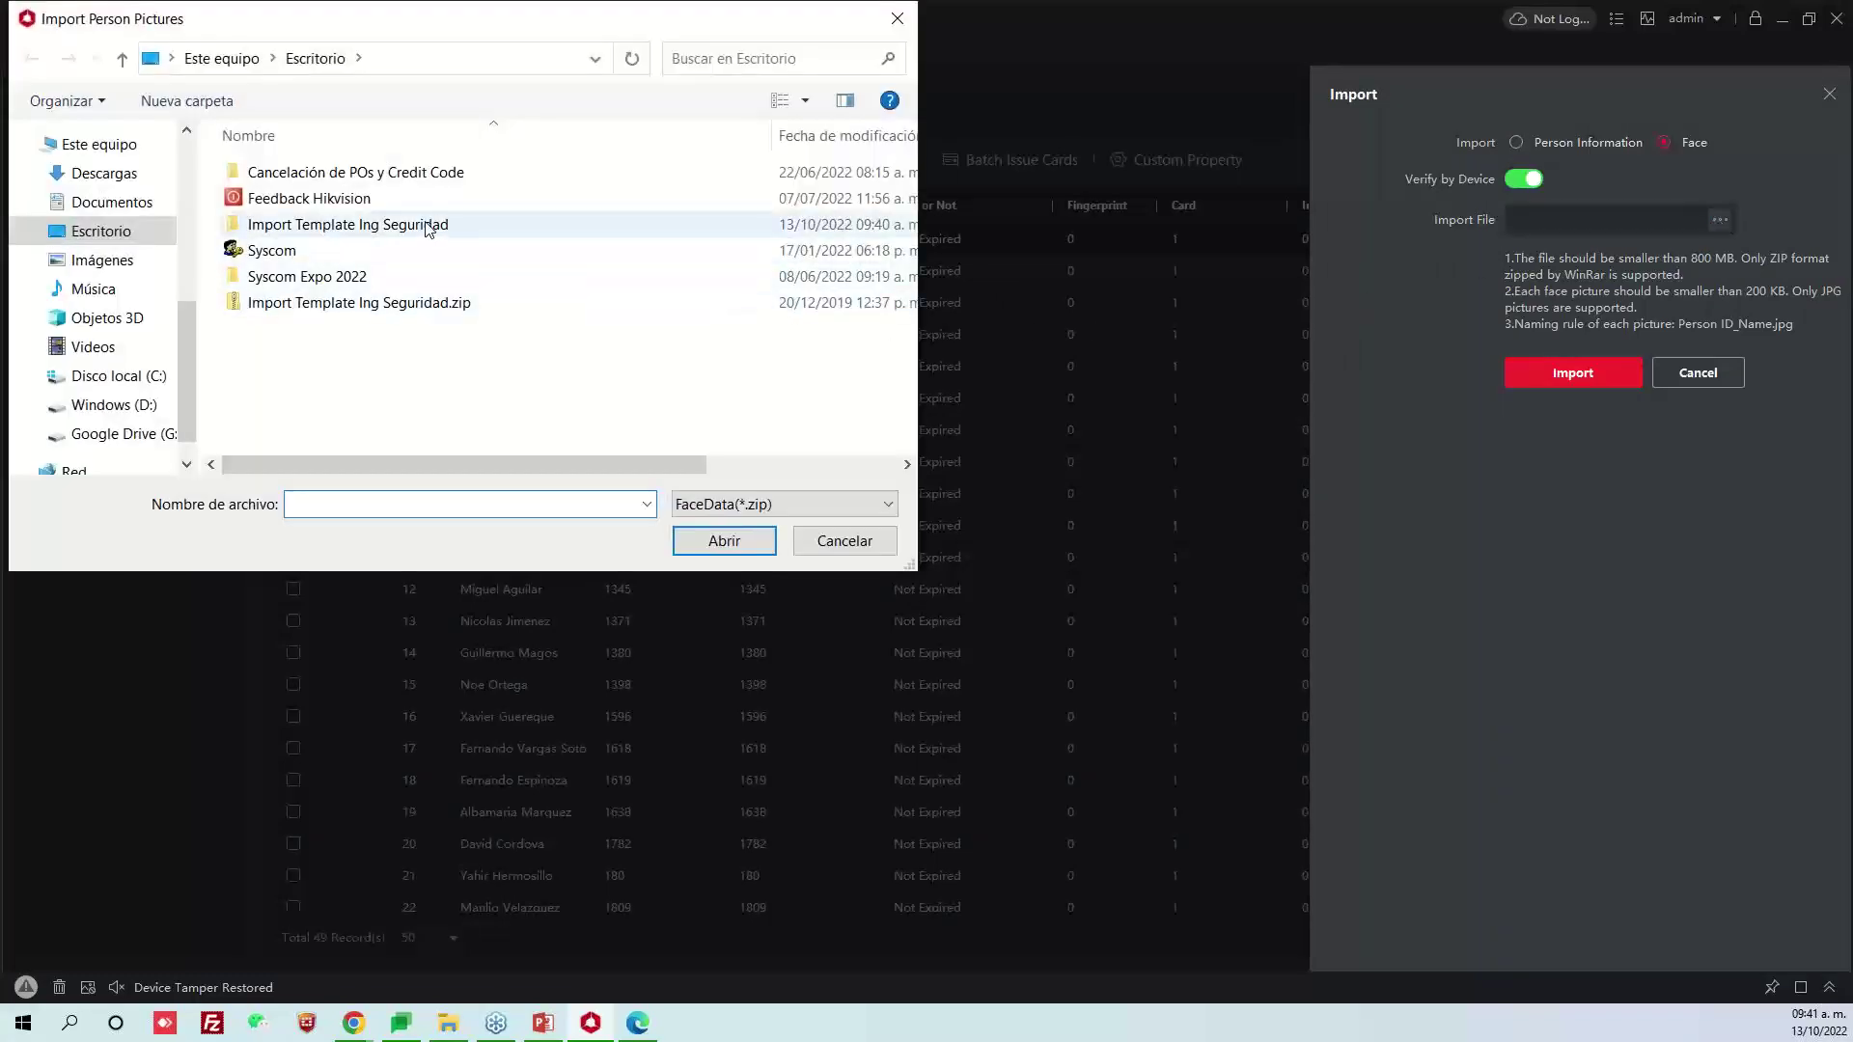
{"action": "left_click", "coordinate": [427, 307]}
Confirm the zip, run the face import to 49/49 without errors, and close the summary
{"action": "left_click", "coordinate": [725, 540]}
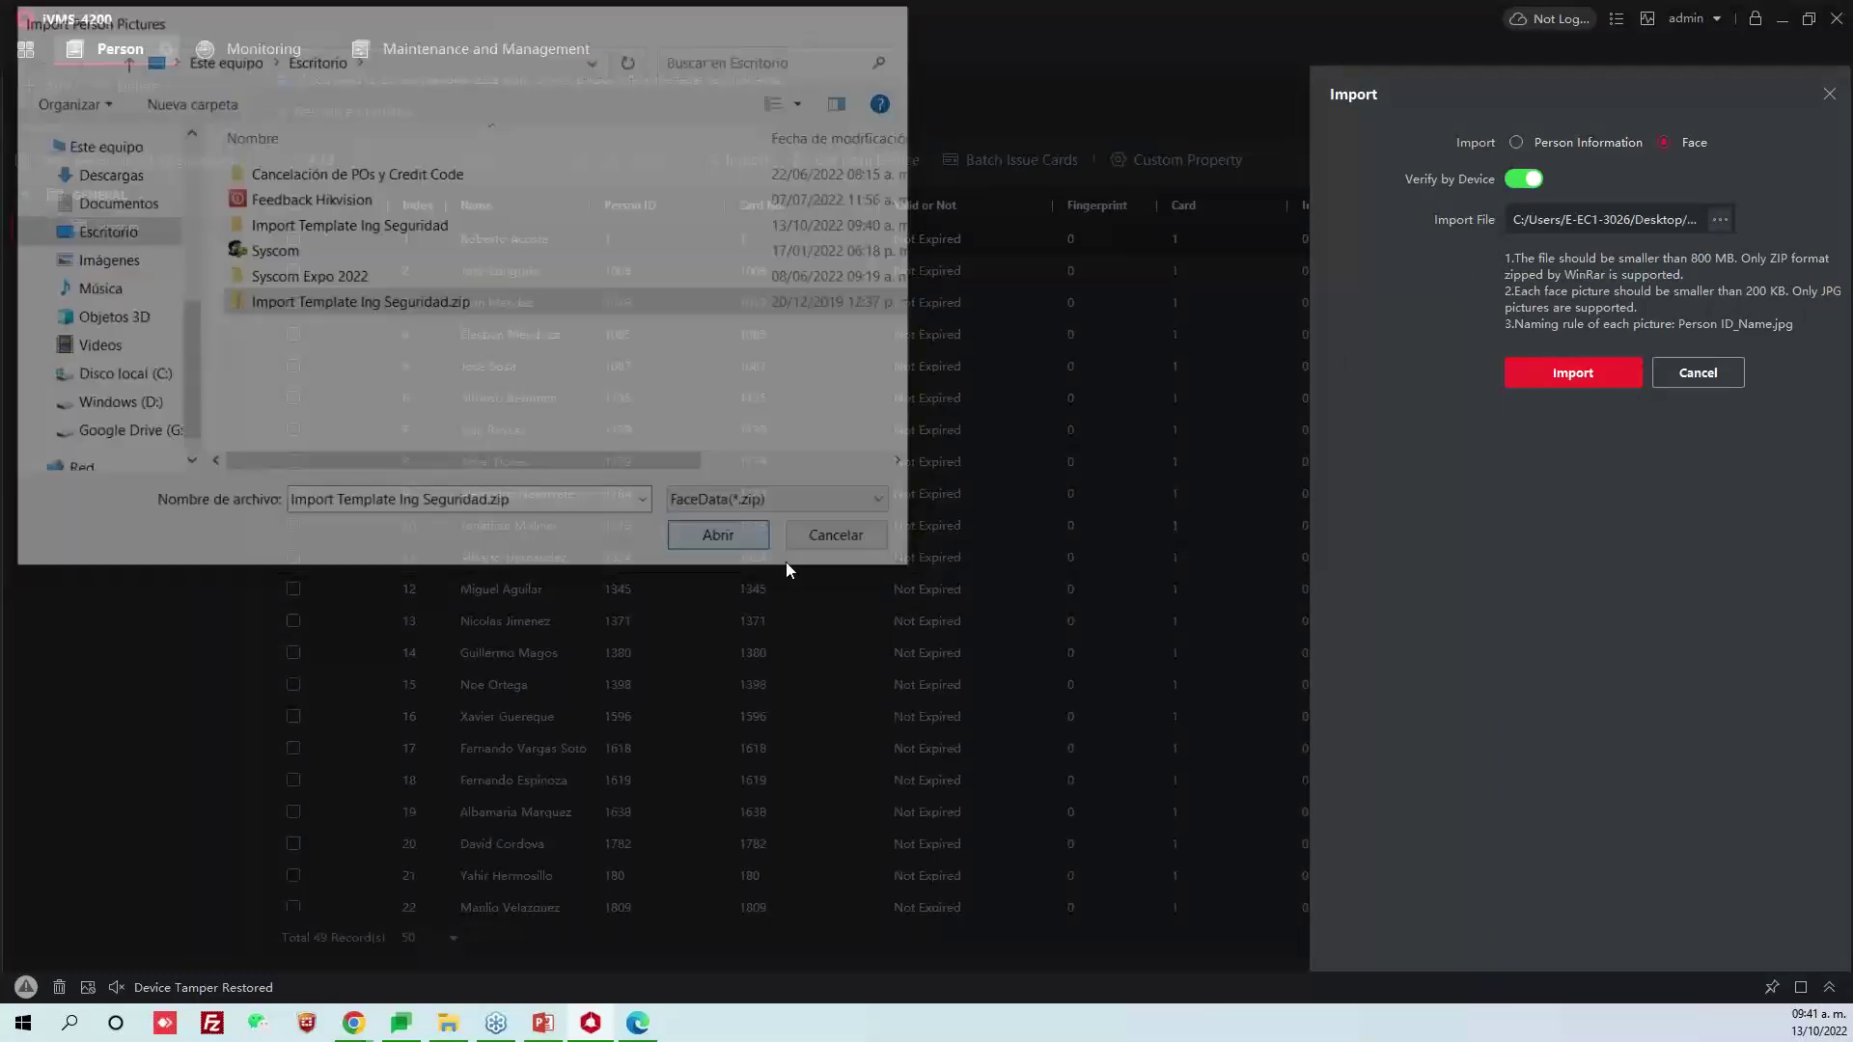
{"action": "left_click", "coordinate": [1621, 372]}
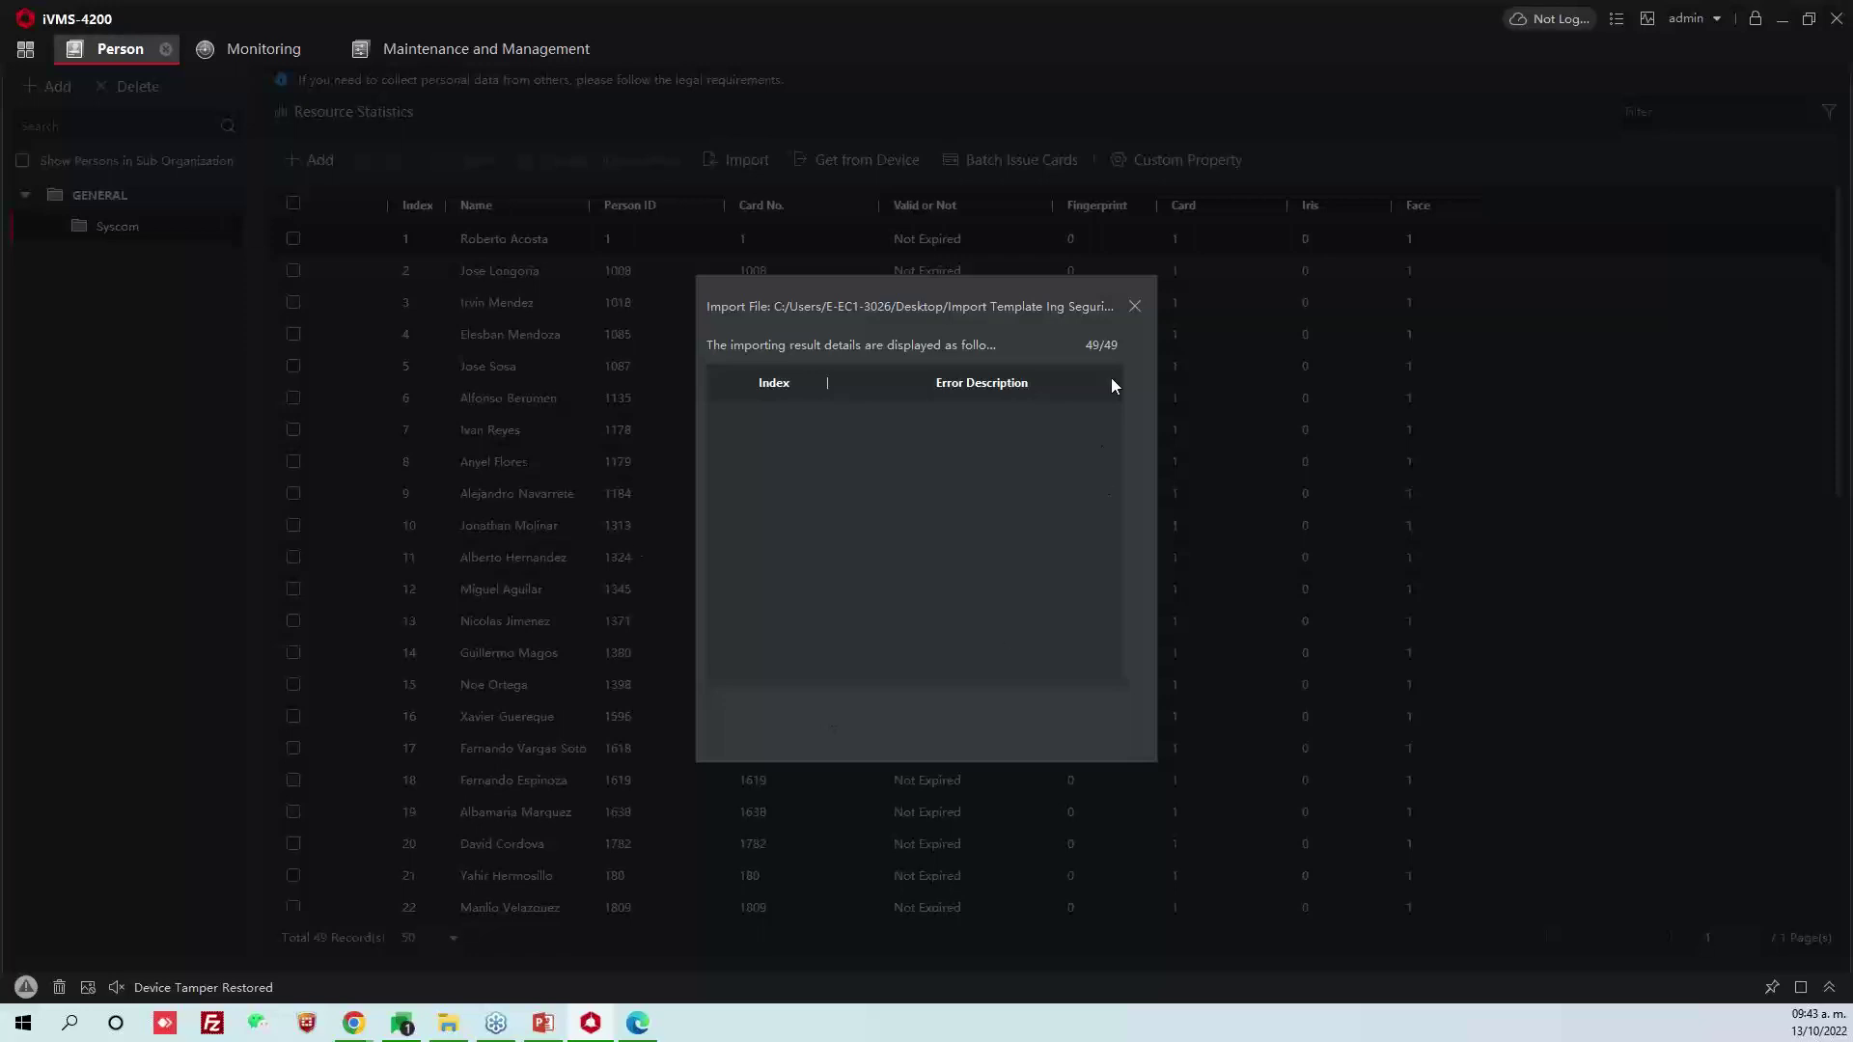
{"action": "left_click", "coordinate": [1135, 307]}
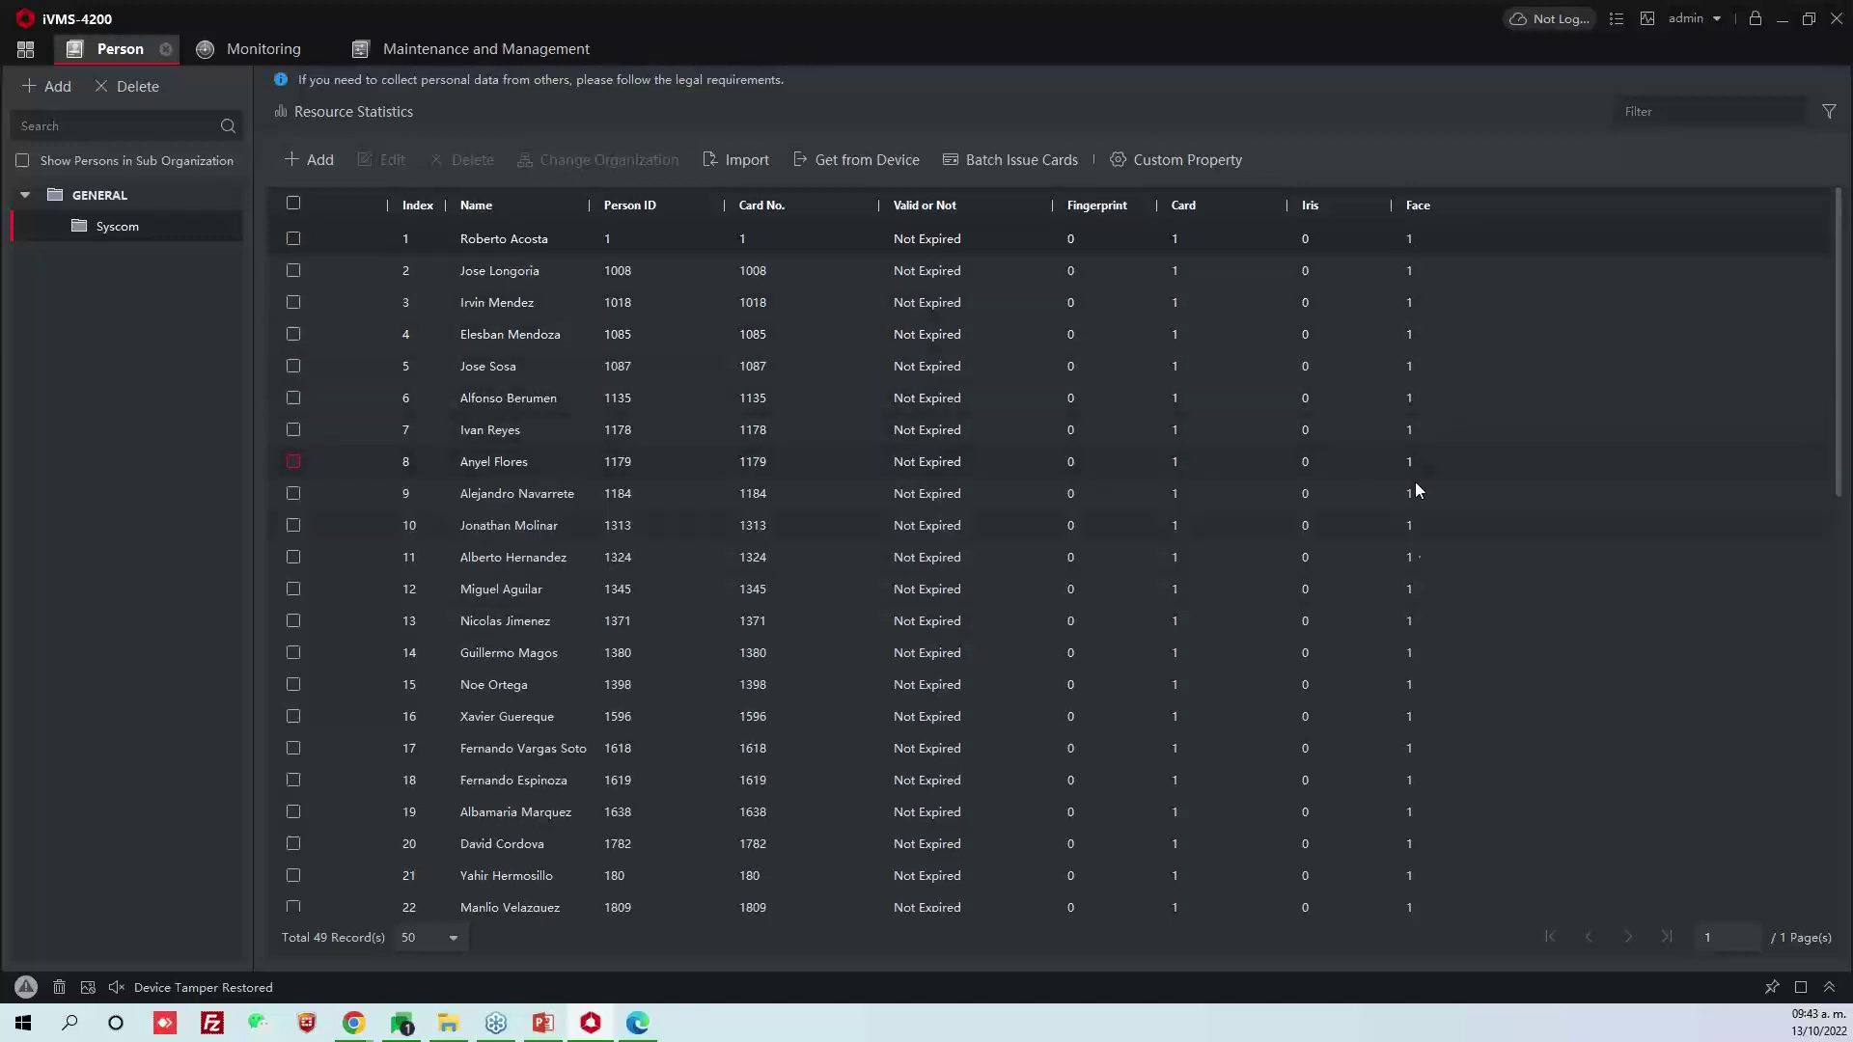
{"action": "scroll", "coordinate": [1424, 676], "scroll_direction": "down", "scroll_amount": 3}
{"action": "scroll", "coordinate": [1430, 687], "scroll_direction": "down", "scroll_amount": 4}
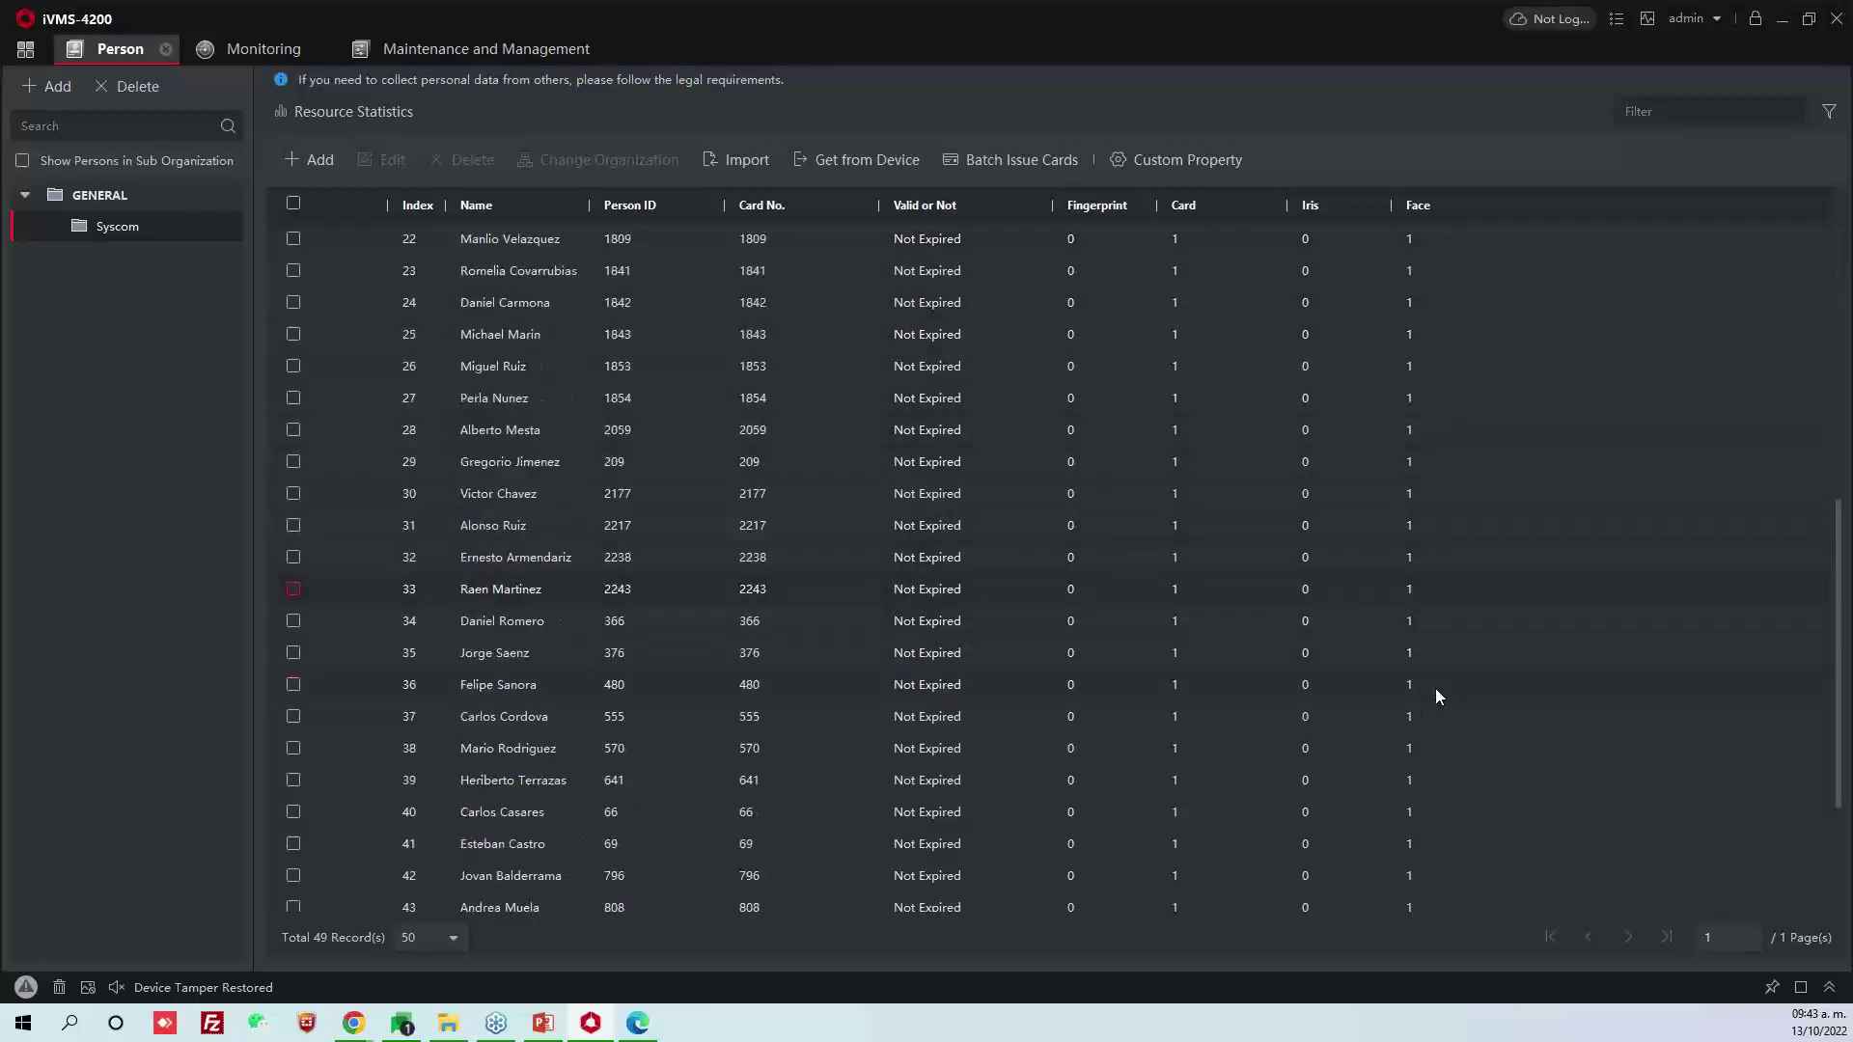
{"action": "double_click", "coordinate": [732, 591]}
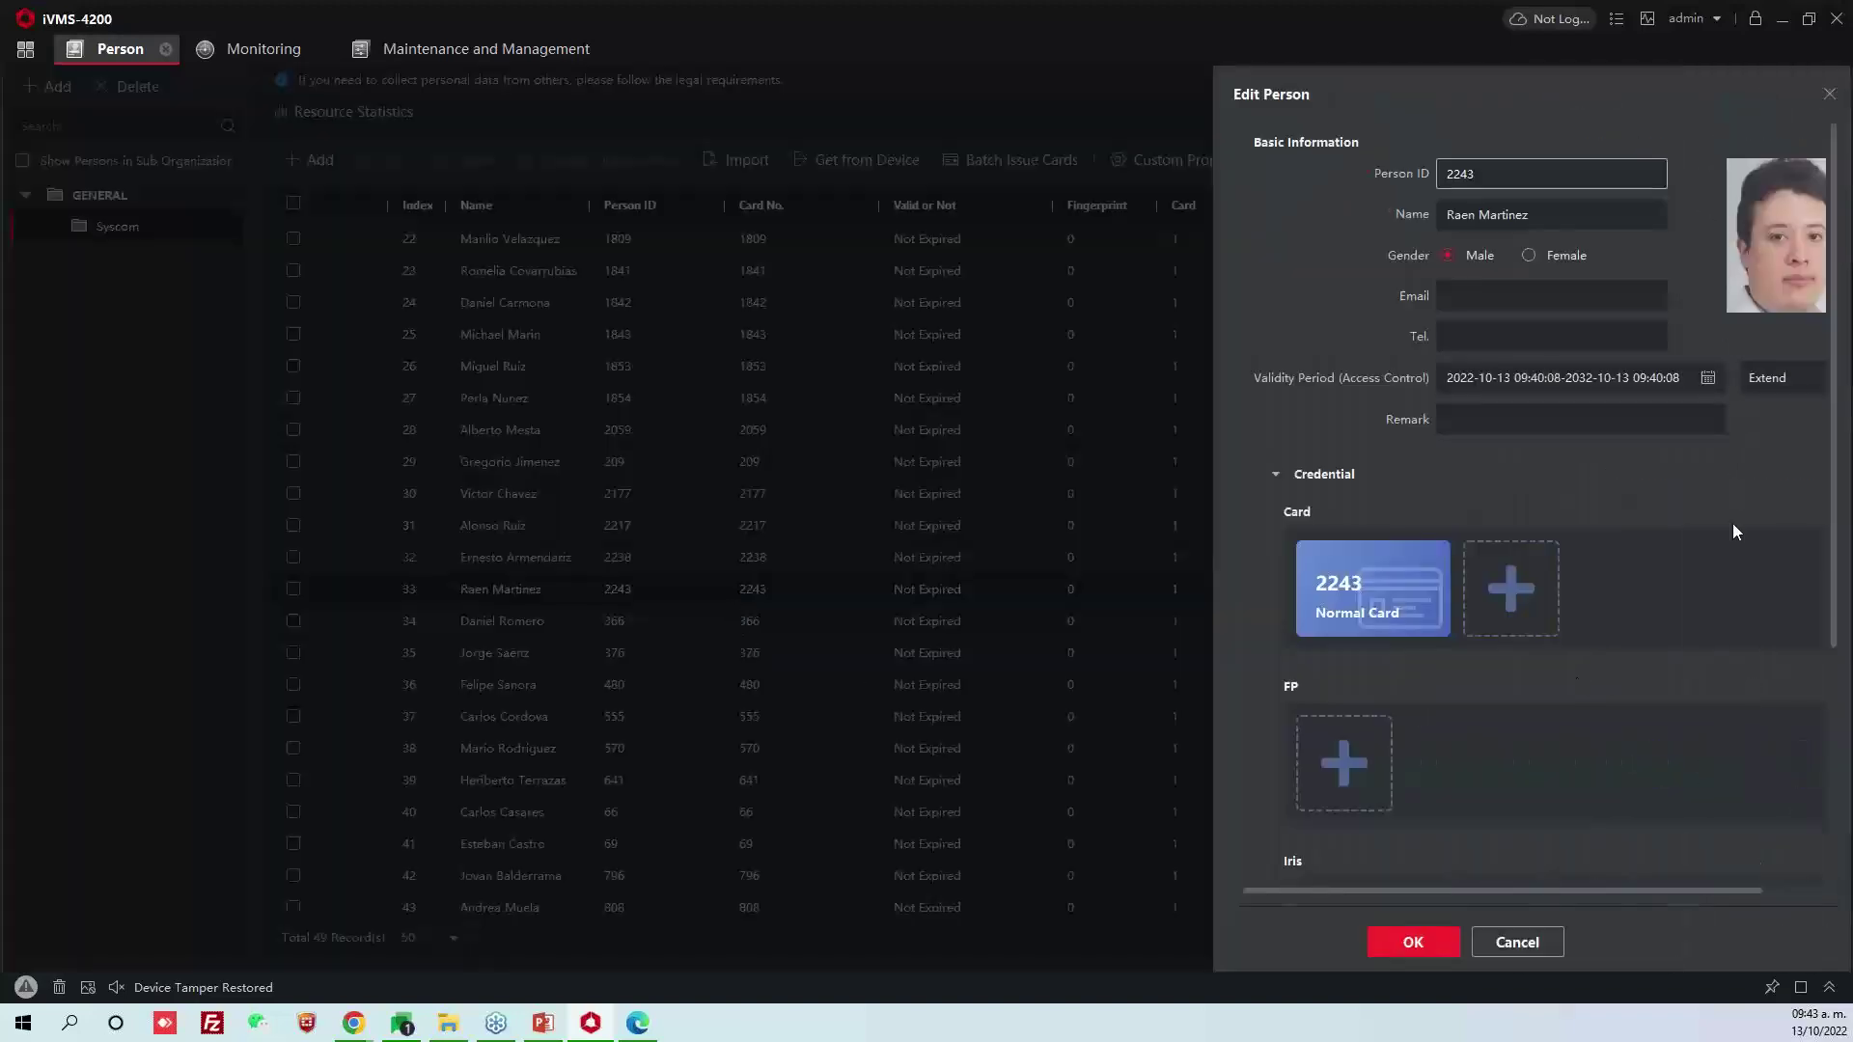
{"action": "left_click", "coordinate": [1535, 944]}
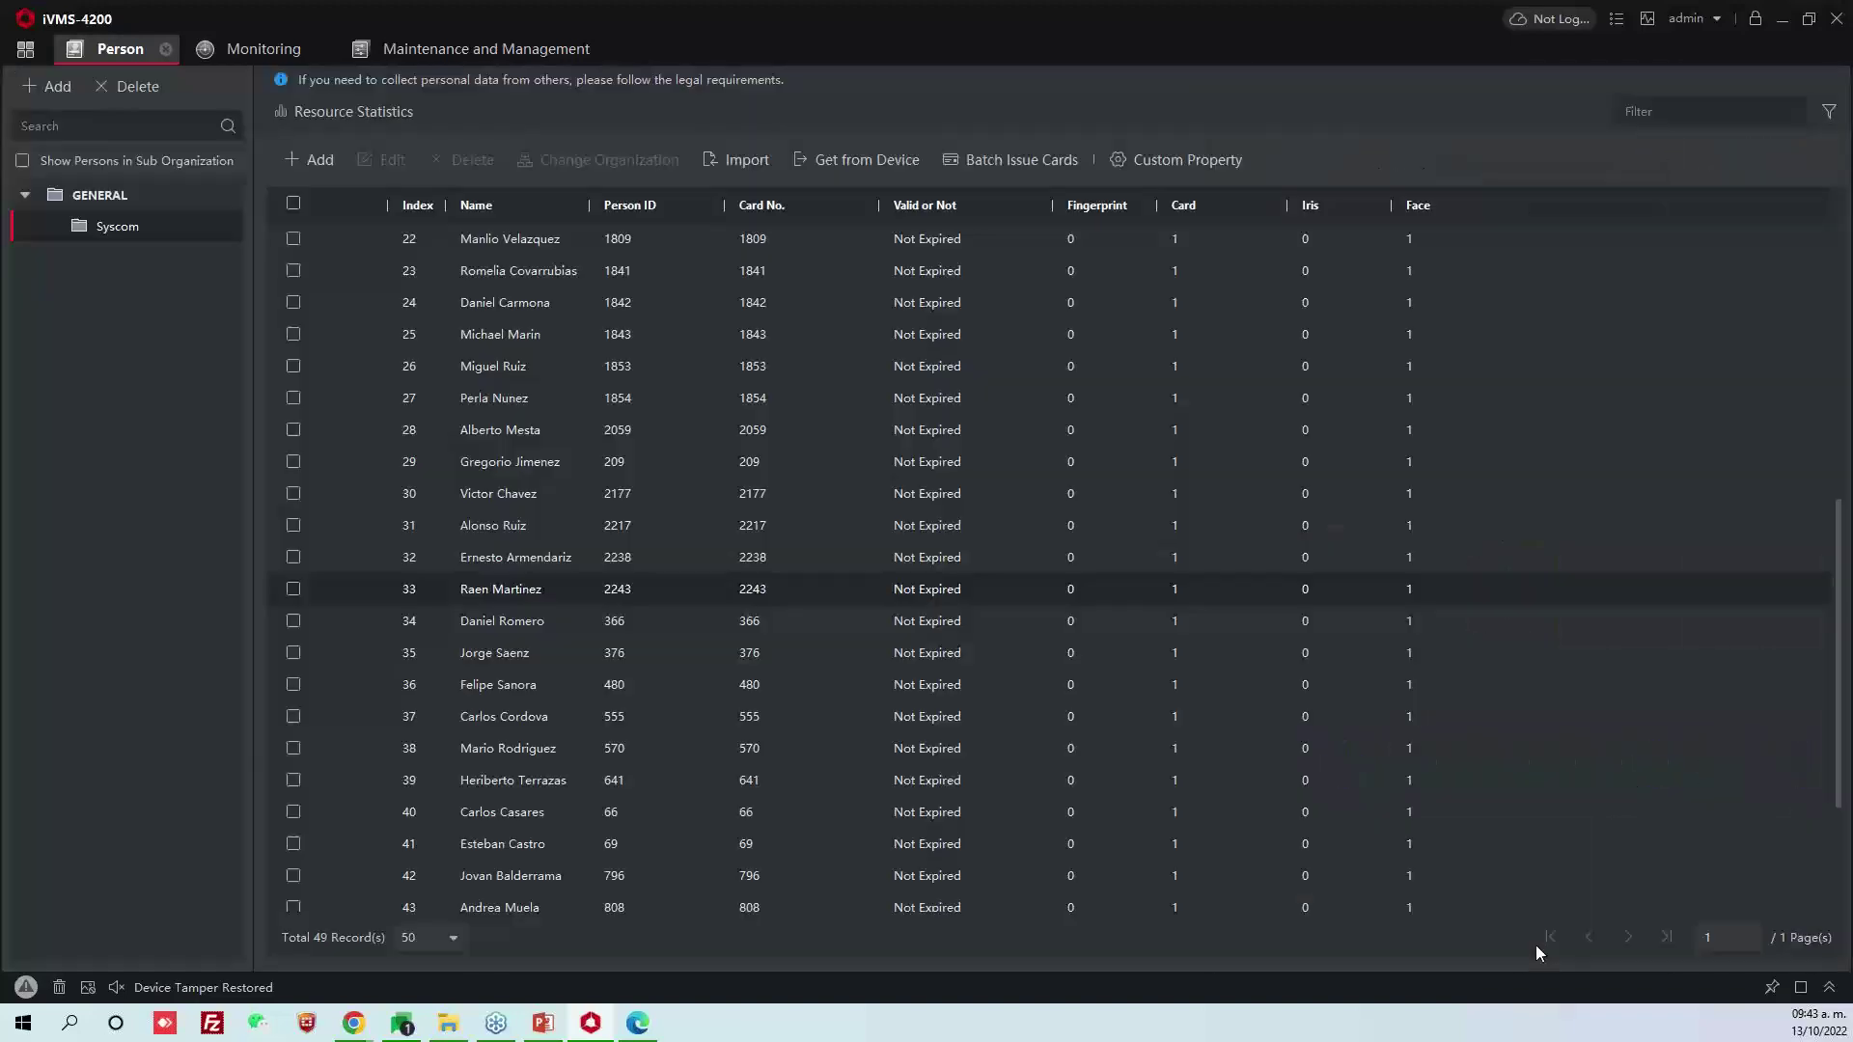
{"action": "double_click", "coordinate": [709, 815]}
{"action": "left_click", "coordinate": [1395, 934]}
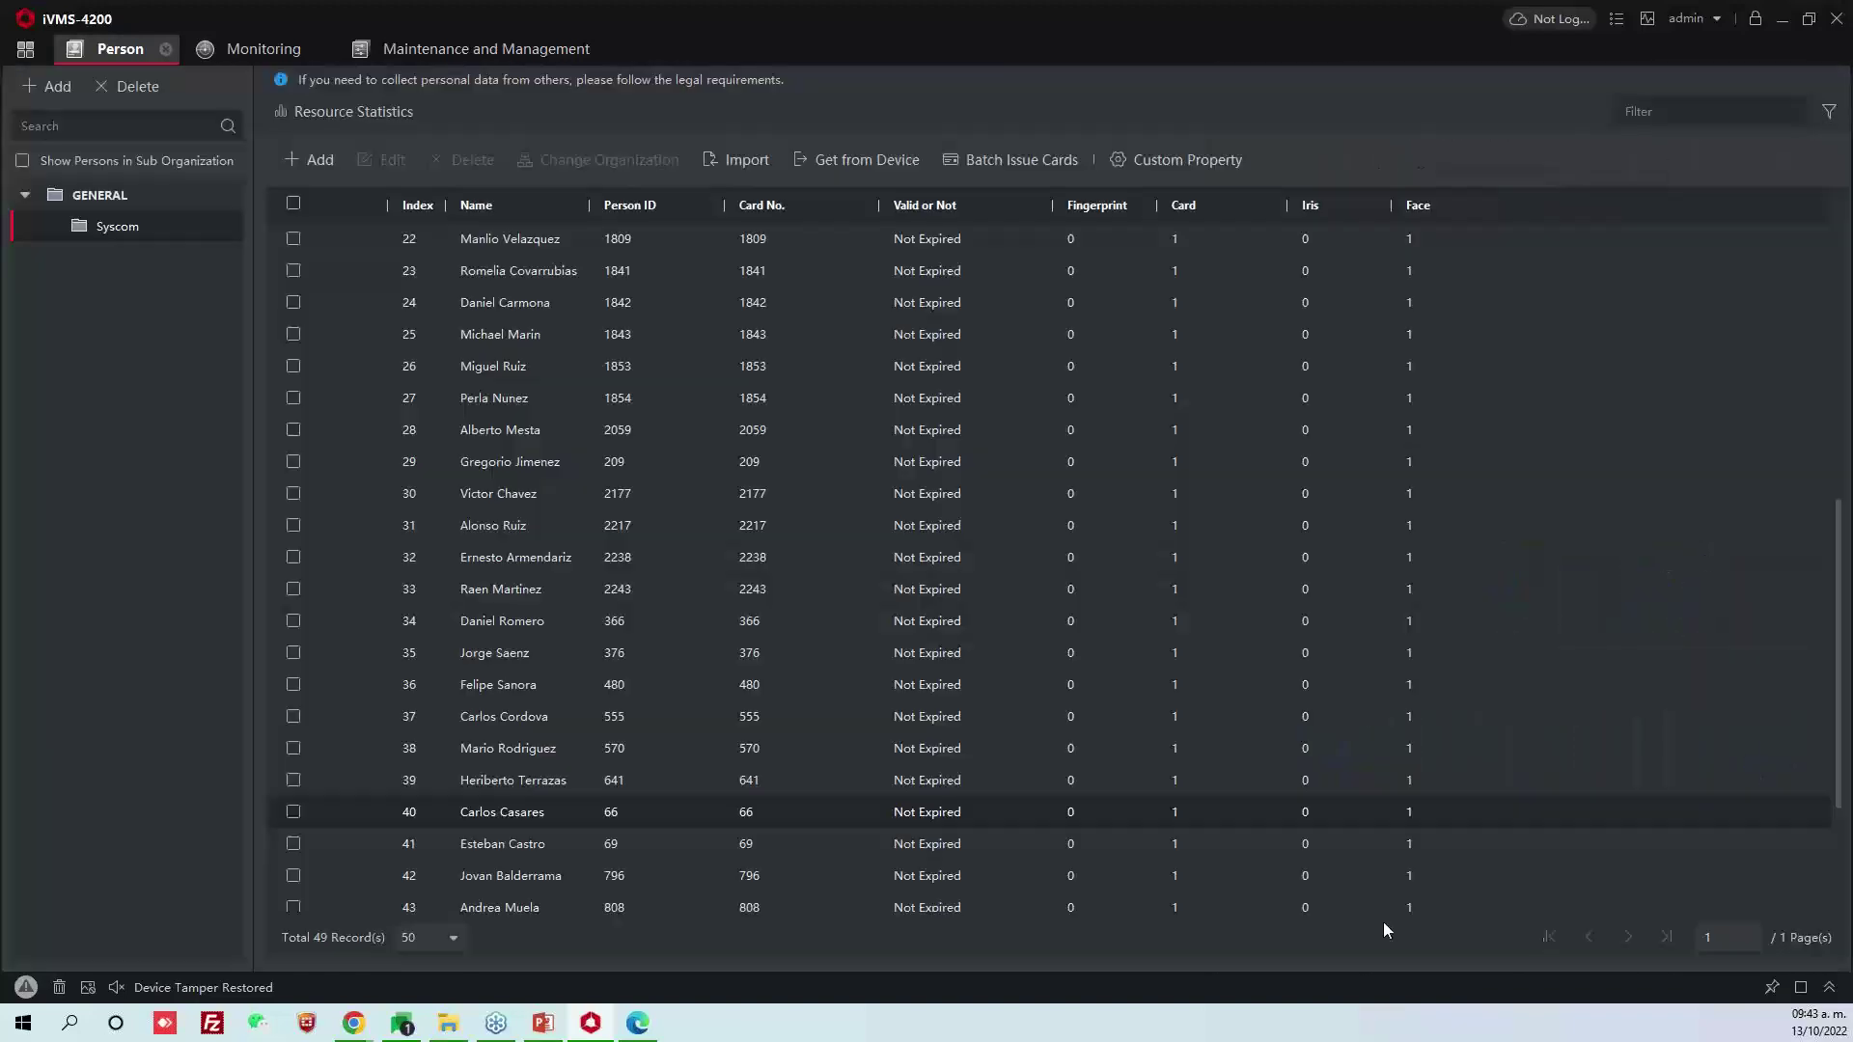
{"action": "double_click", "coordinate": [566, 722]}
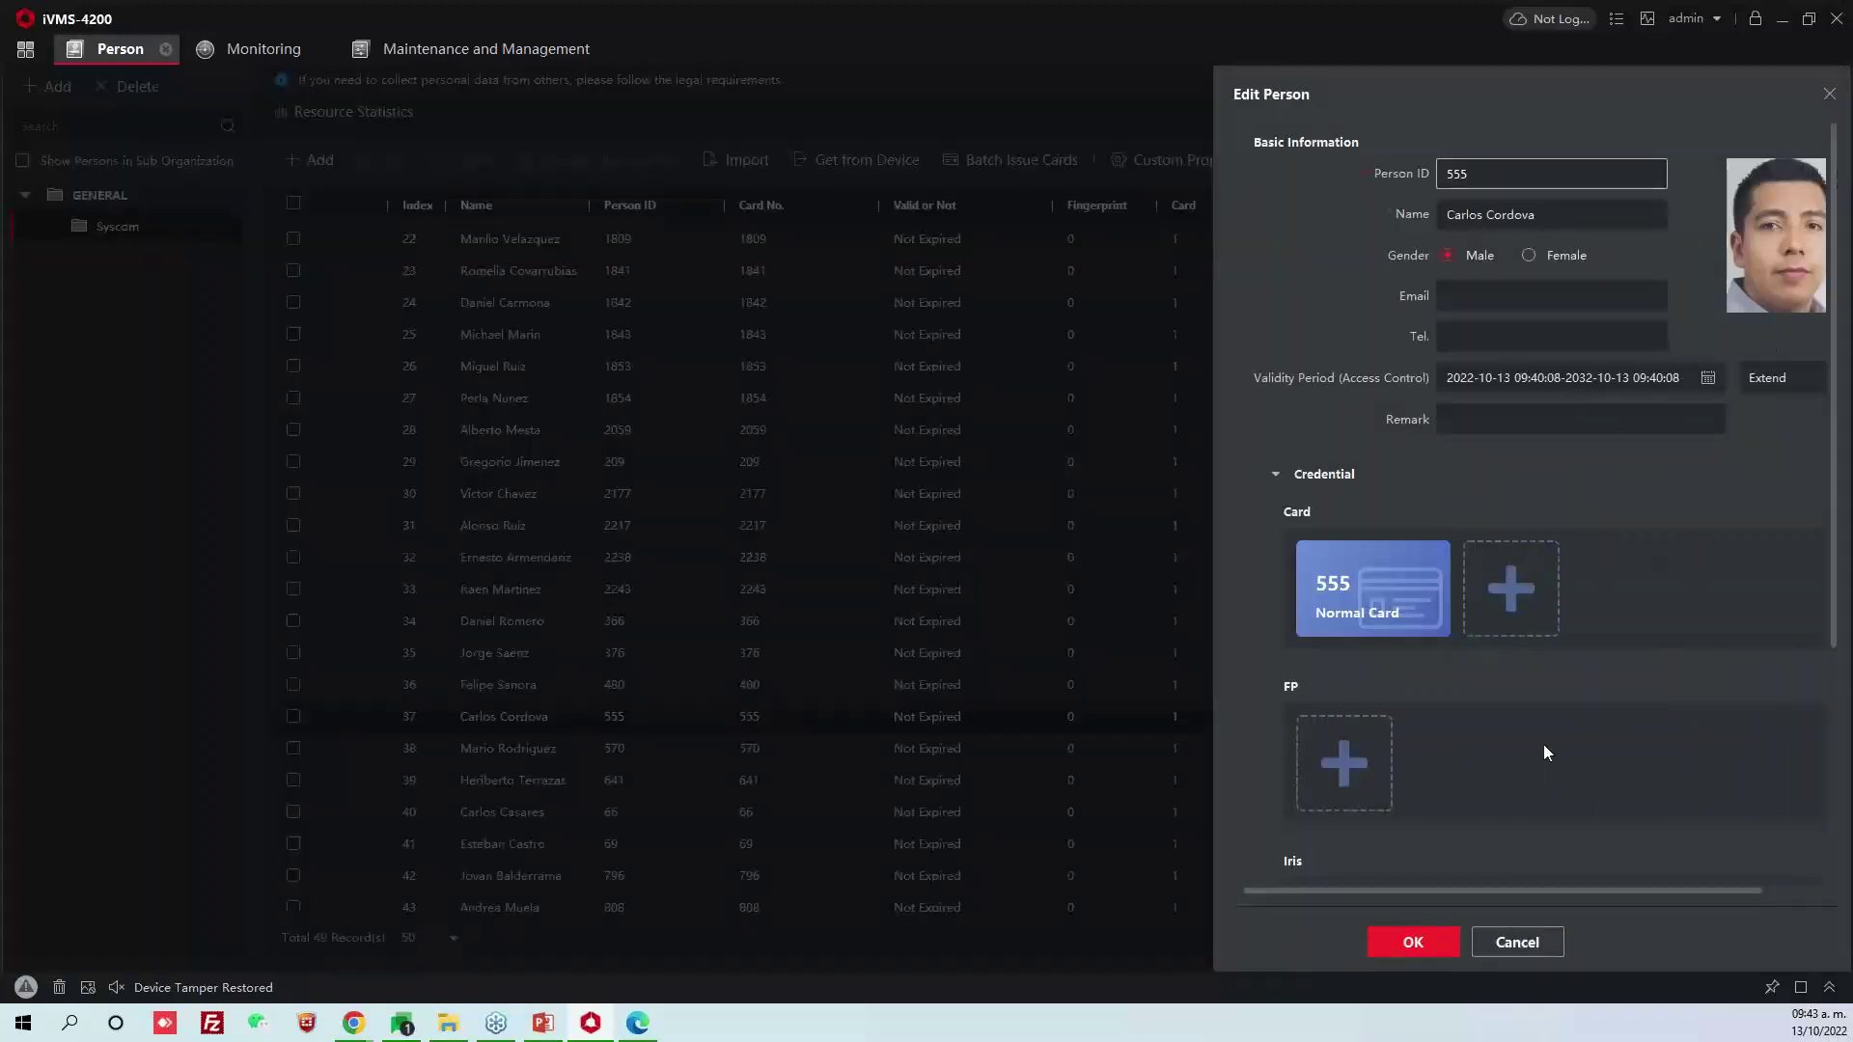
{"action": "left_click", "coordinate": [1525, 934]}
{"action": "scroll", "coordinate": [681, 467], "scroll_direction": "up", "scroll_amount": 7}
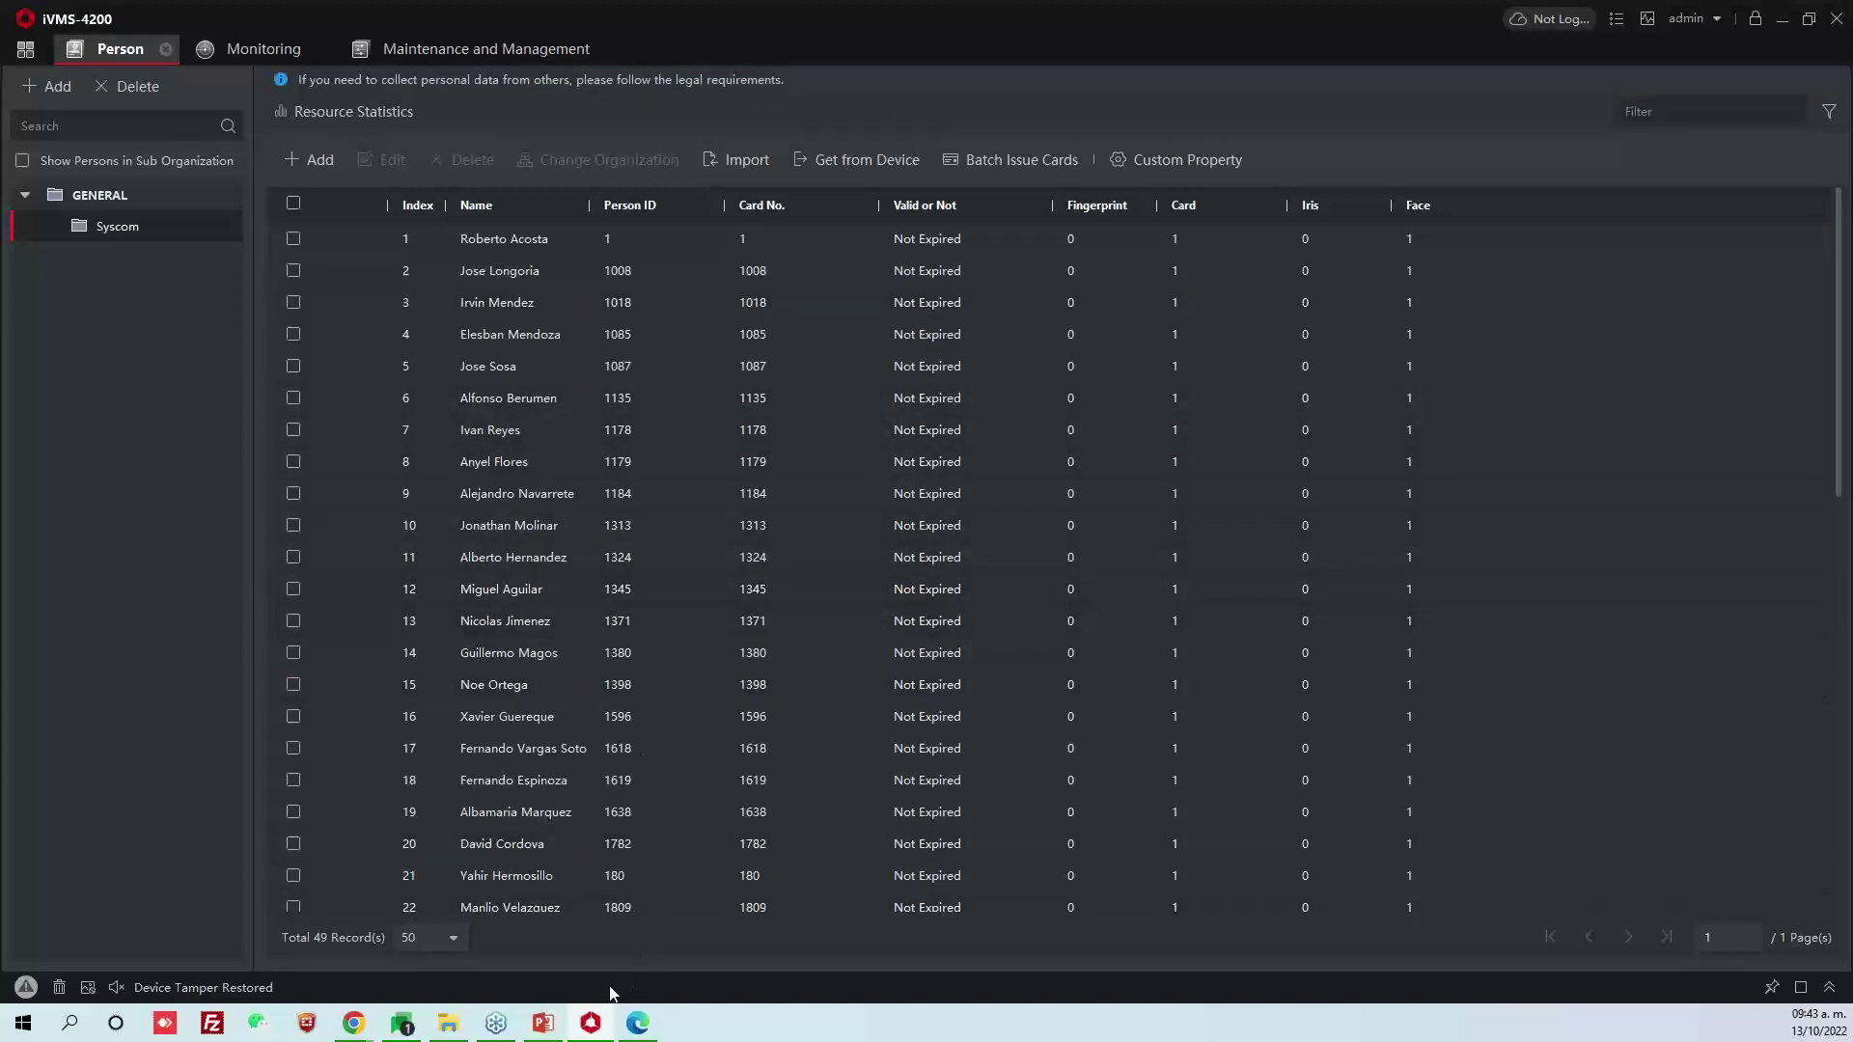
View the device's web configuration page, then show the door device list in iVMS-4200 monitoring
{"action": "mouse_move", "coordinate": [377, 1024]}
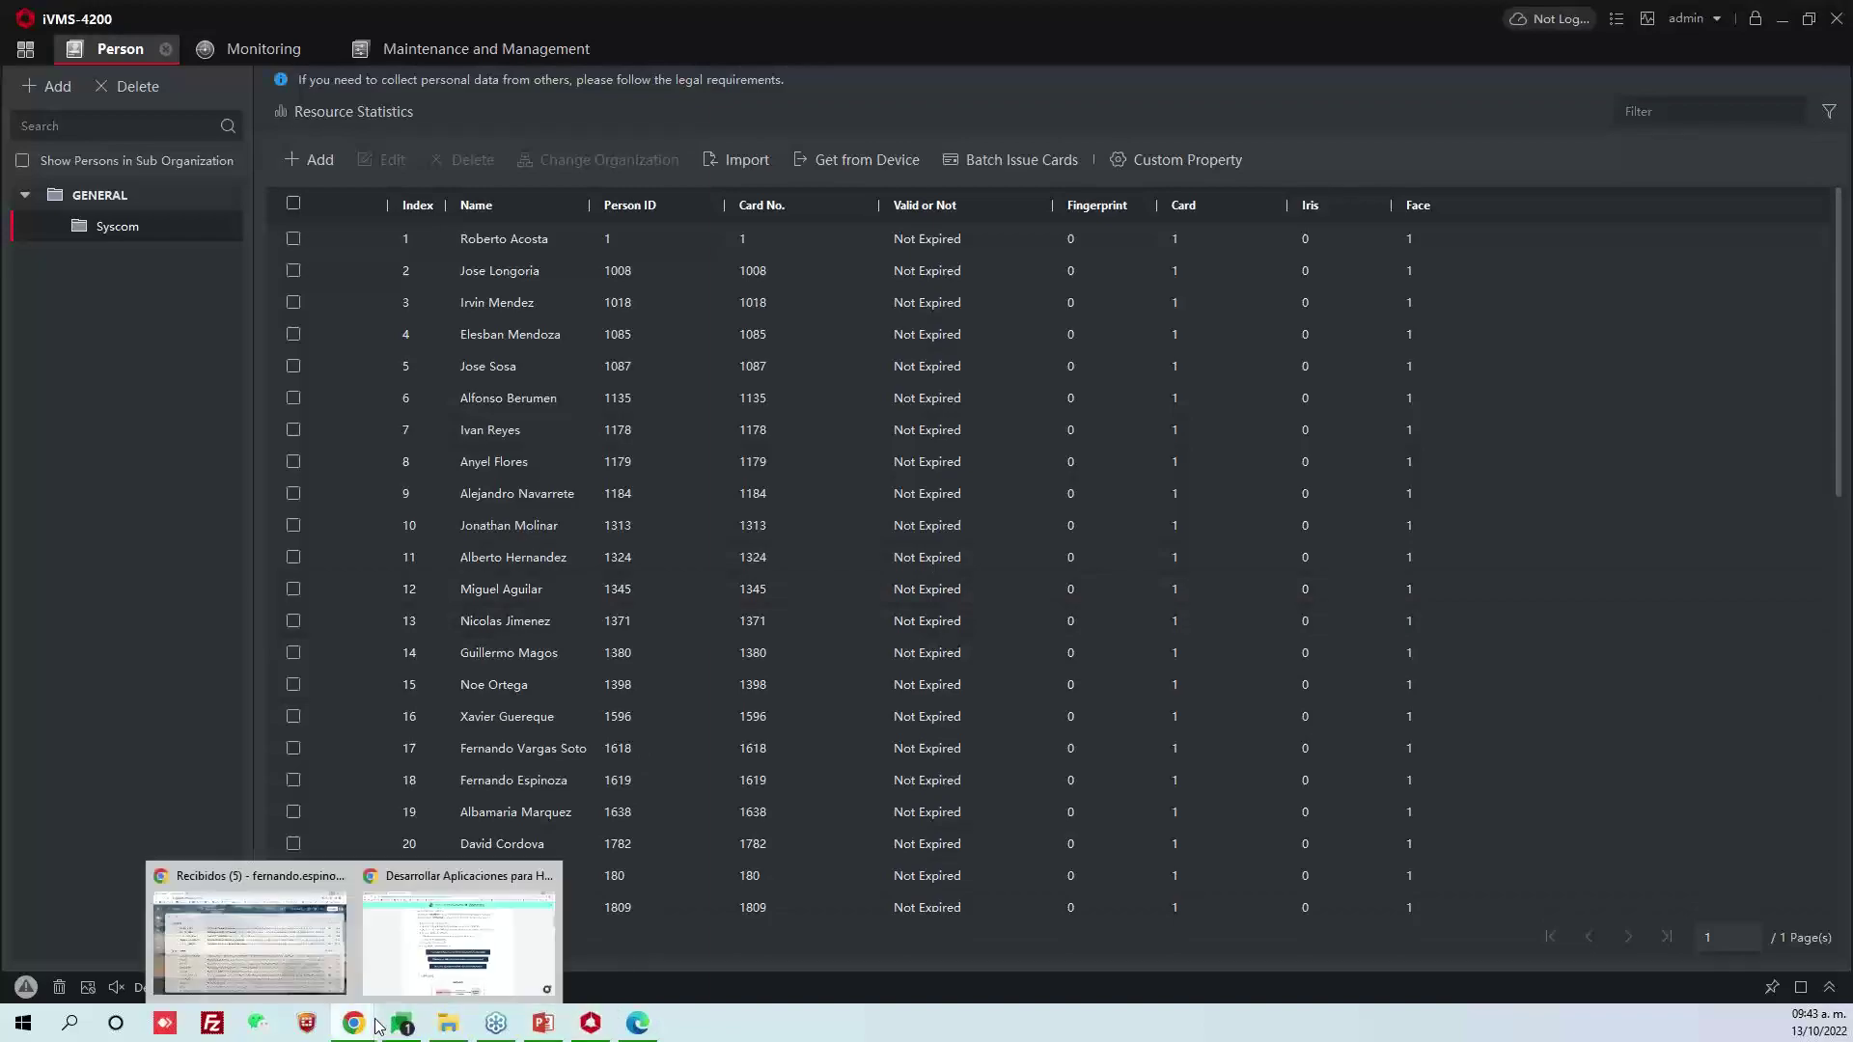
{"action": "left_click", "coordinate": [459, 940]}
{"action": "left_click", "coordinate": [152, 23]}
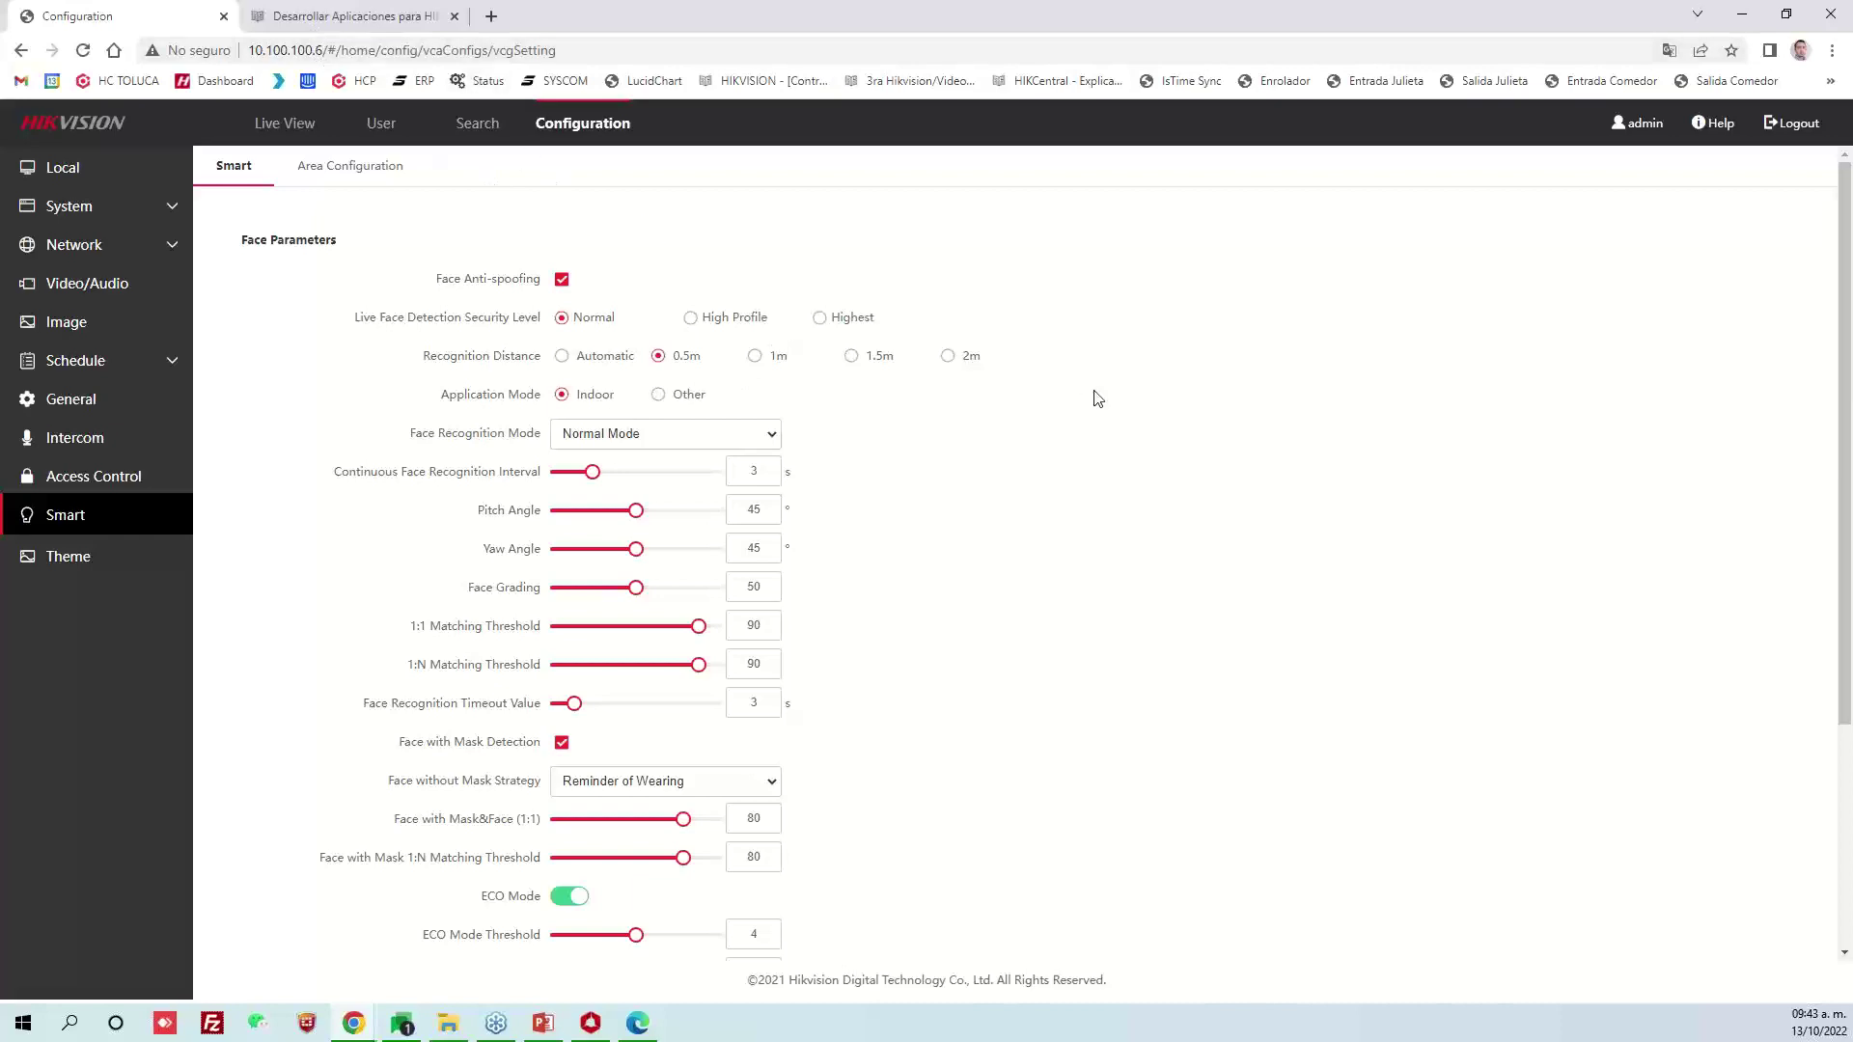
{"action": "scroll", "coordinate": [1086, 441], "scroll_direction": "down", "scroll_amount": 3}
{"action": "key", "text": "alt+Tab"}
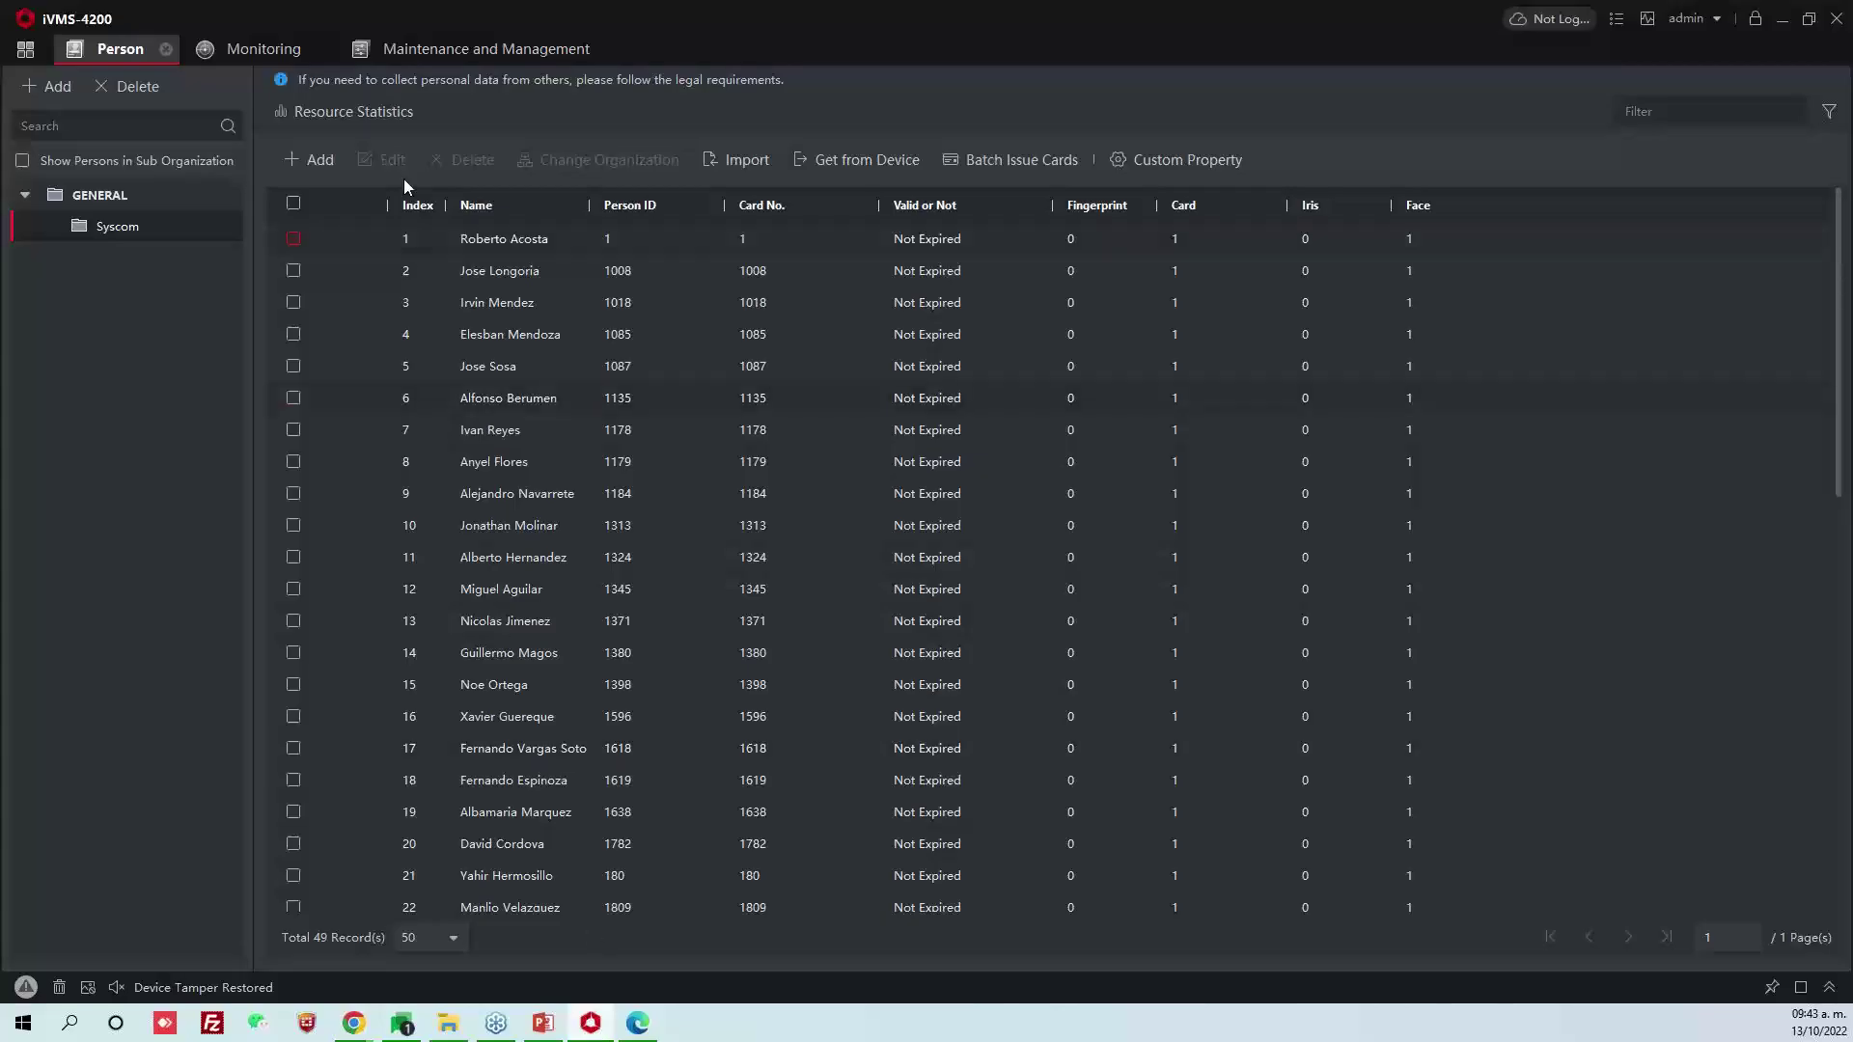
{"action": "left_click", "coordinate": [256, 54]}
{"action": "left_click", "coordinate": [436, 51]}
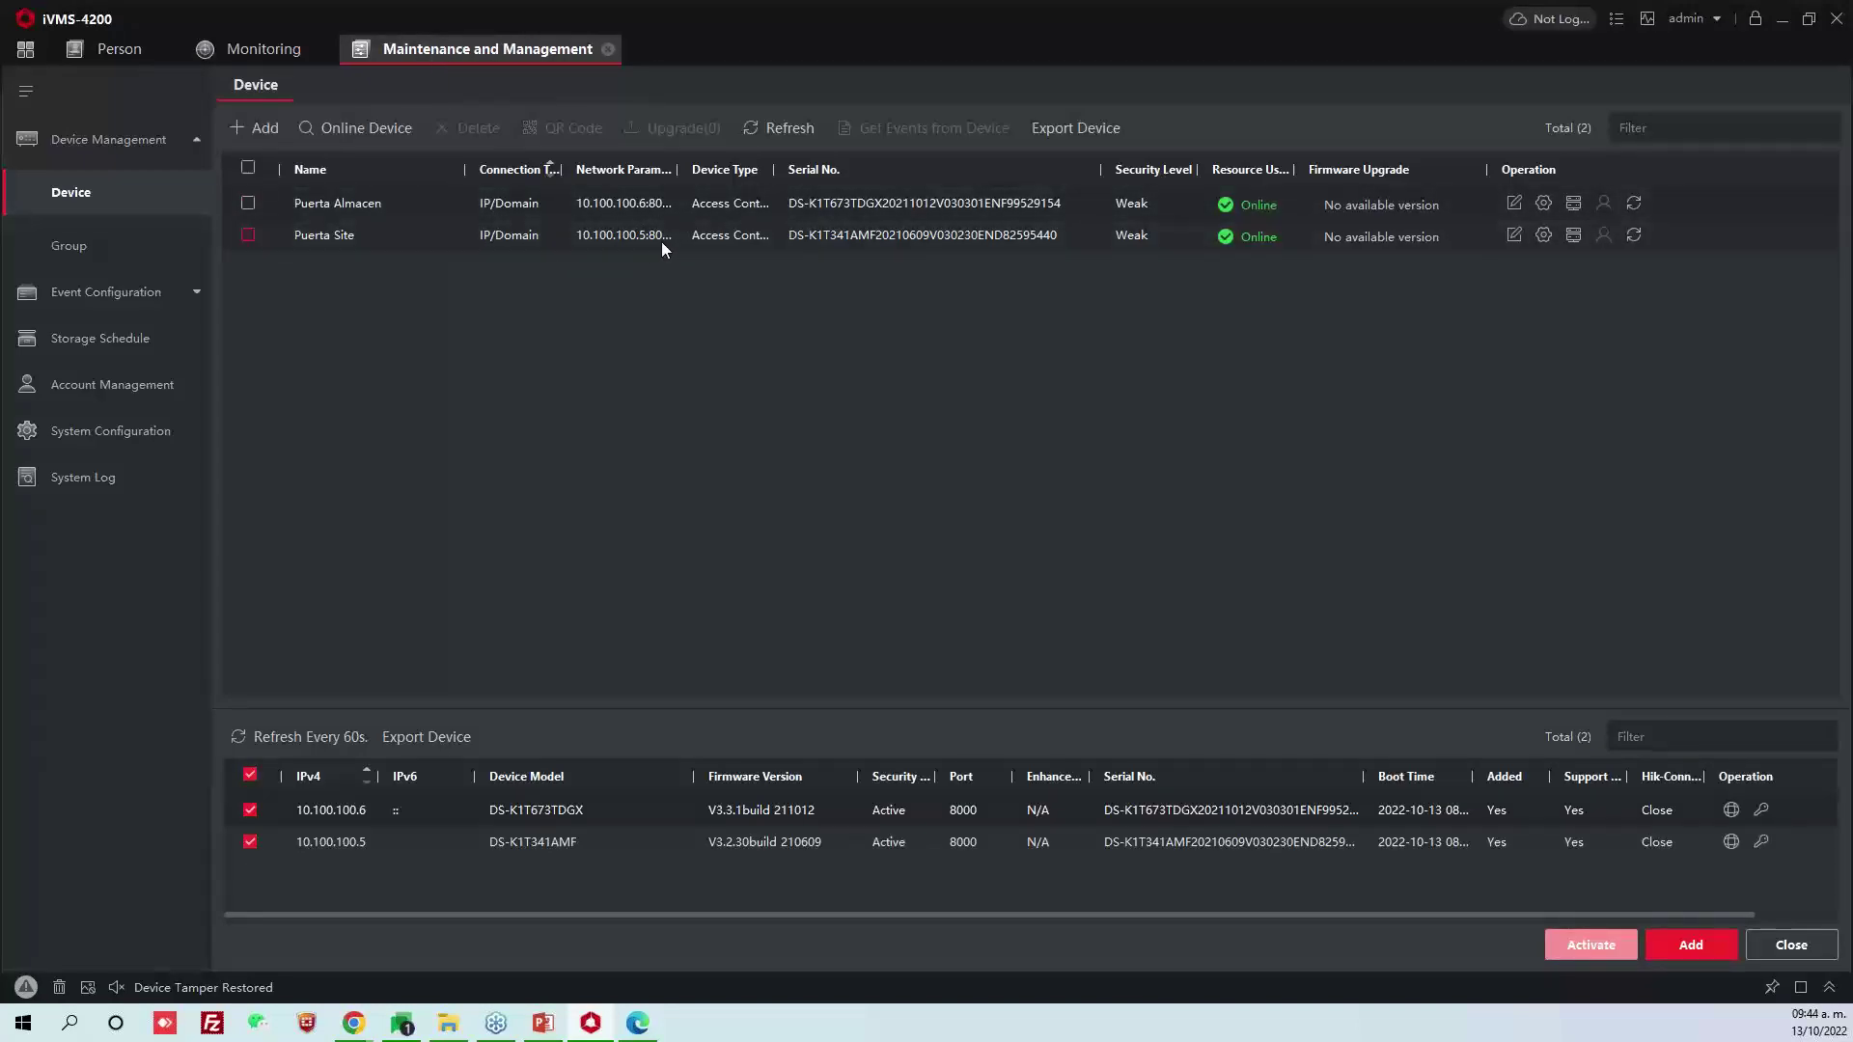
Check the door's event search results and registered user list, then return to iVMS-4200
{"action": "left_click", "coordinate": [591, 1021]}
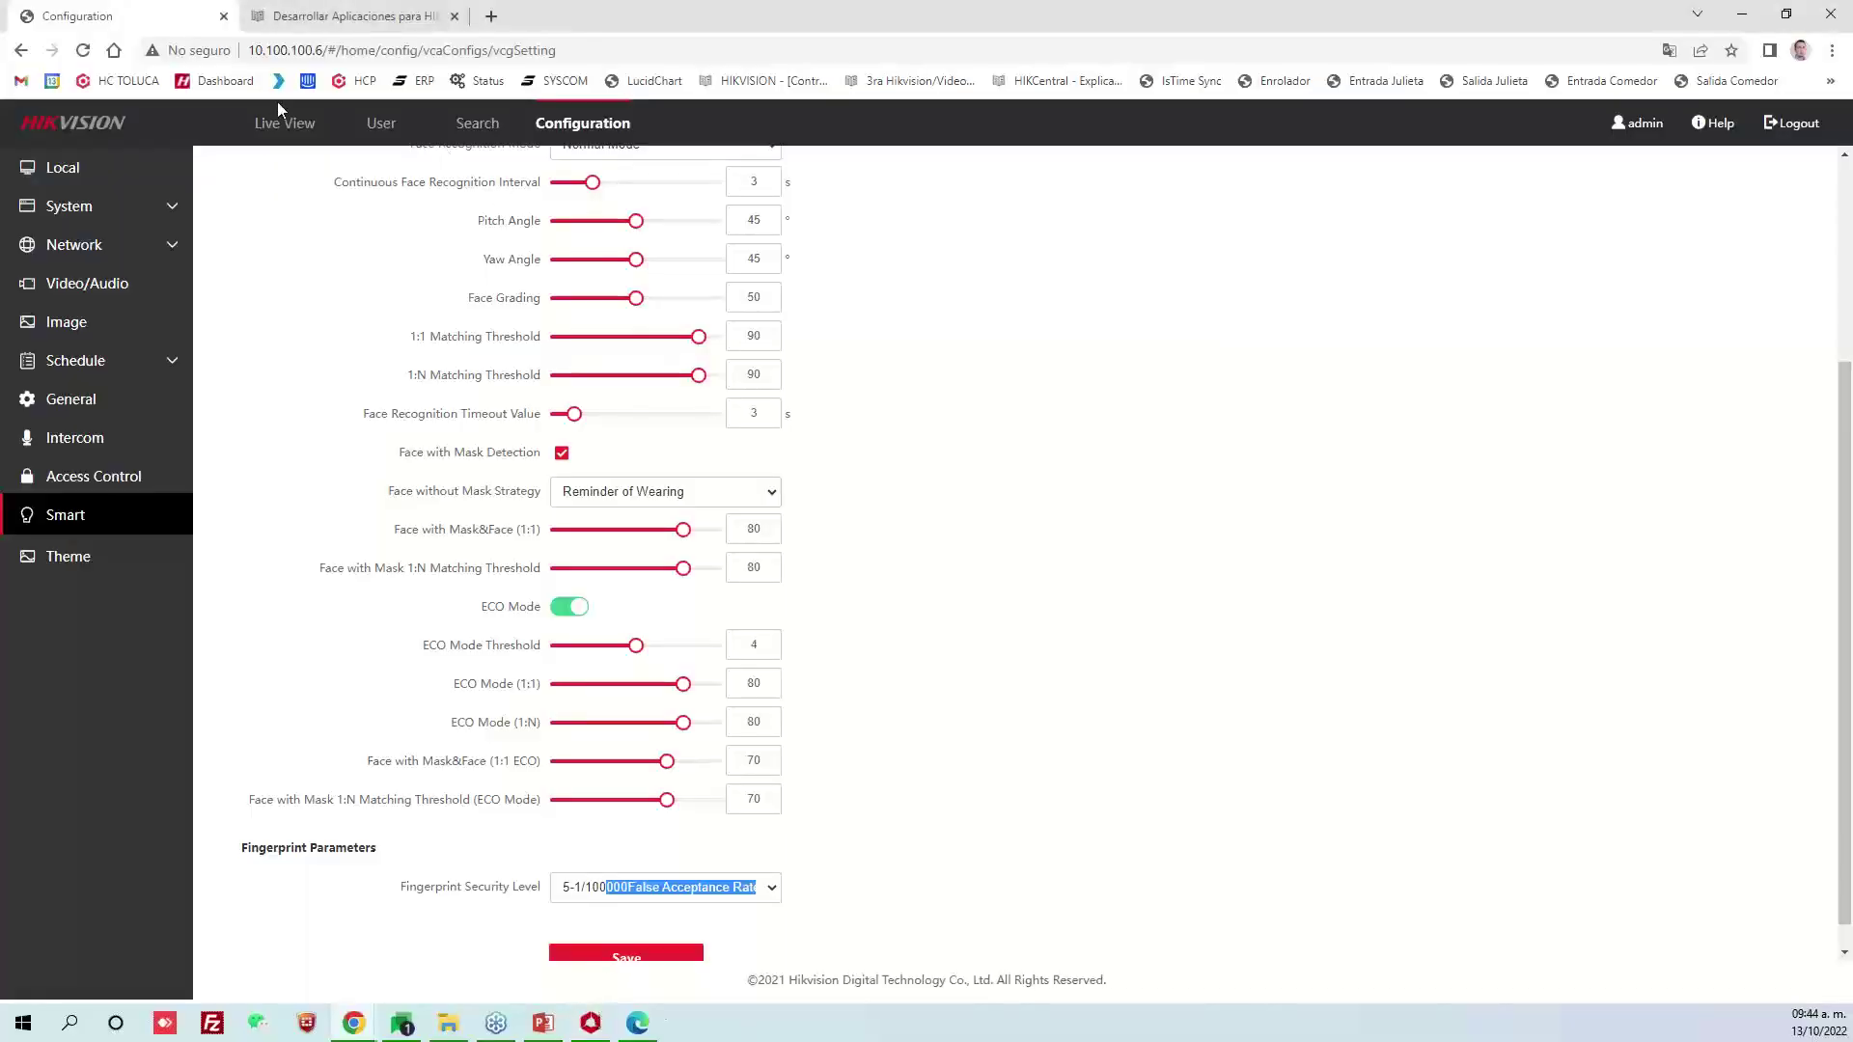
{"action": "scroll", "coordinate": [339, 273], "scroll_direction": "up", "scroll_amount": 3}
{"action": "left_click", "coordinate": [488, 125]}
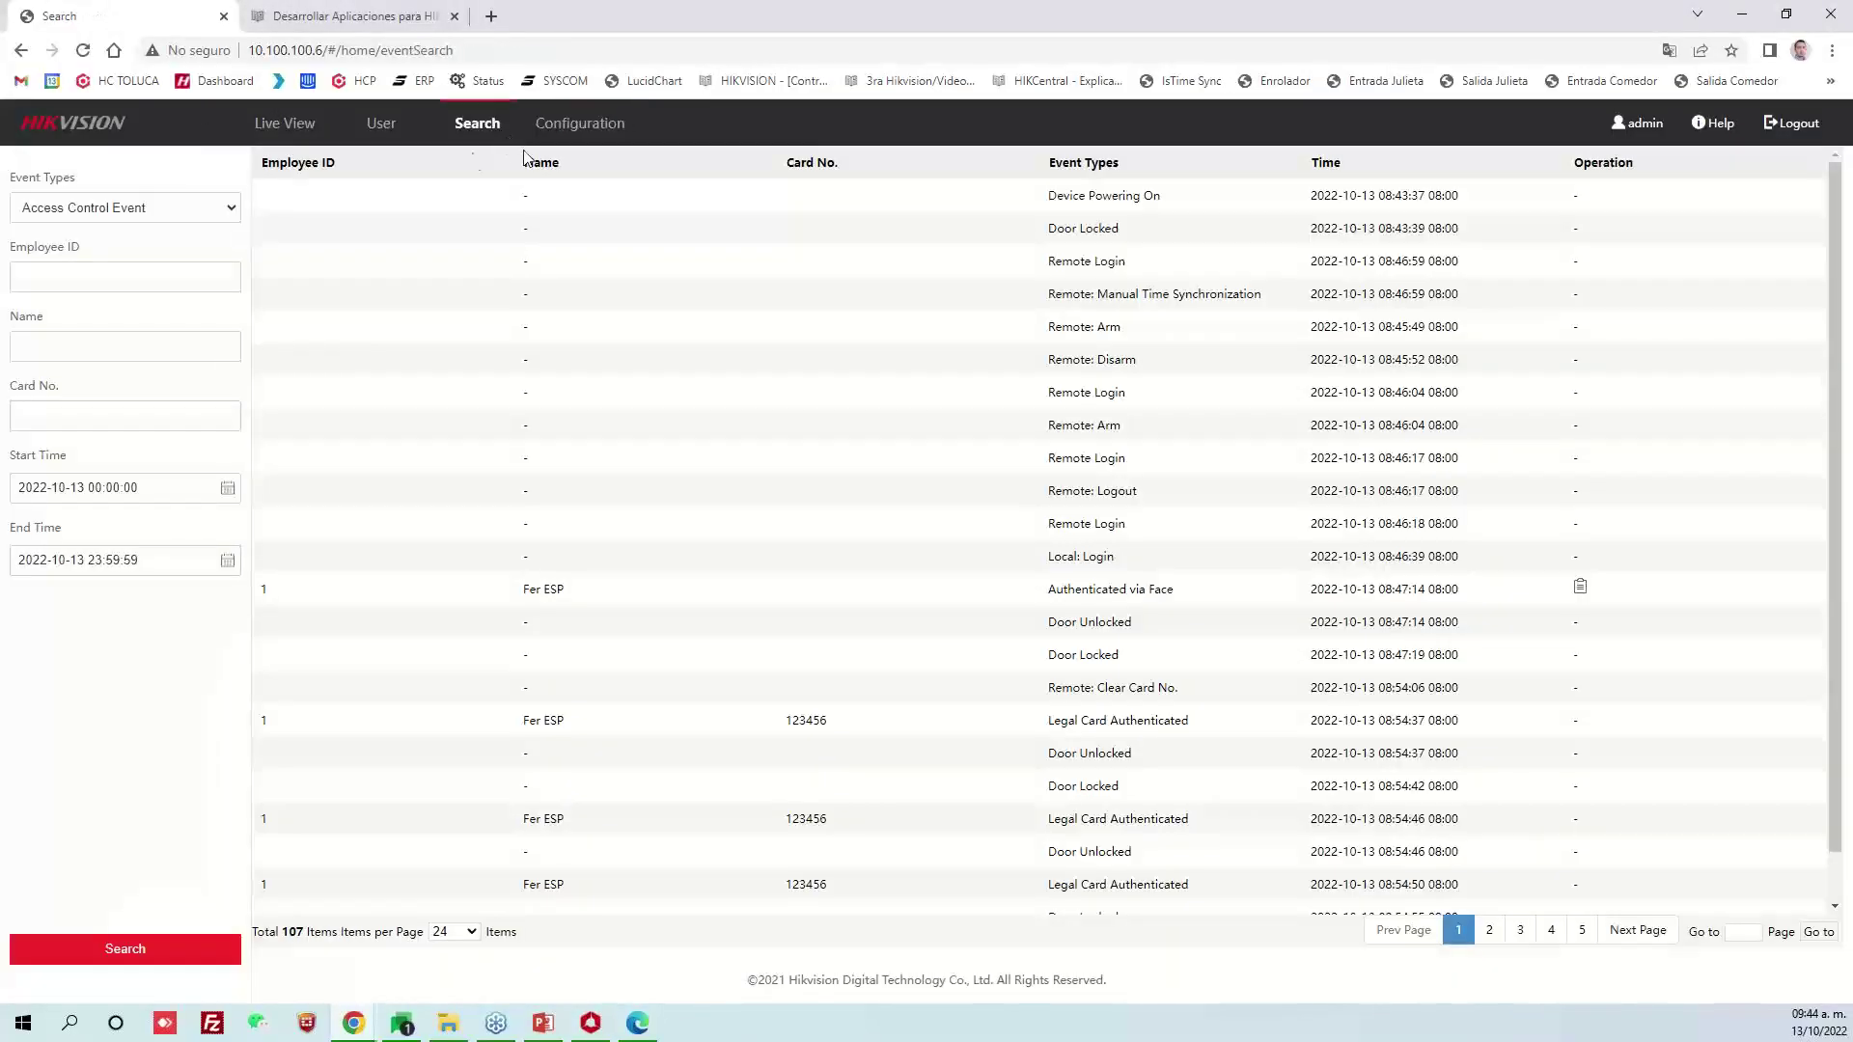
{"action": "left_click", "coordinate": [383, 125]}
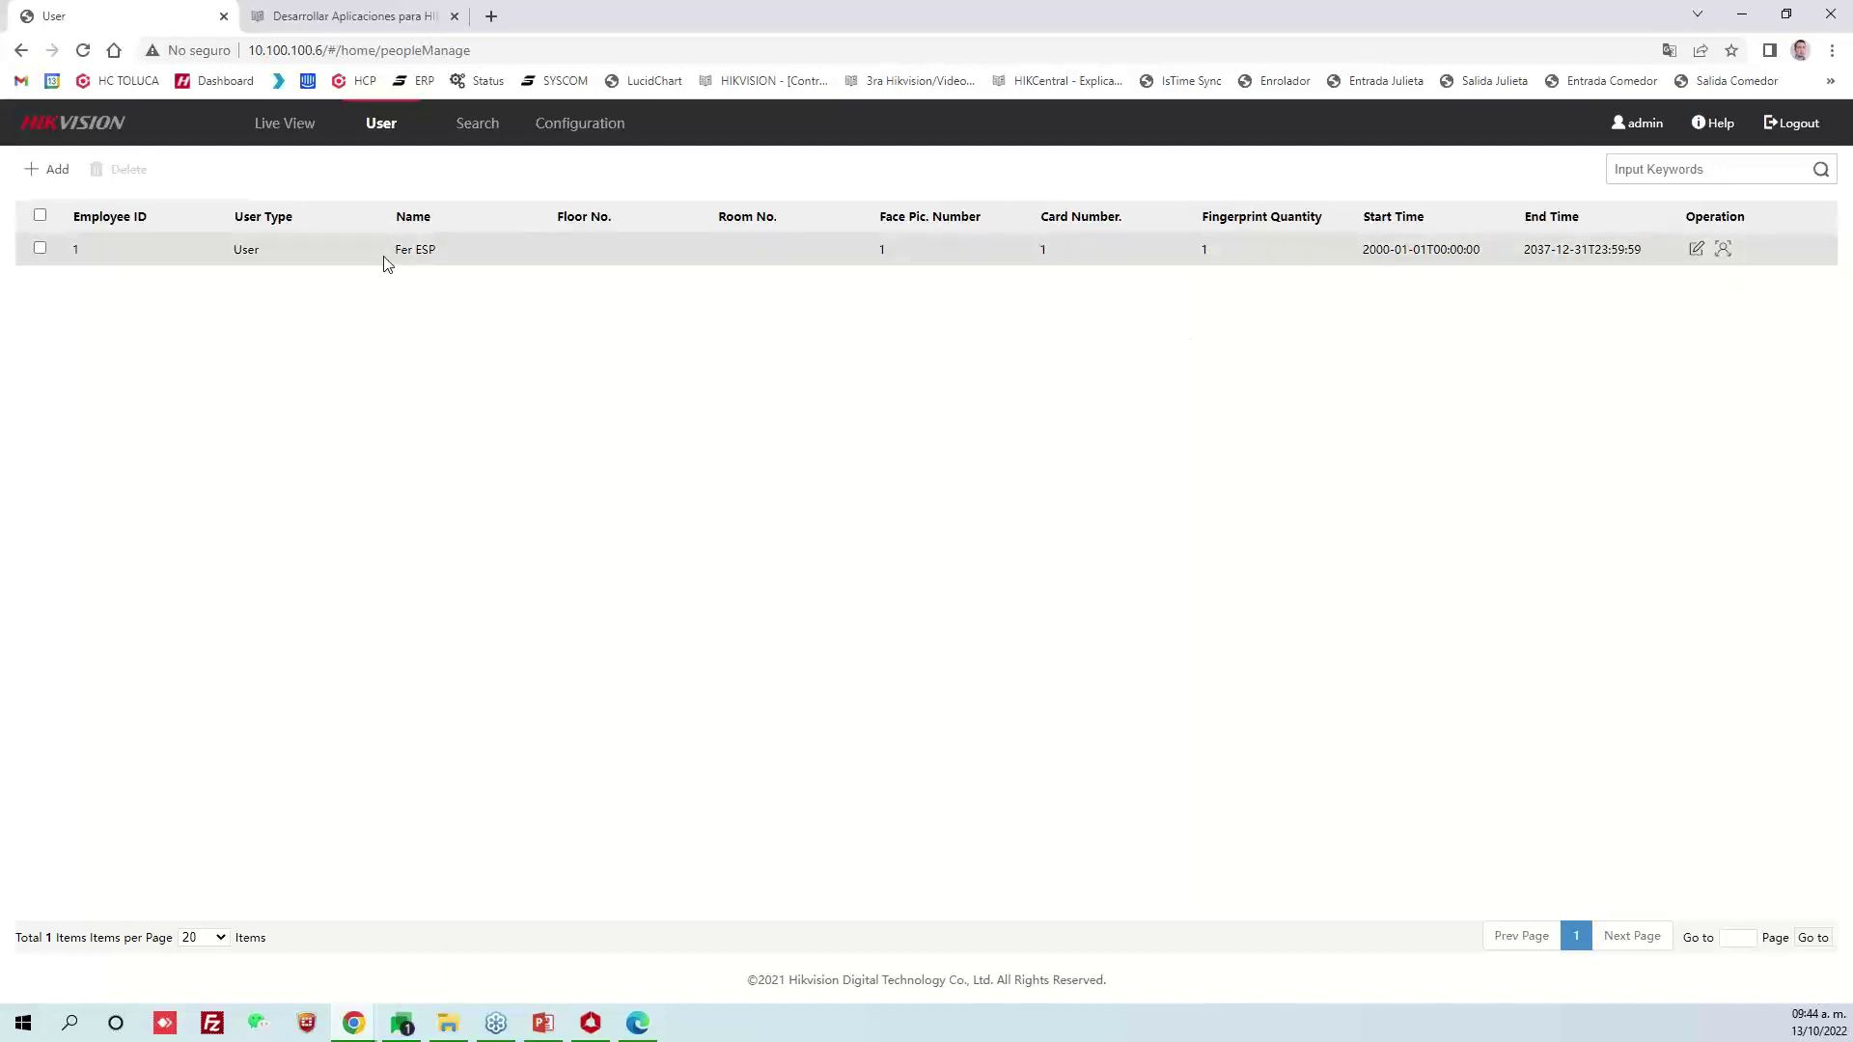
{"action": "left_click", "coordinate": [591, 1023]}
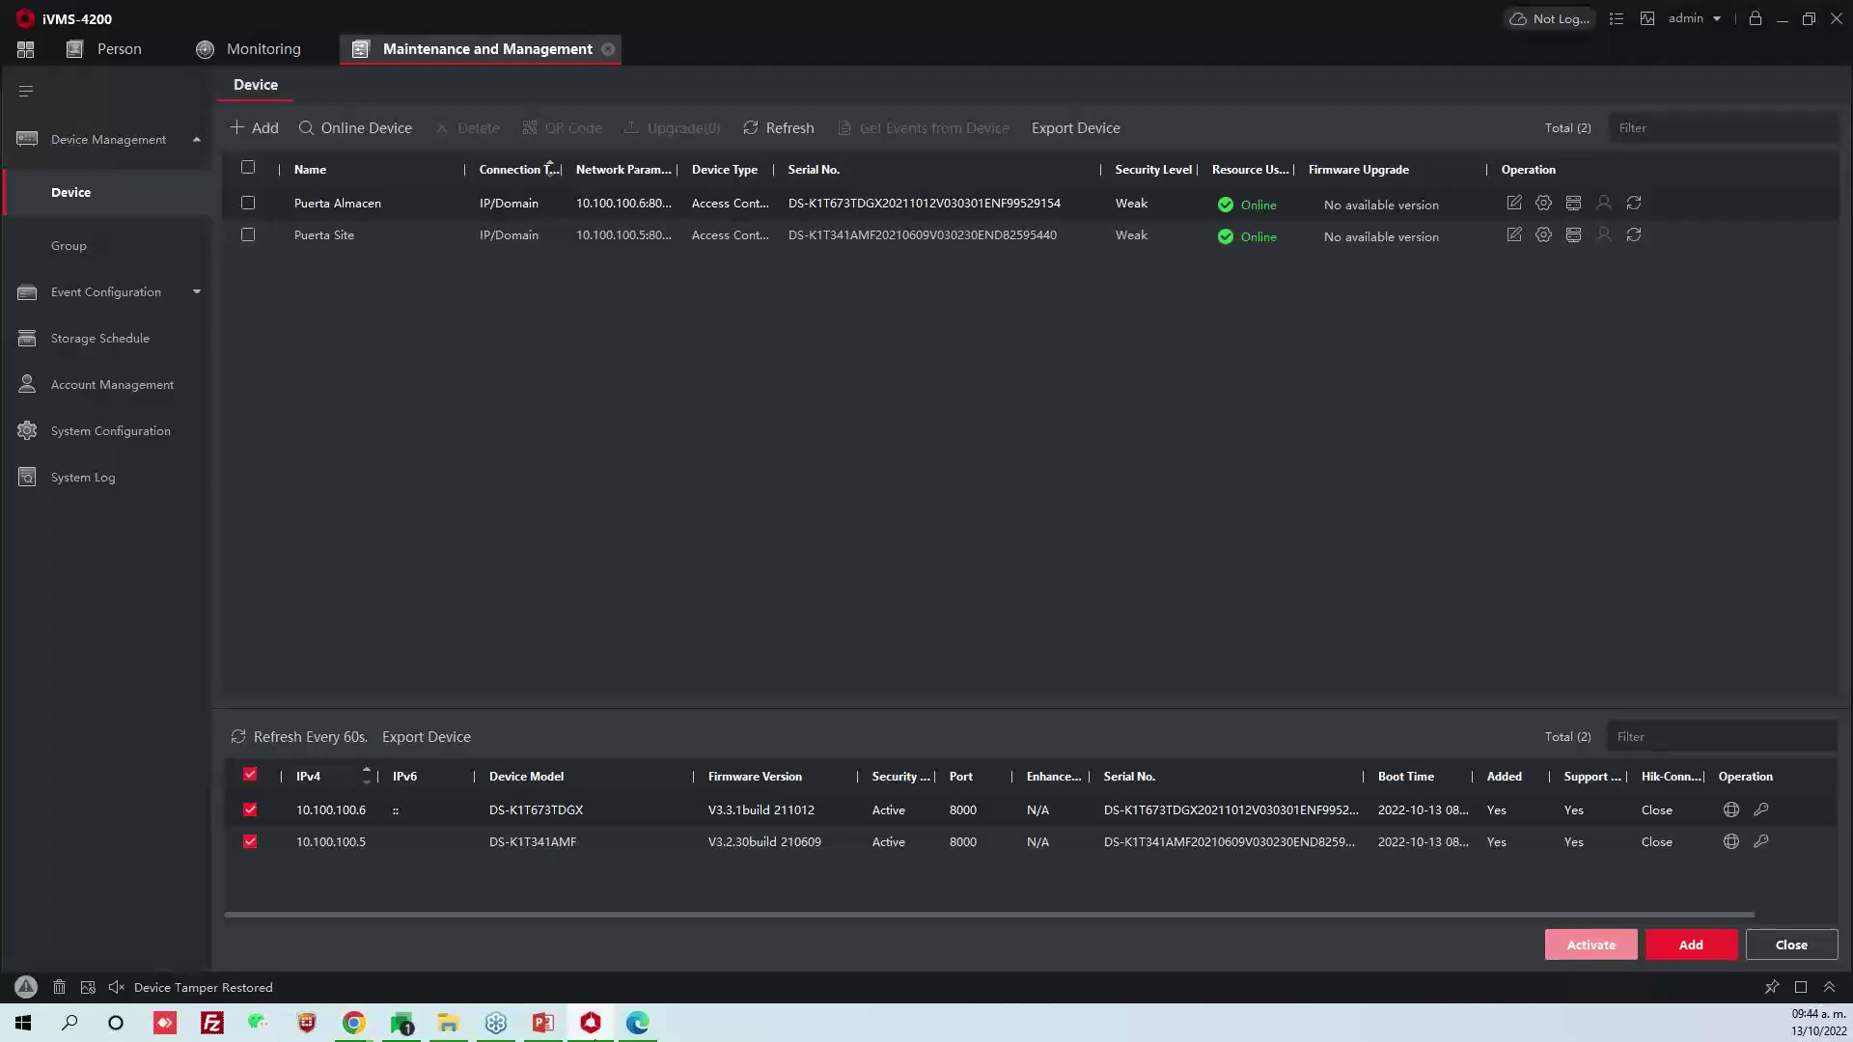
Start a new access group named GA Almacen and expand the GENERAL > Syscom people list
{"action": "left_click", "coordinate": [27, 51]}
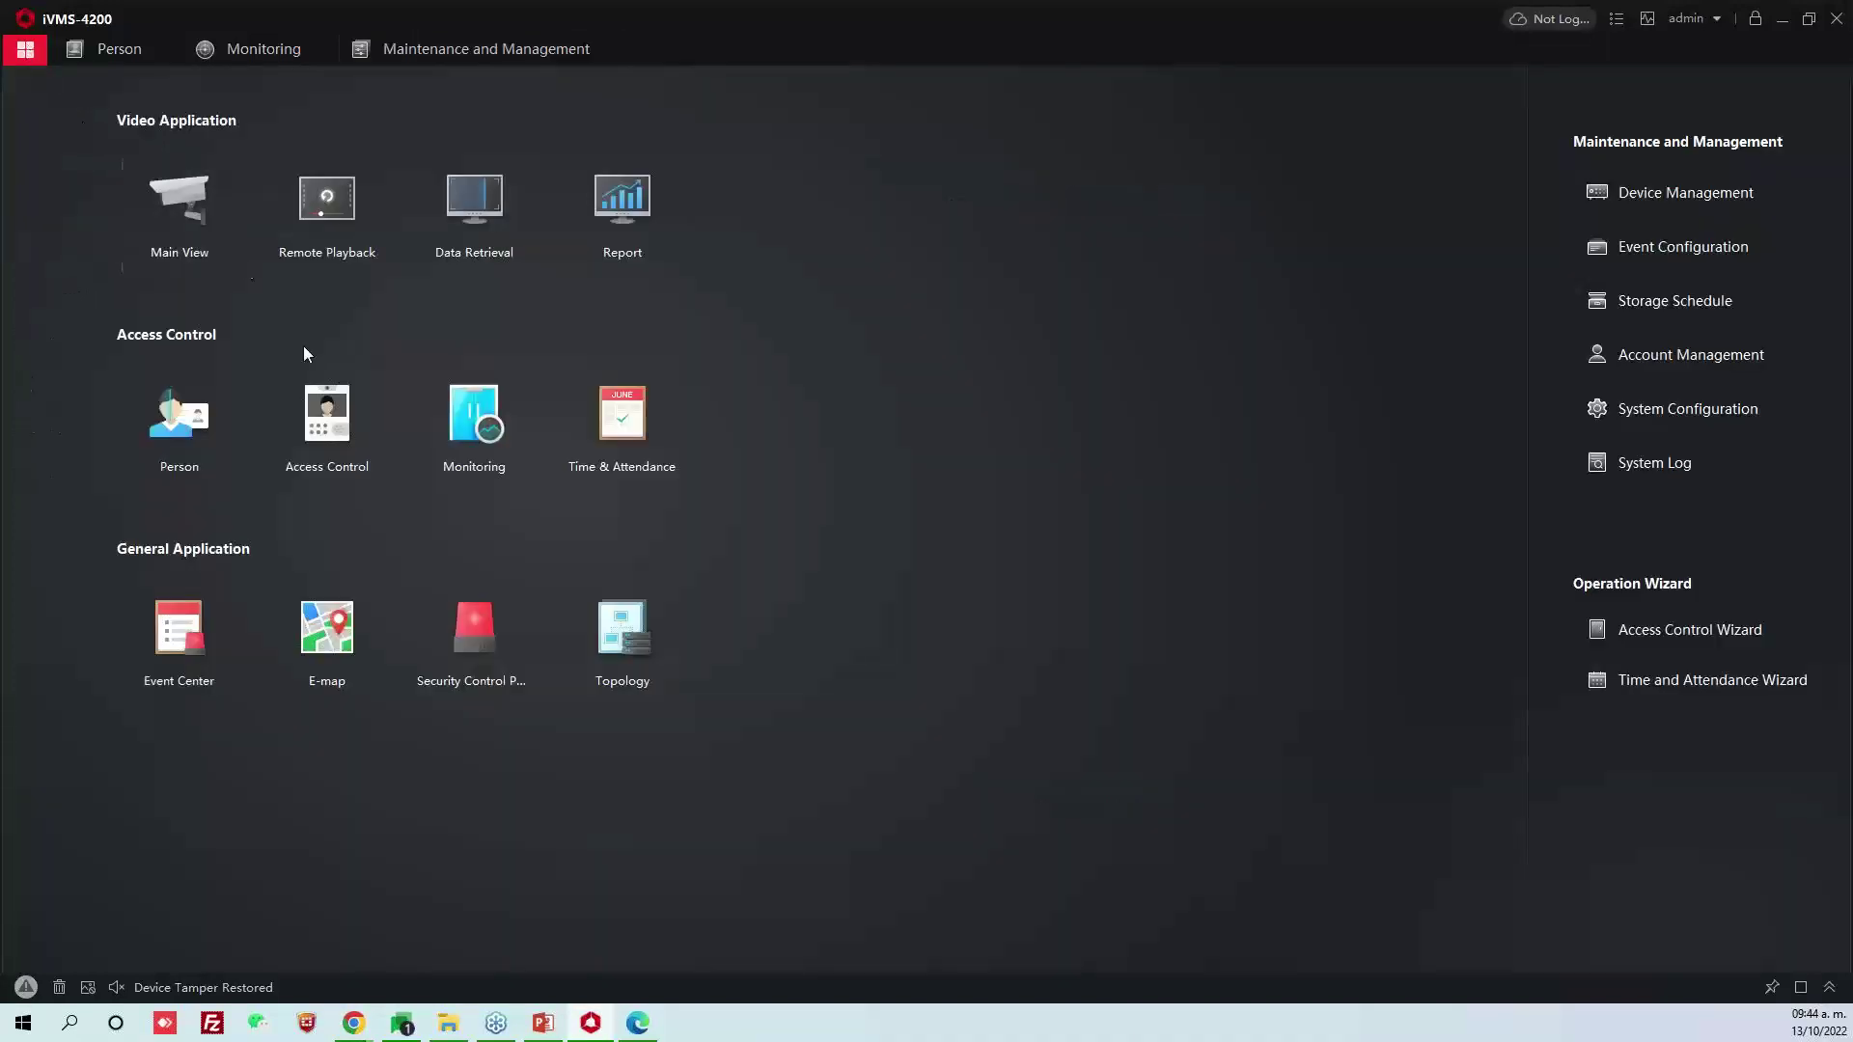
{"action": "left_click", "coordinate": [326, 406]}
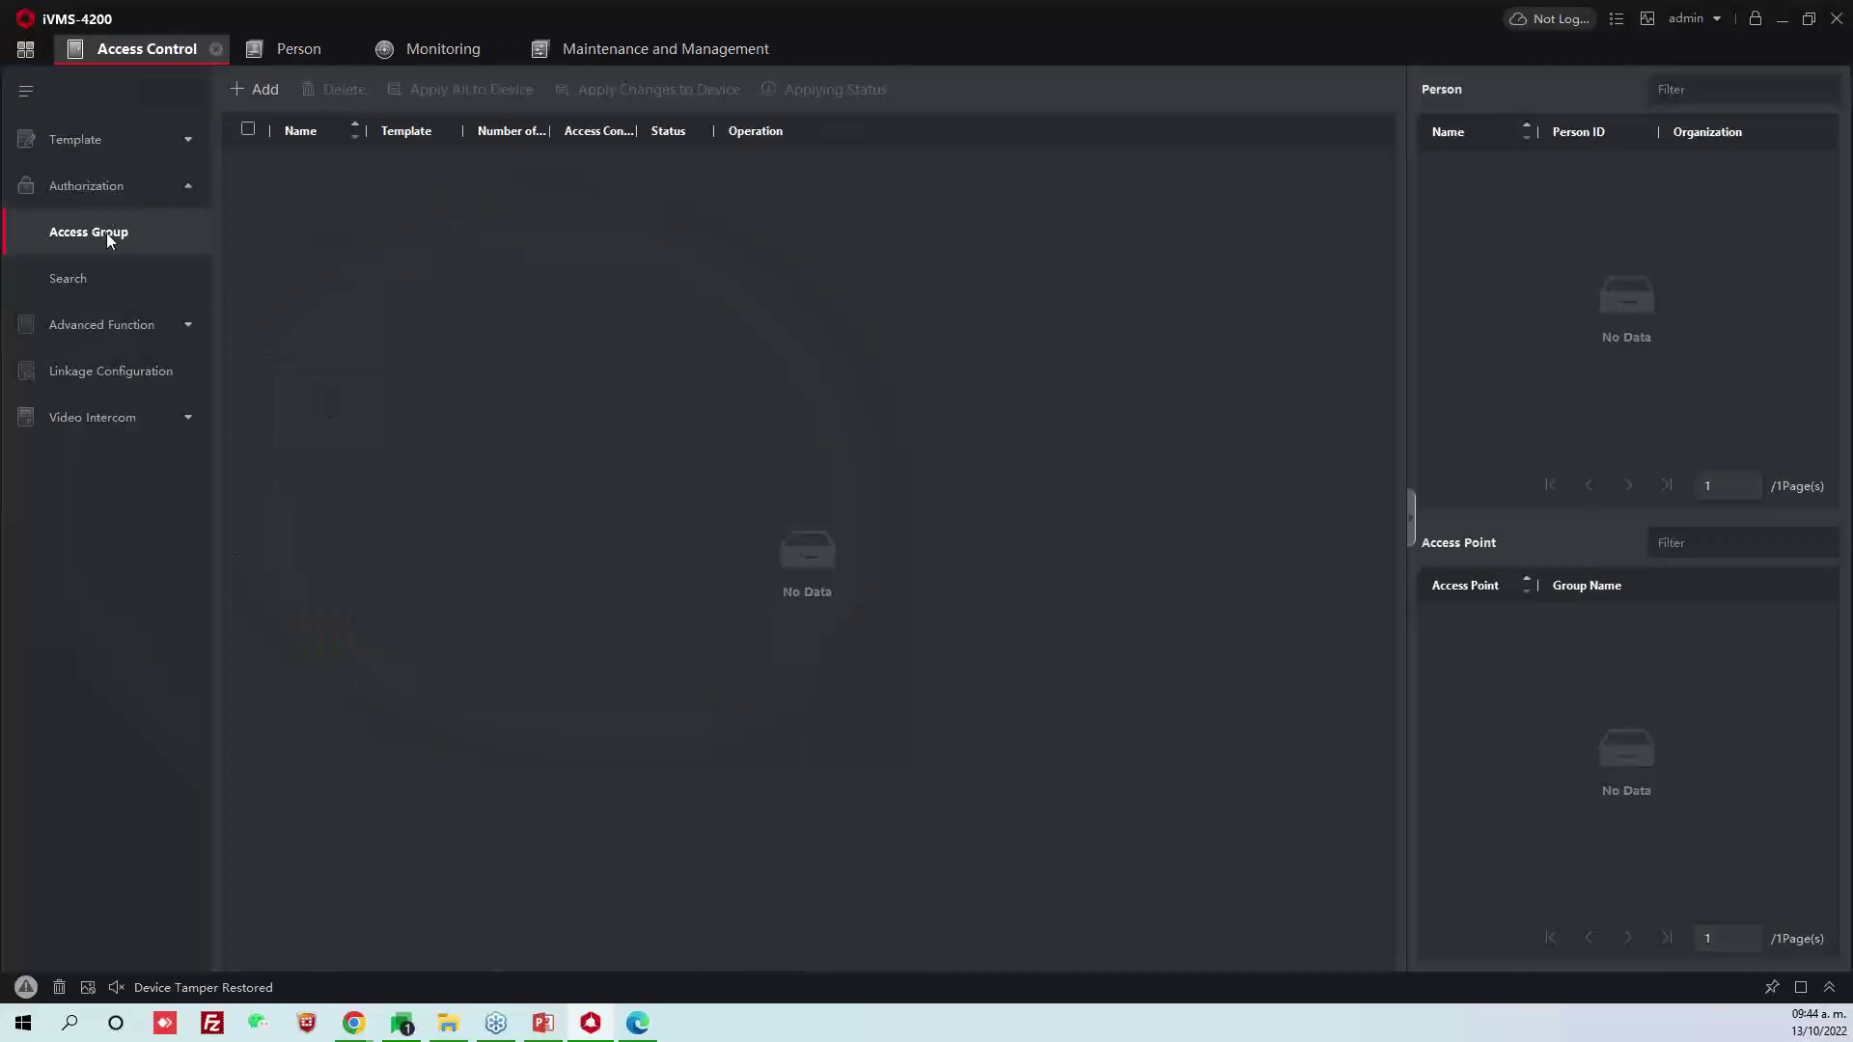
{"action": "left_click", "coordinate": [262, 89]}
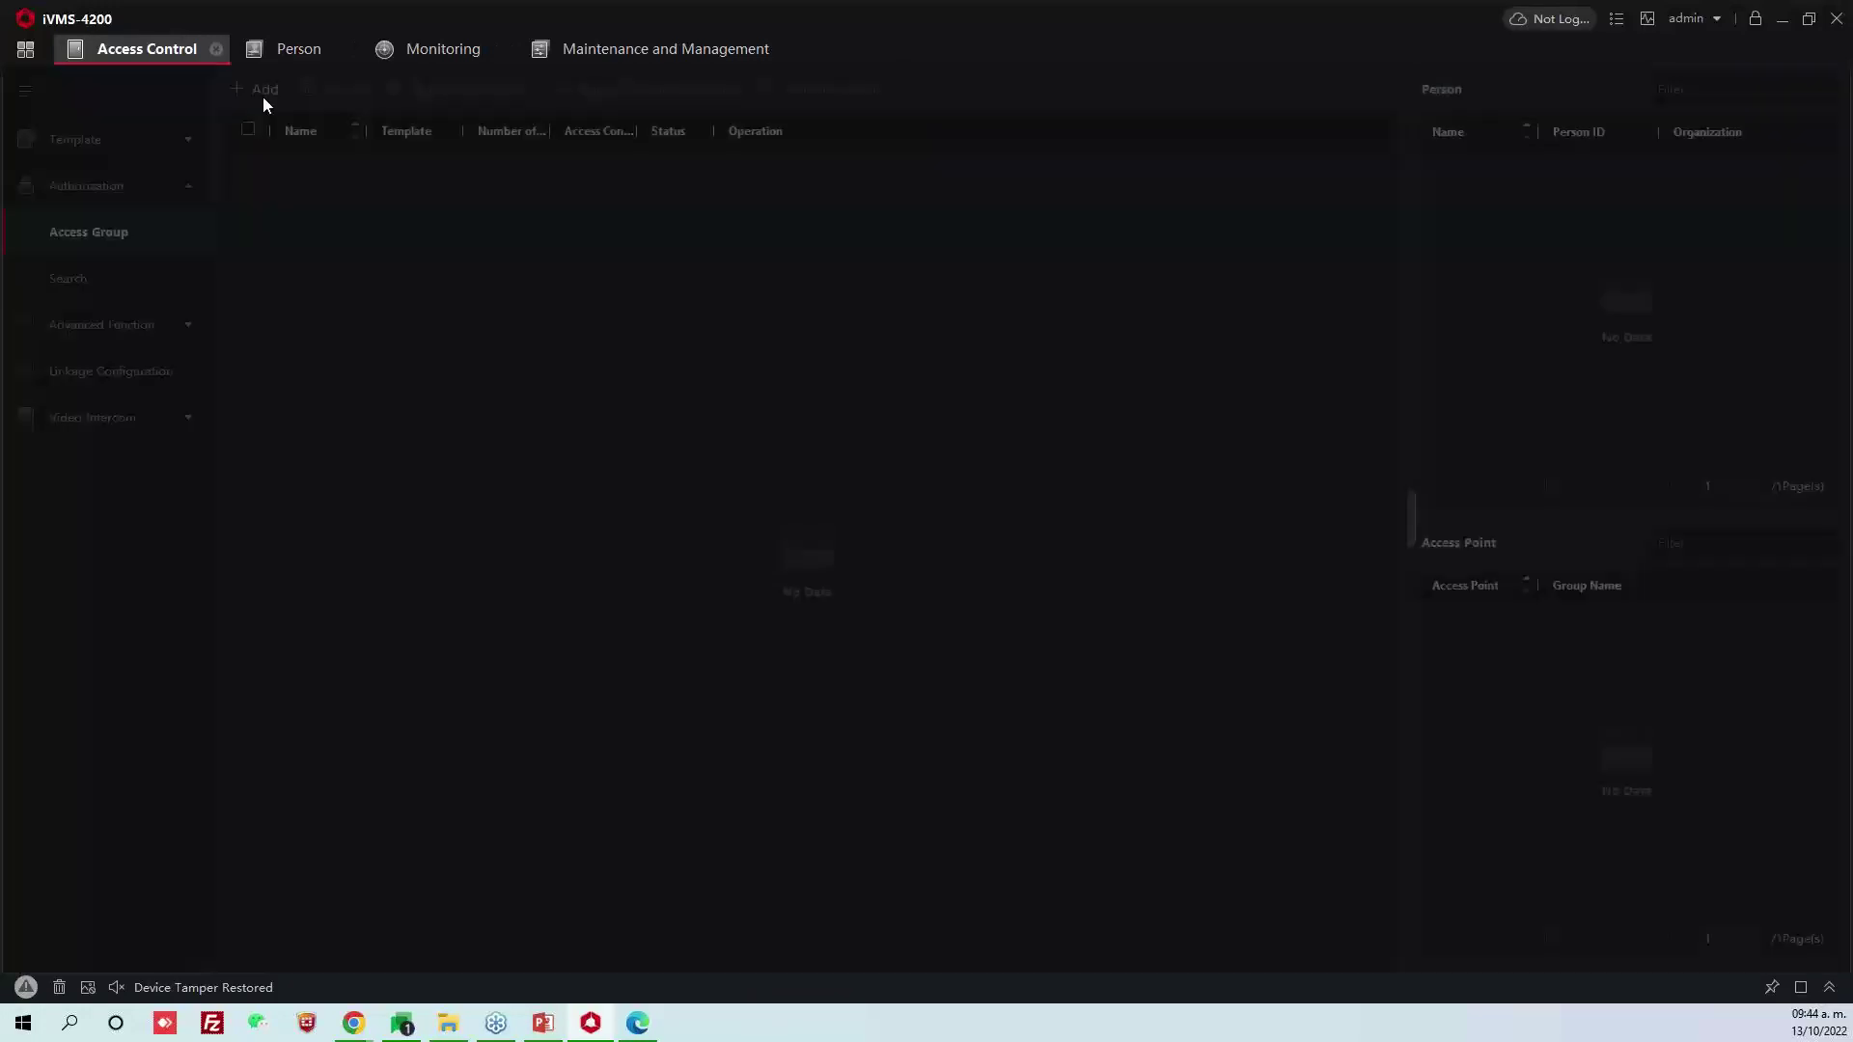
{"action": "left_click", "coordinate": [1409, 148]}
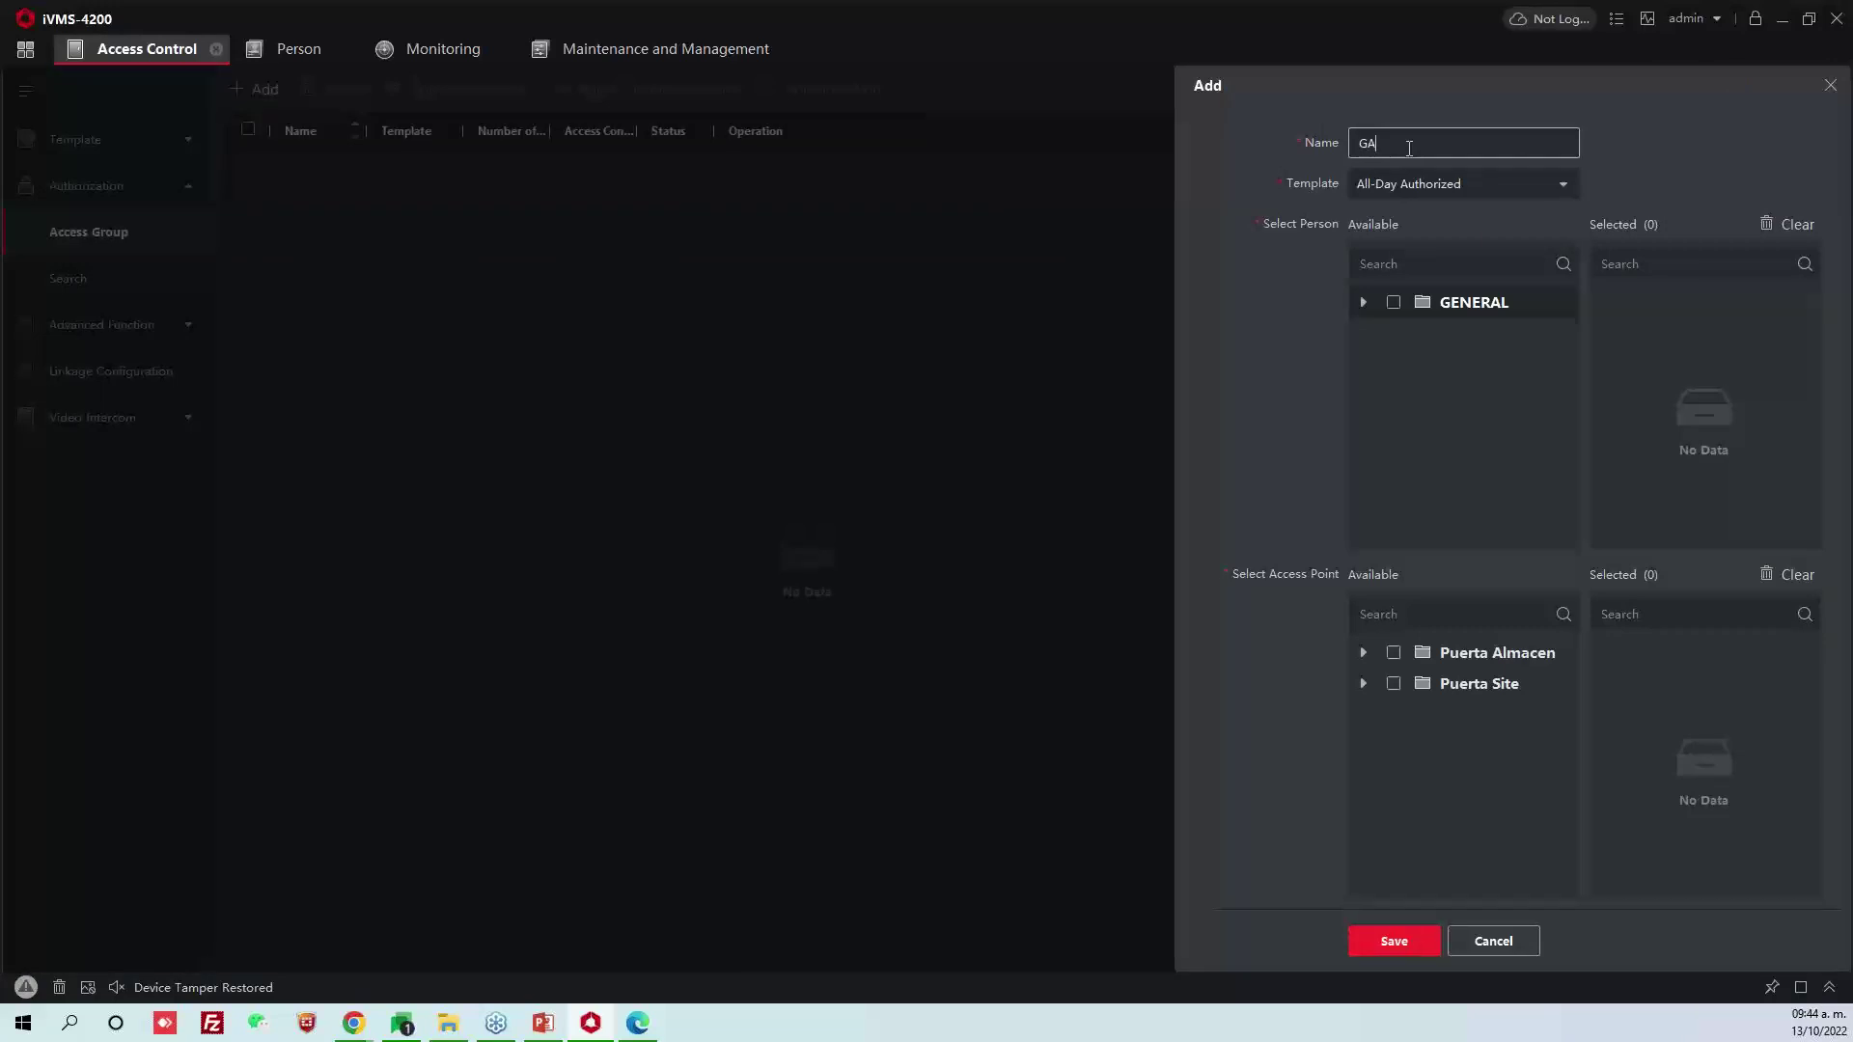
{"action": "type", "text": "GA Almacen"}
{"action": "left_click", "coordinate": [1364, 303]}
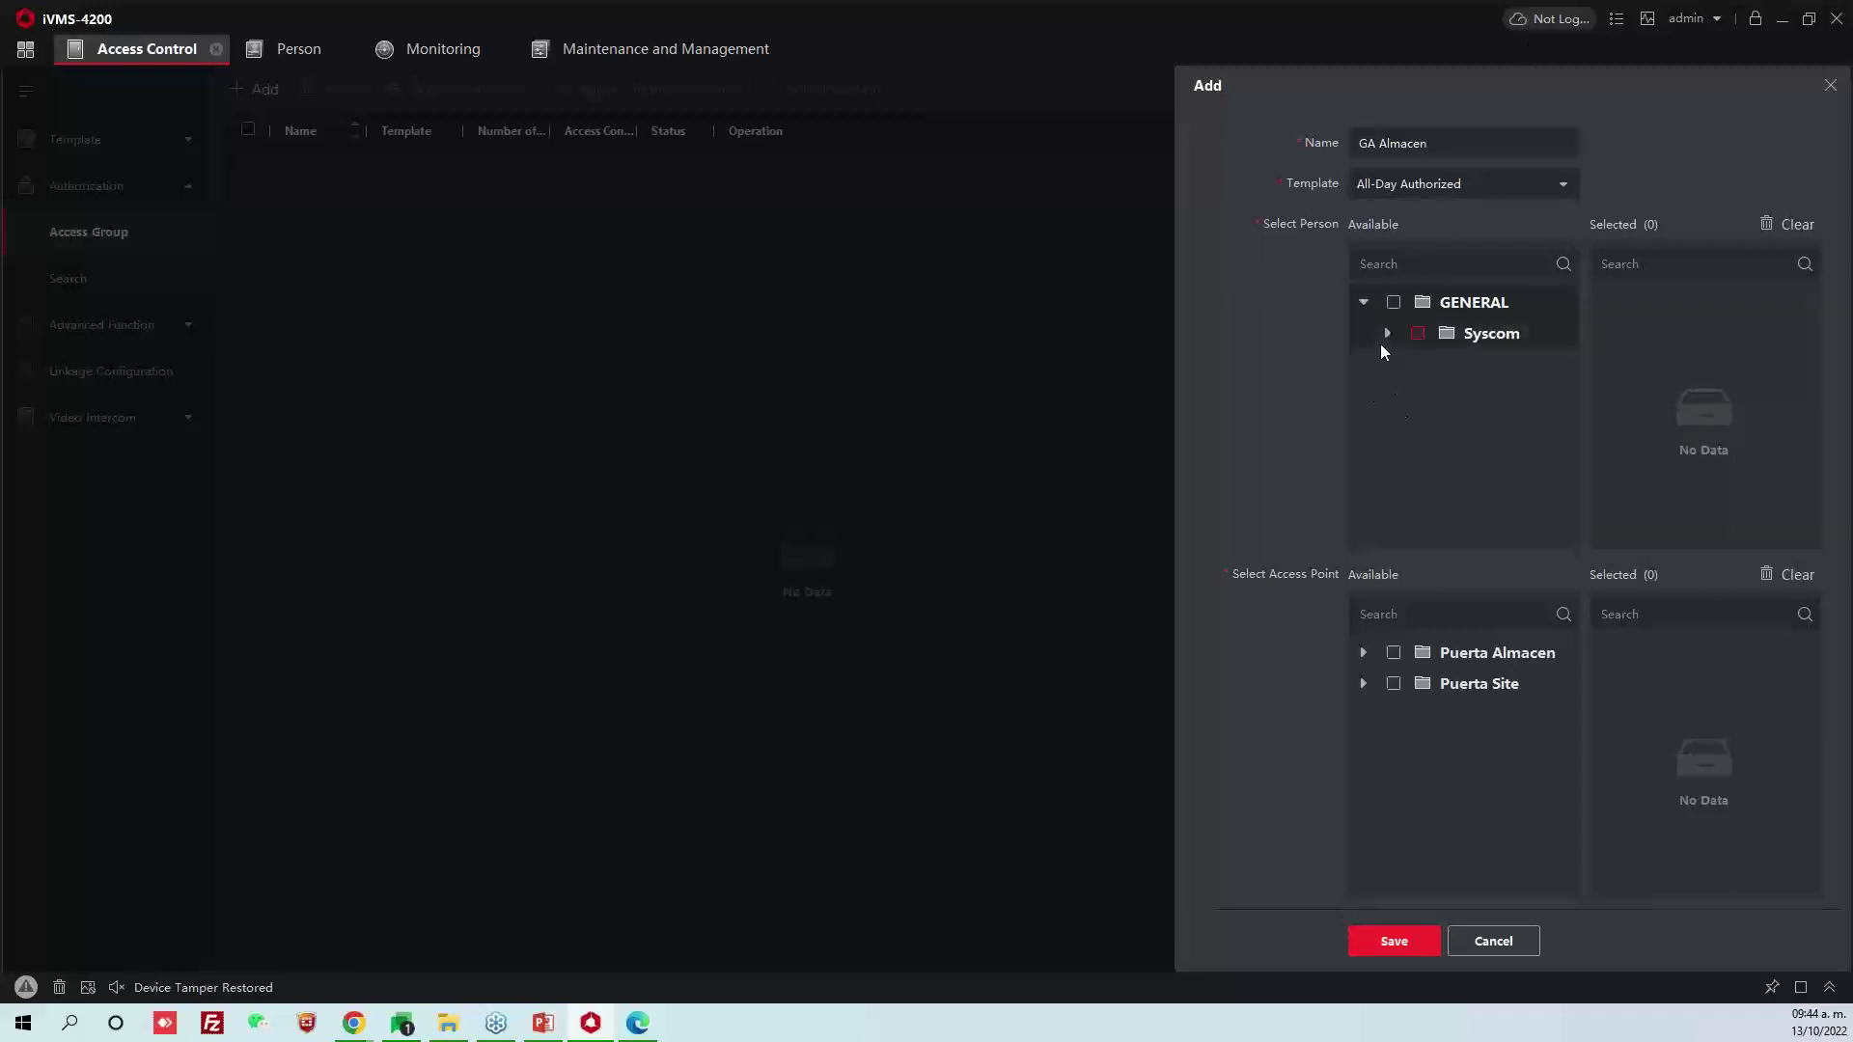
{"action": "left_click", "coordinate": [1385, 332]}
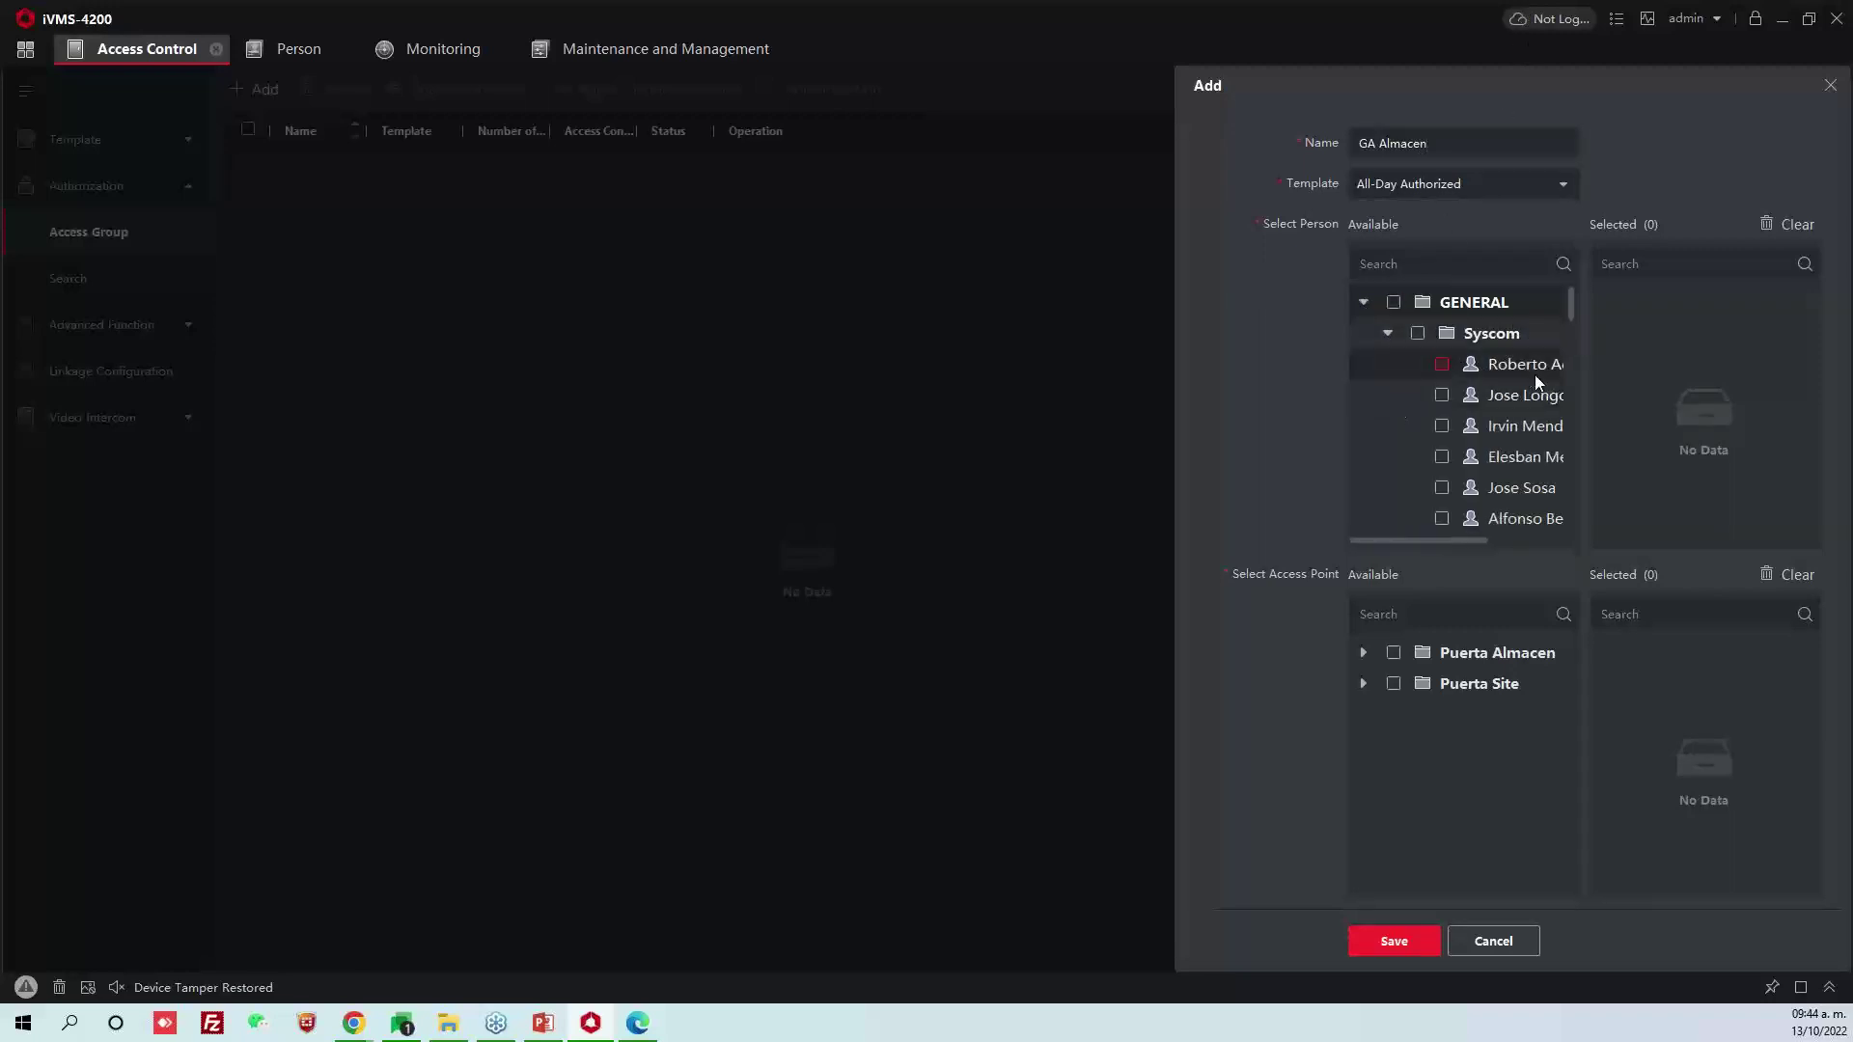
{"action": "triple_click", "coordinate": [1413, 145]}
{"action": "left_click", "coordinate": [1433, 145]}
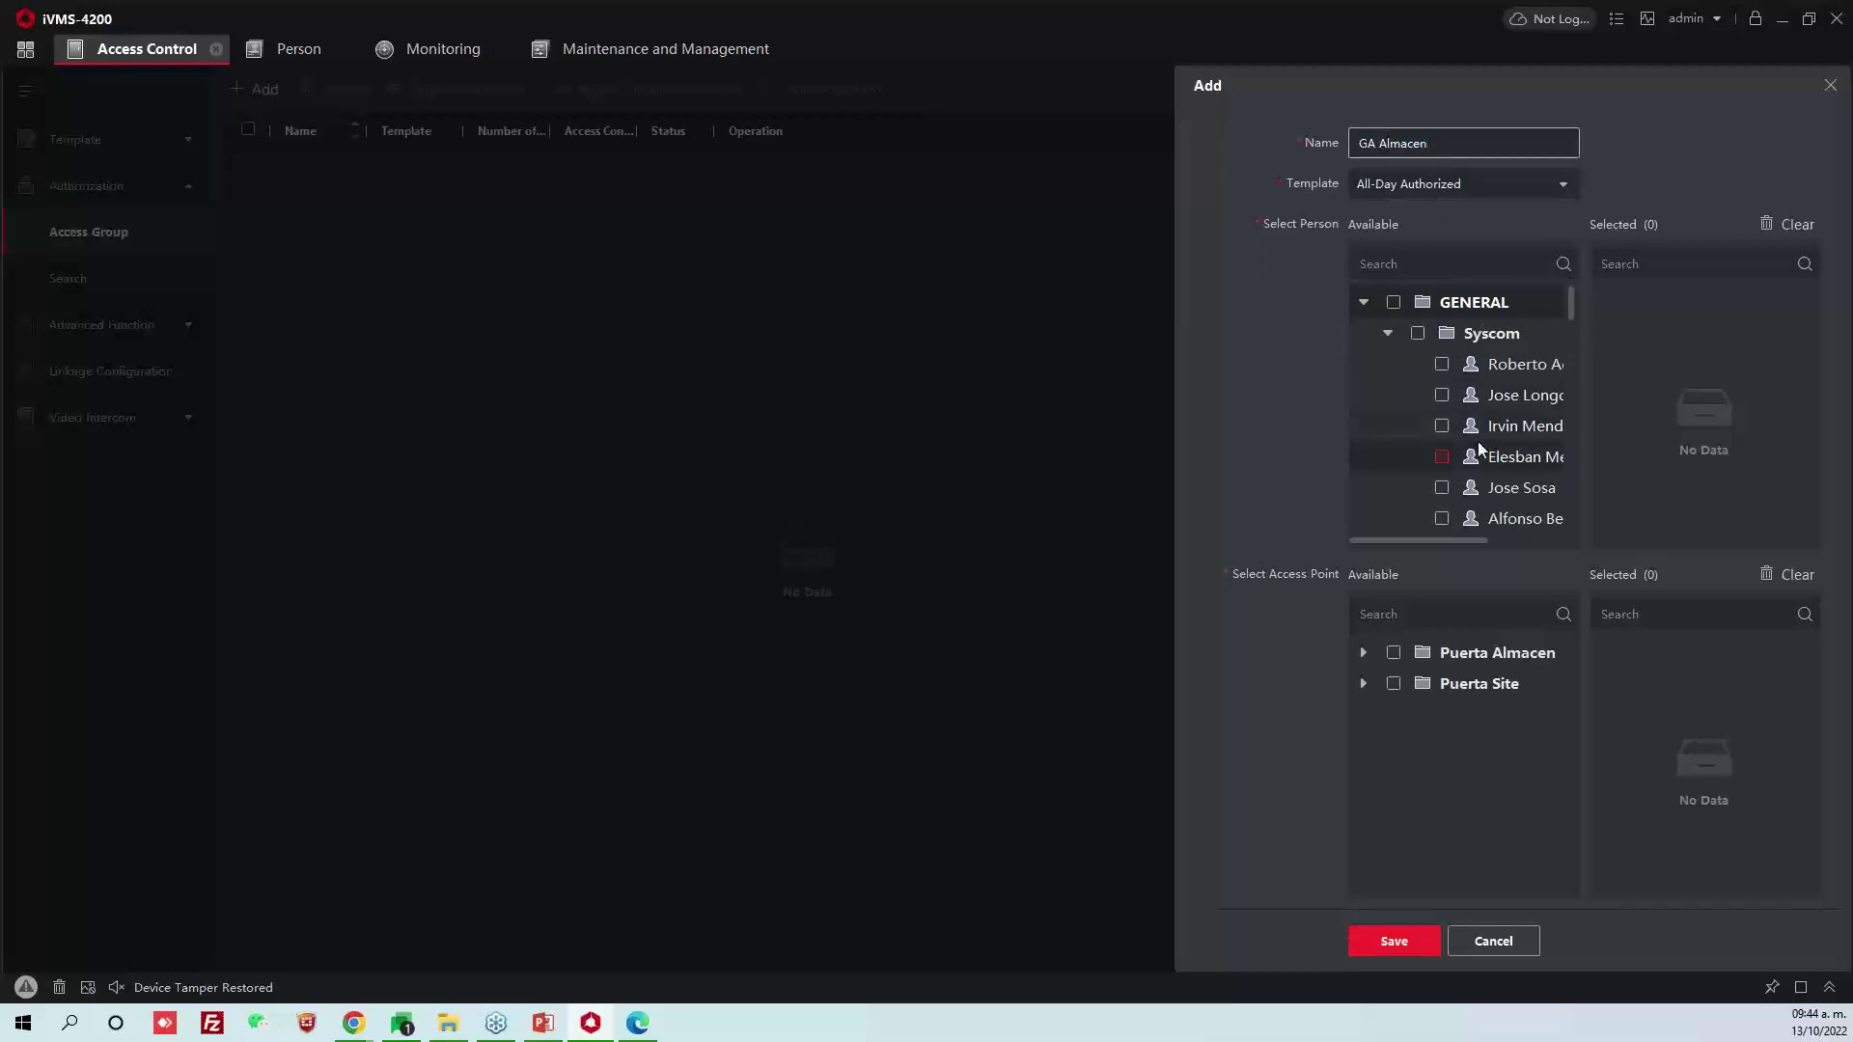
Add six Syscom people and the Puerta Almacen door to GA Almacen, then save it
{"action": "left_click", "coordinate": [1442, 364]}
{"action": "left_click", "coordinate": [1440, 395]}
{"action": "left_click", "coordinate": [1441, 426]}
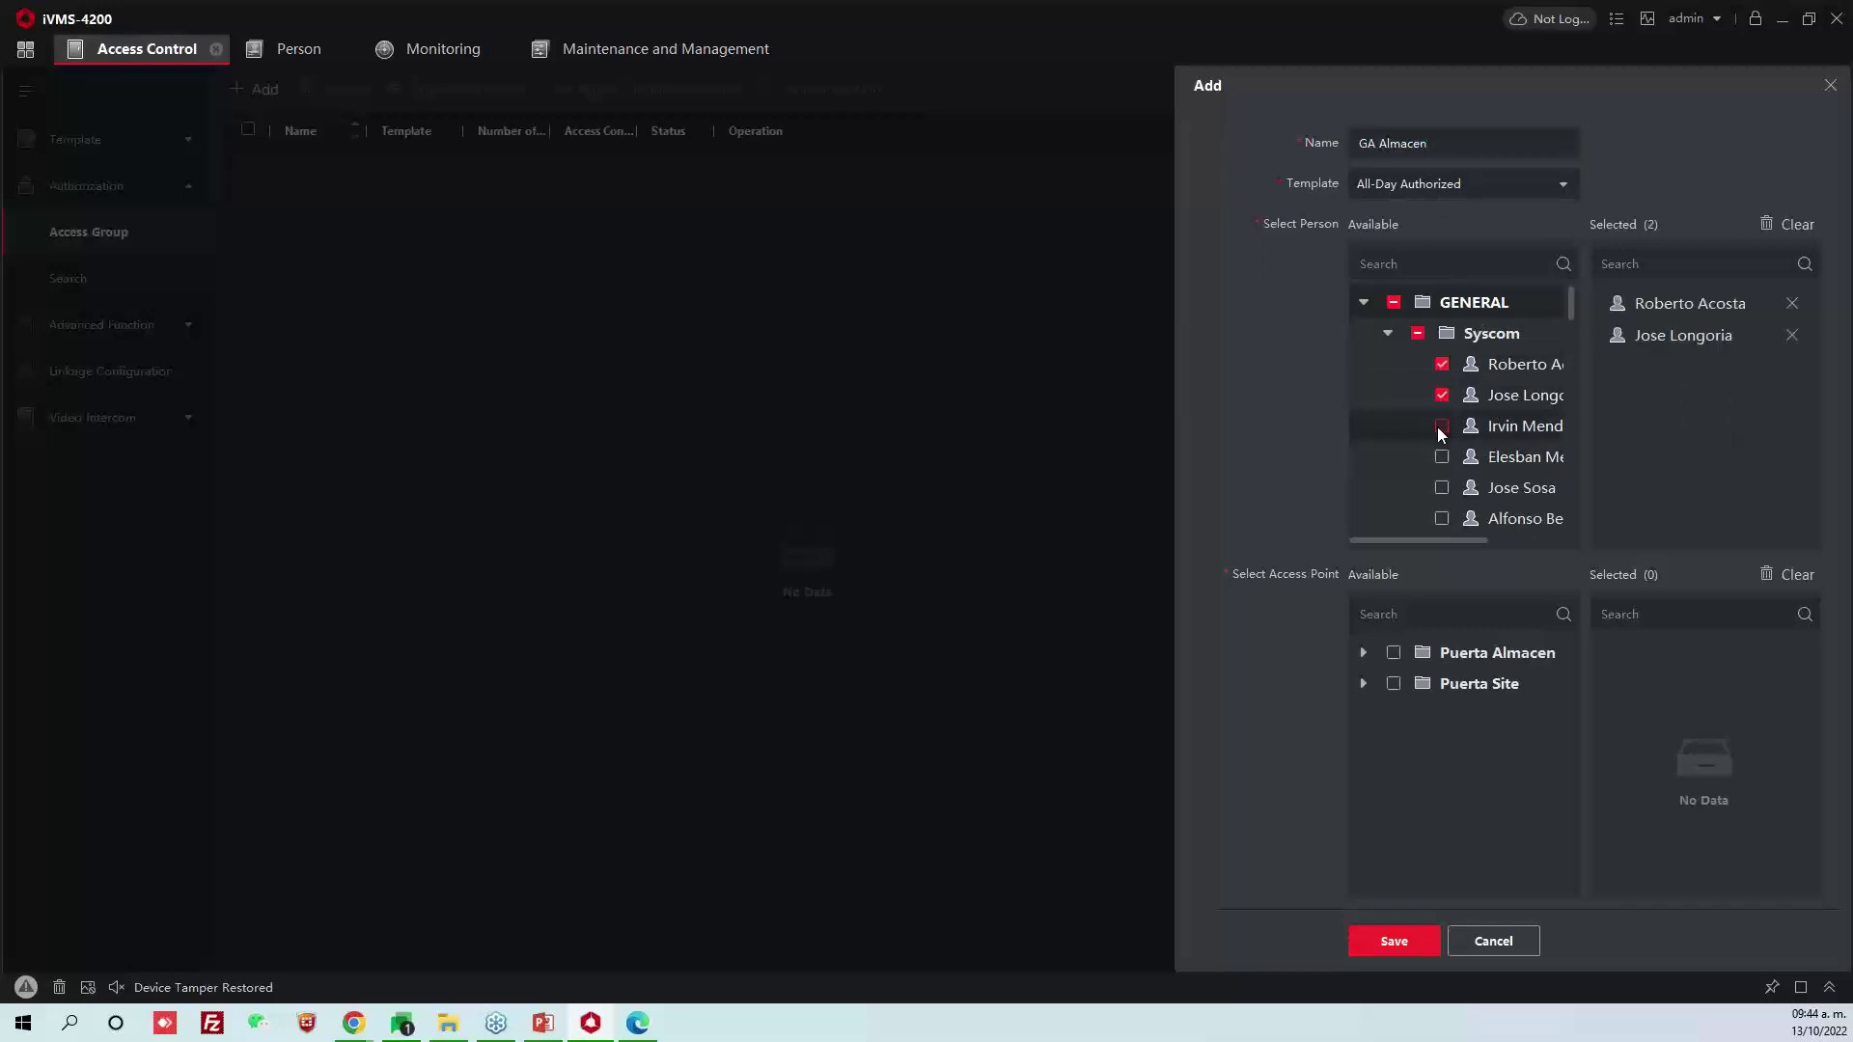
{"action": "left_click", "coordinate": [1441, 456]}
{"action": "left_click", "coordinate": [1441, 487]}
{"action": "left_click", "coordinate": [1441, 518]}
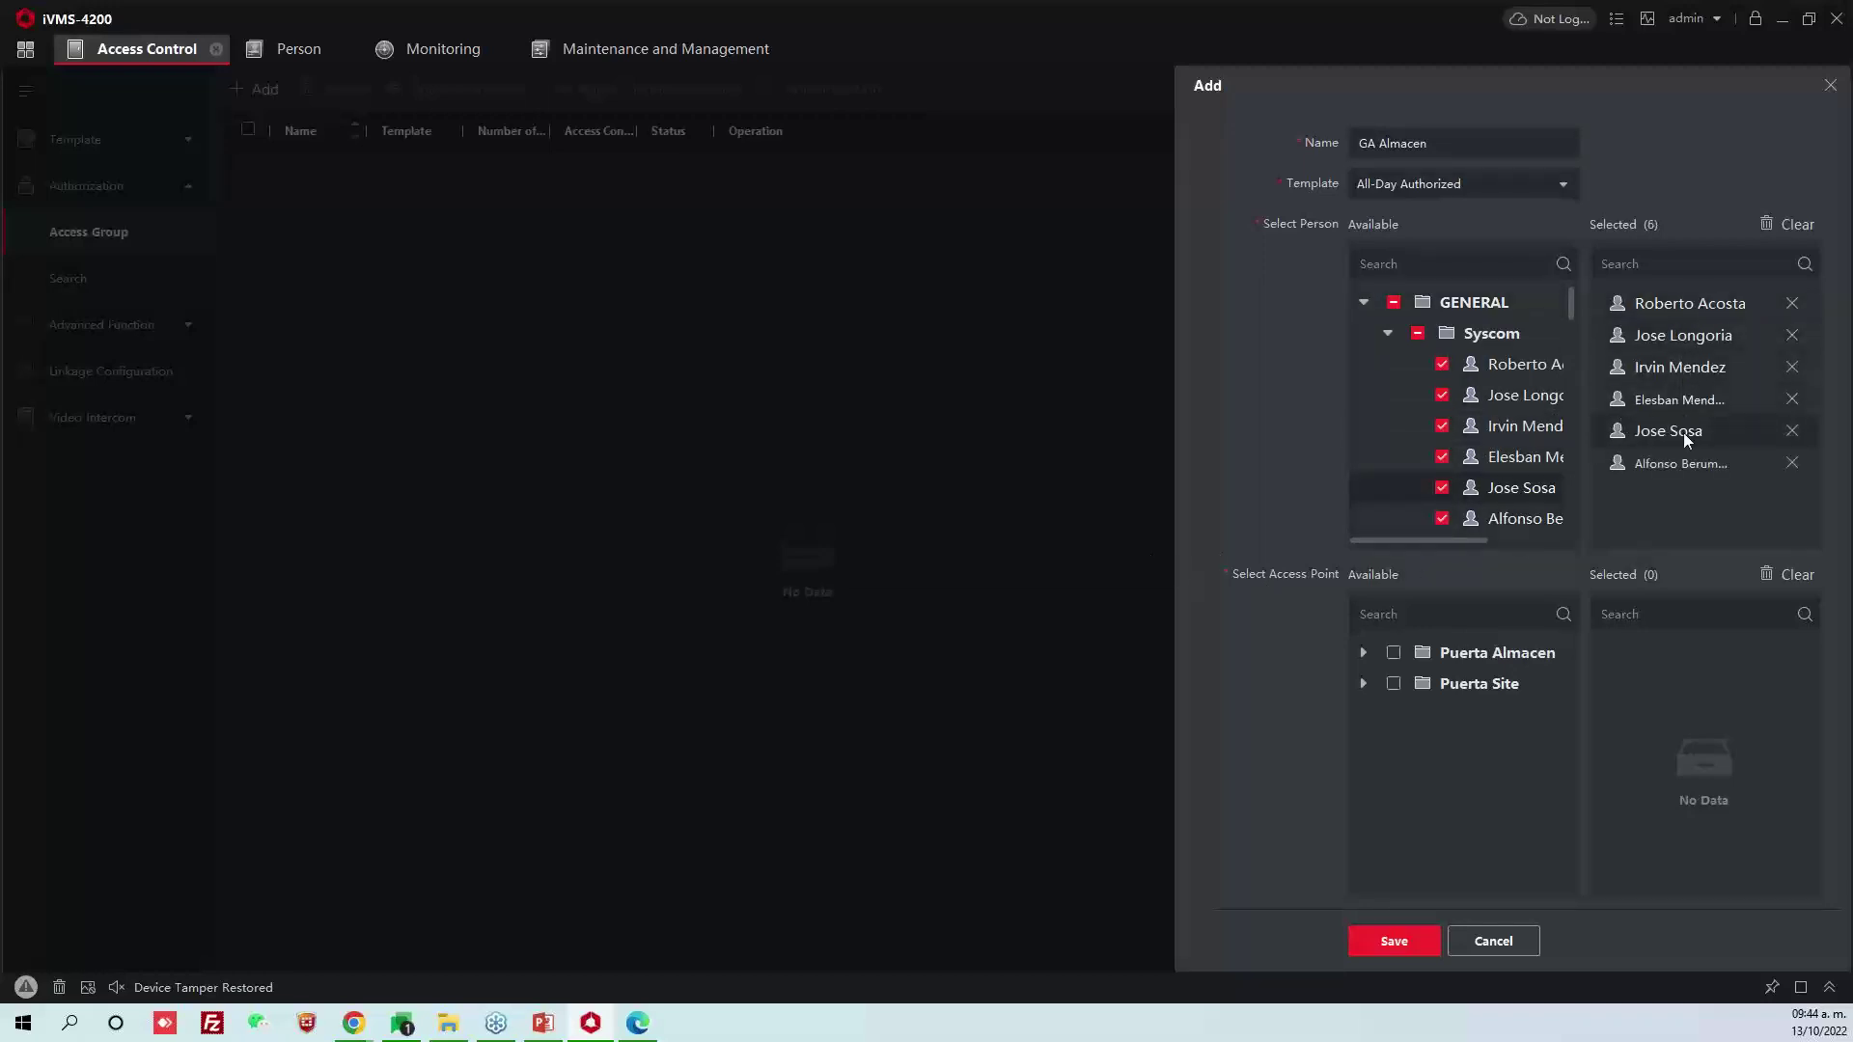
{"action": "left_click", "coordinate": [1387, 655]}
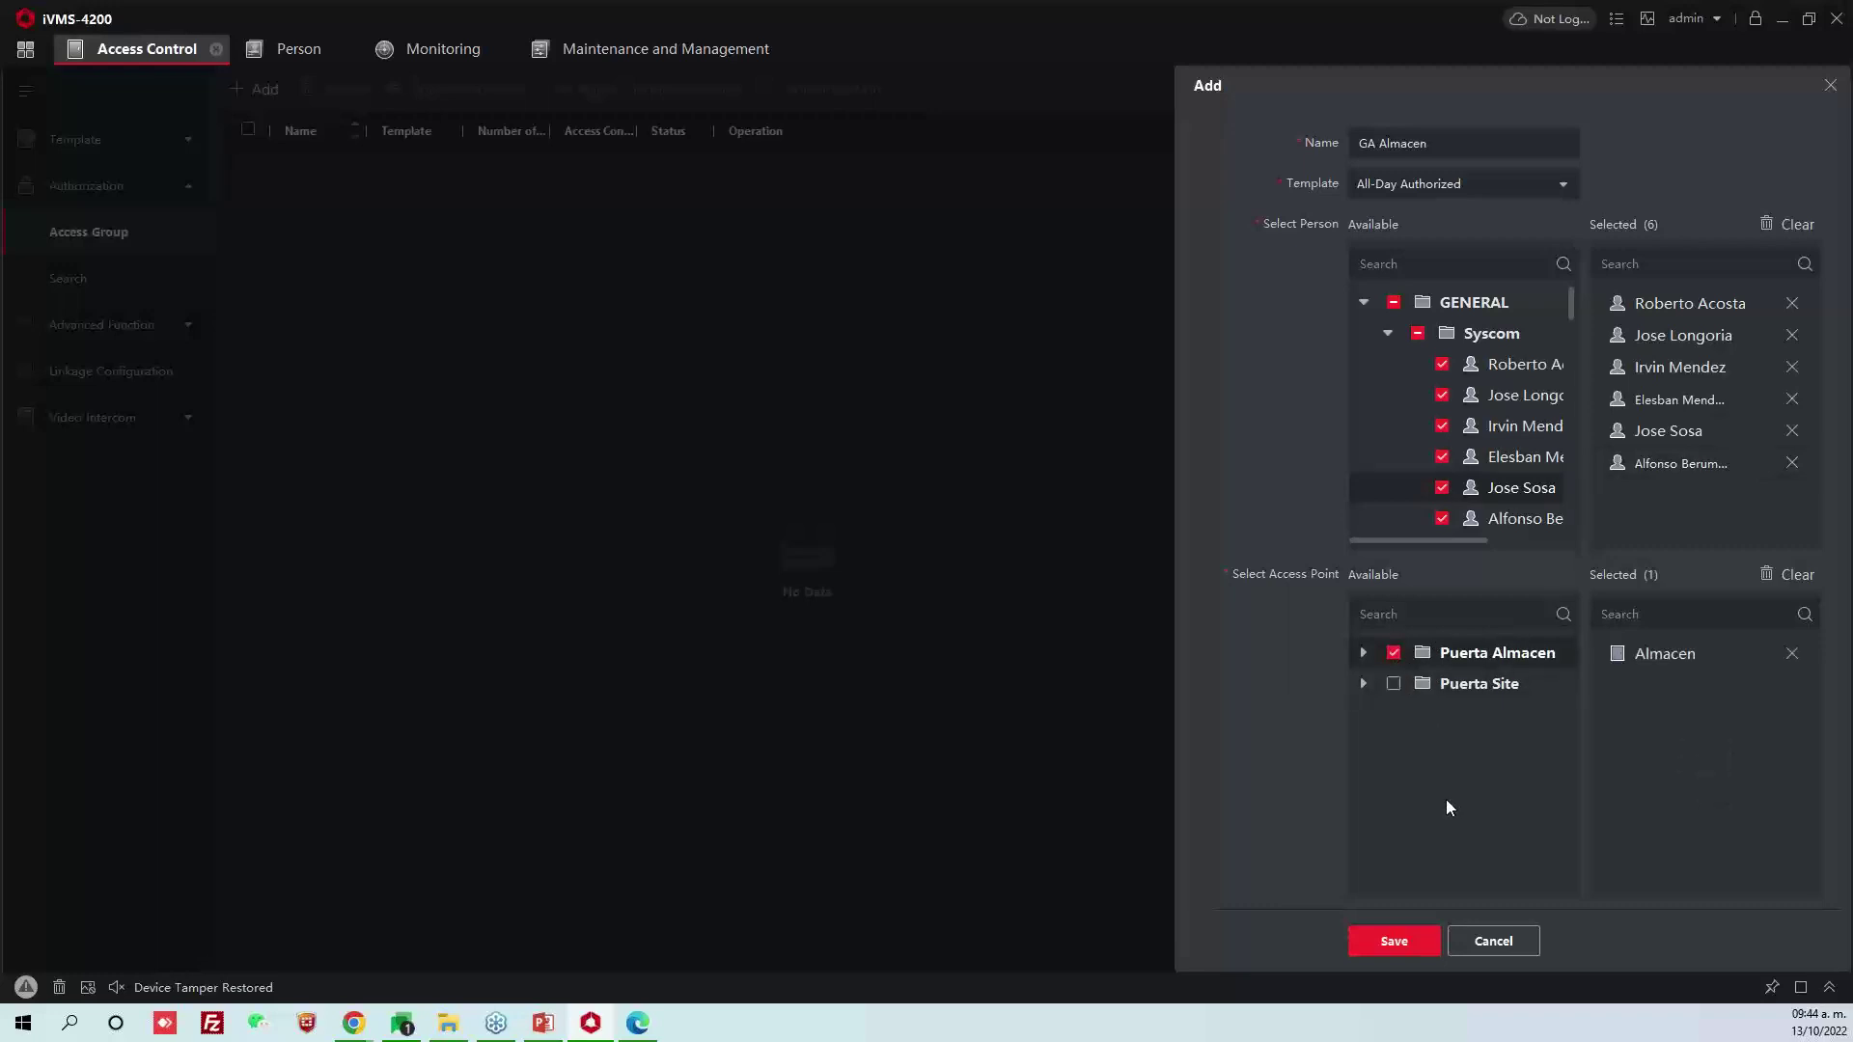
{"action": "left_click", "coordinate": [1395, 941]}
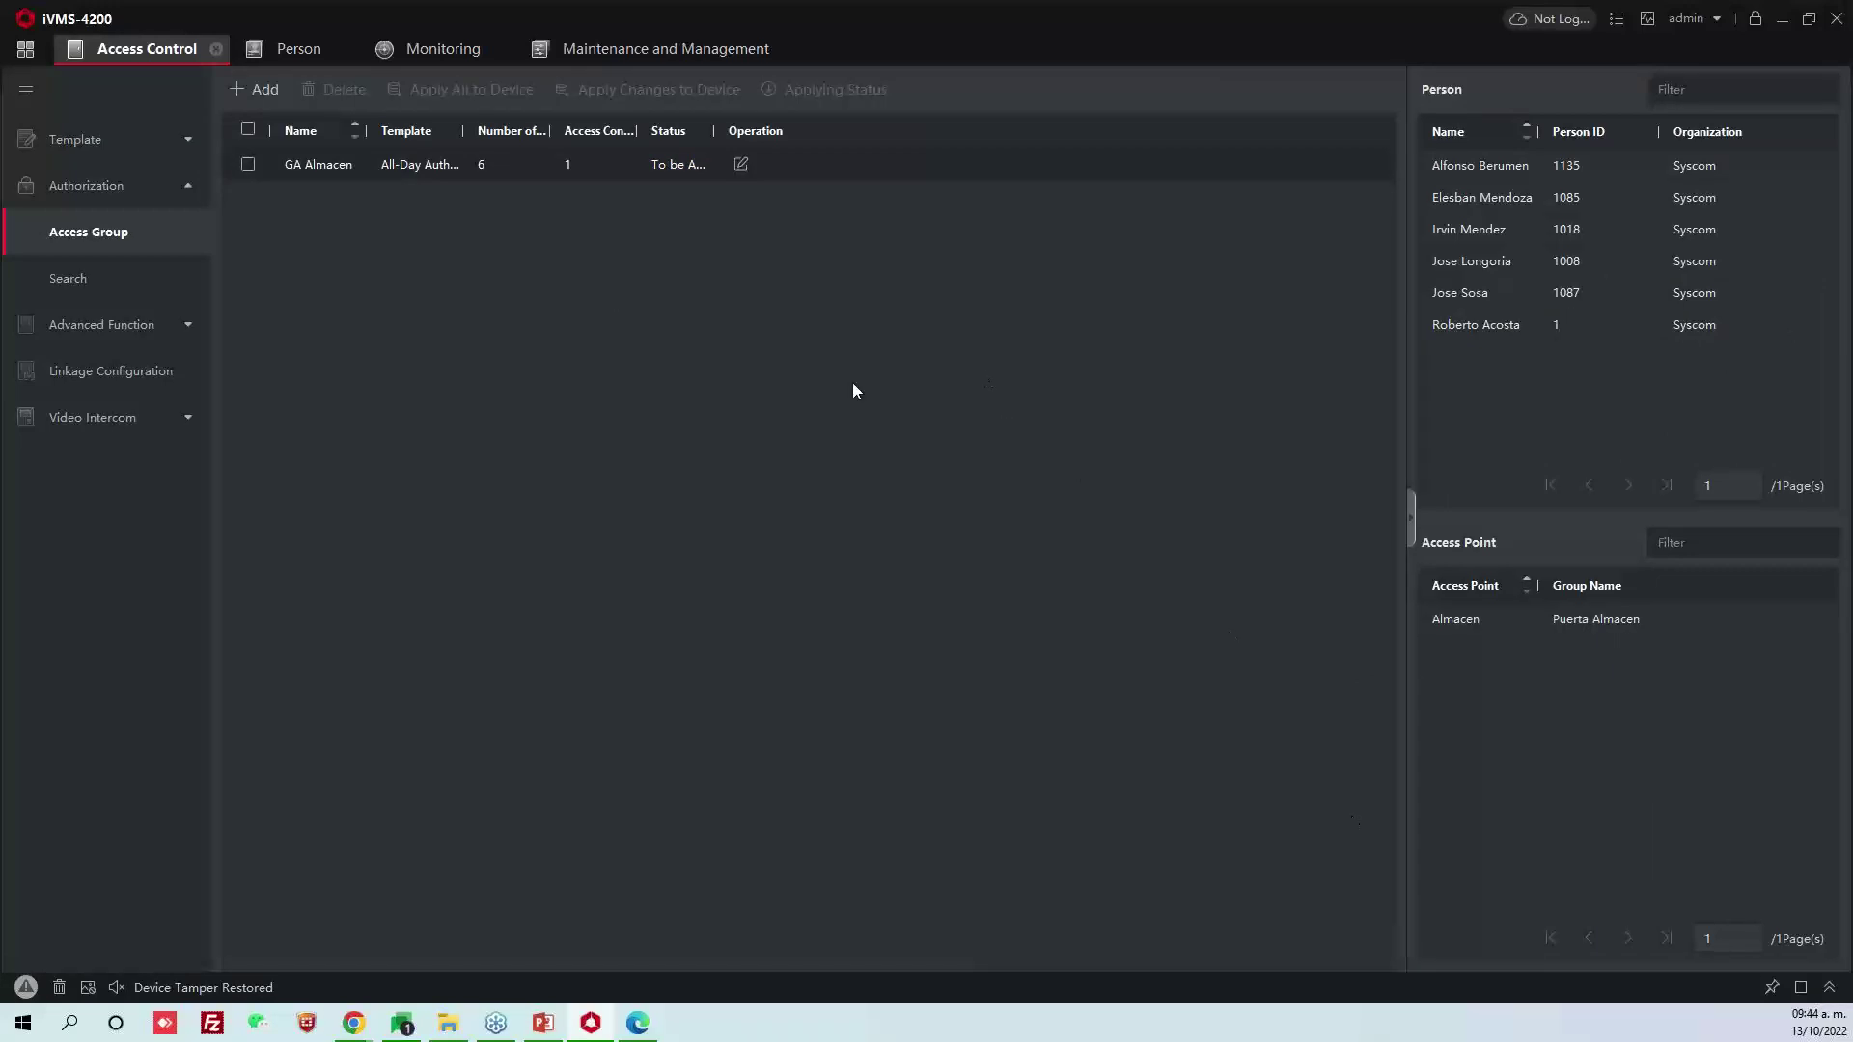
Start the GA Site access group with all Syscom people, then untick the first five
{"action": "left_click", "coordinate": [274, 90]}
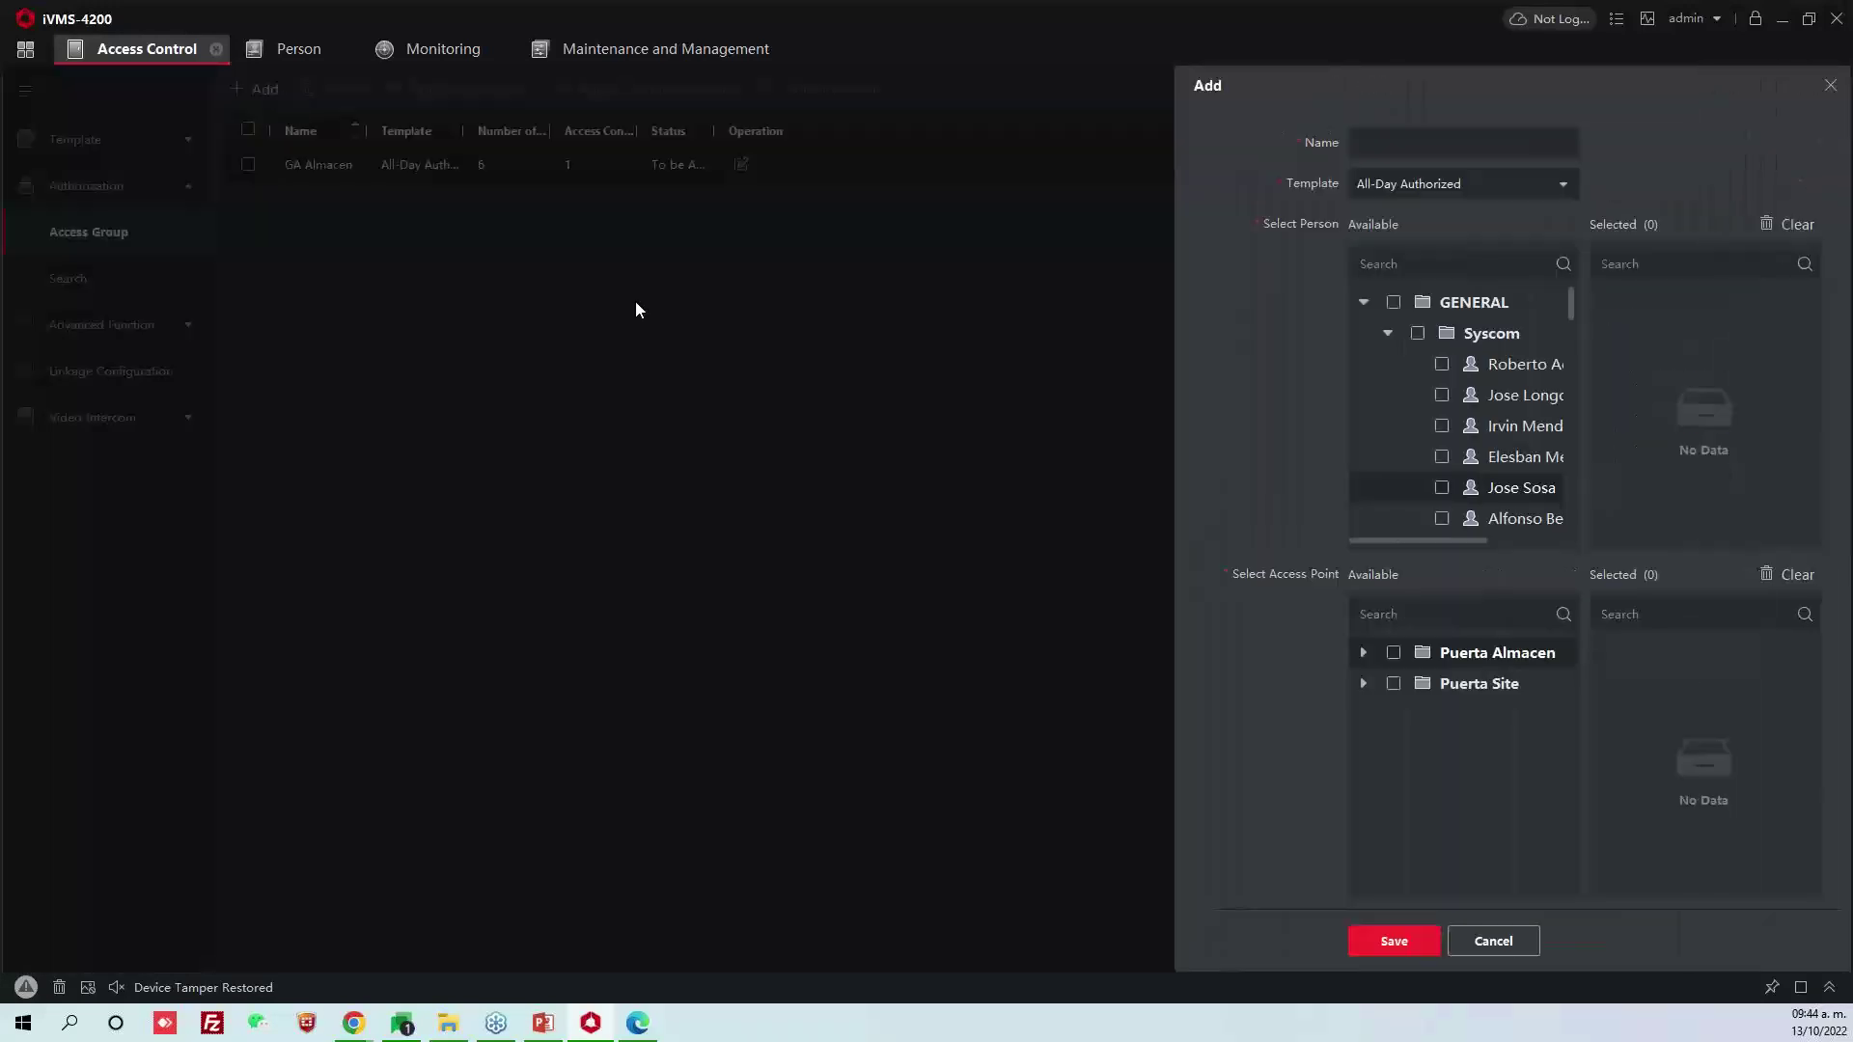
{"action": "left_click", "coordinate": [1405, 135]}
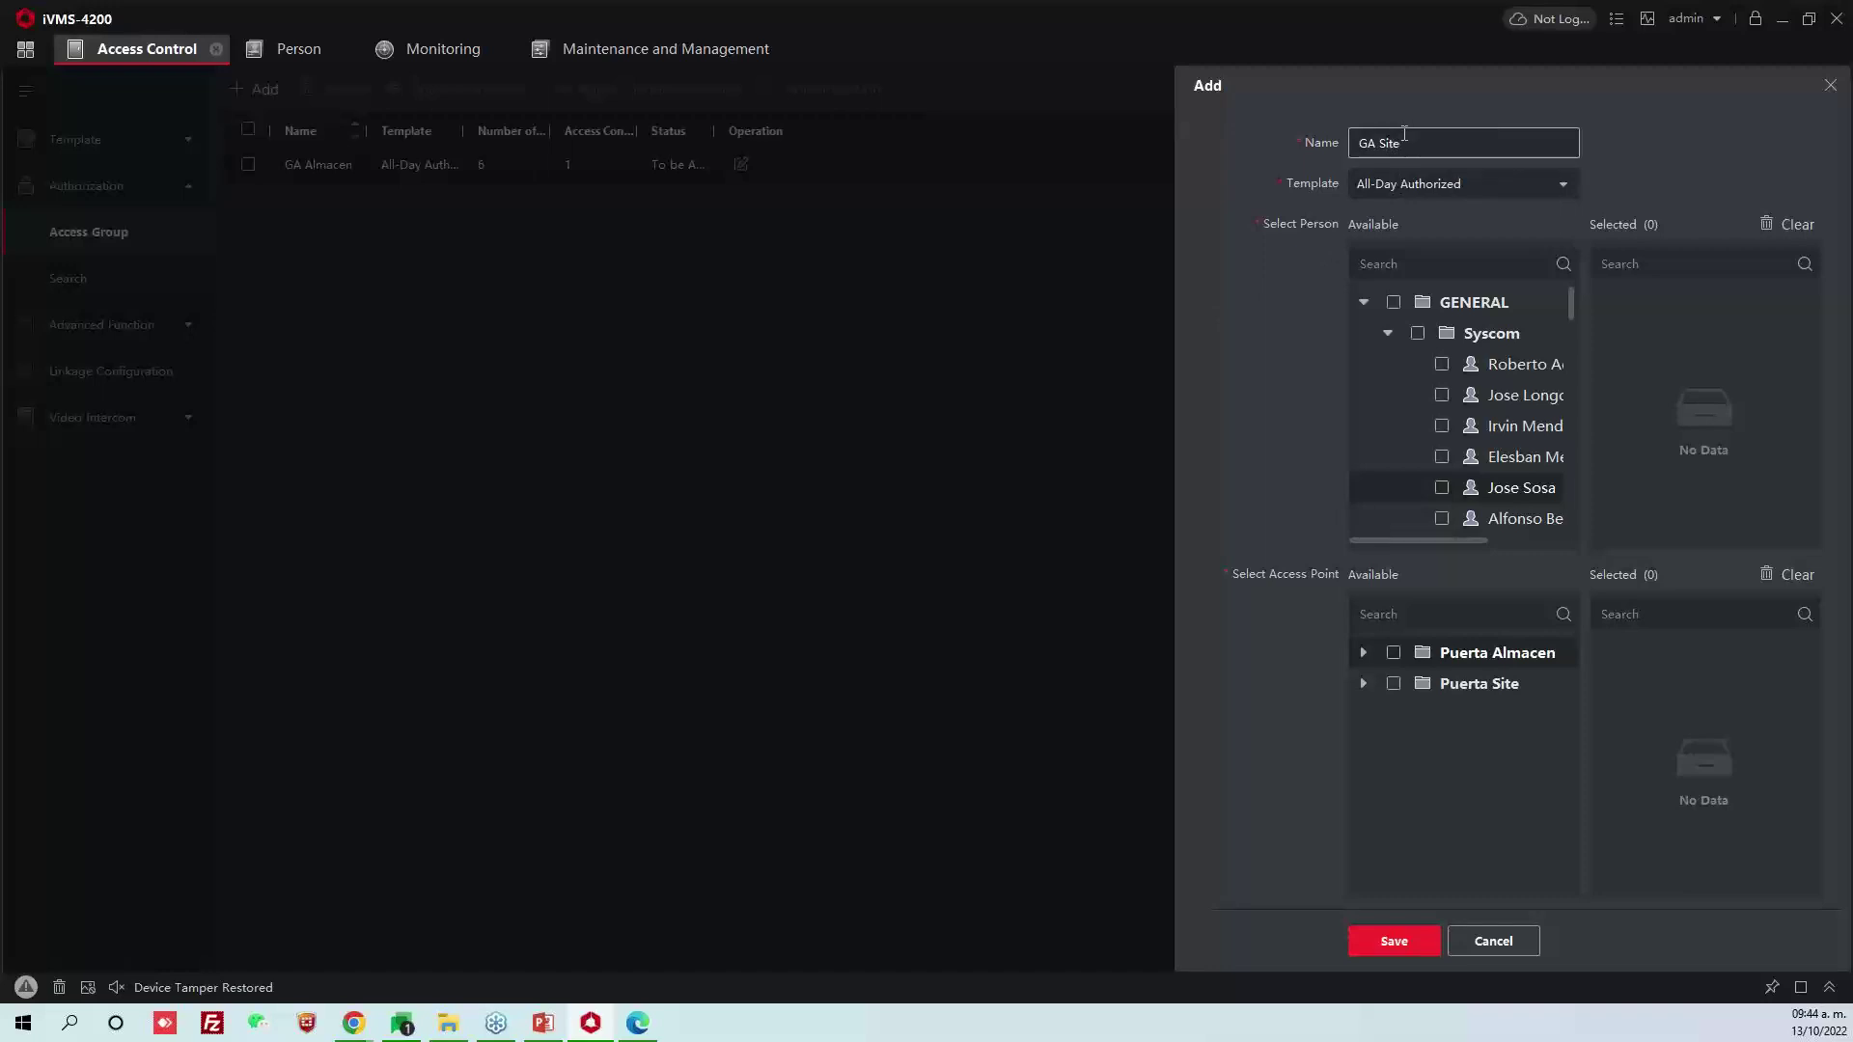
{"action": "left_click", "coordinate": [1418, 334]}
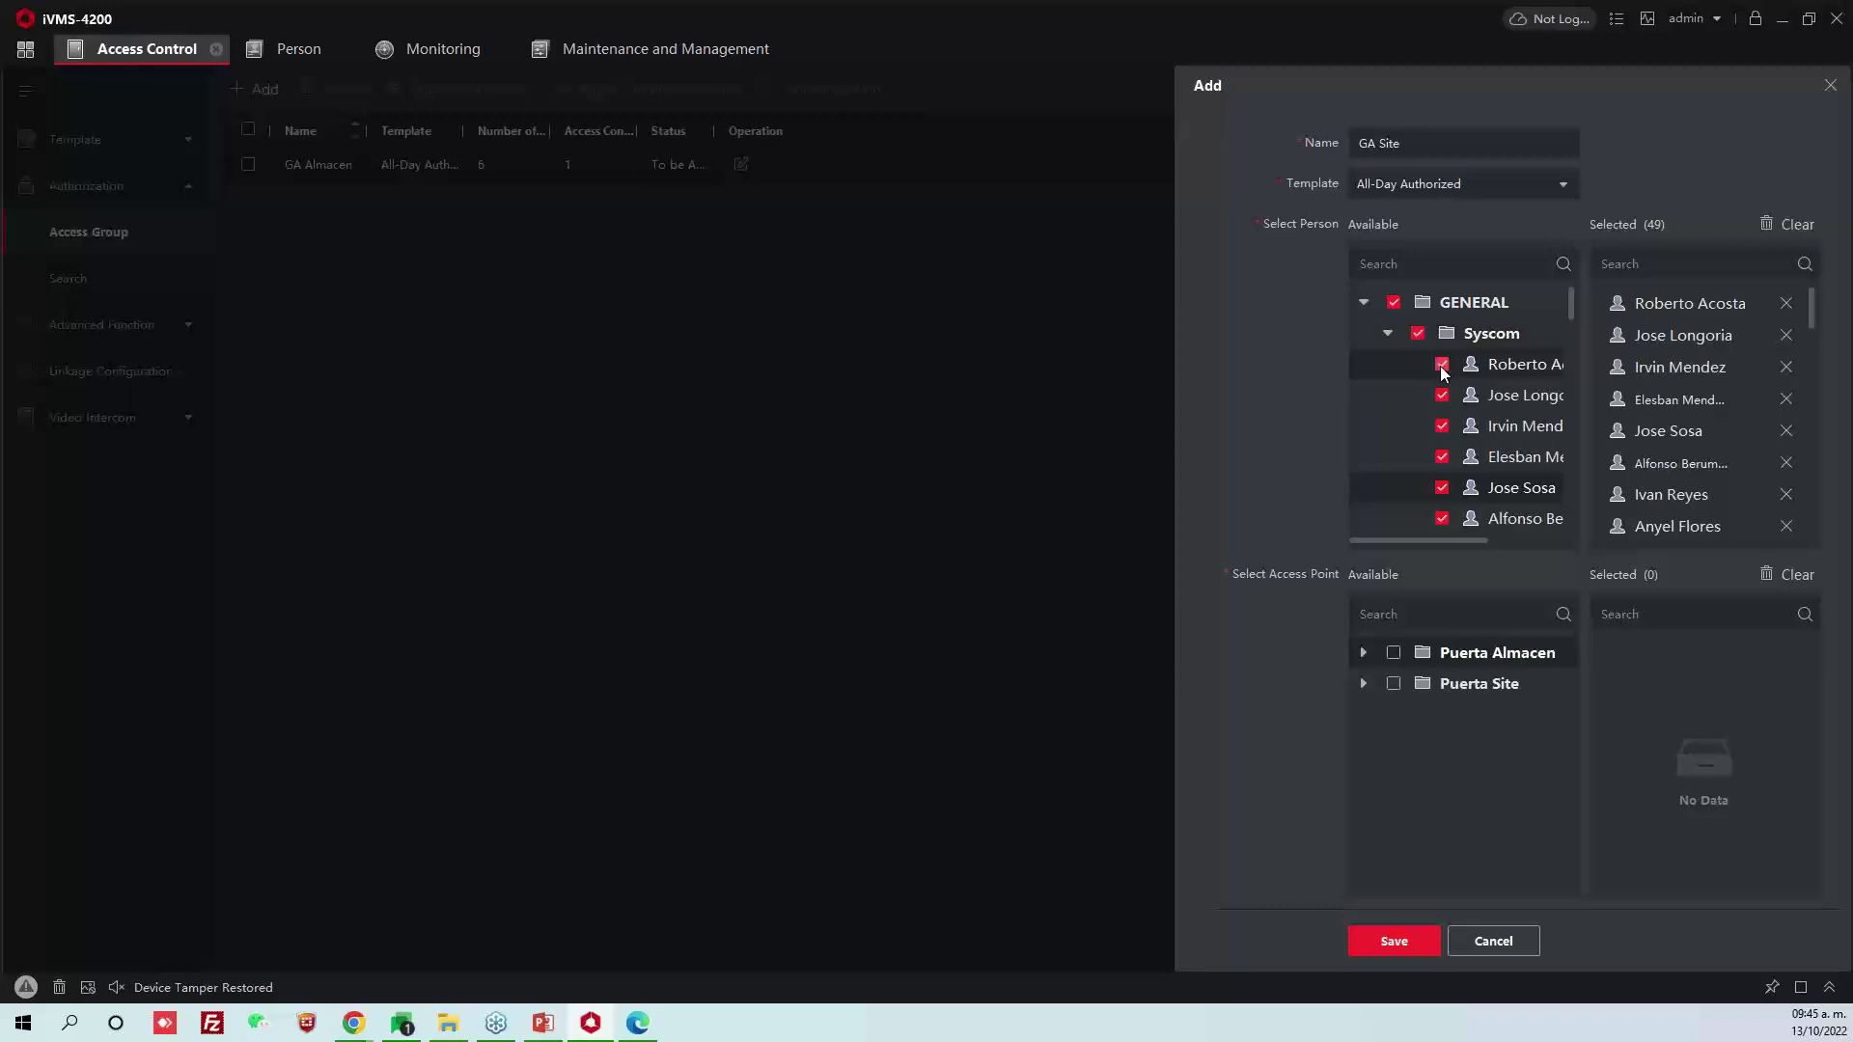
{"action": "left_click", "coordinate": [1442, 364]}
{"action": "left_click", "coordinate": [1441, 394]}
{"action": "left_click", "coordinate": [1442, 426]}
{"action": "left_click", "coordinate": [1442, 456]}
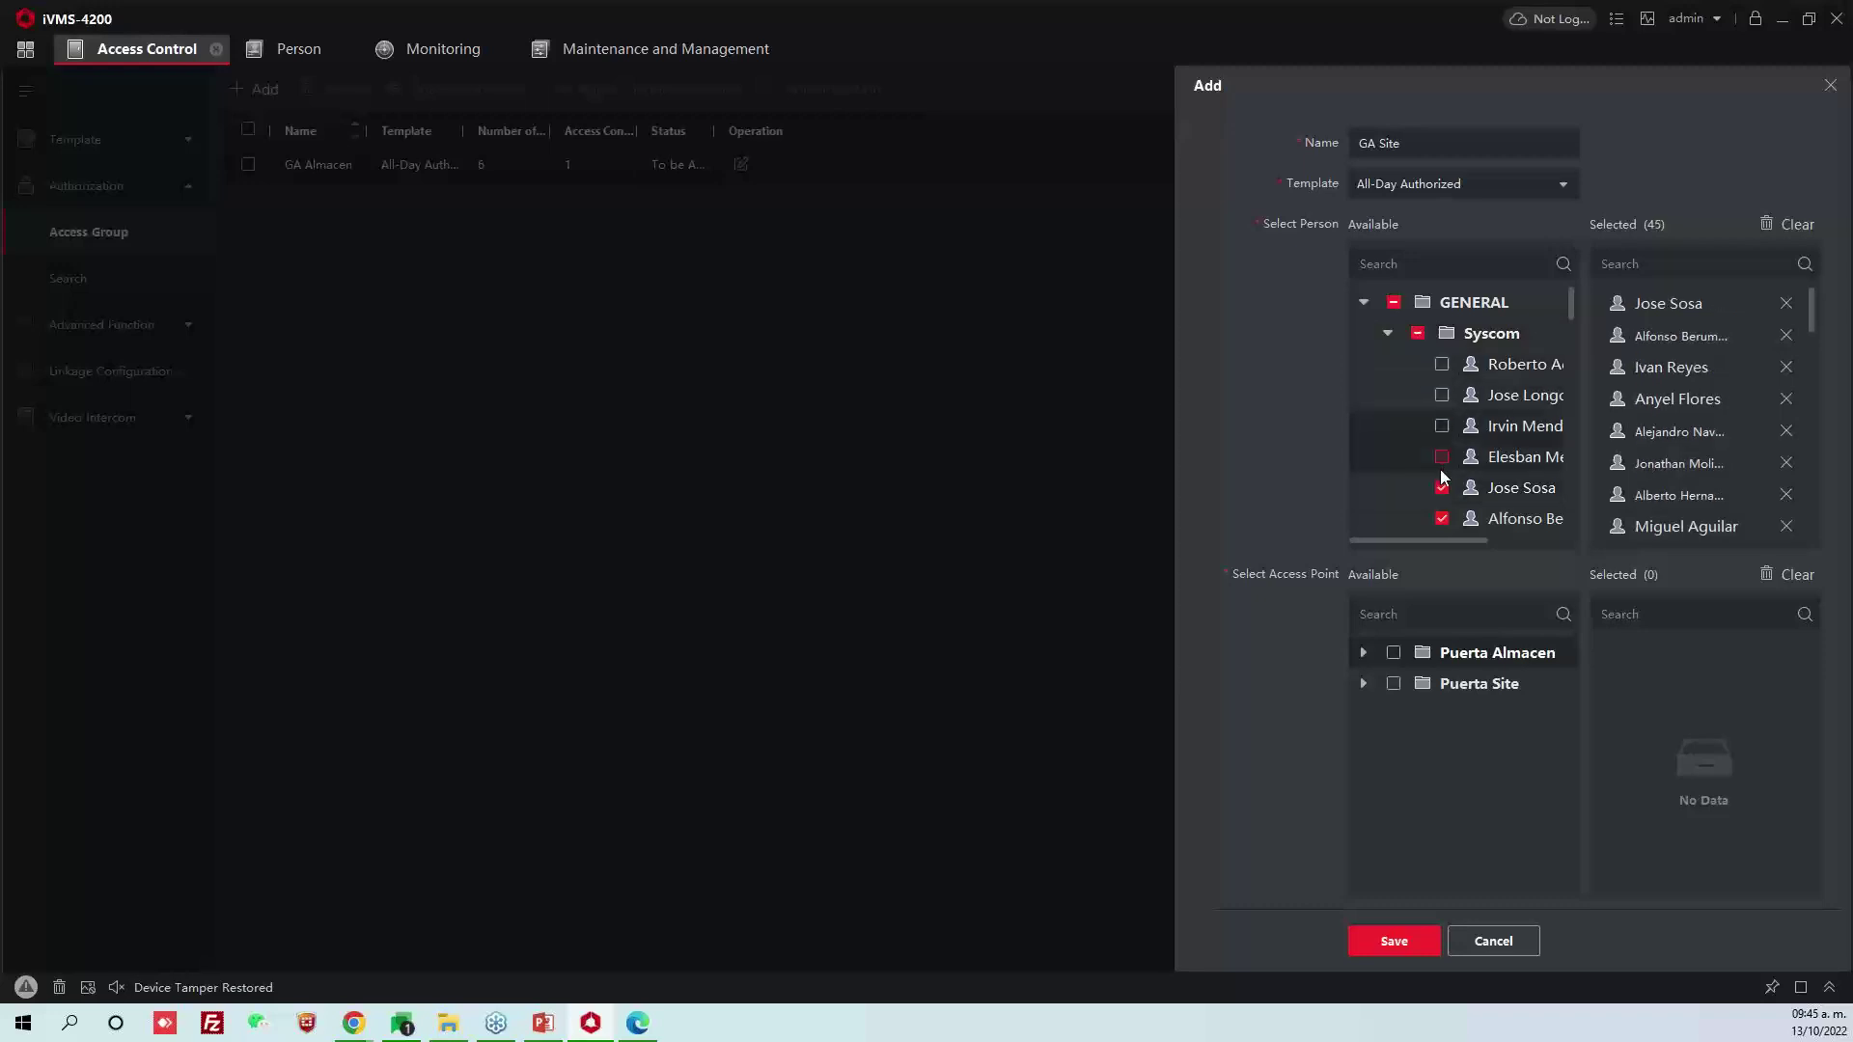
{"action": "left_click", "coordinate": [1442, 487]}
Finish unticking the Almacen people, re-ticking two that were removed by mistake
{"action": "scroll", "coordinate": [1442, 519], "scroll_direction": "down", "scroll_amount": 1}
{"action": "left_click", "coordinate": [1442, 518]}
{"action": "left_click", "coordinate": [1442, 456]}
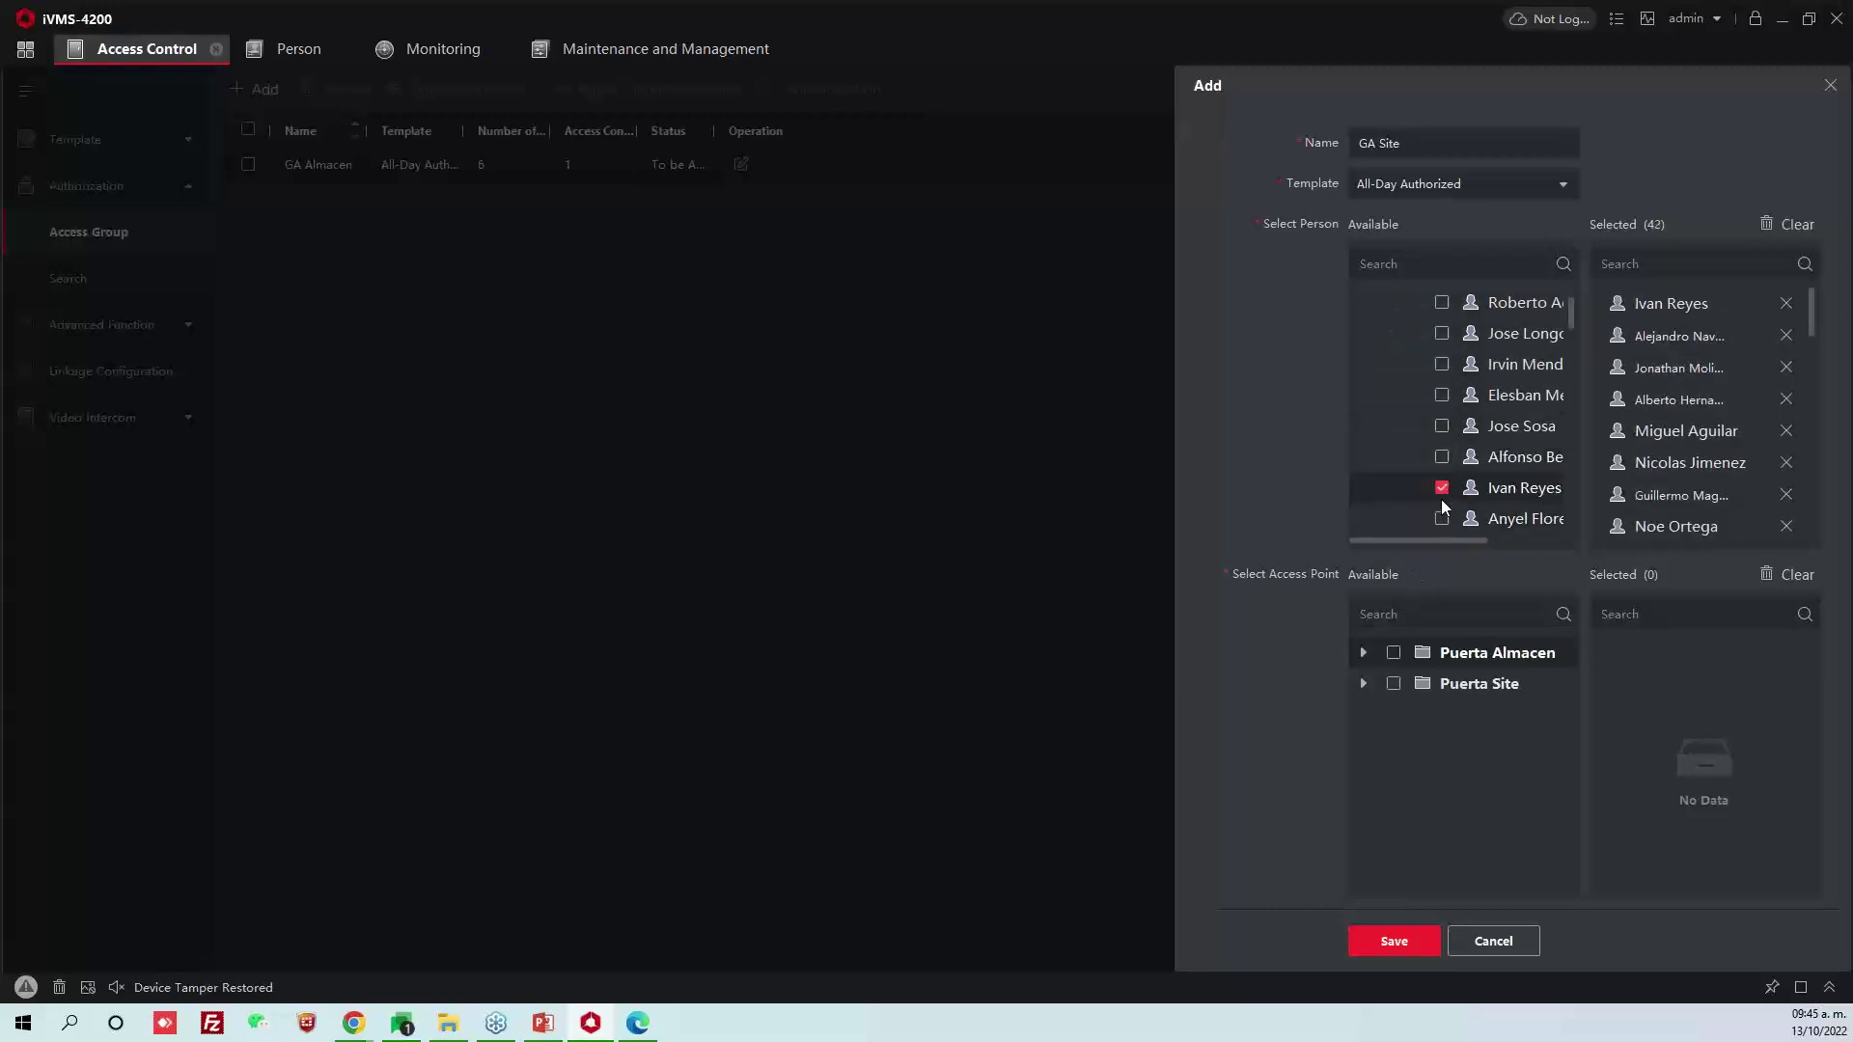
{"action": "left_click", "coordinate": [1442, 487]}
{"action": "scroll", "coordinate": [1426, 442], "scroll_direction": "down", "scroll_amount": 8}
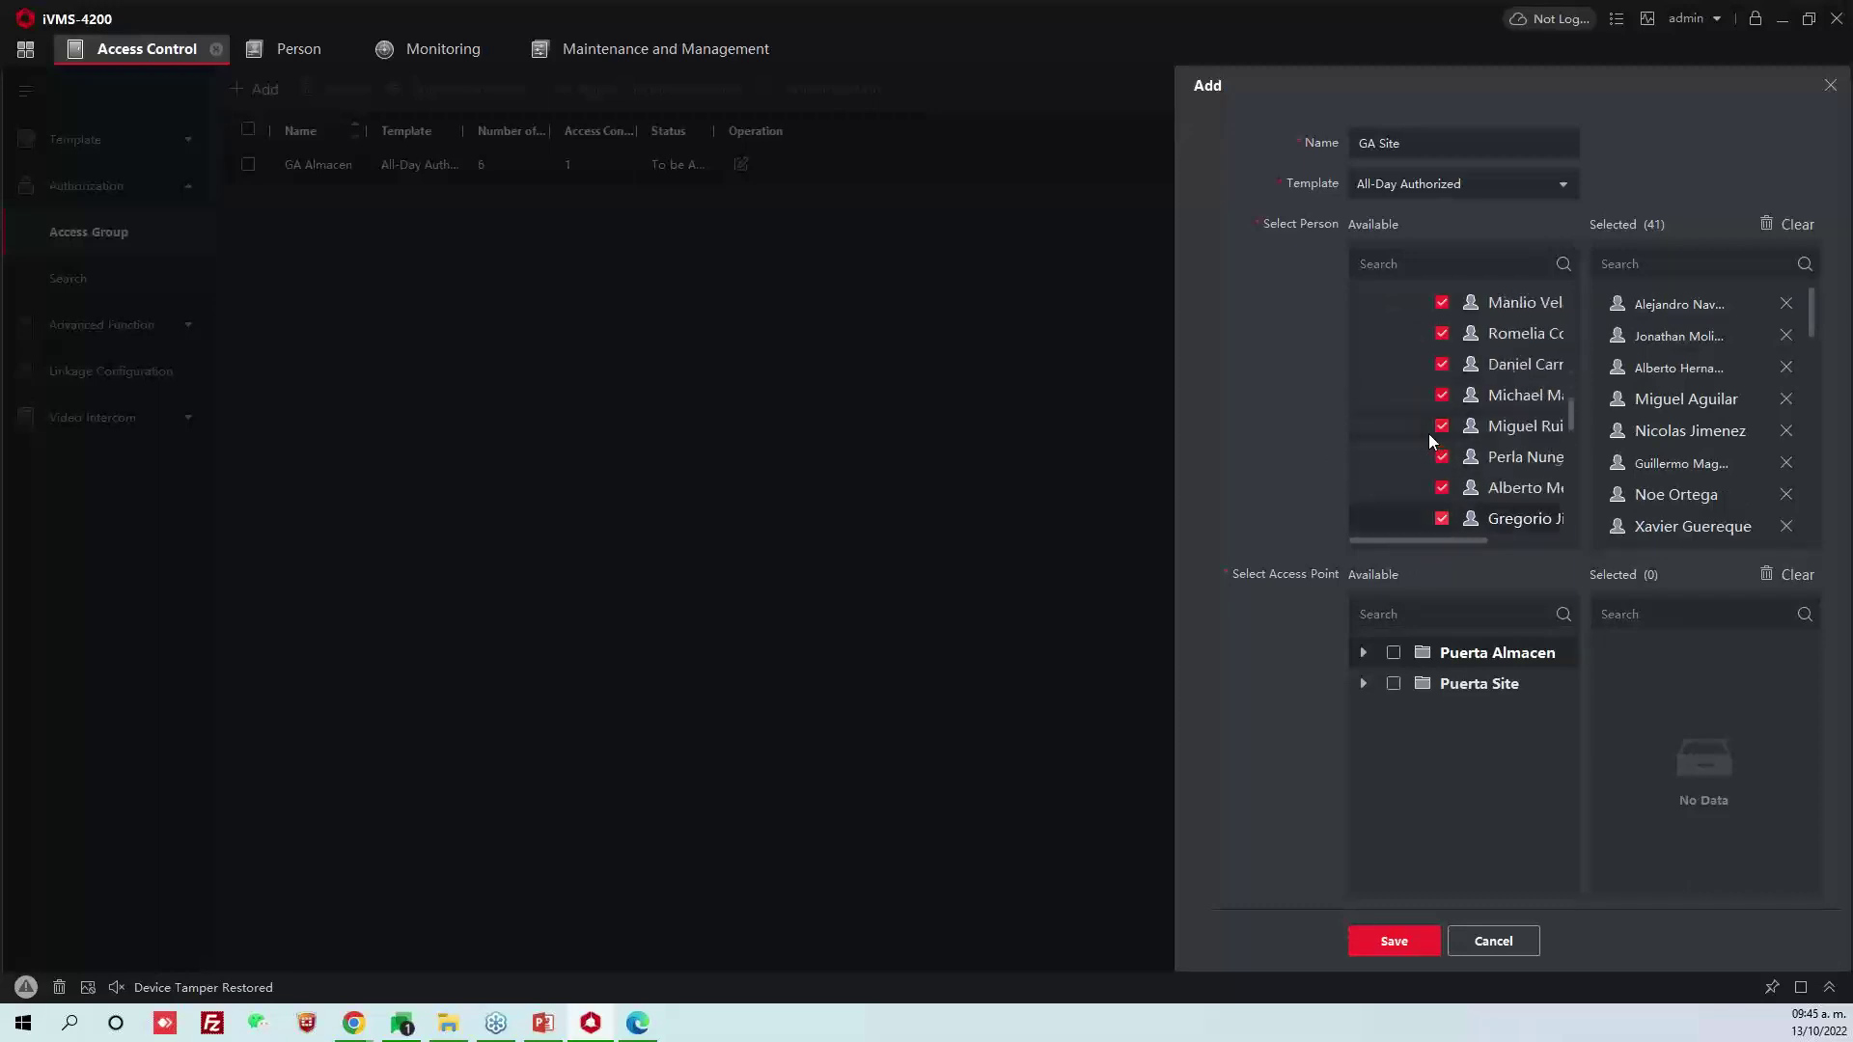
{"action": "scroll", "coordinate": [1433, 463], "scroll_direction": "up", "scroll_amount": 8}
{"action": "left_click", "coordinate": [1442, 519]}
{"action": "left_click", "coordinate": [1441, 487]}
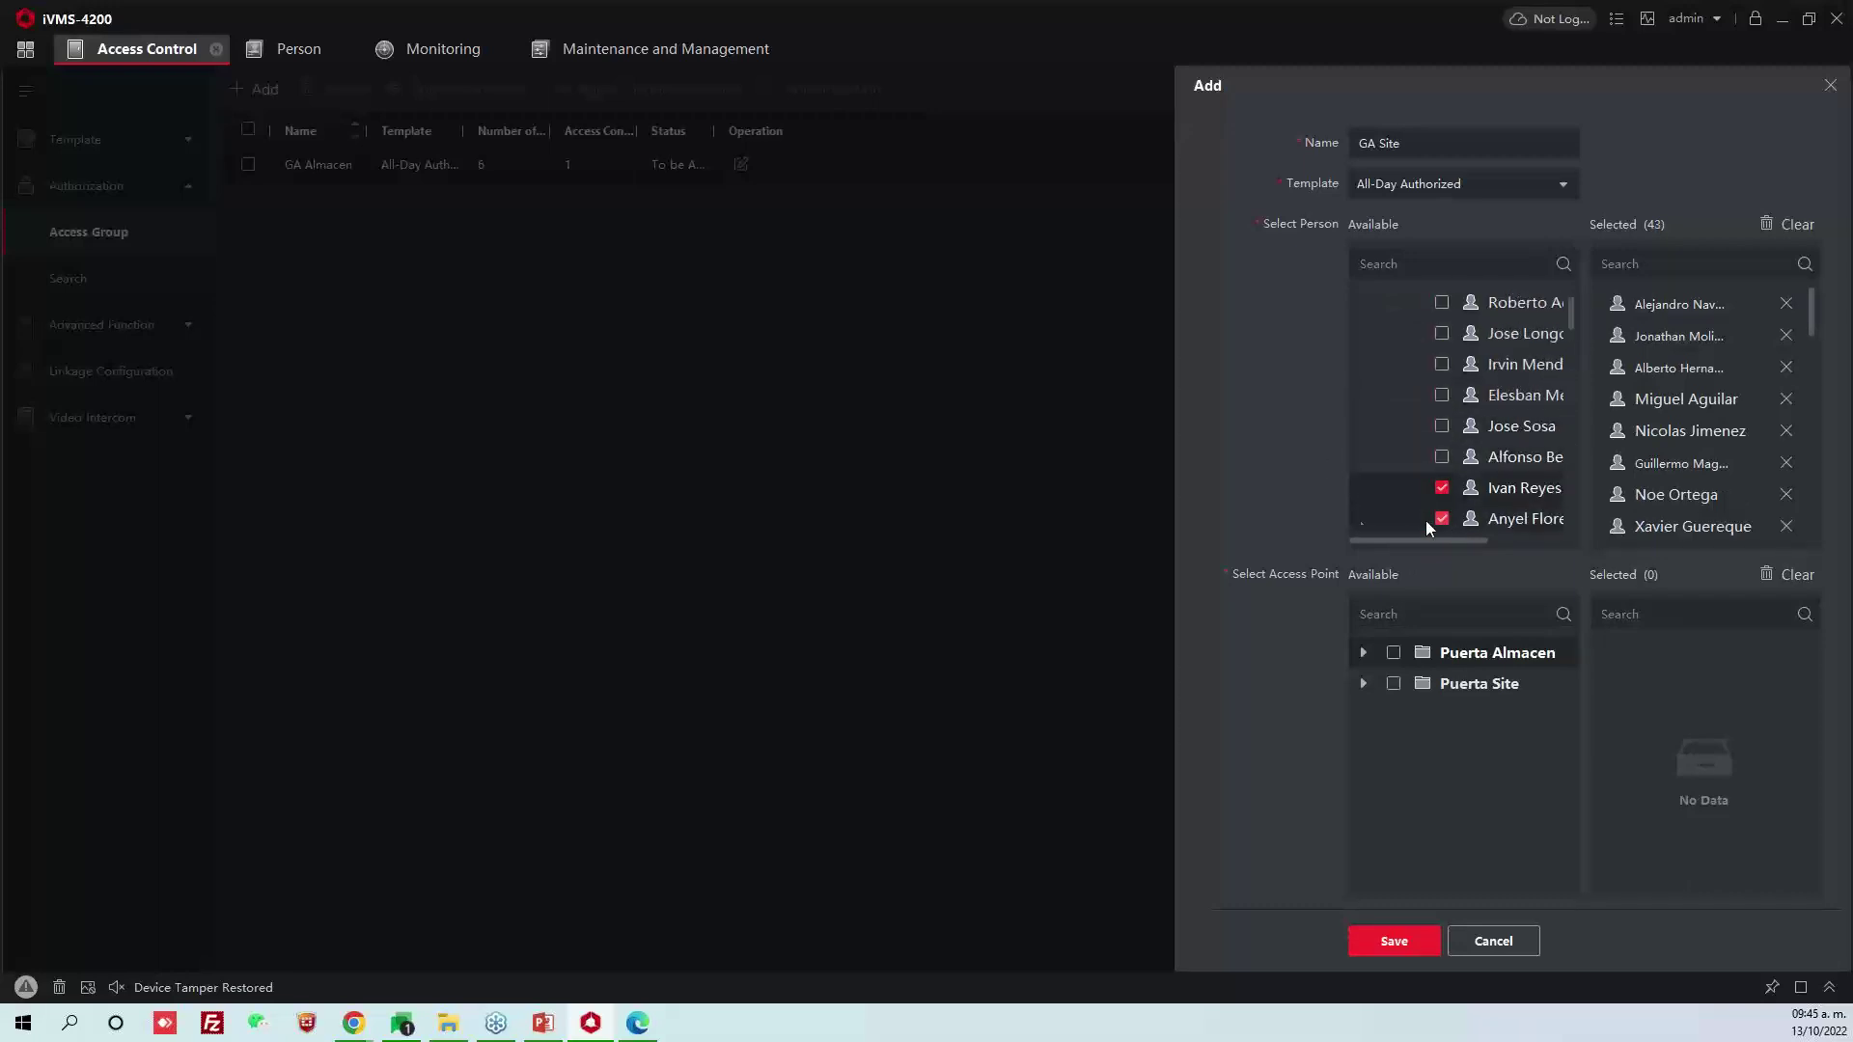
{"action": "scroll", "coordinate": [1502, 430], "scroll_direction": "up", "scroll_amount": 2}
{"action": "scroll", "coordinate": [1484, 371], "scroll_direction": "down", "scroll_amount": 2}
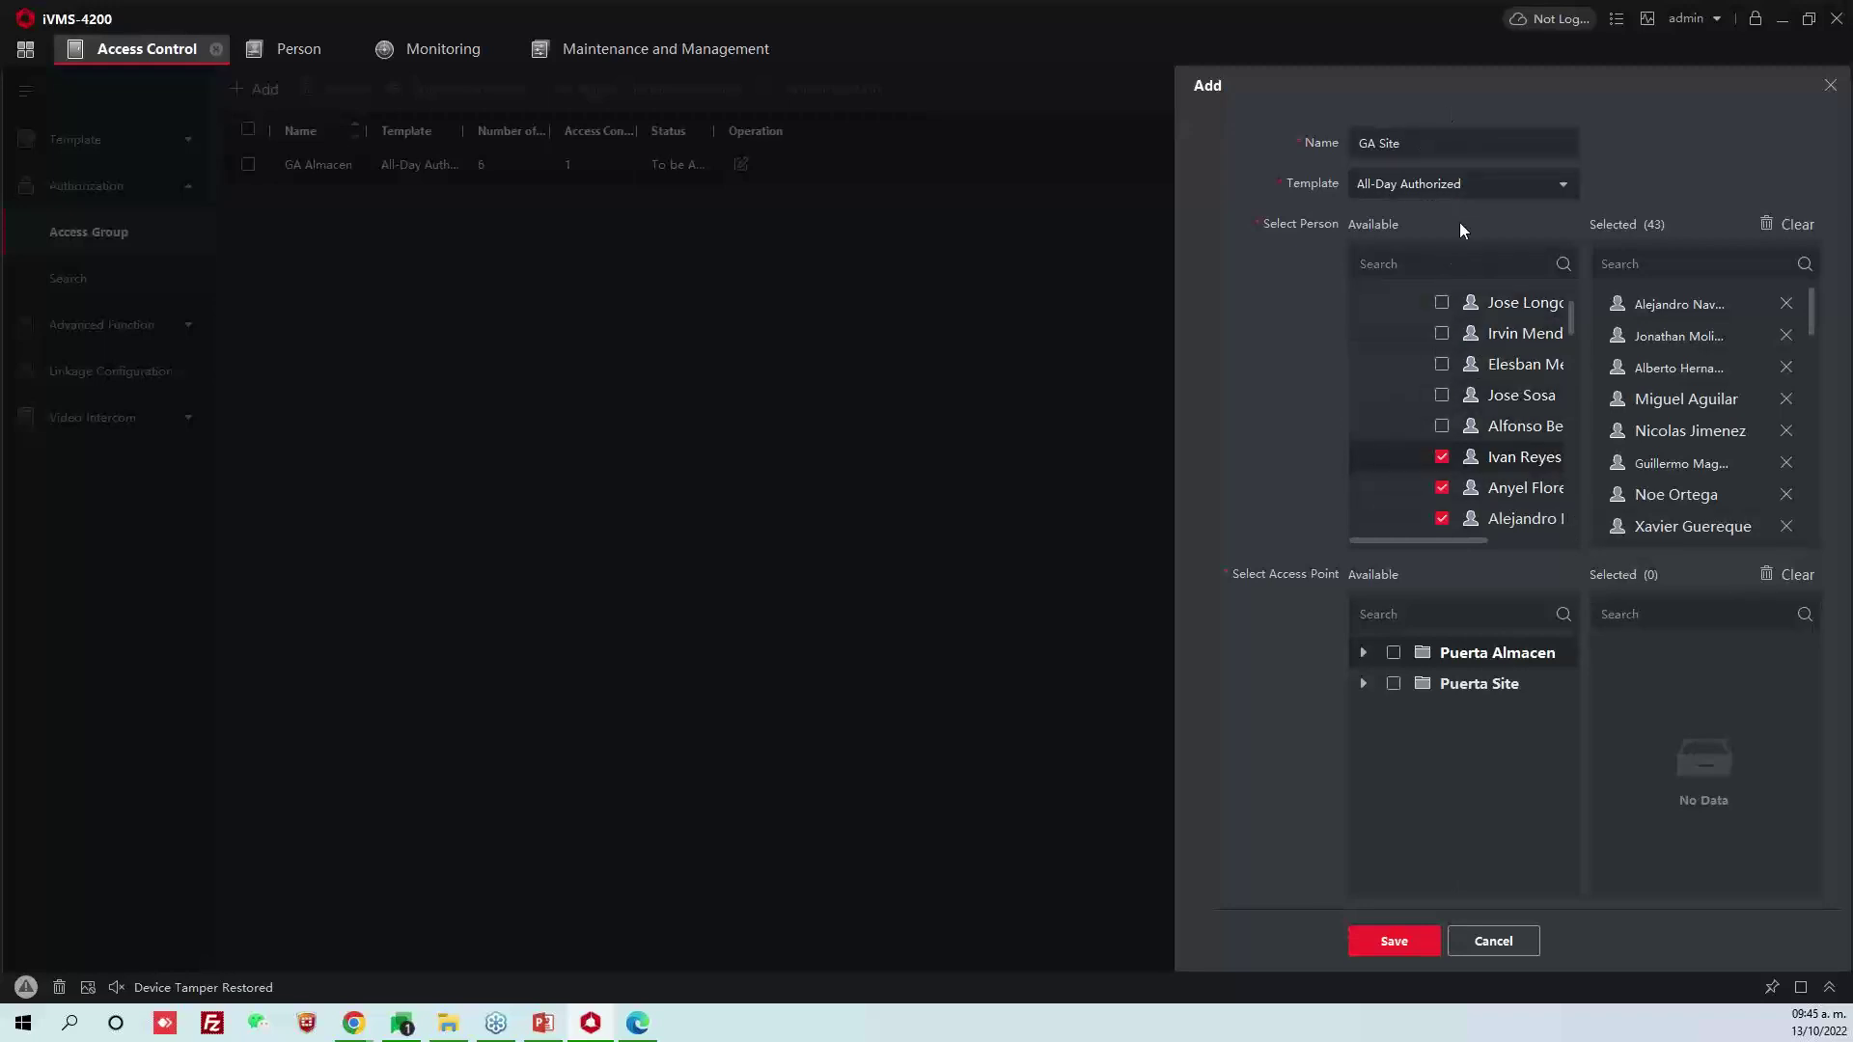
Give GA Site the Puerta Site door and save it, then apply both groups to the devices
{"action": "left_click_drag", "start_coordinate": [1411, 143], "coordinate": [1335, 151]}
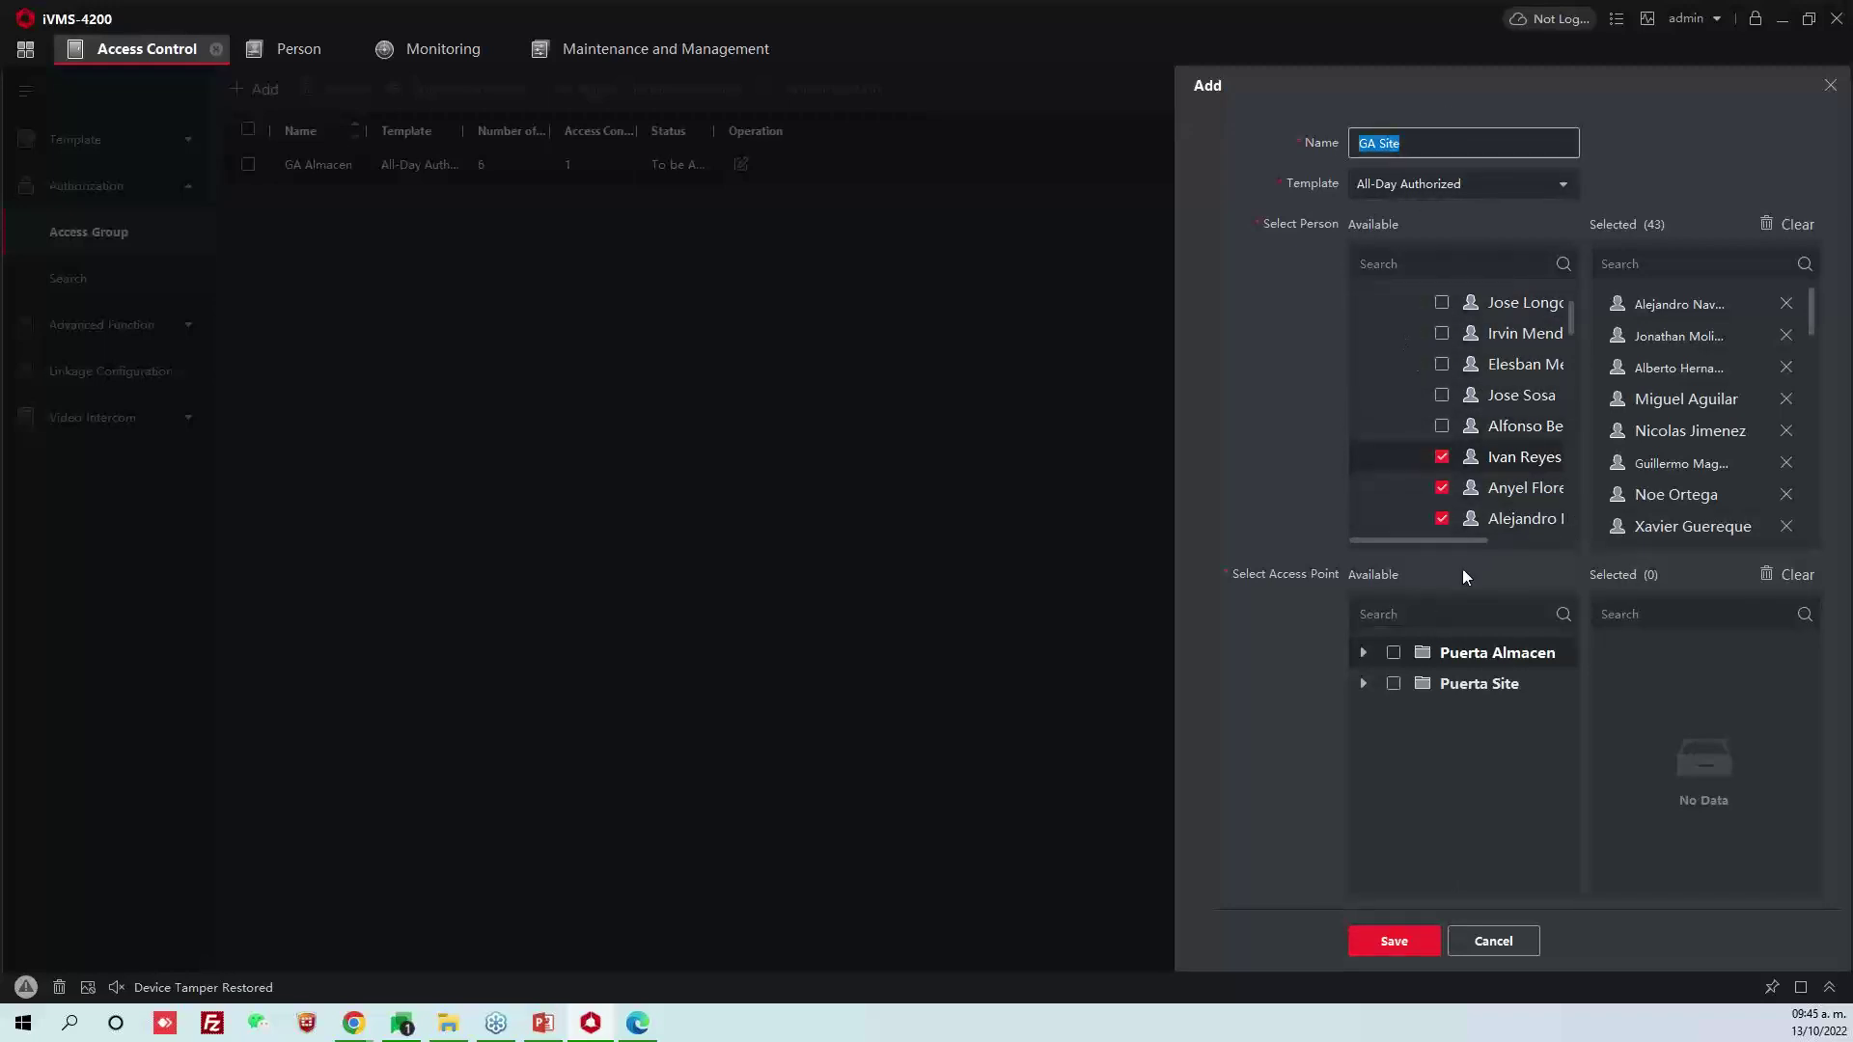
{"action": "left_click", "coordinate": [1394, 686]}
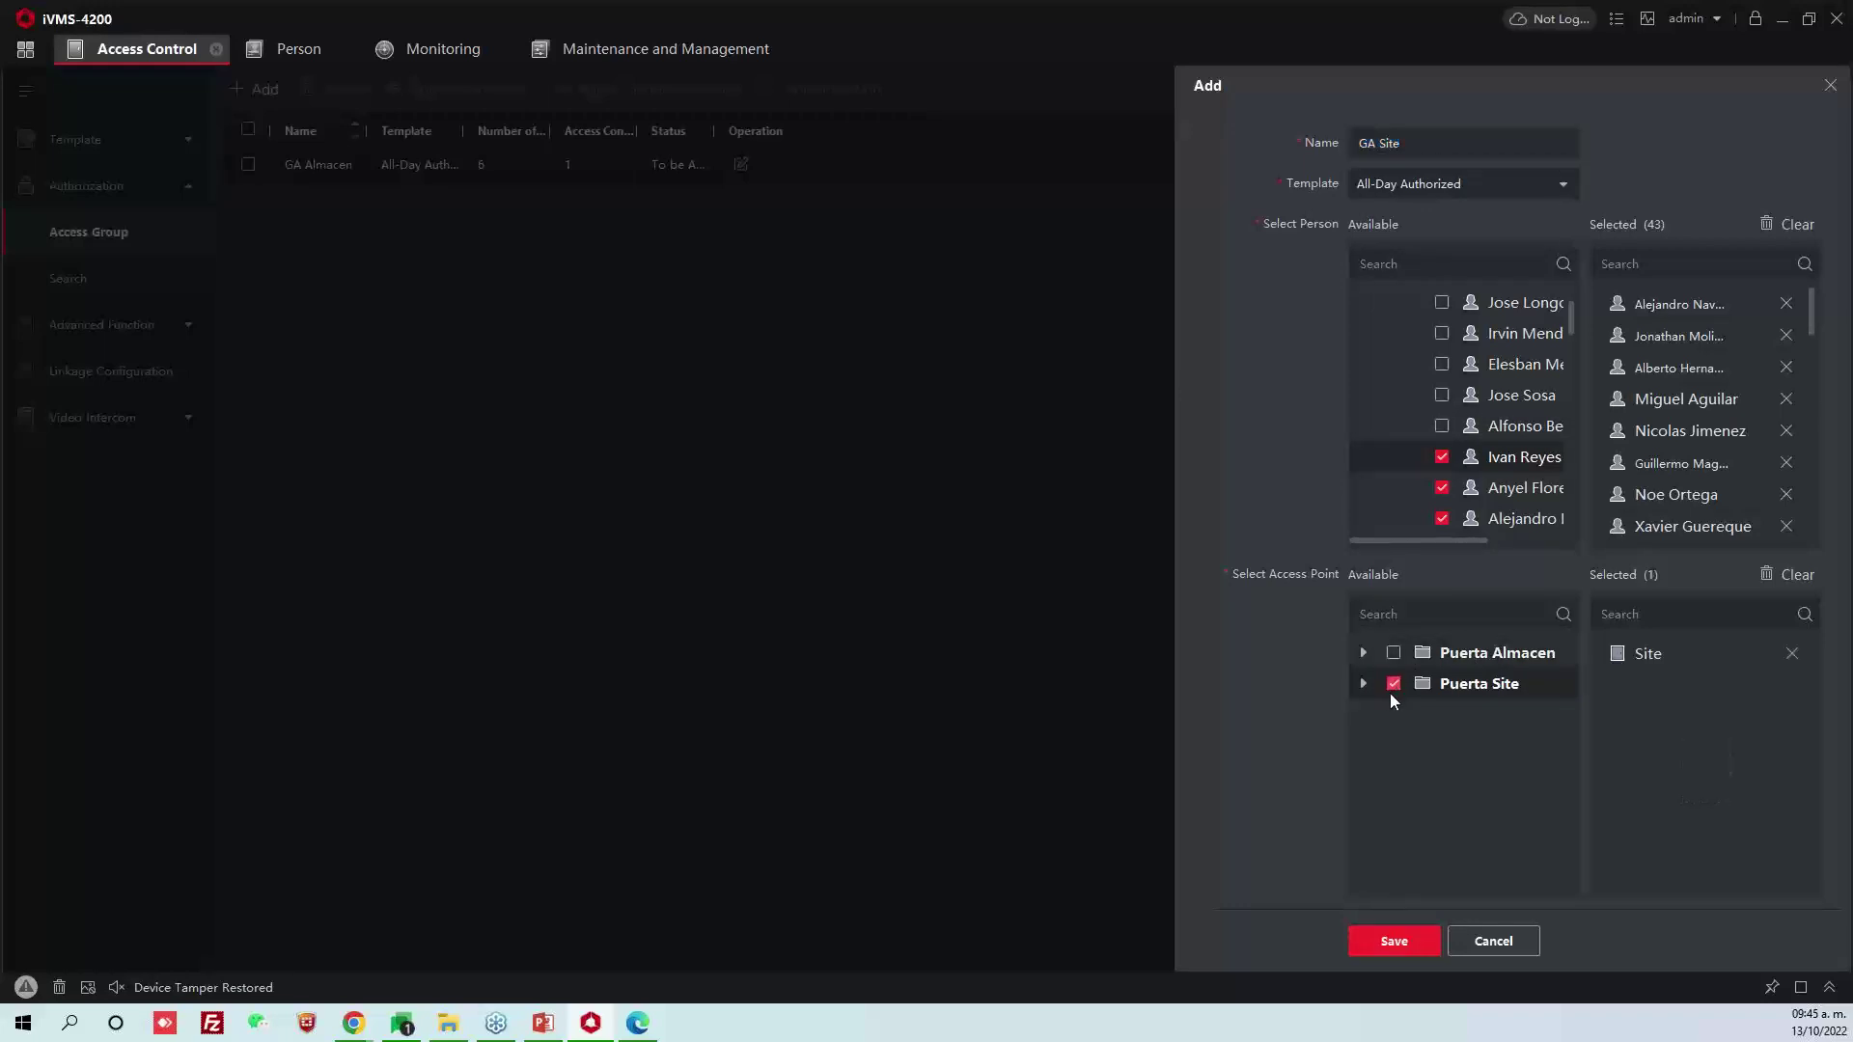
{"action": "left_click", "coordinate": [1399, 940]}
{"action": "left_click", "coordinate": [248, 130]}
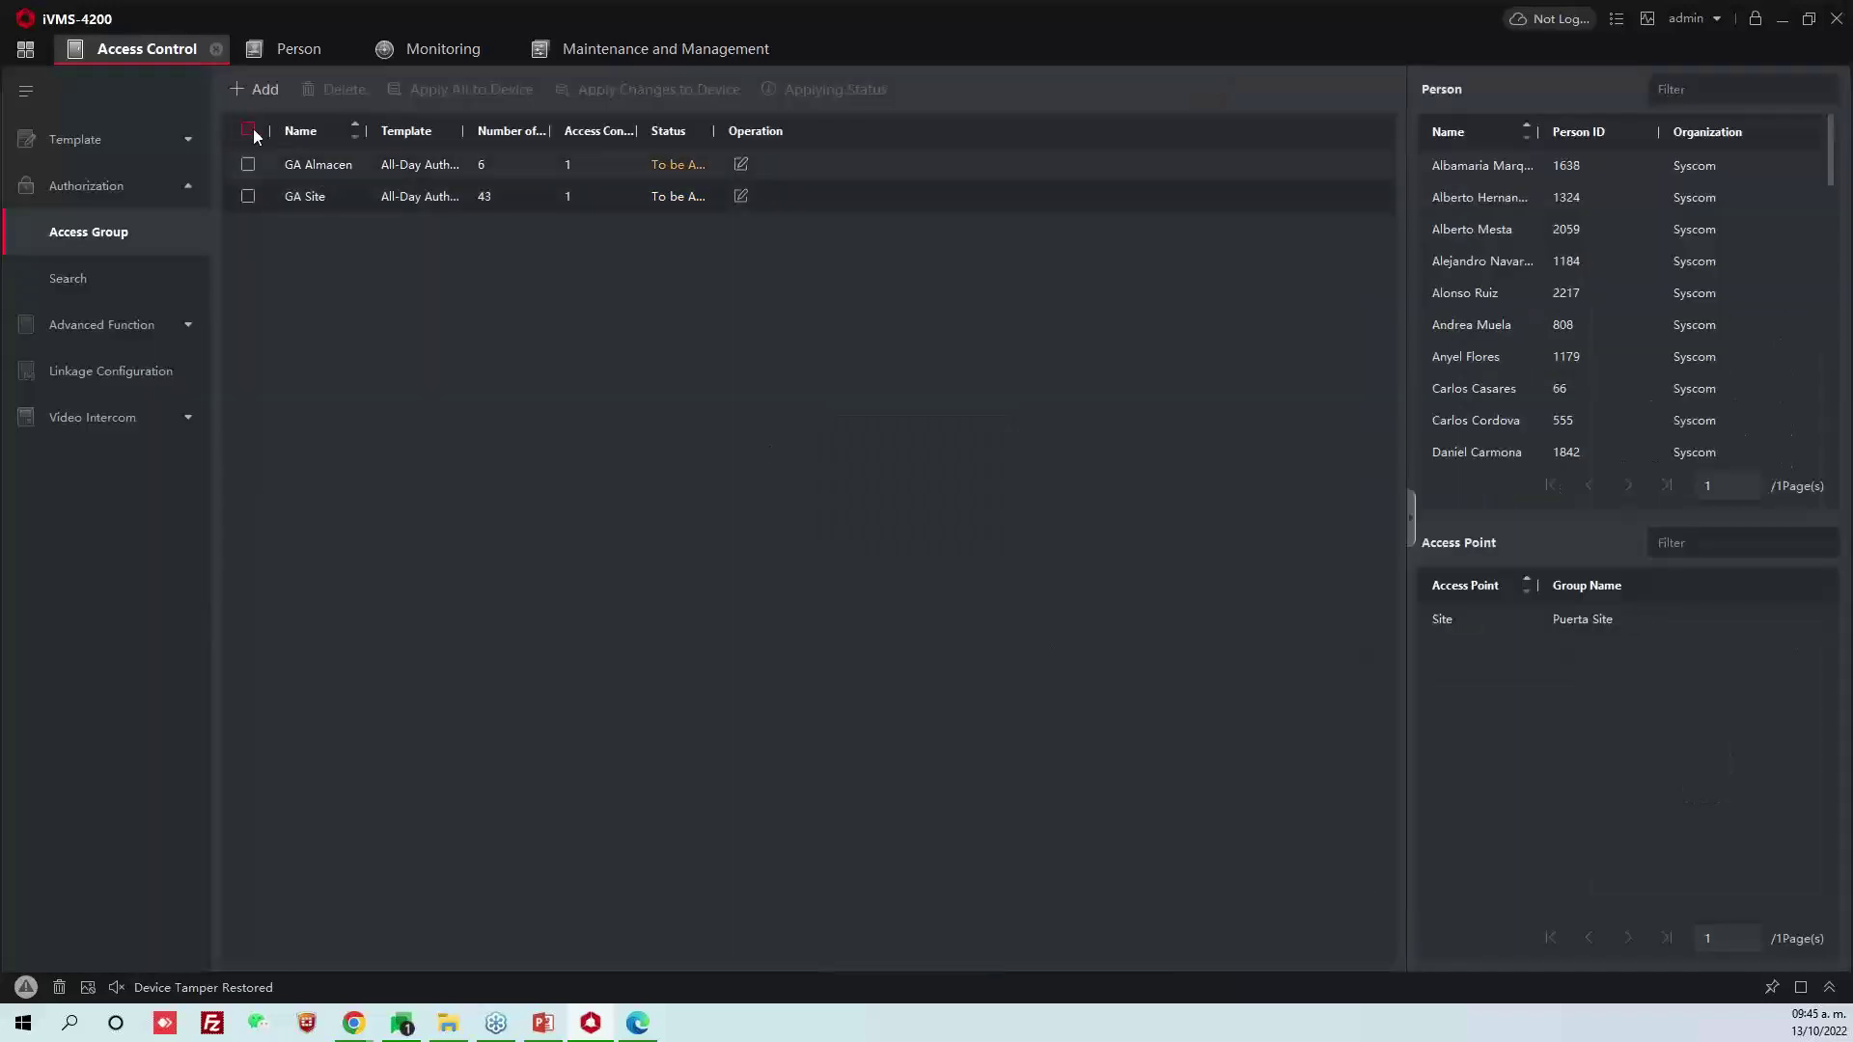
{"action": "left_click", "coordinate": [436, 92]}
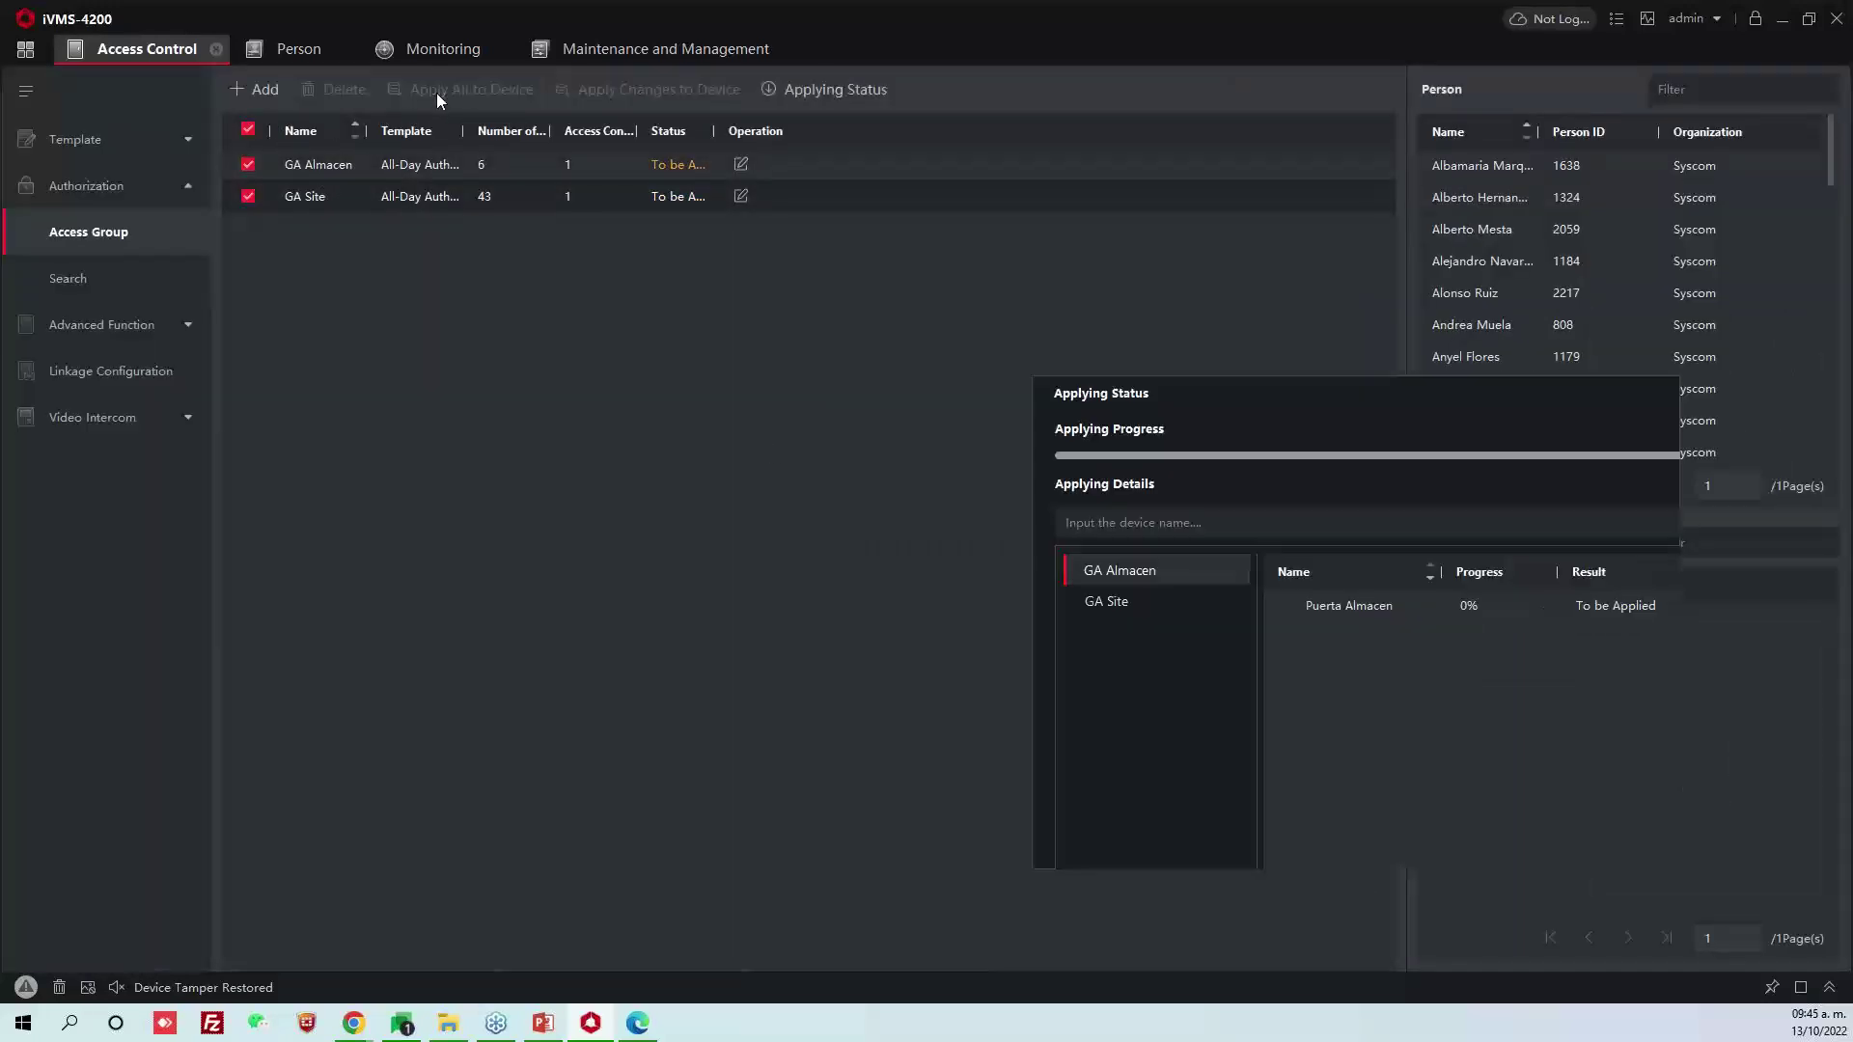
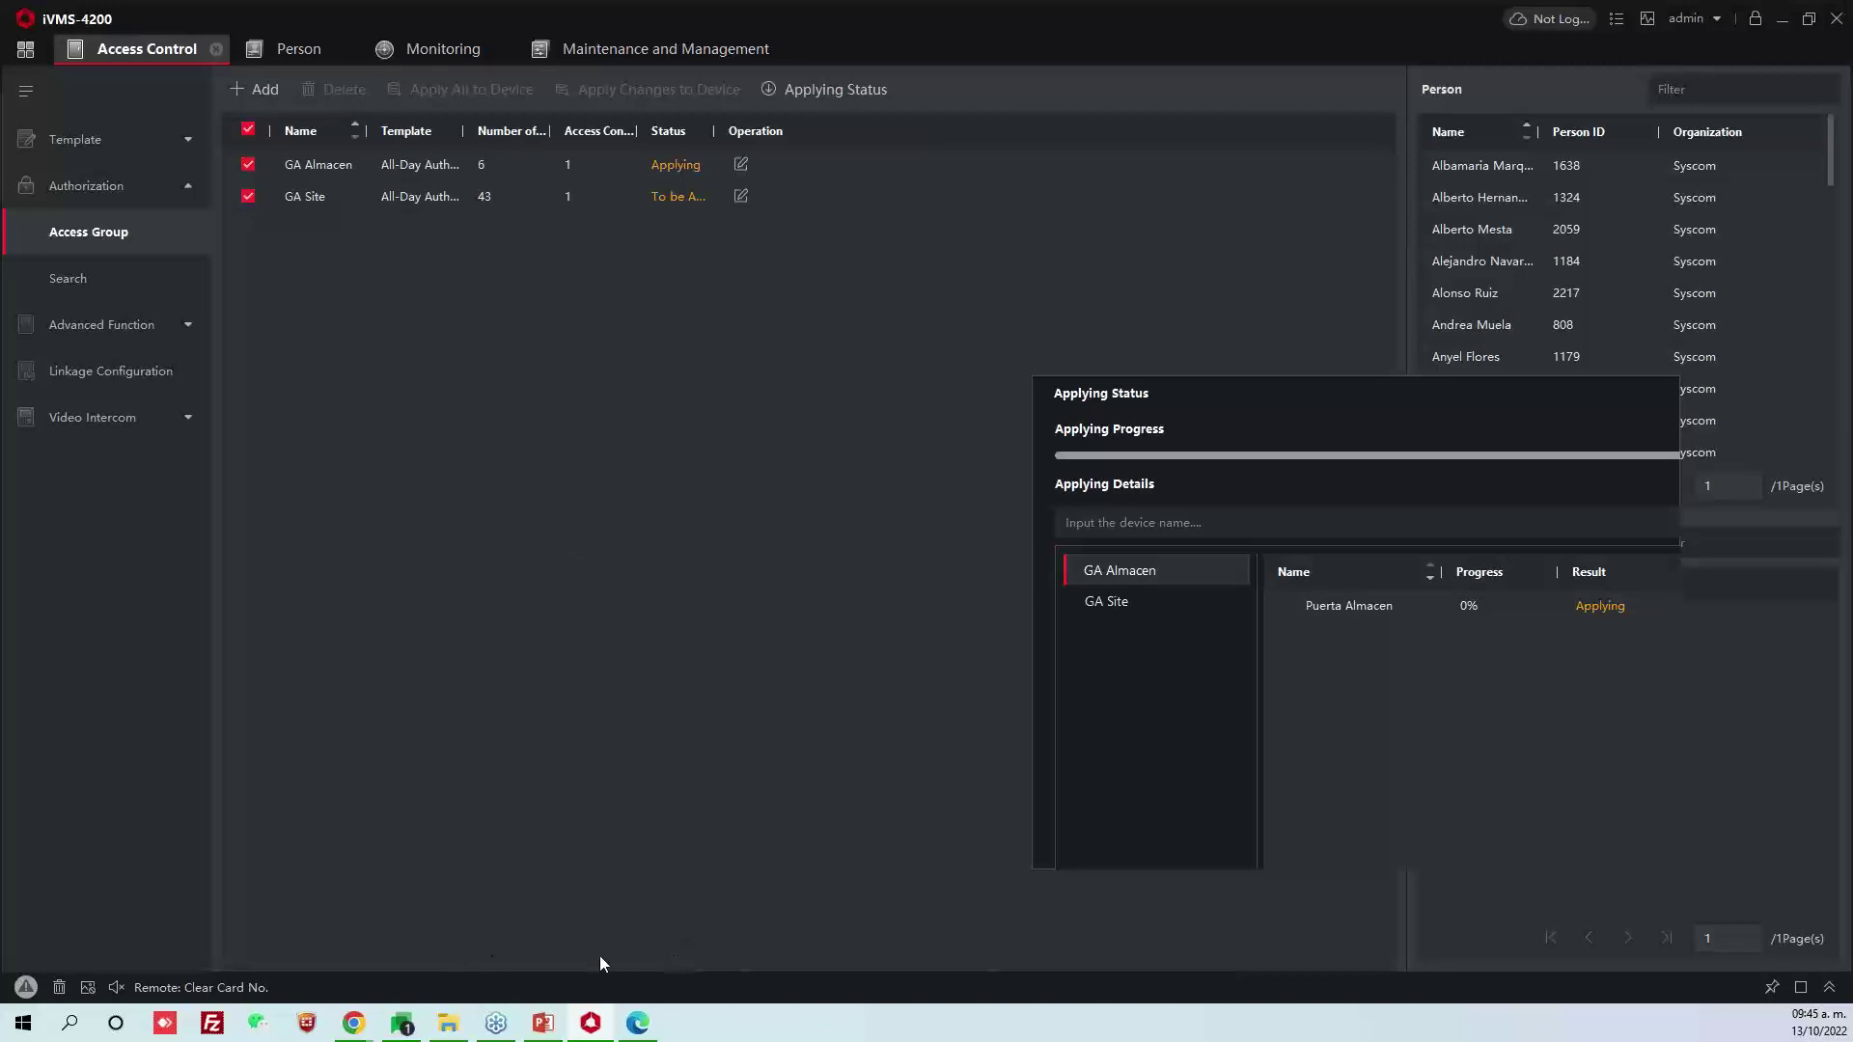
Load the second device at 10.100.100.5 in the other browser tab by reusing the copied IP
{"action": "mouse_move", "coordinate": [353, 1021]}
{"action": "left_click", "coordinate": [436, 989]}
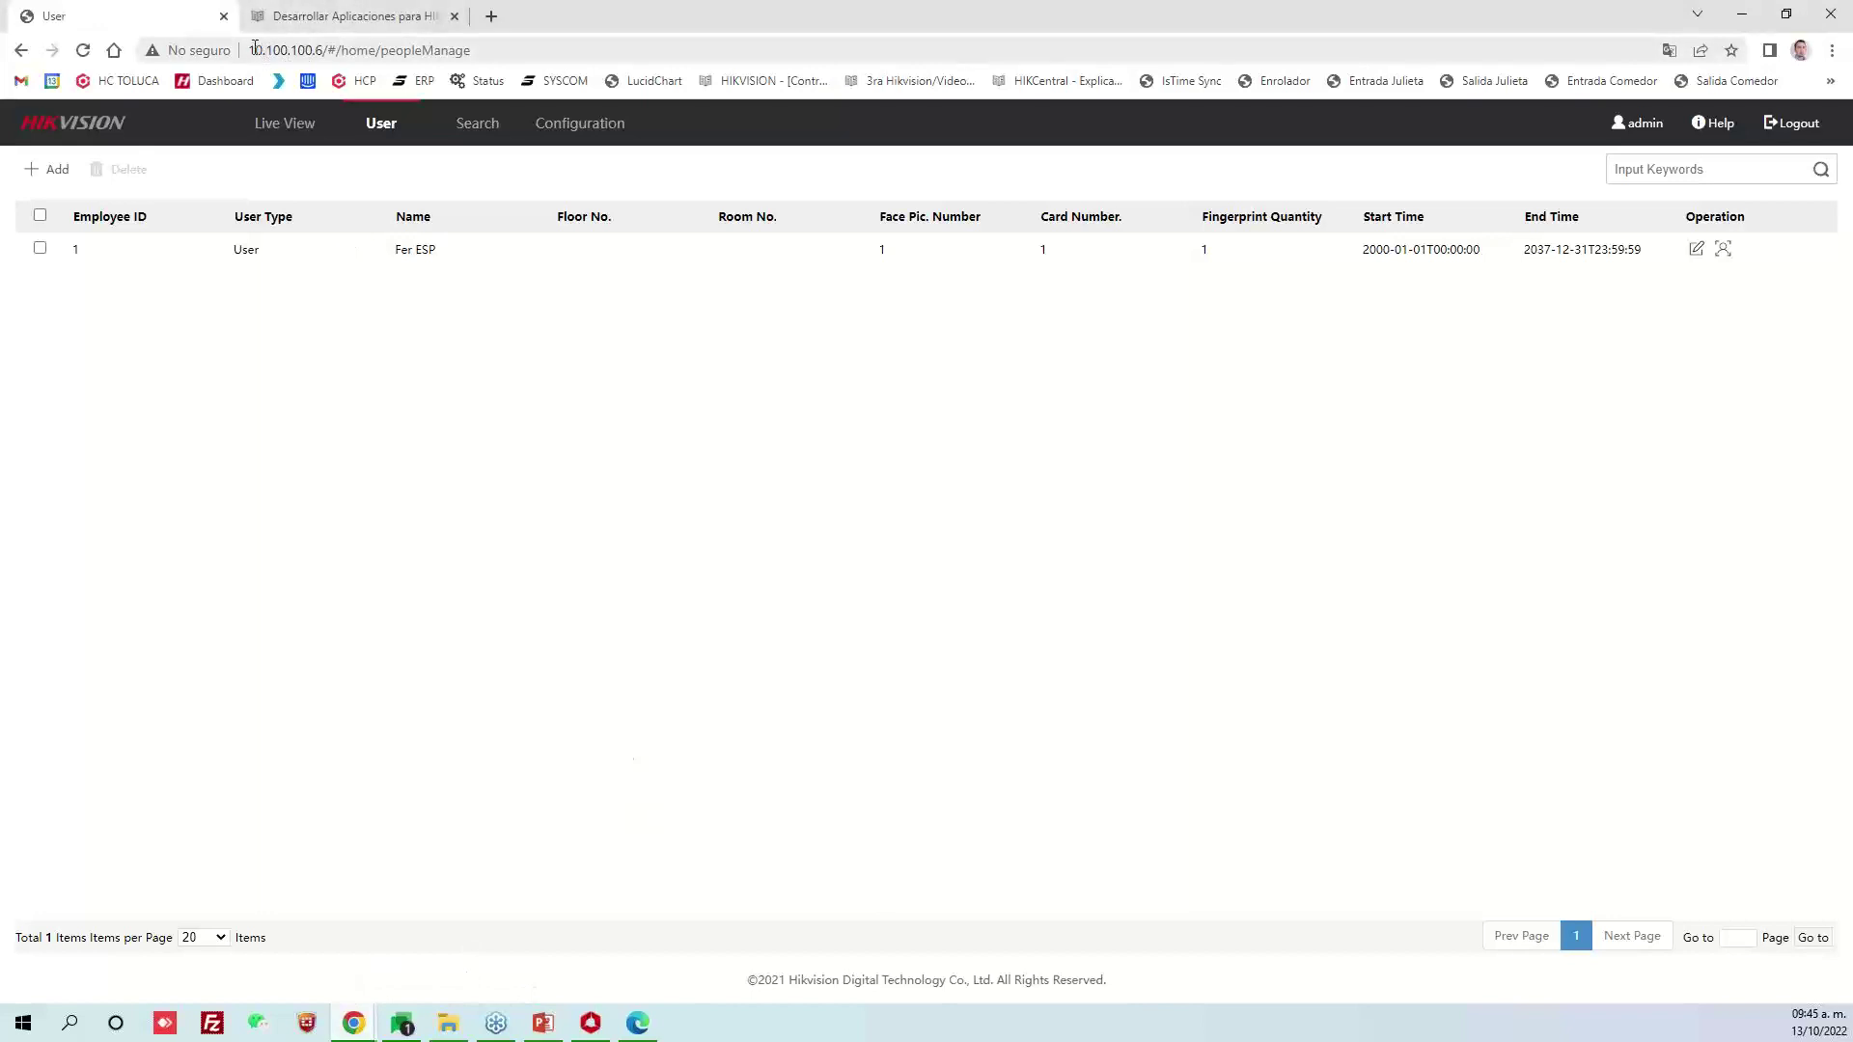
{"action": "left_click", "coordinate": [290, 51]}
{"action": "left_click_drag", "start_coordinate": [291, 51], "coordinate": [326, 53]}
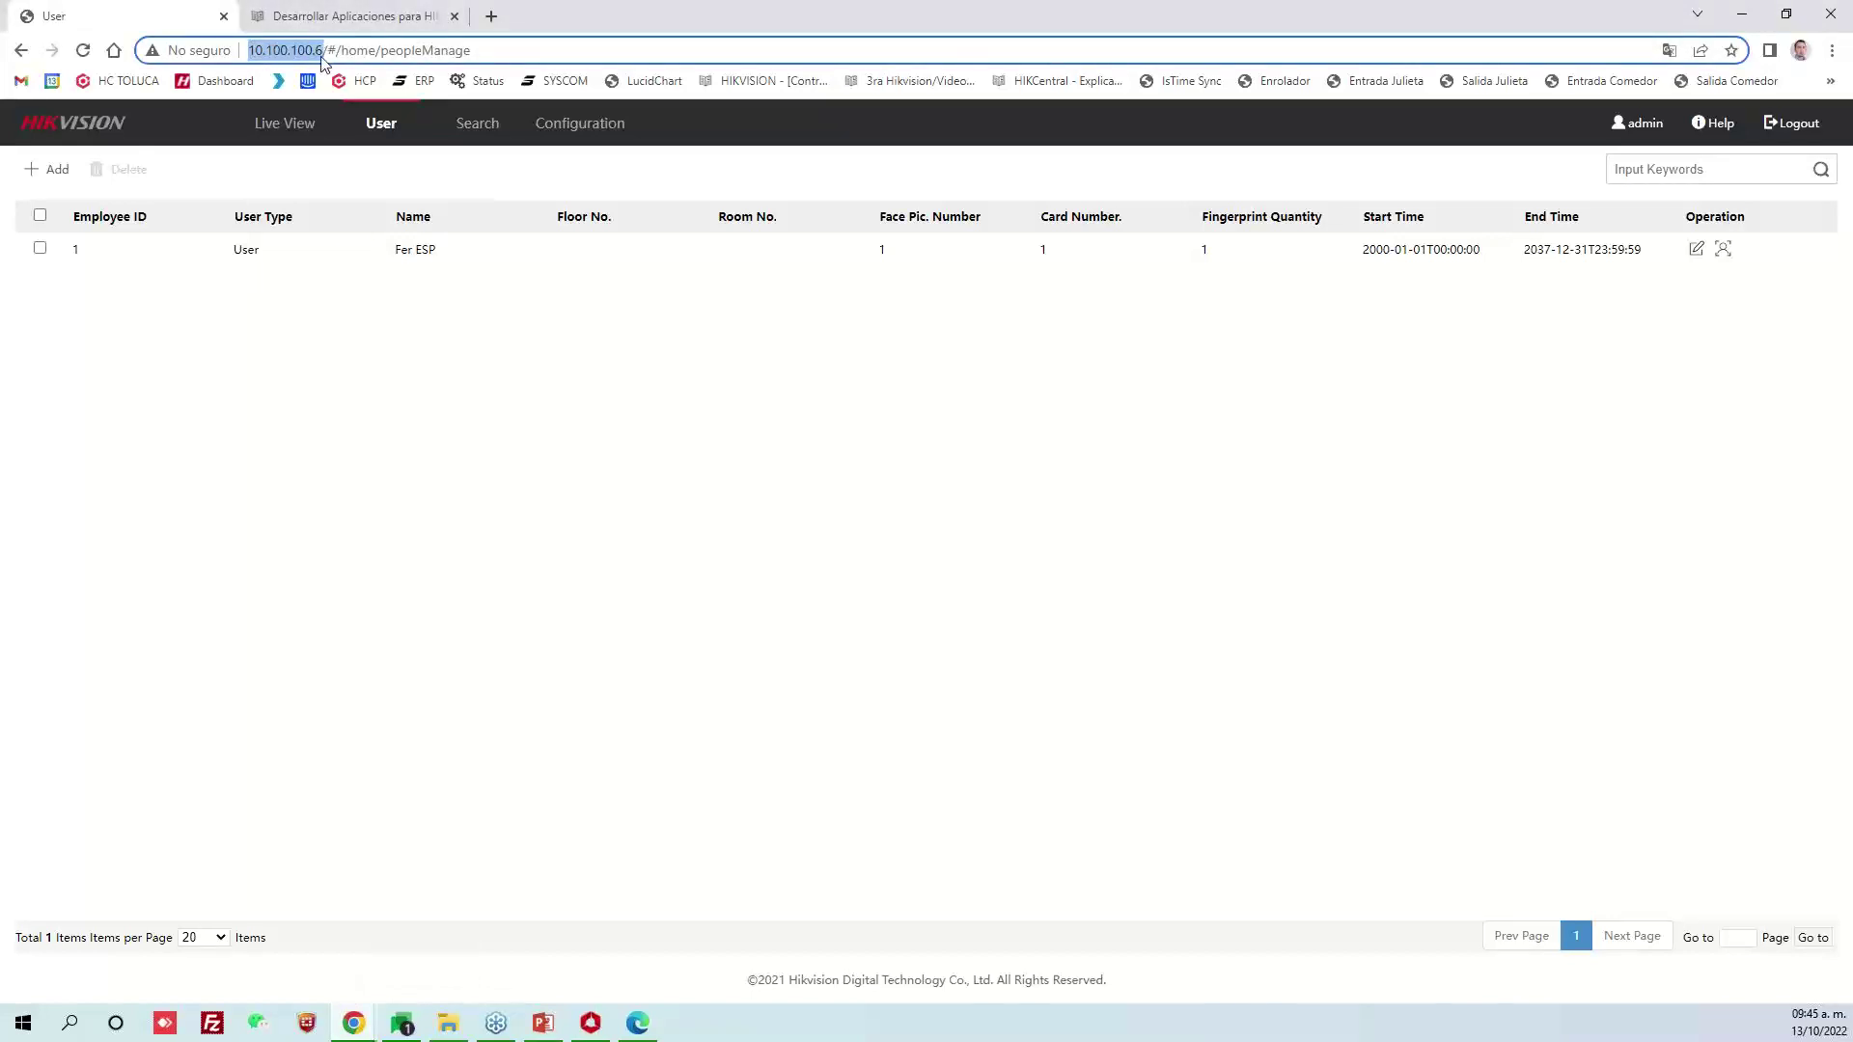
{"action": "key", "text": "ctrl+c"}
{"action": "left_click", "coordinate": [356, 13]}
{"action": "left_click", "coordinate": [360, 55]}
{"action": "key", "text": "ctrl+v"}
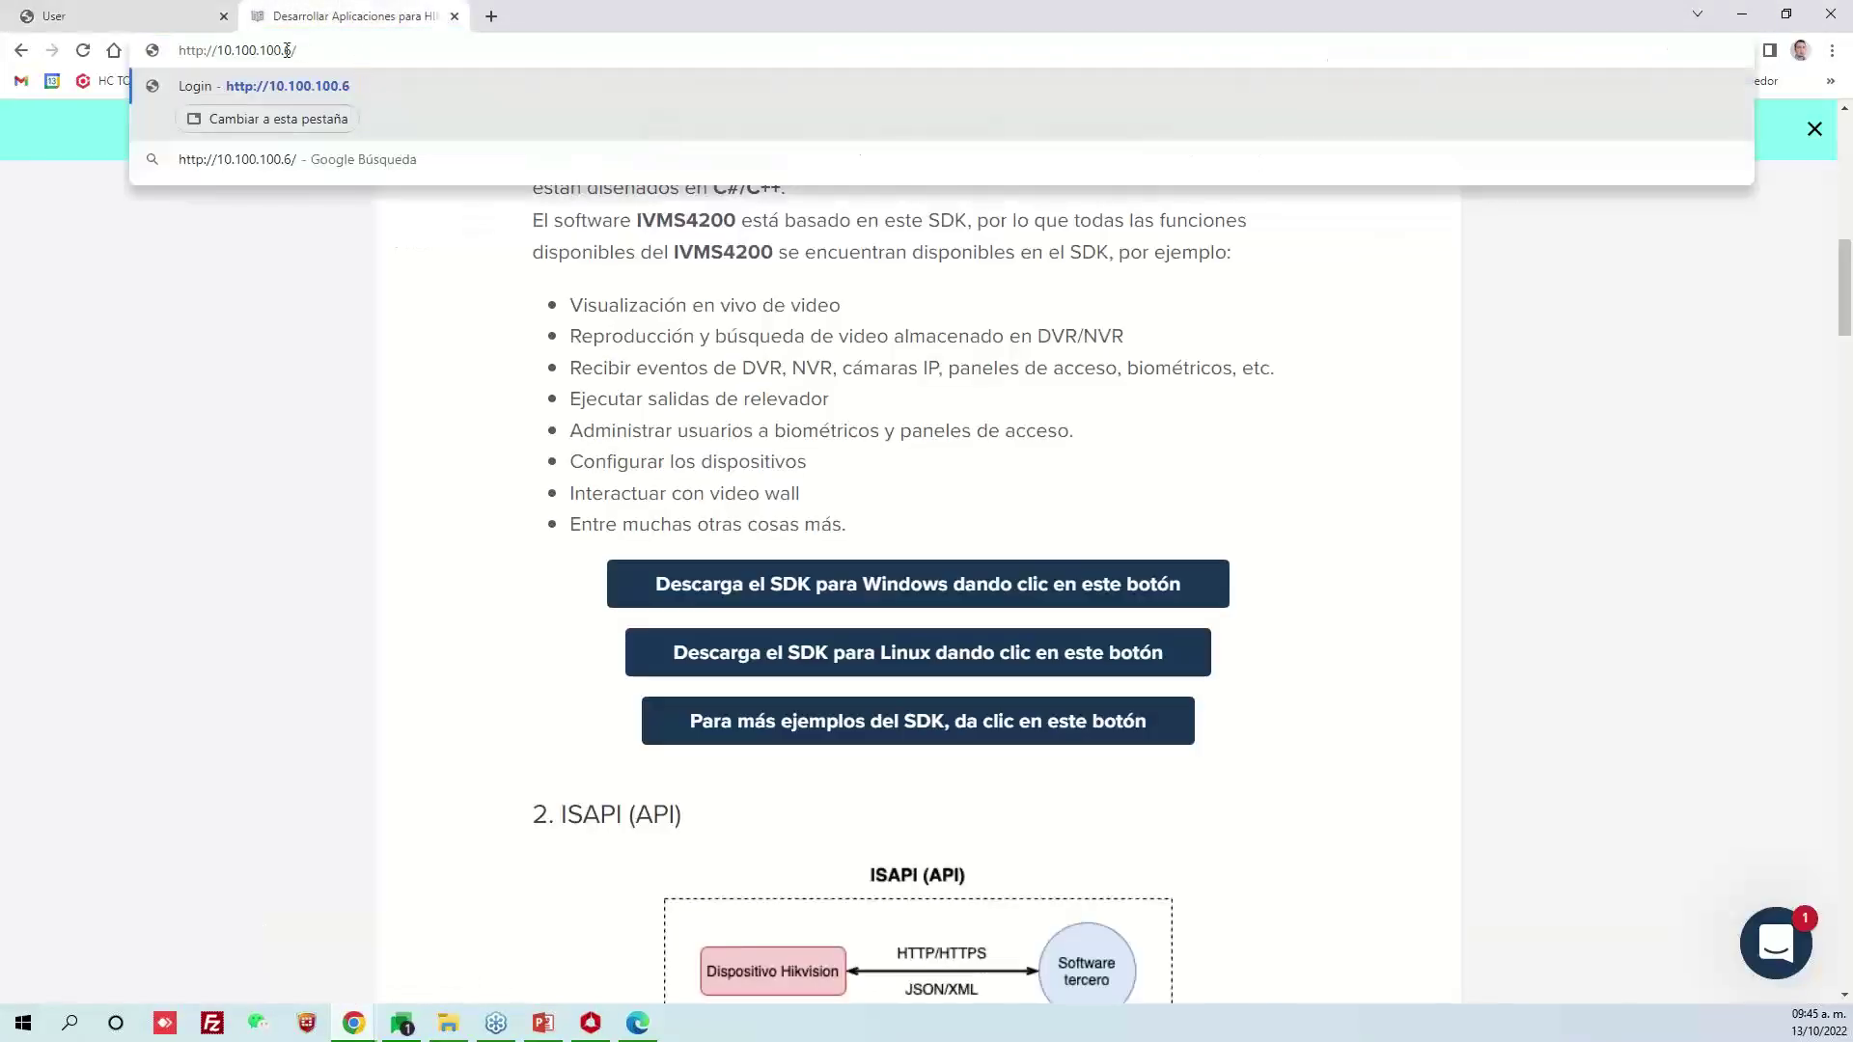
{"action": "left_click_drag", "start_coordinate": [285, 51], "coordinate": [388, 55]}
{"action": "type", "text": "5"}
{"action": "key", "text": "Return"}
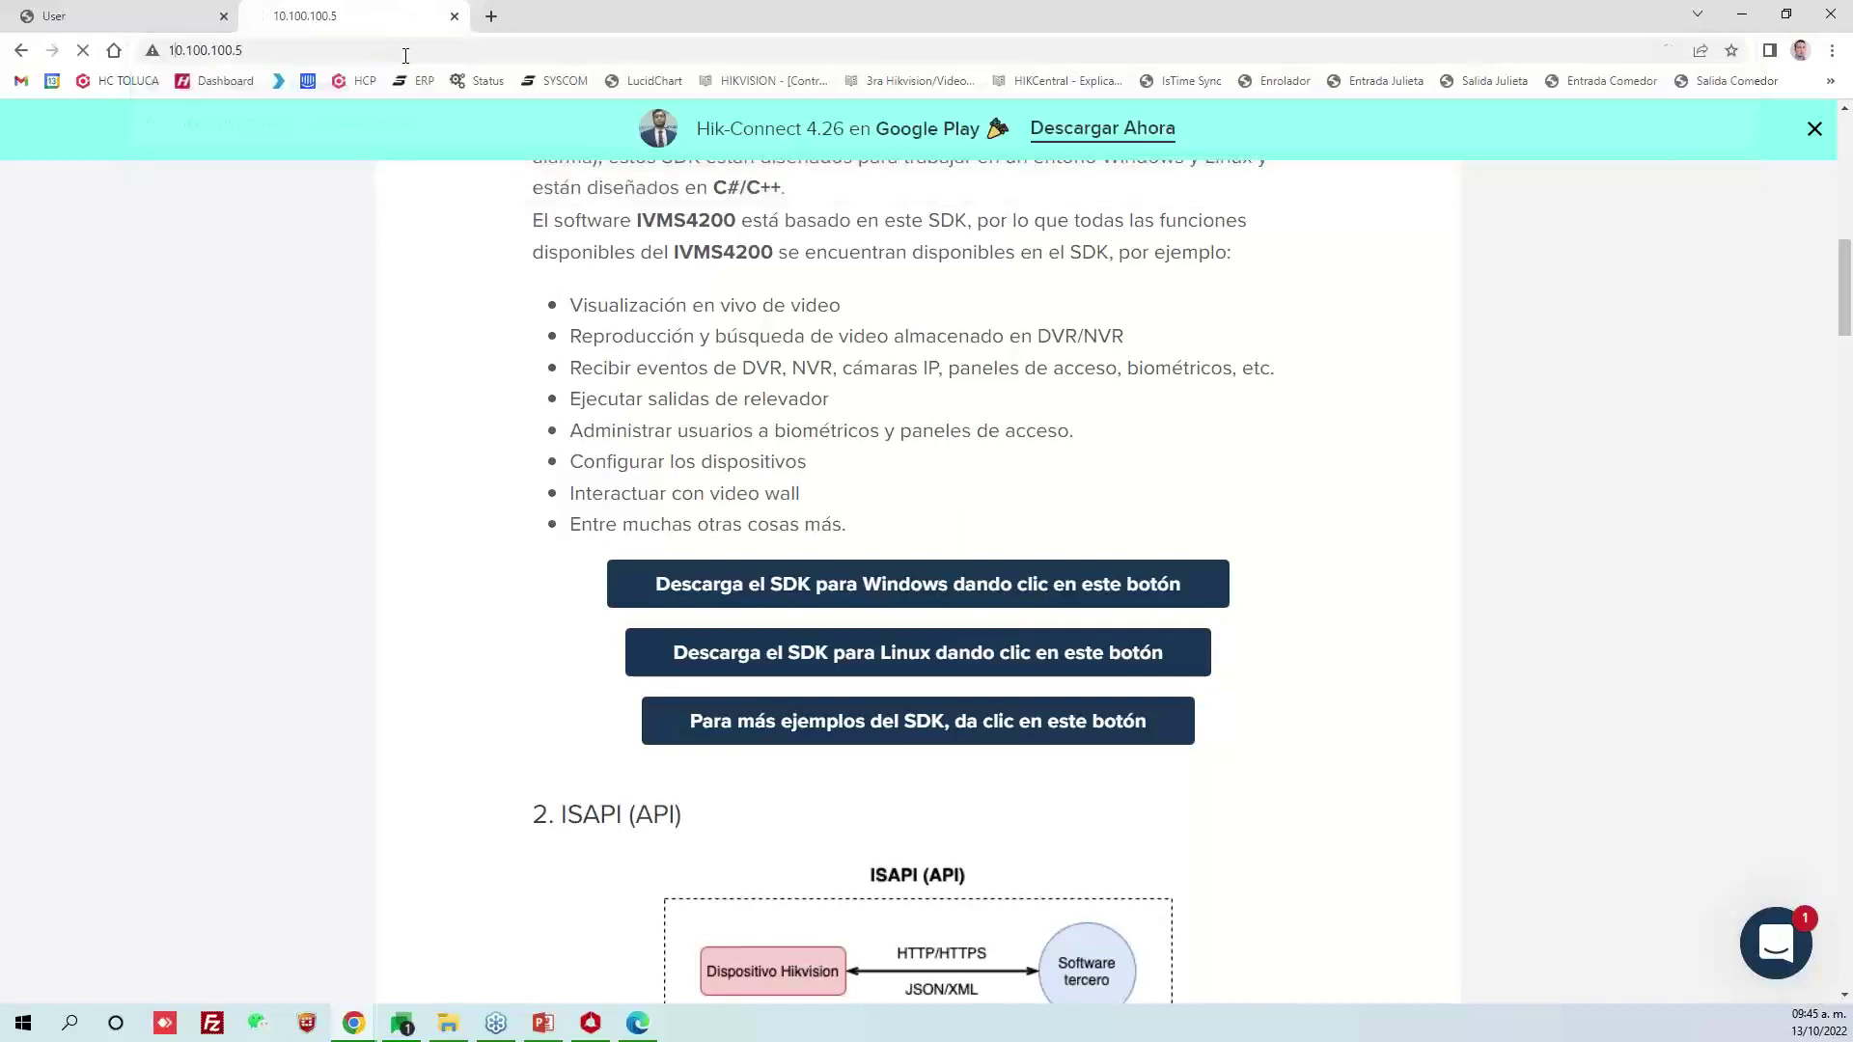
Log in to the 10.100.100.5 device with the admin username and its password
{"action": "type", "text": "admin"}
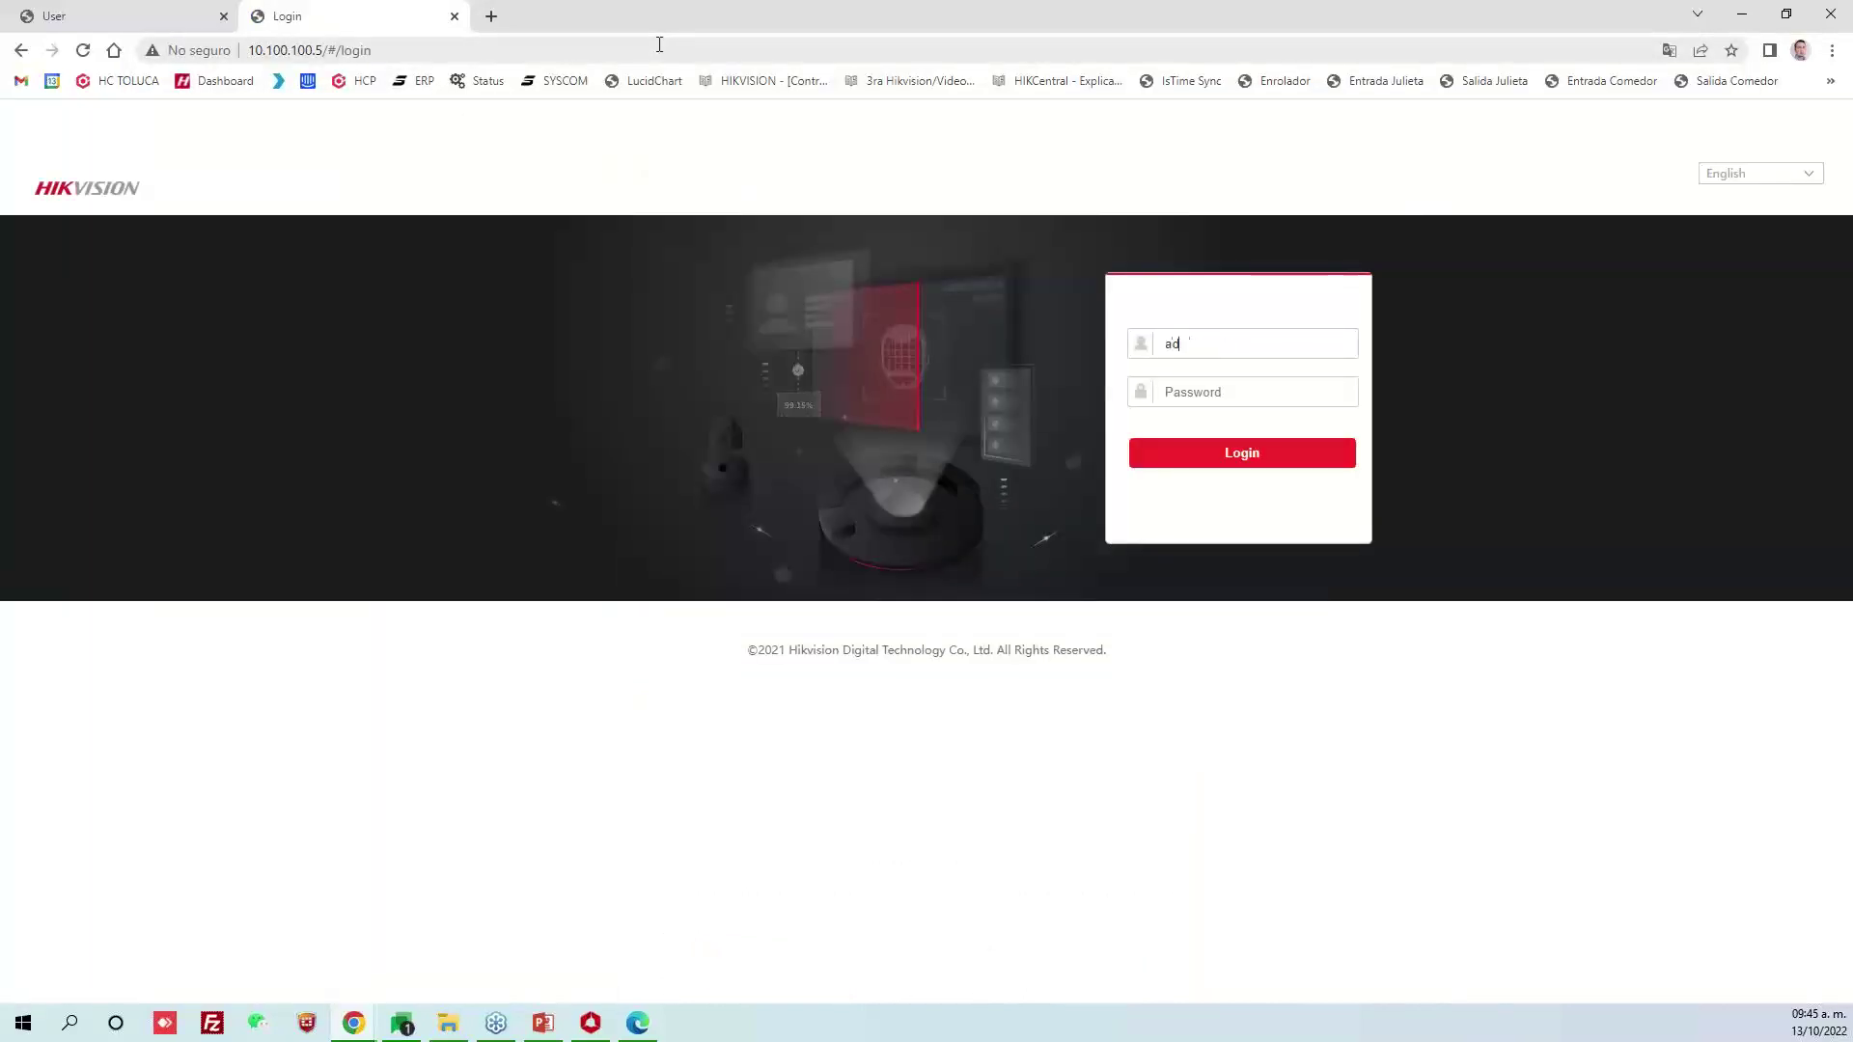
{"action": "key", "text": "Tab"}
{"action": "type", "text": "***"}
{"action": "key", "text": "Return"}
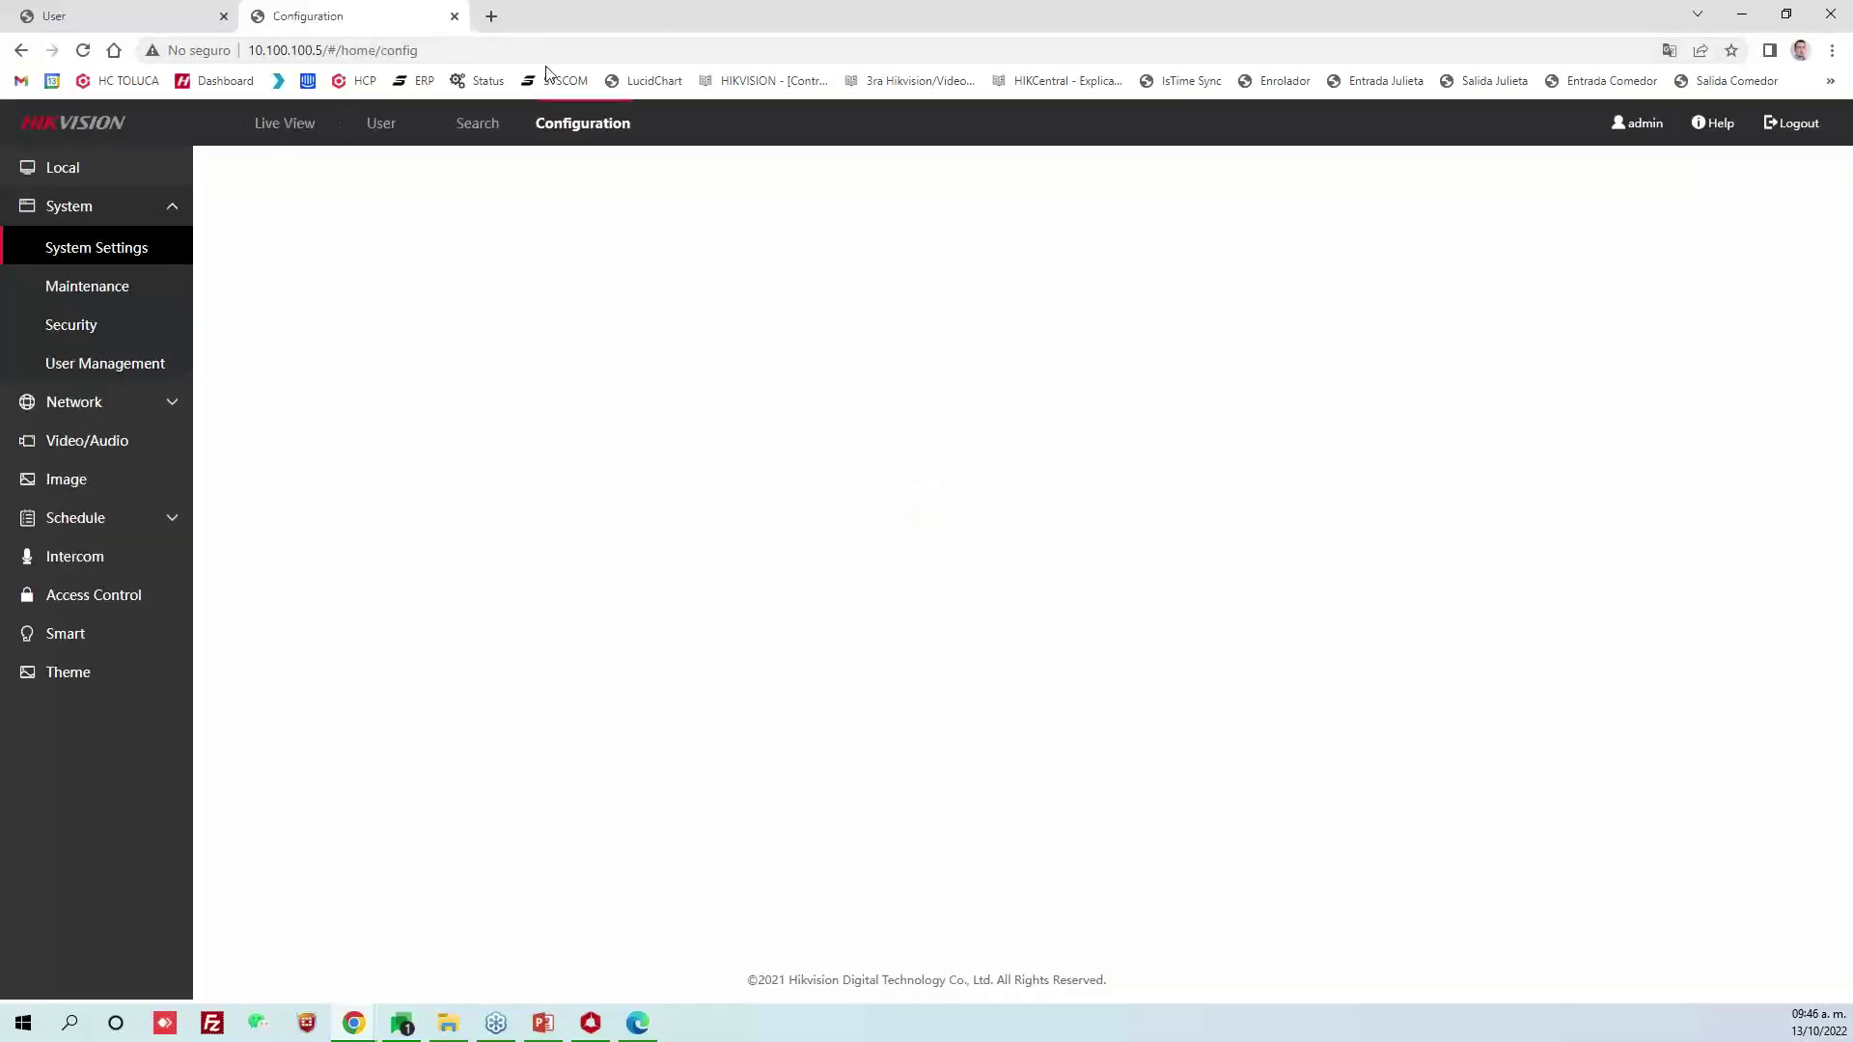
Page through all three pages of the device's 43 users, view one face photo, then go back to the first tab
{"action": "left_click", "coordinate": [381, 123]}
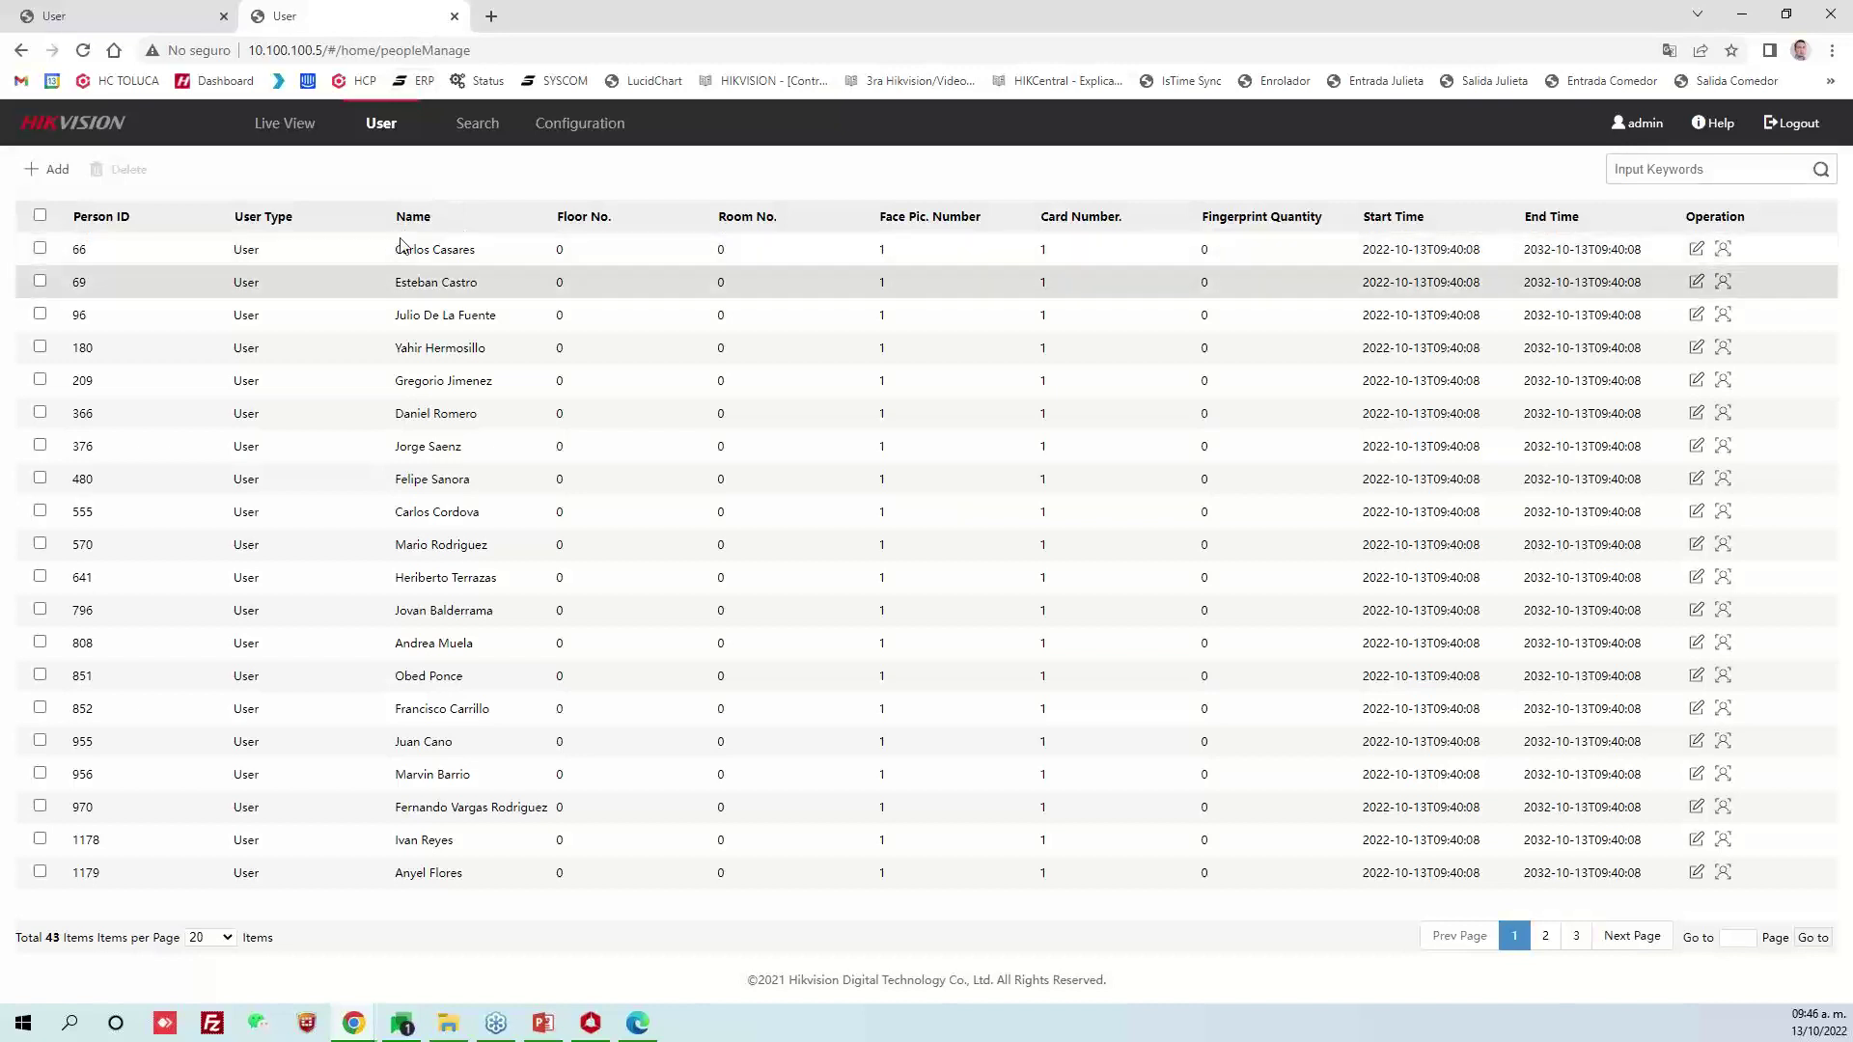
{"action": "left_click", "coordinate": [1546, 938]}
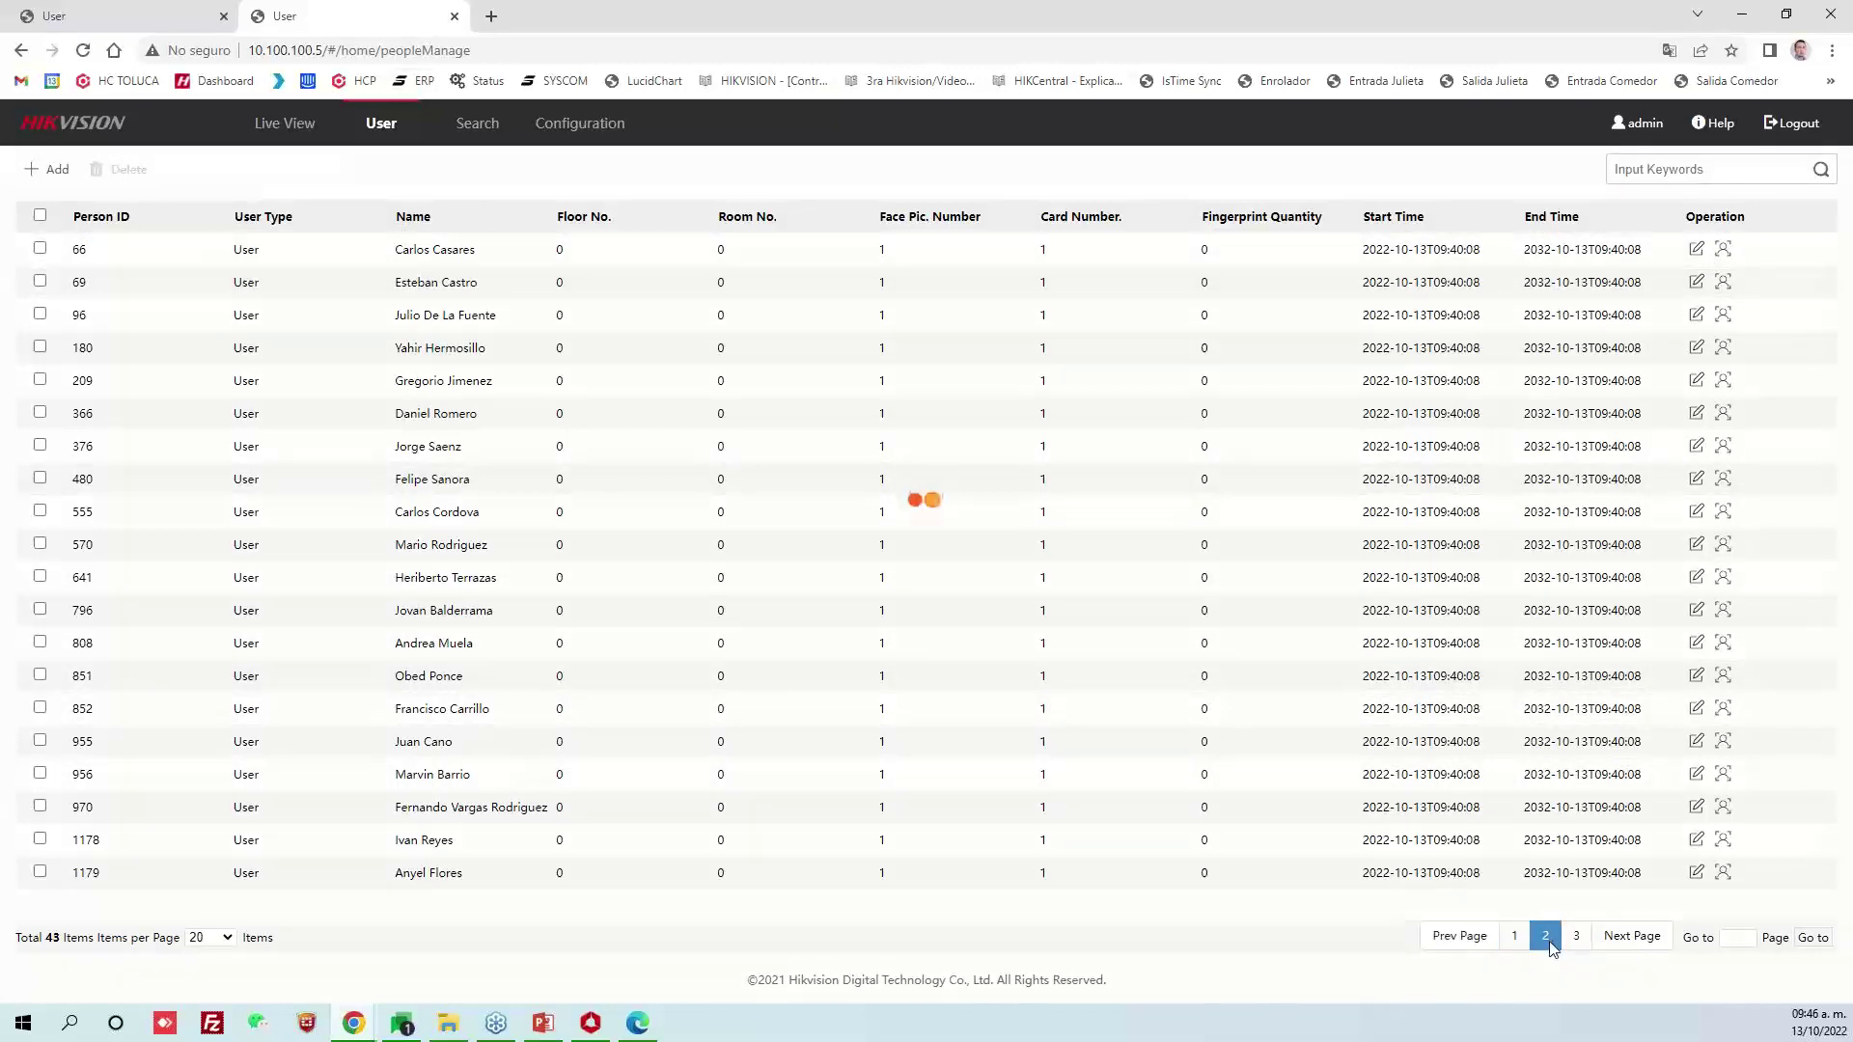
{"action": "left_click", "coordinate": [1577, 942]}
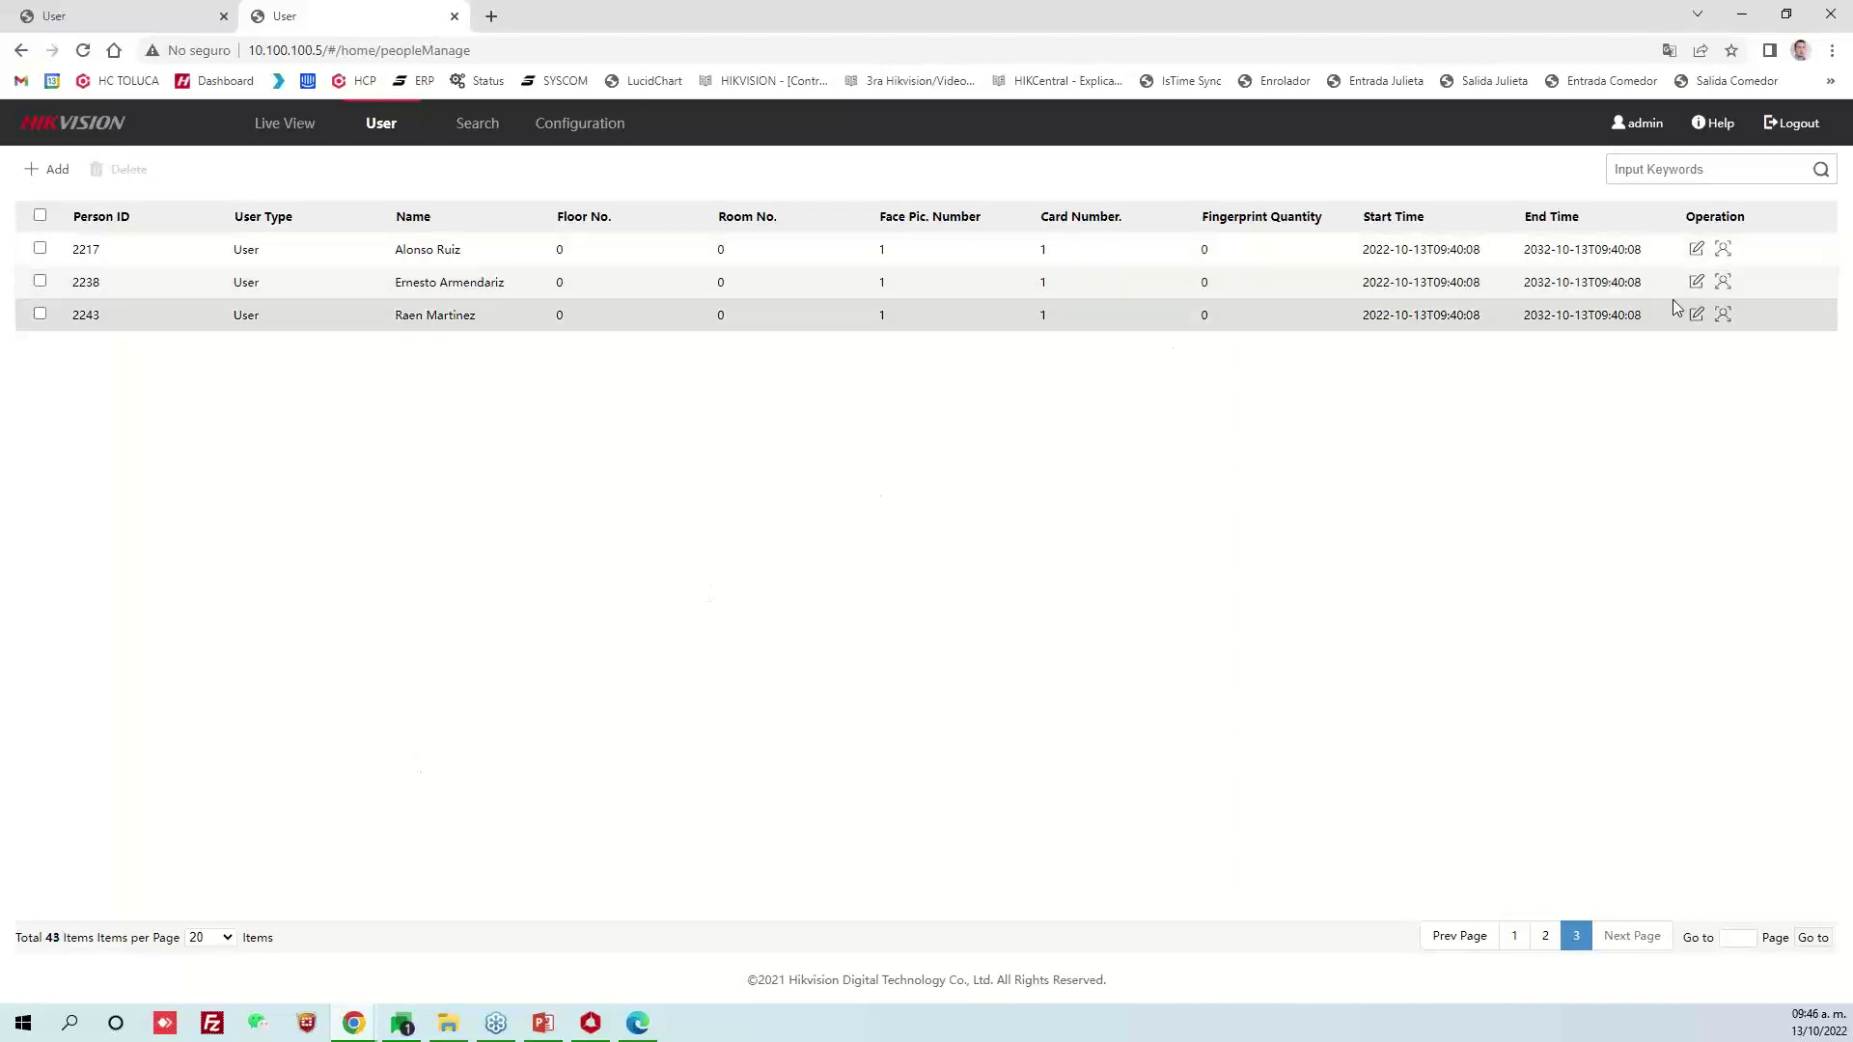
{"action": "left_click", "coordinate": [1723, 282]}
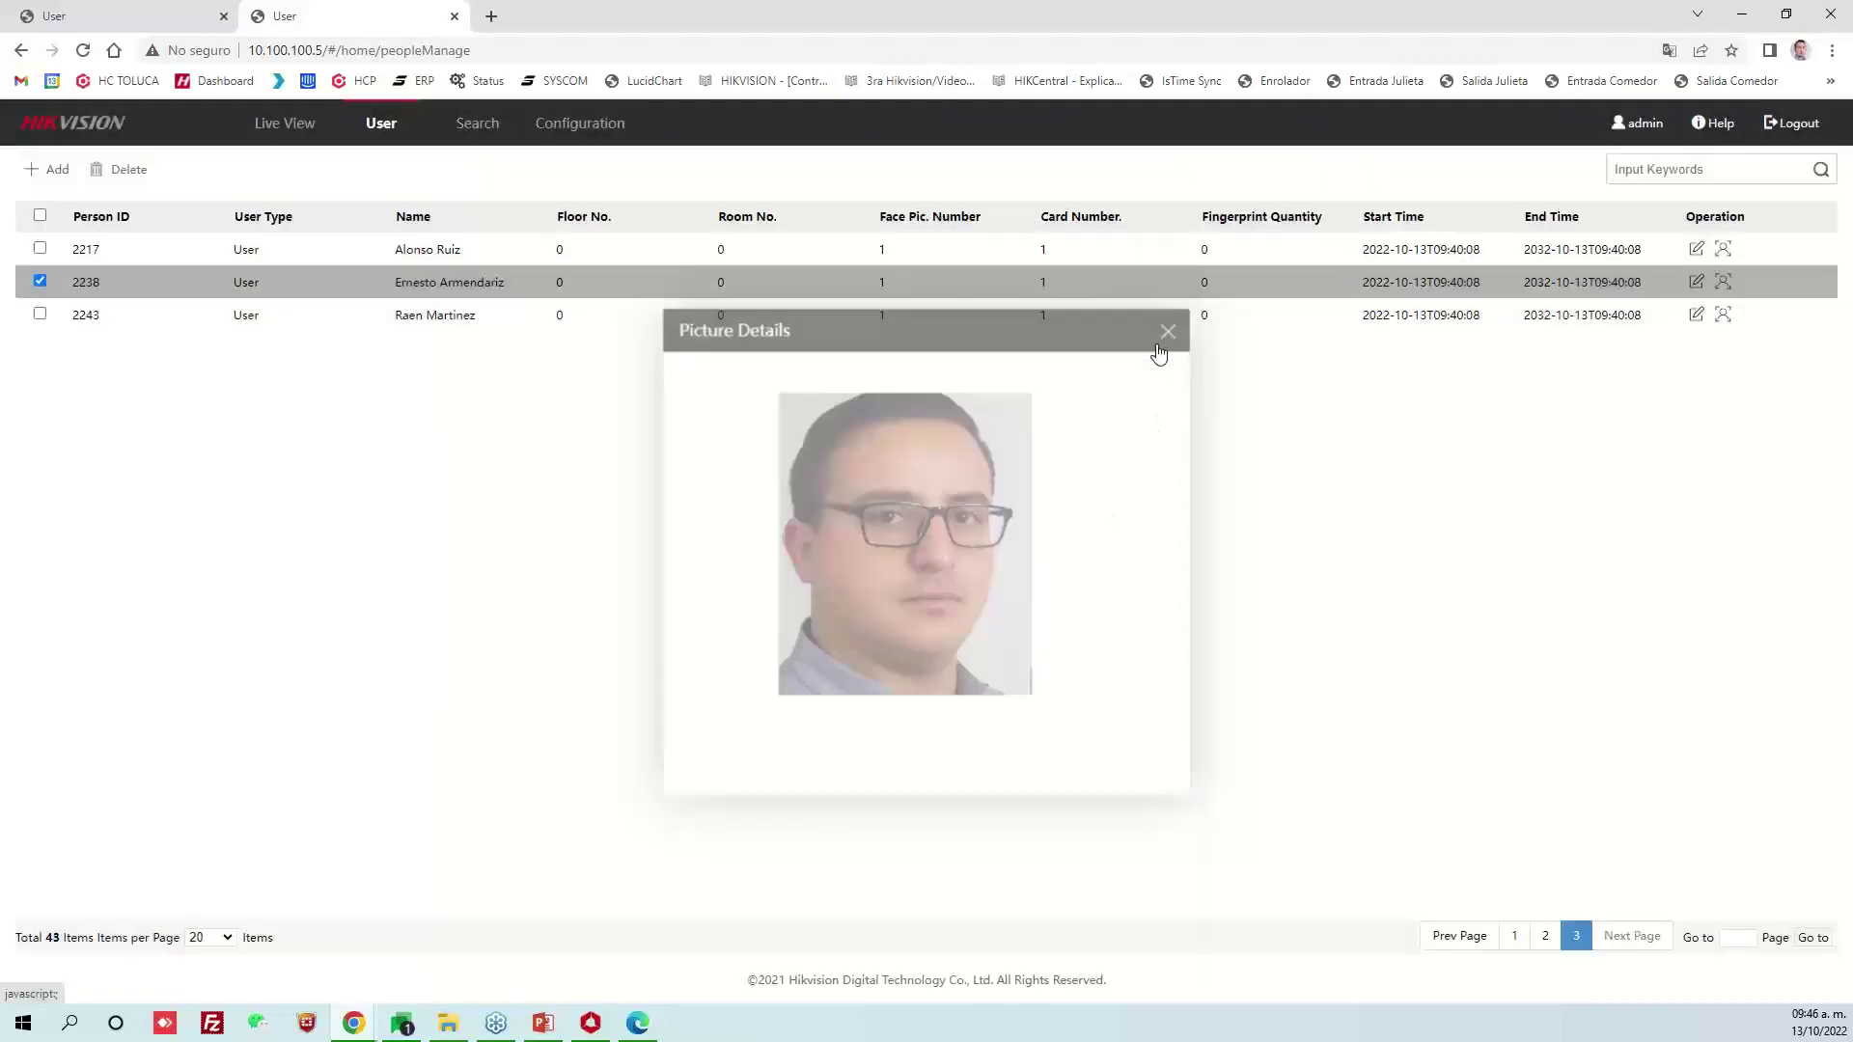
{"action": "left_click", "coordinate": [1158, 344]}
{"action": "key", "text": "ctrl+shift+Tab"}
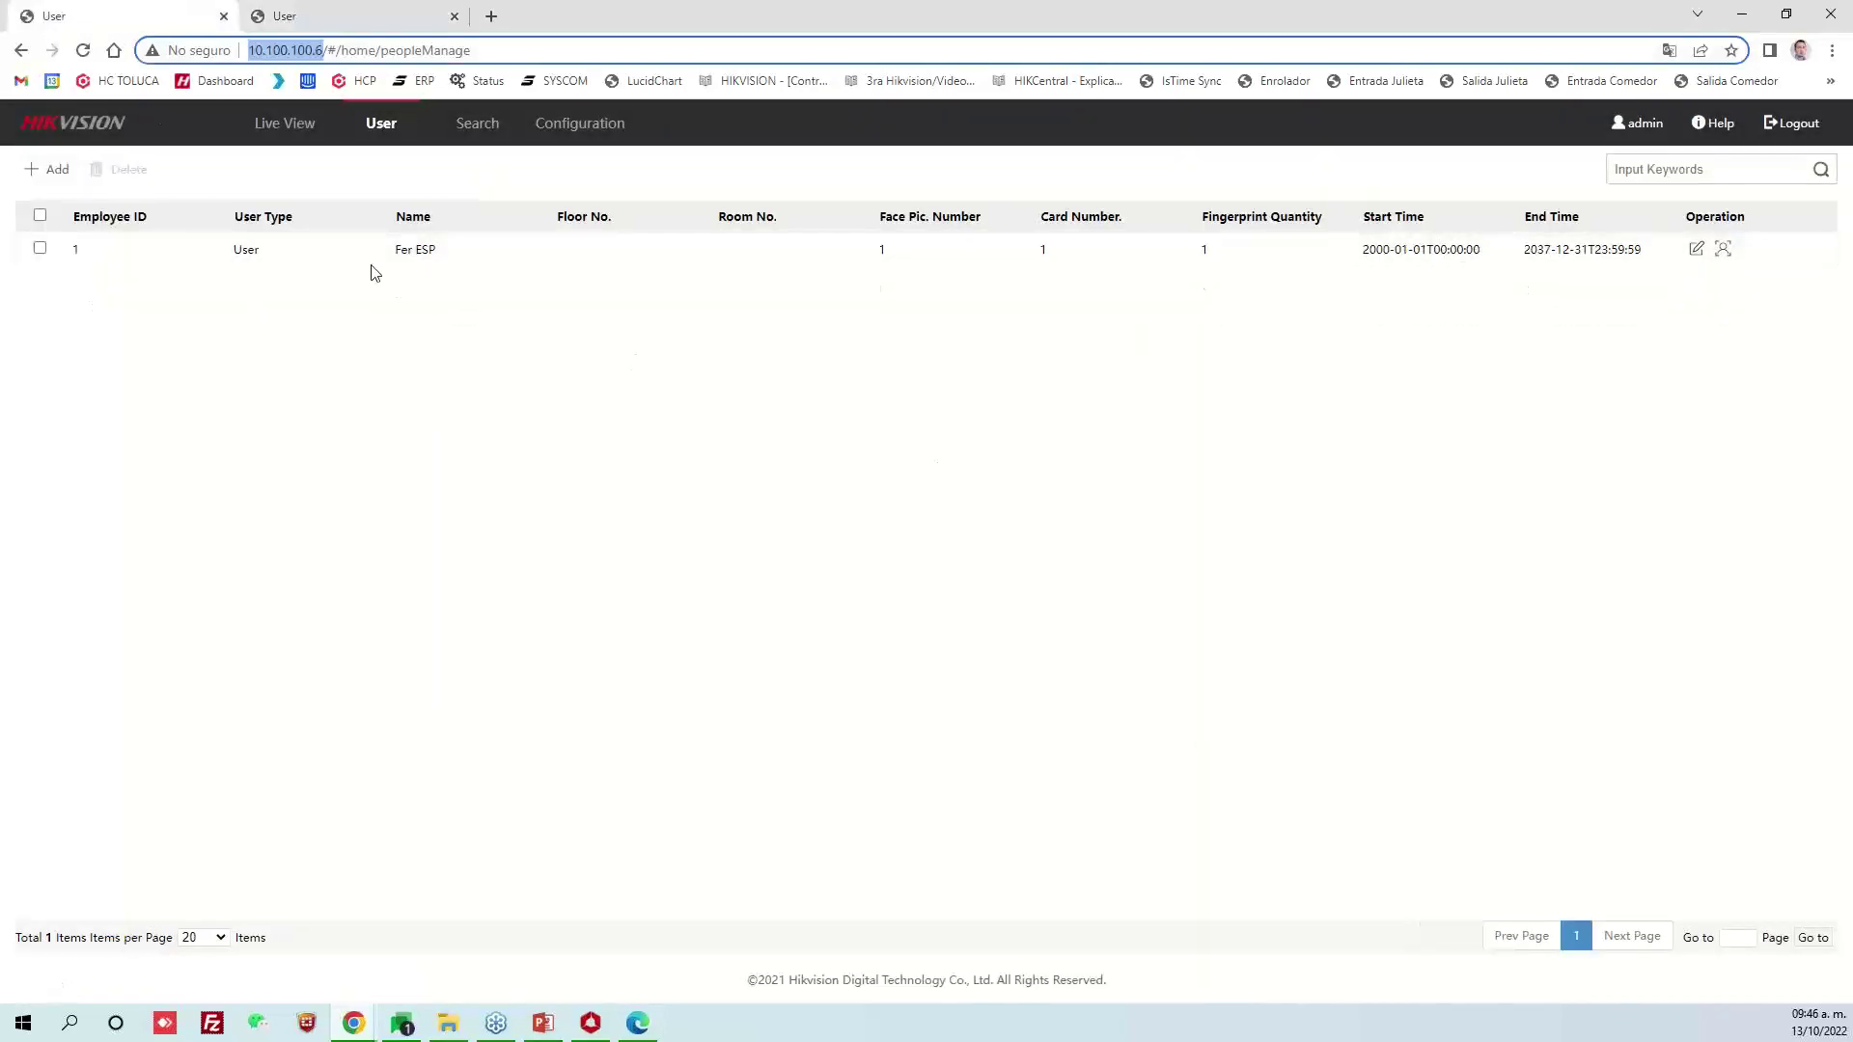
Check the 10.100.100.6 device's event log and tick each of its six listed users
{"action": "left_click", "coordinate": [476, 124]}
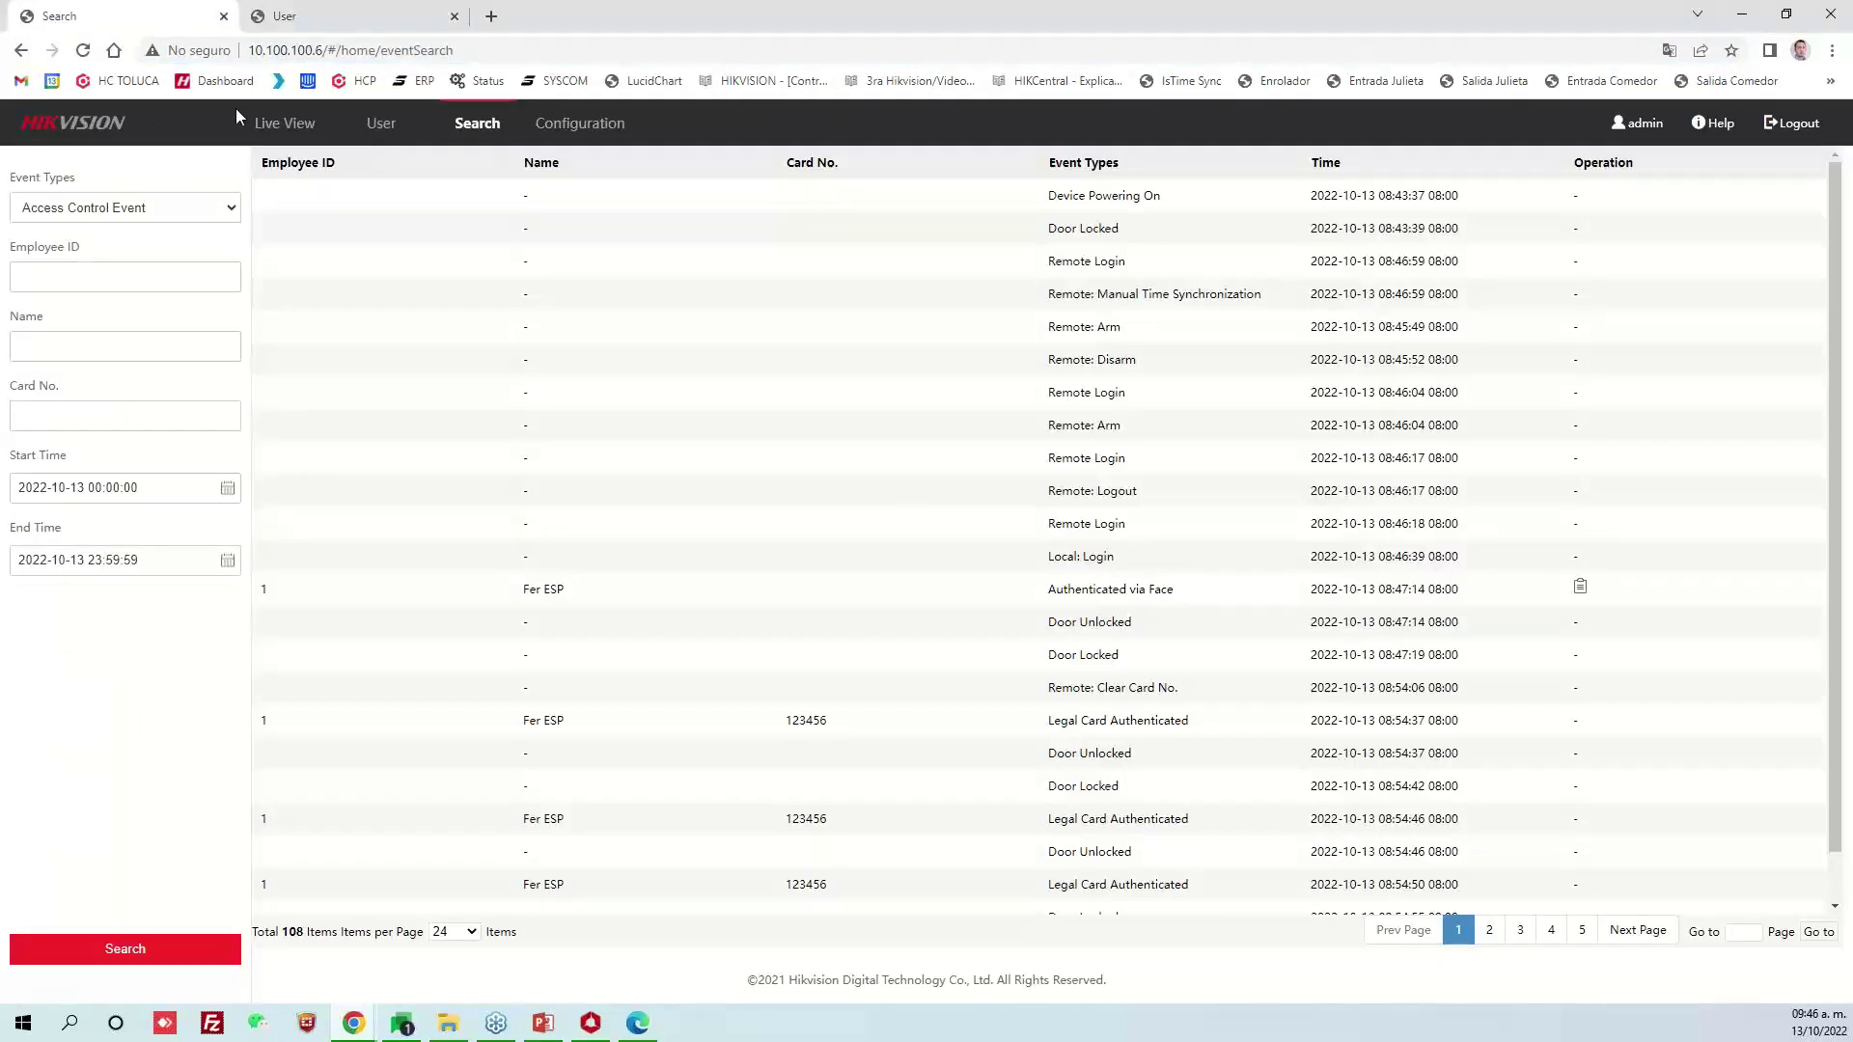
{"action": "left_click", "coordinate": [386, 124]}
{"action": "left_click", "coordinate": [434, 249]}
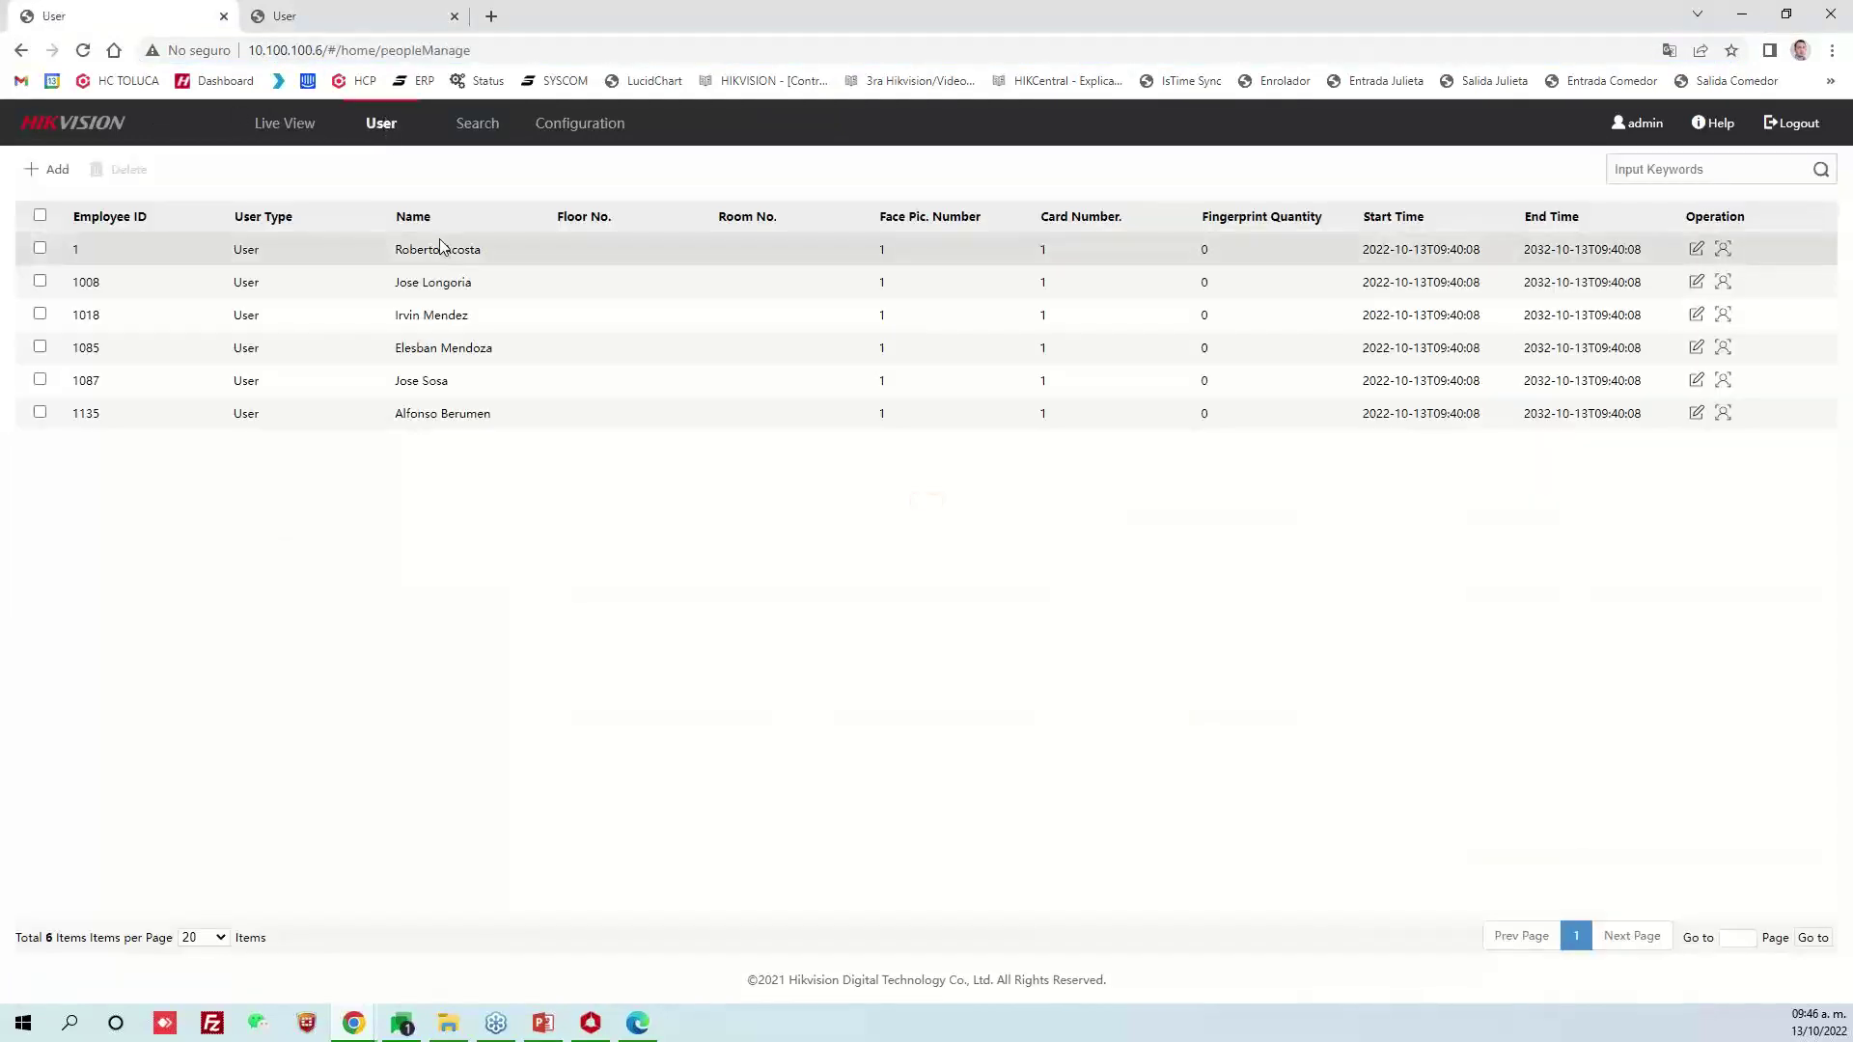
{"action": "left_click", "coordinate": [452, 281]}
{"action": "left_click", "coordinate": [463, 315]}
{"action": "left_click", "coordinate": [467, 347]}
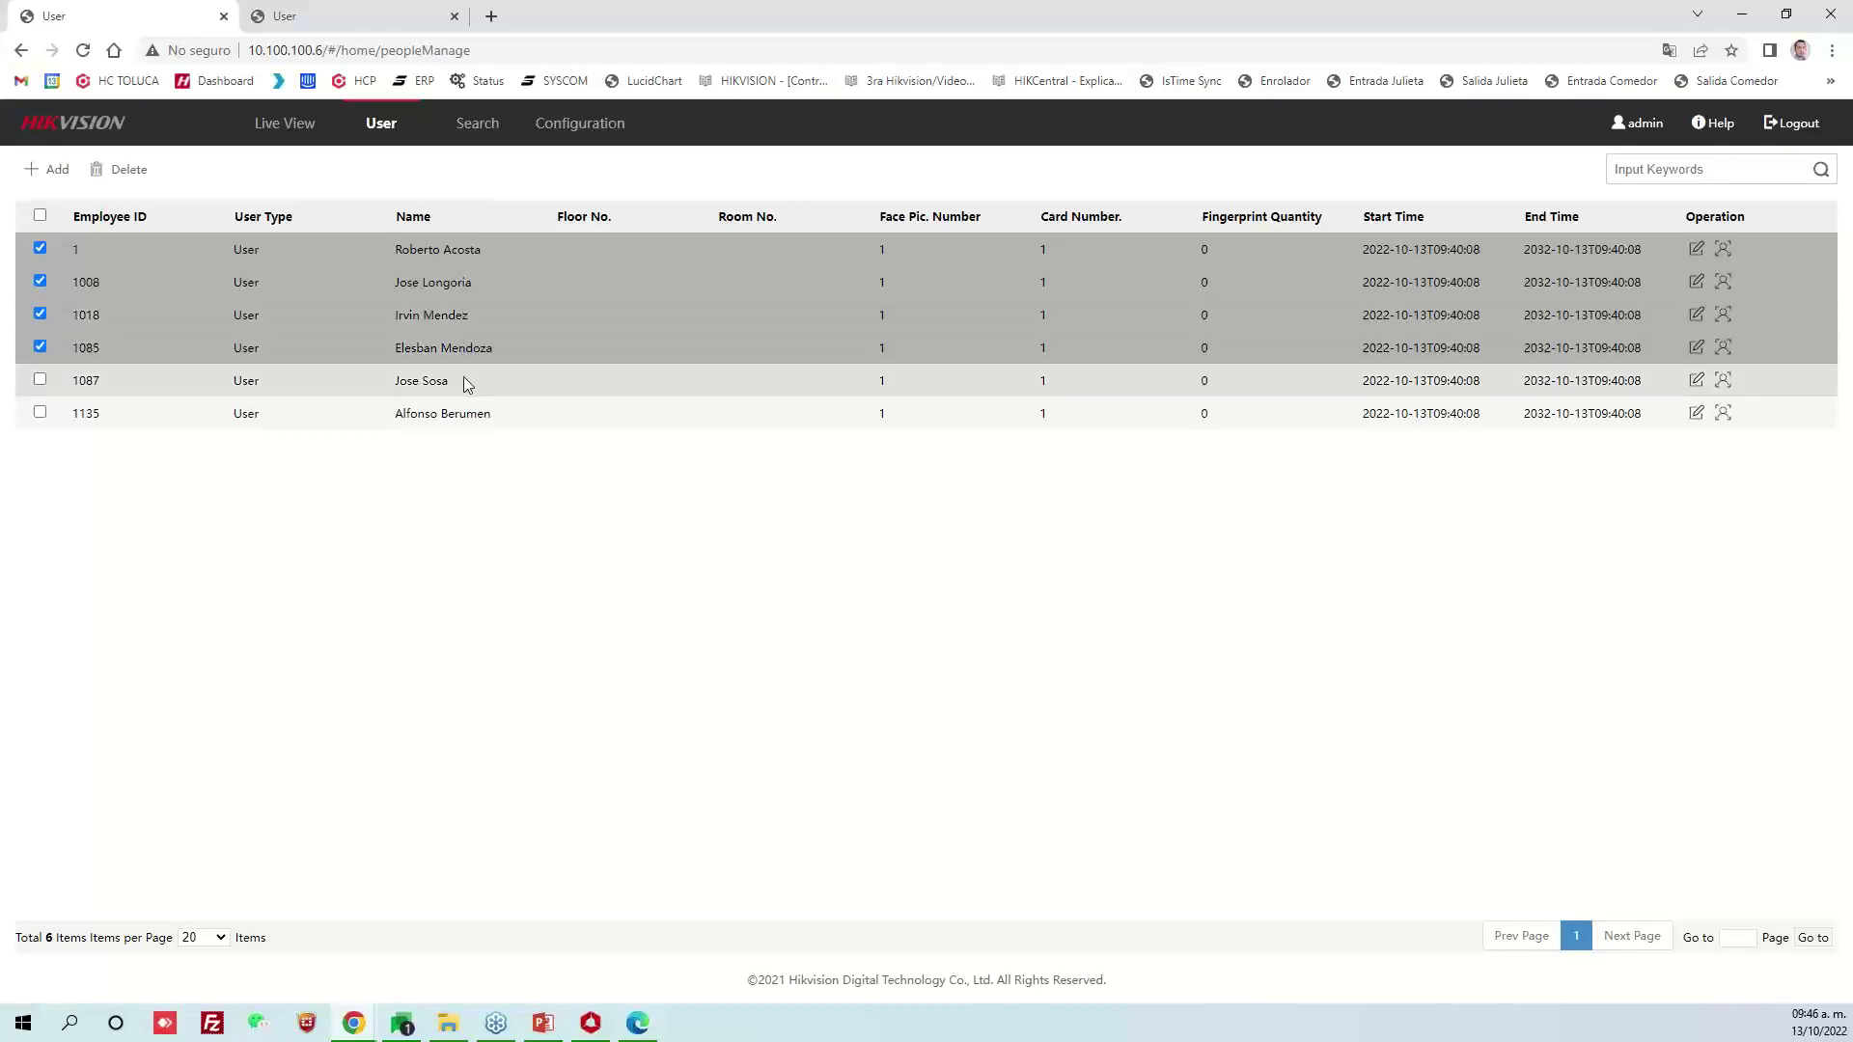
{"action": "left_click", "coordinate": [463, 381]}
{"action": "left_click", "coordinate": [463, 411]}
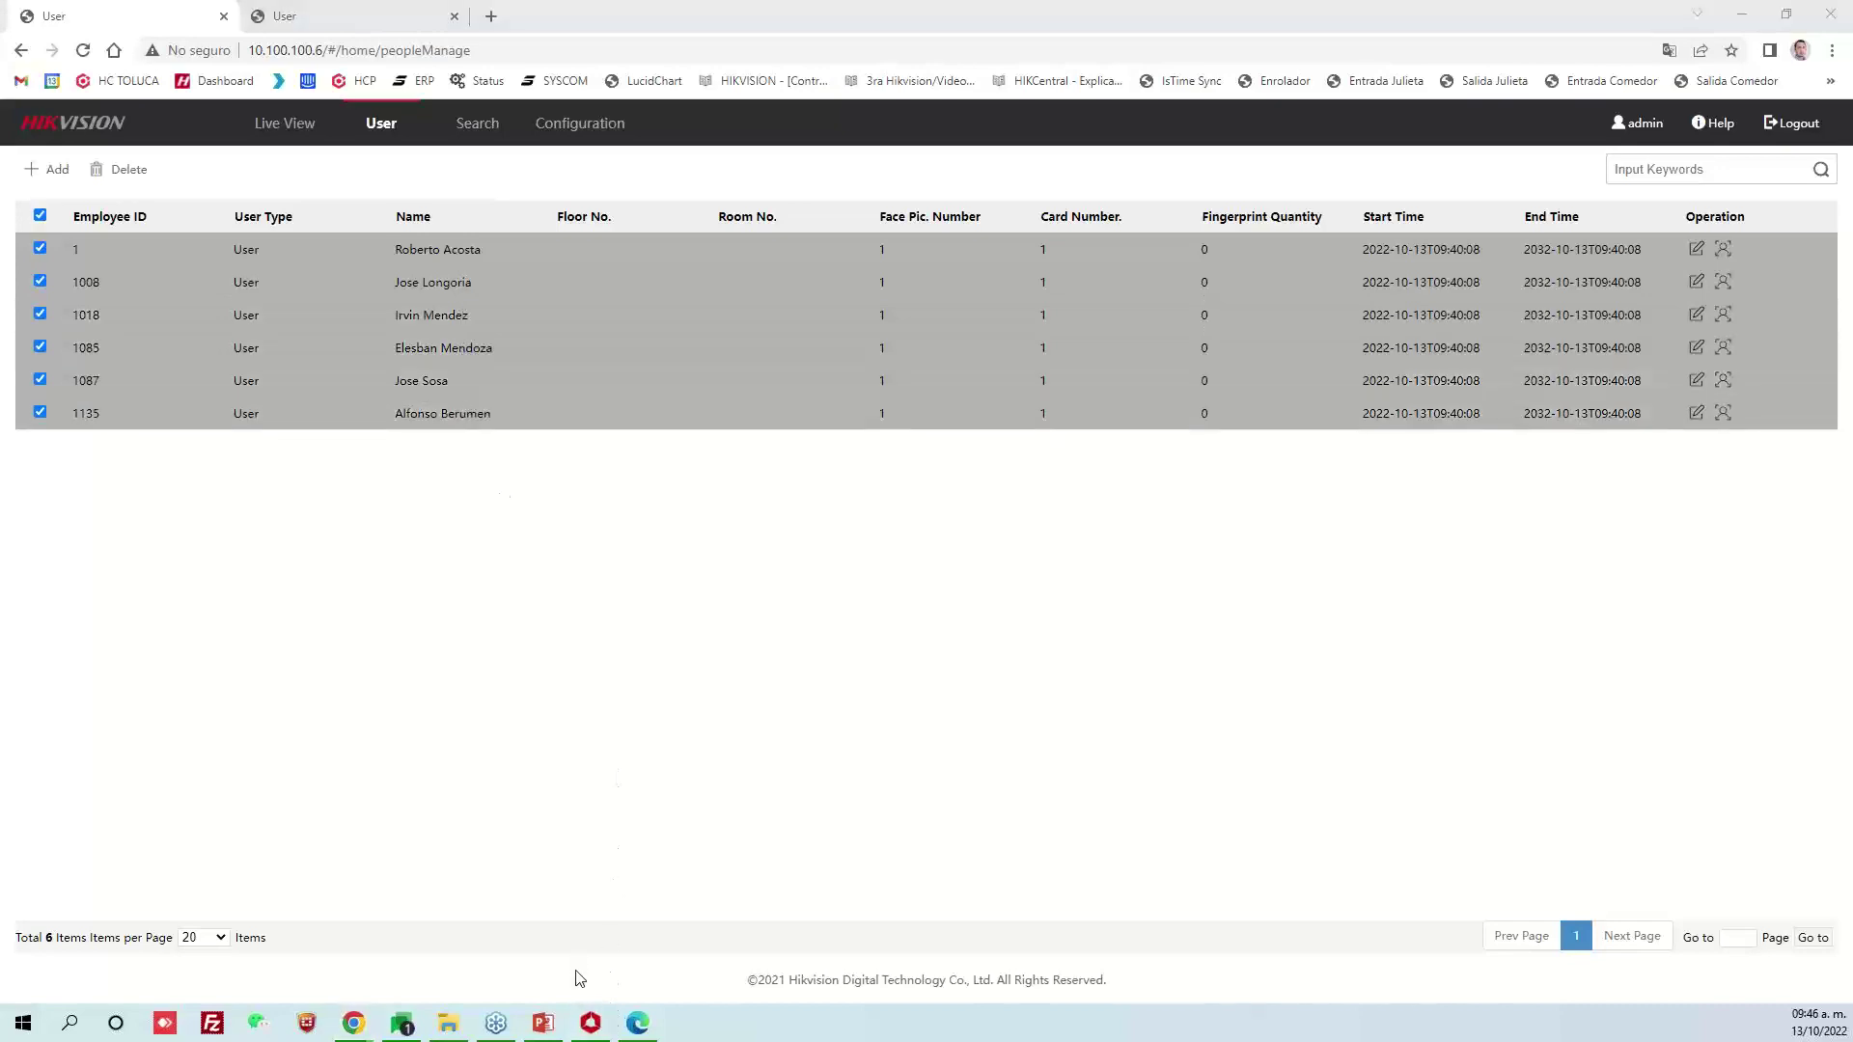
{"action": "left_click", "coordinate": [594, 1022]}
Review the members of the GA Almacen and GA Site access groups, then go to the Person list
{"action": "left_click", "coordinate": [485, 172]}
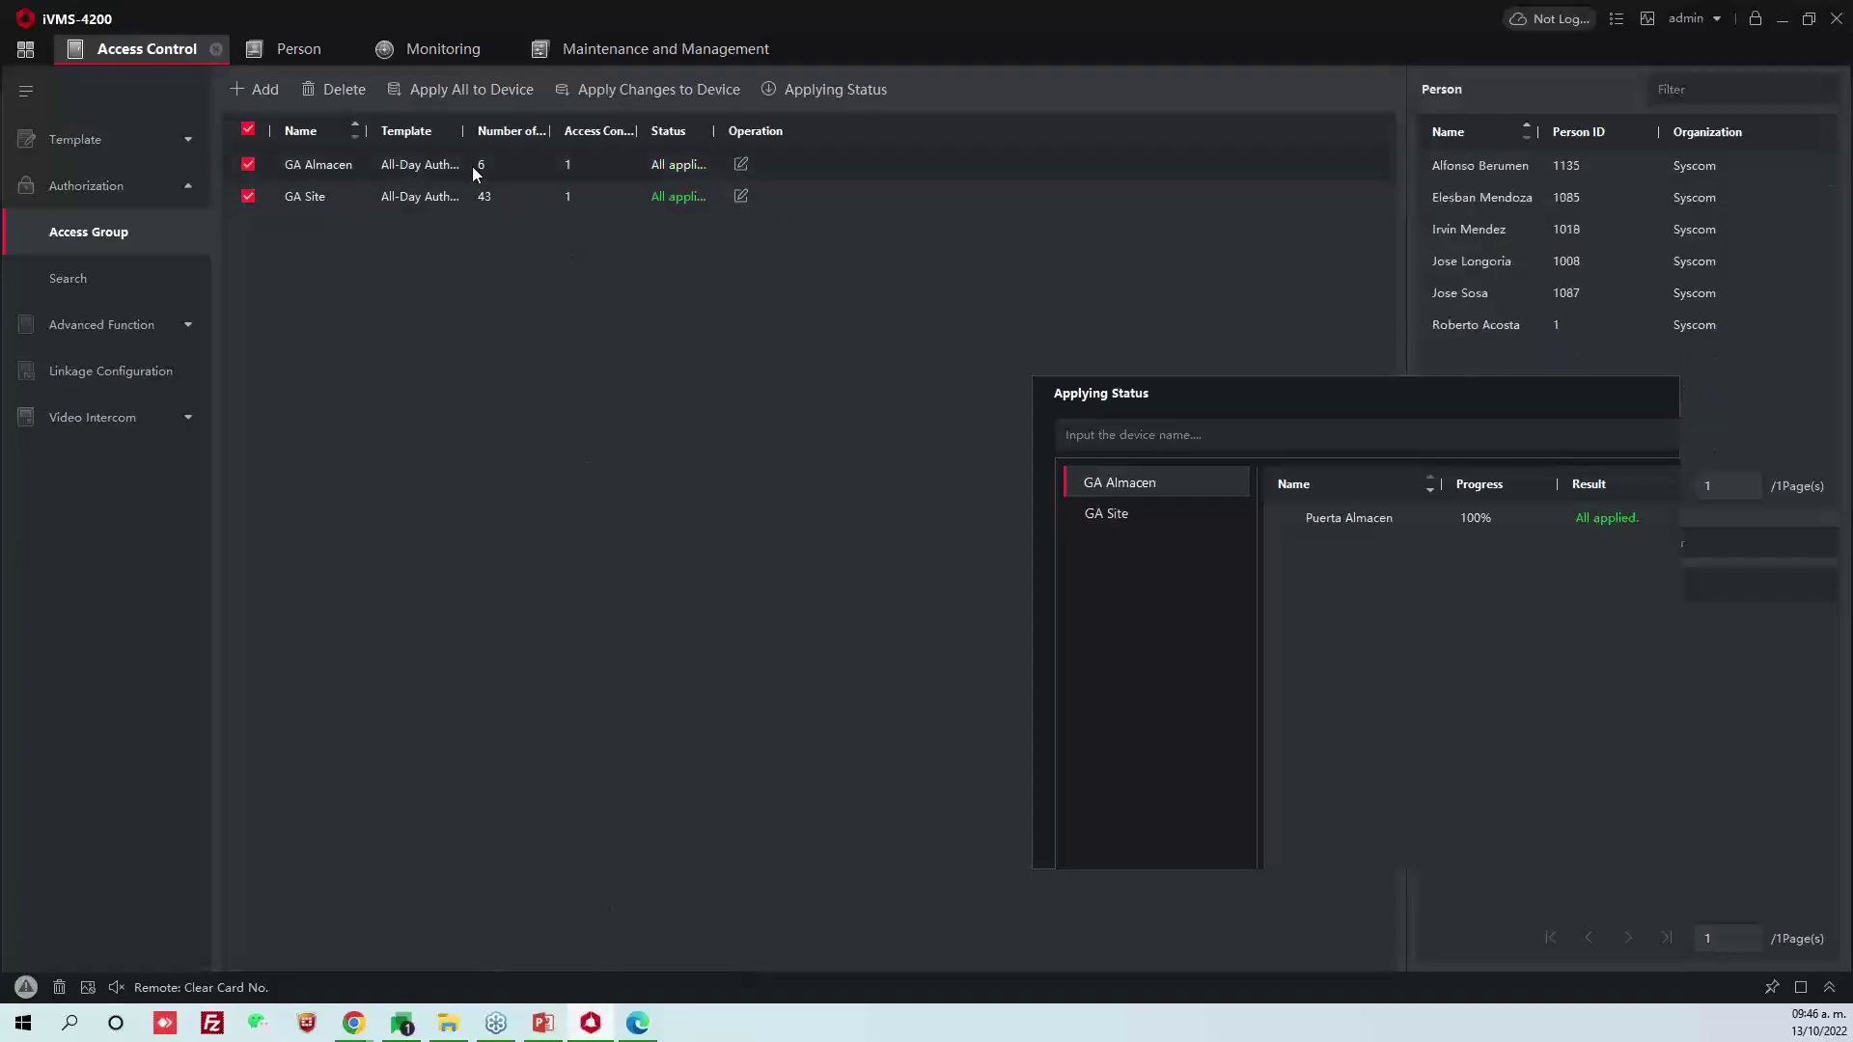
{"action": "left_click", "coordinate": [492, 196]}
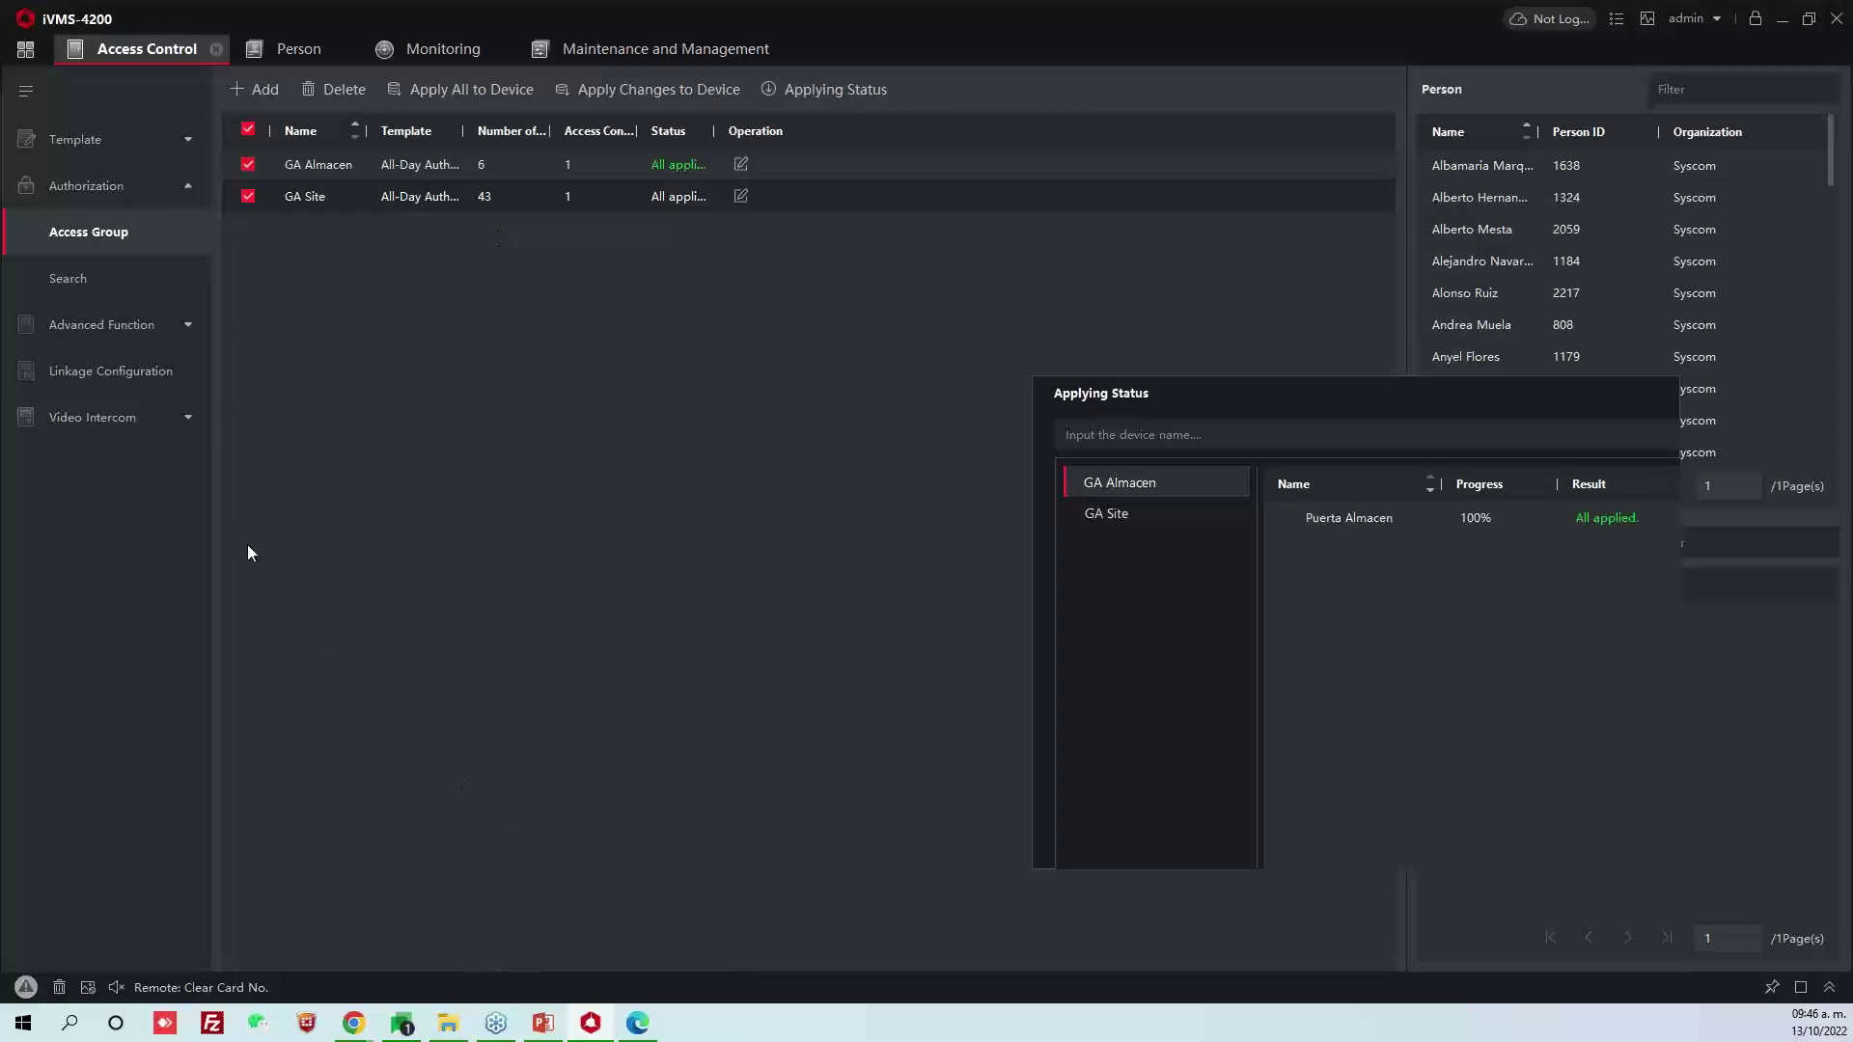
{"action": "left_click", "coordinate": [287, 50]}
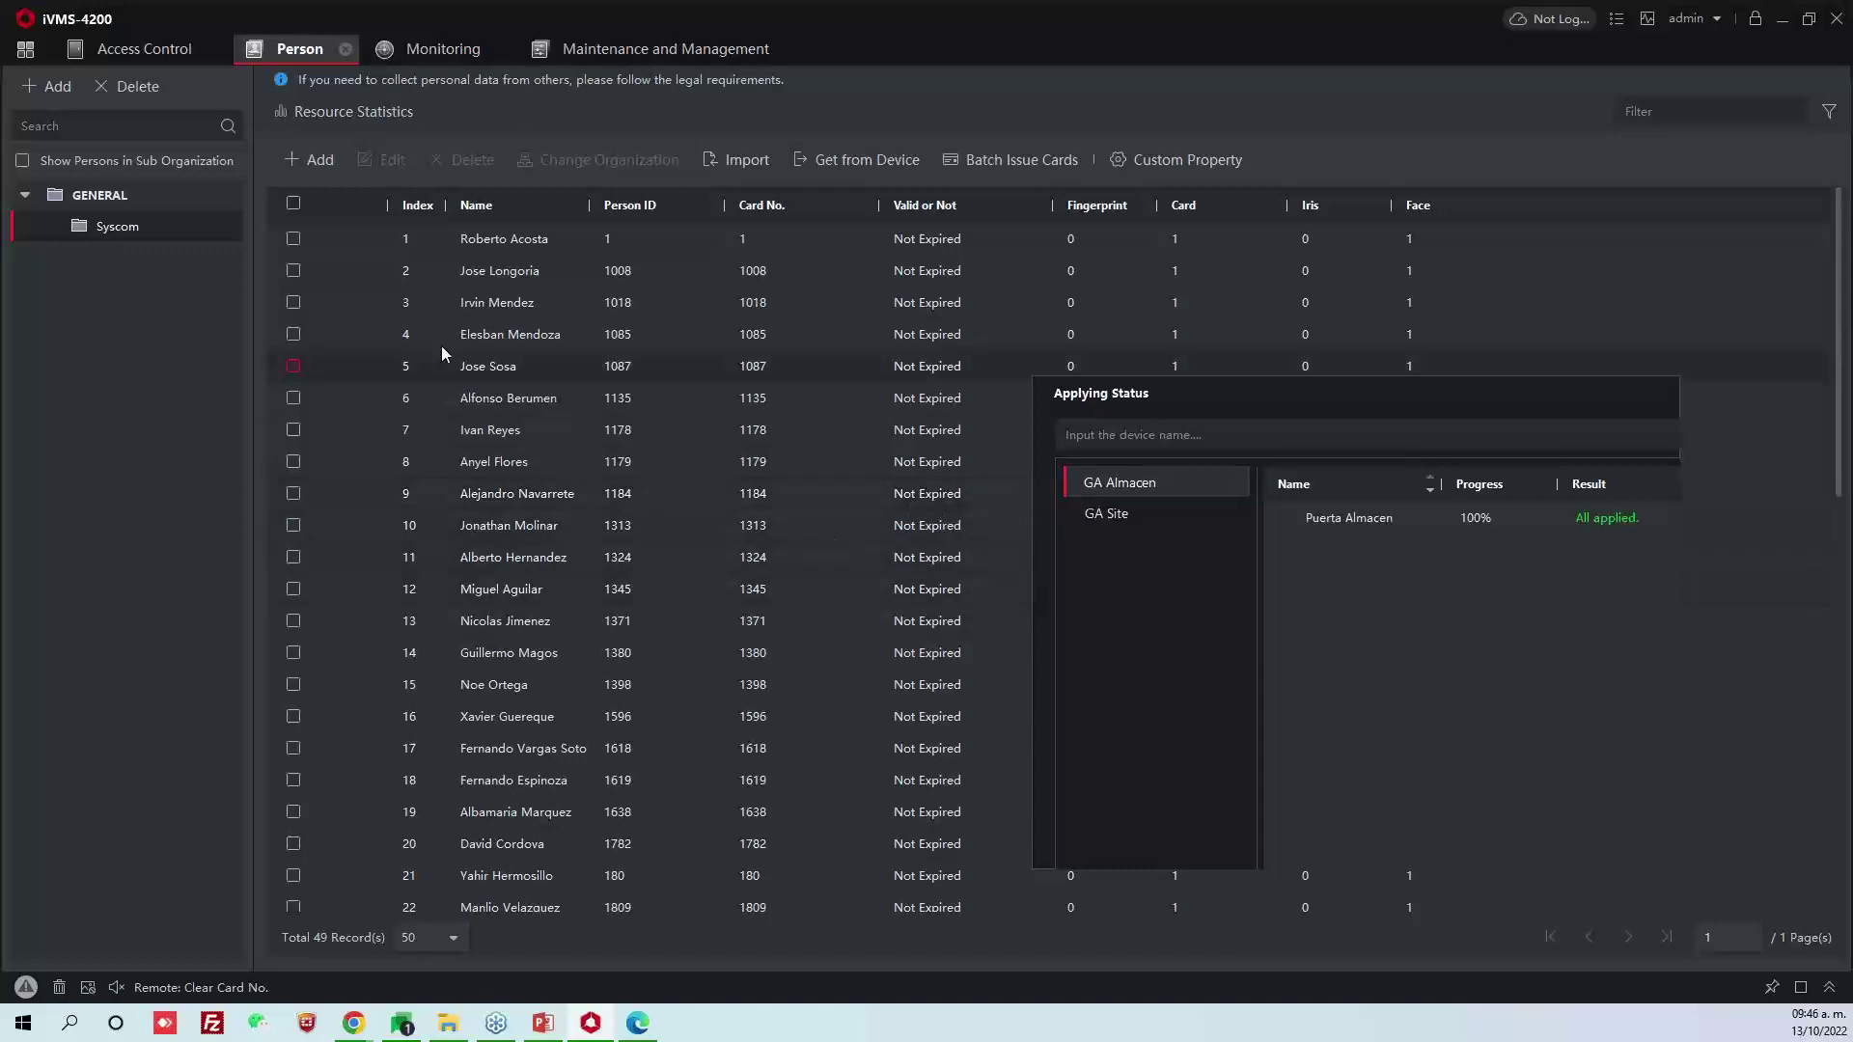
Add a new person with ID 2234 and the name 'Visitante Oficina 5'
{"action": "left_click", "coordinate": [328, 164]}
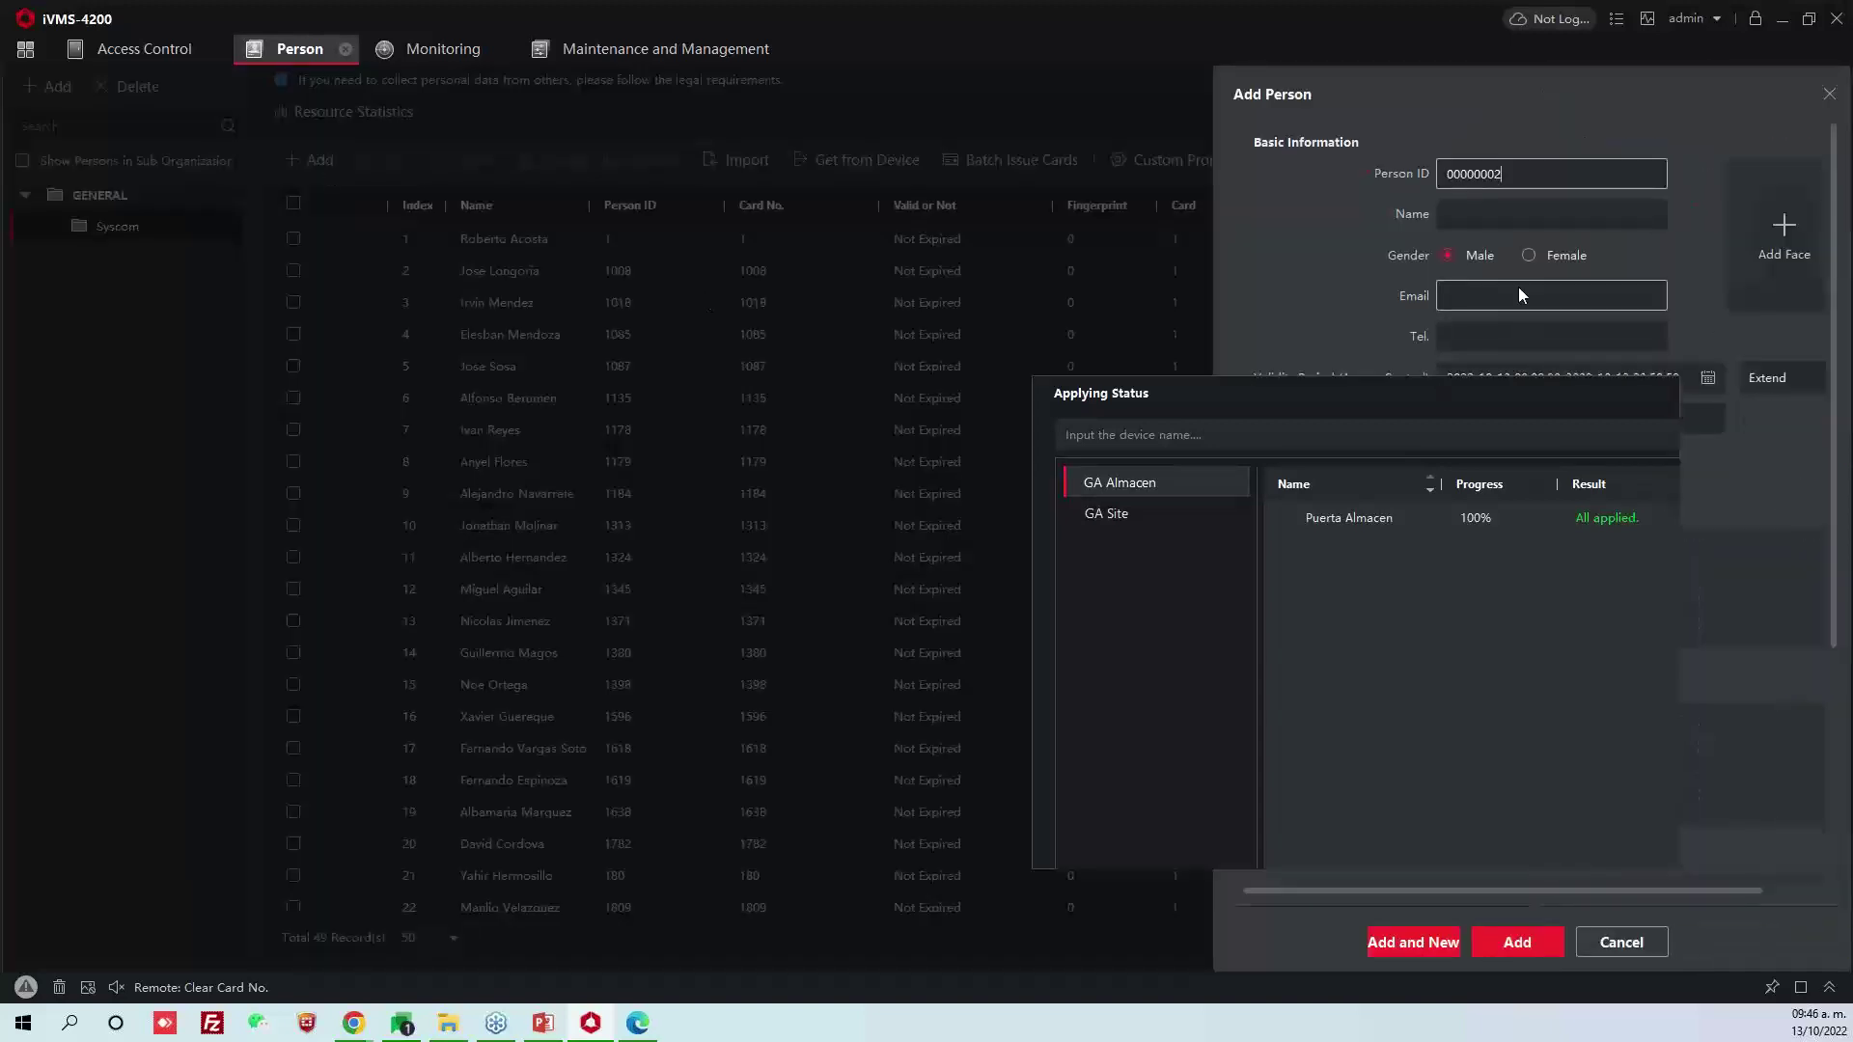
{"action": "left_click_drag", "start_coordinate": [1495, 174], "coordinate": [1368, 186]}
{"action": "key", "text": "BackSpace"}
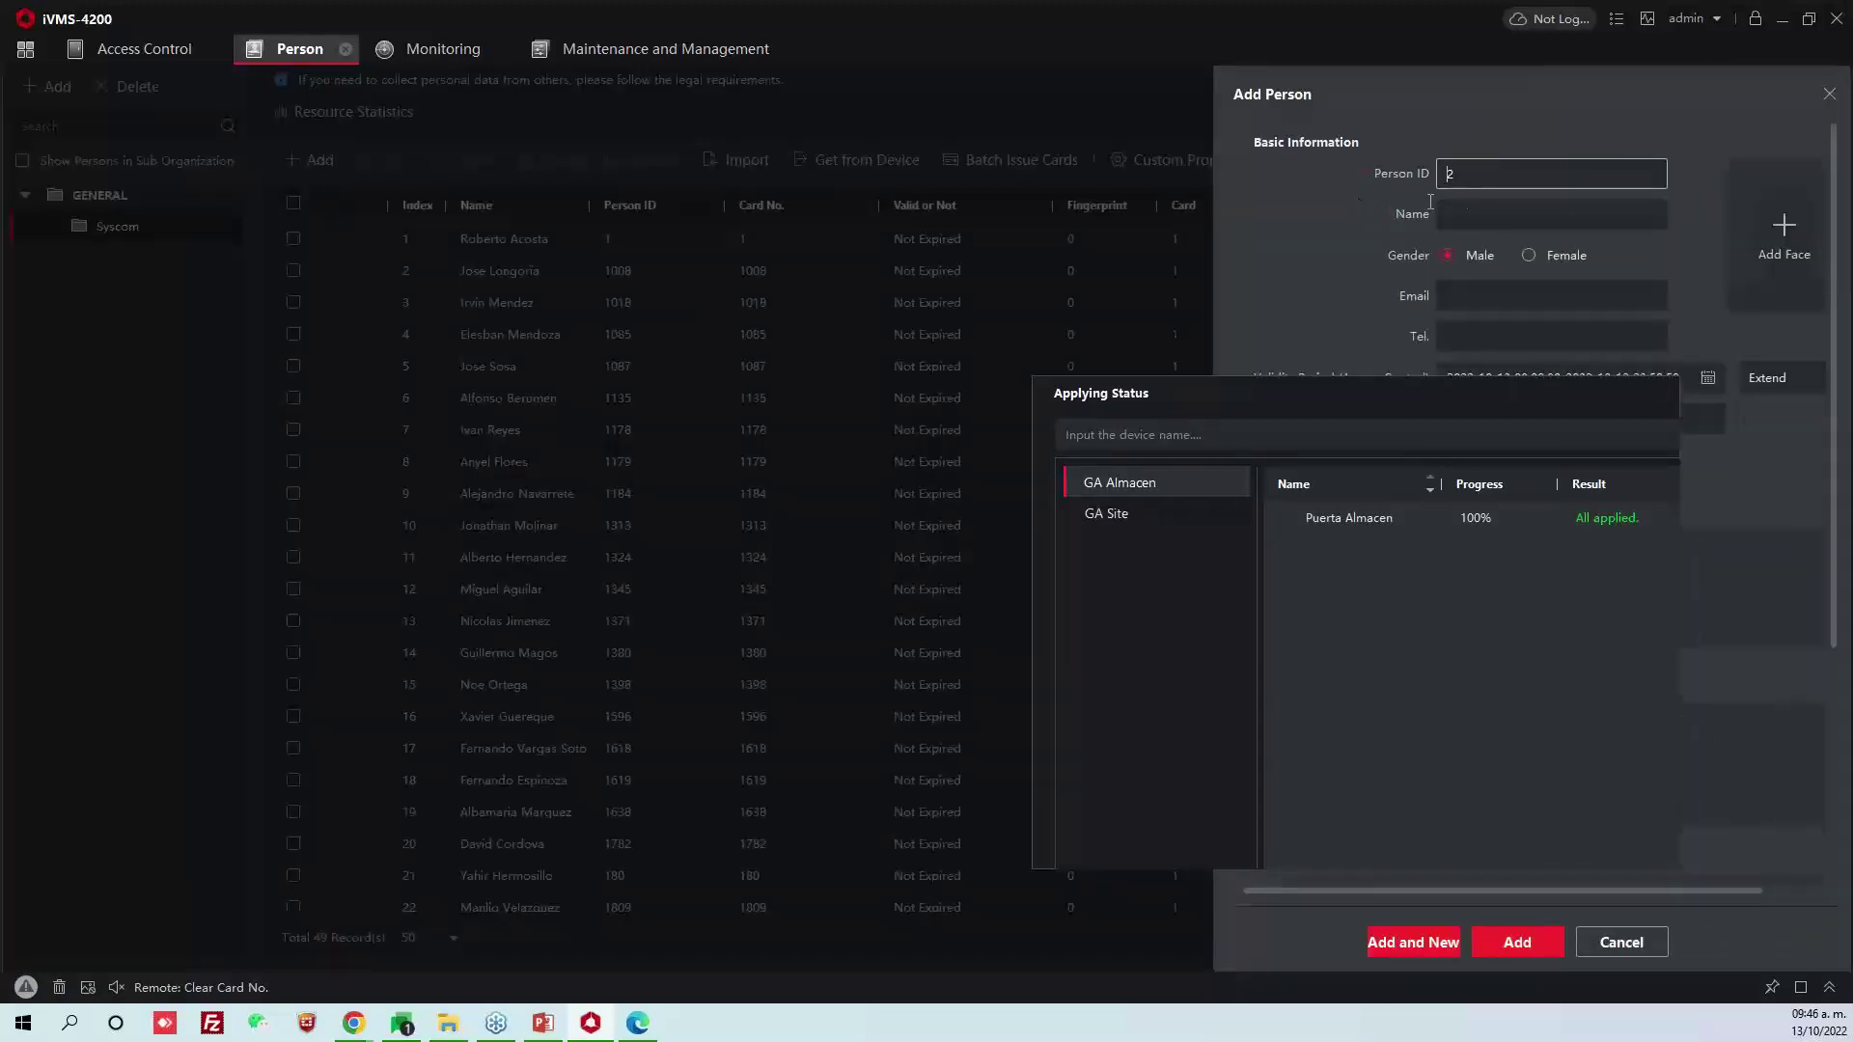
{"action": "type", "text": "2234"}
{"action": "left_click", "coordinate": [1468, 215]}
{"action": "type", "text": "Visitant"}
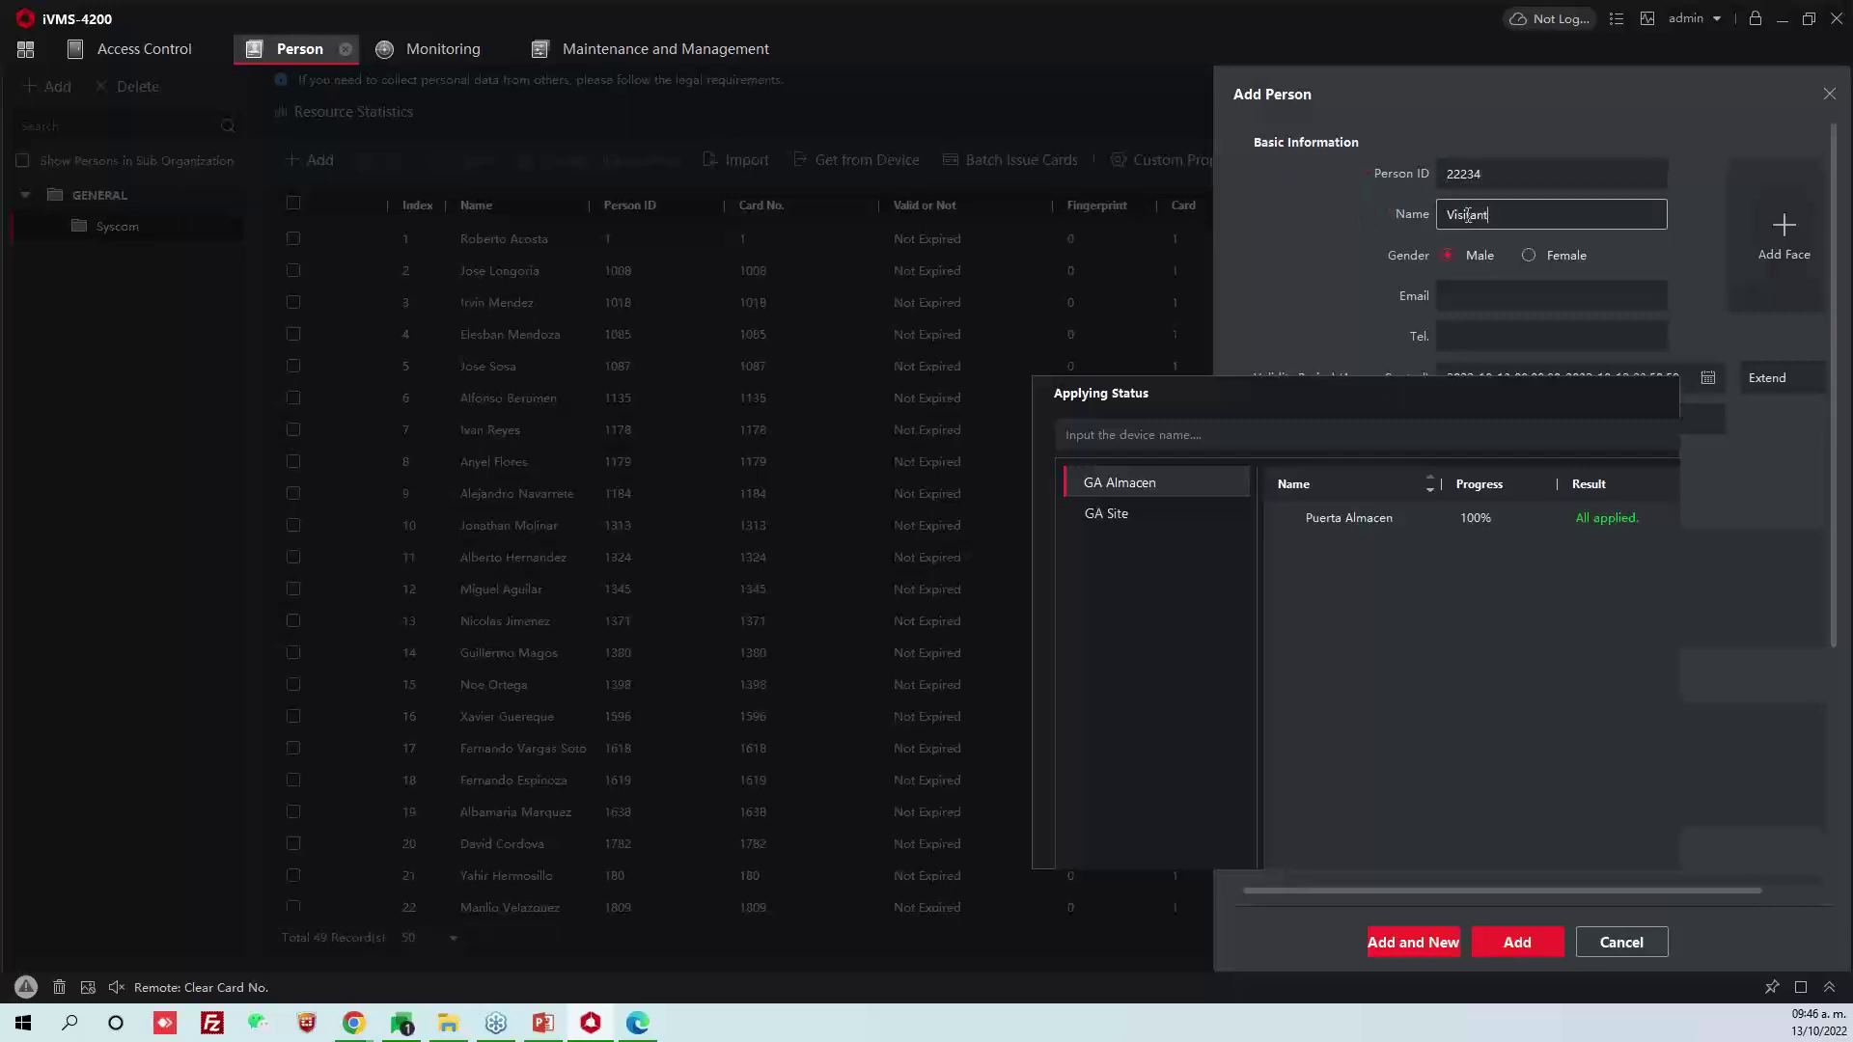
{"action": "type", "text": "e Oficina 5"}
Dismiss the Applying Status panel and begin adding a card for the person
{"action": "left_click_drag", "start_coordinate": [1415, 391], "coordinate": [924, 320]}
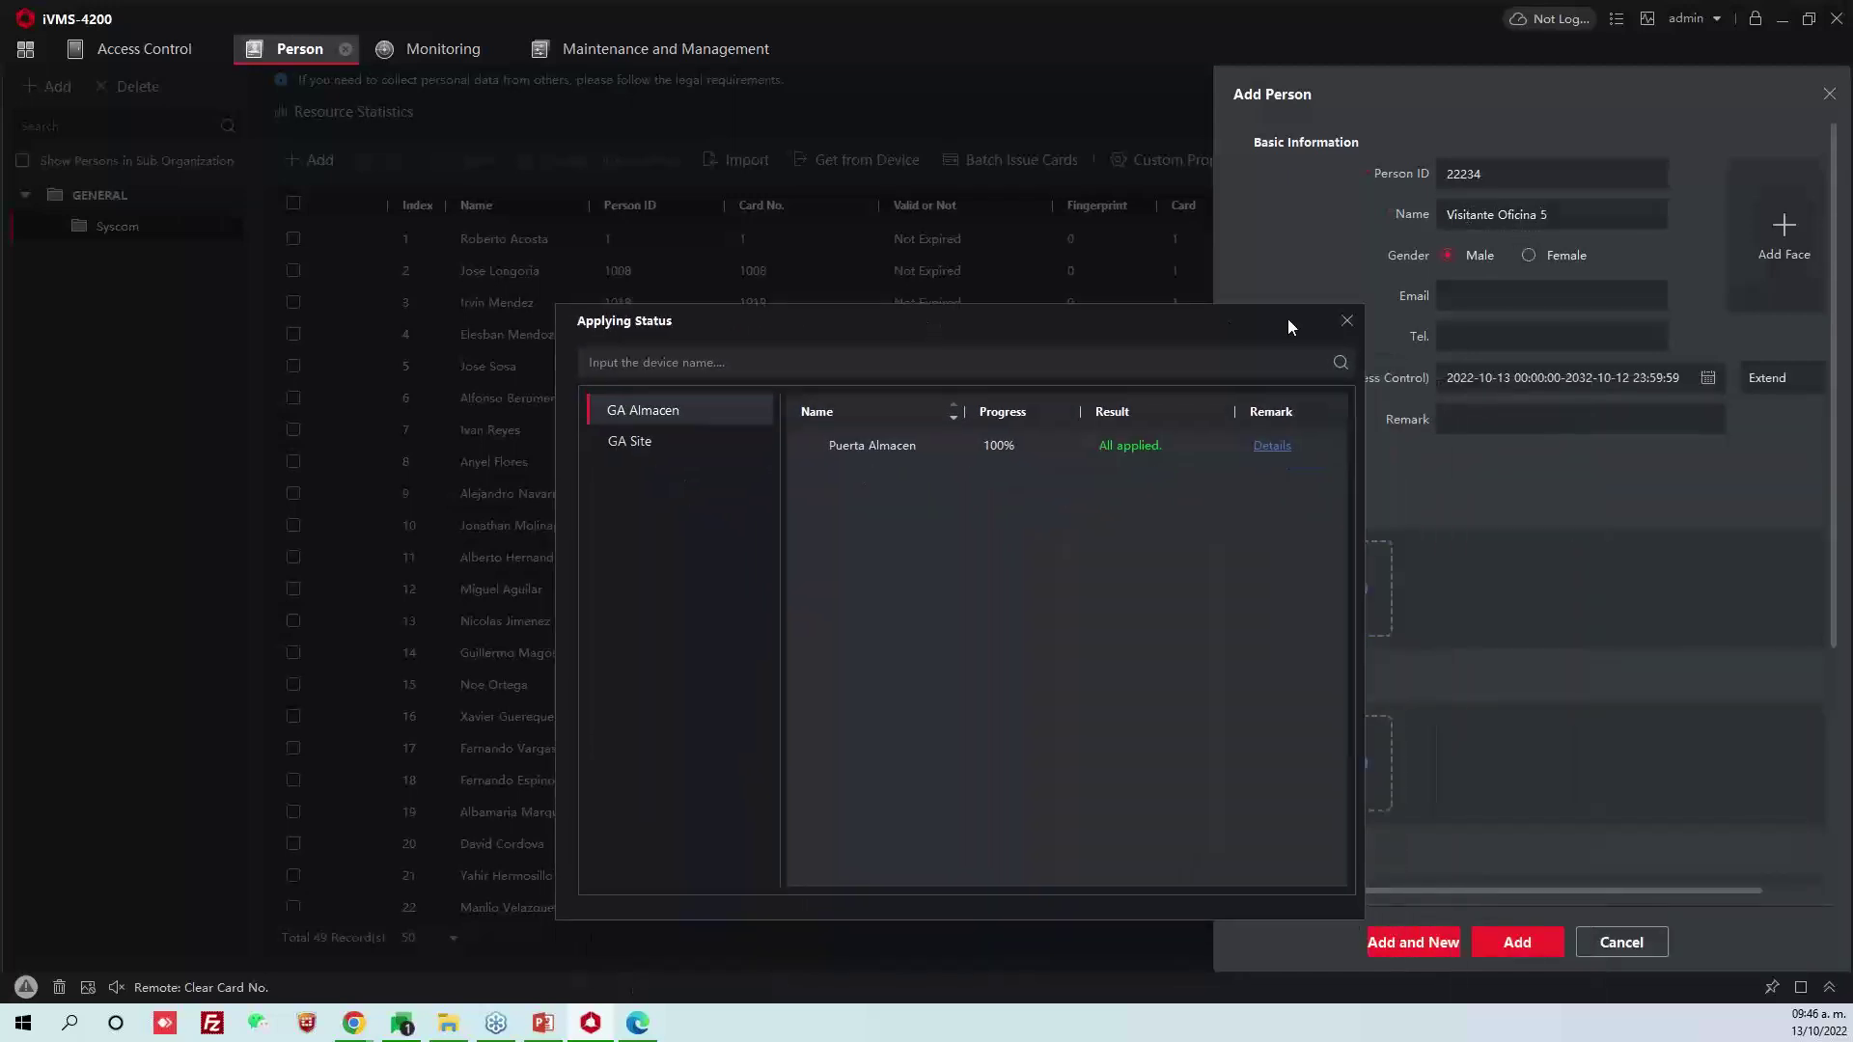
{"action": "left_click", "coordinate": [1347, 320]}
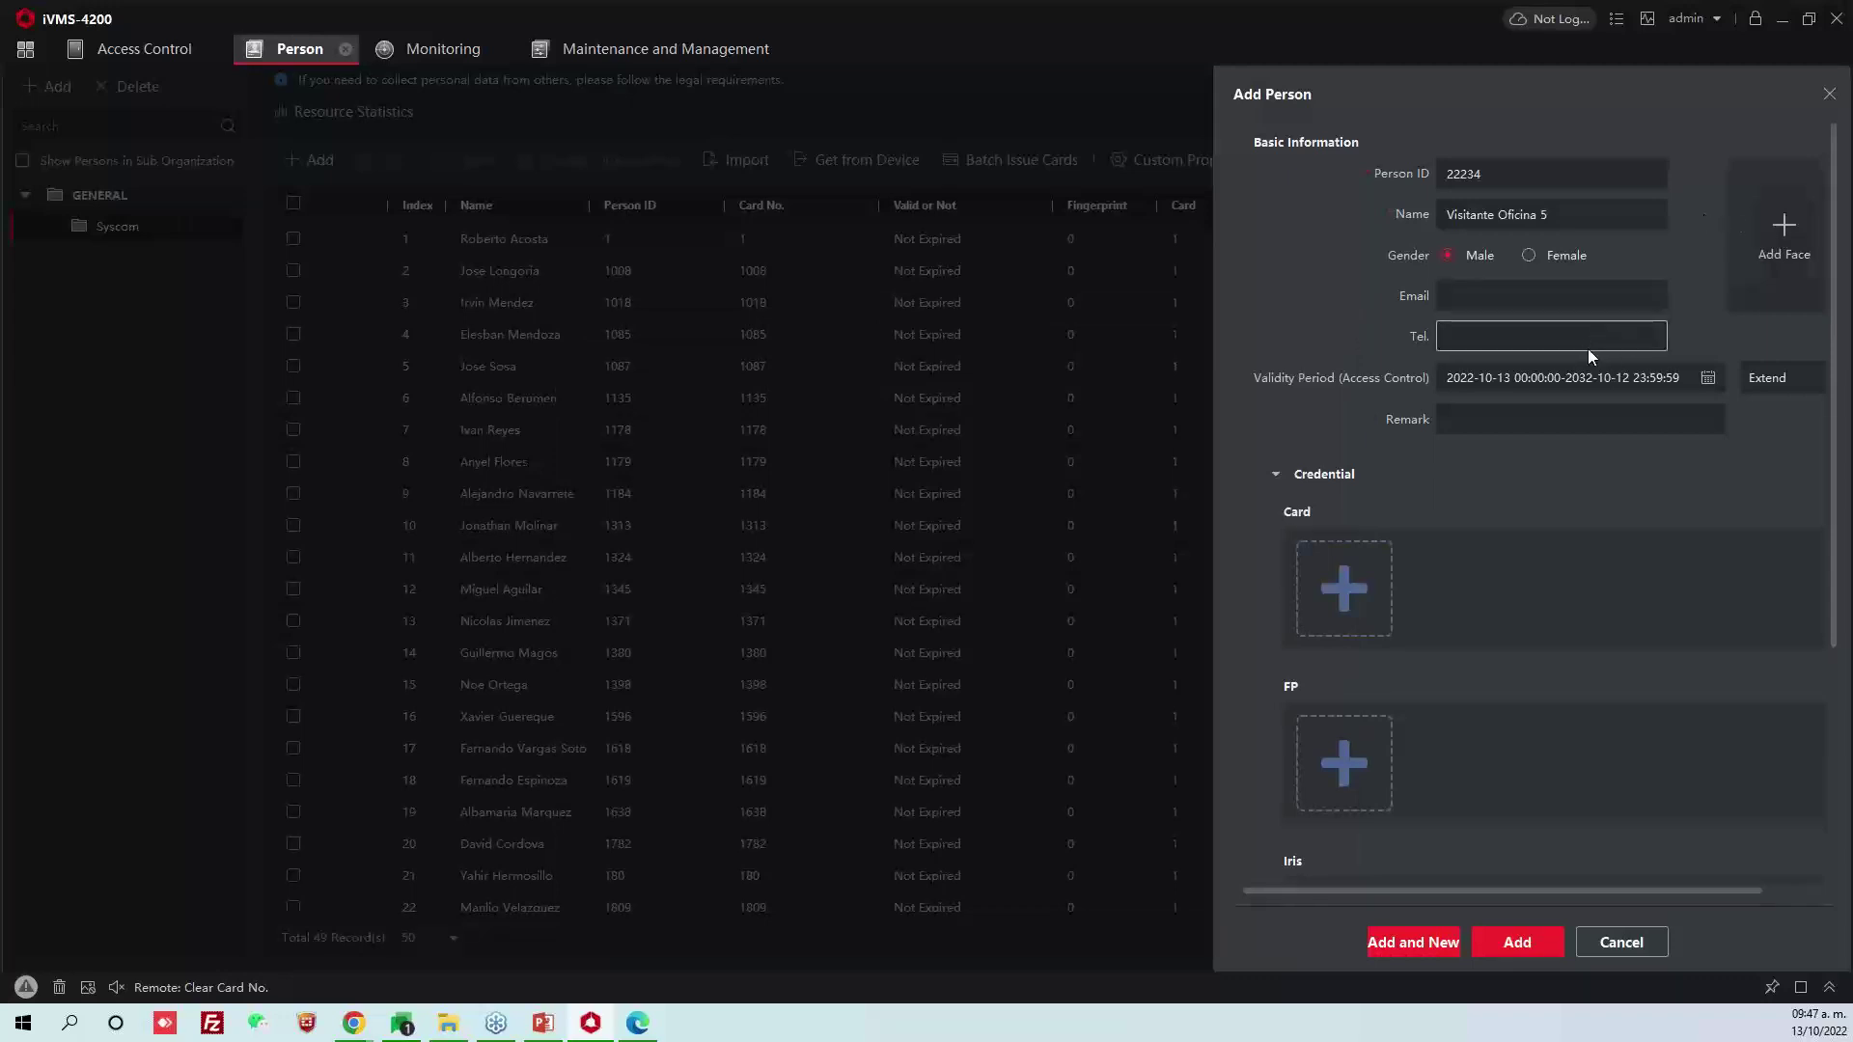
{"action": "left_click", "coordinate": [1369, 585]}
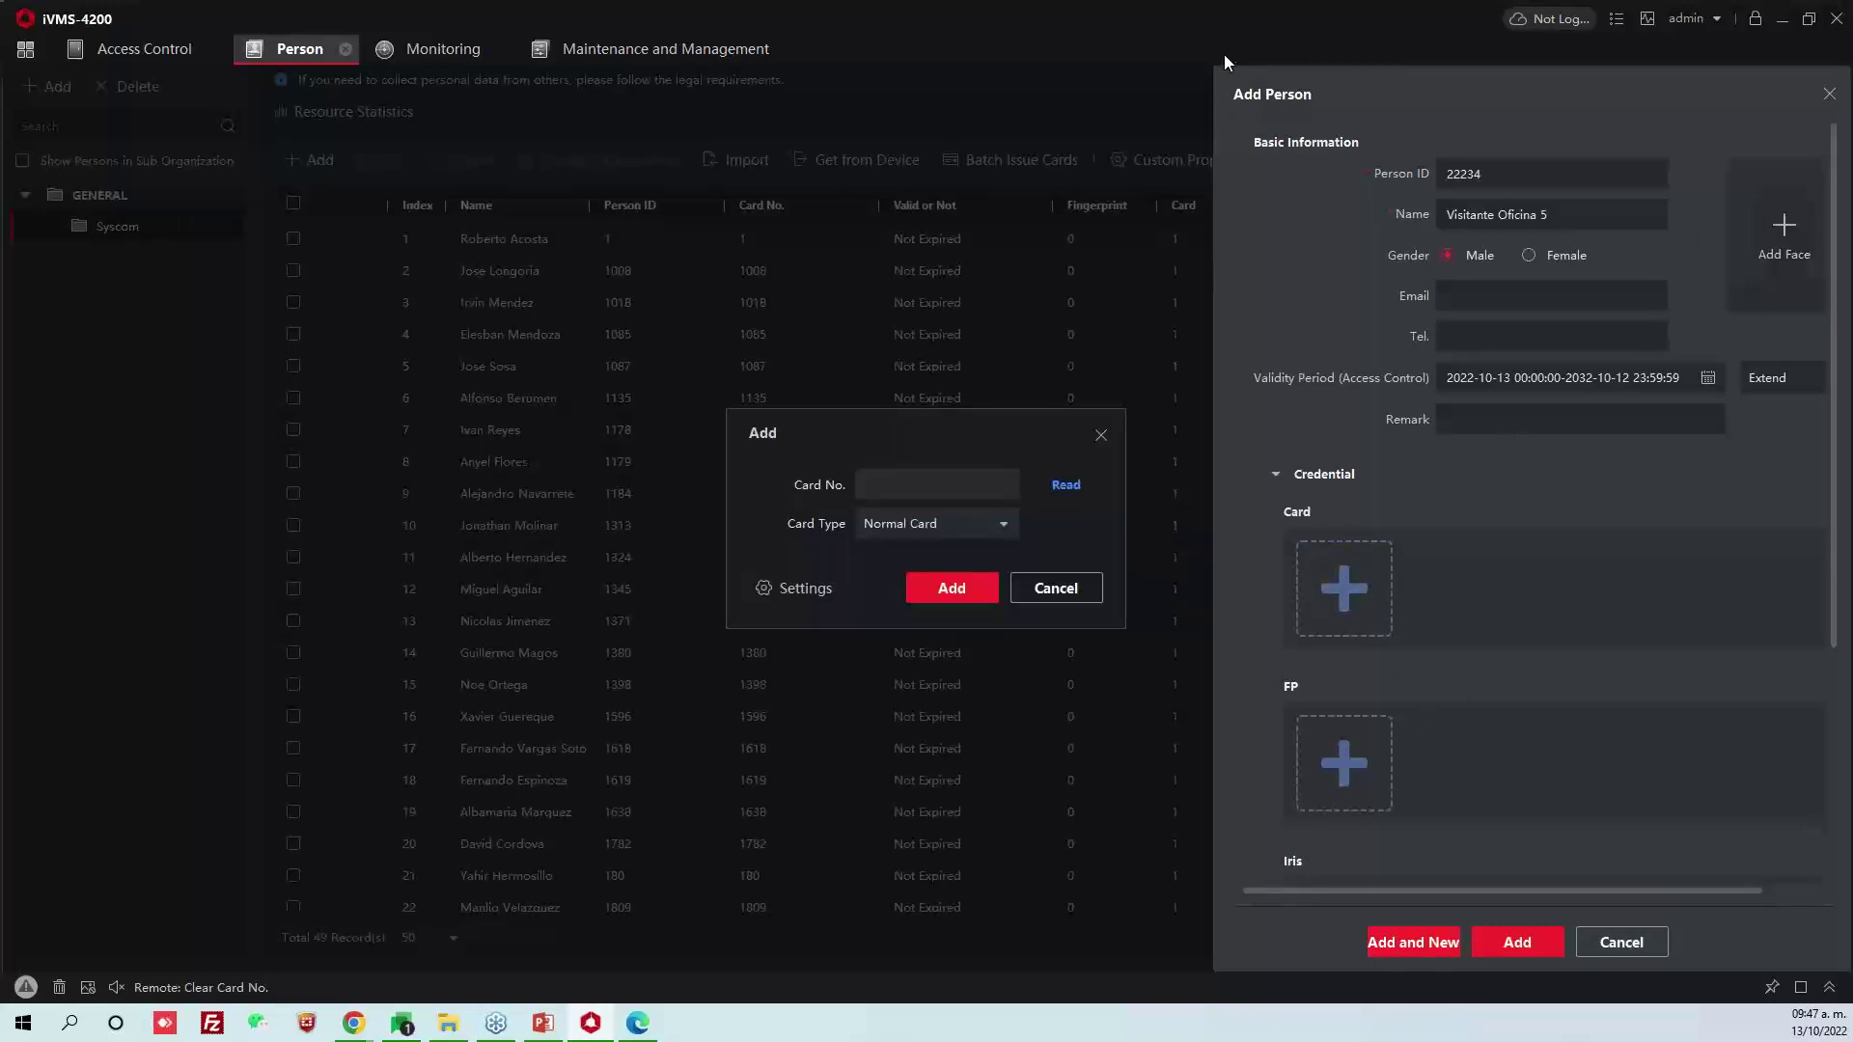
Give the visitor card number 123456, preview its QR code, and save the person
{"action": "left_click", "coordinate": [927, 482]}
{"action": "type", "text": "123456"}
{"action": "left_click", "coordinate": [952, 587]}
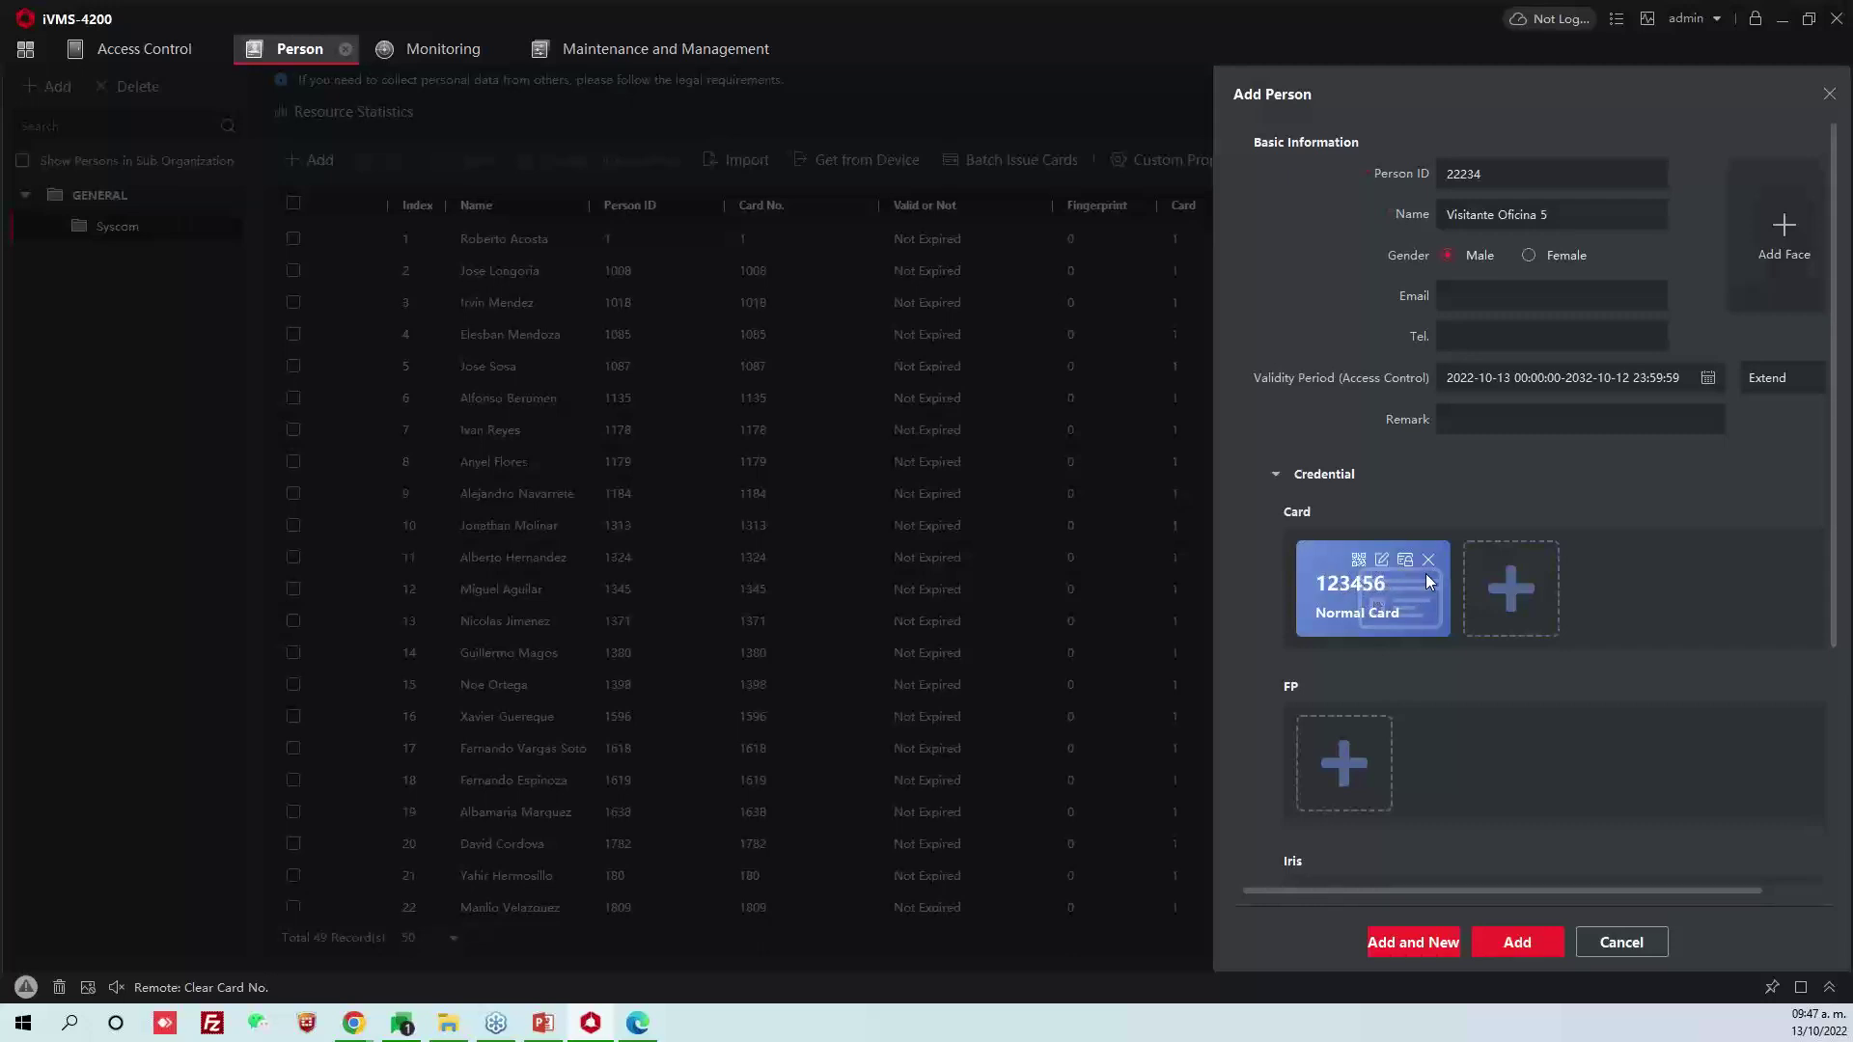
{"action": "left_click", "coordinate": [1360, 559]}
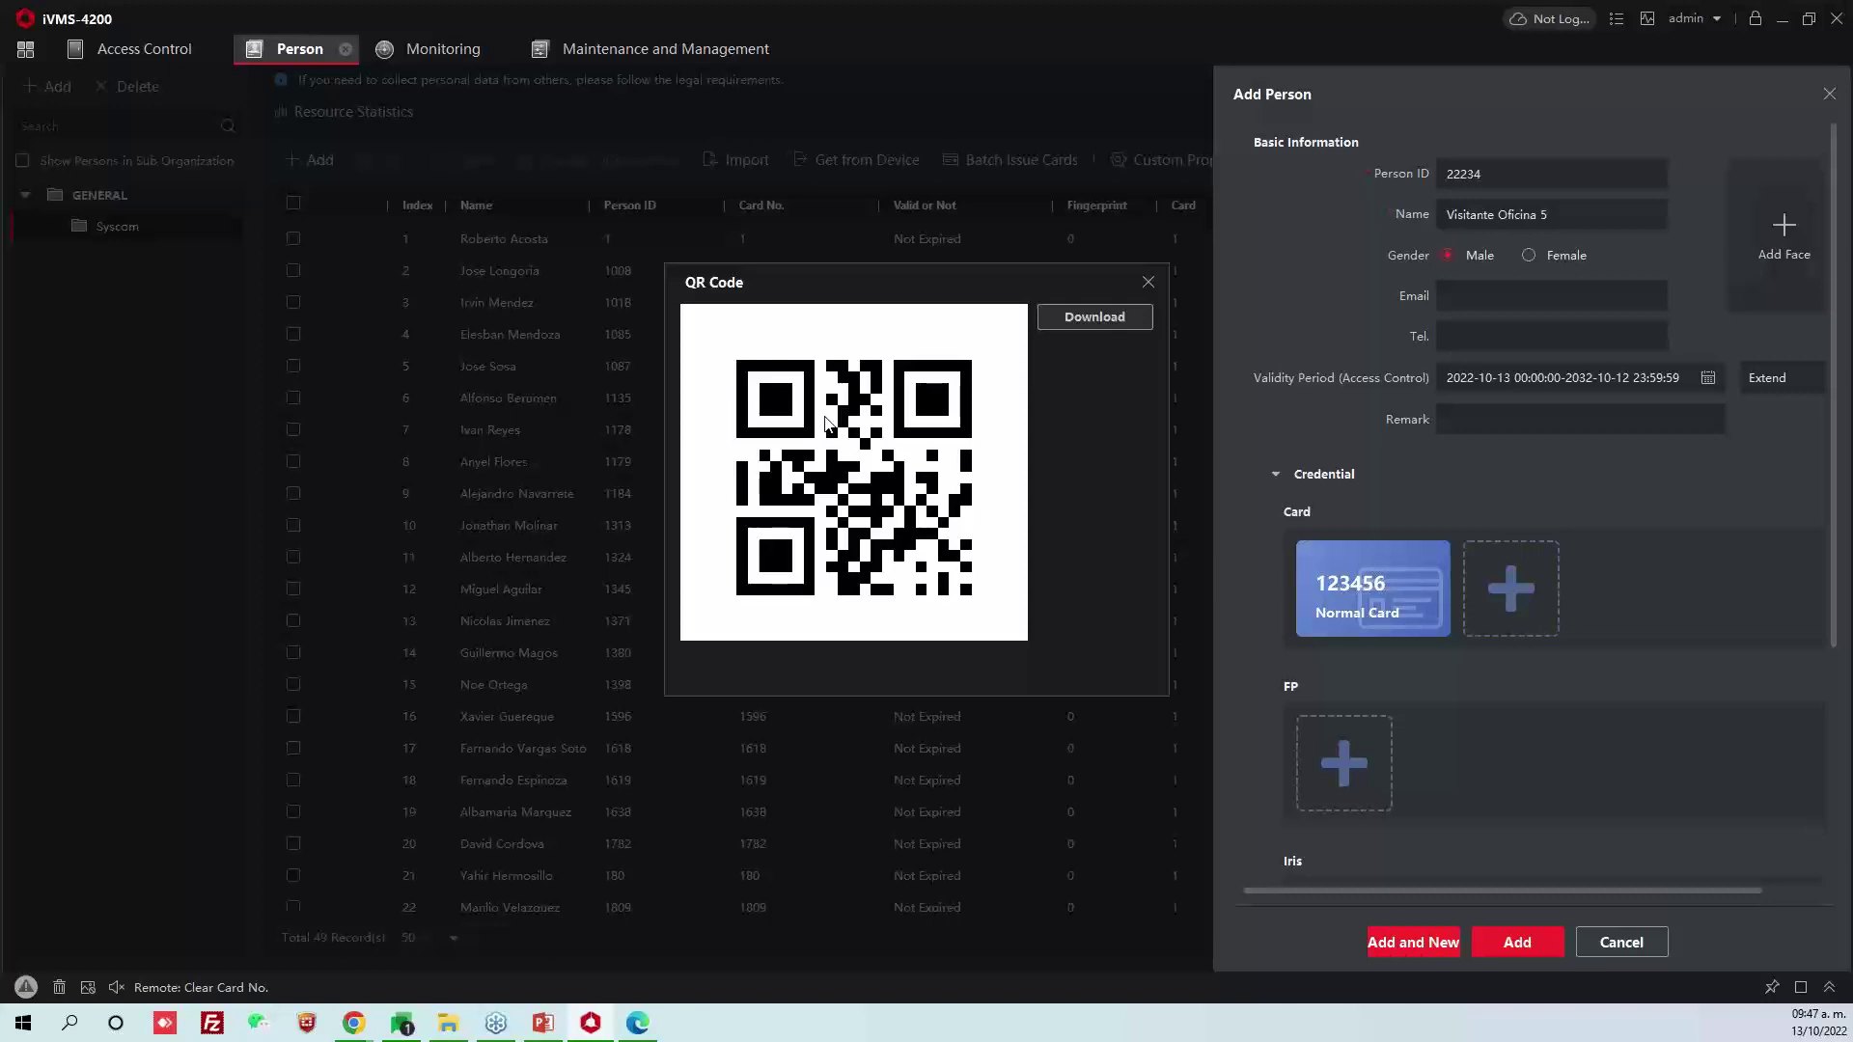
{"action": "left_click", "coordinate": [1148, 284]}
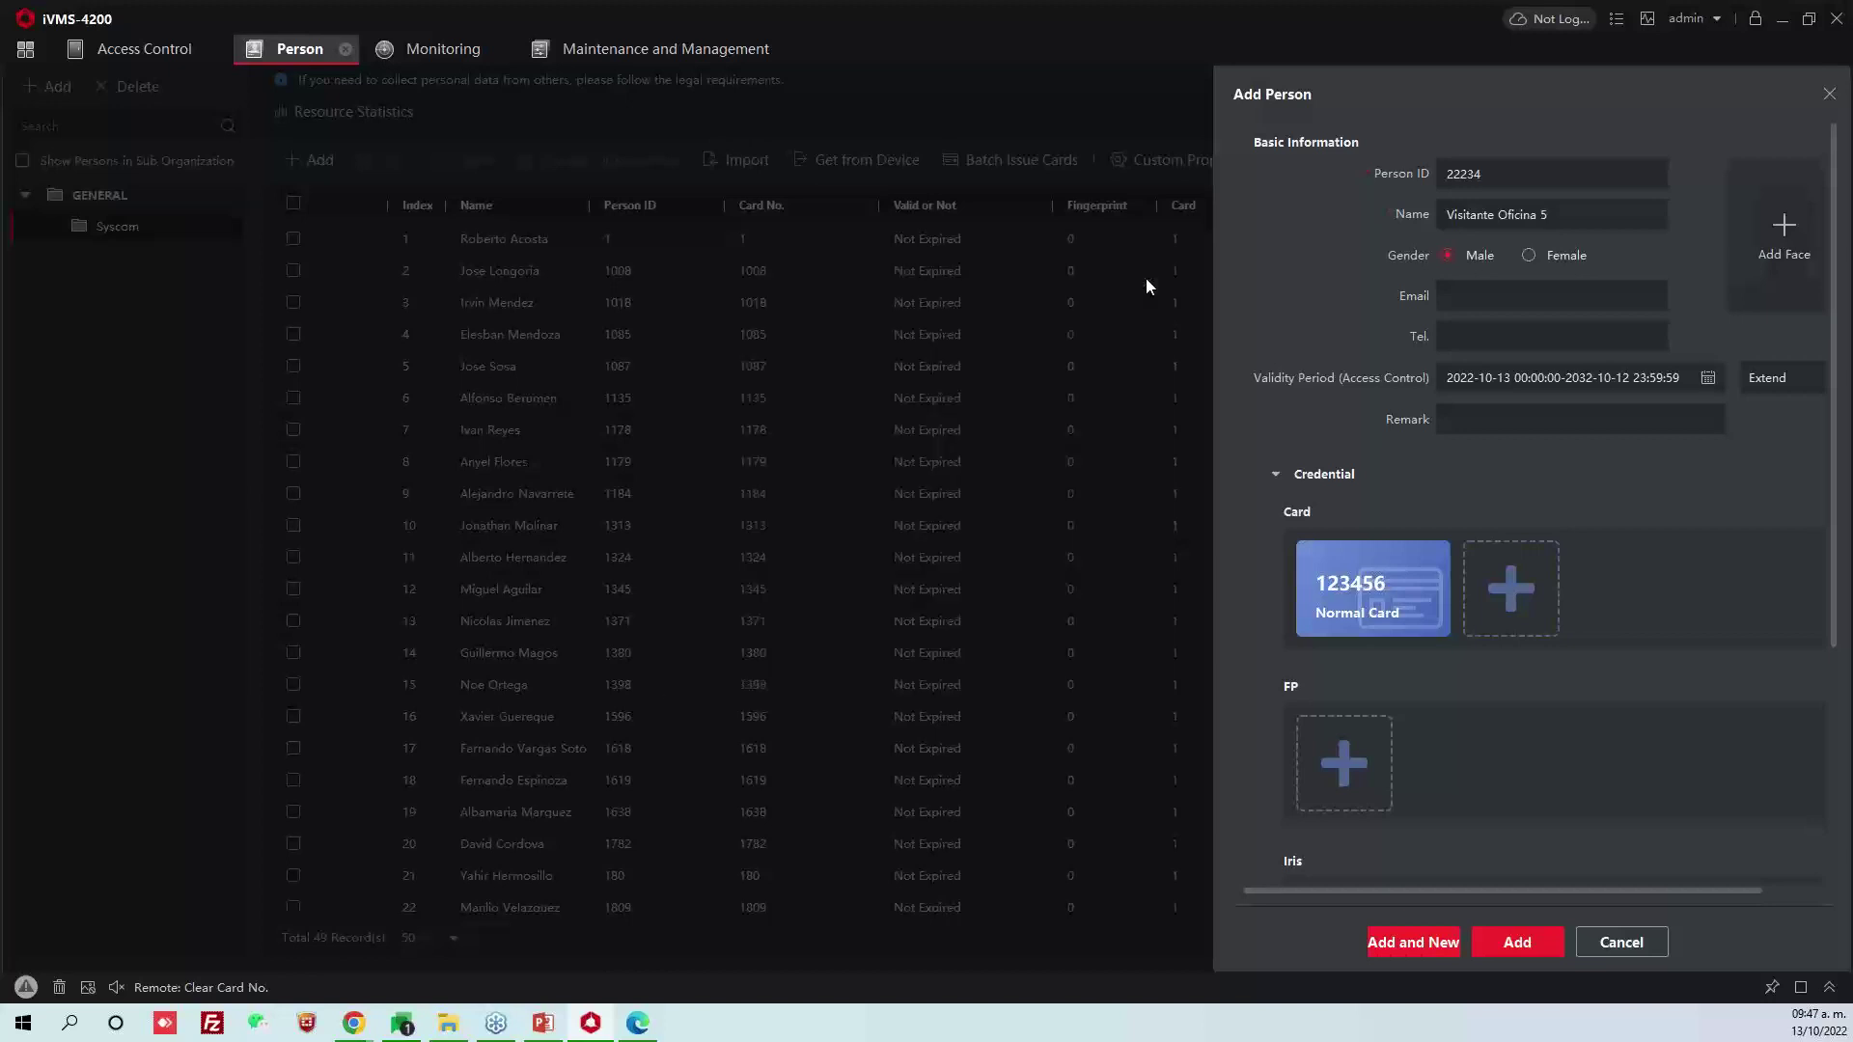
{"action": "left_click", "coordinate": [1517, 942]}
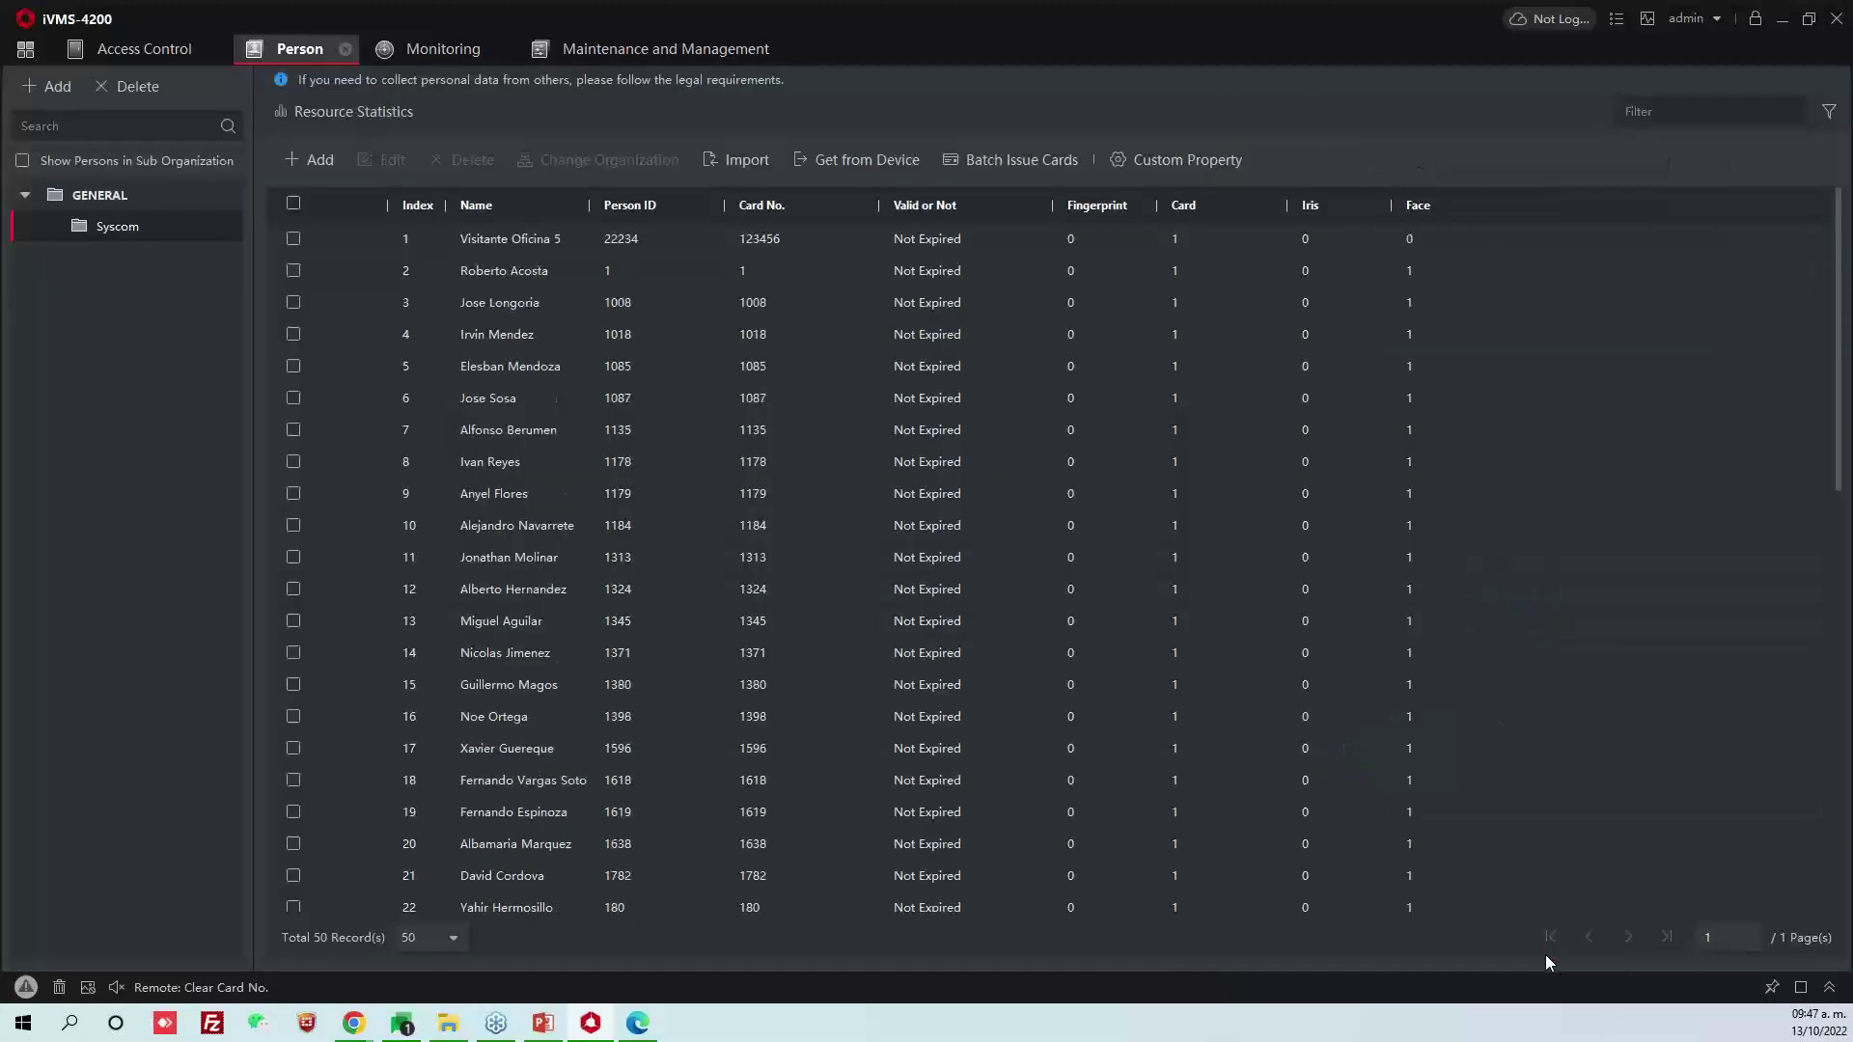
Create access group 'Visitantes' with Visitante Oficina 5 and doors Puerta Almacen and Puerta Site
{"action": "left_click", "coordinate": [135, 48]}
{"action": "left_click", "coordinate": [280, 90]}
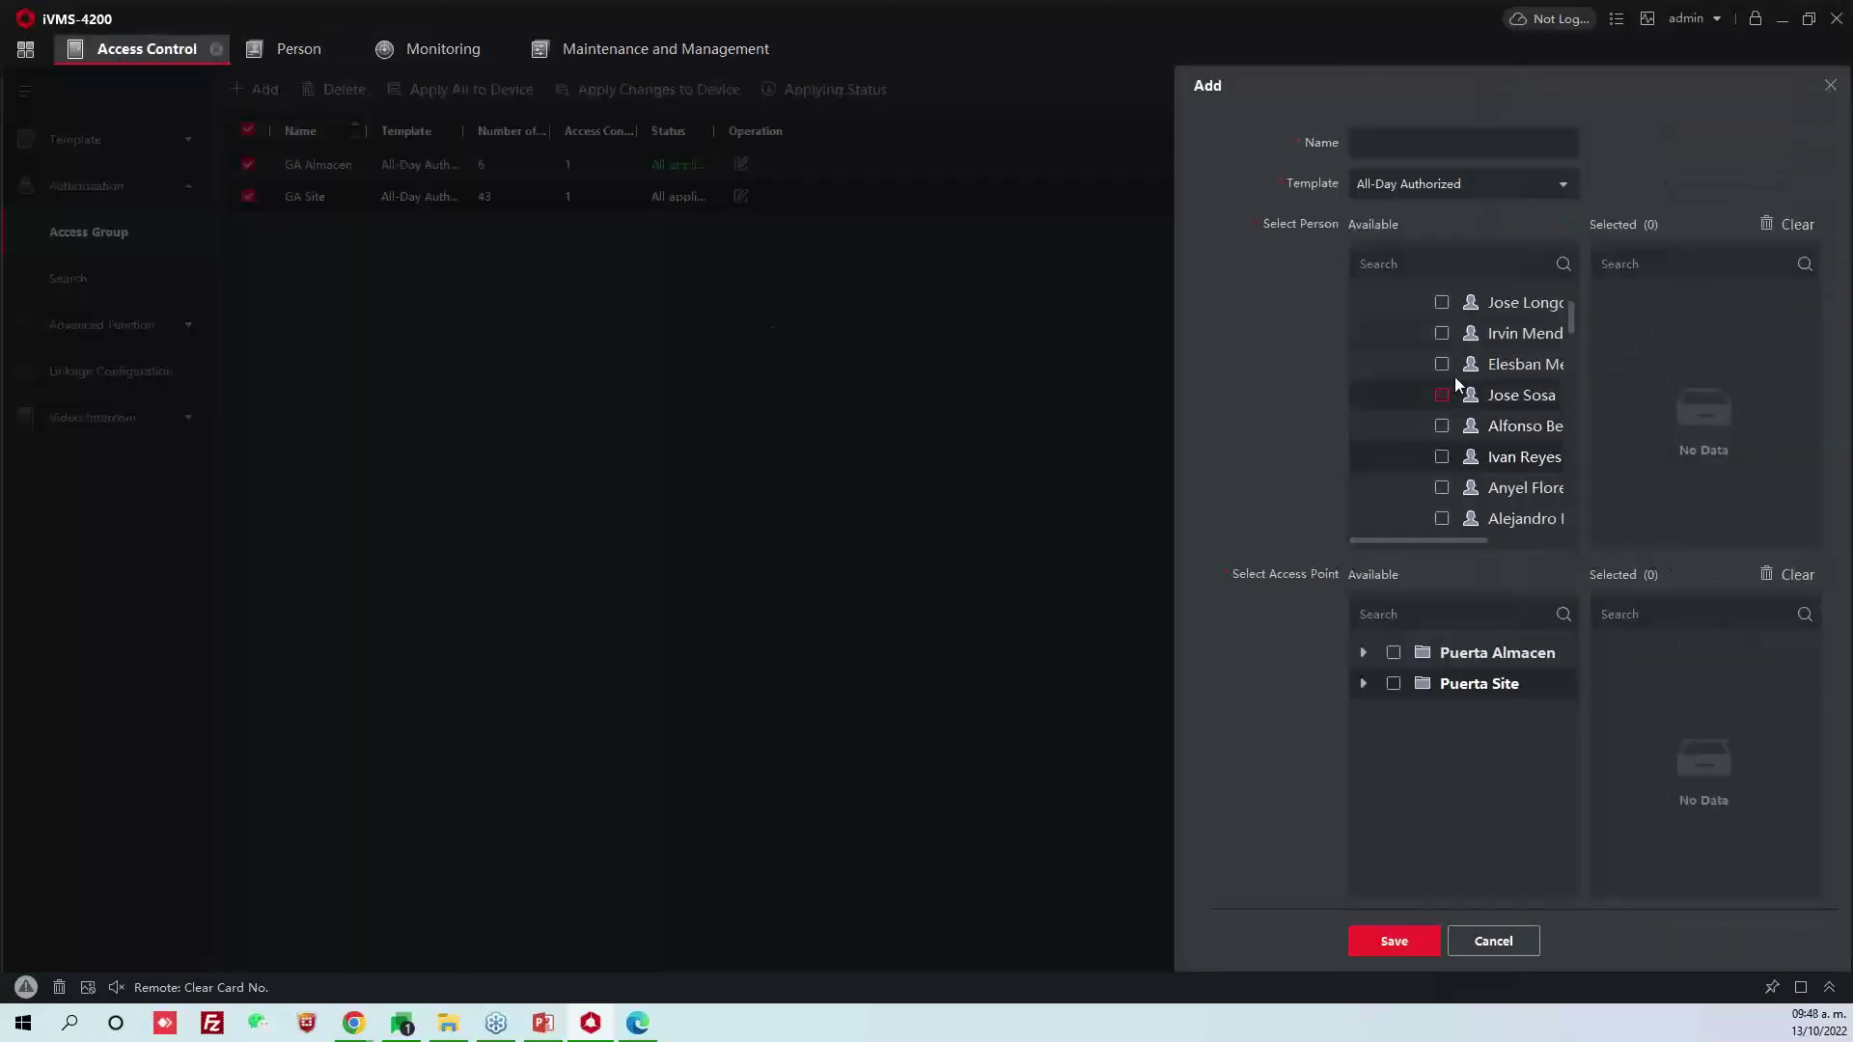
{"action": "left_click", "coordinate": [1398, 145]}
{"action": "type", "text": "Visitantes"}
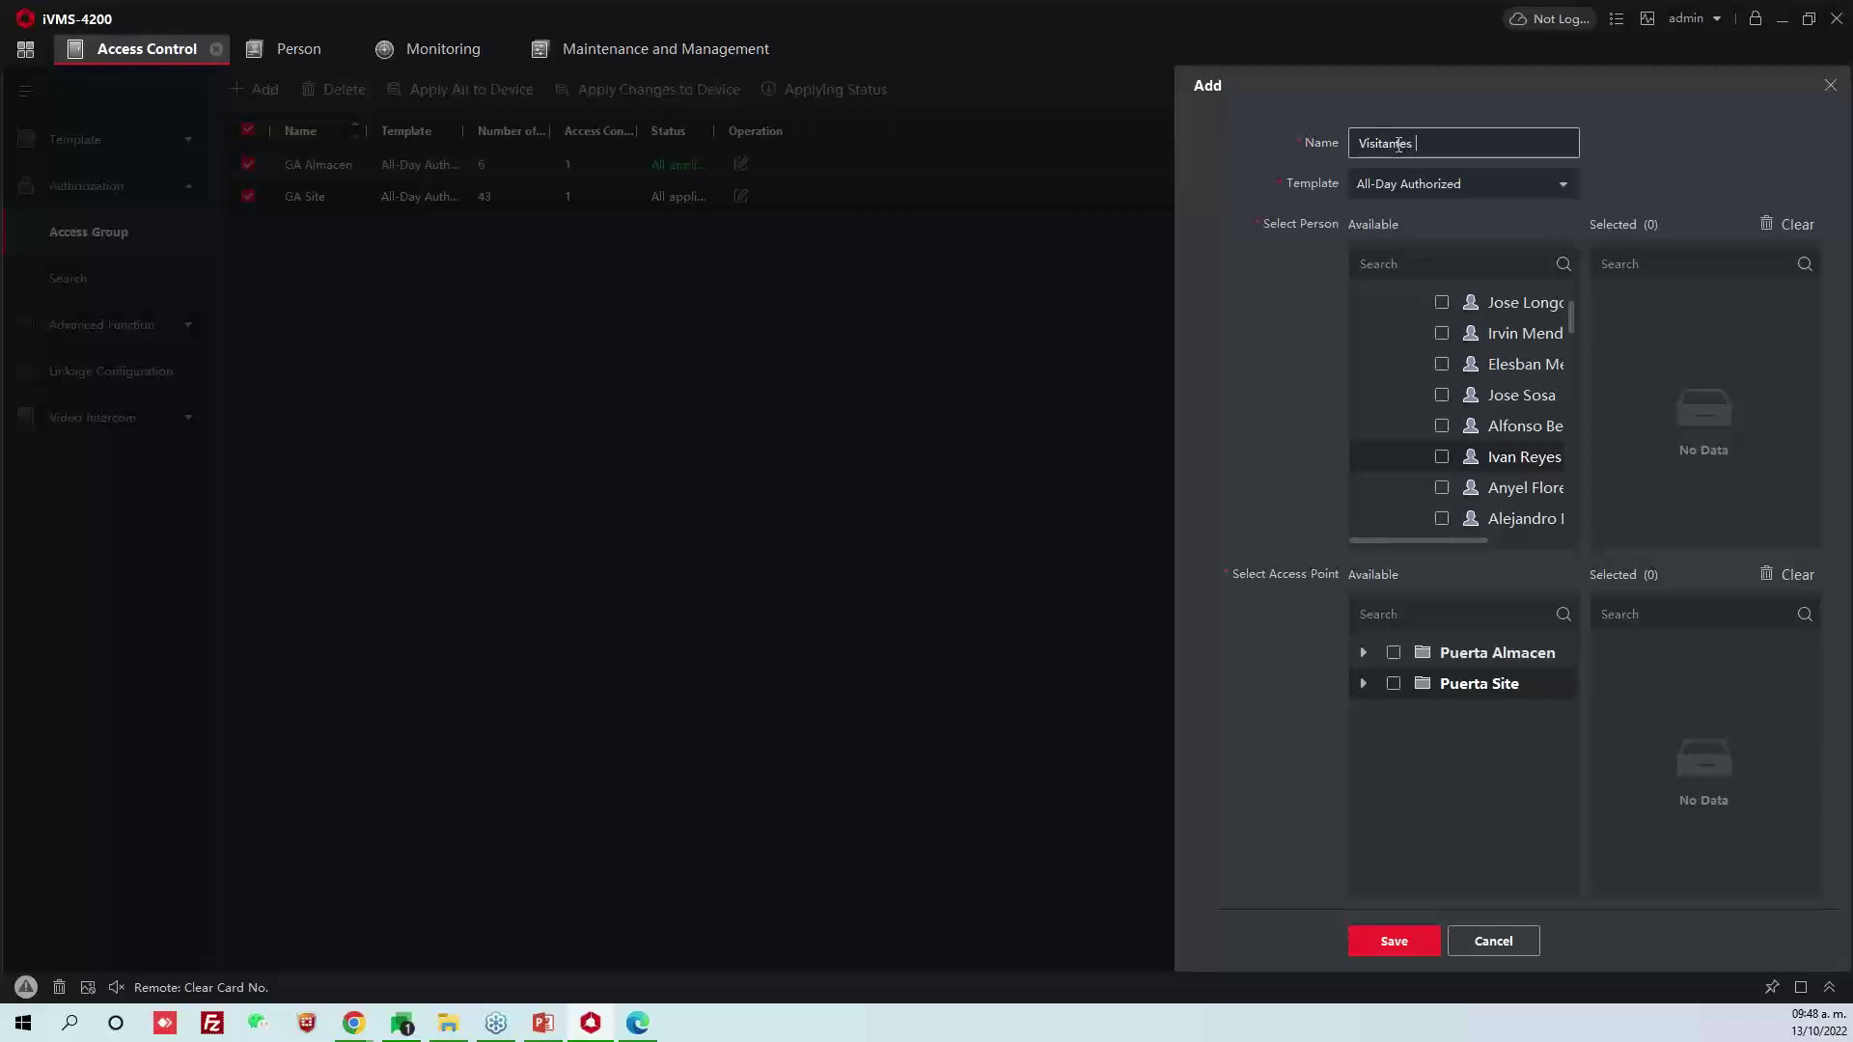
{"action": "left_click", "coordinate": [1575, 316]}
{"action": "type", "text": "visi"}
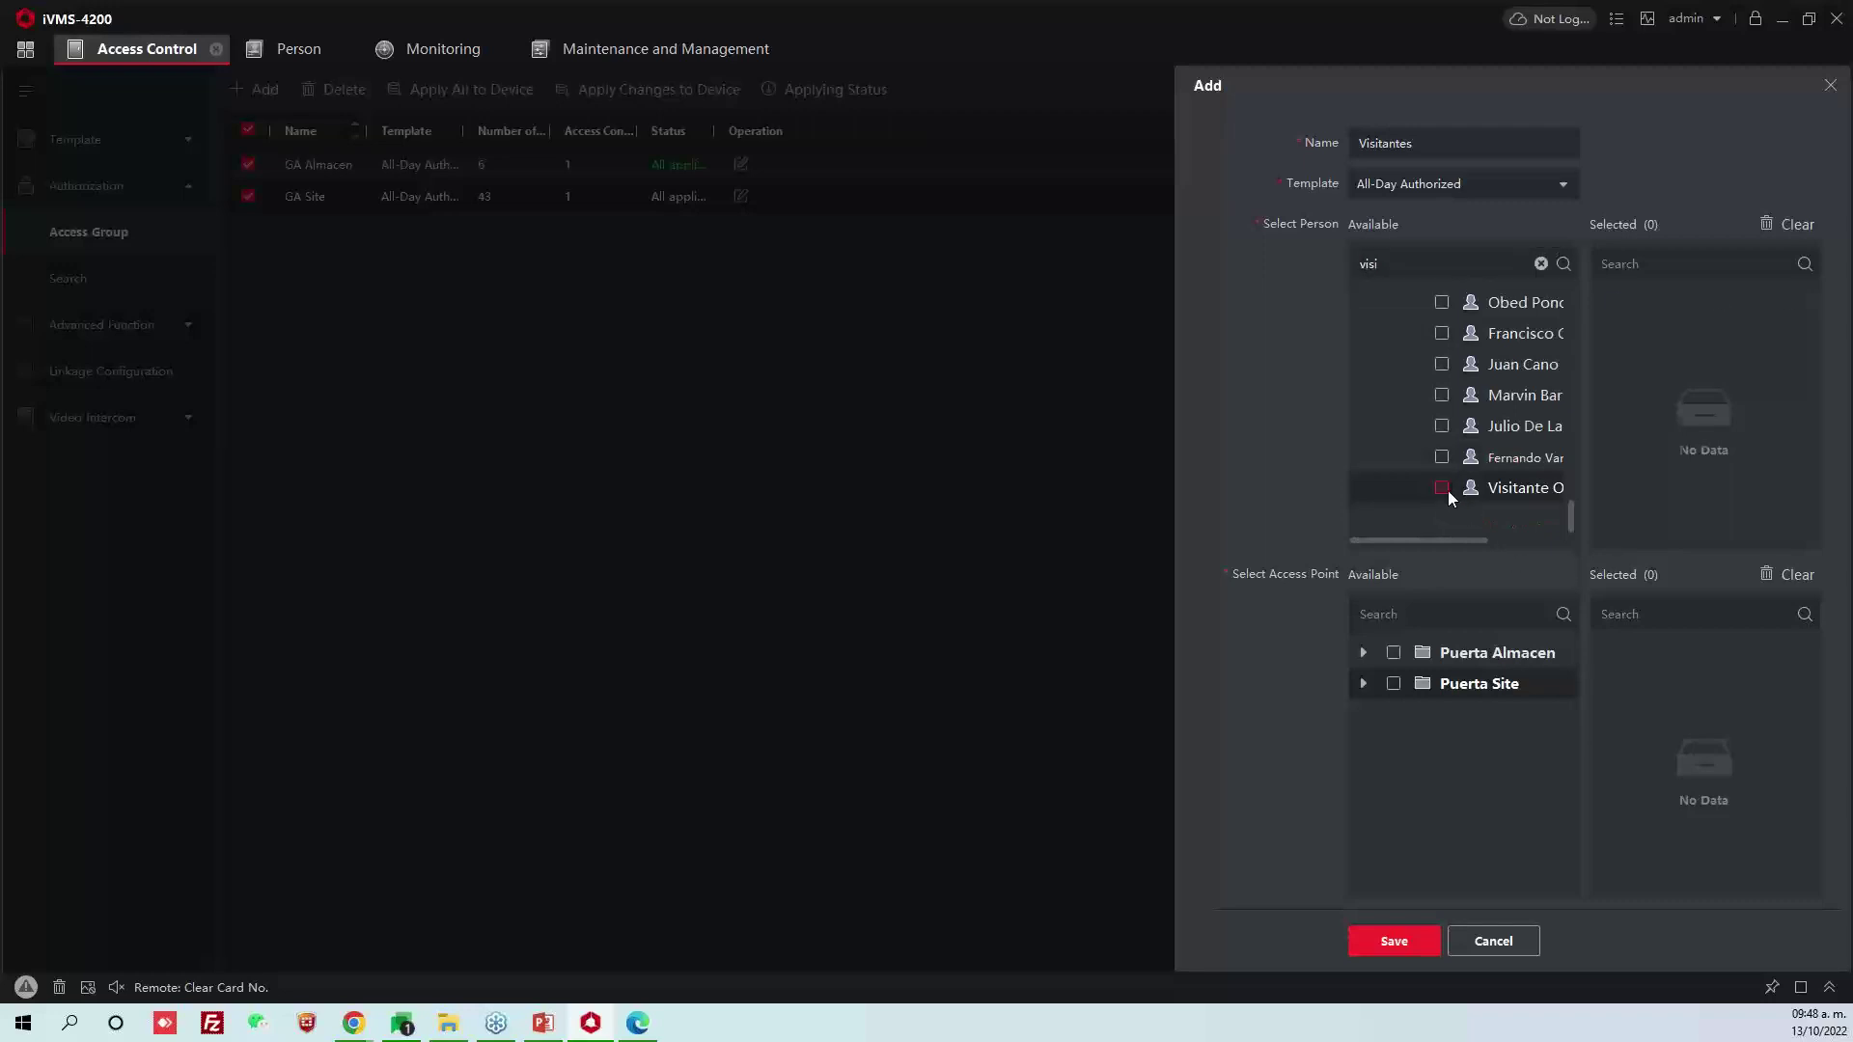
{"action": "left_click", "coordinate": [1442, 488]}
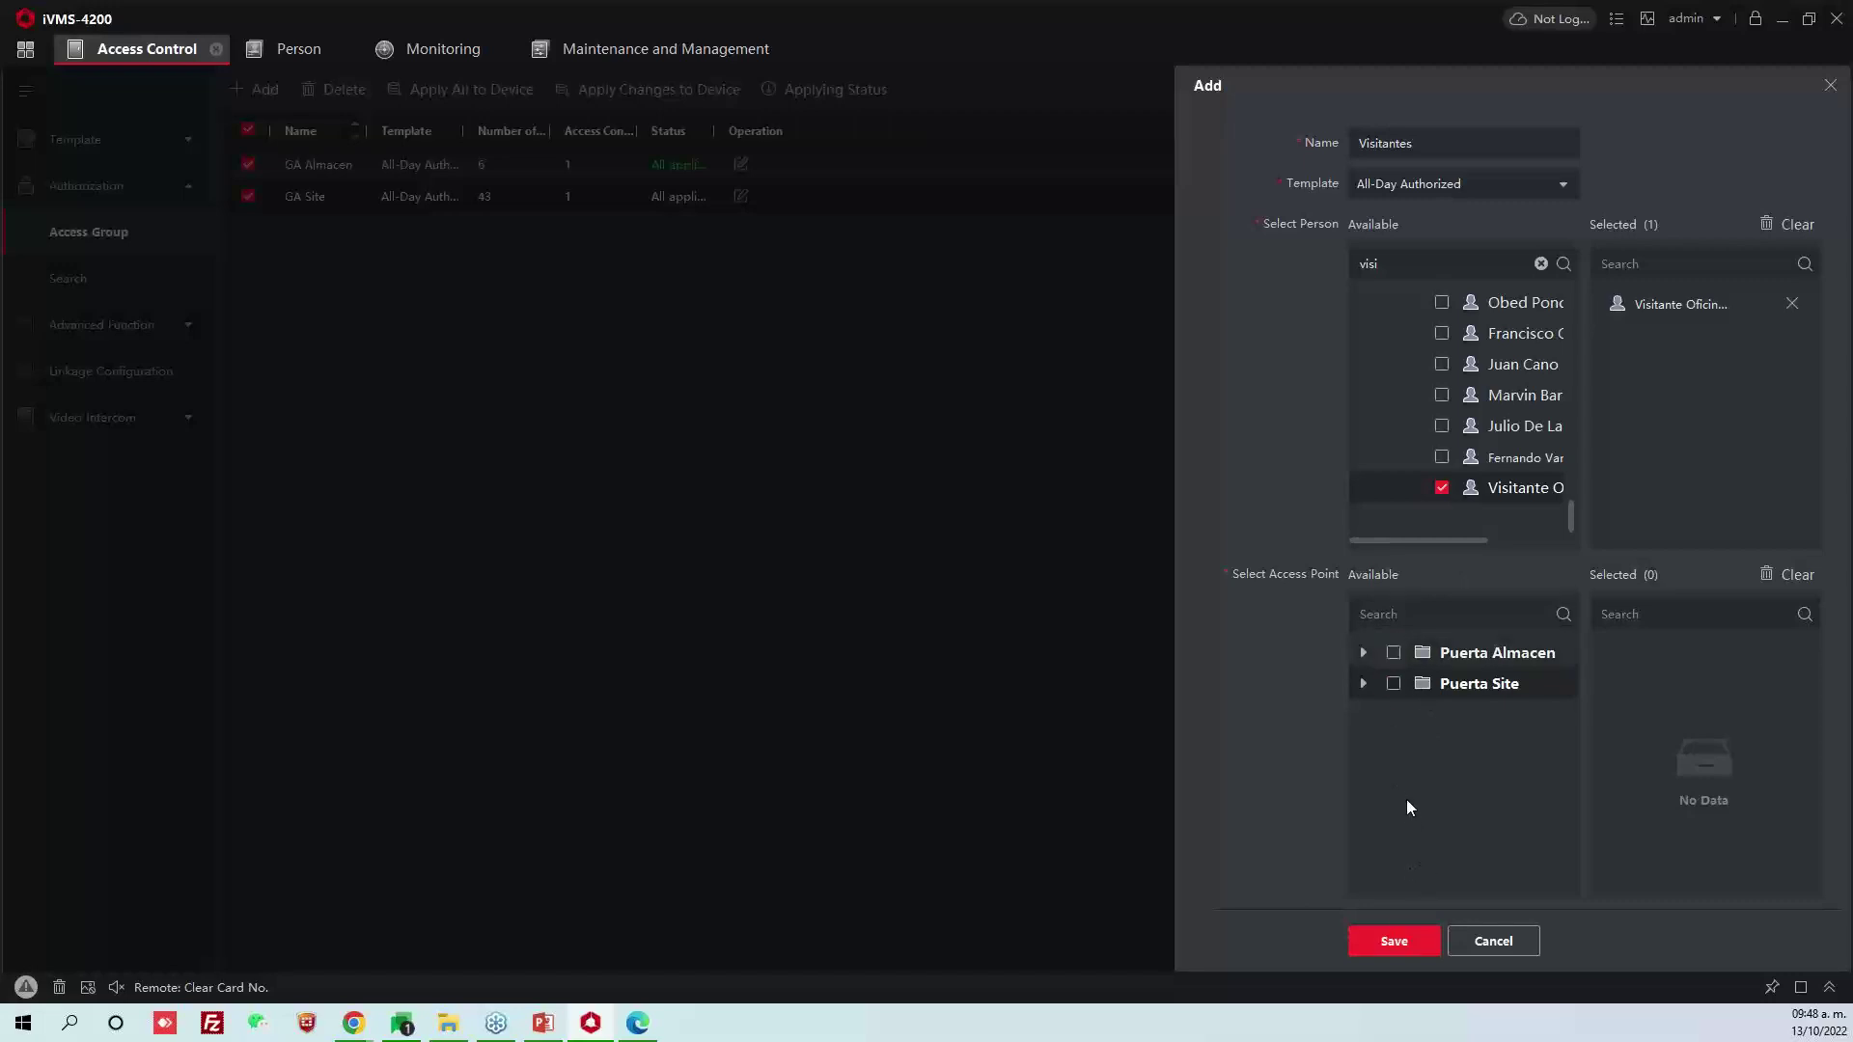
{"action": "left_click", "coordinate": [1392, 653]}
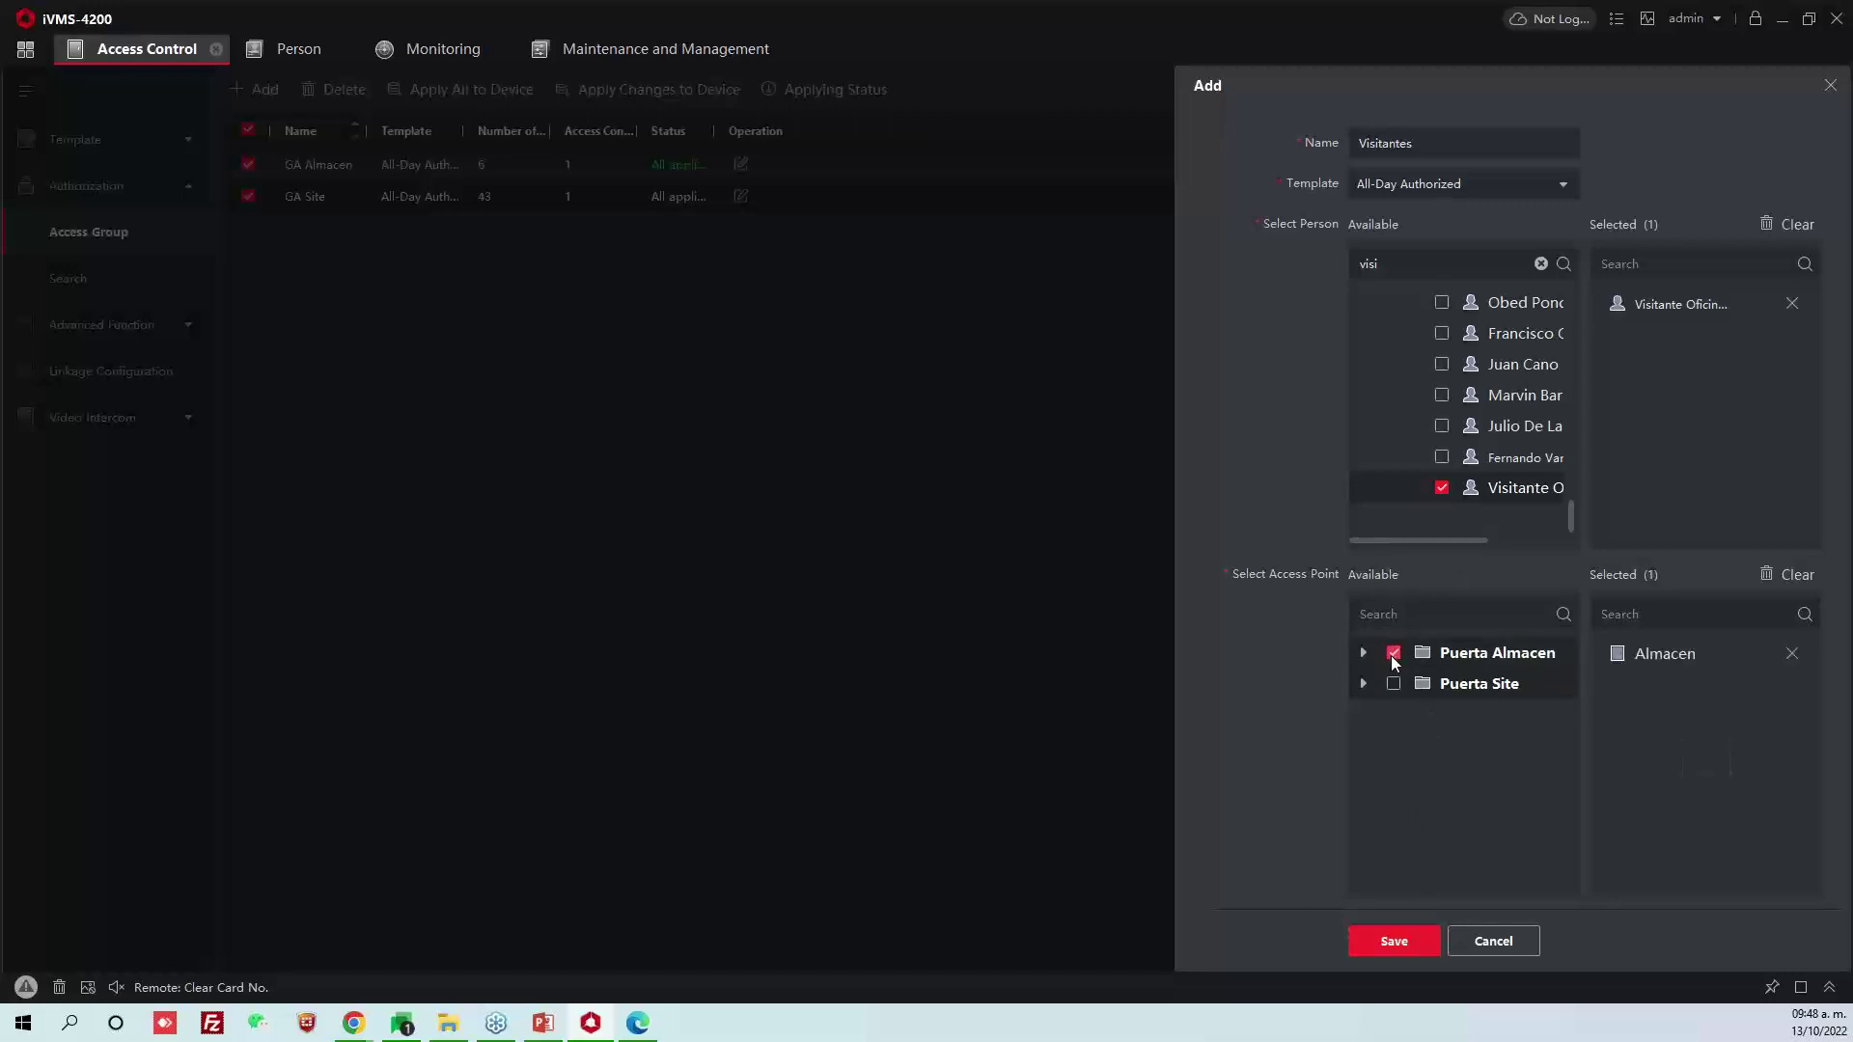
{"action": "left_click", "coordinate": [1394, 684]}
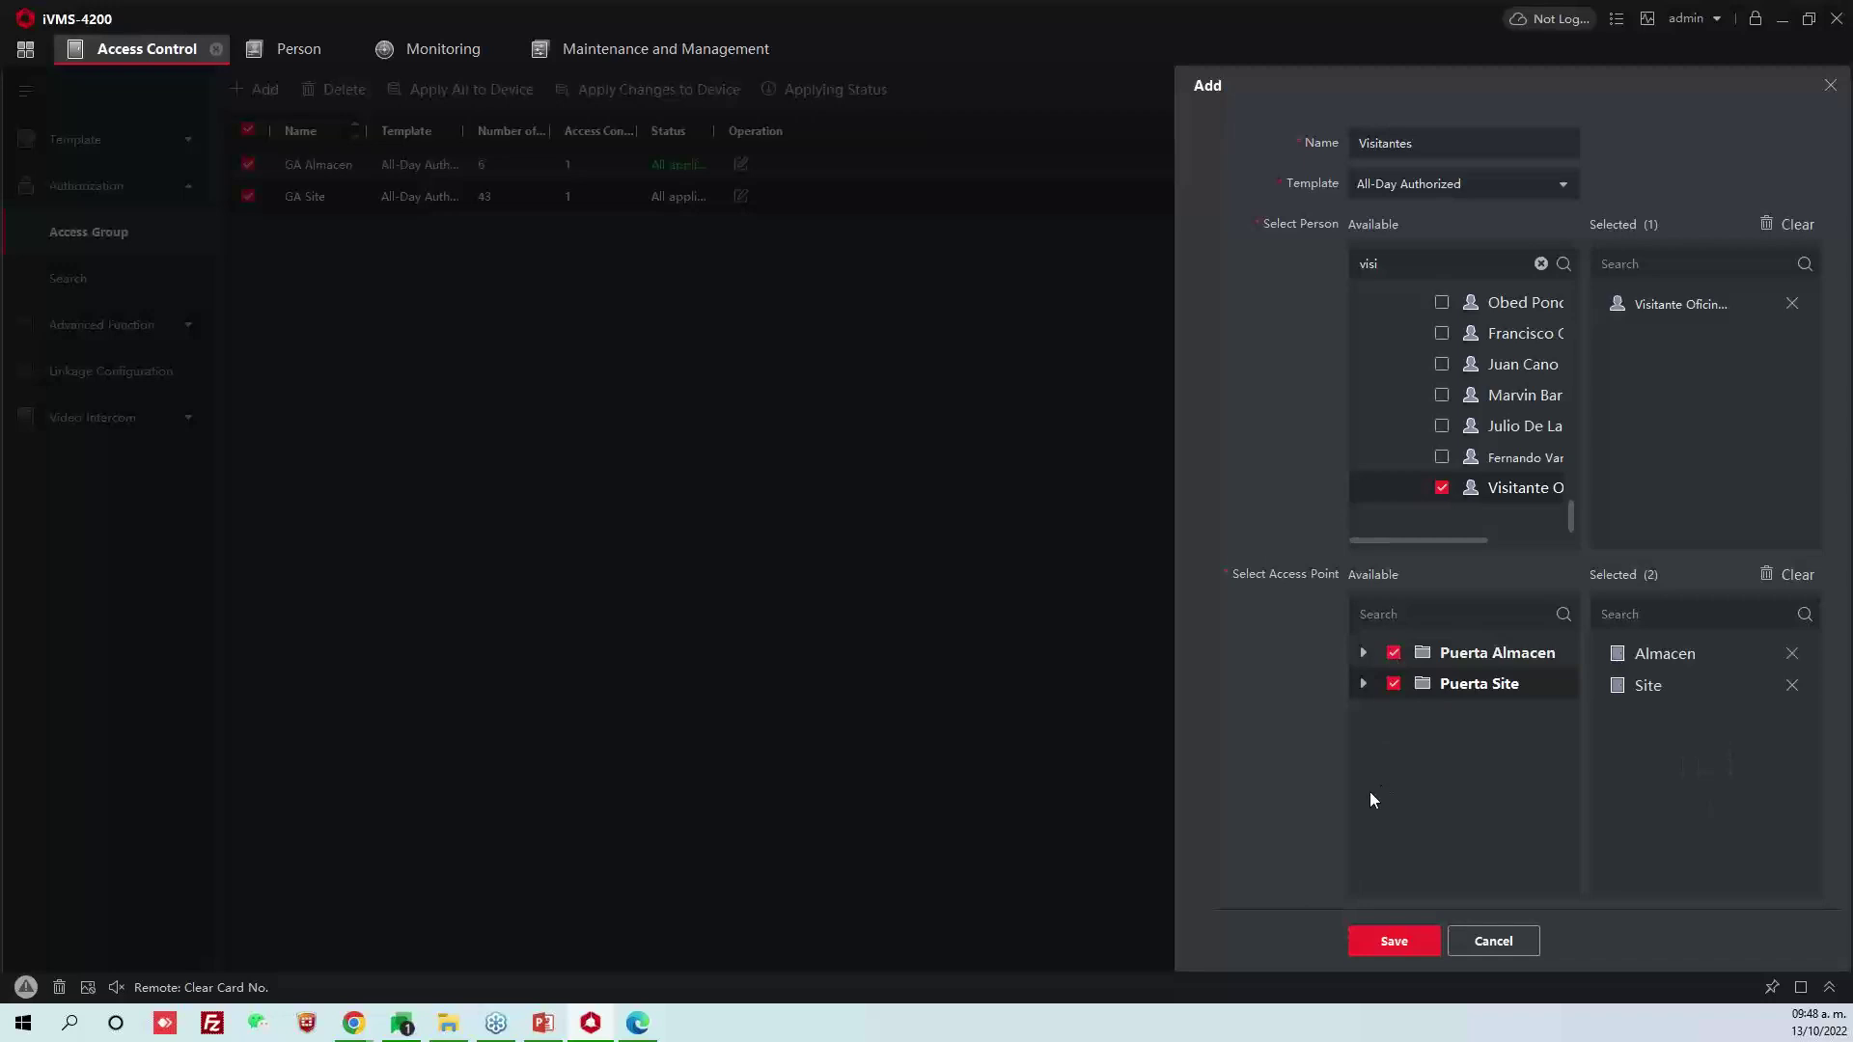
Save Visitantes and apply only that group to the devices, unticking GA Almacen and GA Site
{"action": "left_click", "coordinate": [1394, 938]}
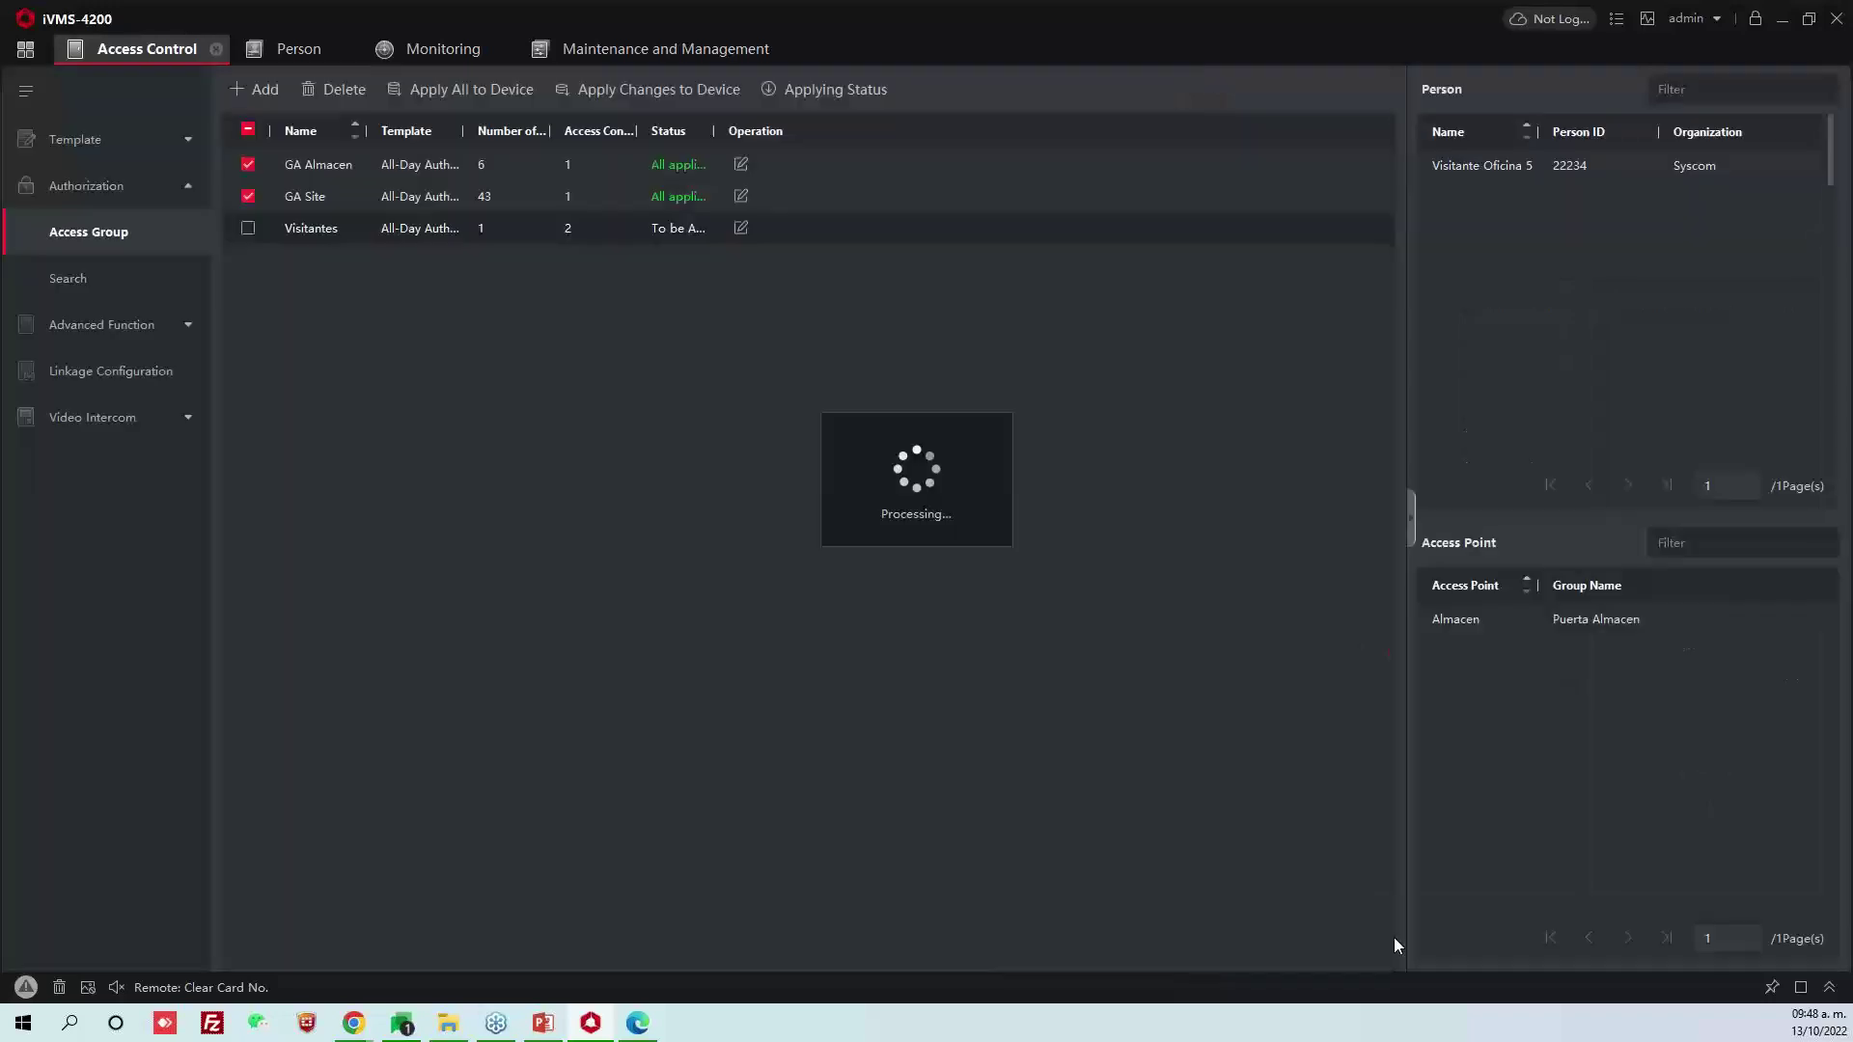
{"action": "left_click", "coordinate": [257, 165]}
{"action": "left_click", "coordinate": [259, 196]}
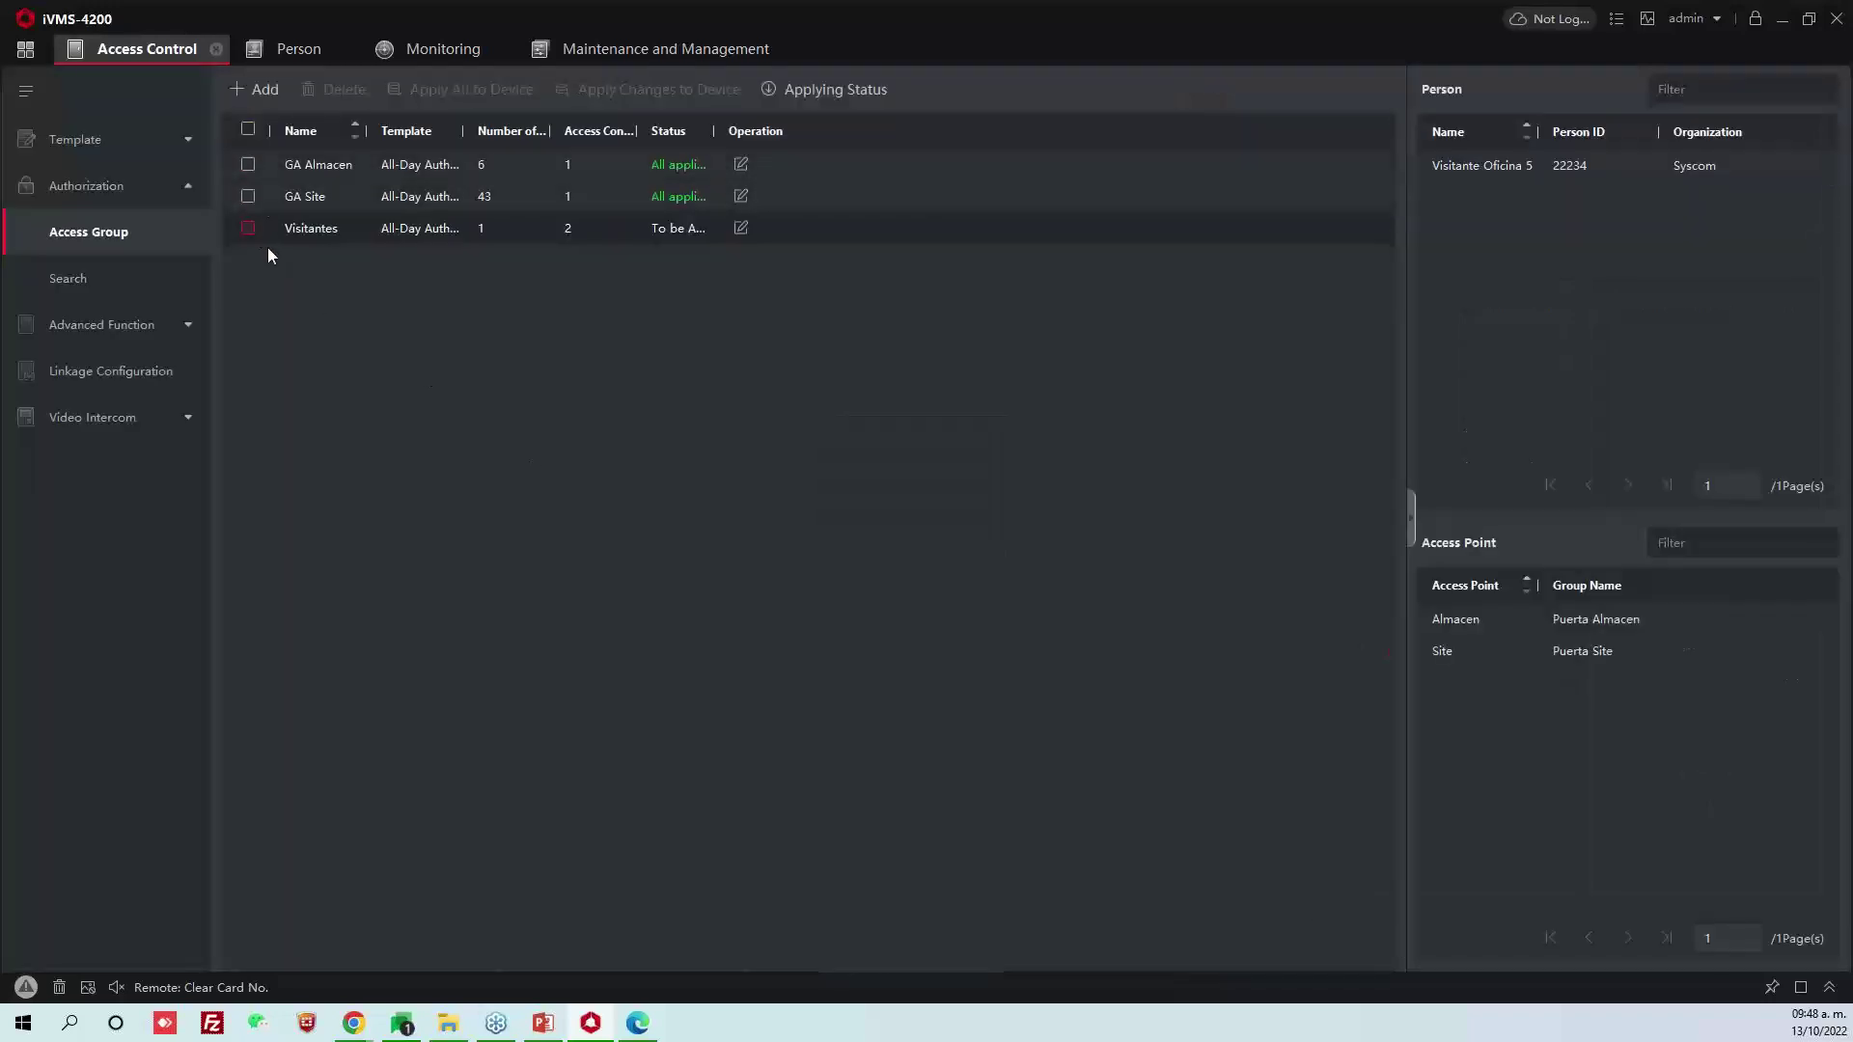
{"action": "left_click", "coordinate": [256, 236]}
{"action": "left_click", "coordinate": [438, 89]}
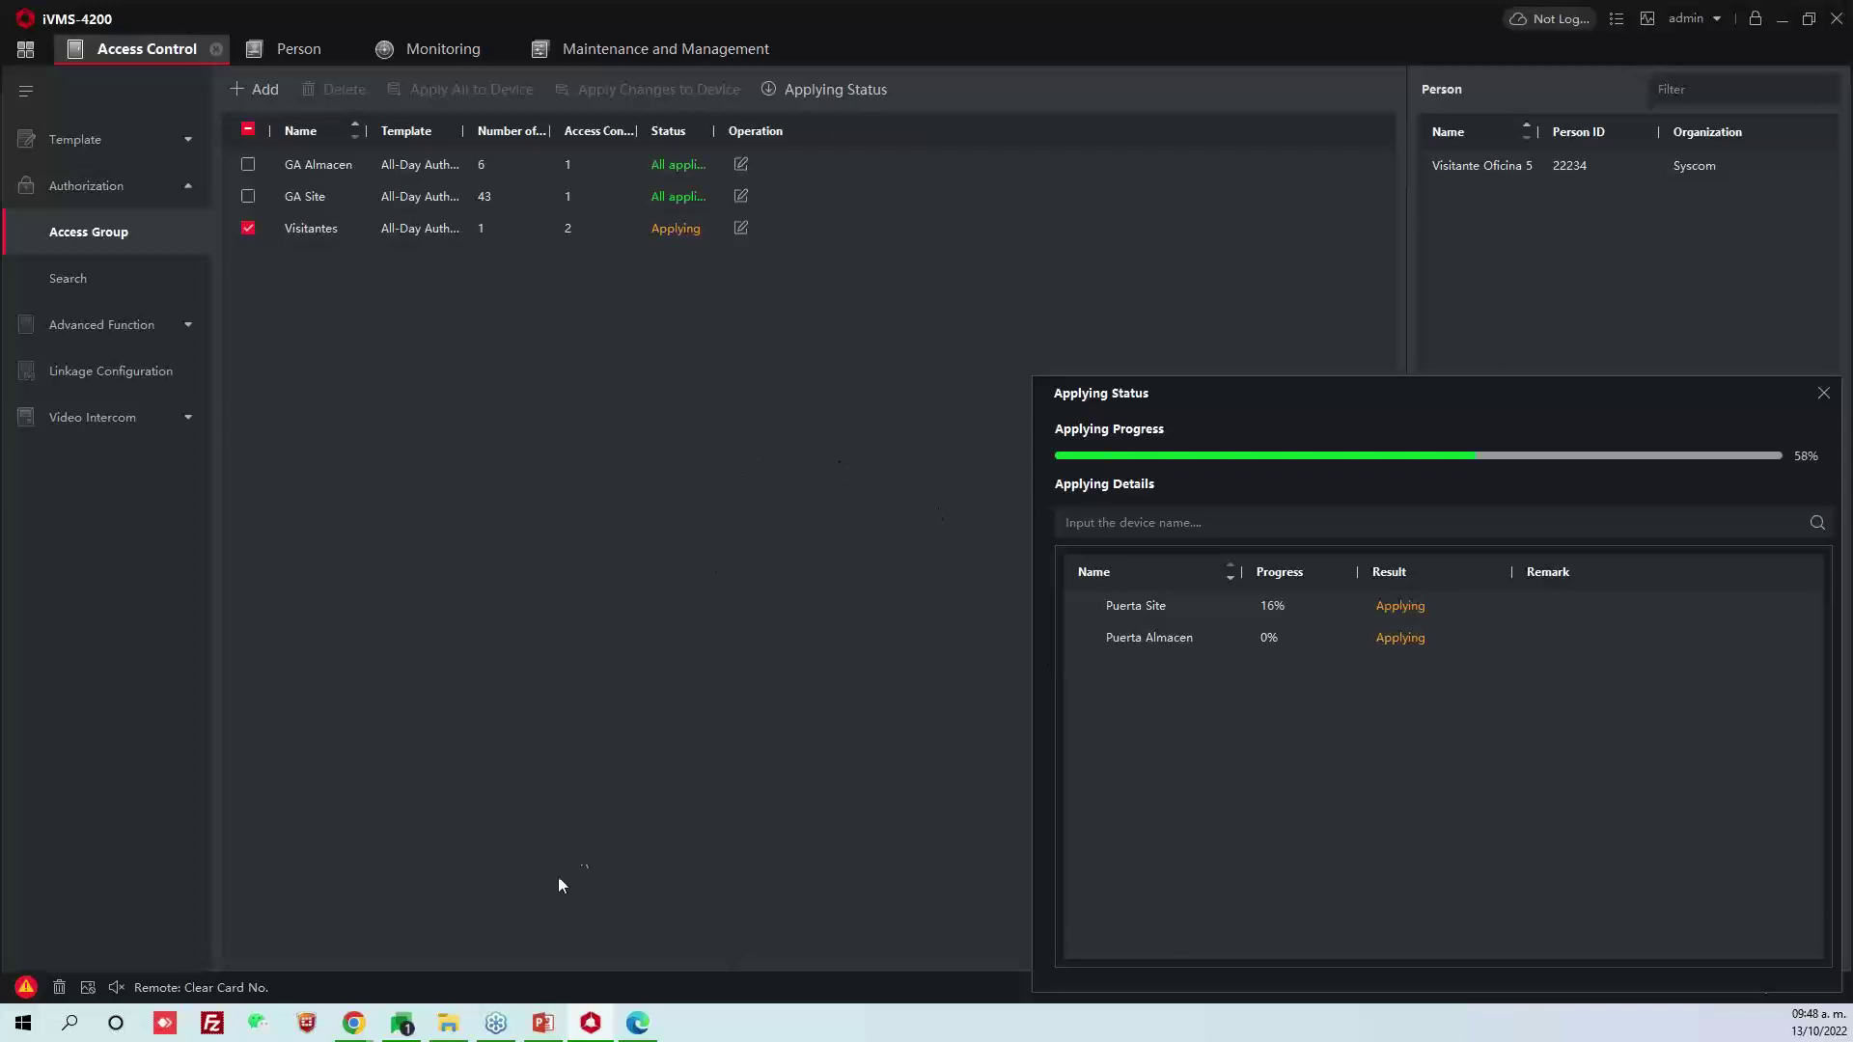
{"action": "mouse_move", "coordinate": [366, 1028]}
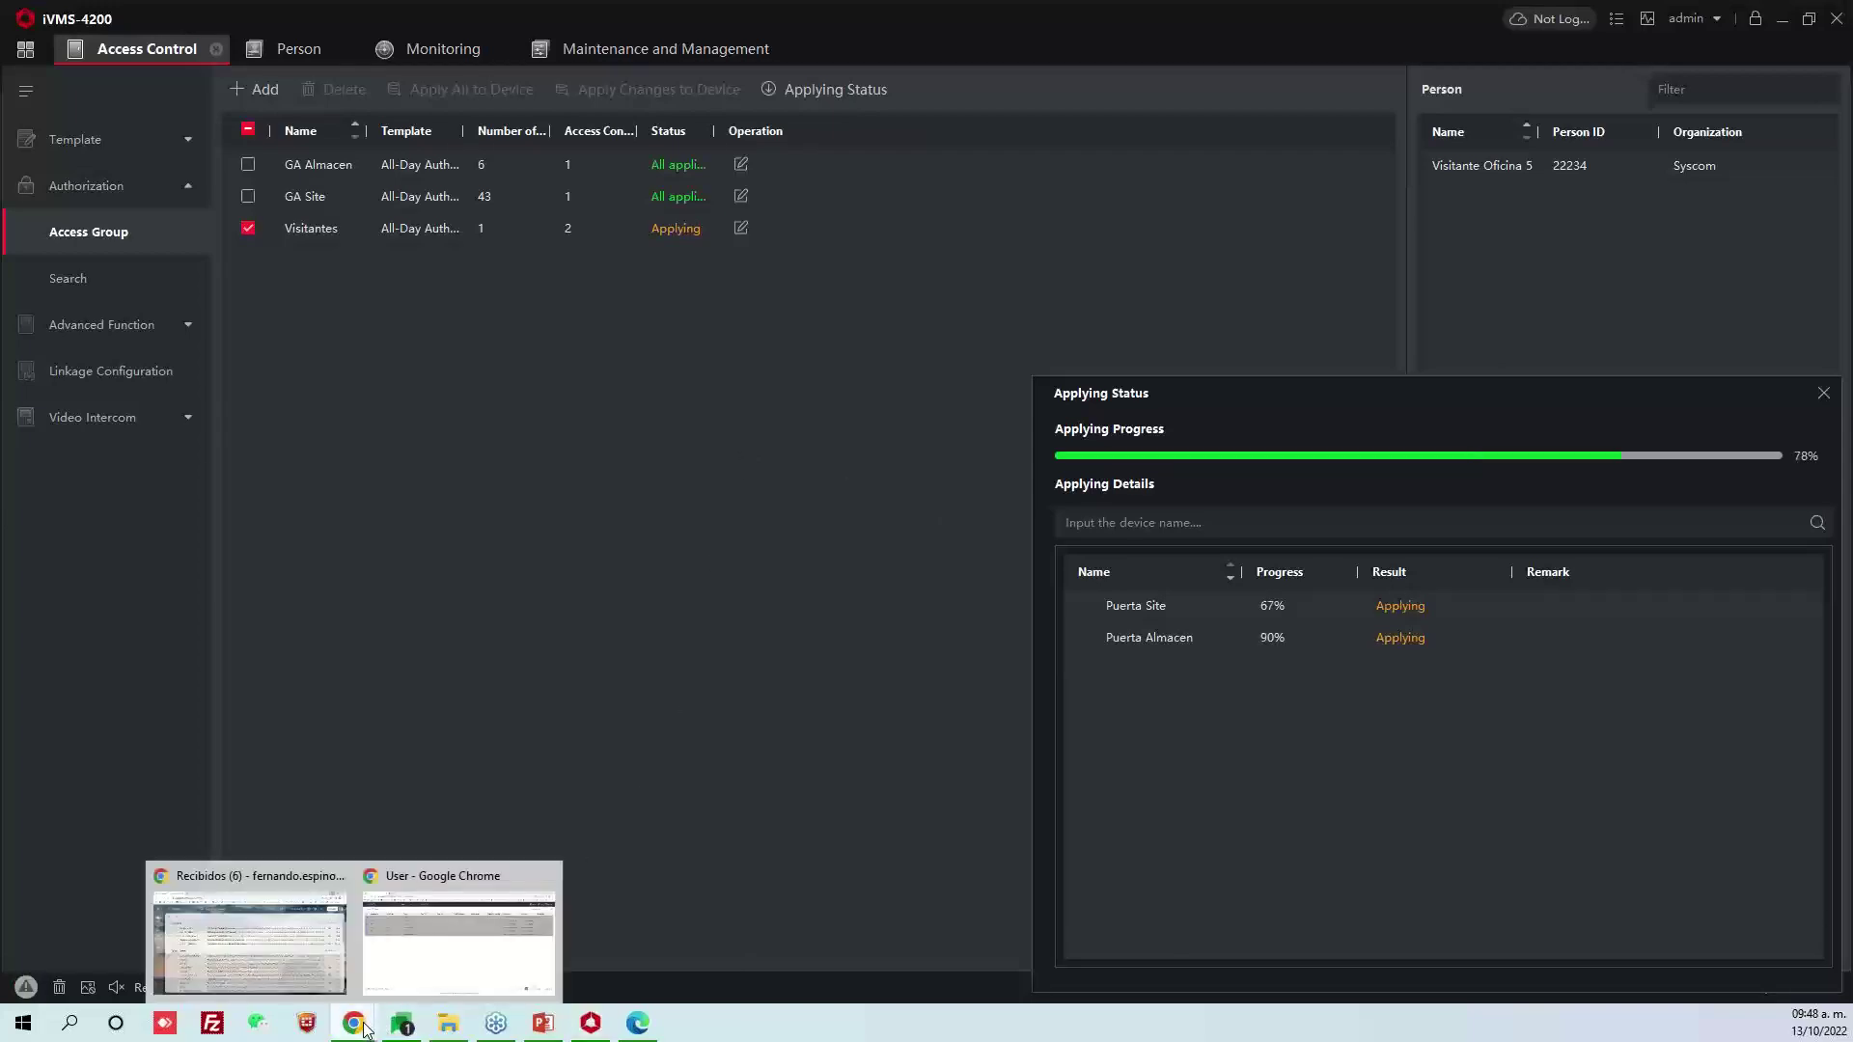
{"action": "left_click", "coordinate": [454, 936]}
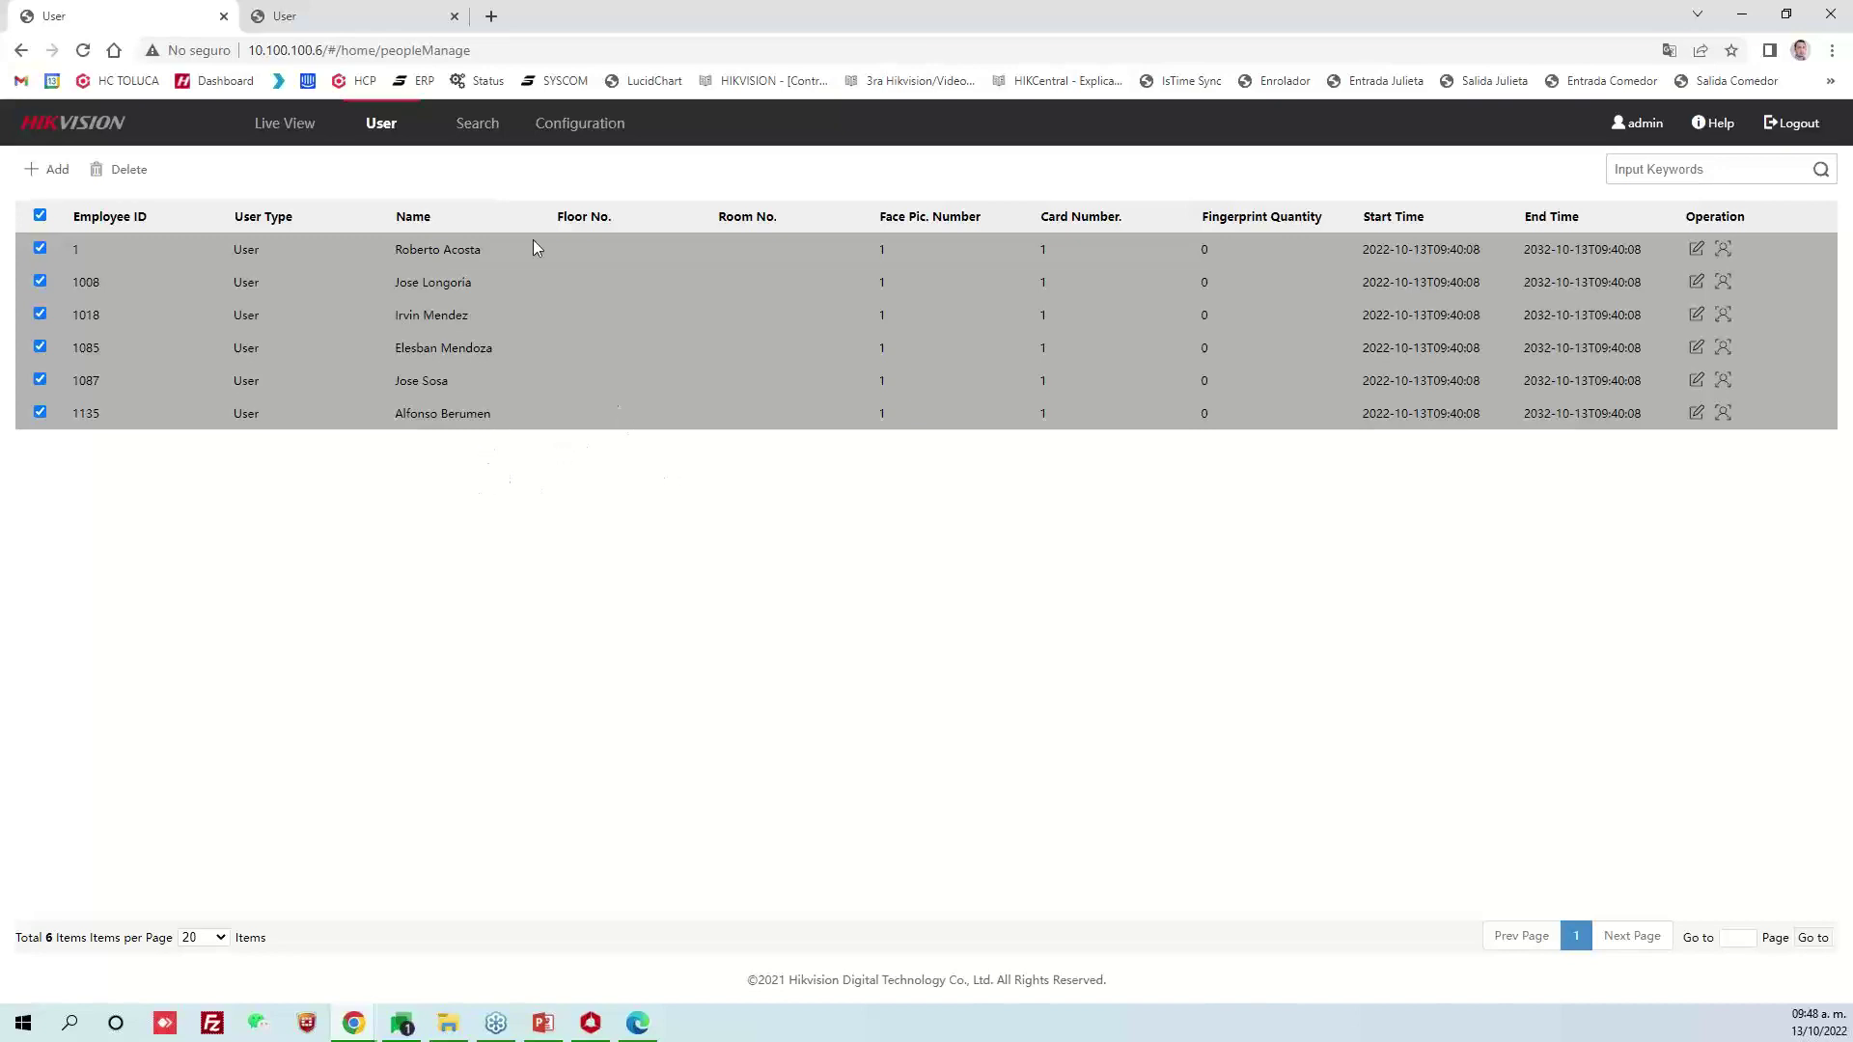
Check the applying progress, then find Visitante Oficina 5 in the 10.100.100.6 device's user list
{"action": "left_click", "coordinate": [591, 1025]}
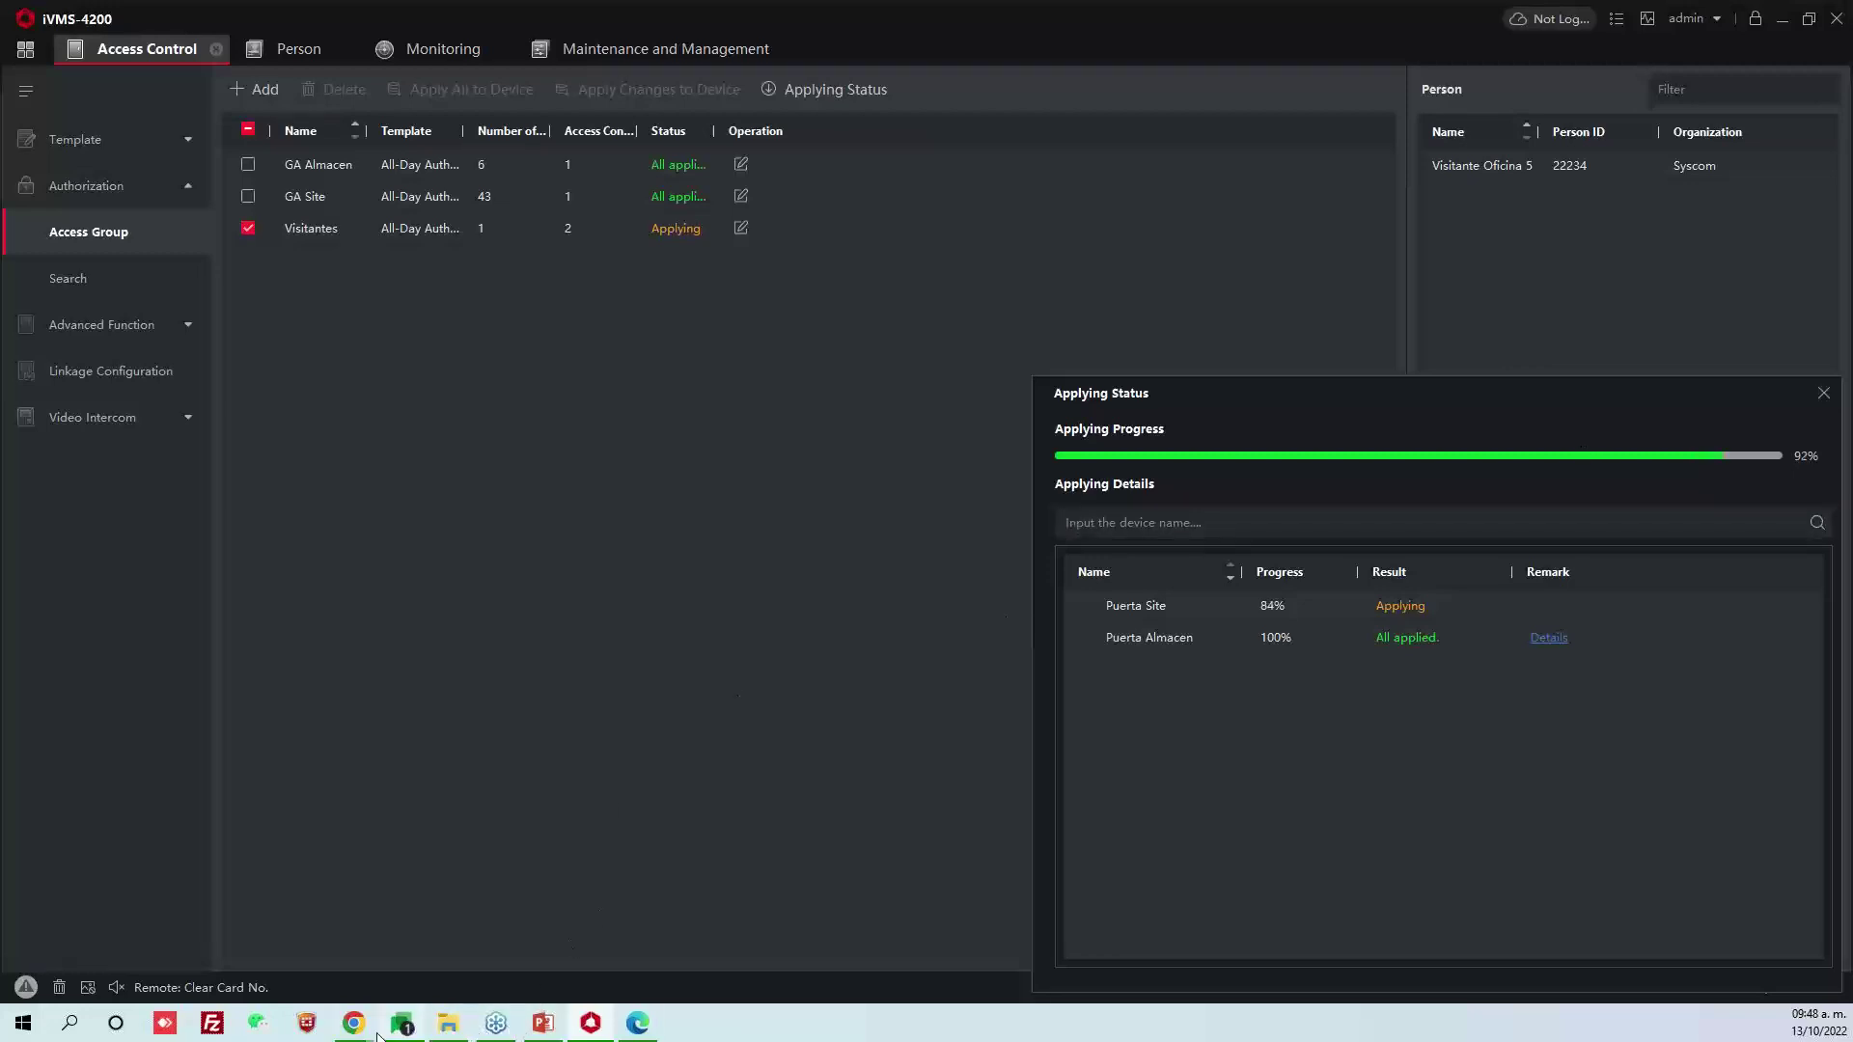
{"action": "mouse_move", "coordinate": [356, 1039]}
{"action": "left_click", "coordinate": [458, 936]}
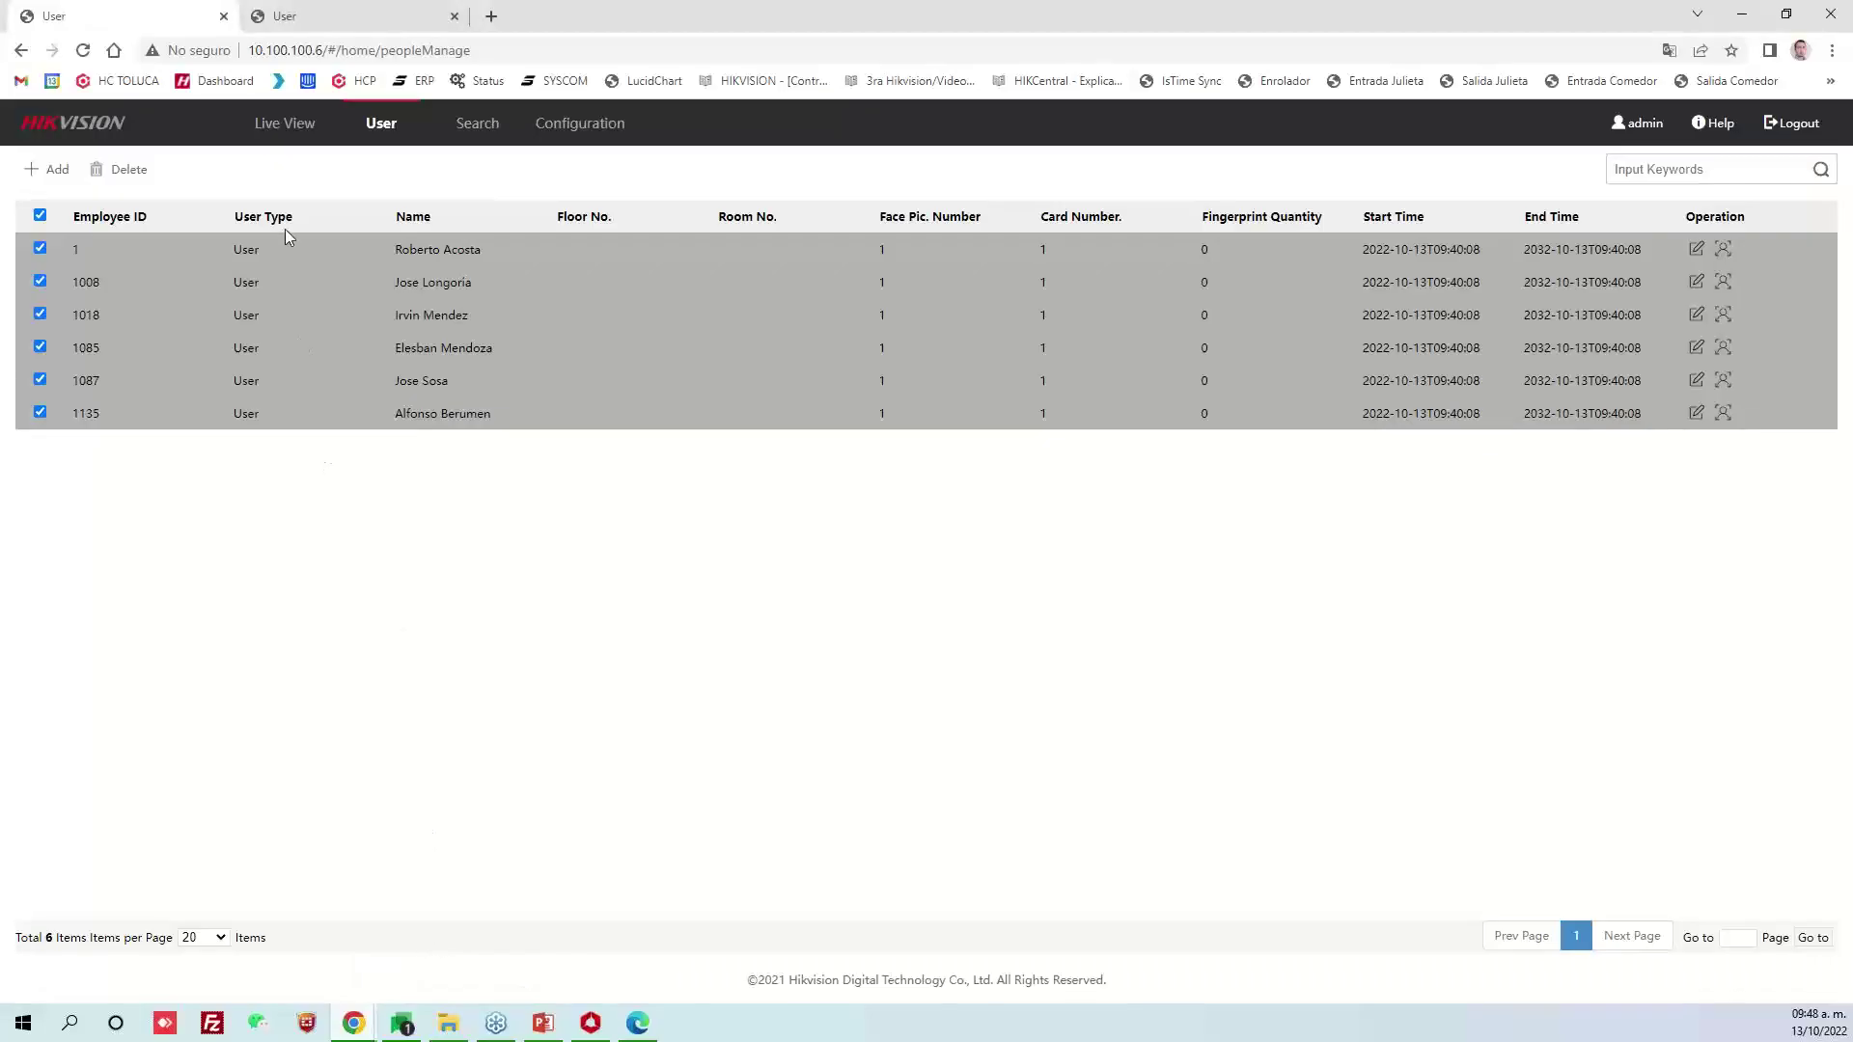
{"action": "left_click", "coordinate": [446, 123]}
{"action": "left_click", "coordinate": [380, 126]}
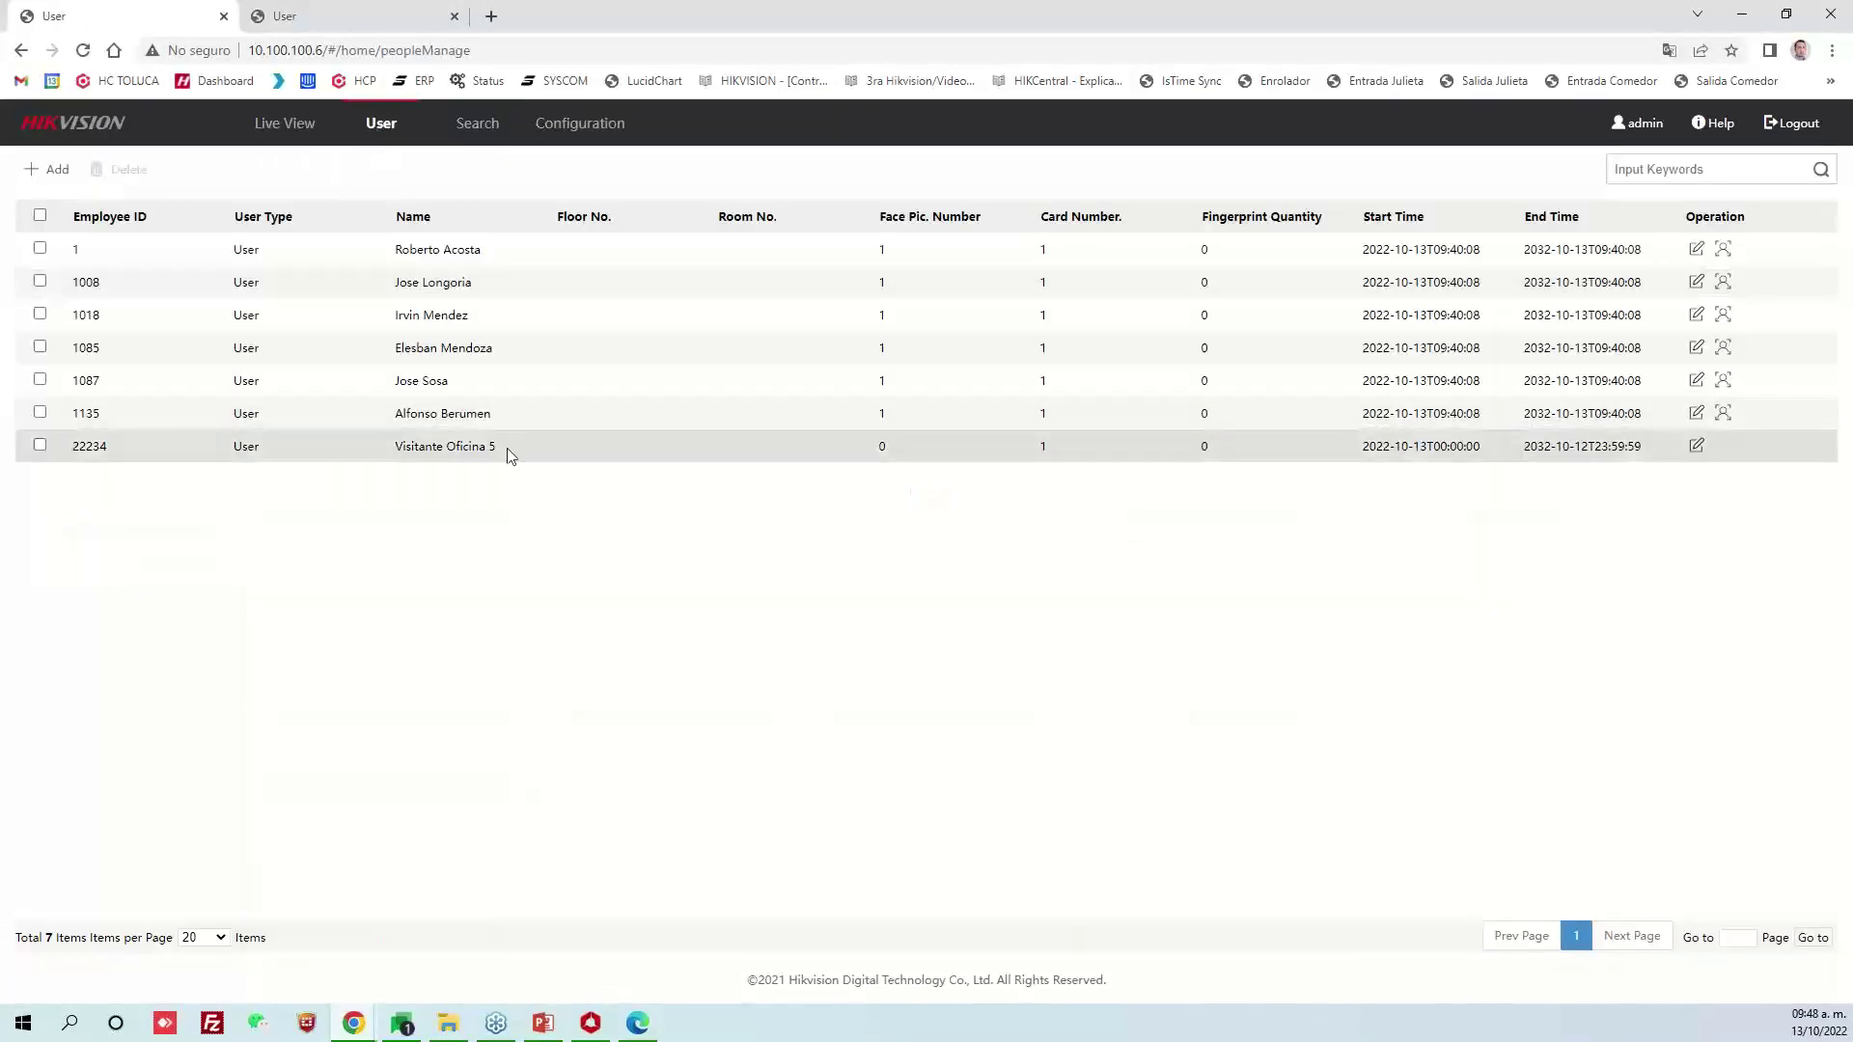
{"action": "left_click", "coordinate": [508, 450]}
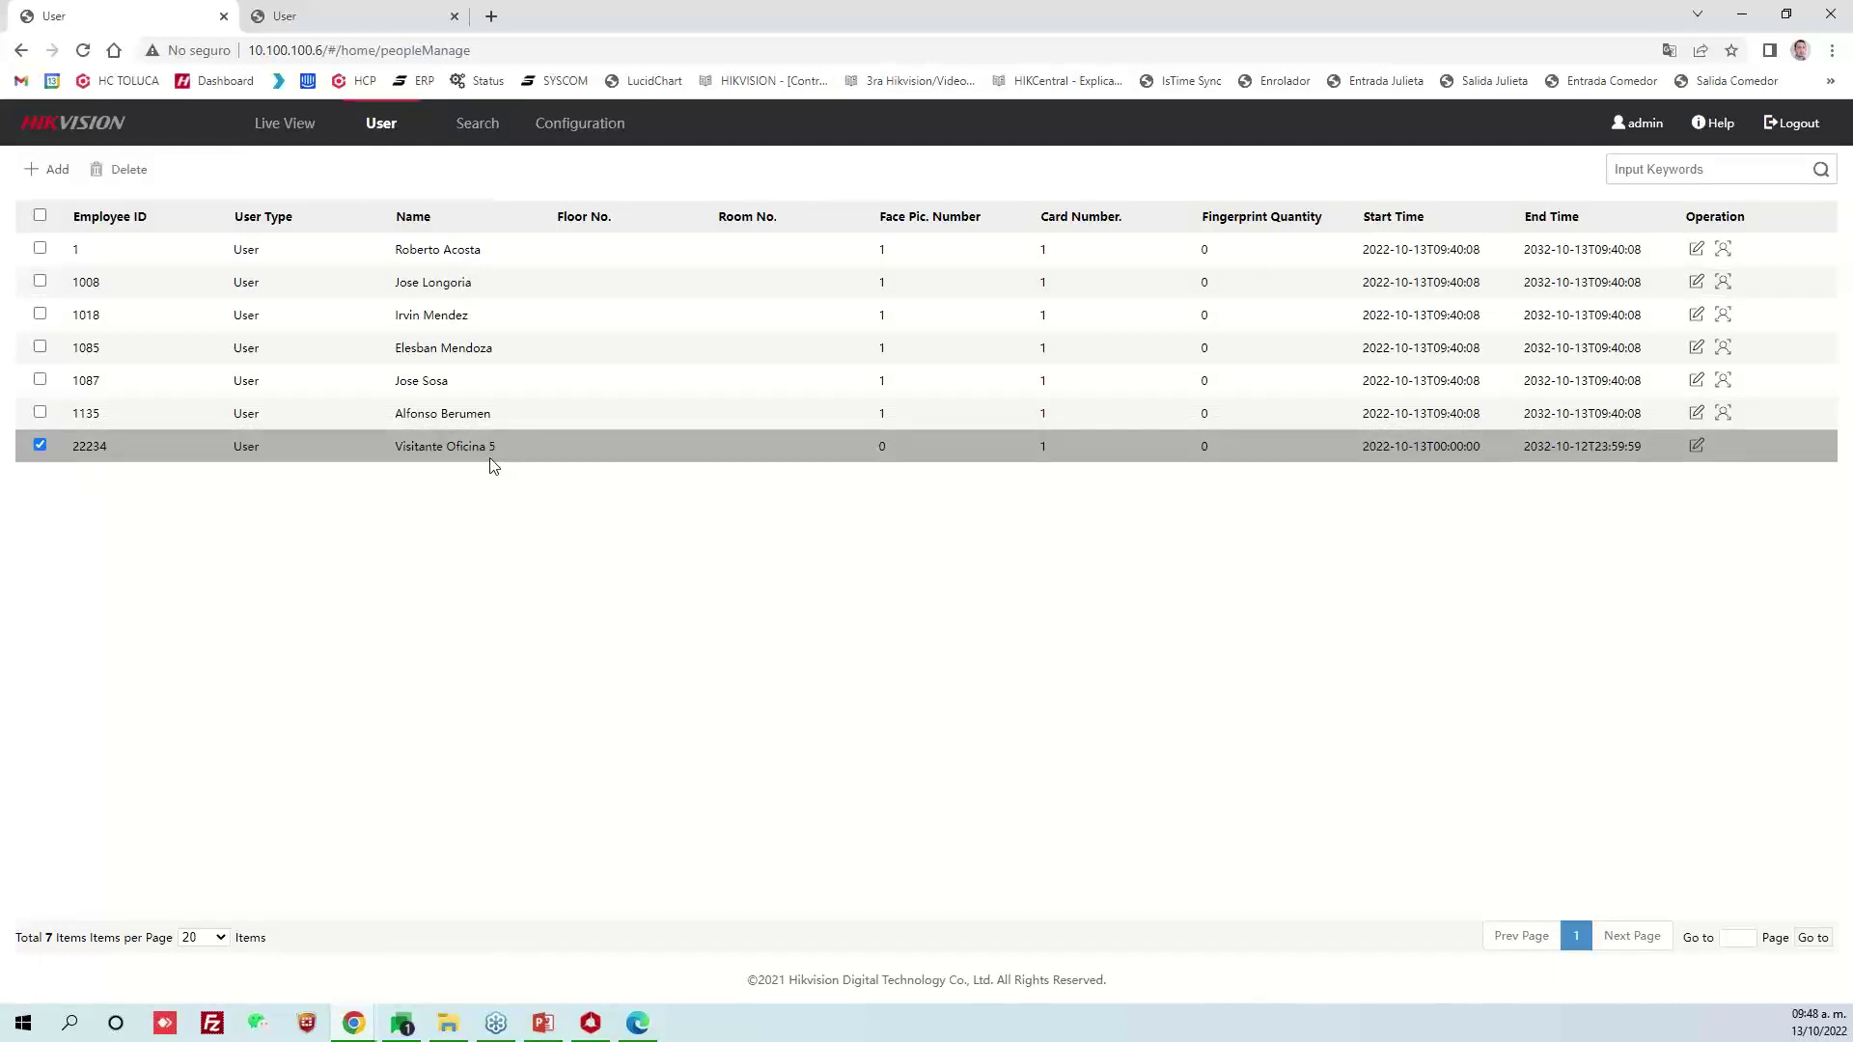
{"action": "left_click", "coordinate": [490, 450]}
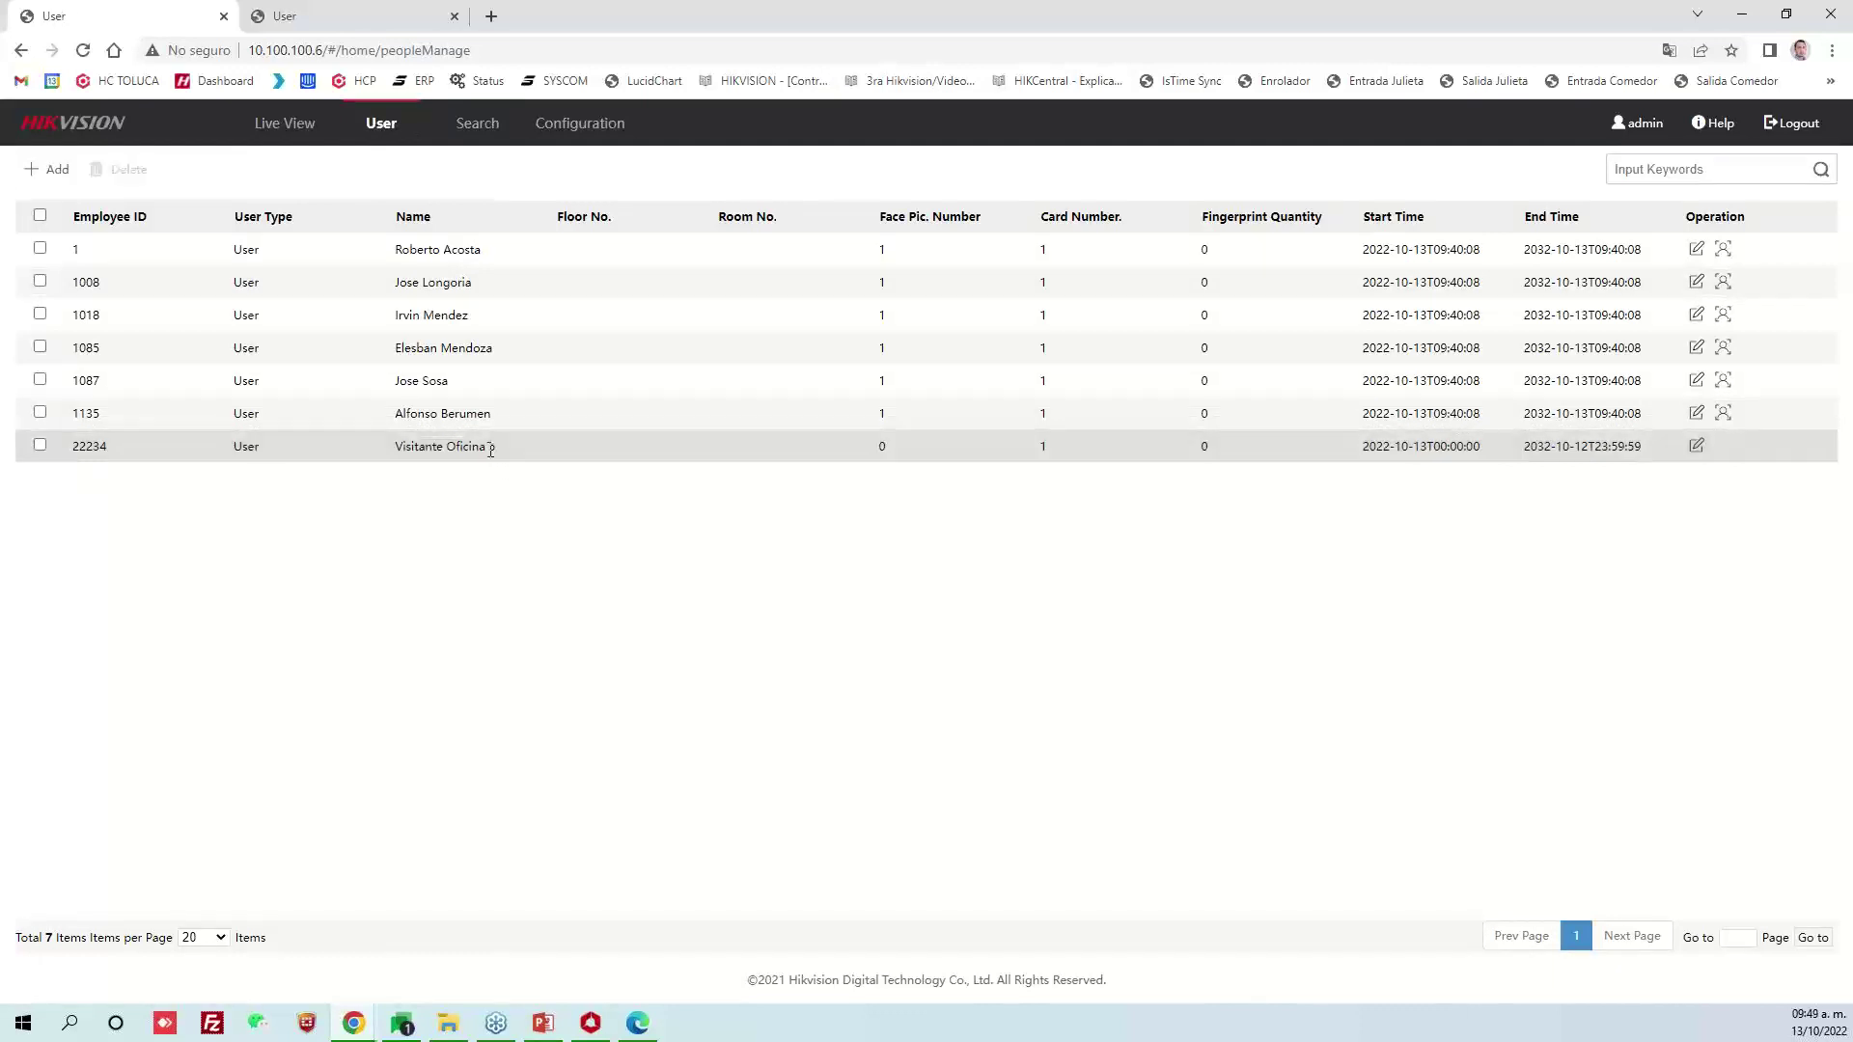
{"action": "left_click", "coordinate": [490, 450]}
Locate Visitante Oficina 5 on page 3 of the 10.100.100.5 device's user list
{"action": "left_click", "coordinate": [310, 23]}
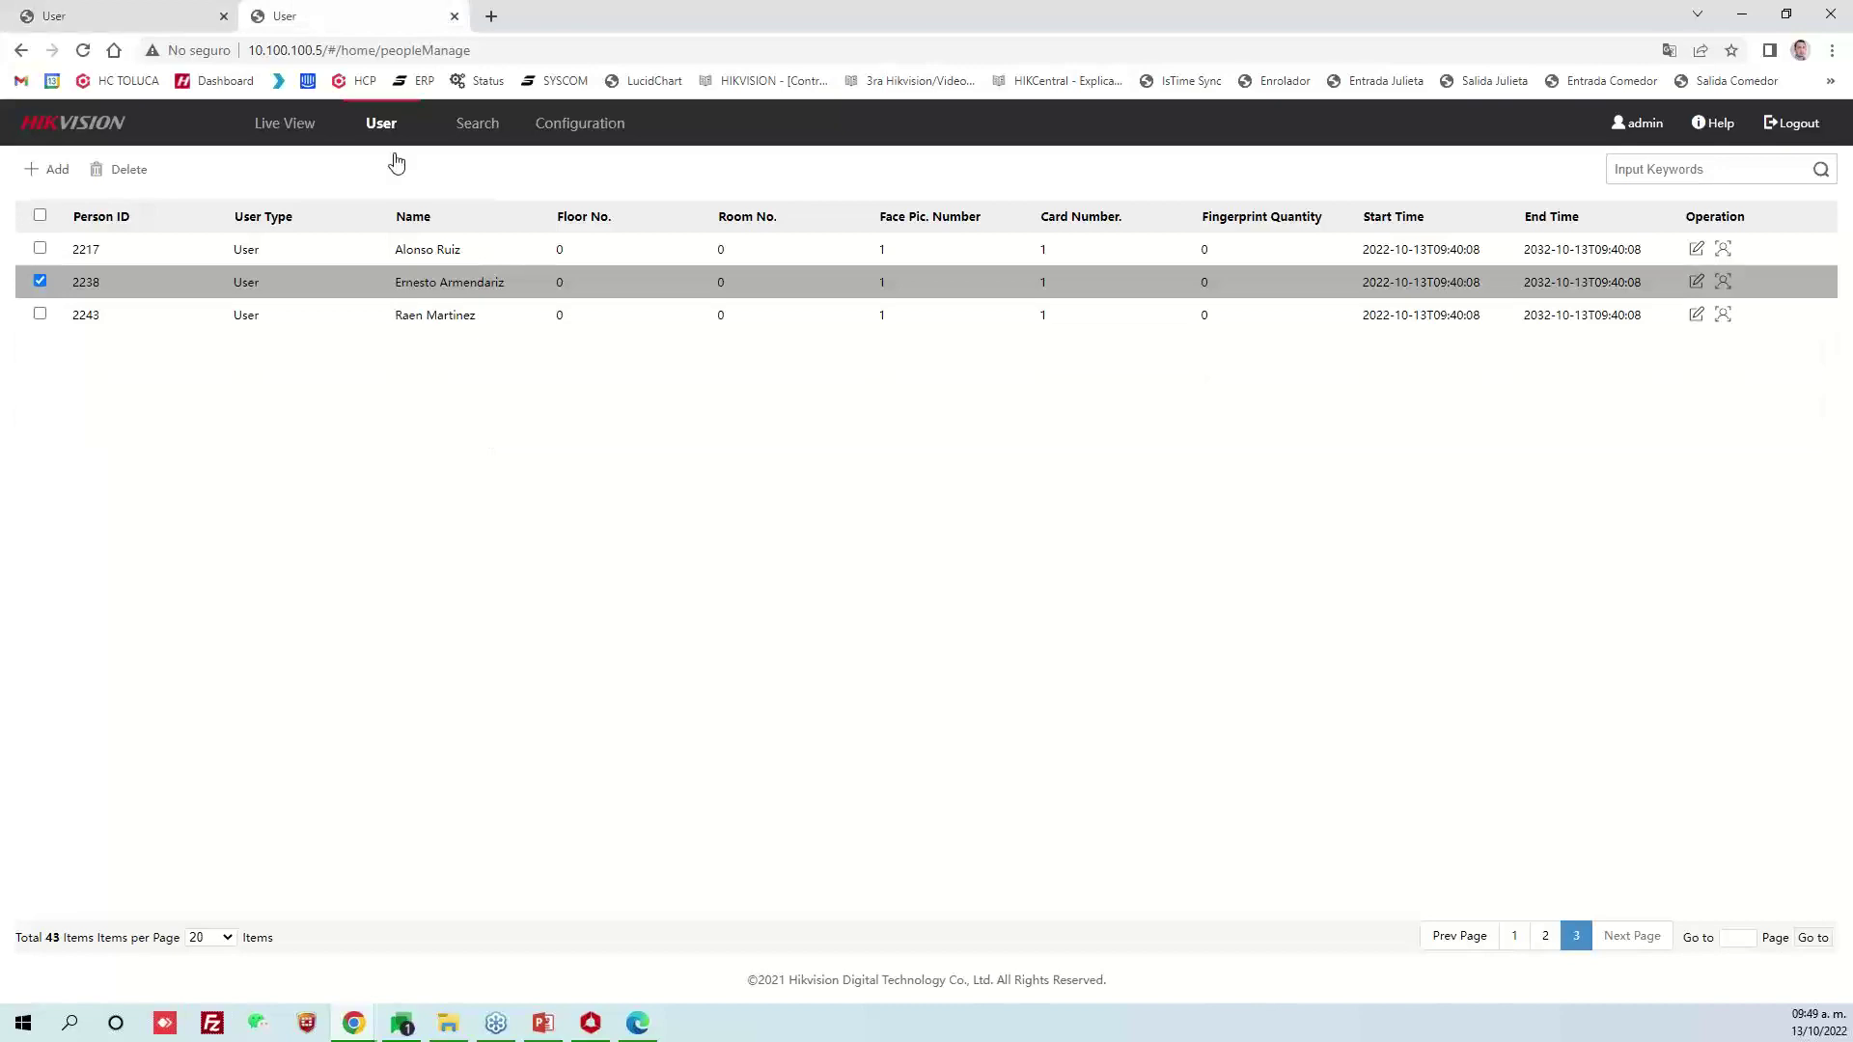
{"action": "left_click", "coordinate": [385, 123]}
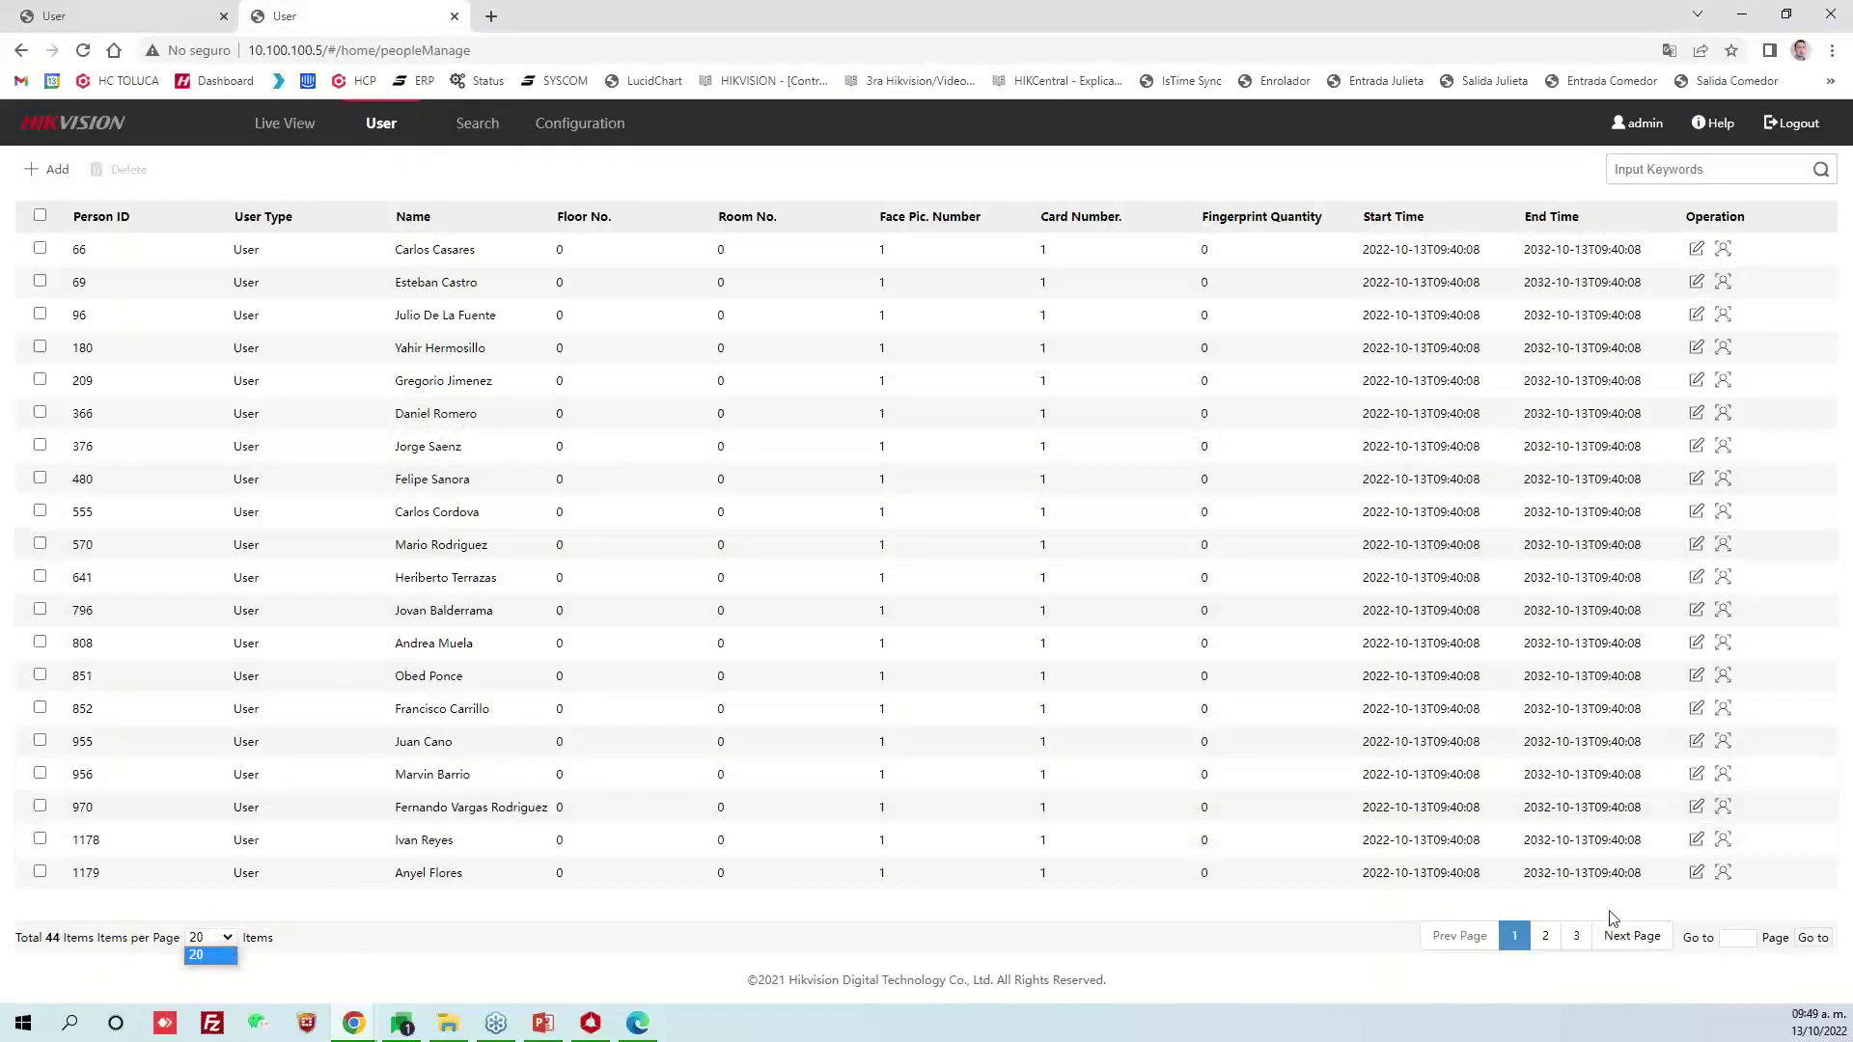
{"action": "left_click", "coordinate": [1575, 935]}
{"action": "left_click", "coordinate": [369, 345]}
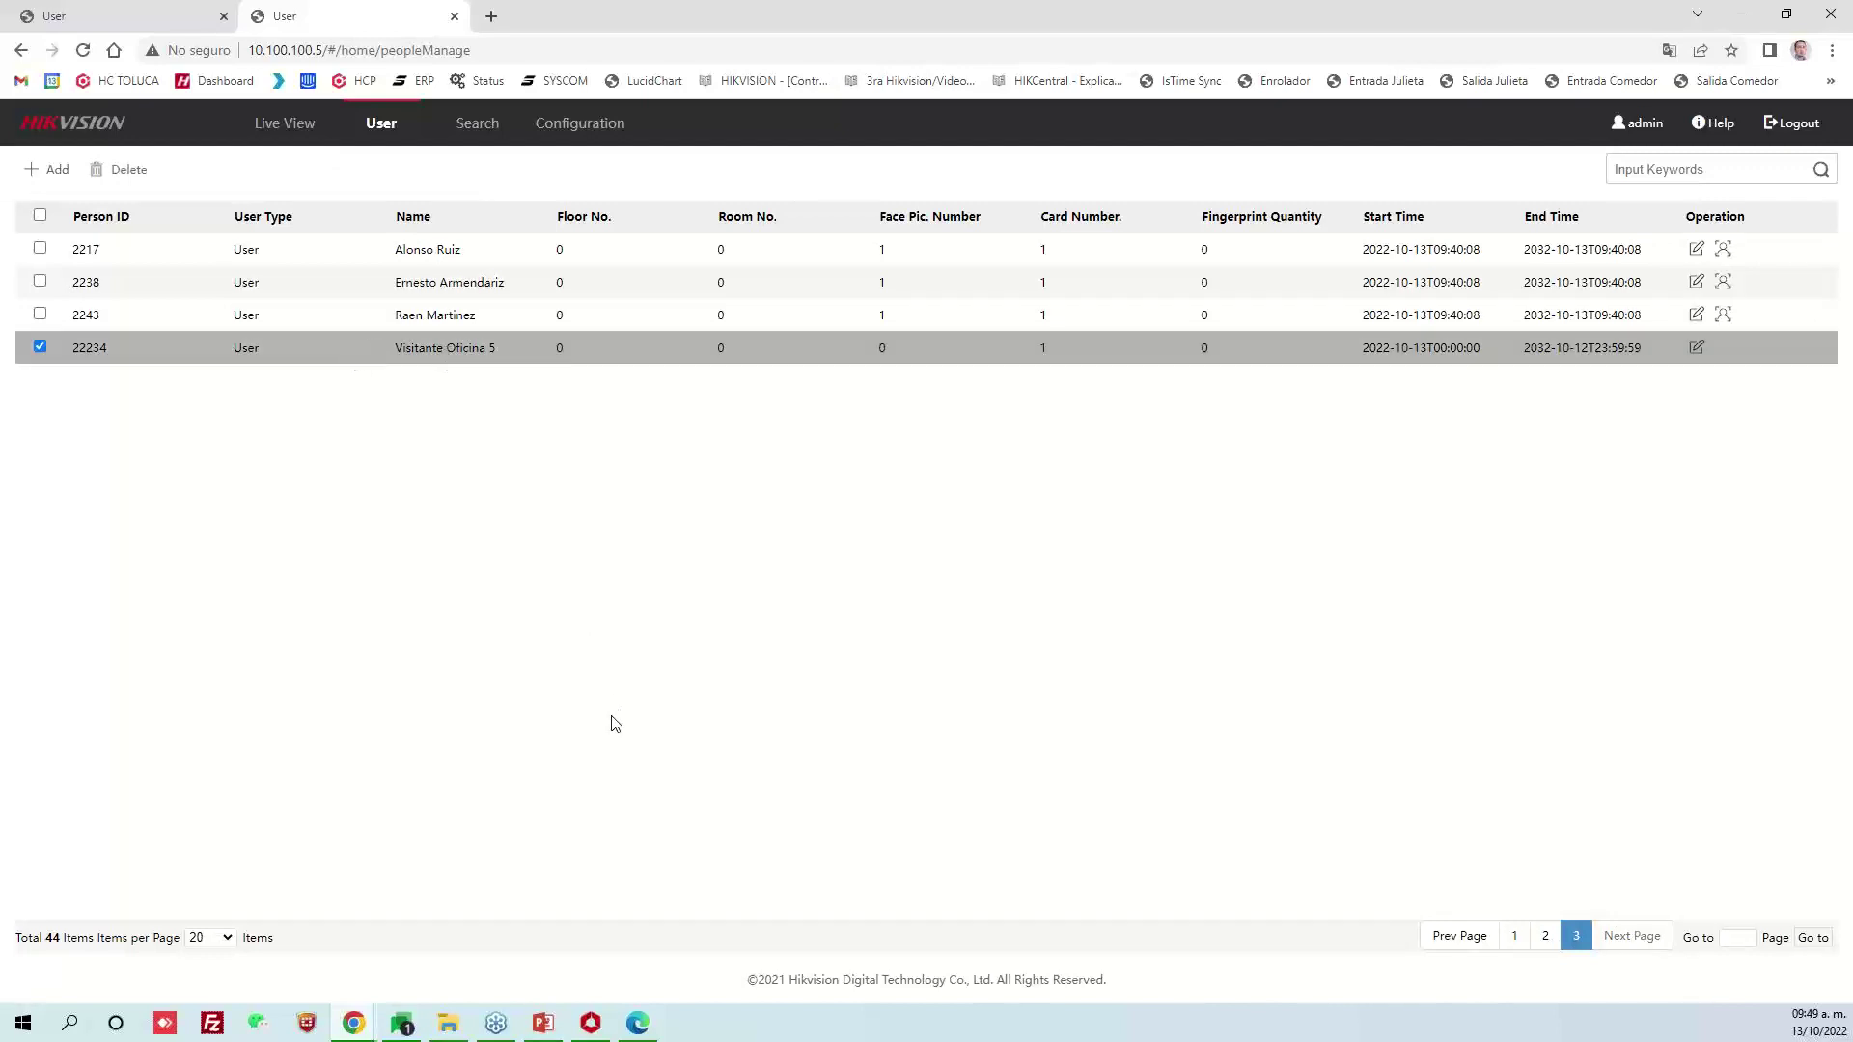
{"action": "key", "text": "alt+Tab"}
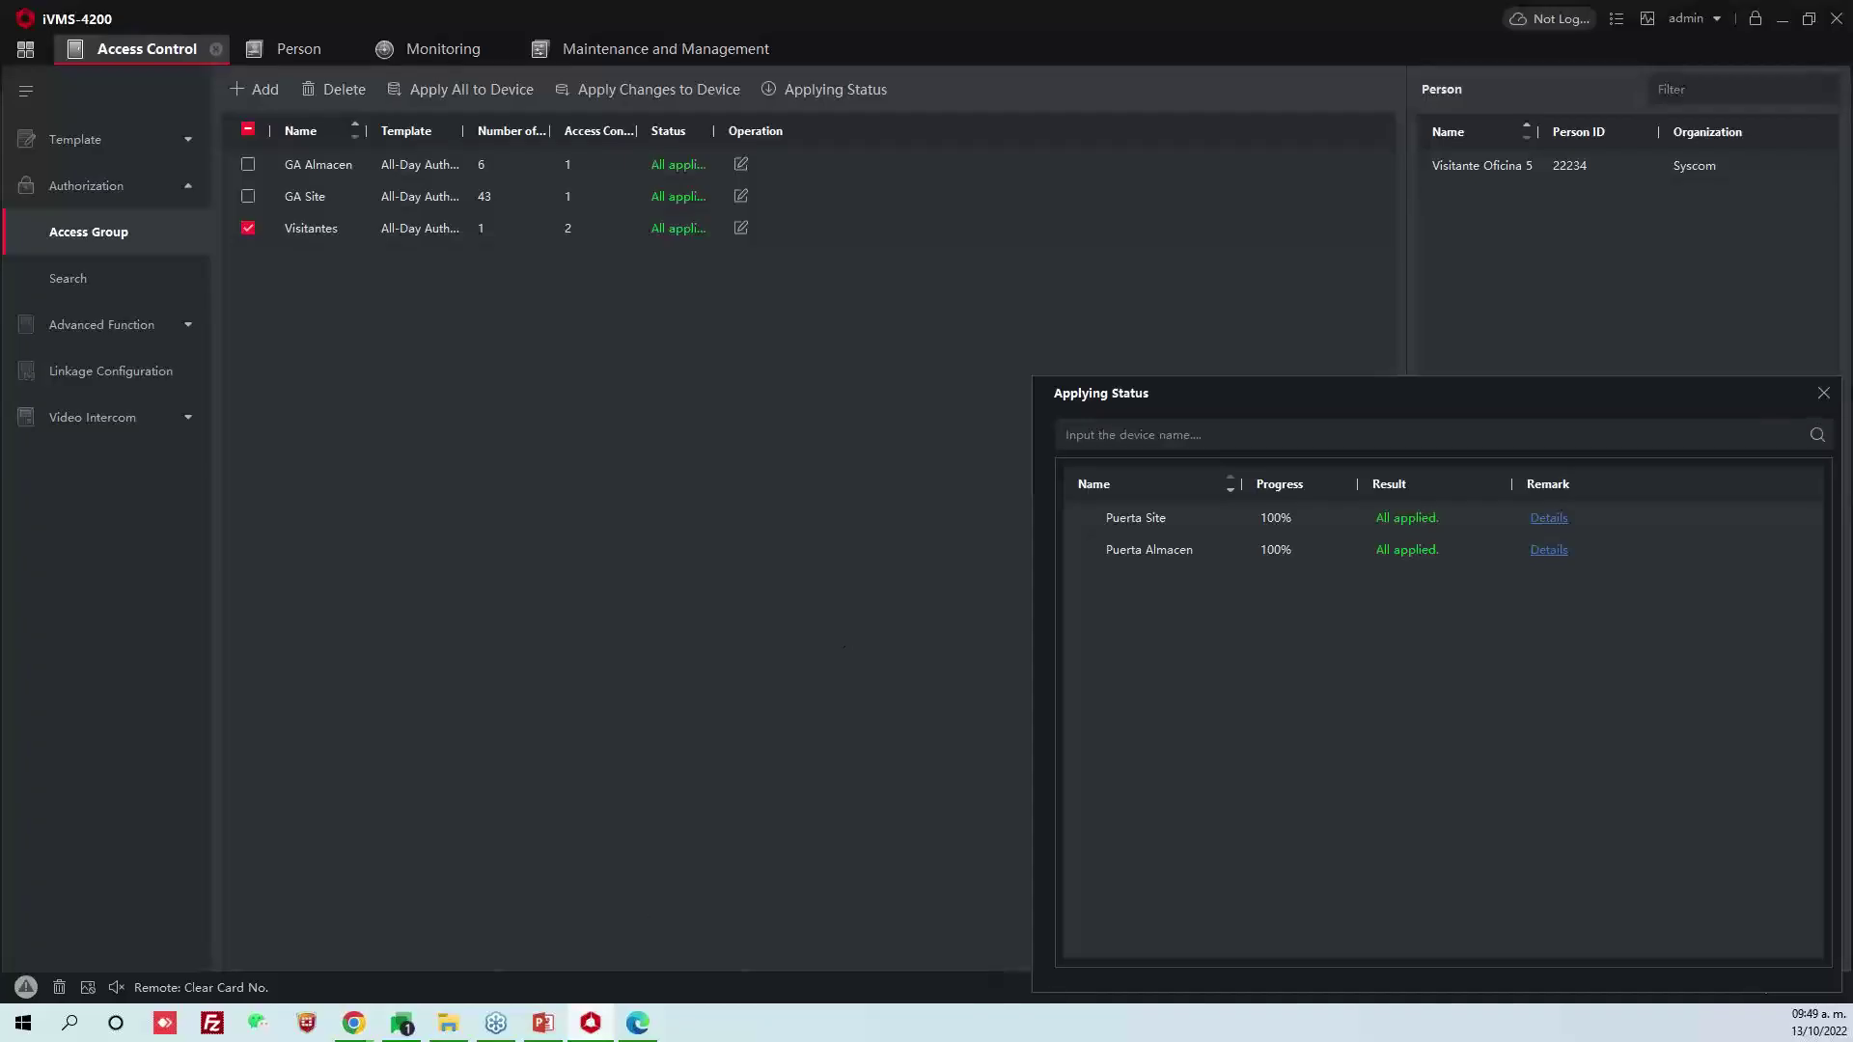
Edit Visitante Oficina 5 so its validity period ends on 14 October 2022
{"action": "left_click", "coordinate": [1830, 395]}
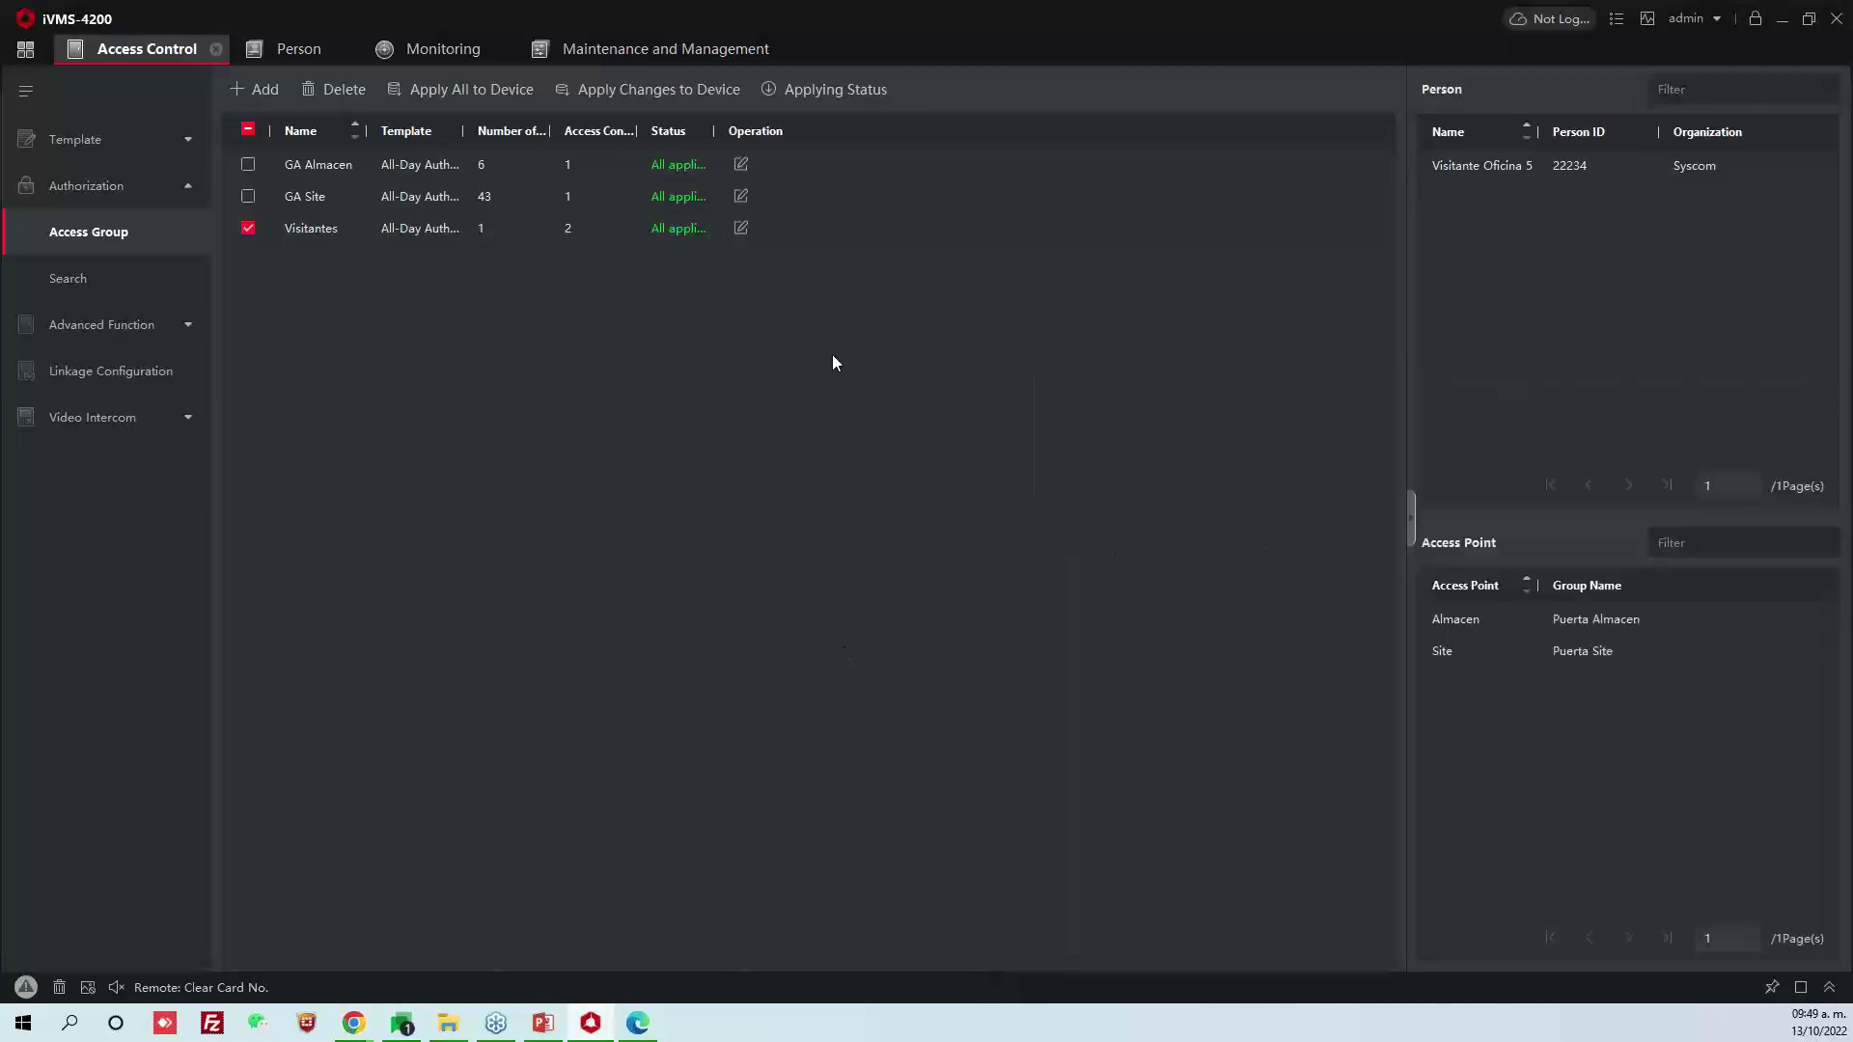
{"action": "left_click", "coordinate": [301, 44]}
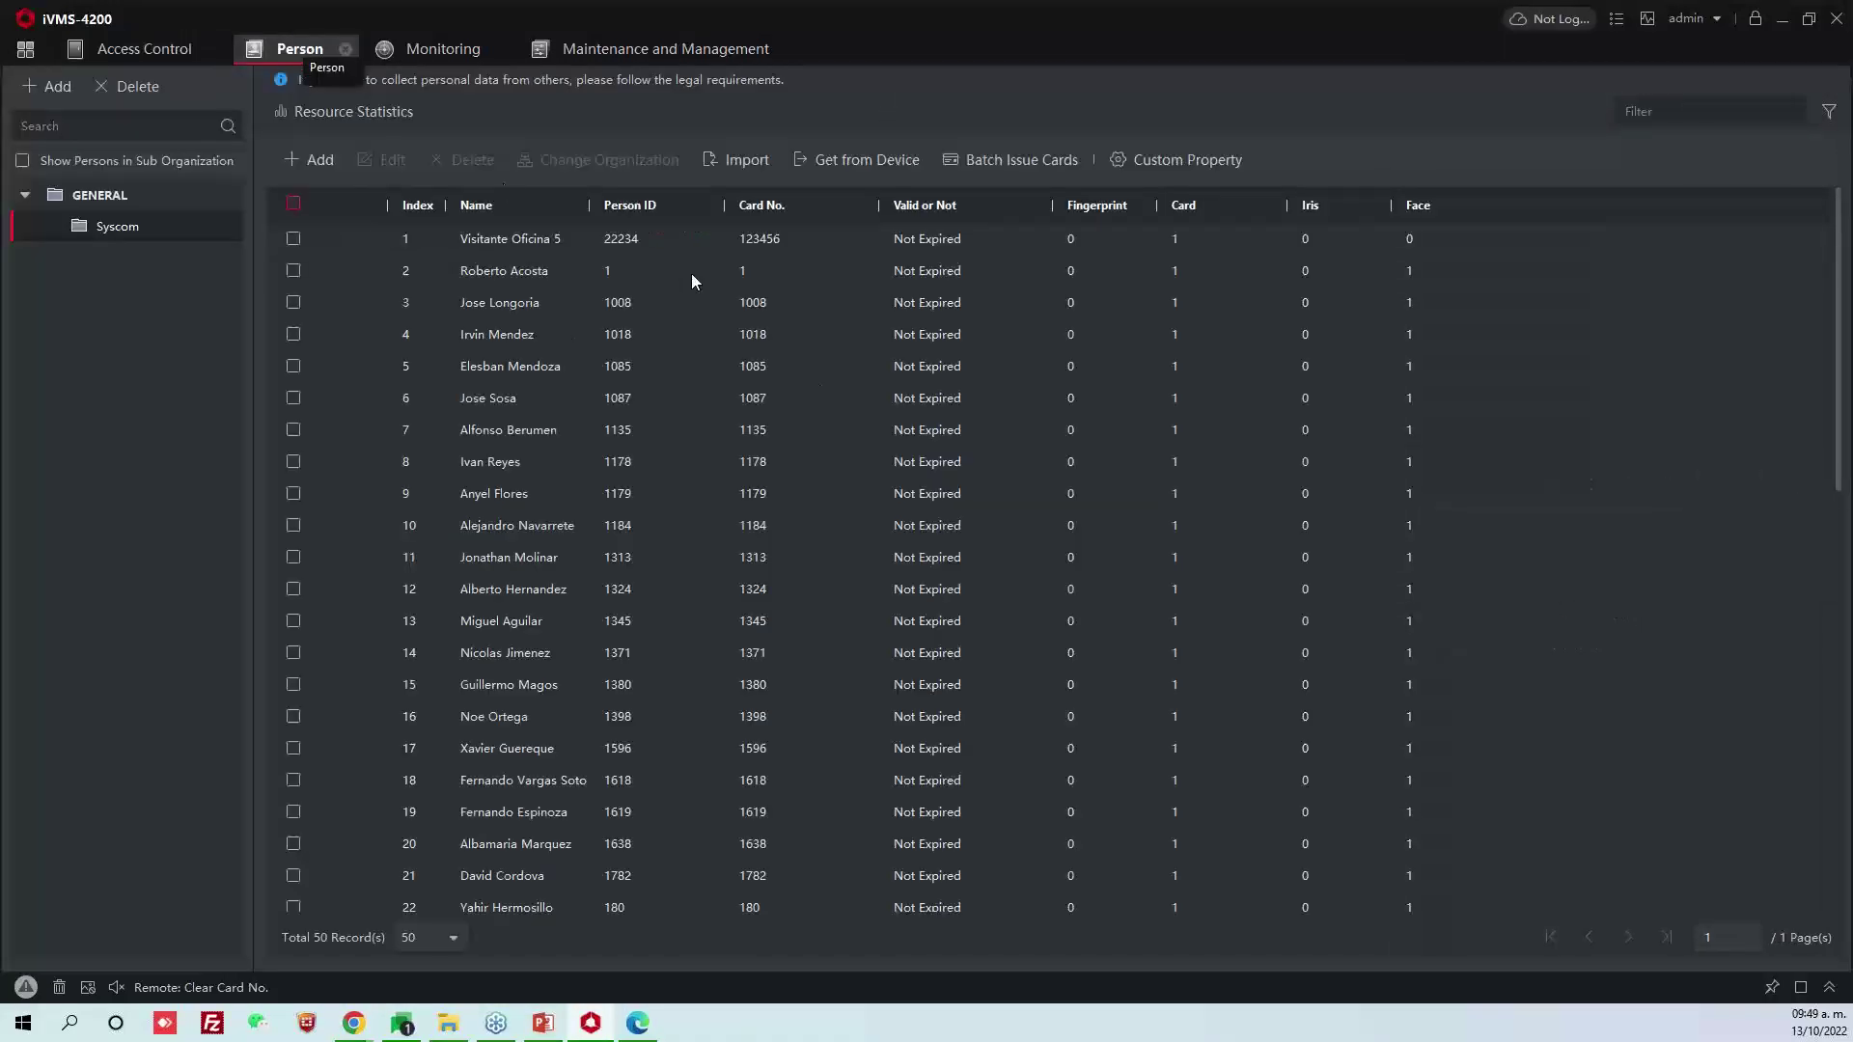
{"action": "double_click", "coordinate": [681, 237]}
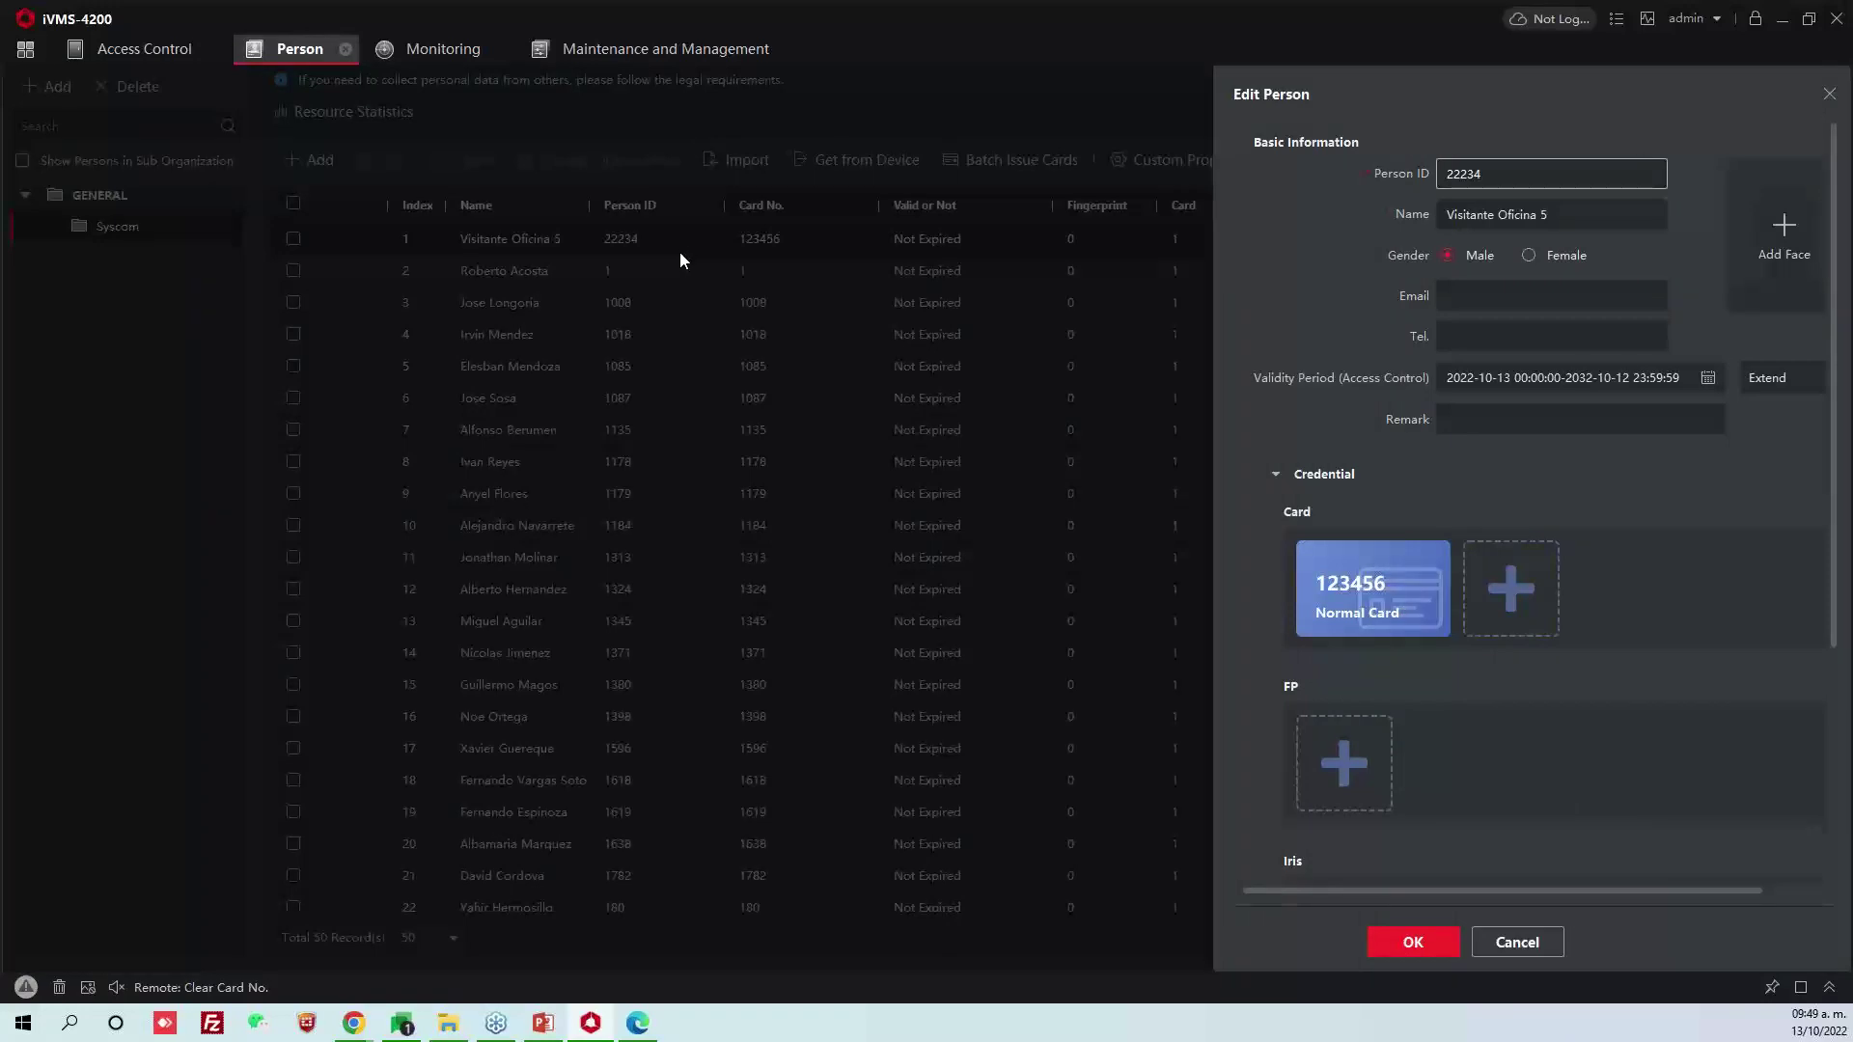
{"action": "left_click", "coordinate": [1706, 379]}
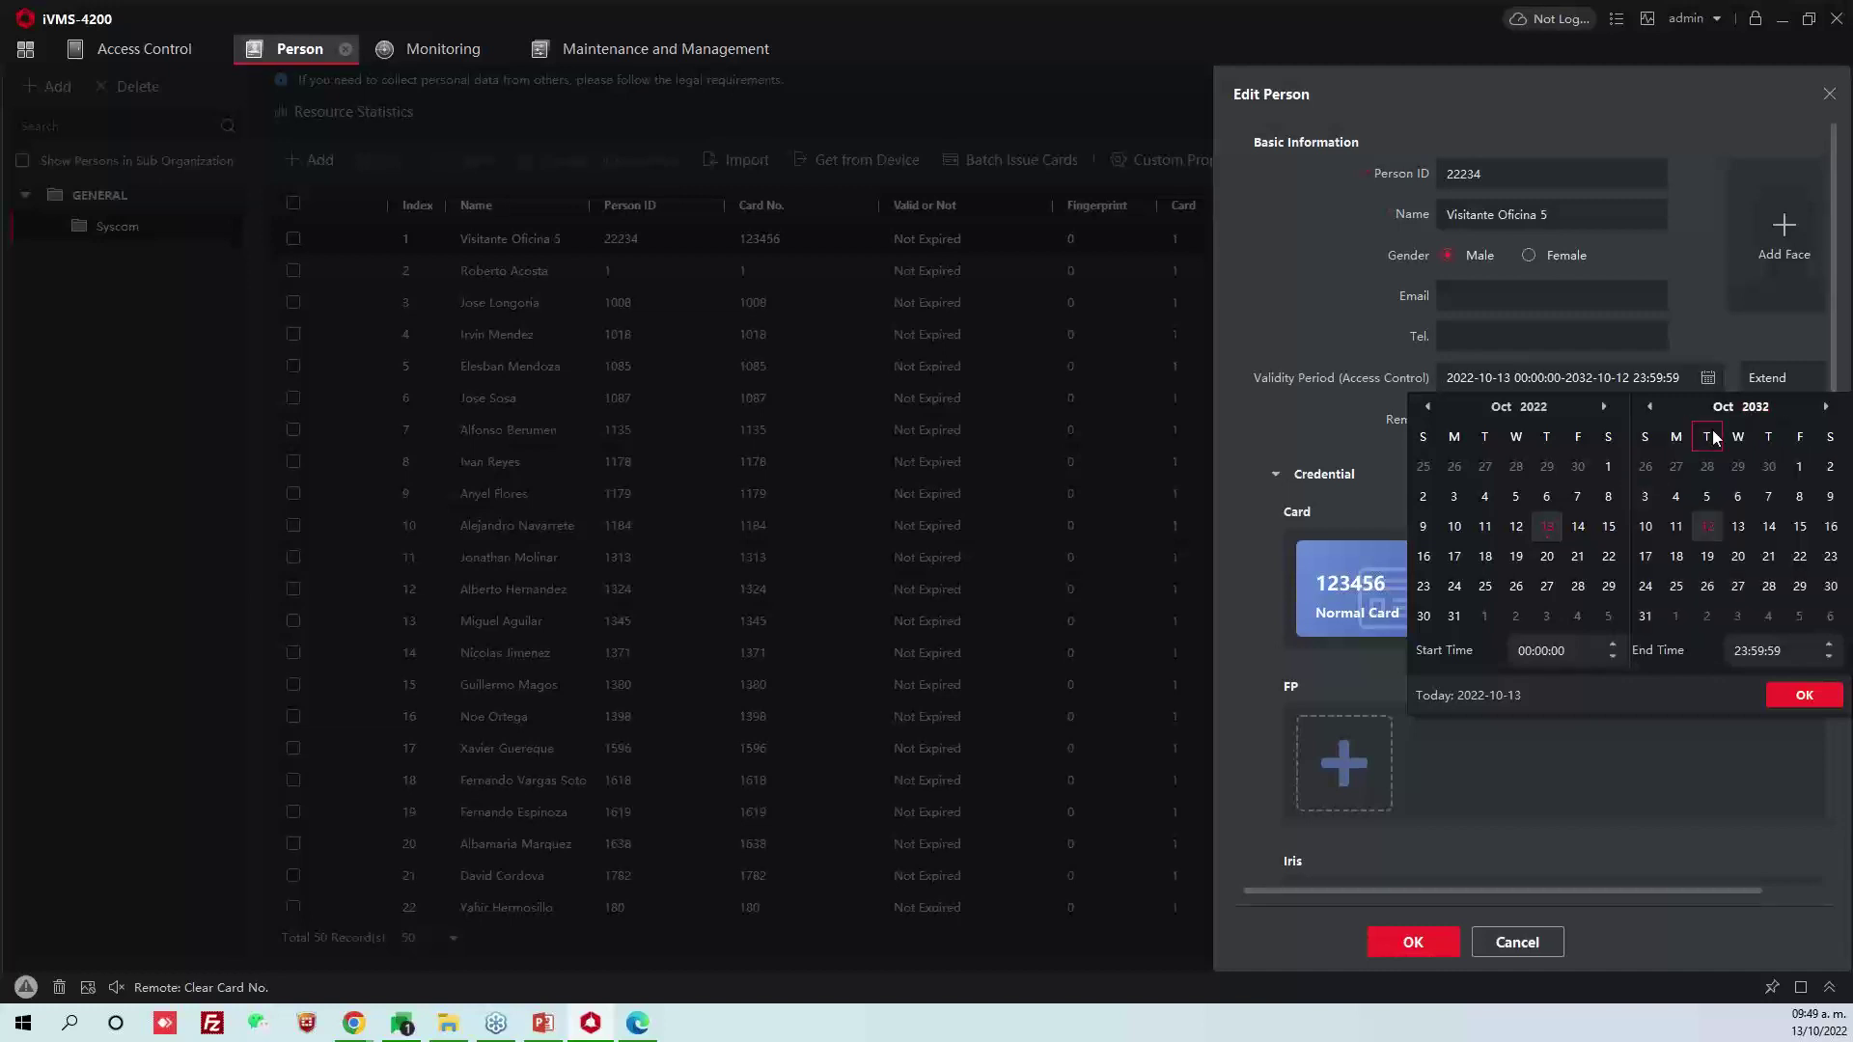
{"action": "mouse_move", "coordinate": [1743, 419]}
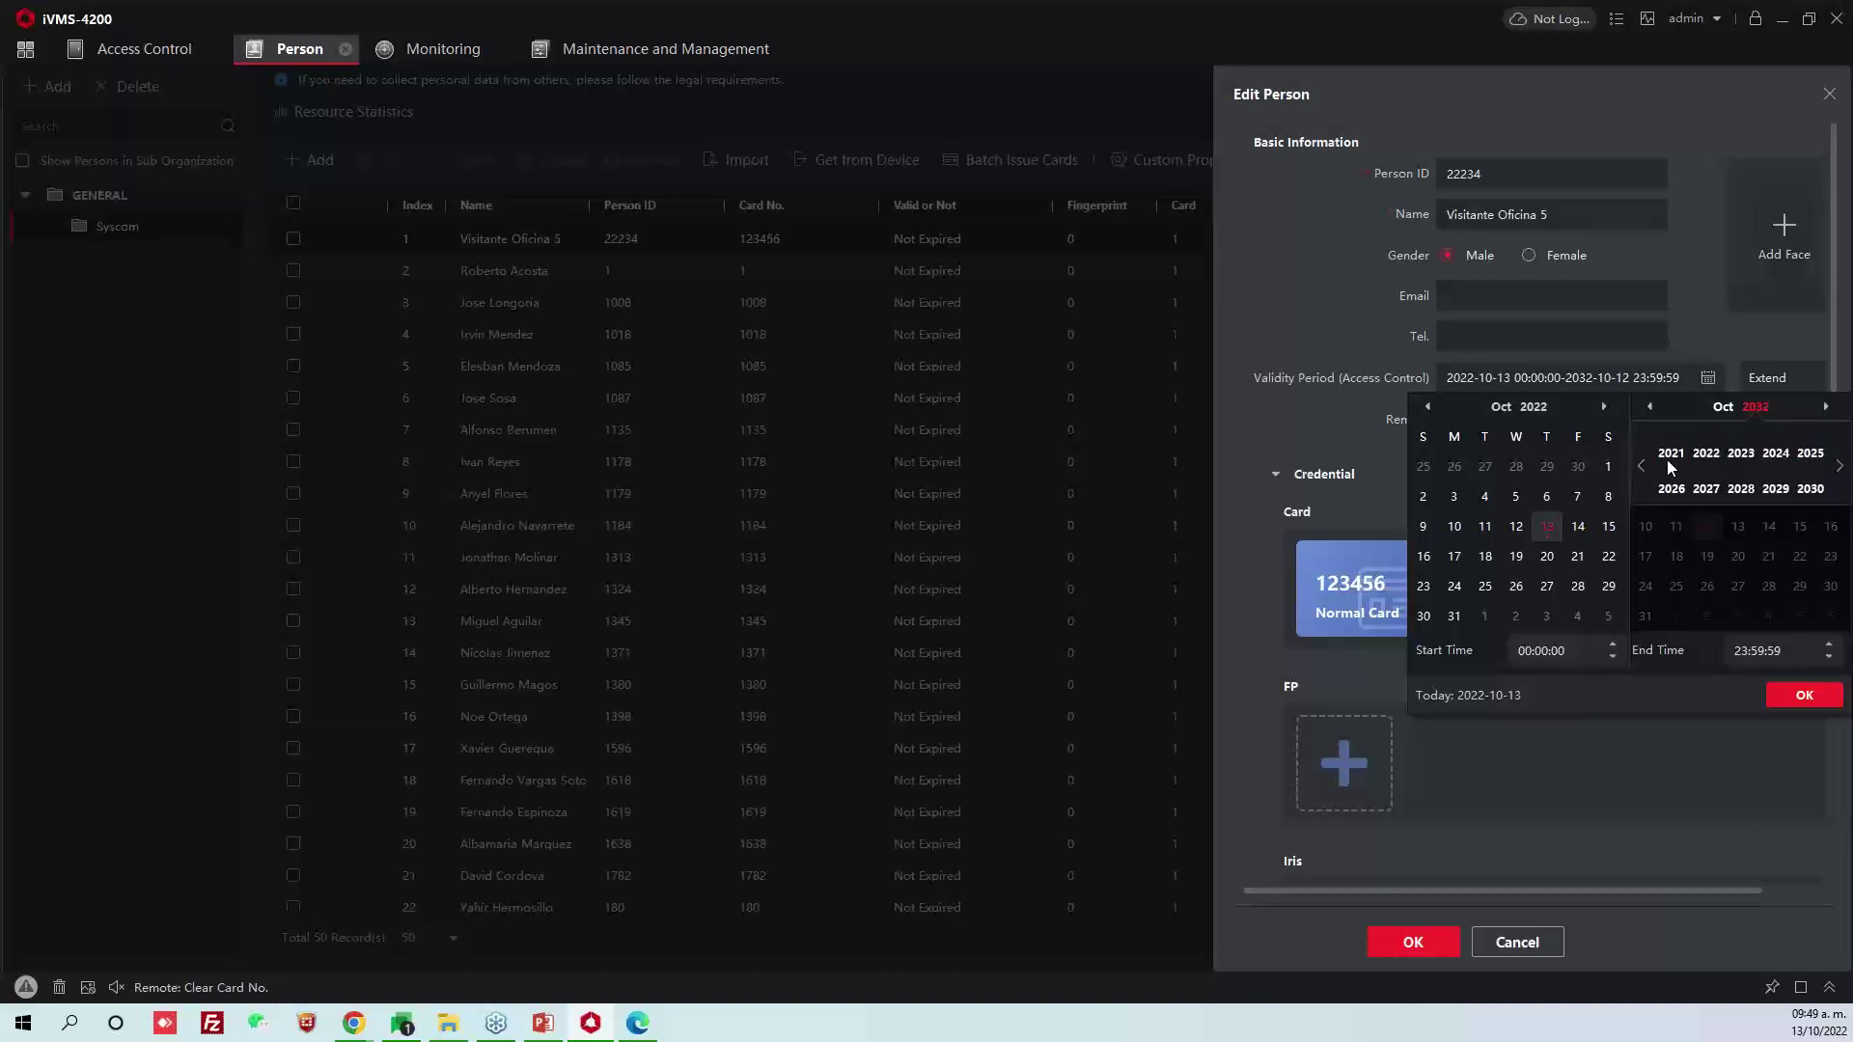
{"action": "left_click", "coordinate": [1706, 454]}
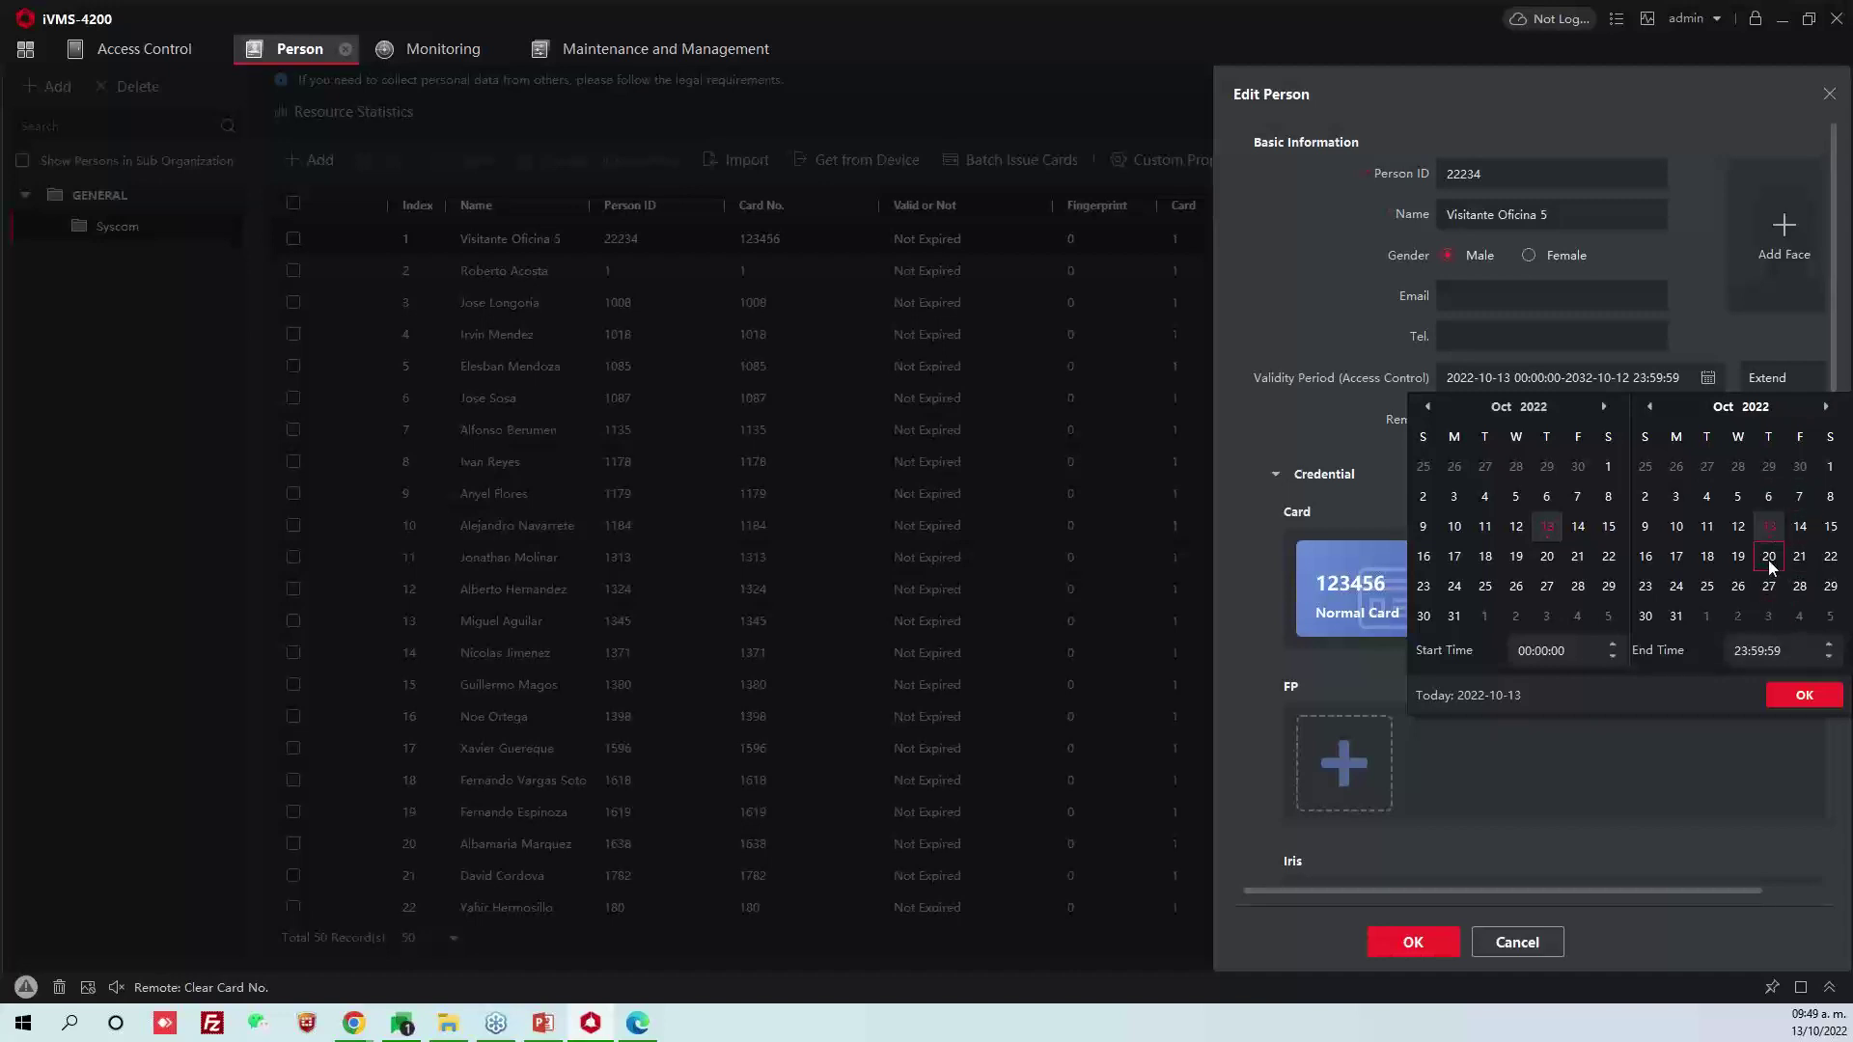
{"action": "left_click", "coordinate": [1803, 533]}
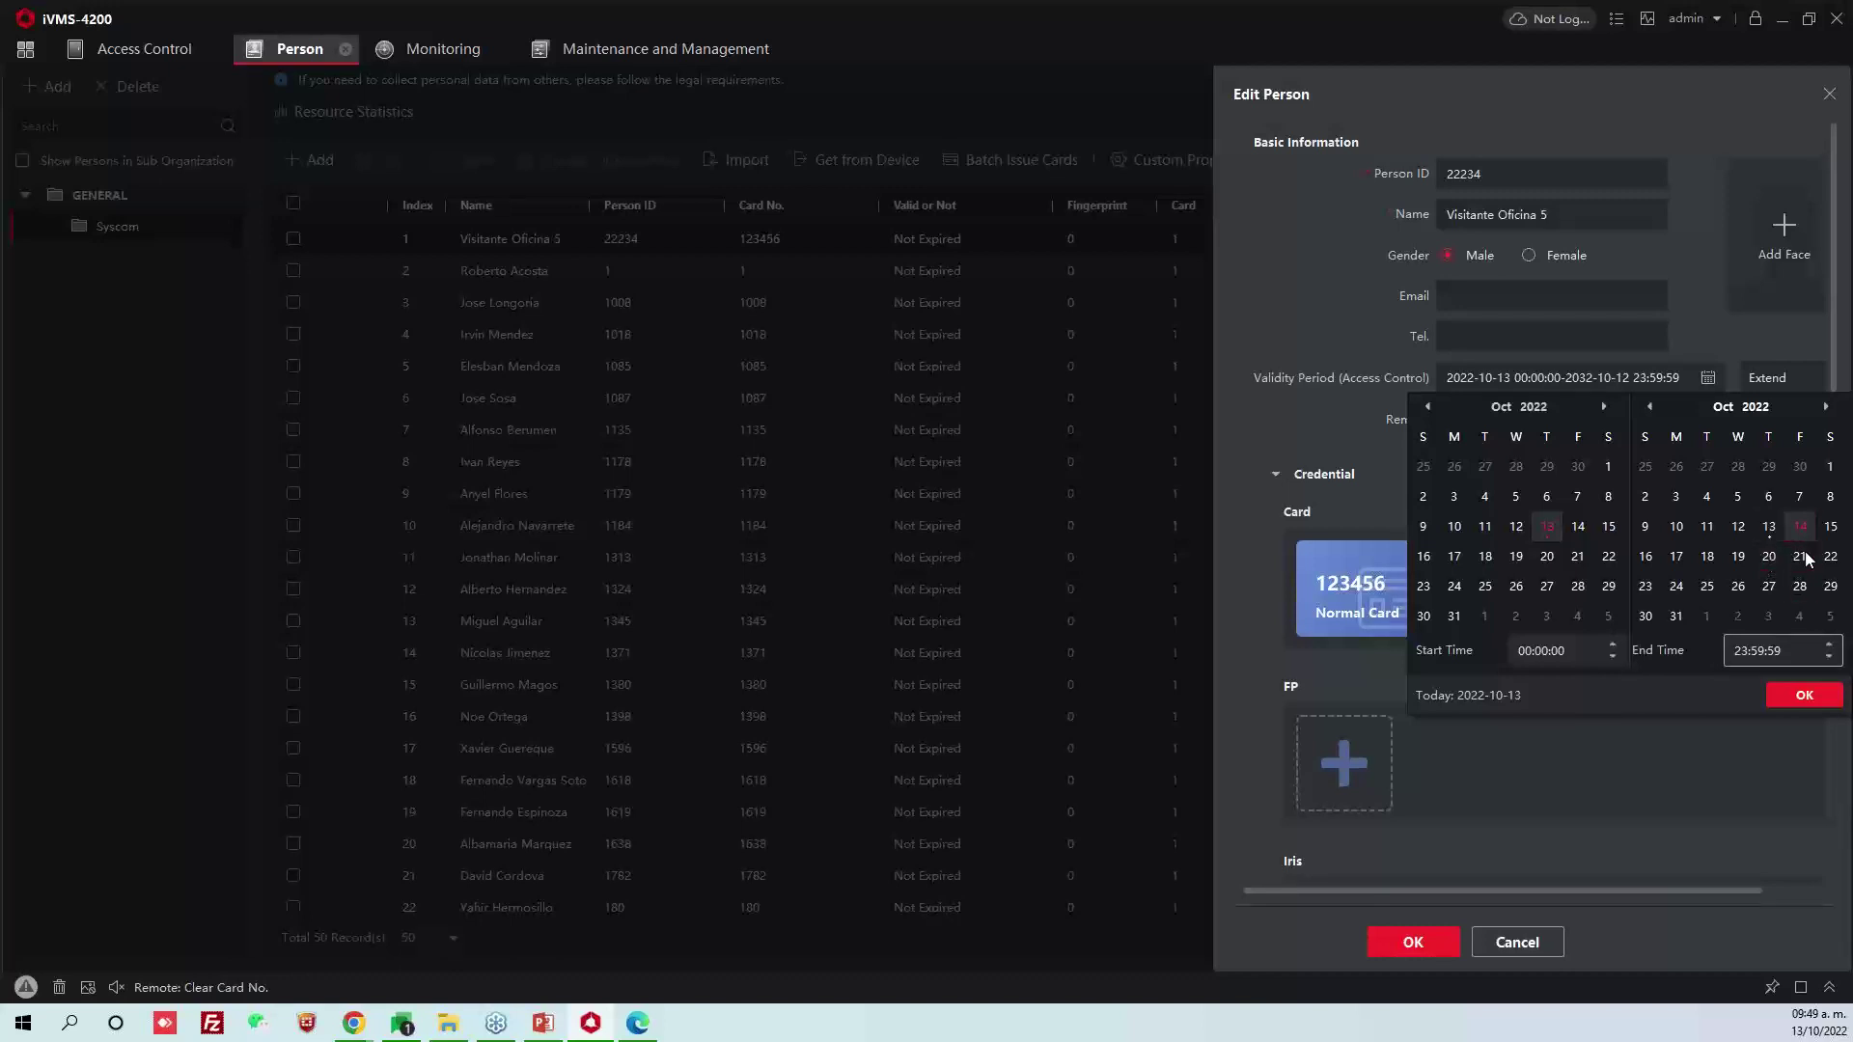
{"action": "left_click", "coordinate": [1799, 696]}
Mark the person as a visitor with 1 valid visit and save the record
{"action": "scroll", "coordinate": [1489, 676], "scroll_direction": "down", "scroll_amount": 4}
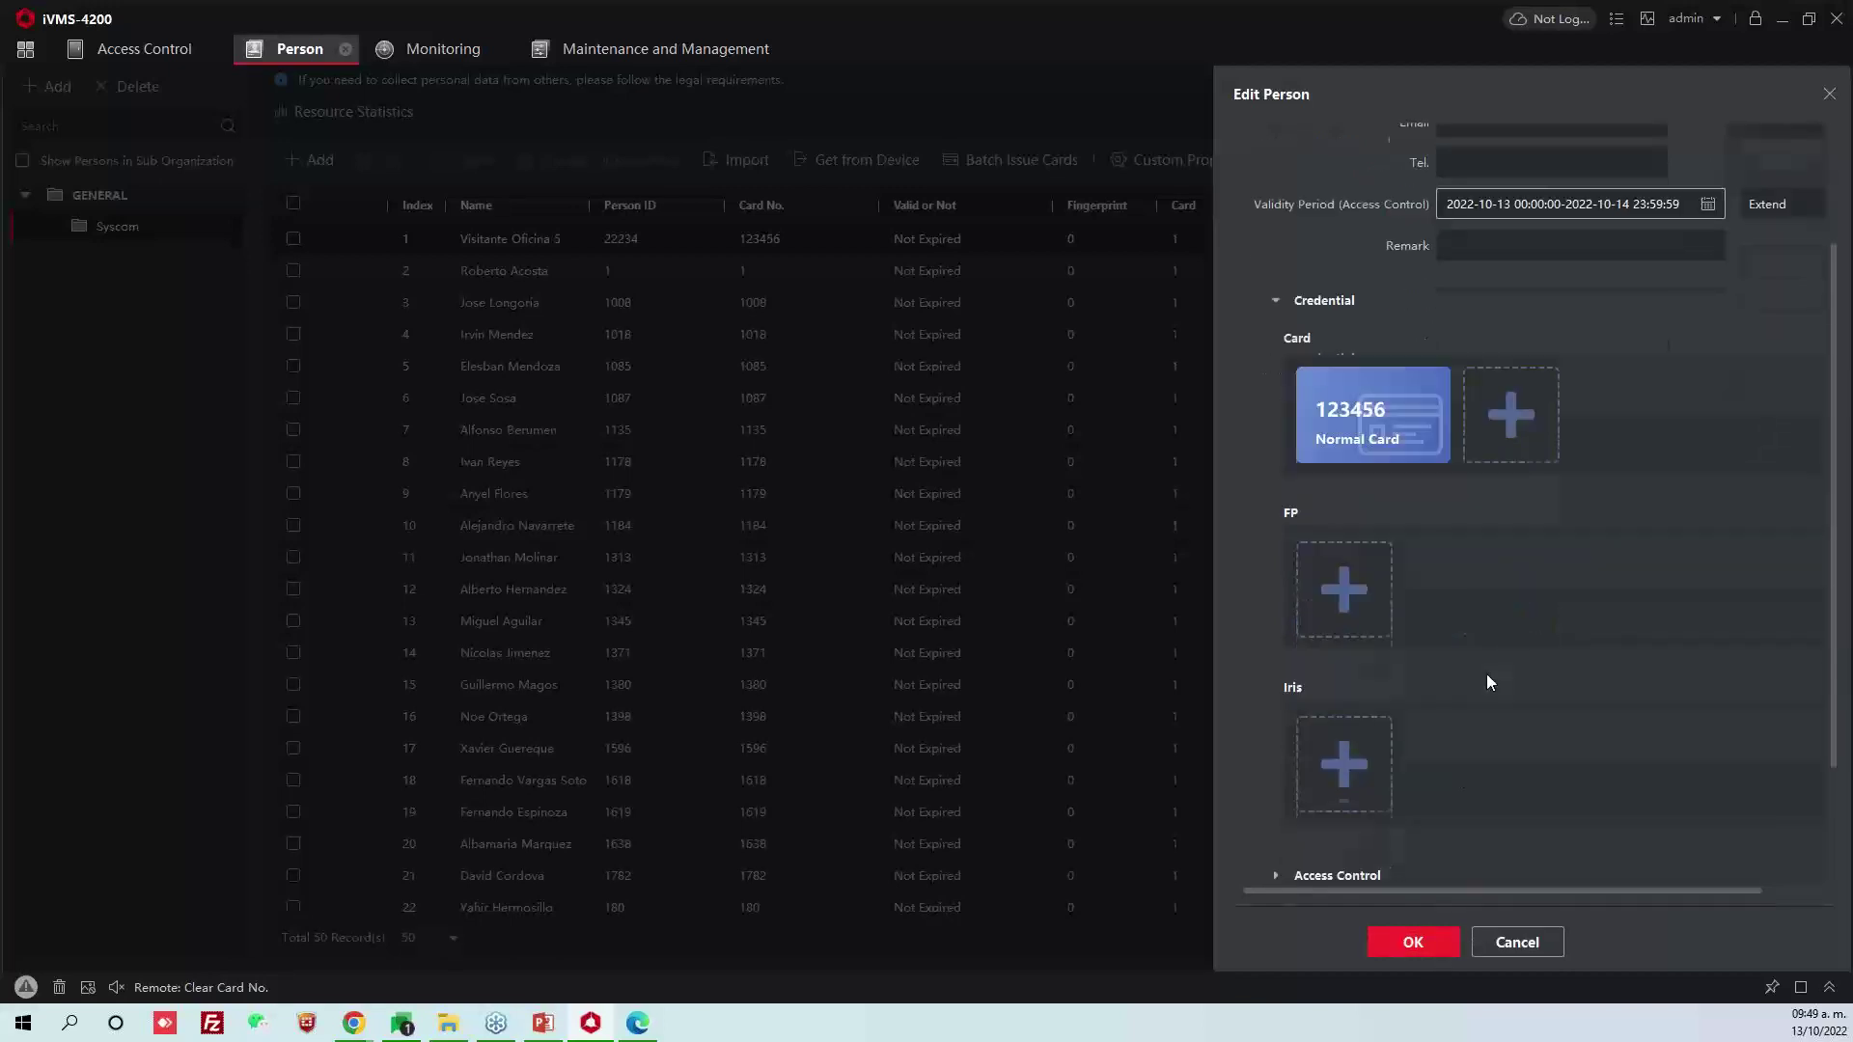
{"action": "left_click", "coordinate": [1268, 707]}
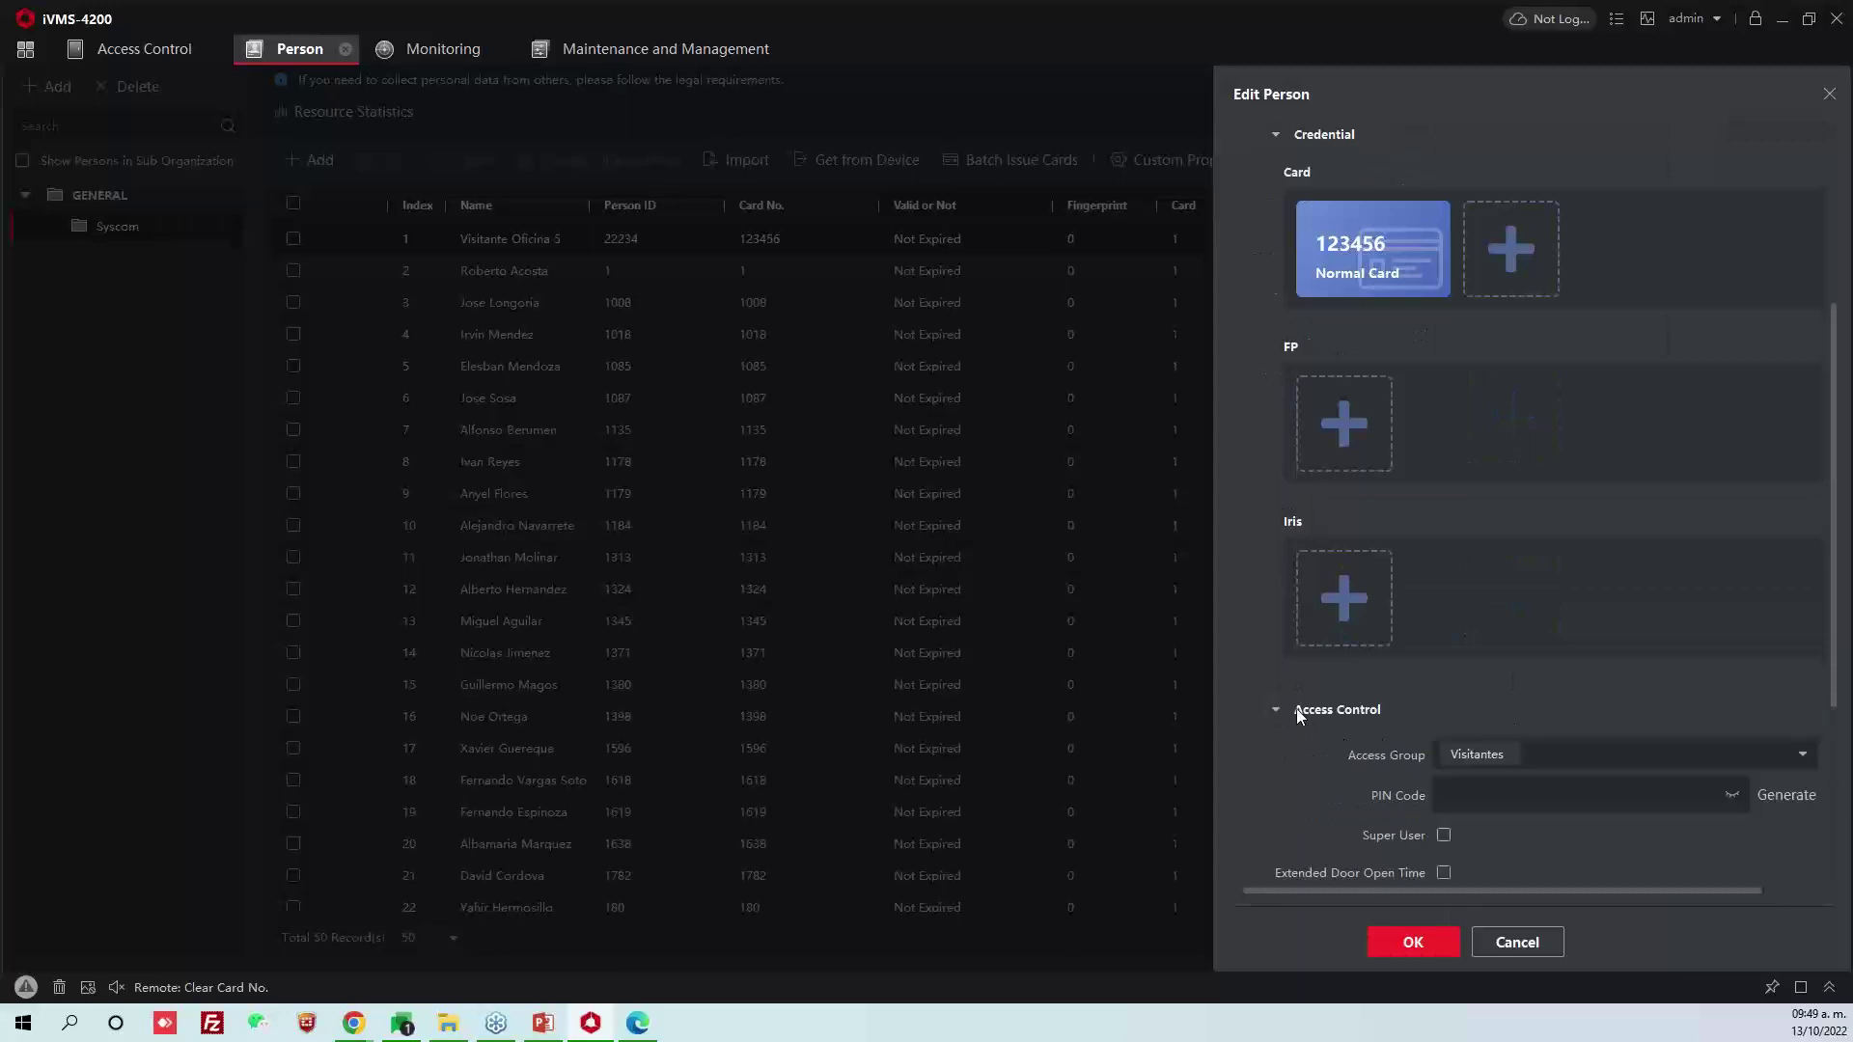
{"action": "scroll", "coordinate": [1313, 699], "scroll_direction": "down", "scroll_amount": 3}
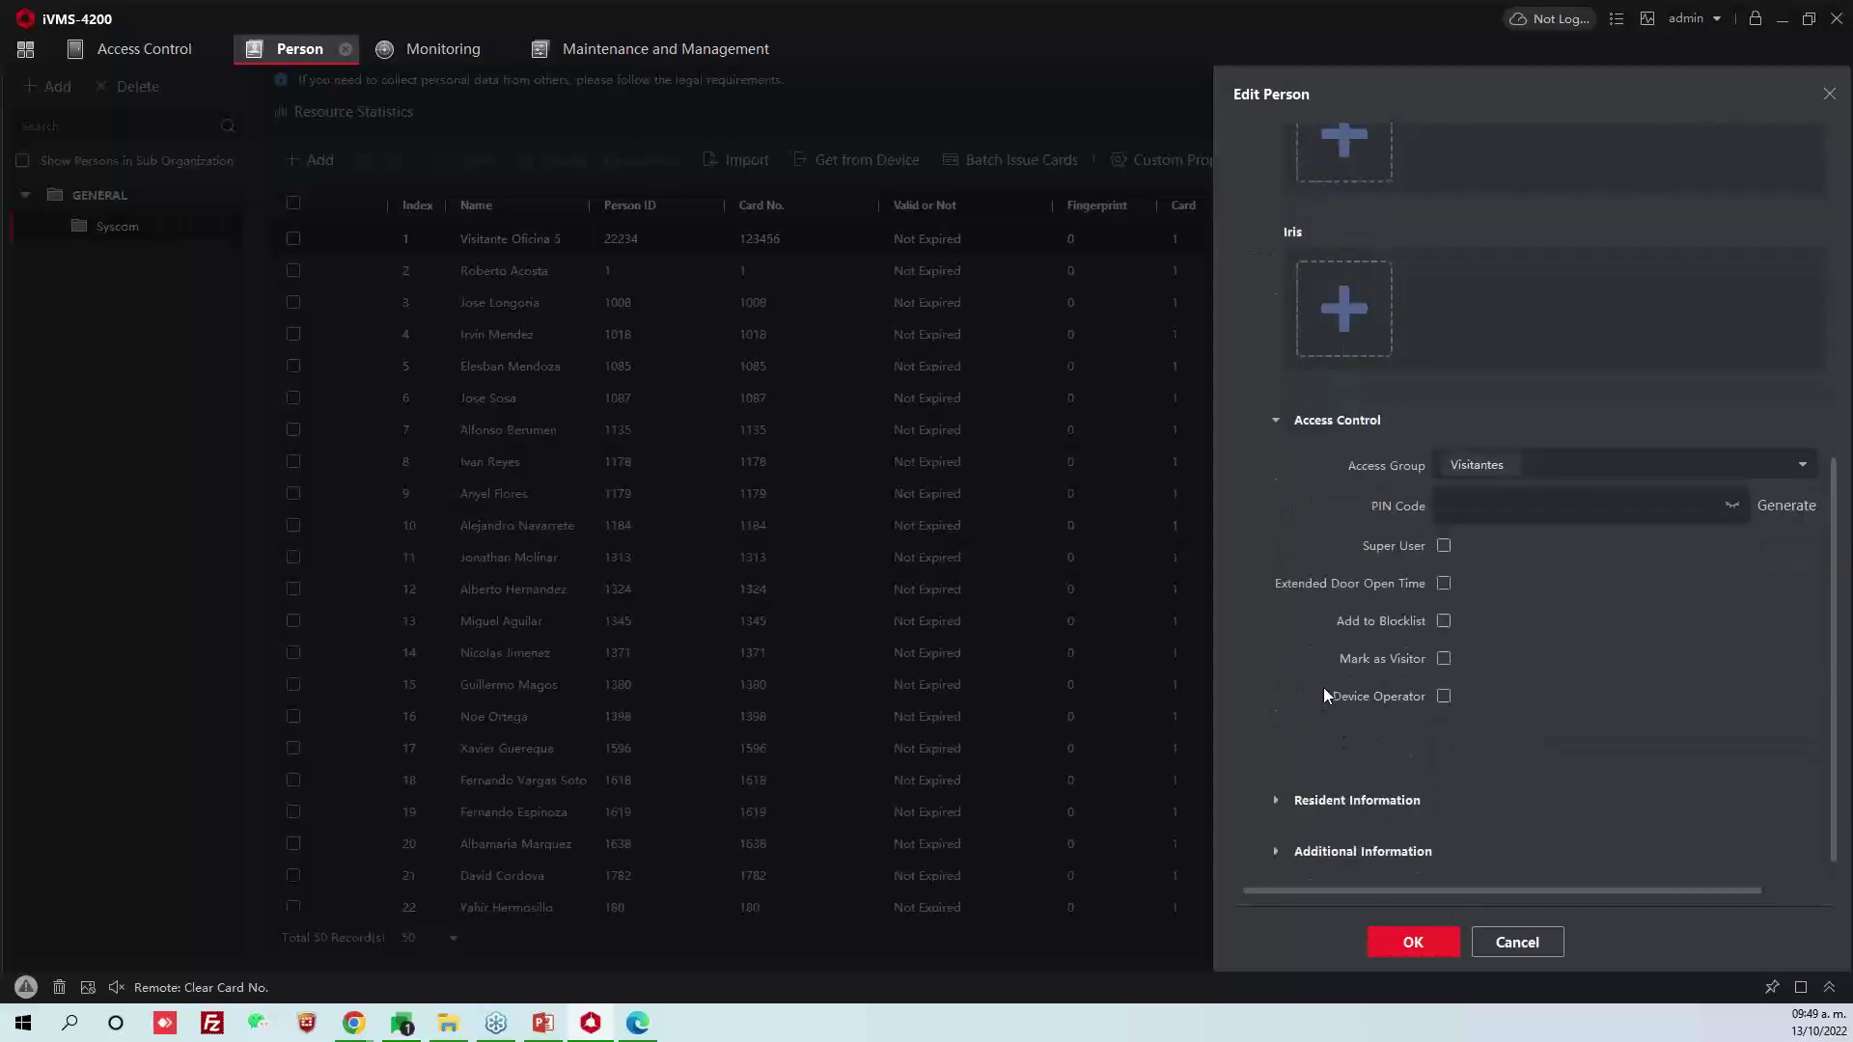
{"action": "left_click", "coordinate": [1444, 657]}
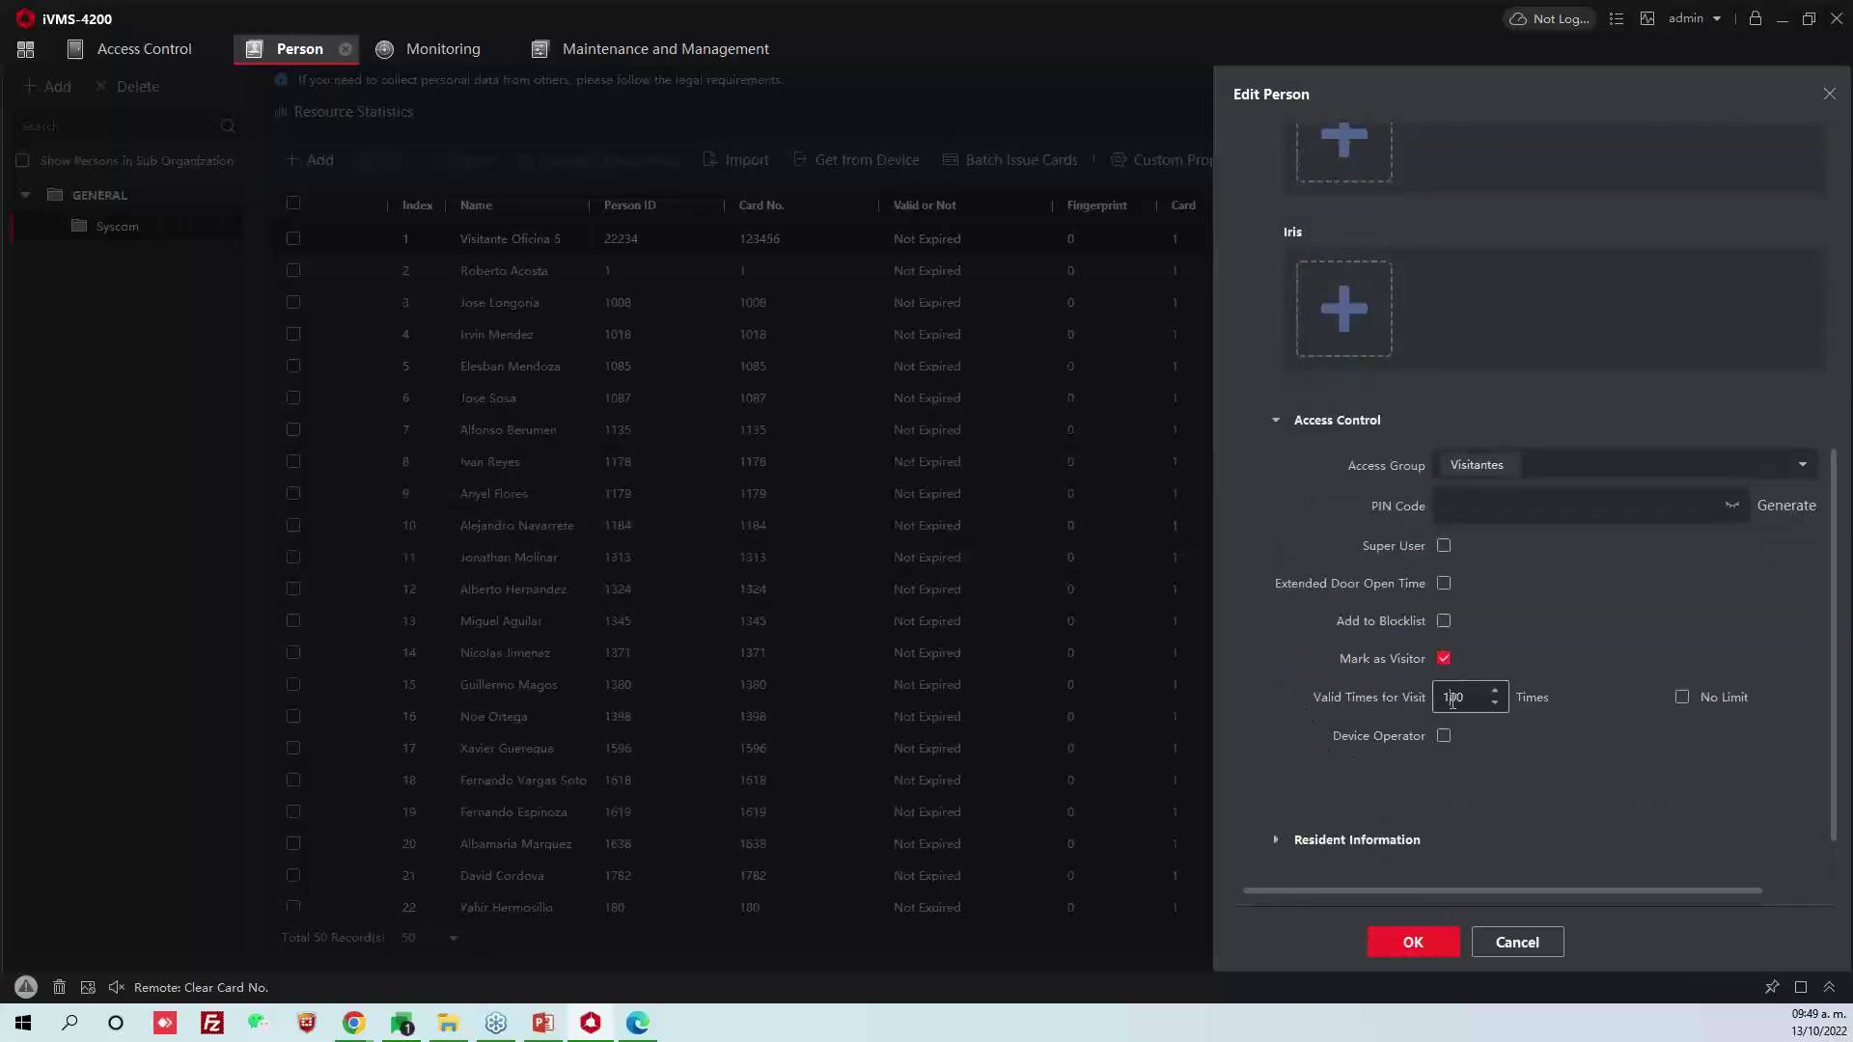
{"action": "double_click", "coordinate": [1463, 699]}
{"action": "type", "text": "1"}
{"action": "left_click", "coordinate": [1413, 942]}
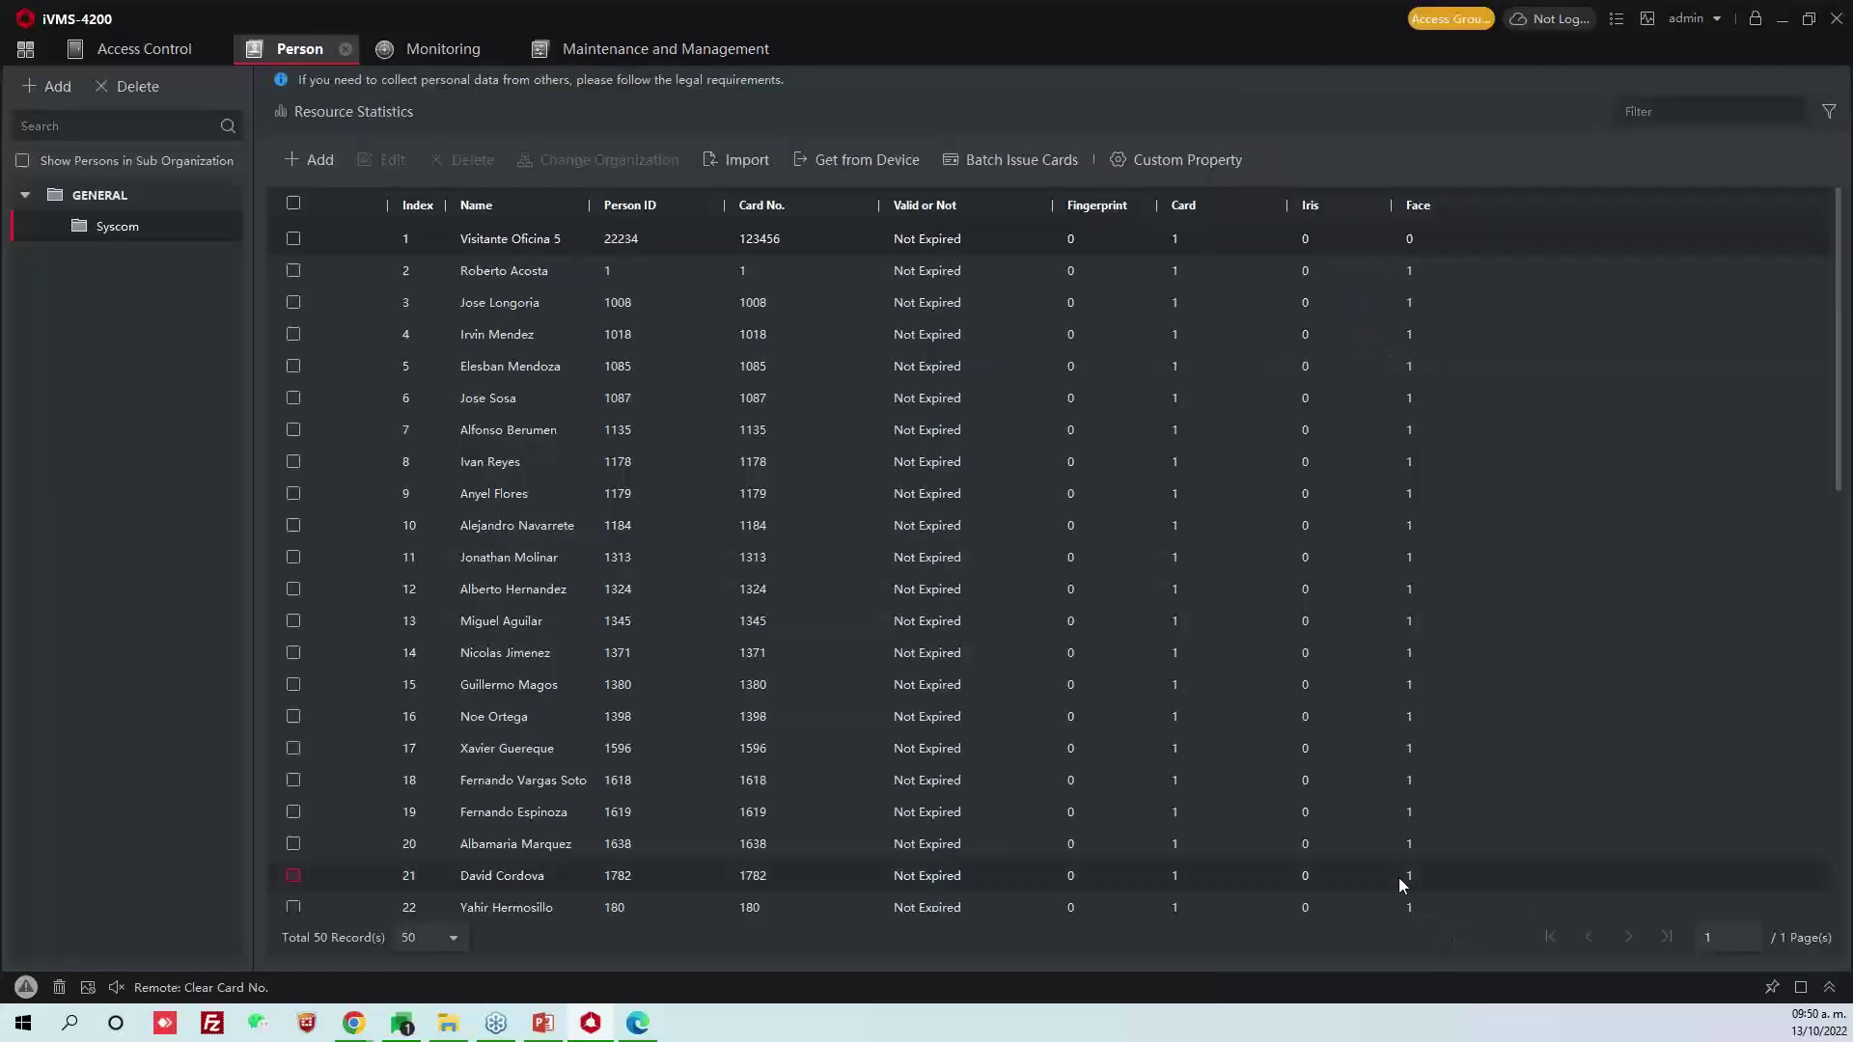
Push the Visitantes access group to the devices, then watch the Site and Almacen doors in Monitoring
{"action": "left_click", "coordinate": [145, 49]}
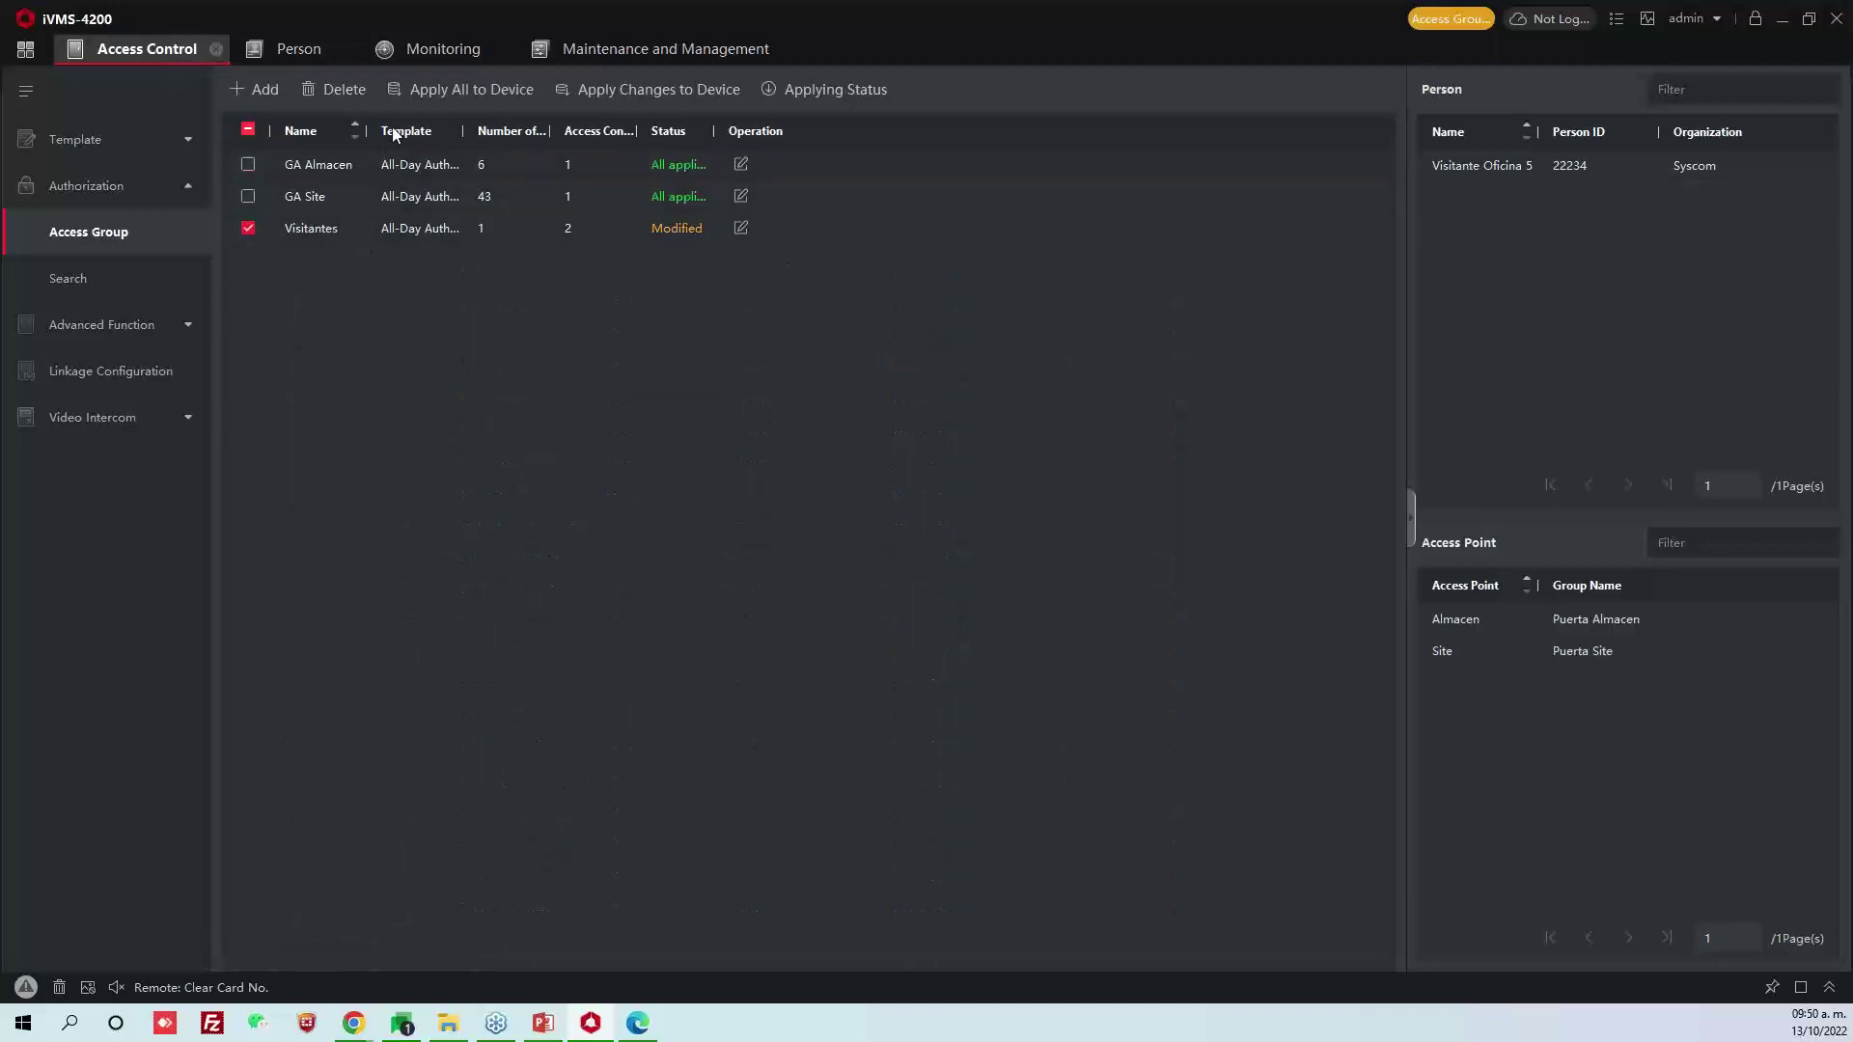
{"action": "left_click", "coordinate": [431, 90]}
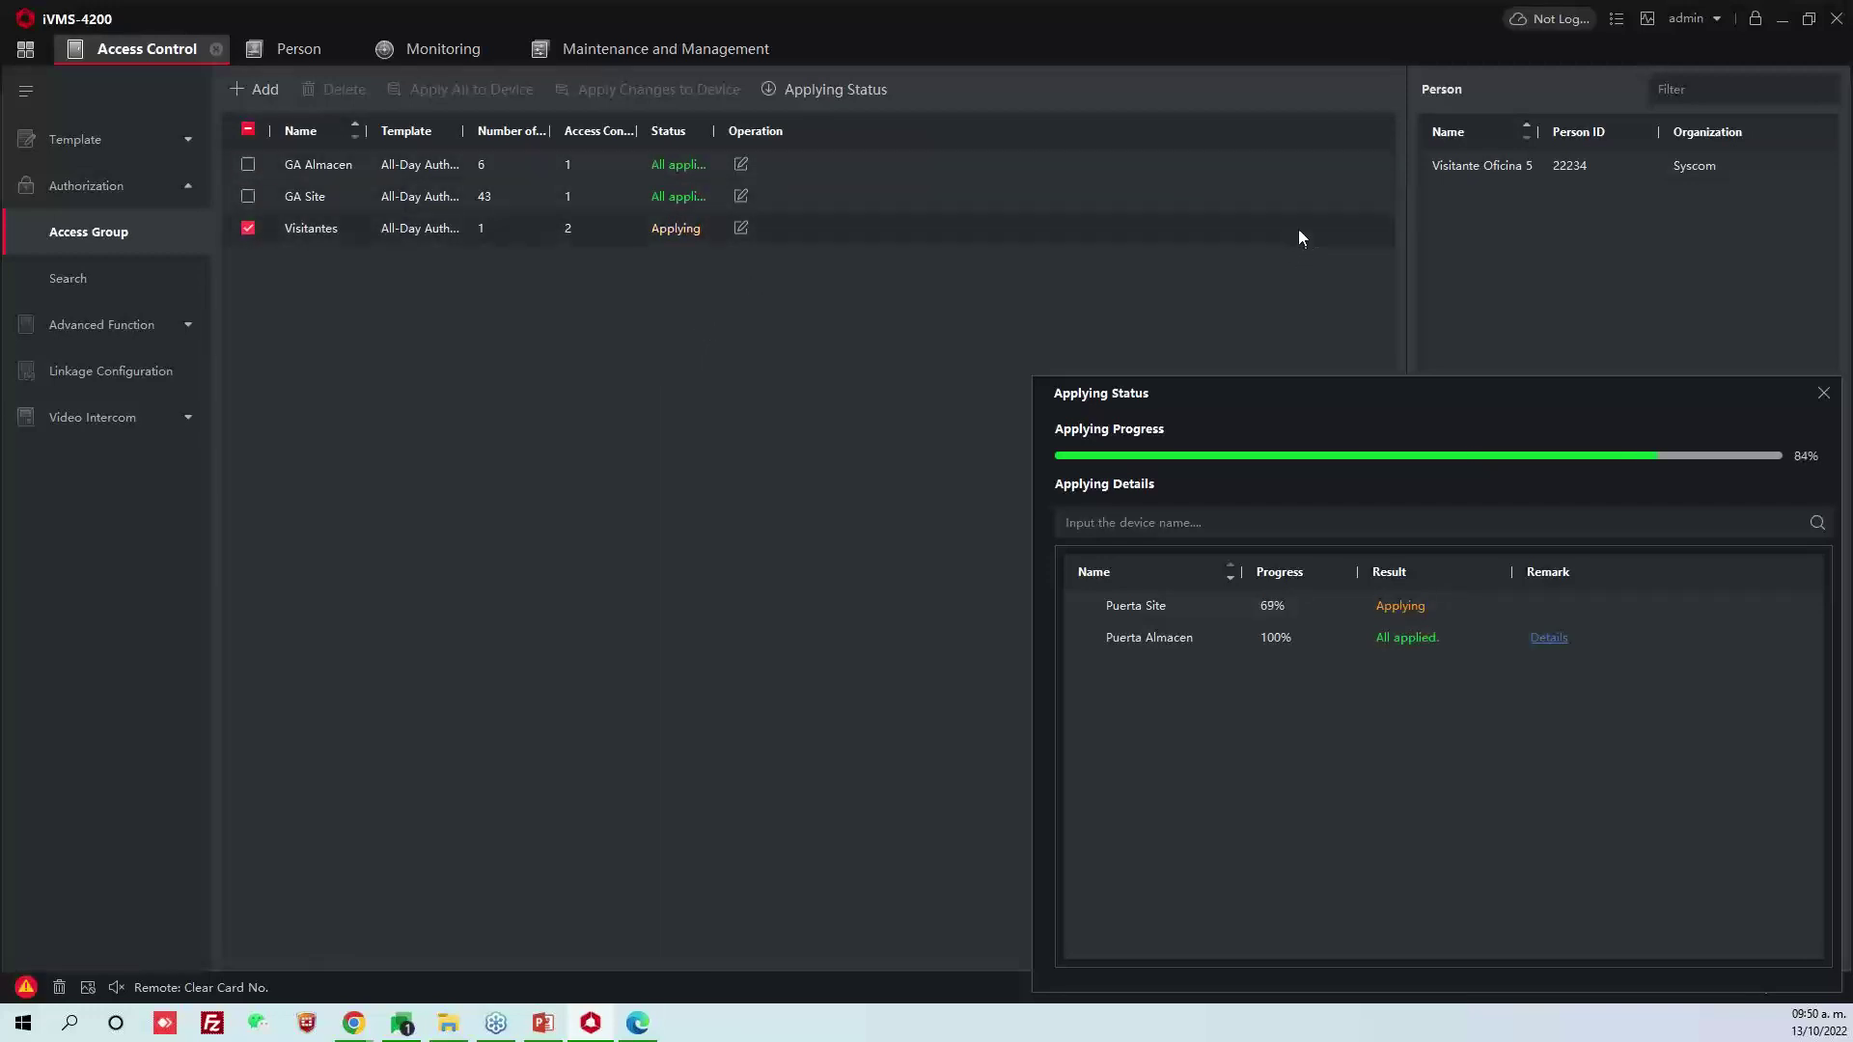
{"action": "left_click", "coordinate": [452, 50]}
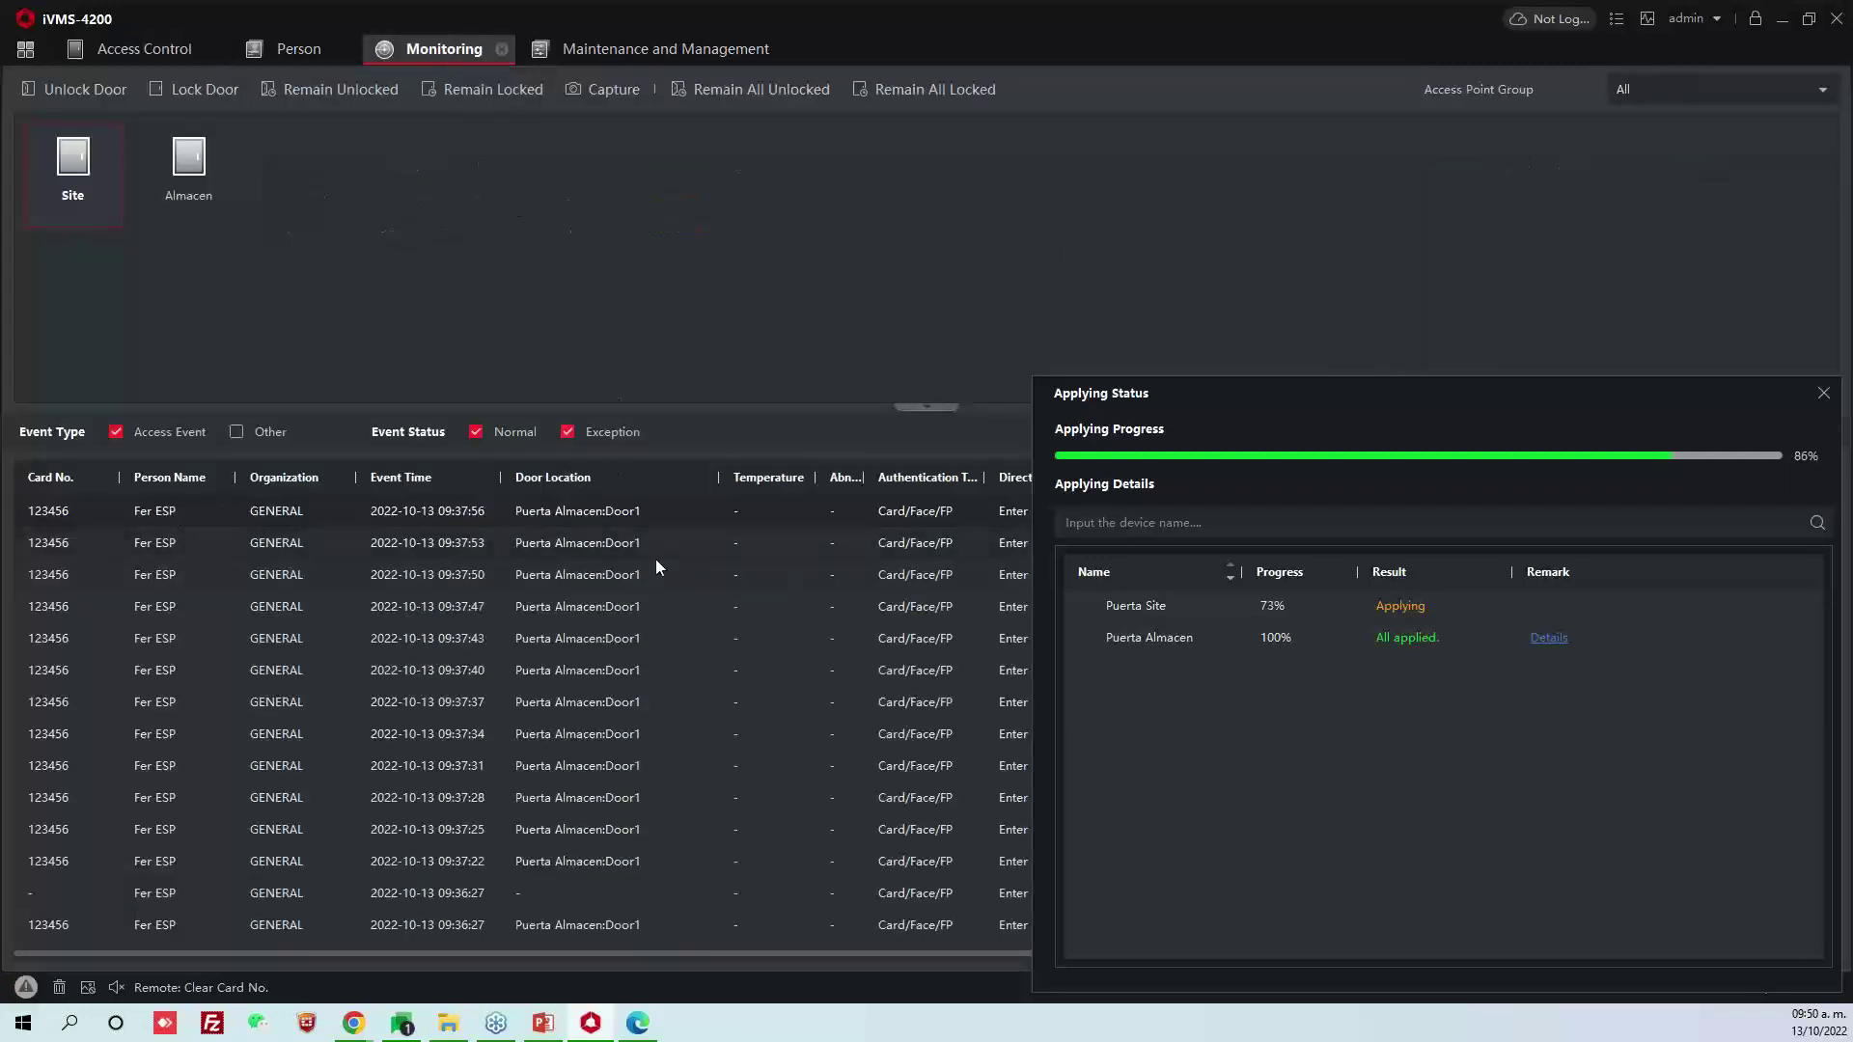
Close the applying window, widen Person Name and Description, fit Direction, and deselect the Site door
{"action": "left_click_drag", "start_coordinate": [1384, 415], "coordinate": [870, 283]}
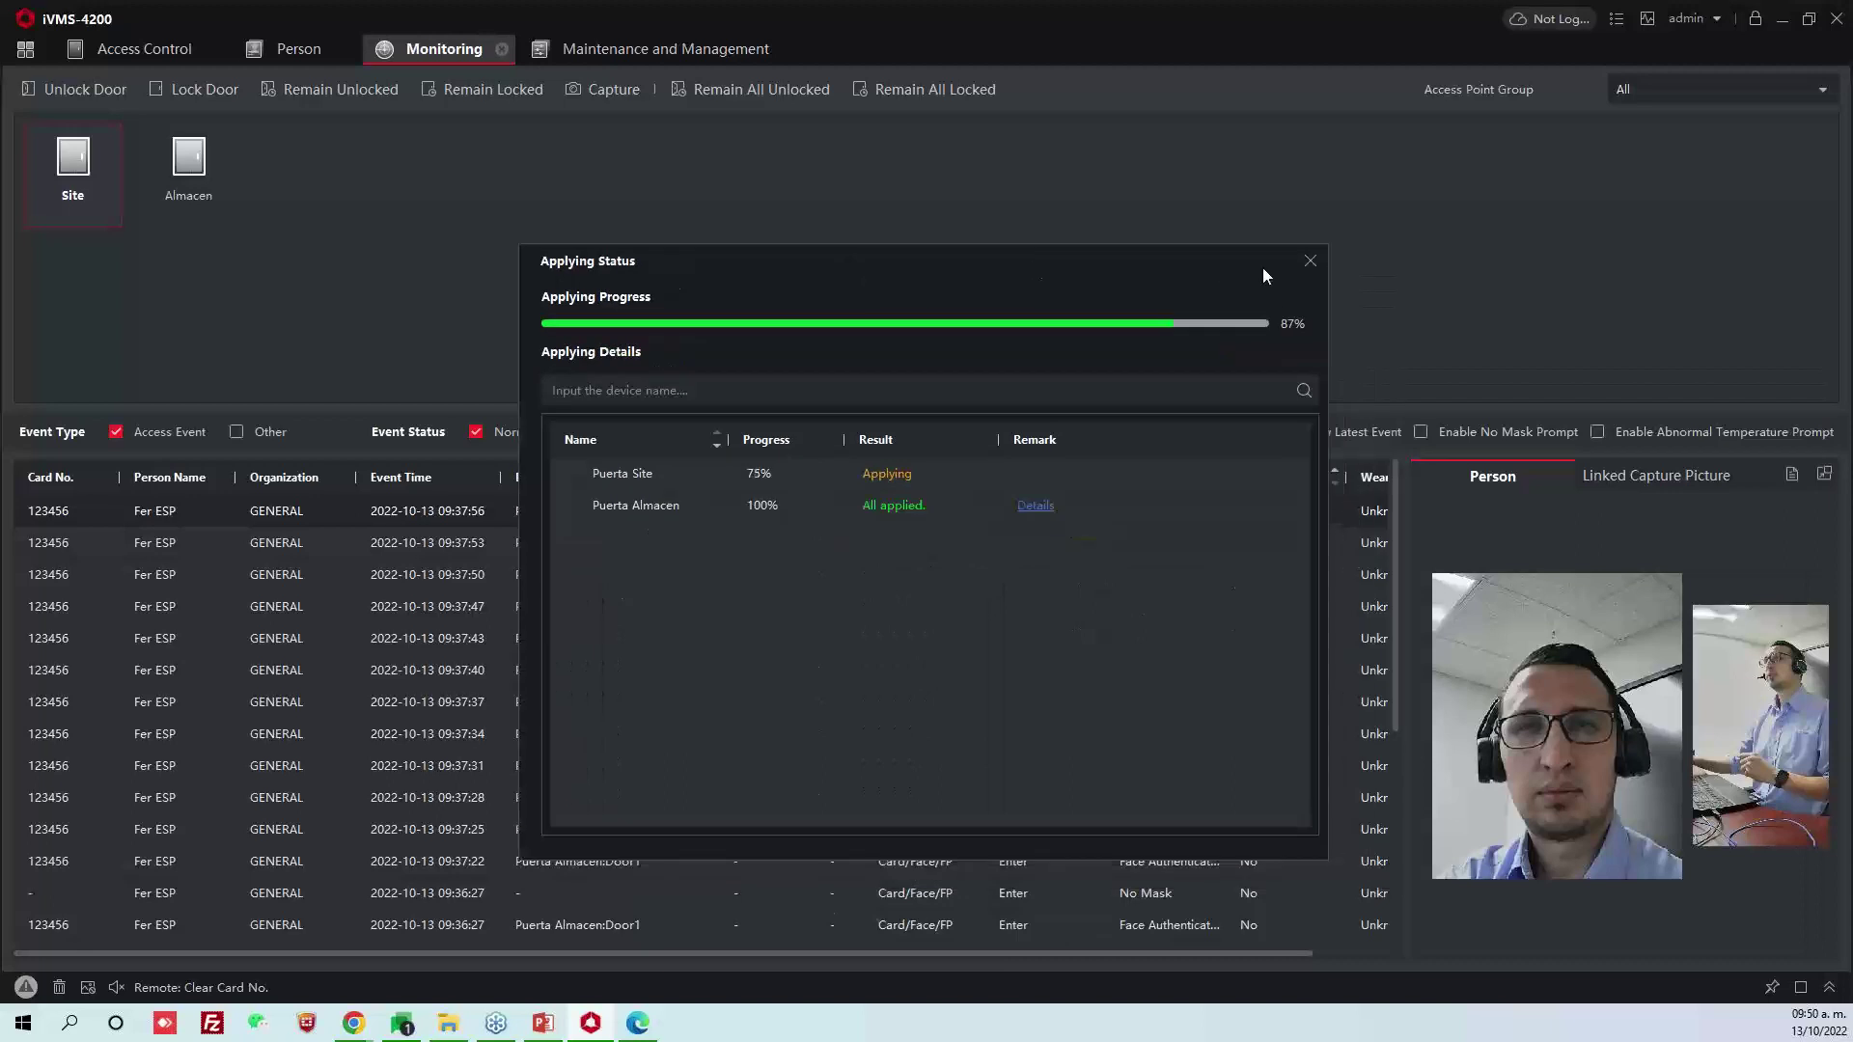
{"action": "left_click", "coordinate": [1308, 264]}
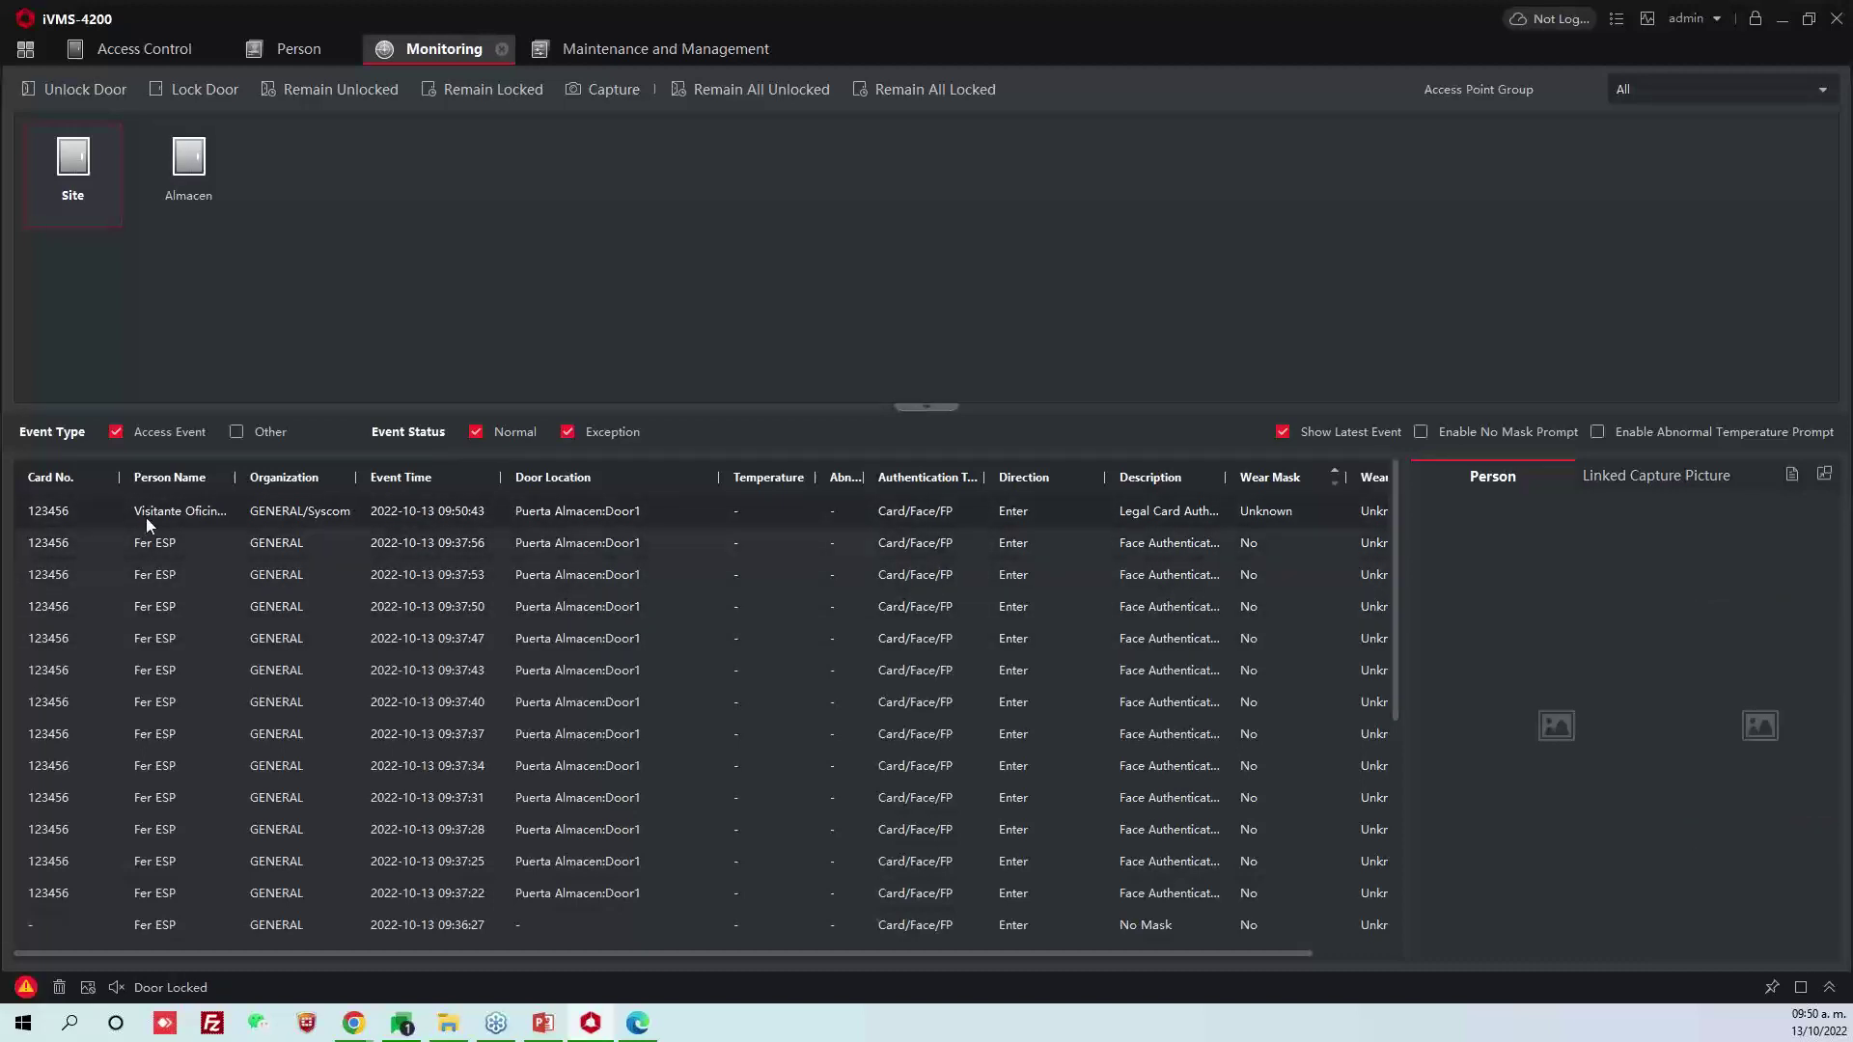
{"action": "left_click_drag", "start_coordinate": [235, 477], "coordinate": [328, 477]}
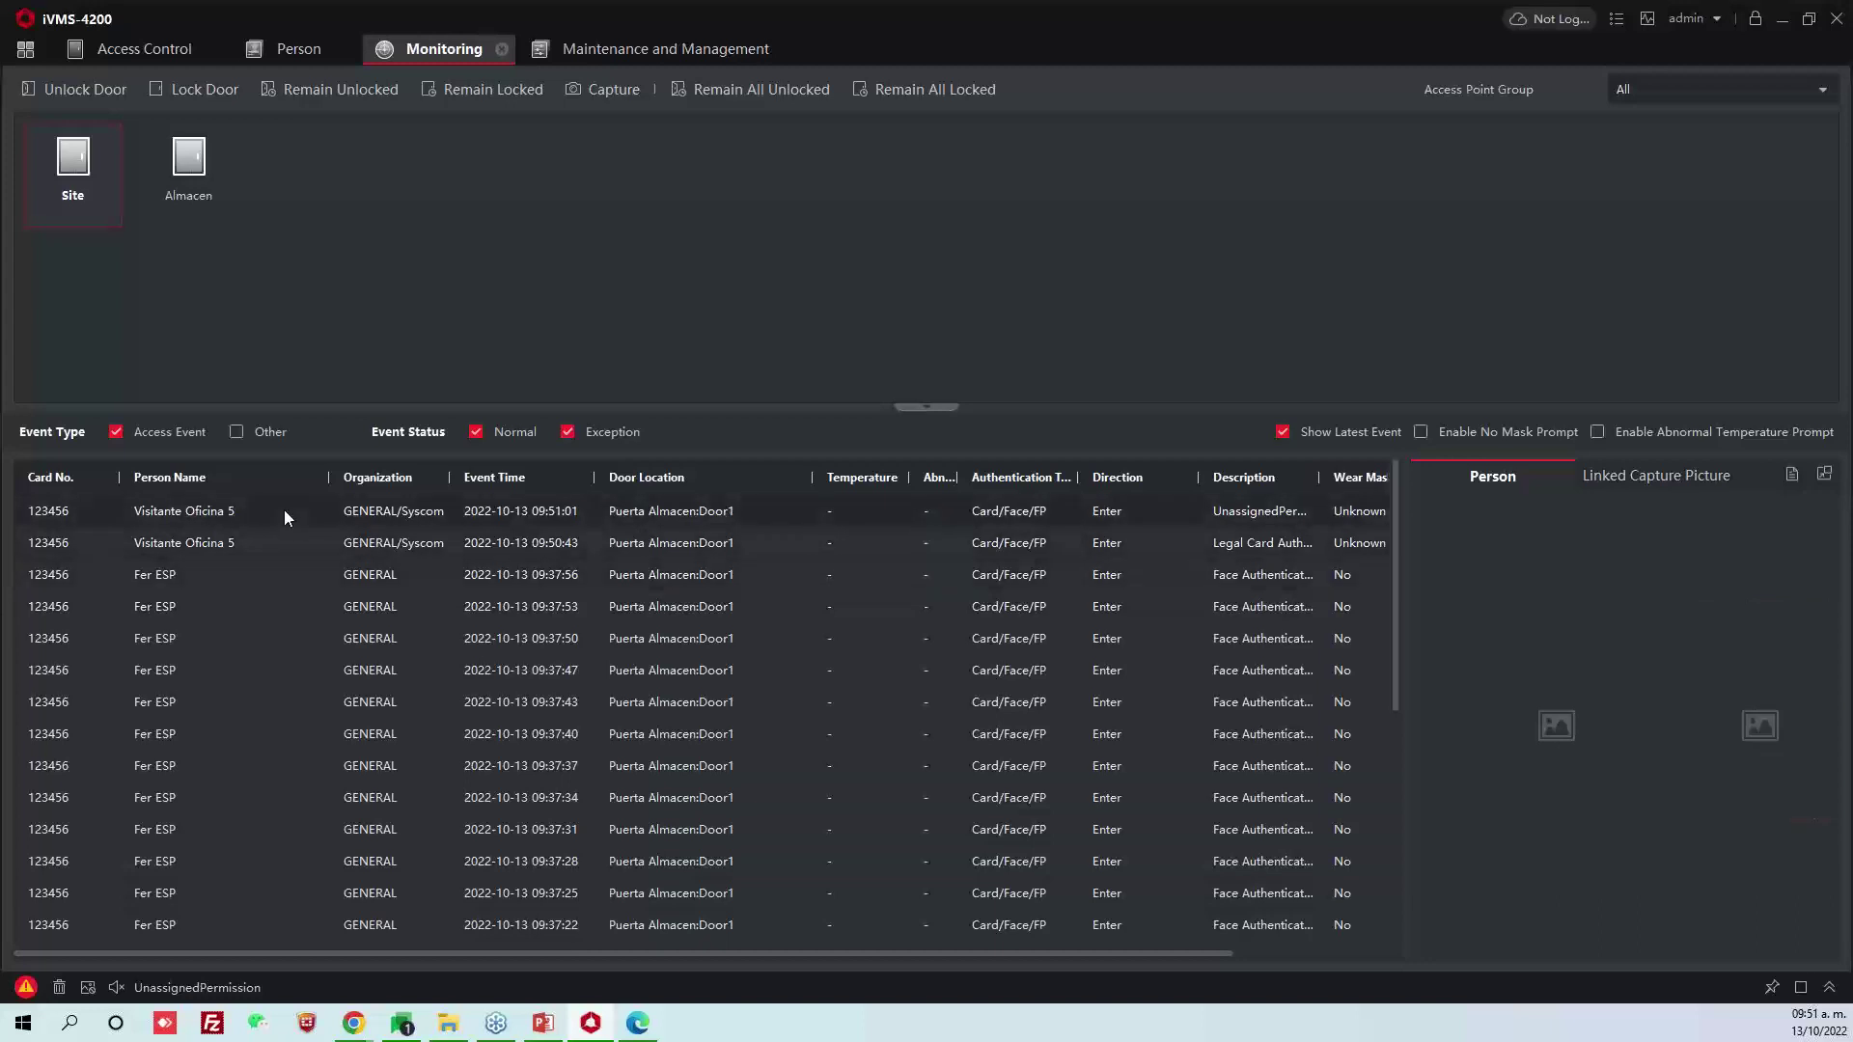
{"action": "double_click", "coordinate": [1199, 478]}
{"action": "left_click_drag", "start_coordinate": [1267, 478], "coordinate": [1369, 481]}
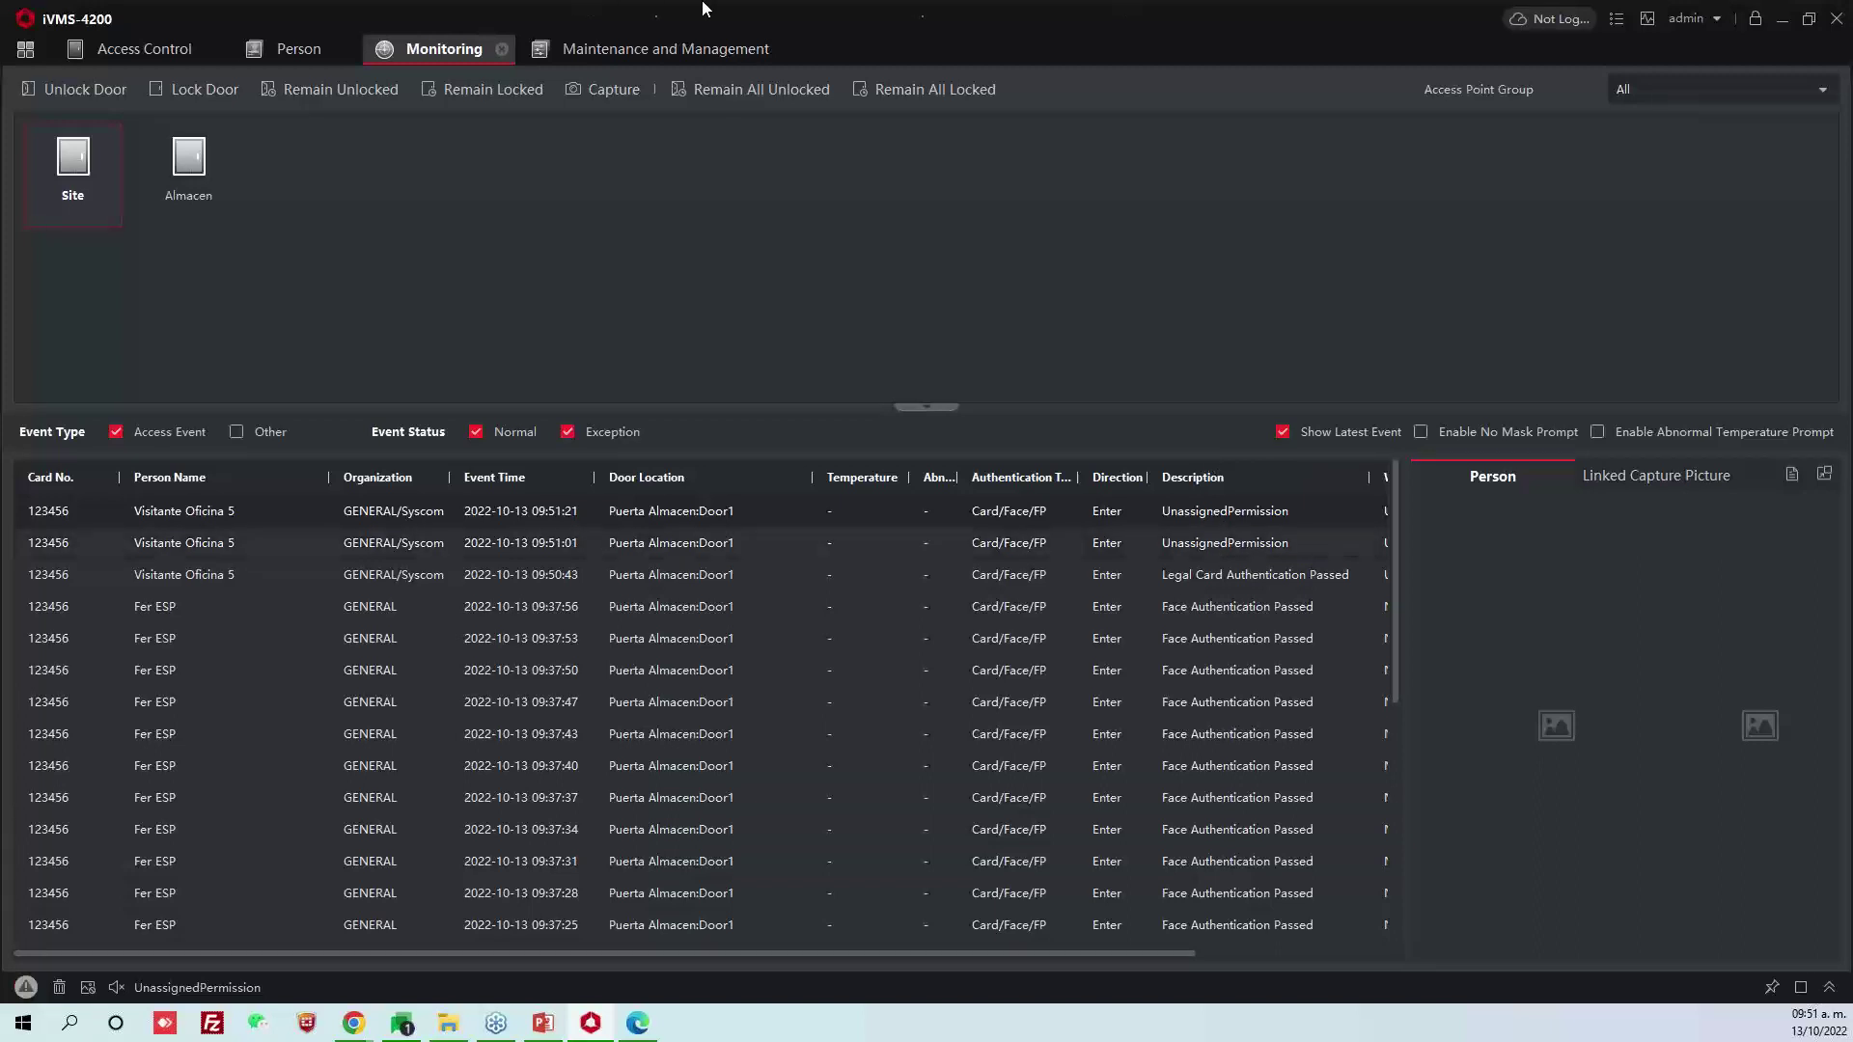
{"action": "left_click", "coordinate": [959, 229]}
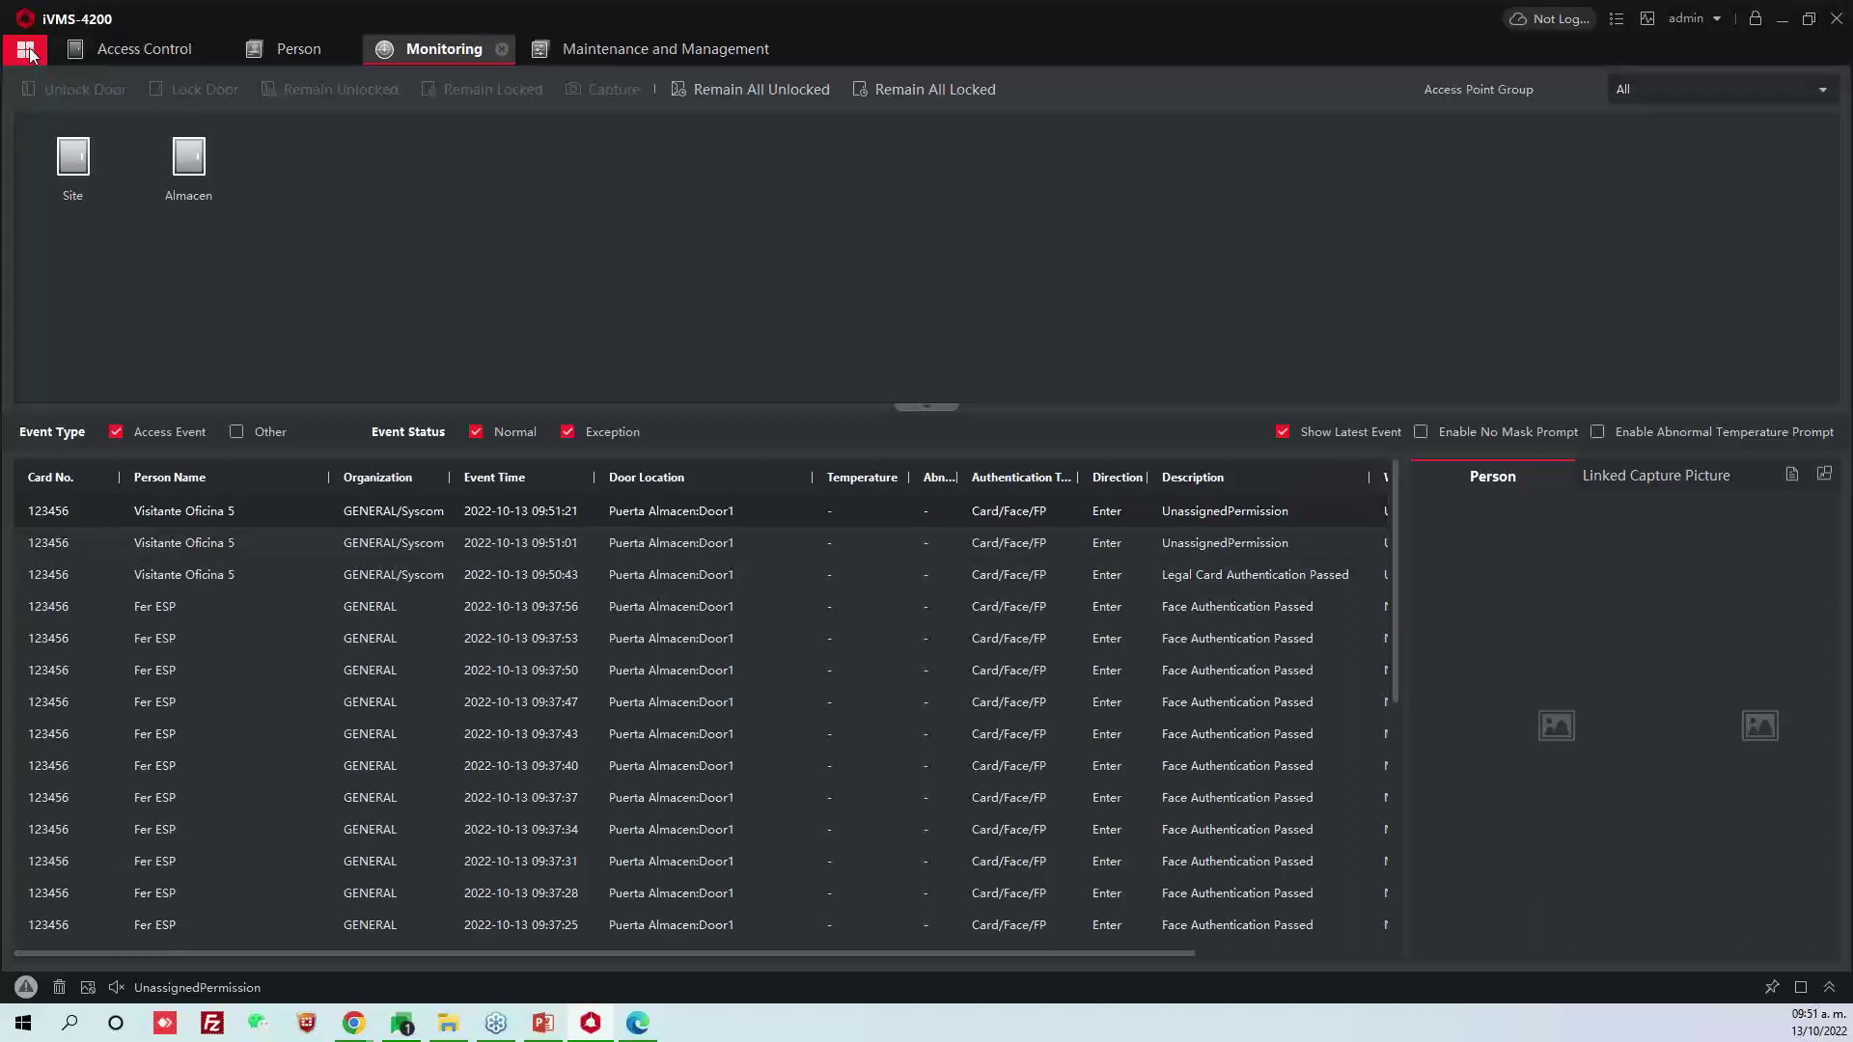
{"action": "left_click", "coordinate": [26, 50]}
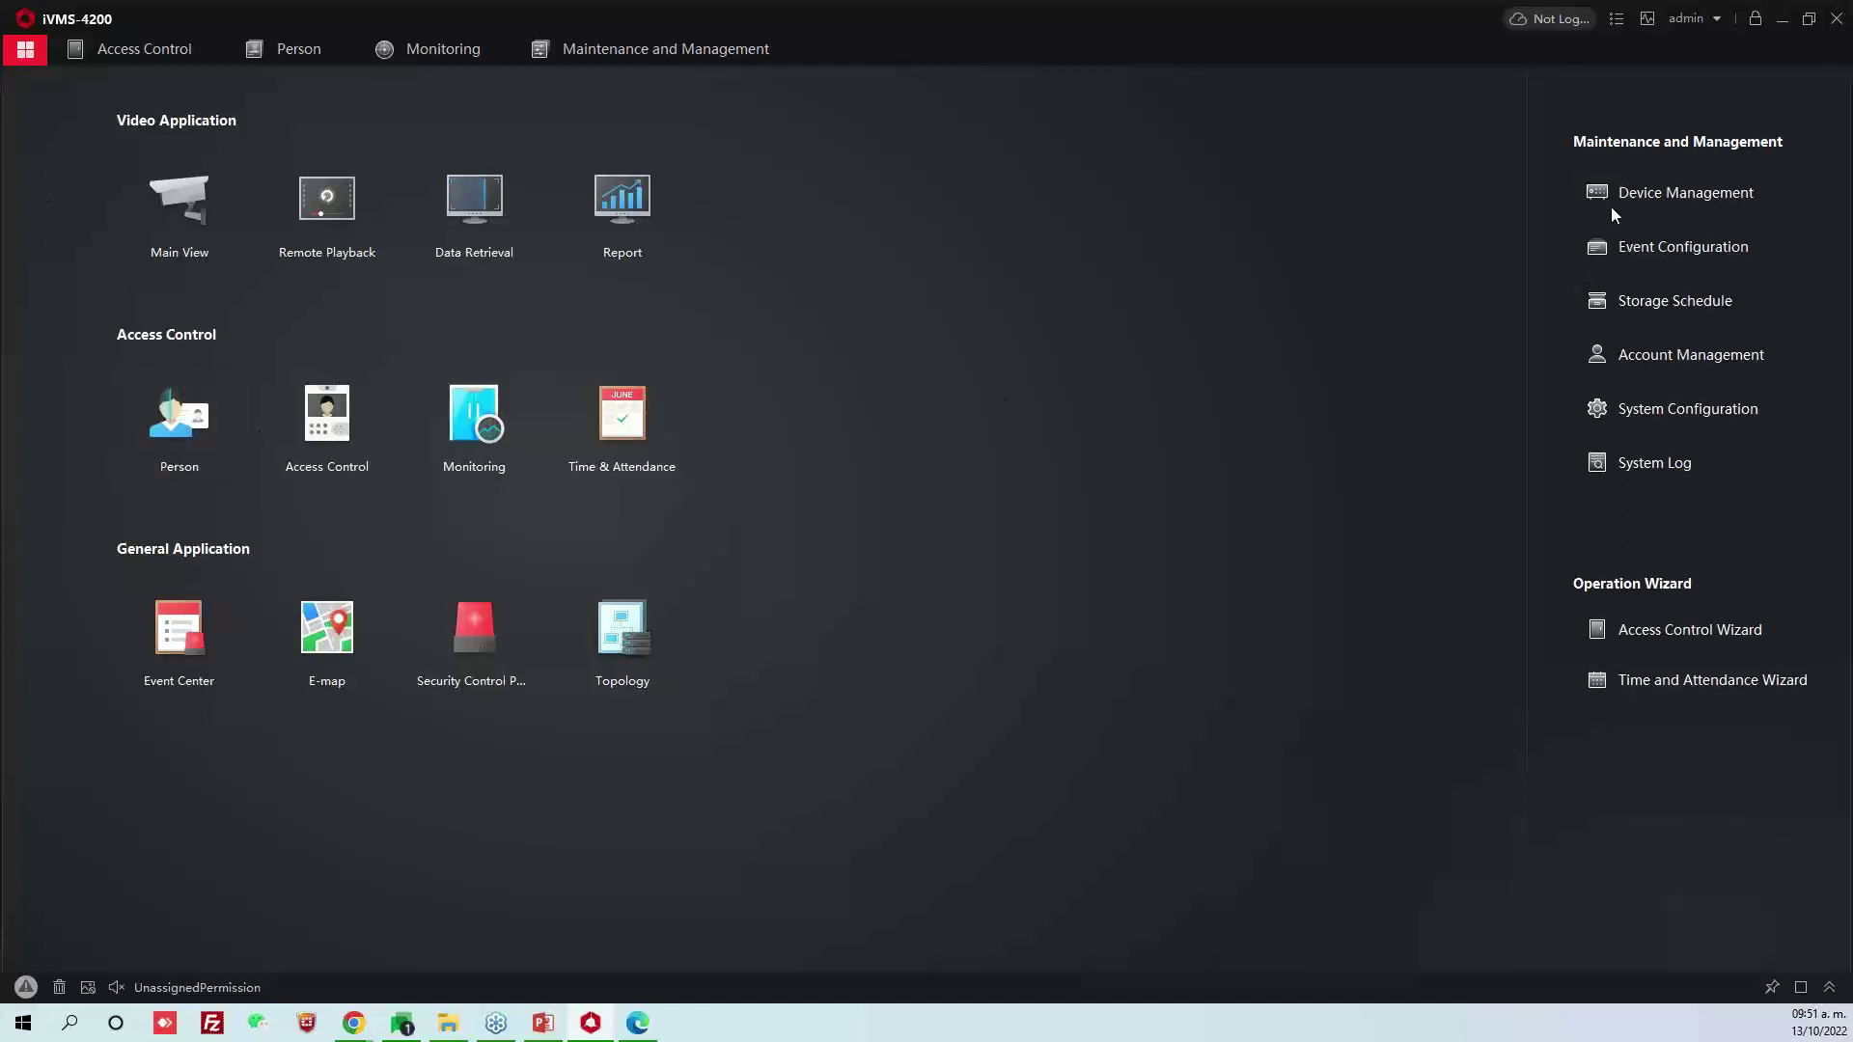
Go to Time & Attendance timetables to view Horario Matutino (9:00–18:00, 10-minute late allowance)
{"action": "left_click", "coordinate": [657, 424]}
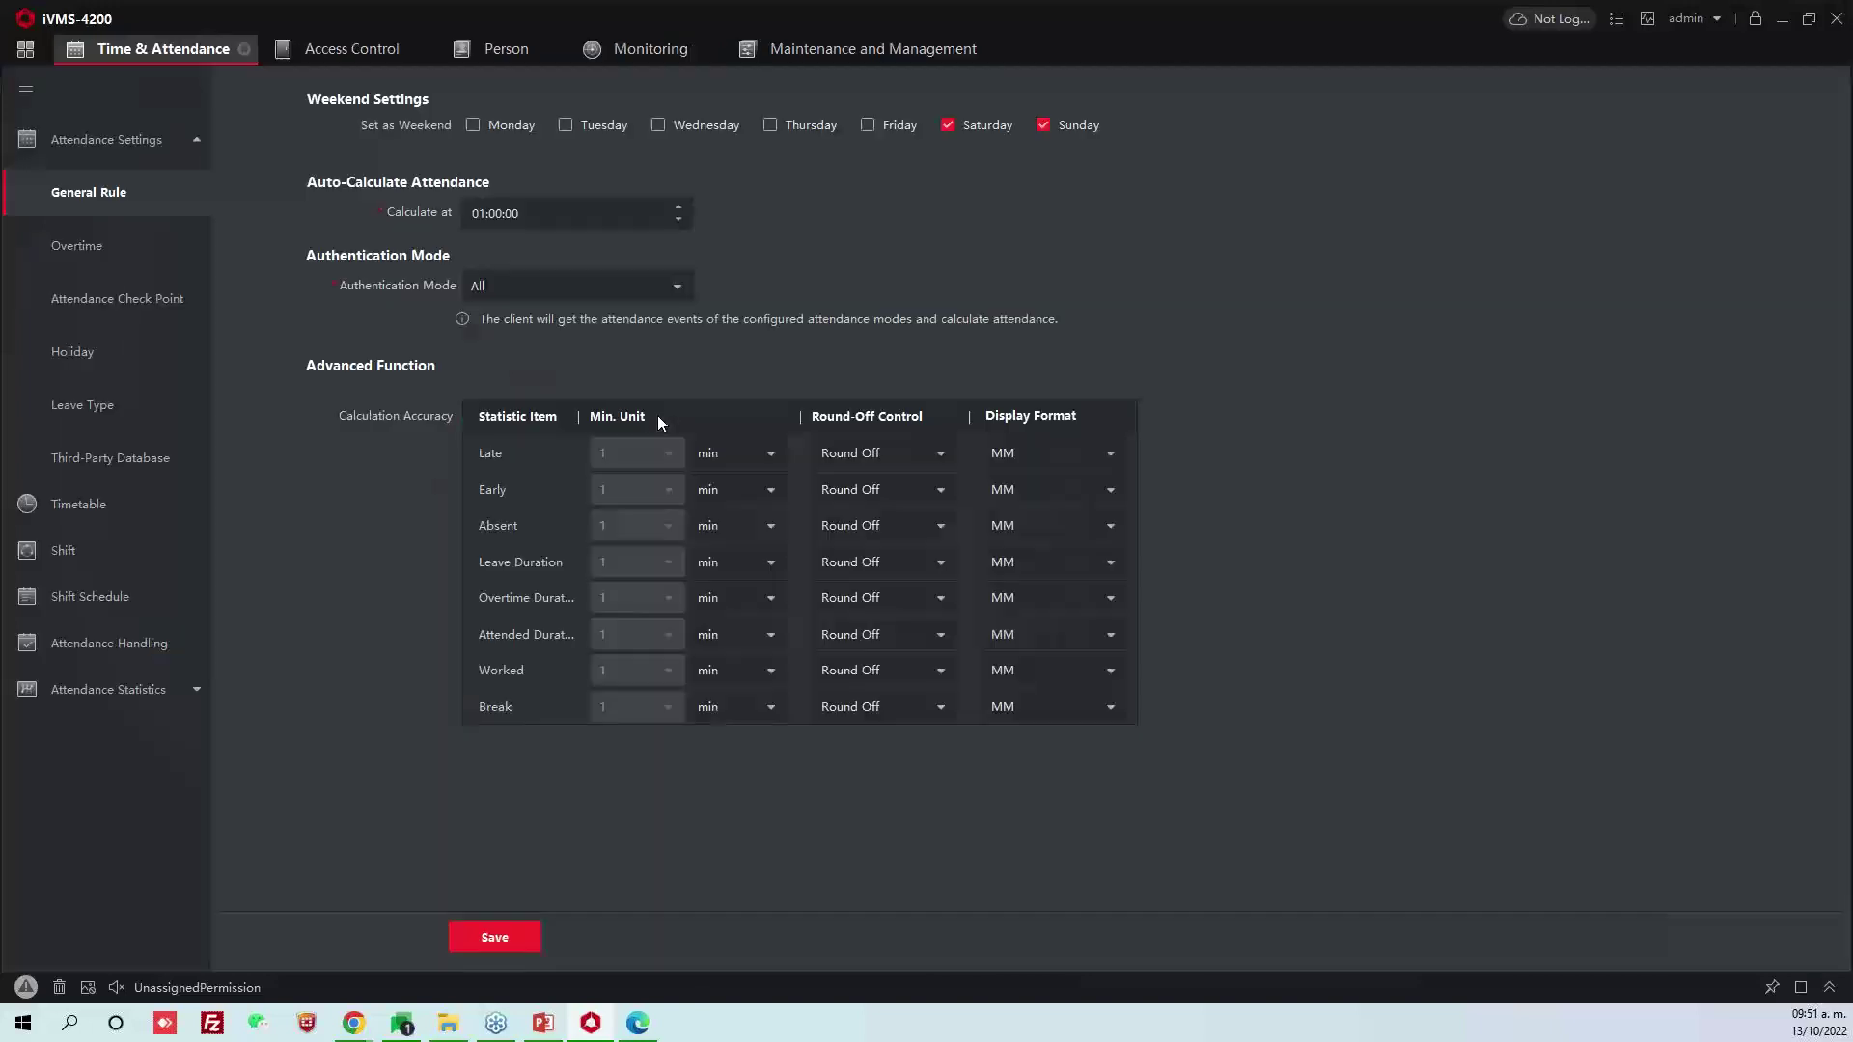
{"action": "left_click", "coordinate": [119, 498]}
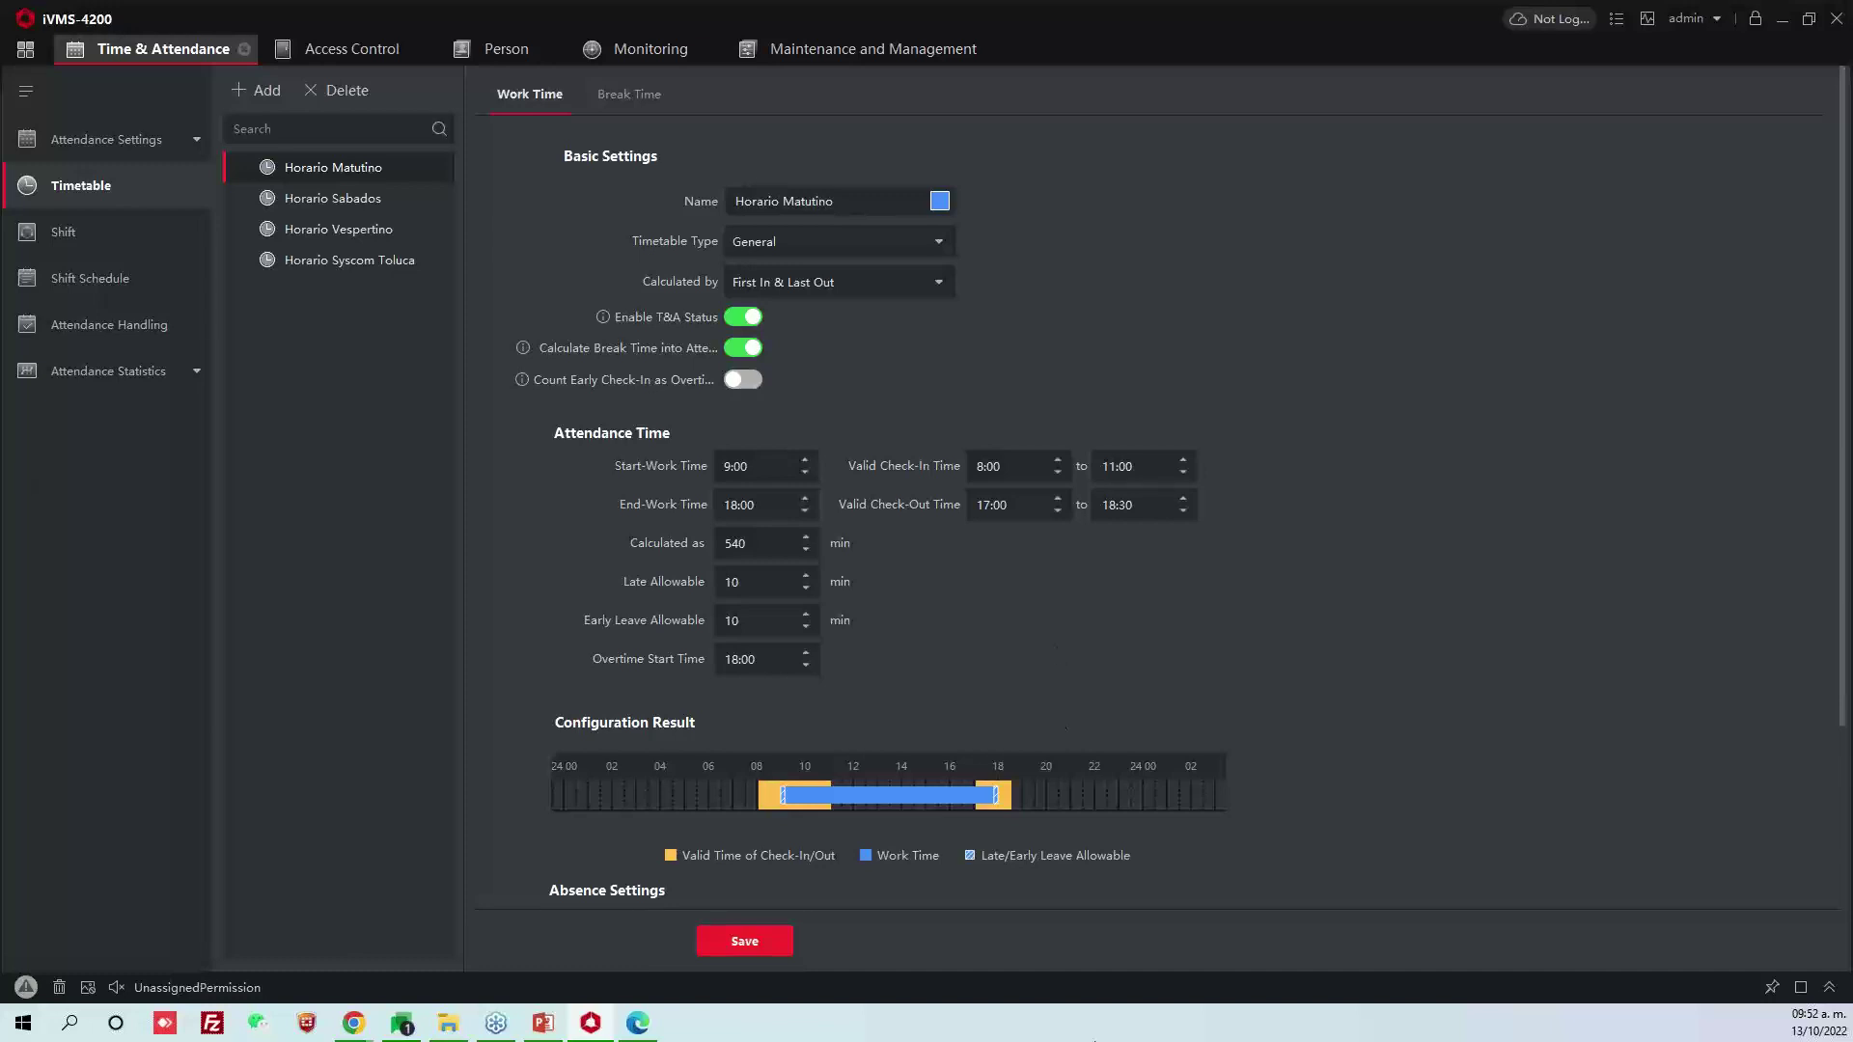
Browse the Horario Vespertino, Sabados and Matutino timetables
{"action": "left_click", "coordinate": [131, 229]}
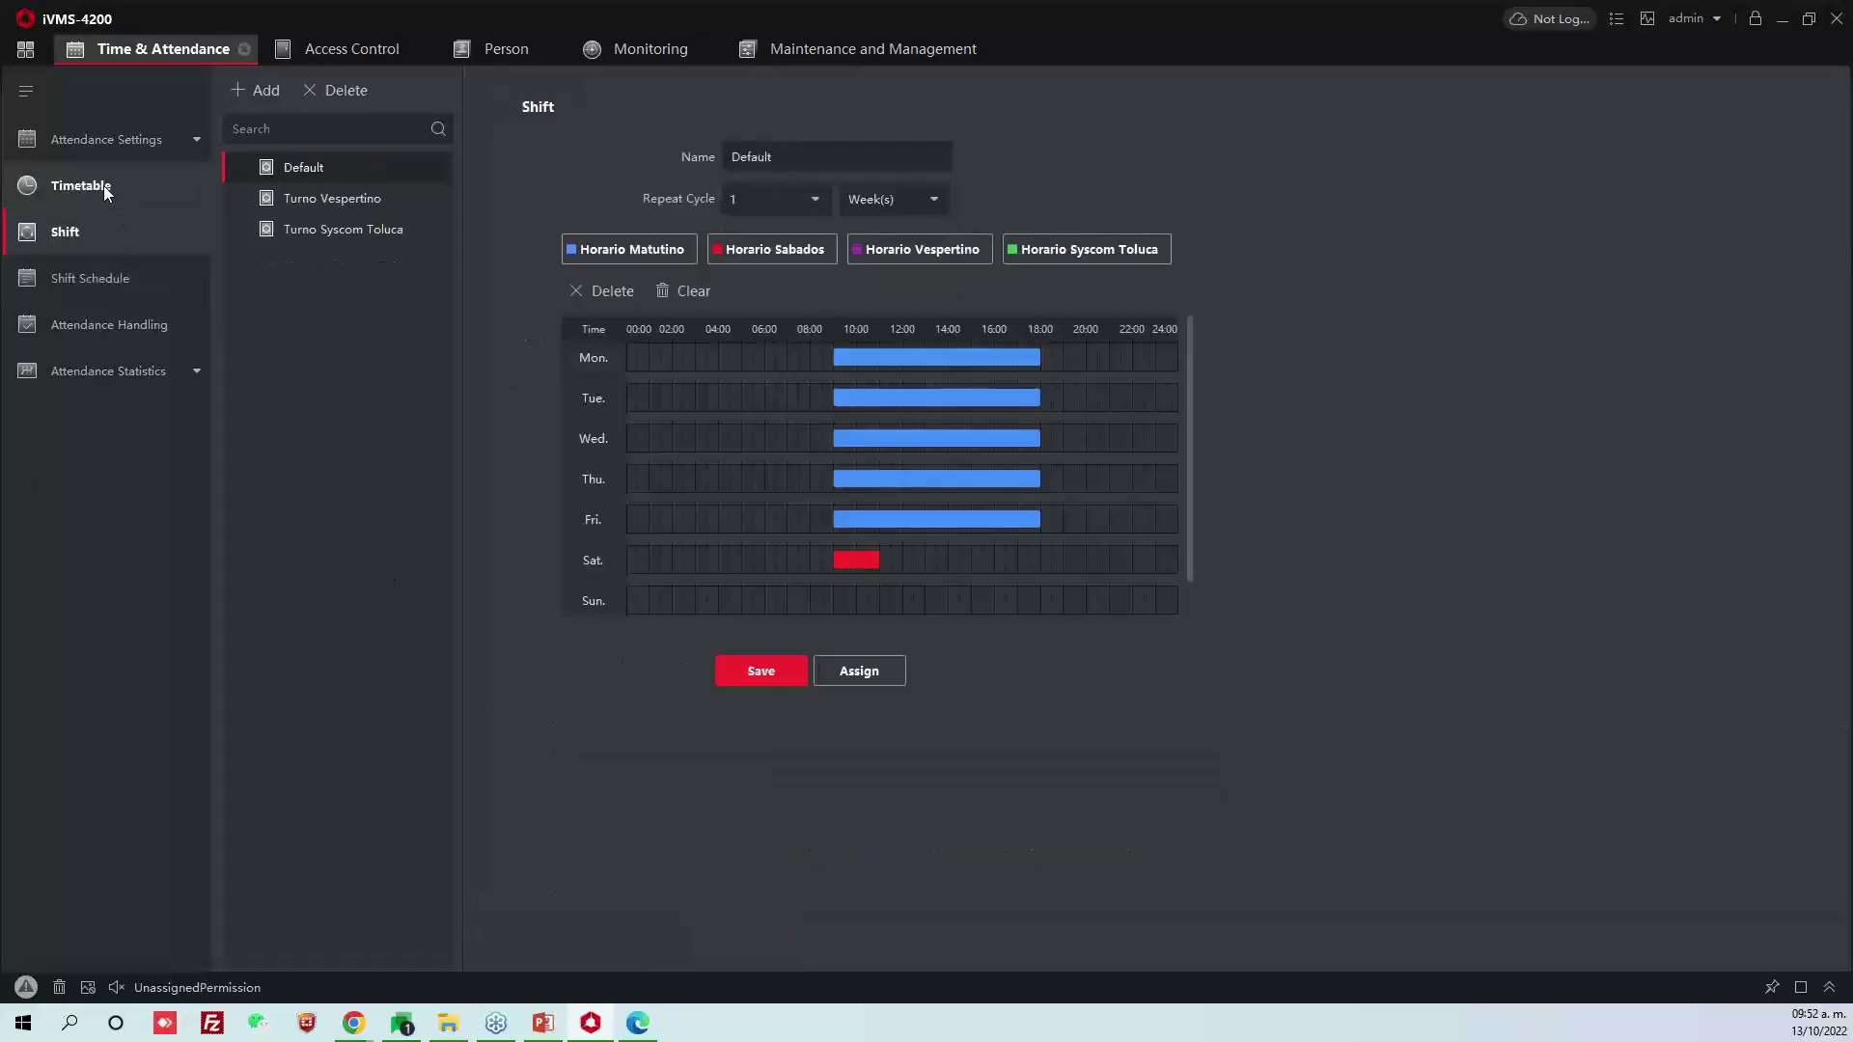
{"action": "left_click", "coordinate": [103, 185]}
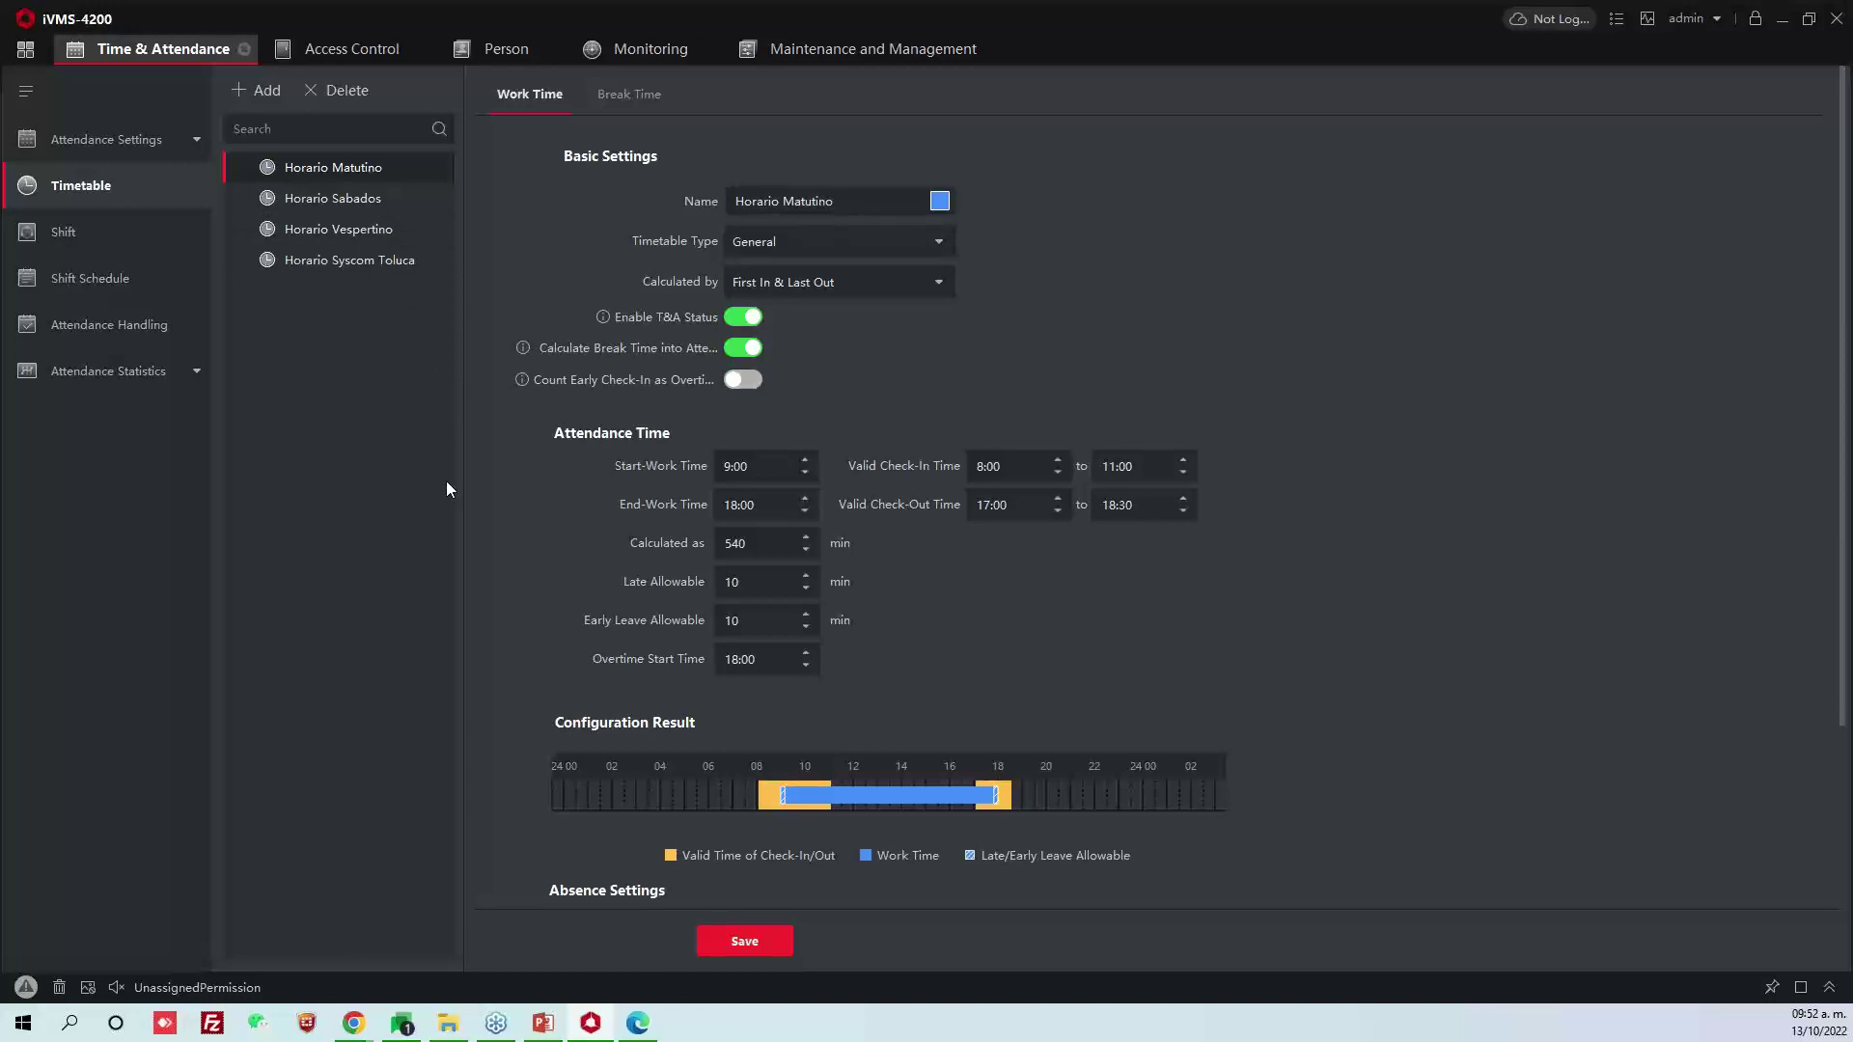
{"action": "left_click", "coordinate": [375, 231]}
{"action": "left_click", "coordinate": [370, 203]}
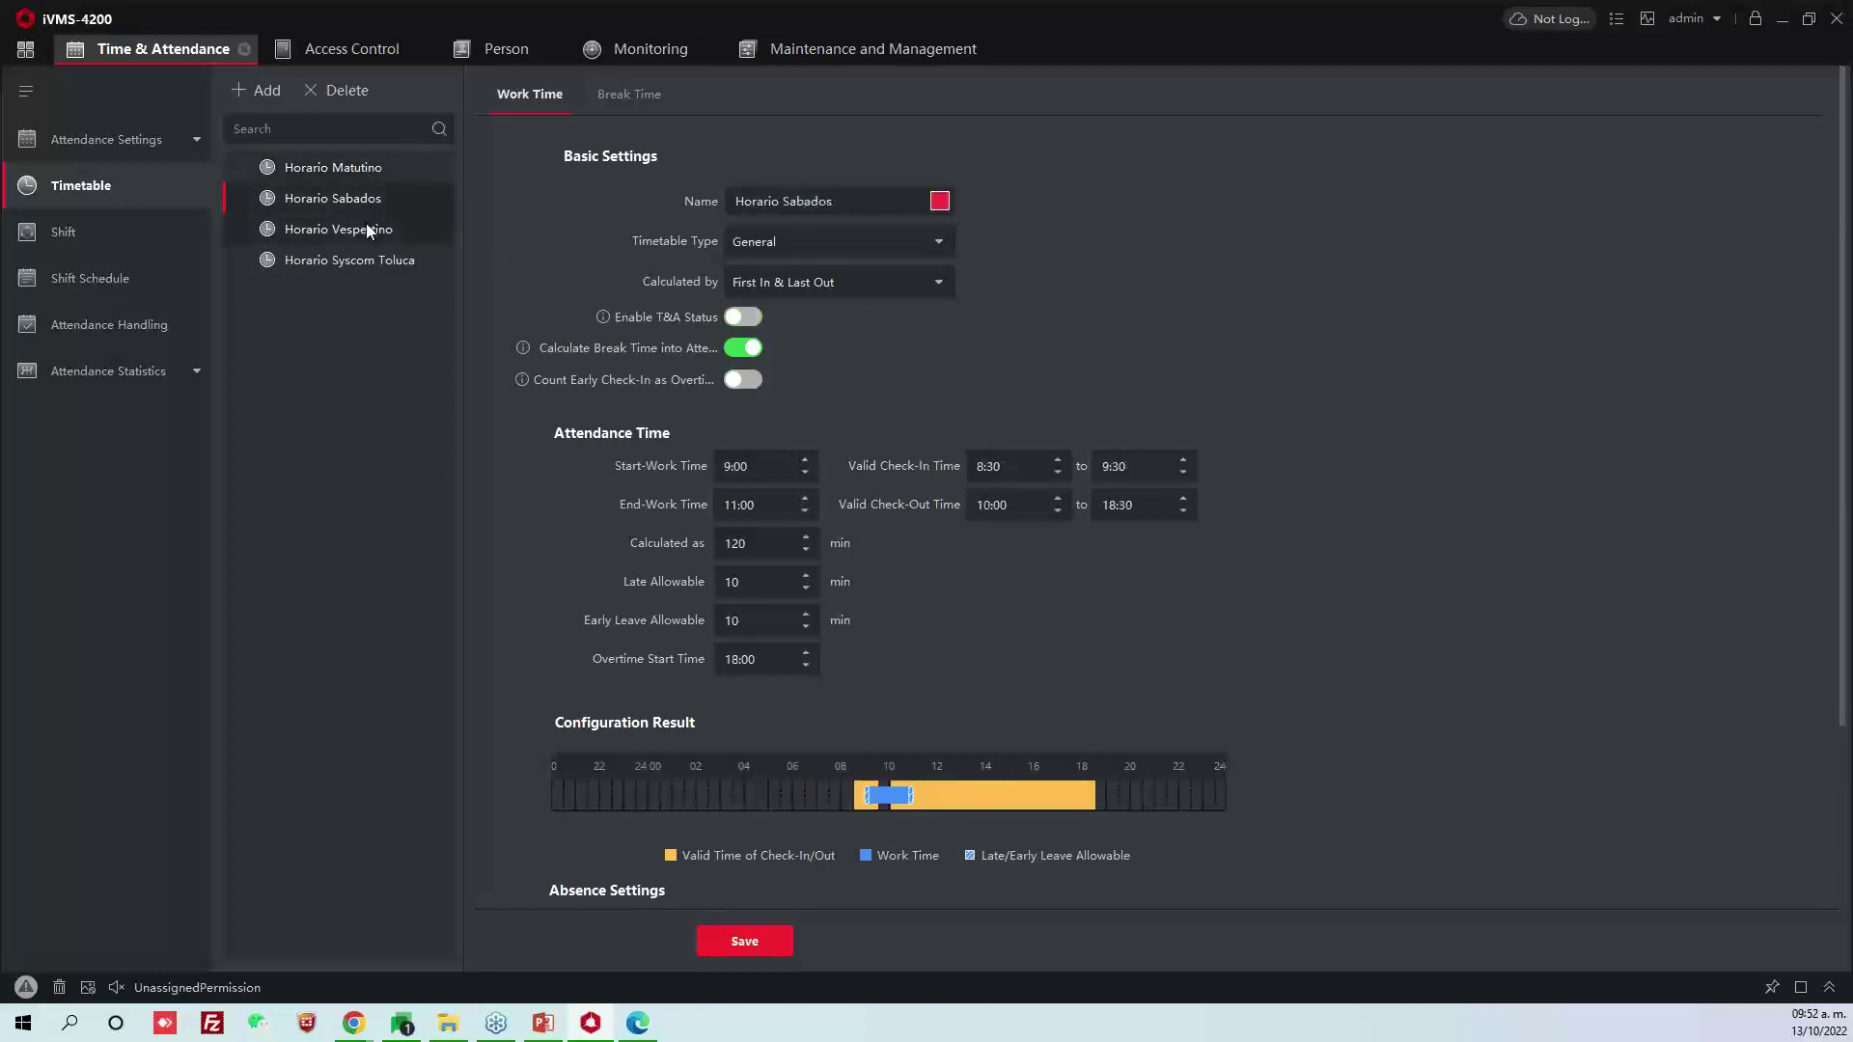
{"action": "left_click", "coordinate": [372, 167]}
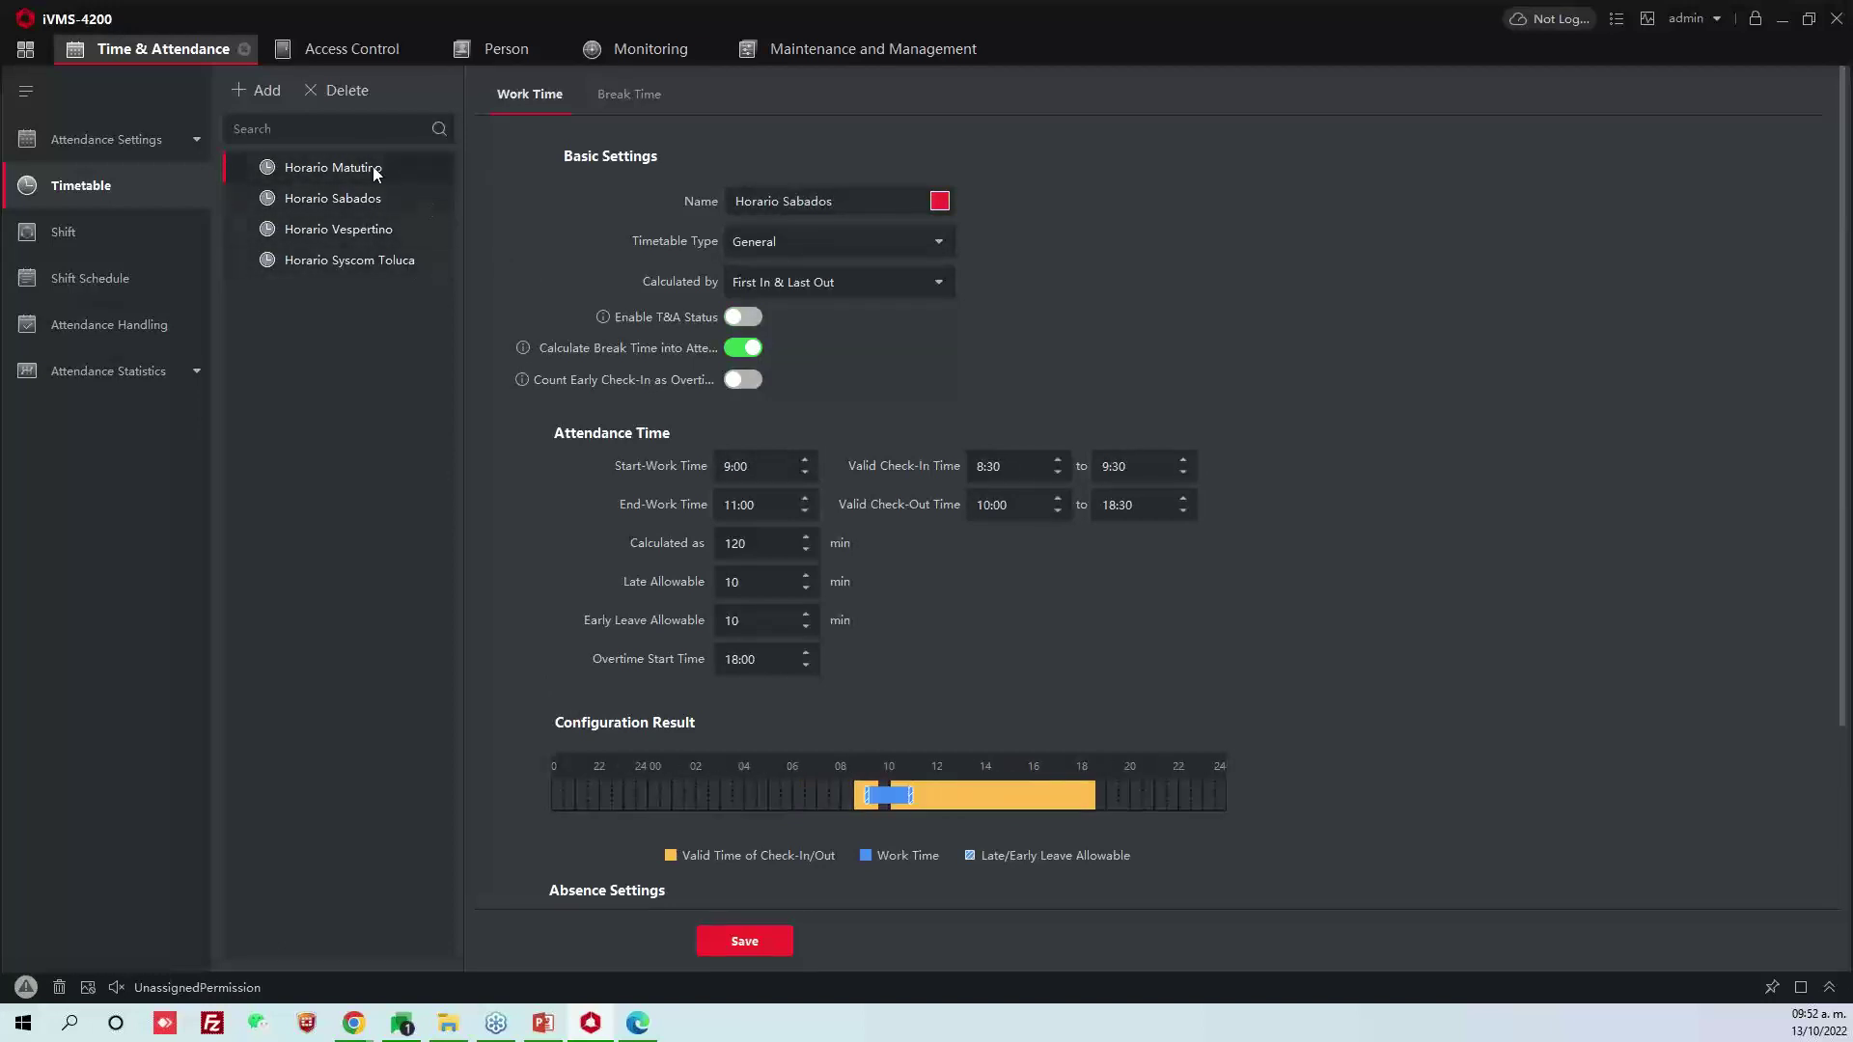
{"action": "left_click", "coordinate": [370, 196]}
{"action": "left_click", "coordinate": [373, 229]}
{"action": "left_click", "coordinate": [373, 196]}
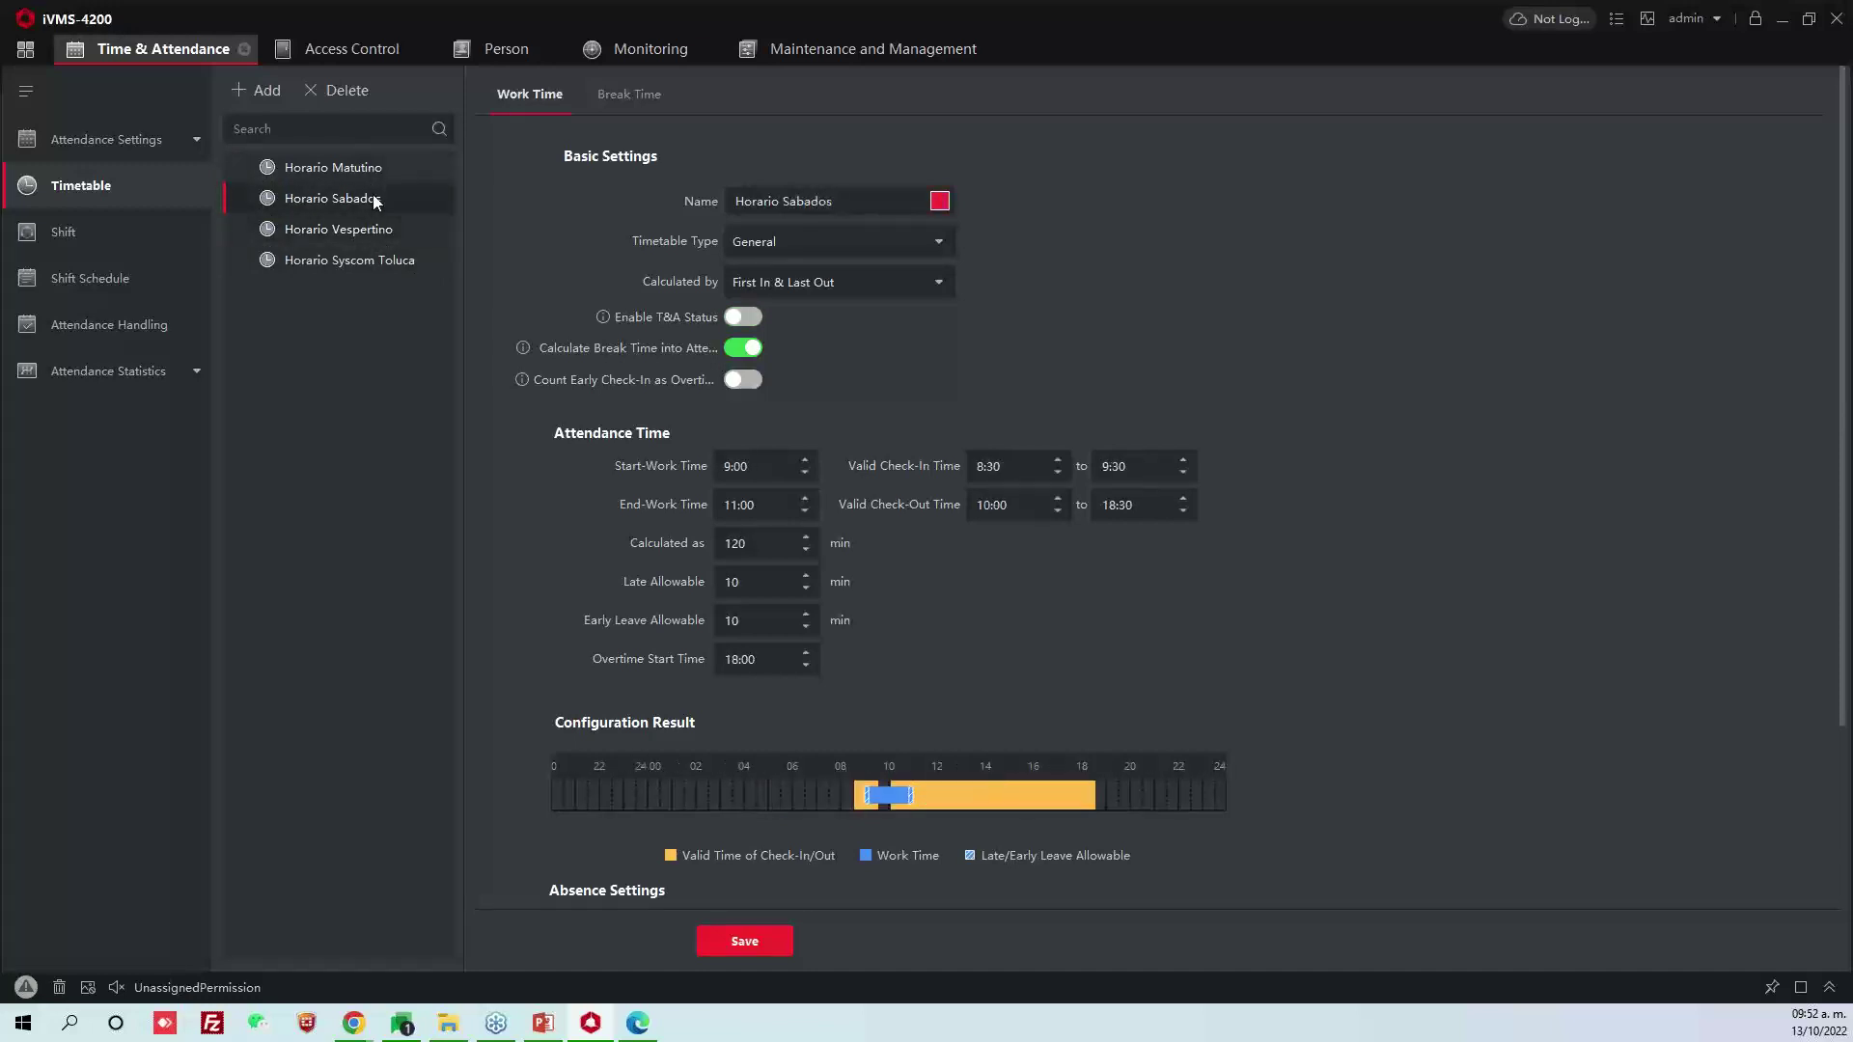
{"action": "left_click", "coordinate": [362, 169]}
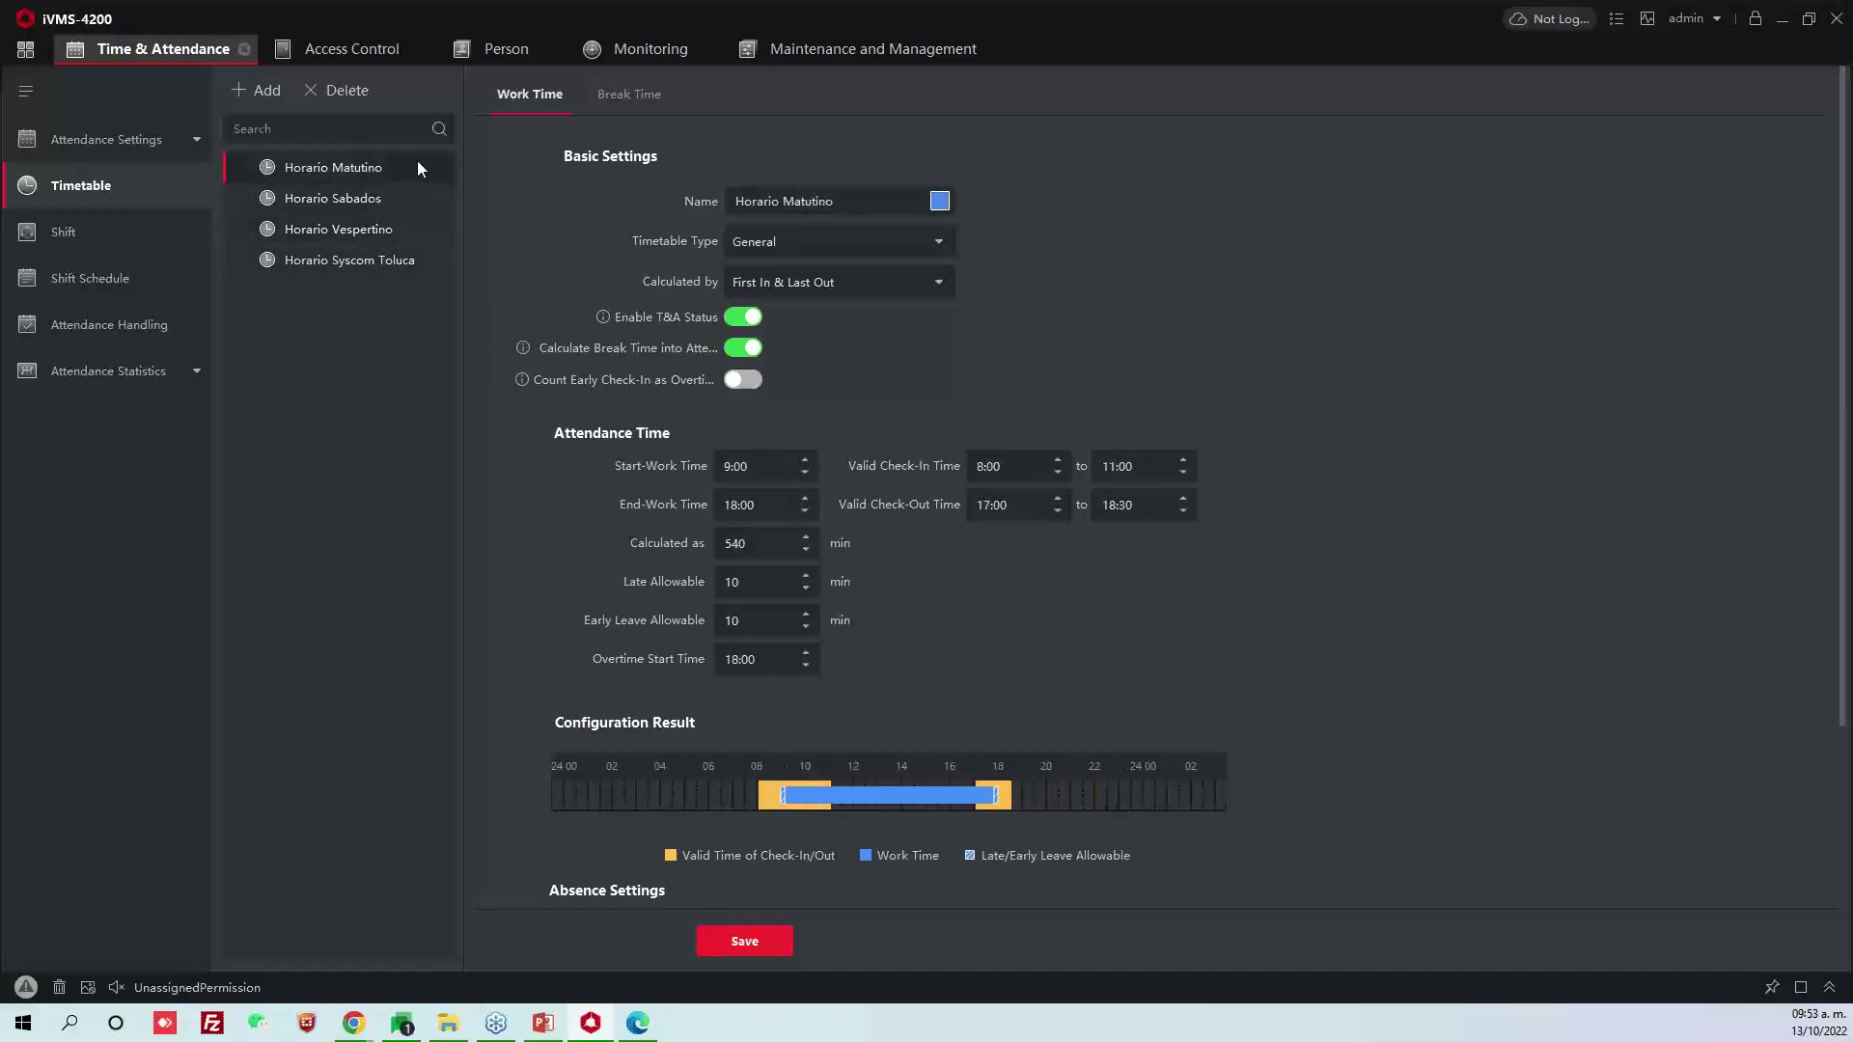
Try deleting Horario Matutino, Vespertino and Sabados, which fails because shifts still use them
{"action": "left_click", "coordinate": [345, 92]}
{"action": "left_click", "coordinate": [928, 534]}
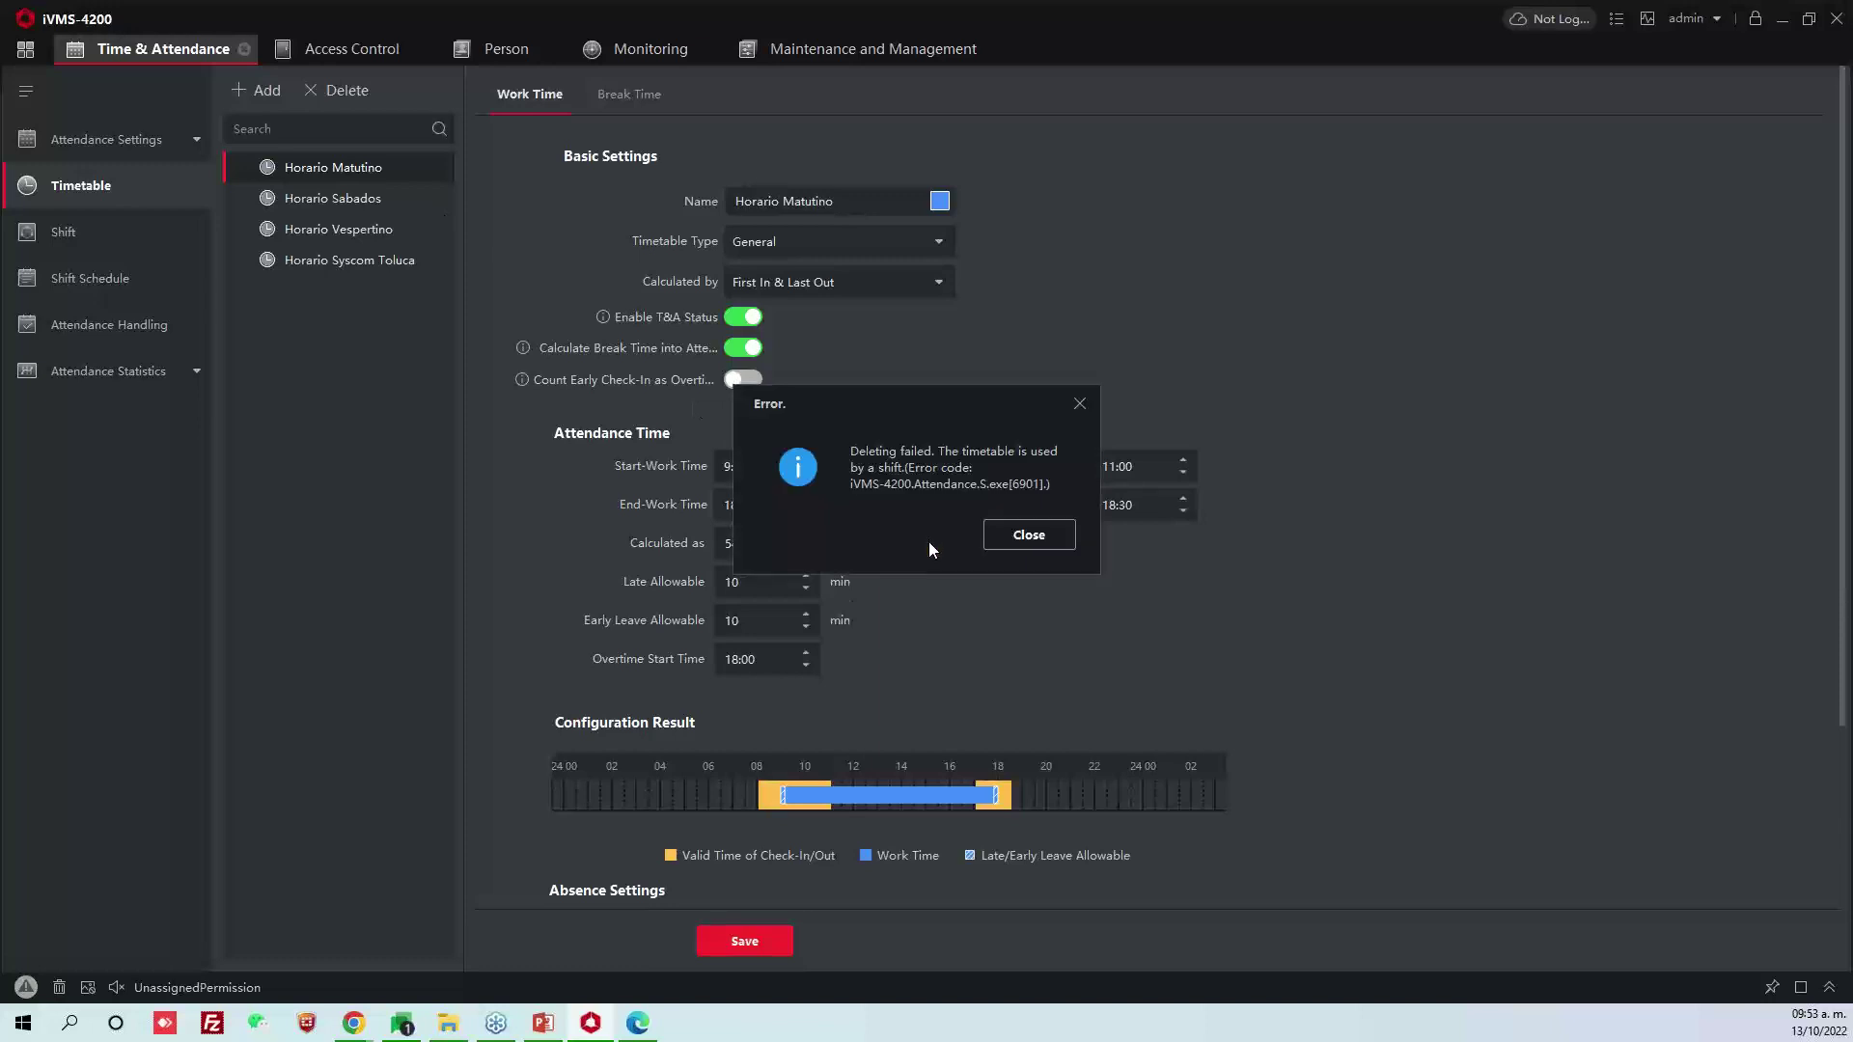
{"action": "left_click", "coordinate": [994, 535]}
{"action": "left_click", "coordinate": [349, 259]}
{"action": "left_click", "coordinate": [357, 232]}
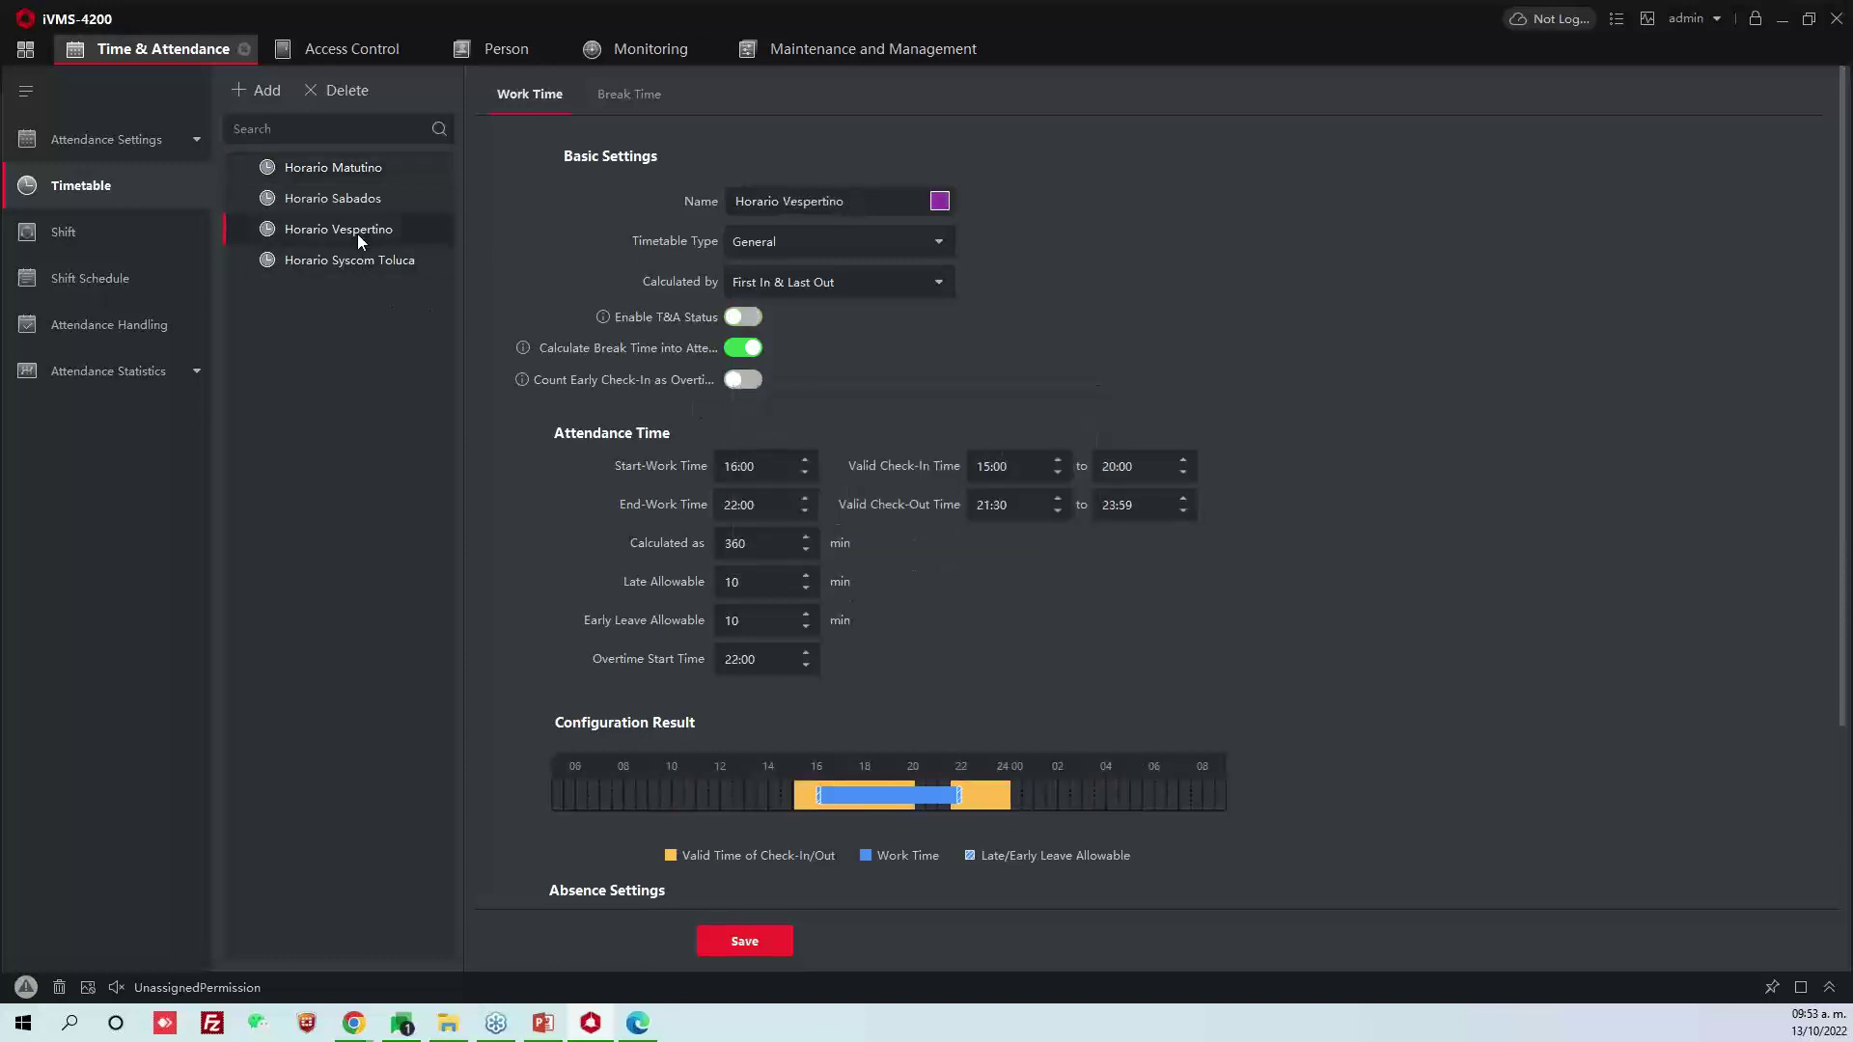
{"action": "left_click", "coordinate": [367, 92]}
{"action": "left_click", "coordinate": [922, 534]}
{"action": "left_click", "coordinate": [1027, 531]}
{"action": "left_click", "coordinate": [333, 198]}
{"action": "left_click", "coordinate": [349, 91]}
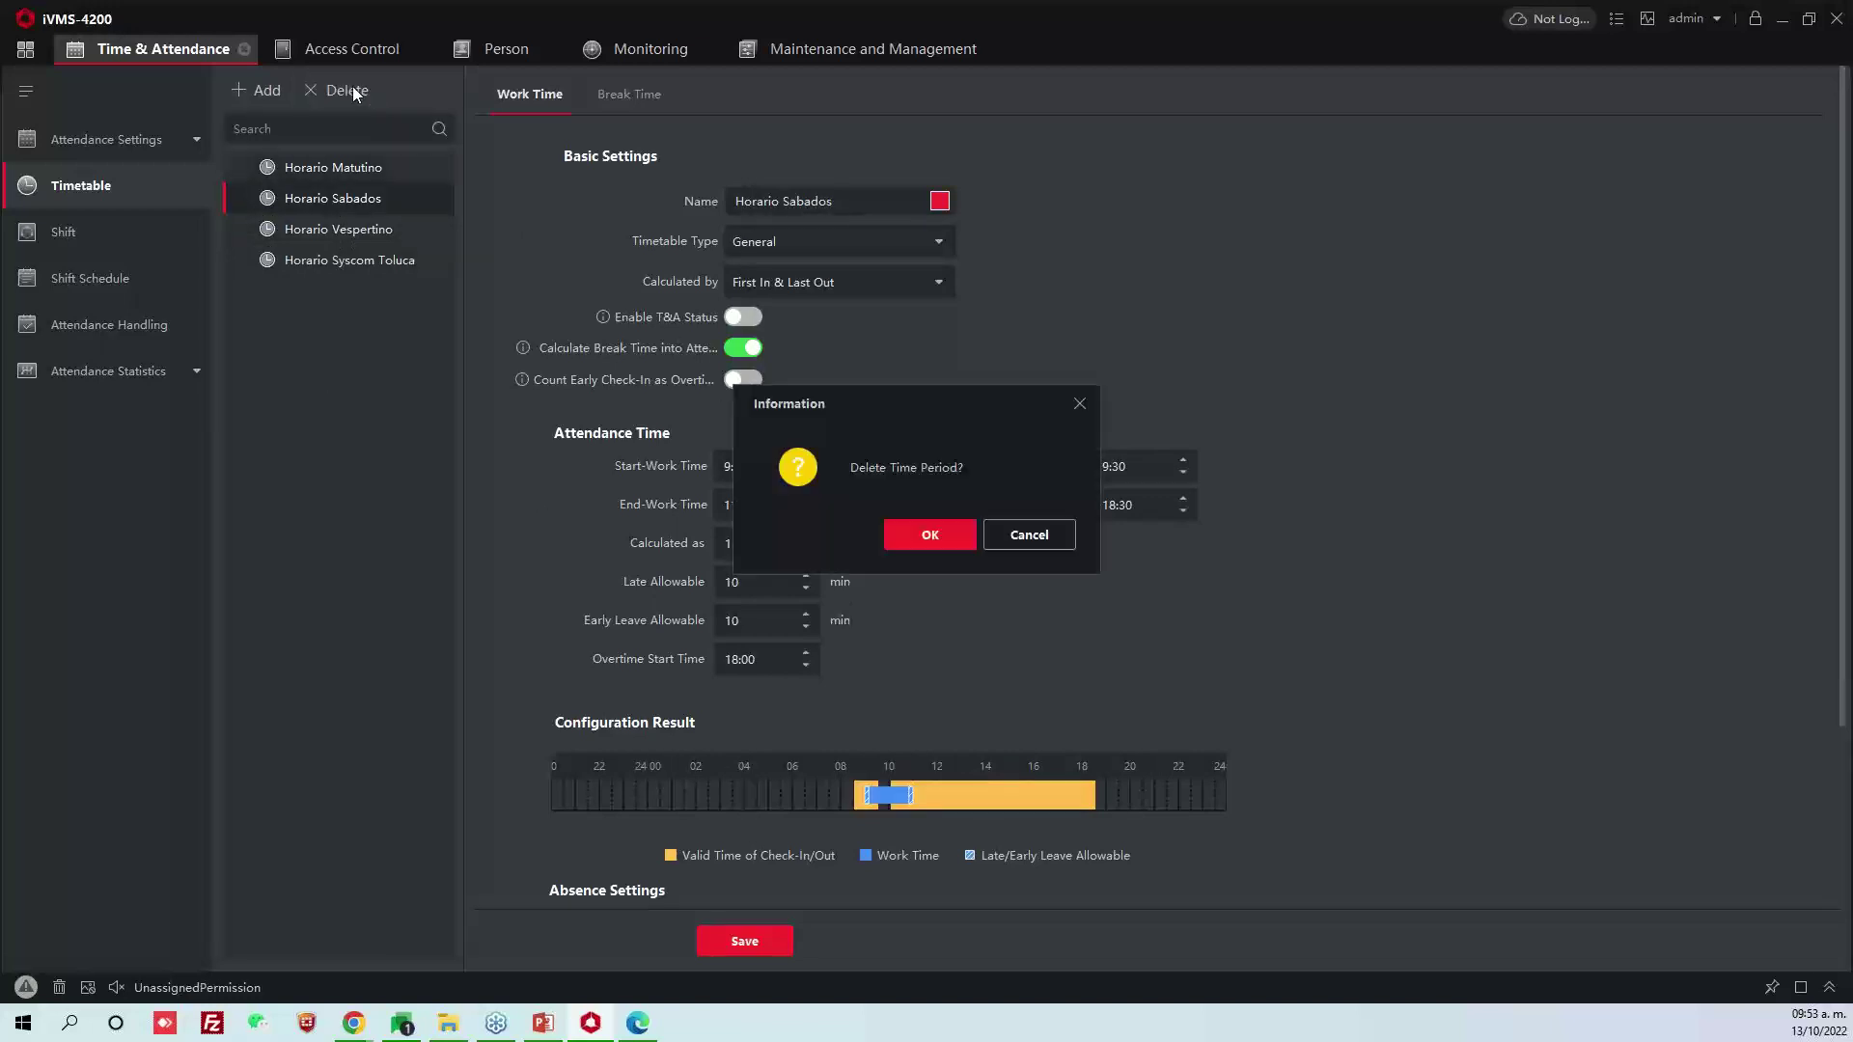
{"action": "left_click", "coordinate": [933, 542]}
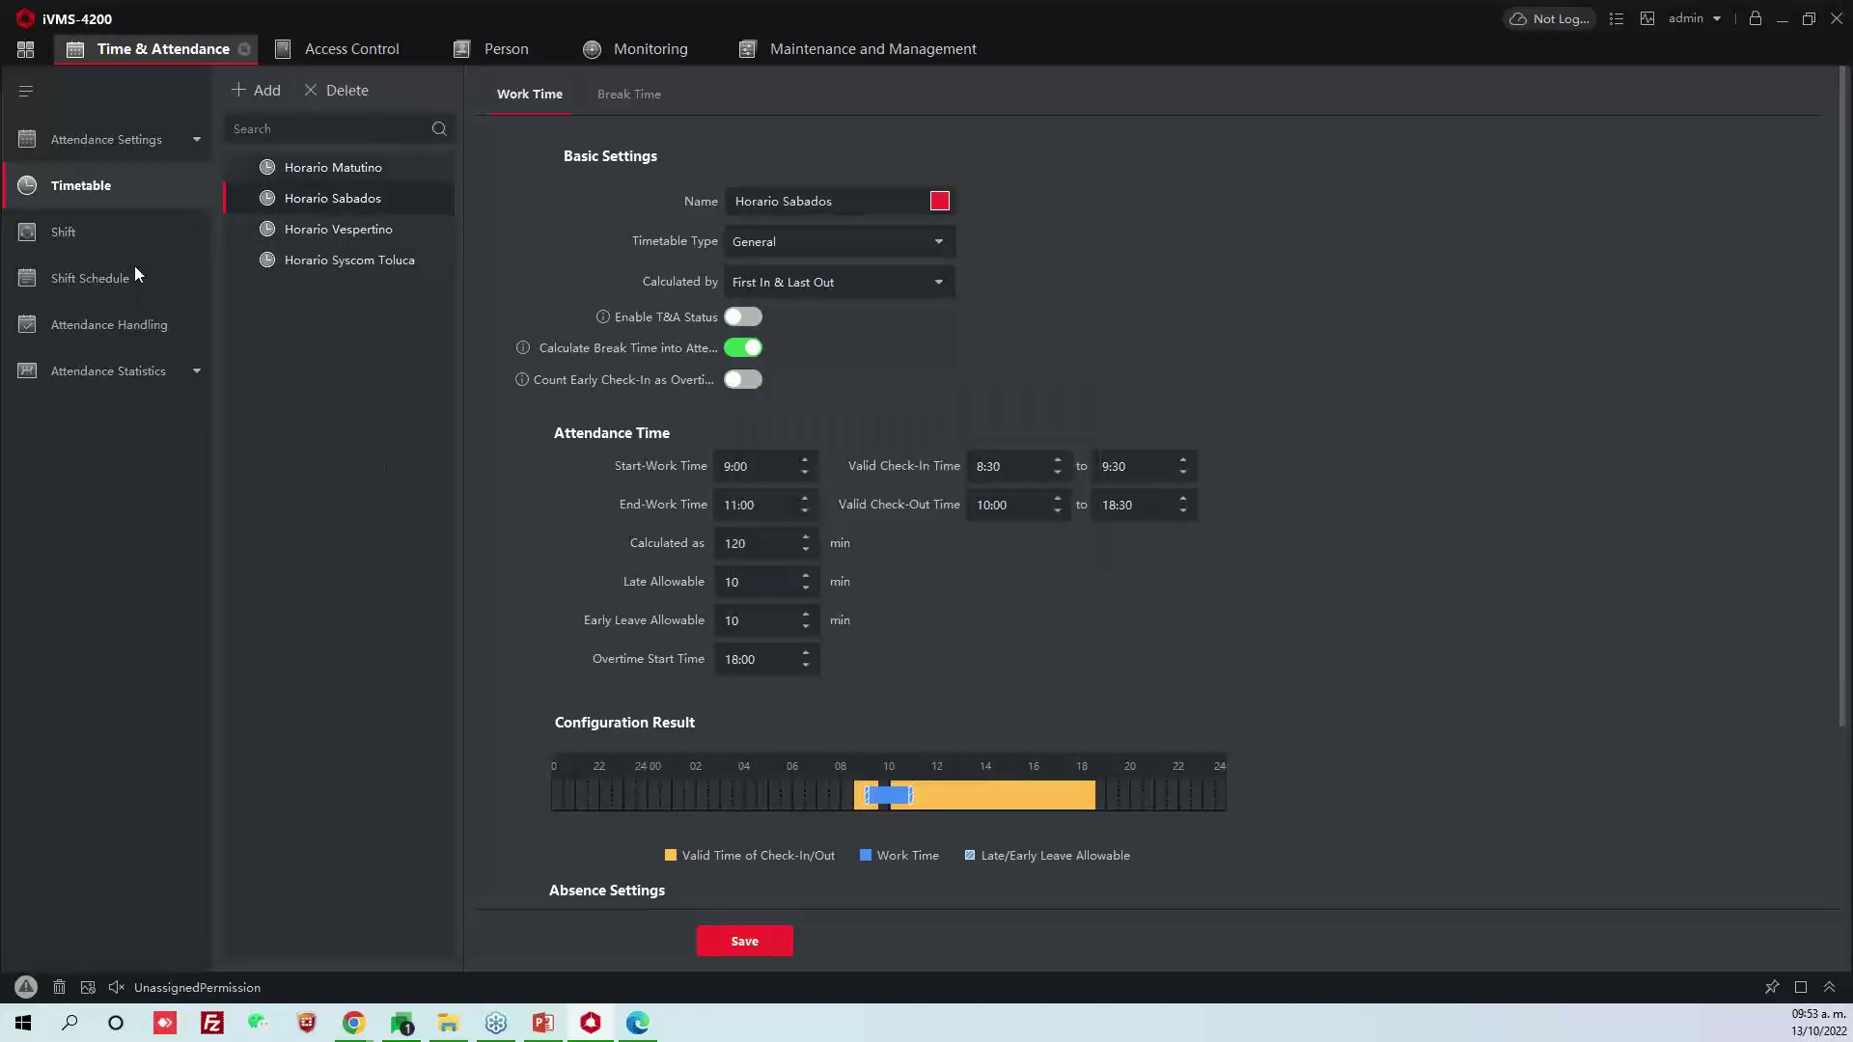
Check the shift list, then add a new timetable, New Period1
{"action": "left_click", "coordinate": [68, 231]}
{"action": "left_click", "coordinate": [86, 191]}
{"action": "left_click", "coordinate": [257, 91]}
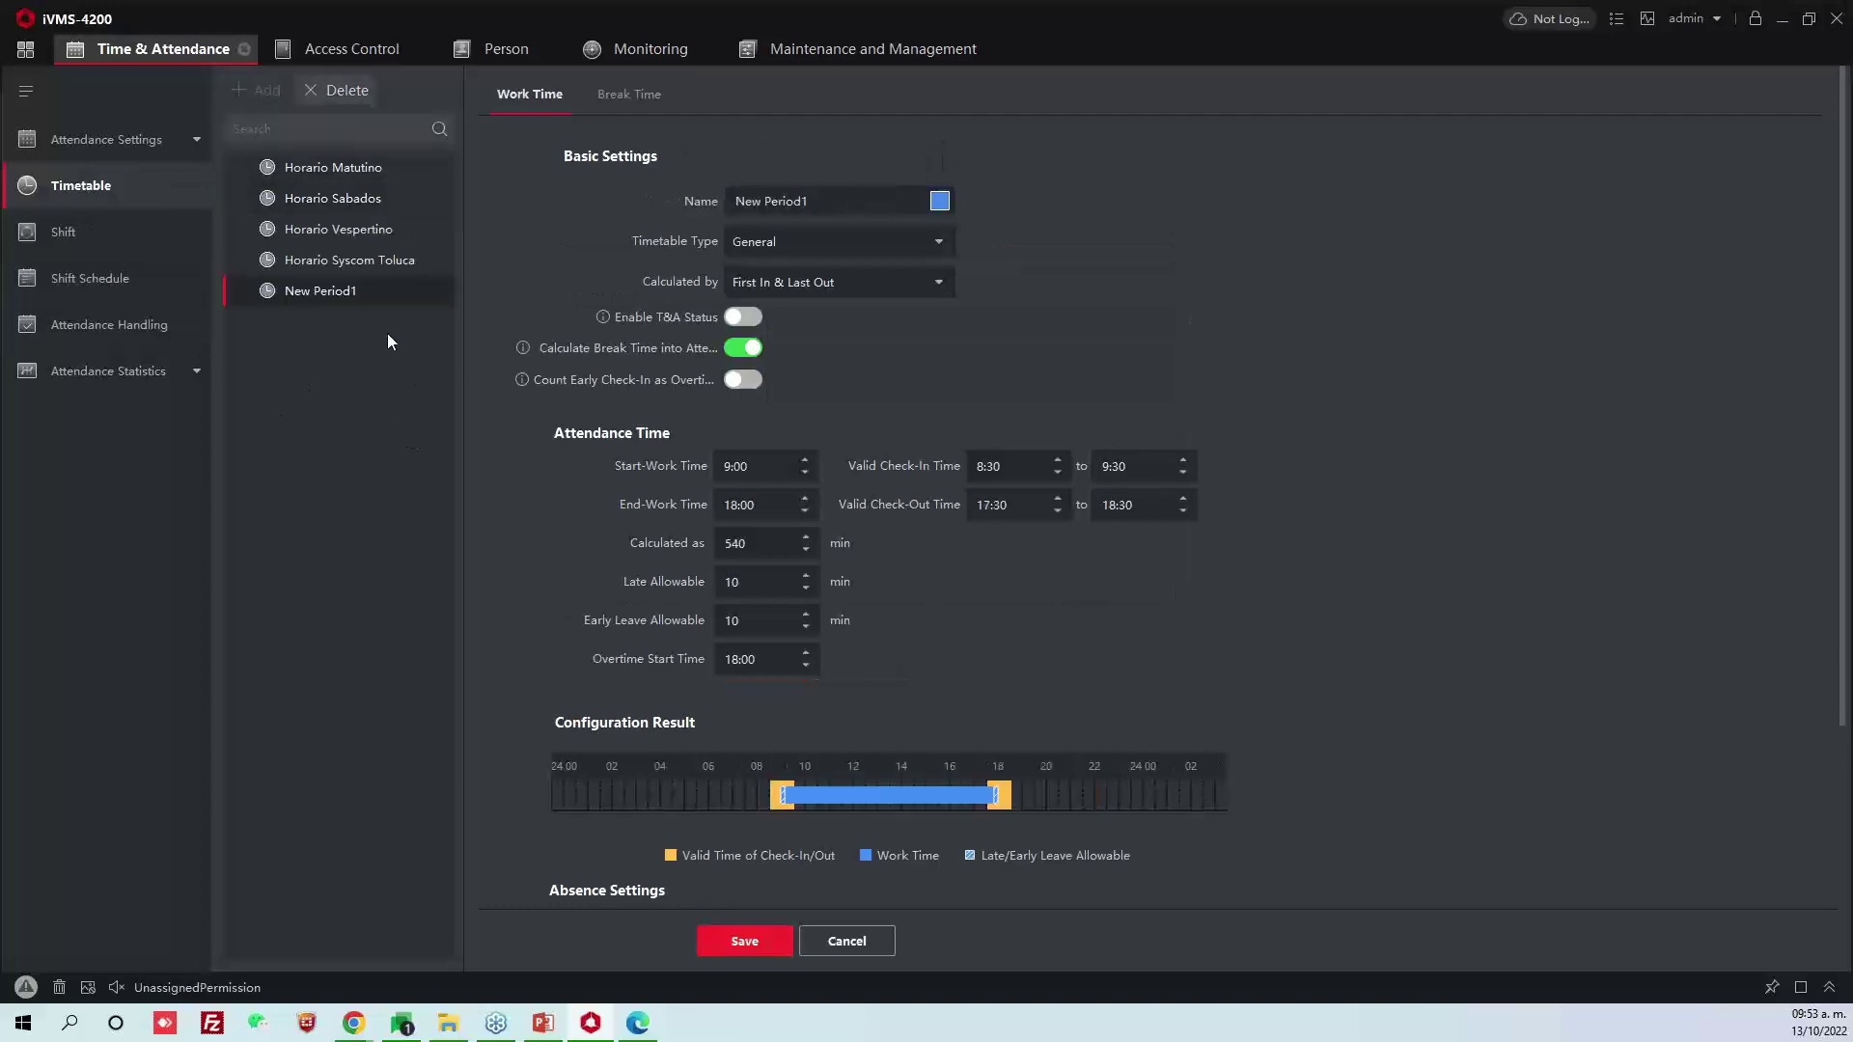
Rename the timetable to Horario L-V Mañana, keeping the 9:00–18:00 work hours
{"action": "triple_click", "coordinate": [855, 189]}
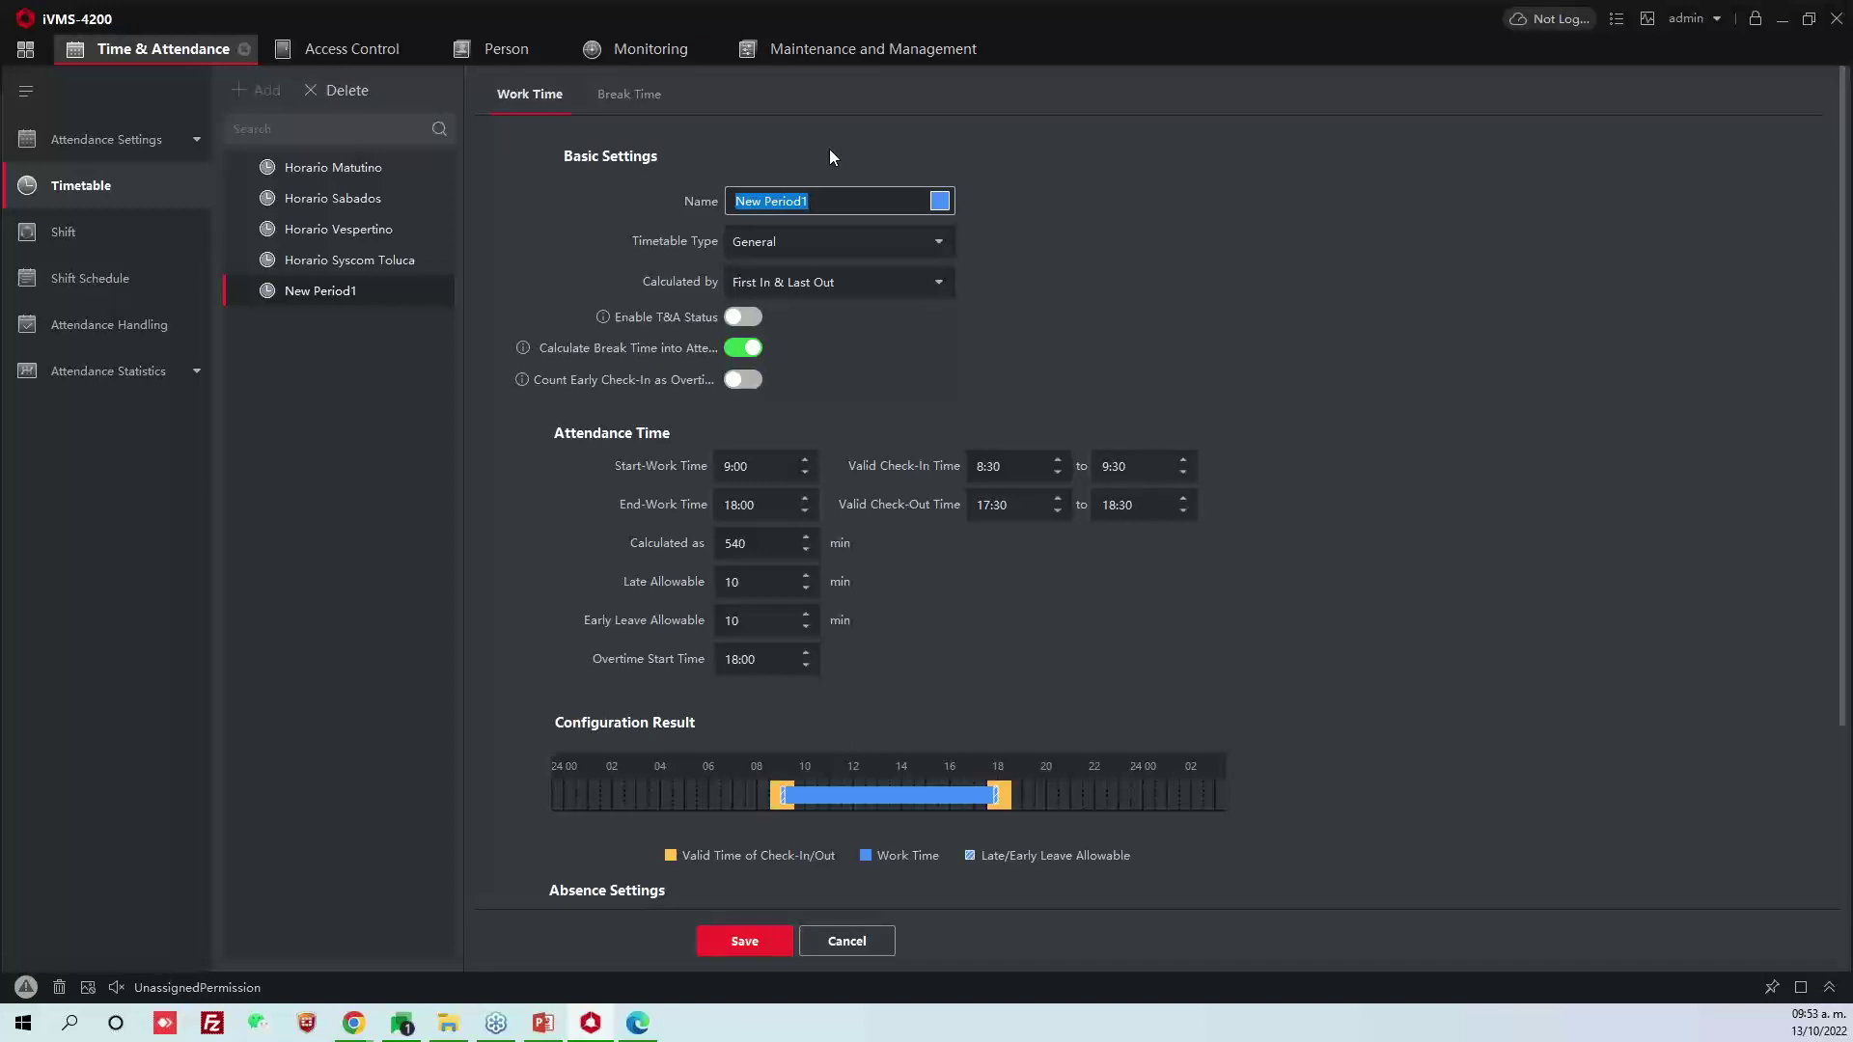
{"action": "type", "text": "Horario L-V Mañana"}
{"action": "double_click", "coordinate": [726, 466]}
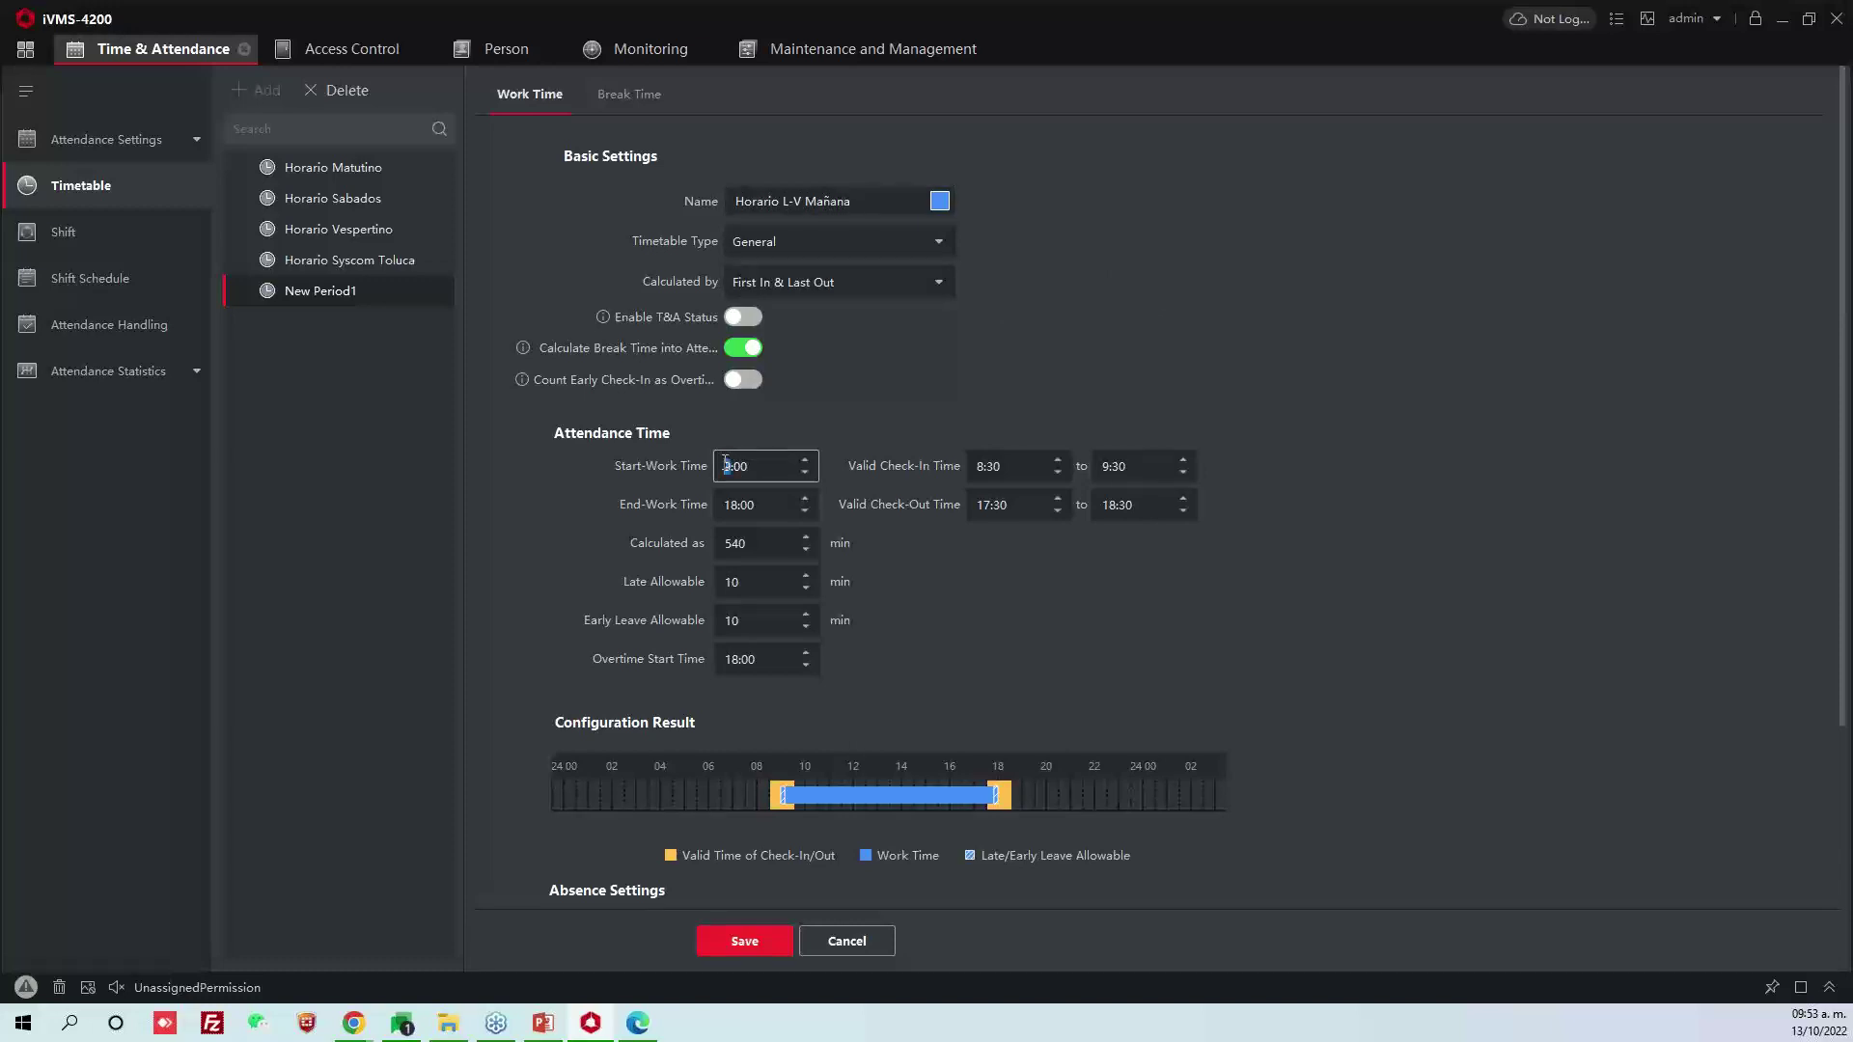
{"action": "double_click", "coordinate": [727, 505]}
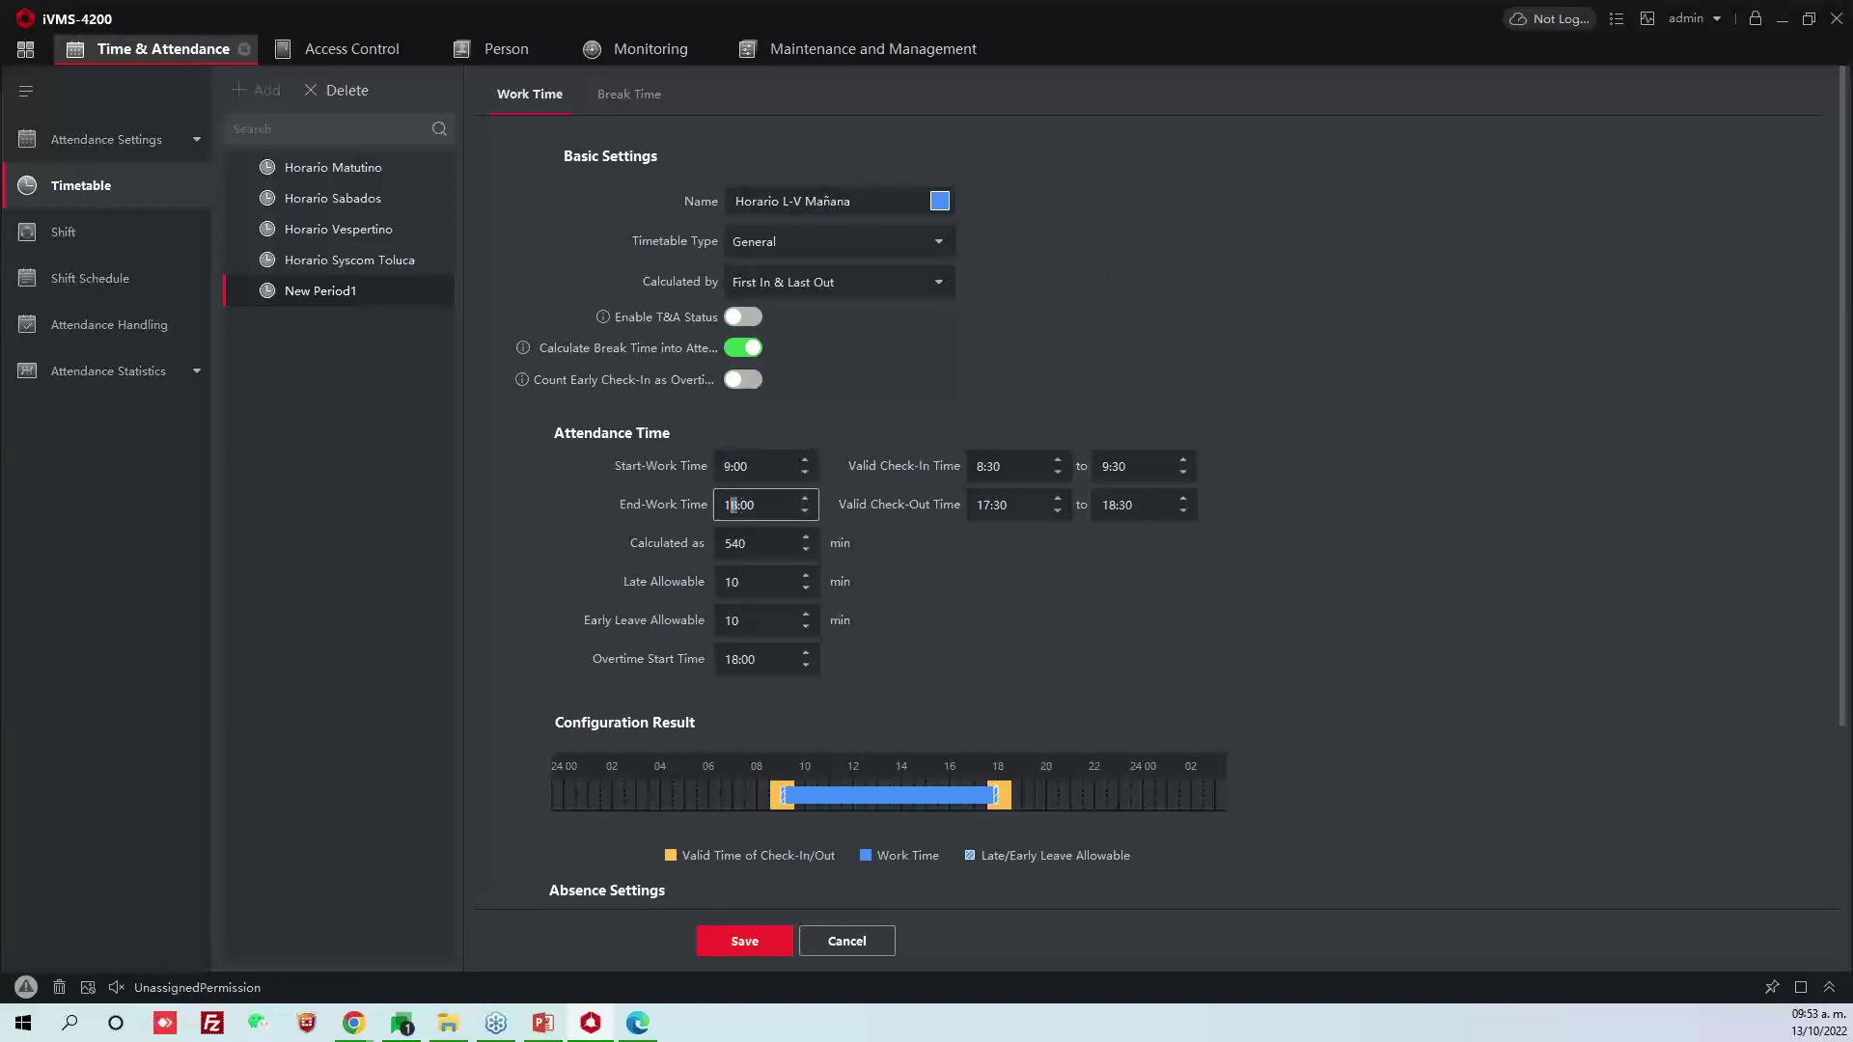
{"action": "left_click", "coordinate": [867, 370]}
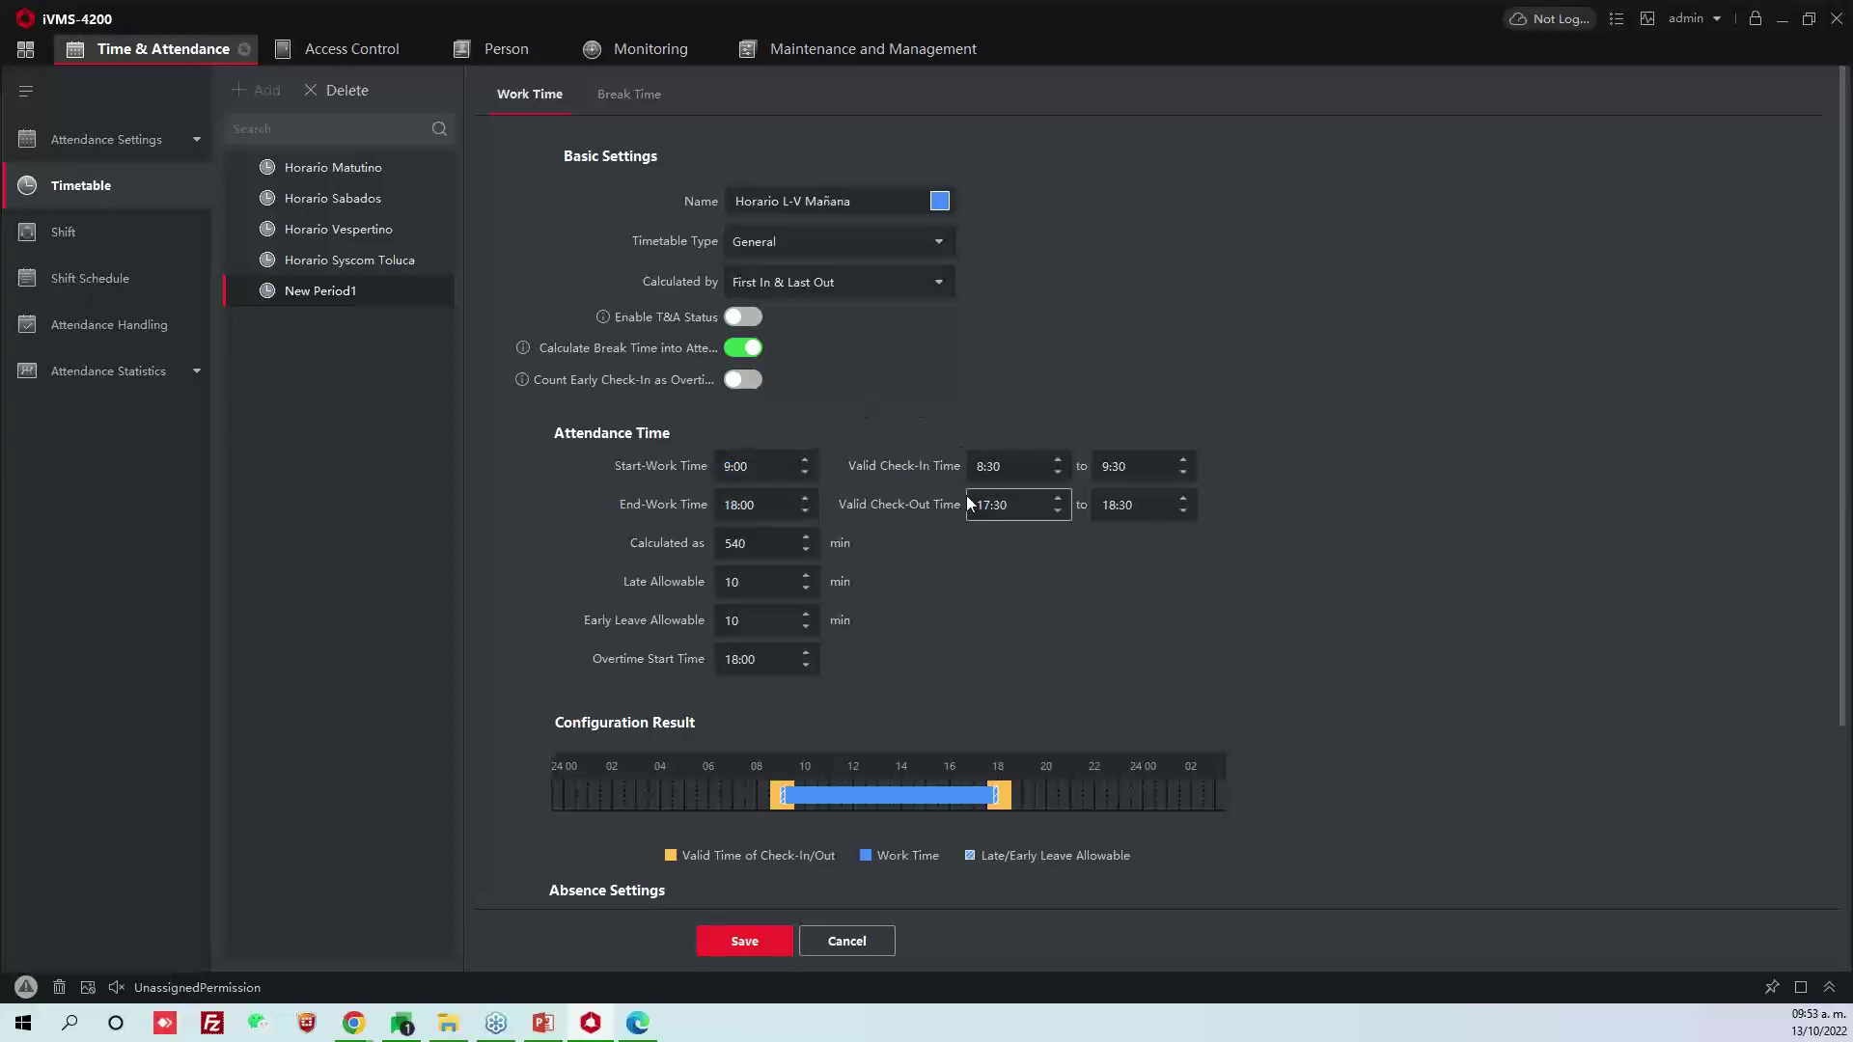
{"action": "double_click", "coordinate": [738, 466]}
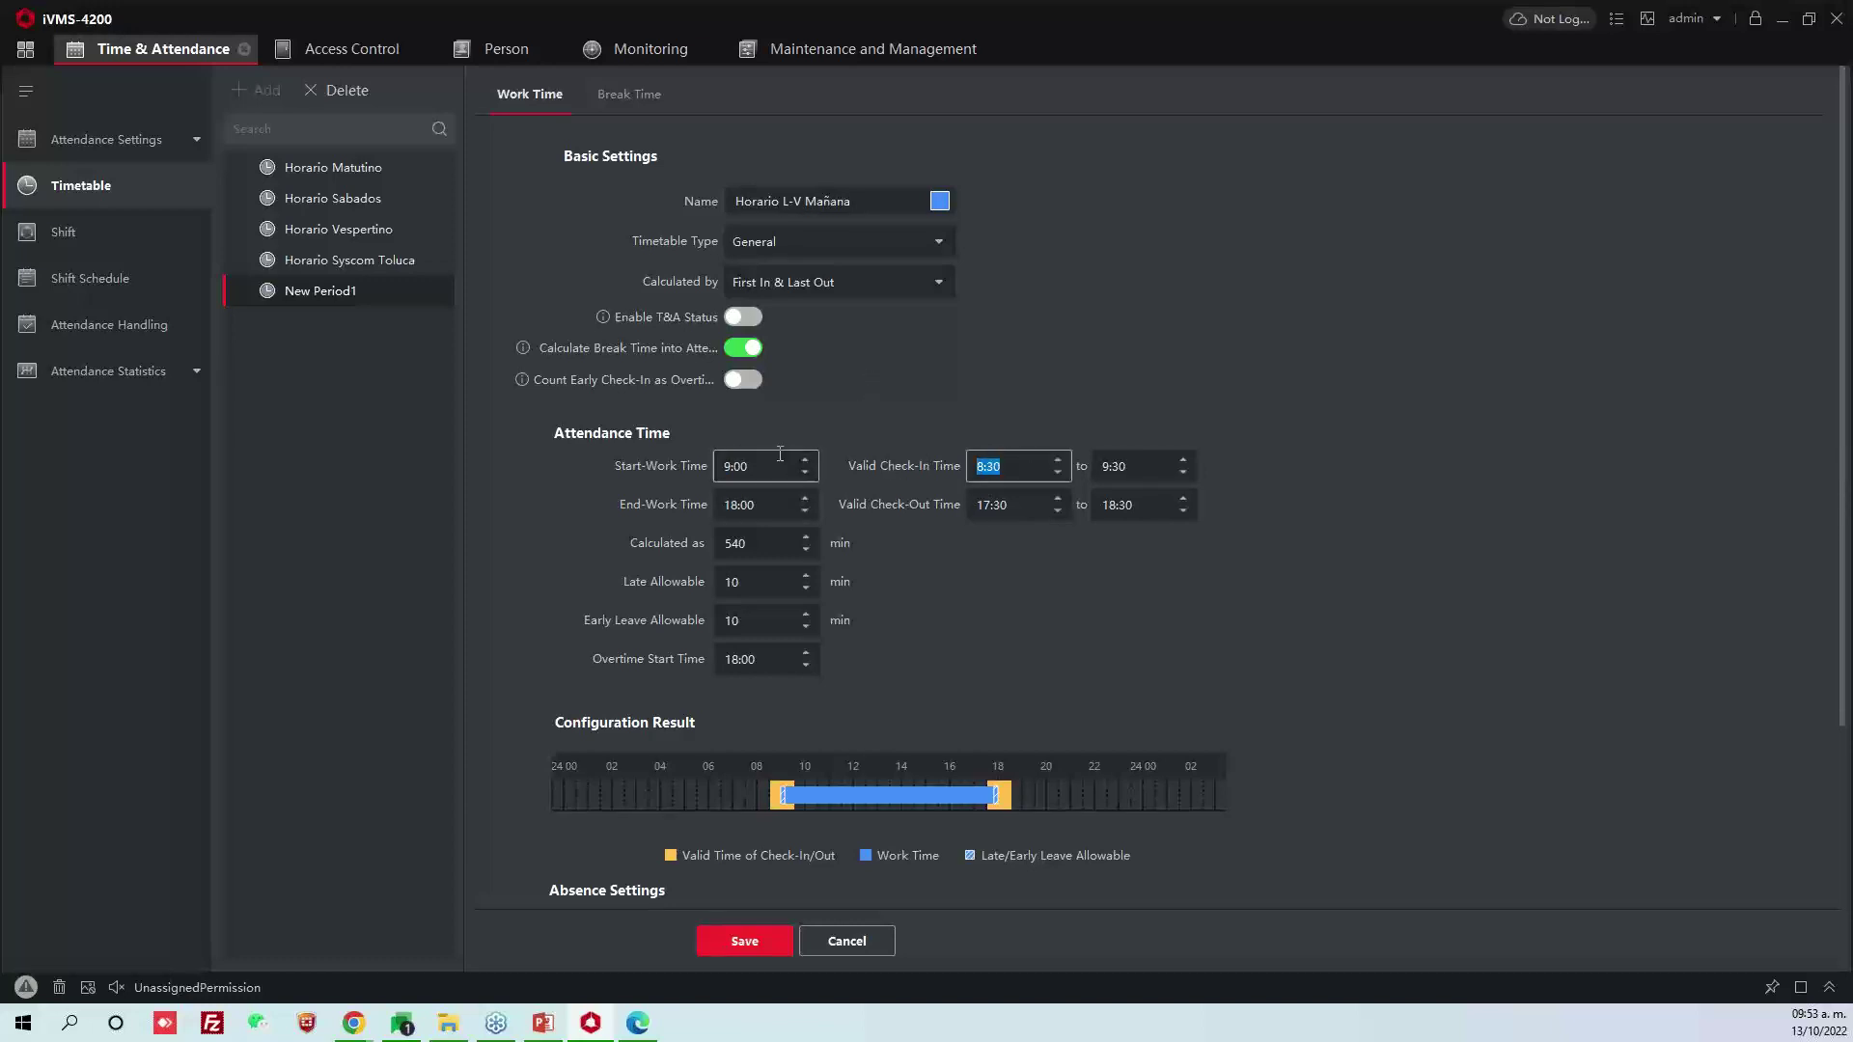
Set the valid check-in start time to 6:00
{"action": "left_click", "coordinate": [1052, 462]}
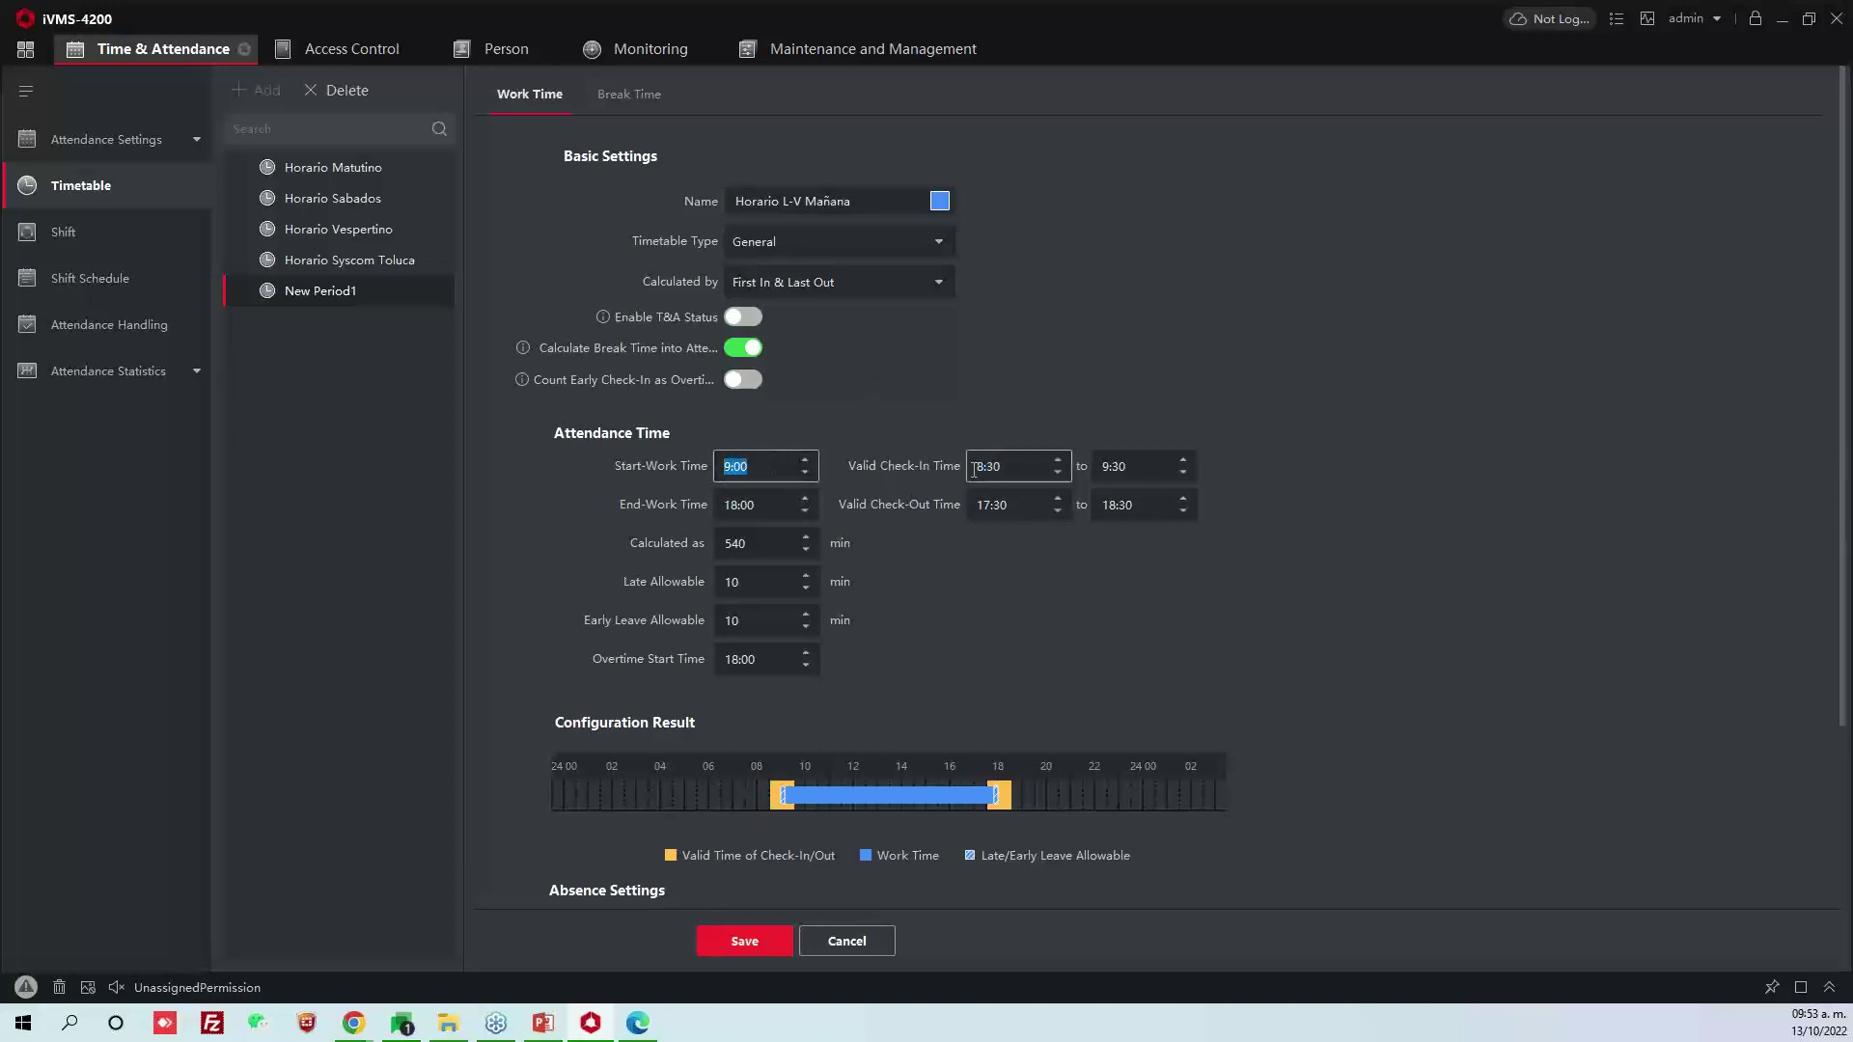
{"action": "left_click", "coordinate": [1074, 376]}
{"action": "left_click_drag", "start_coordinate": [1022, 468], "coordinate": [944, 472]}
{"action": "left_click_drag", "start_coordinate": [1163, 473], "coordinate": [1081, 471]}
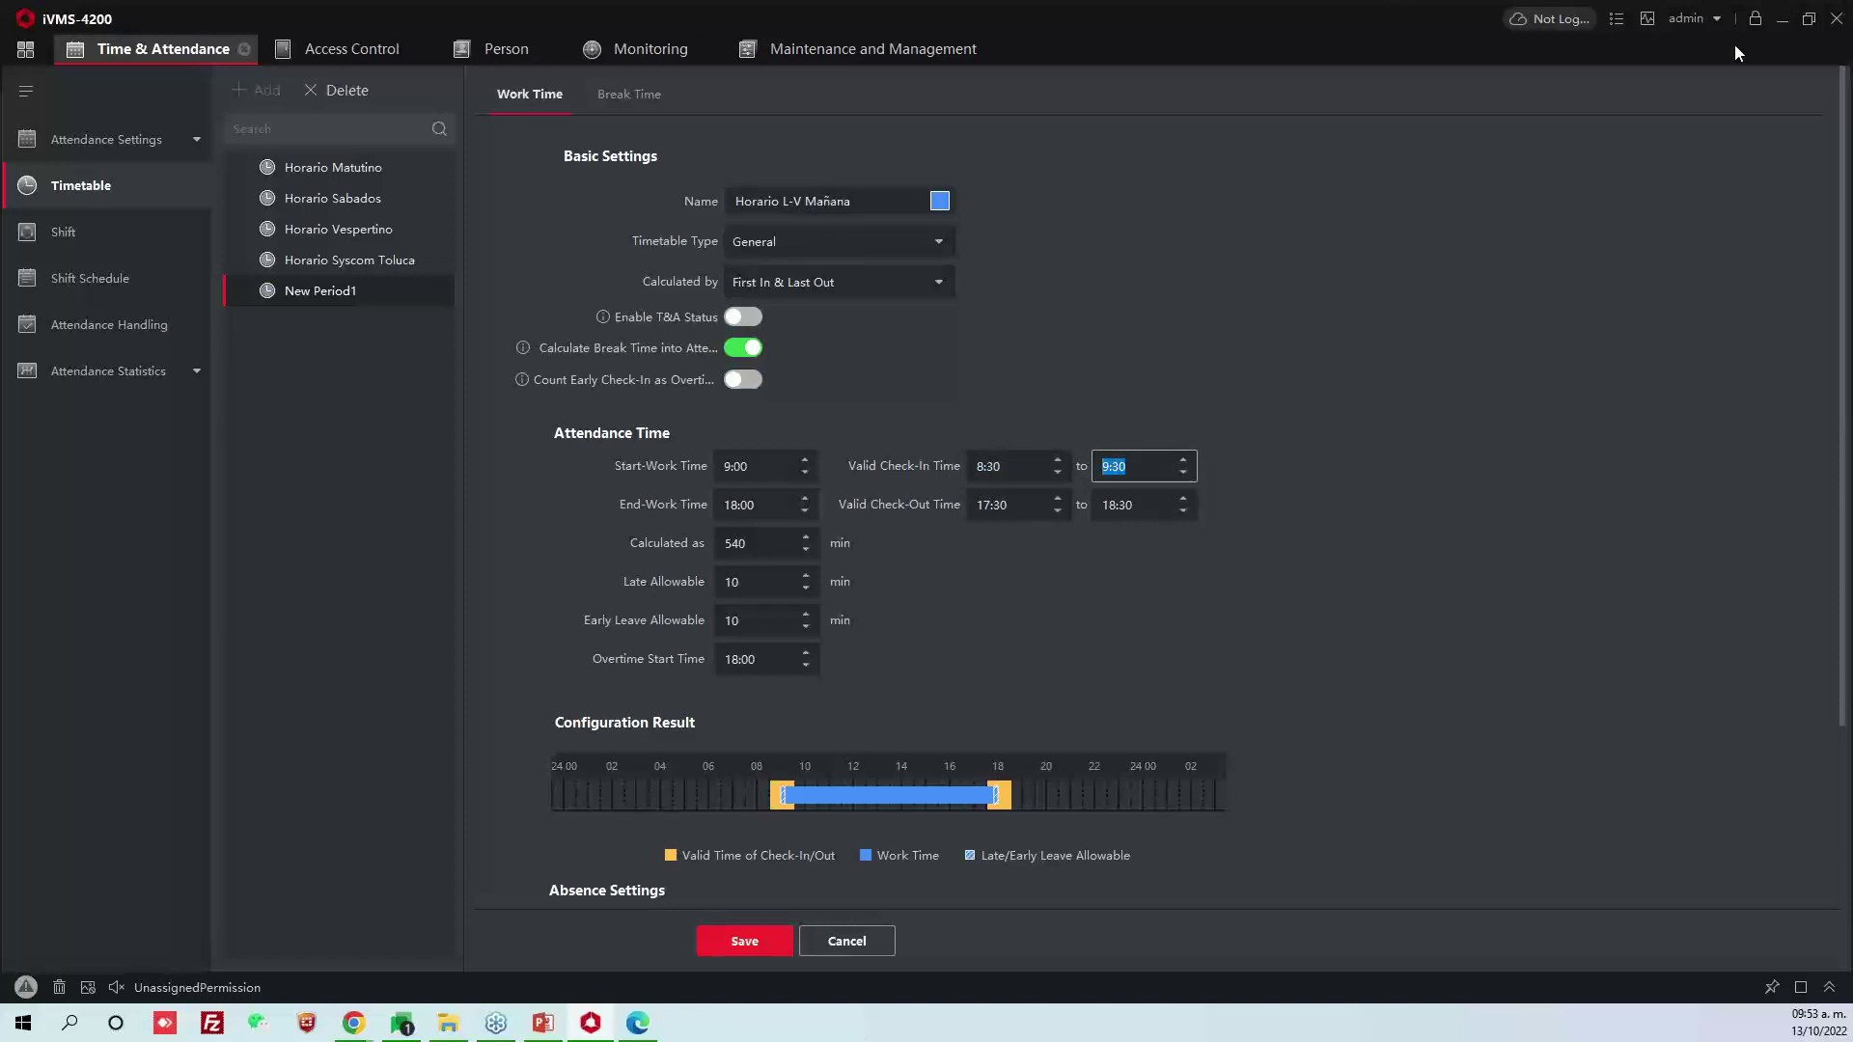
{"action": "left_click_drag", "start_coordinate": [1021, 466], "coordinate": [930, 490]}
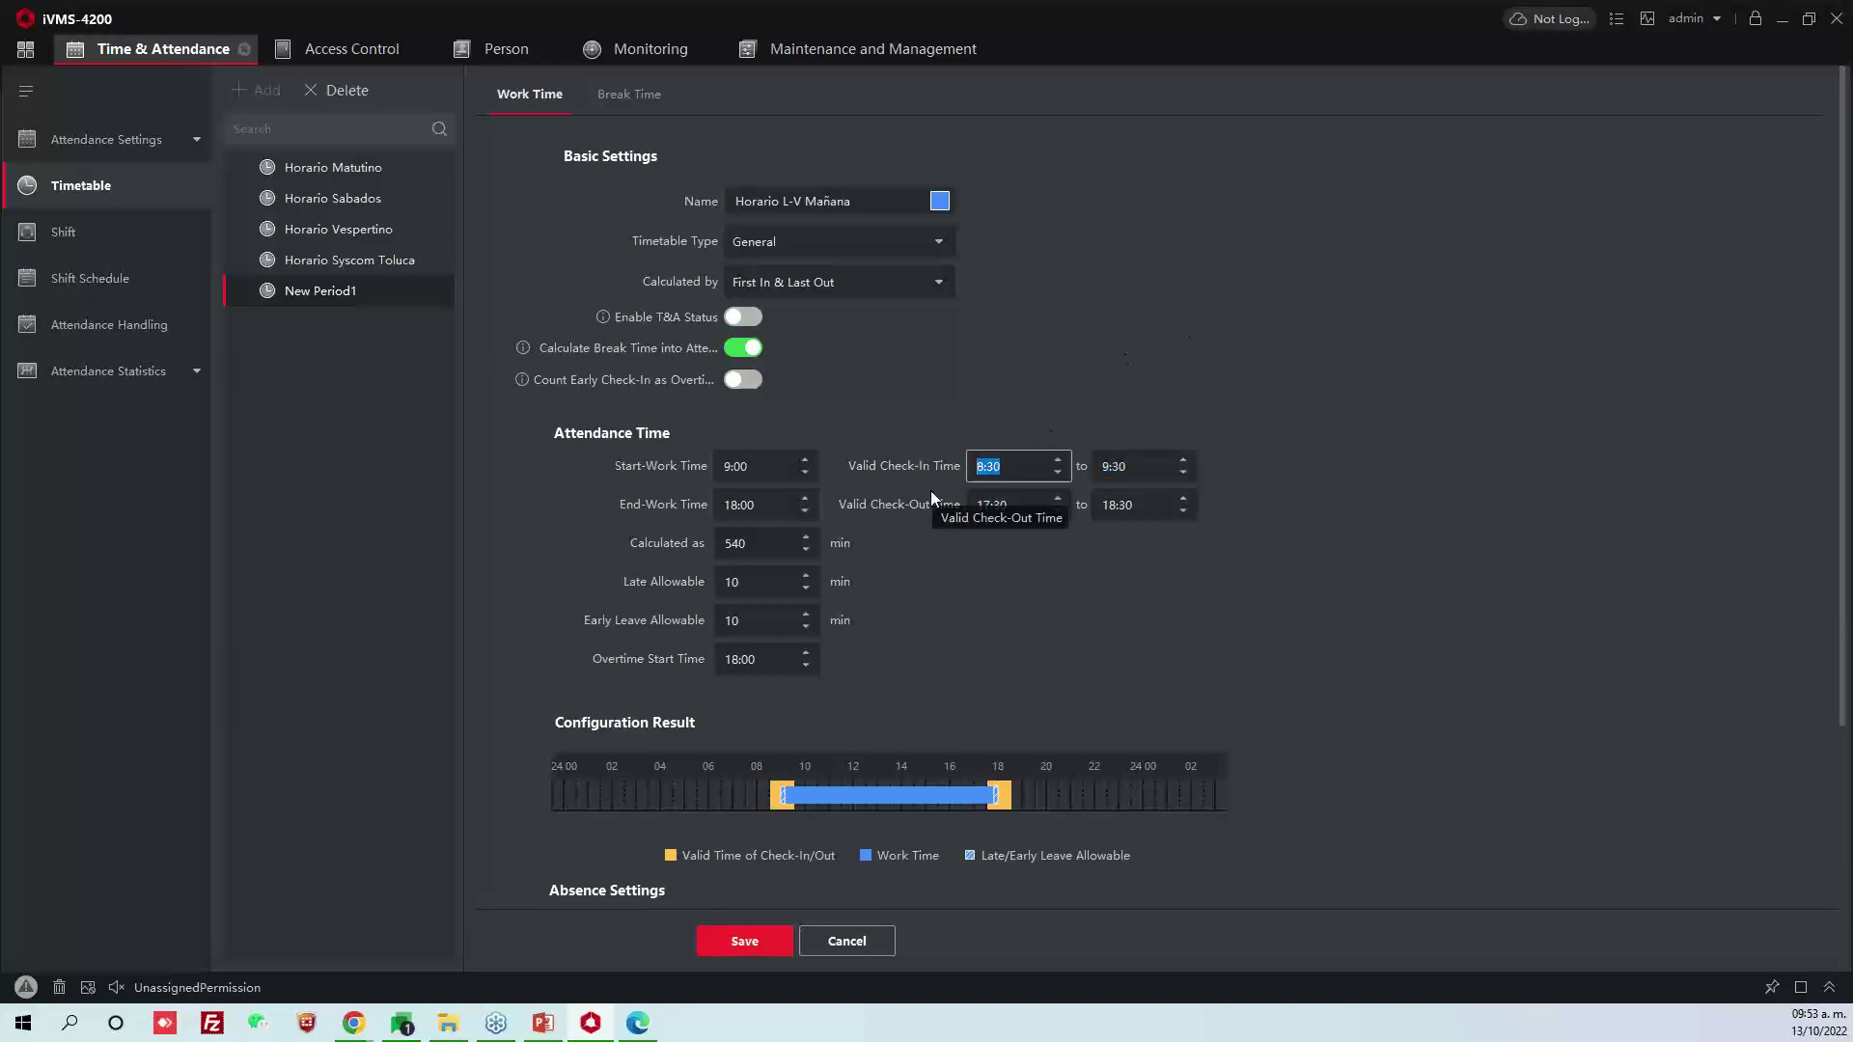
{"action": "left_click", "coordinate": [1254, 355]}
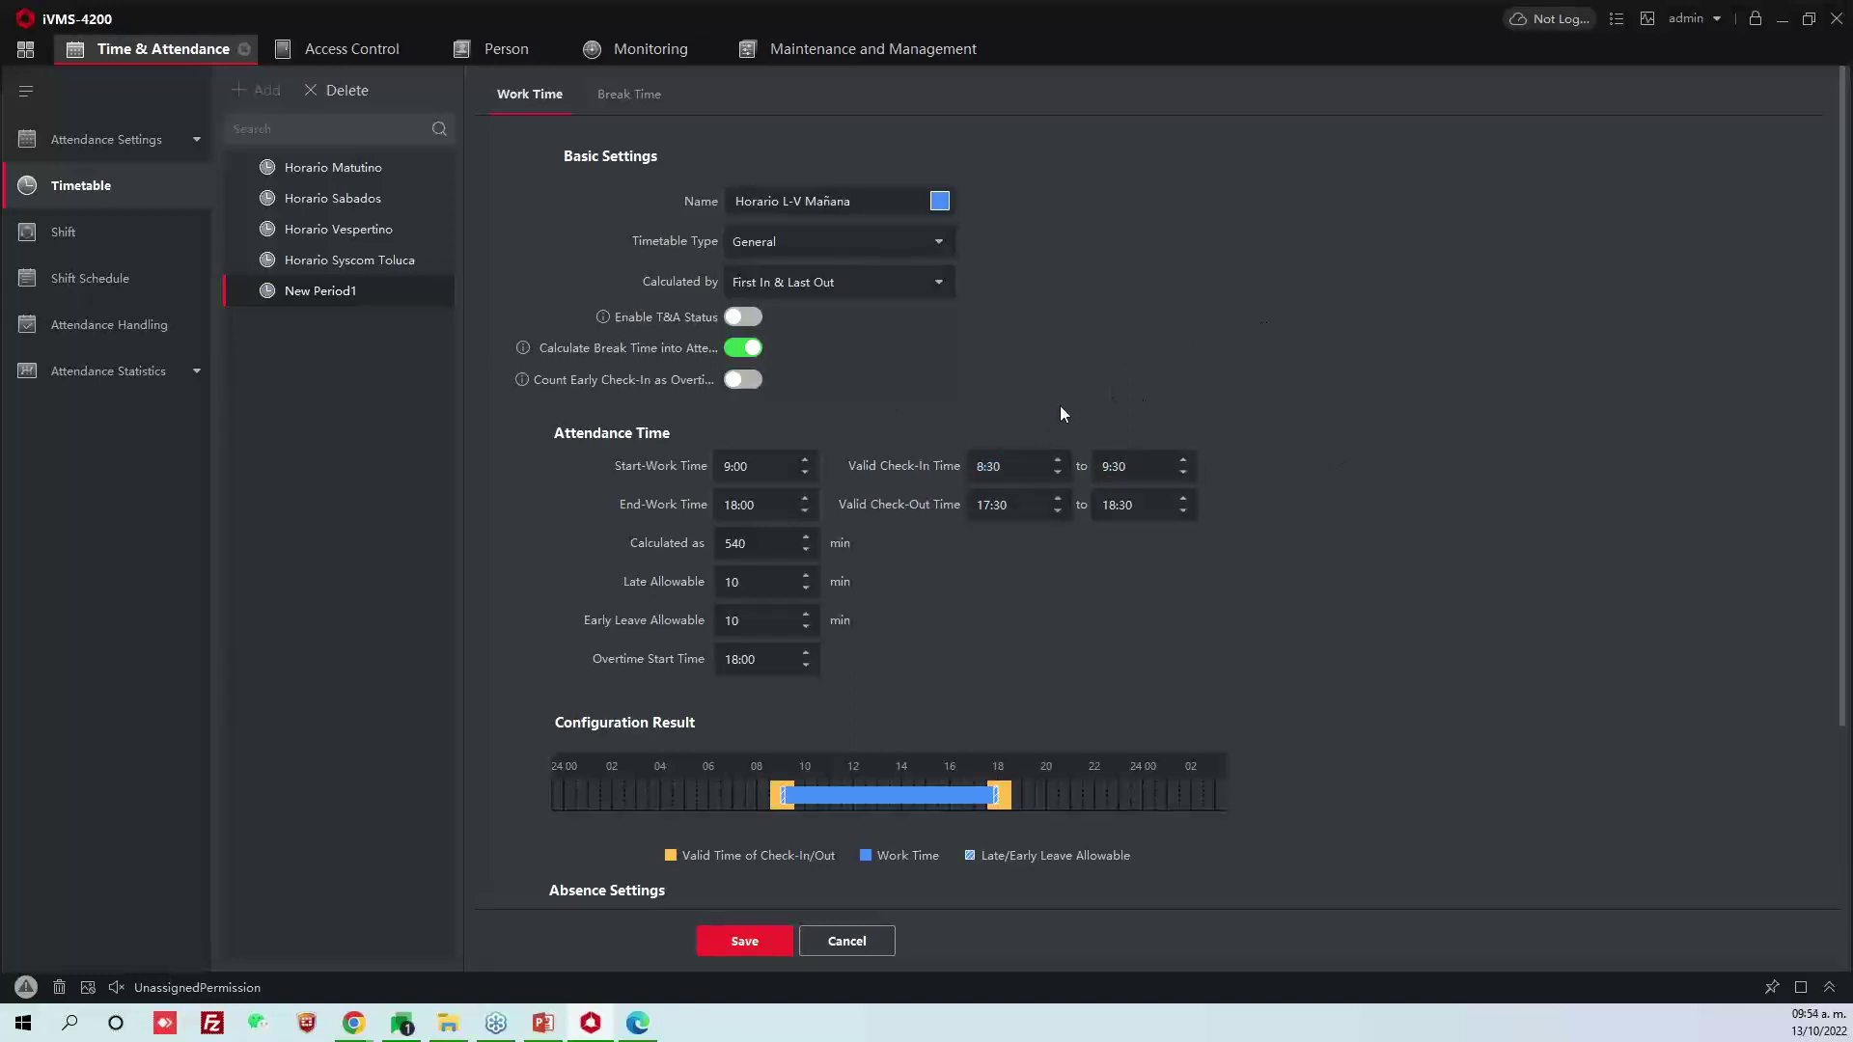
{"action": "left_click", "coordinate": [1021, 463]}
{"action": "left_click_drag", "start_coordinate": [997, 467], "coordinate": [959, 470]}
{"action": "left_click_drag", "start_coordinate": [1004, 470], "coordinate": [953, 472]}
{"action": "left_click", "coordinate": [1012, 466]}
{"action": "double_click", "coordinate": [999, 468]}
{"action": "type", "text": "00"}
{"action": "left_click_drag", "start_coordinate": [982, 470], "coordinate": [975, 475]}
{"action": "type", "text": "6"}
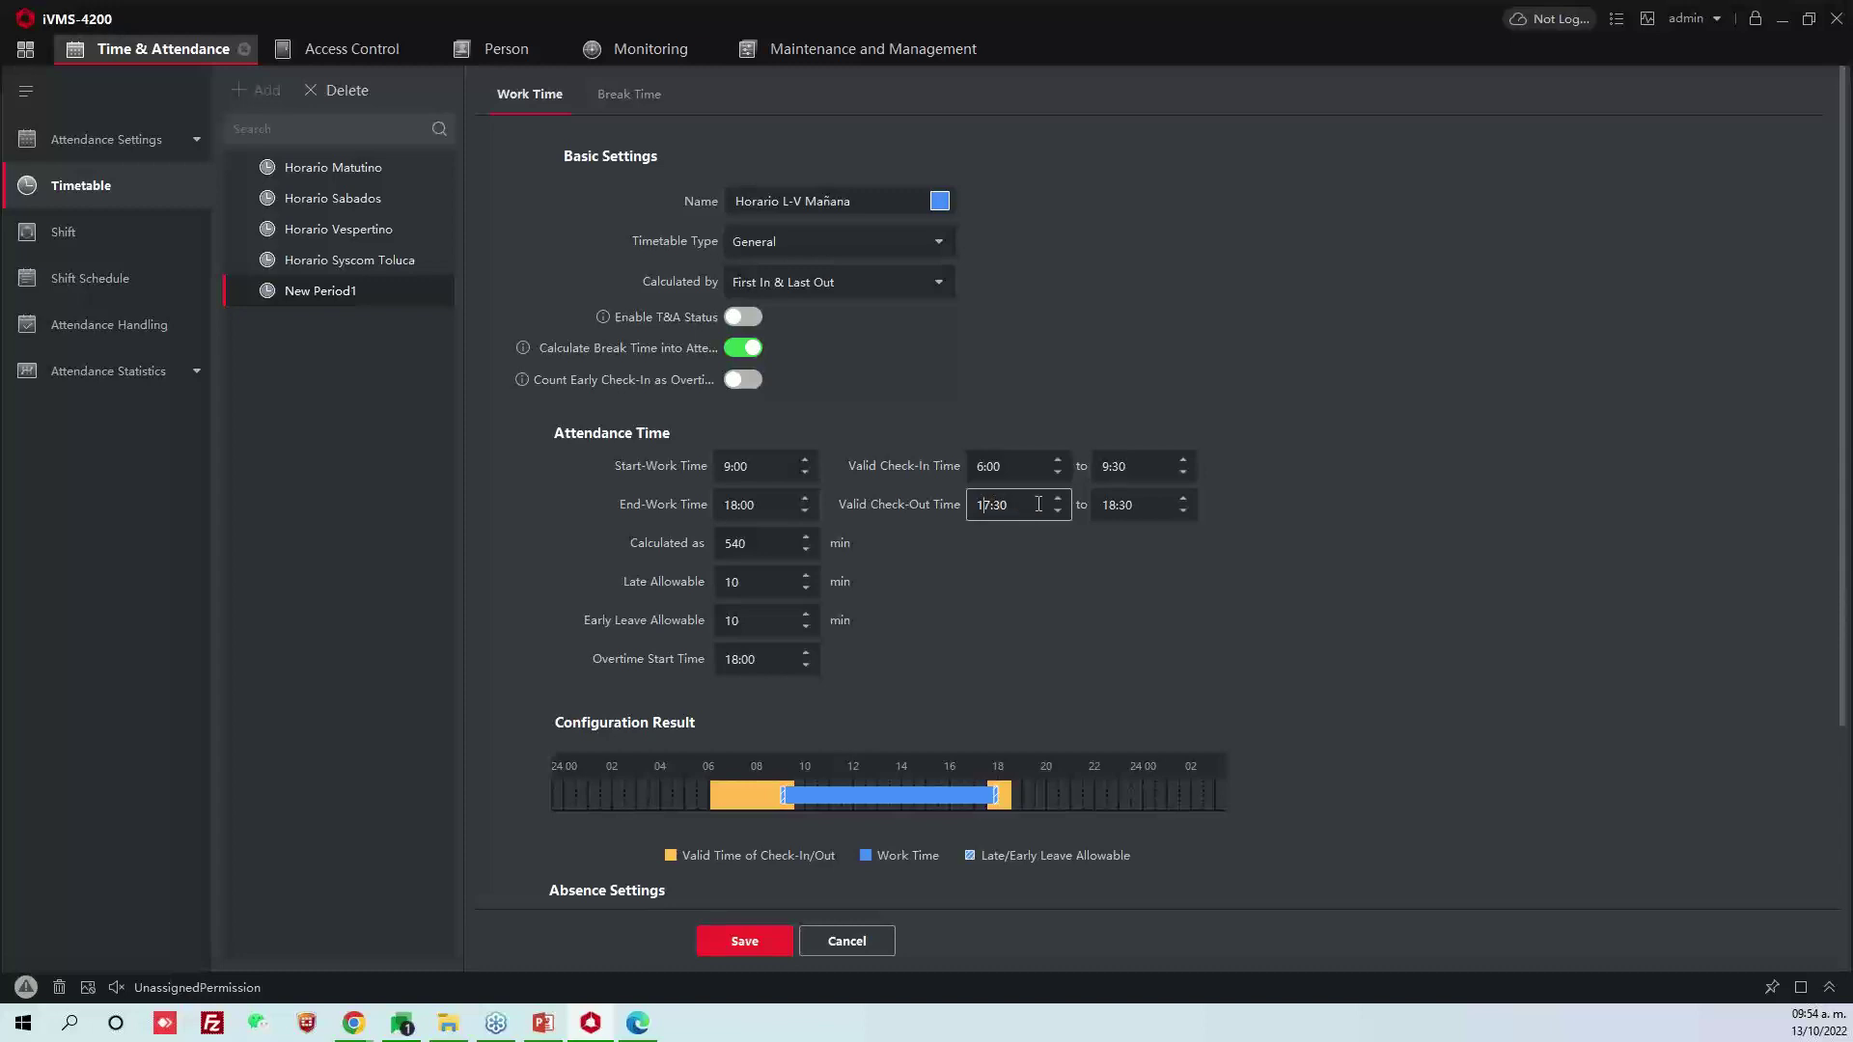
Set the valid check-out end time to 23:30, keeping check-in end at 9:30
{"action": "left_click", "coordinate": [1120, 504]}
{"action": "key", "text": "shift+Tab"}
{"action": "key", "text": "Tab"}
{"action": "left_click_drag", "start_coordinate": [1139, 467], "coordinate": [970, 467]}
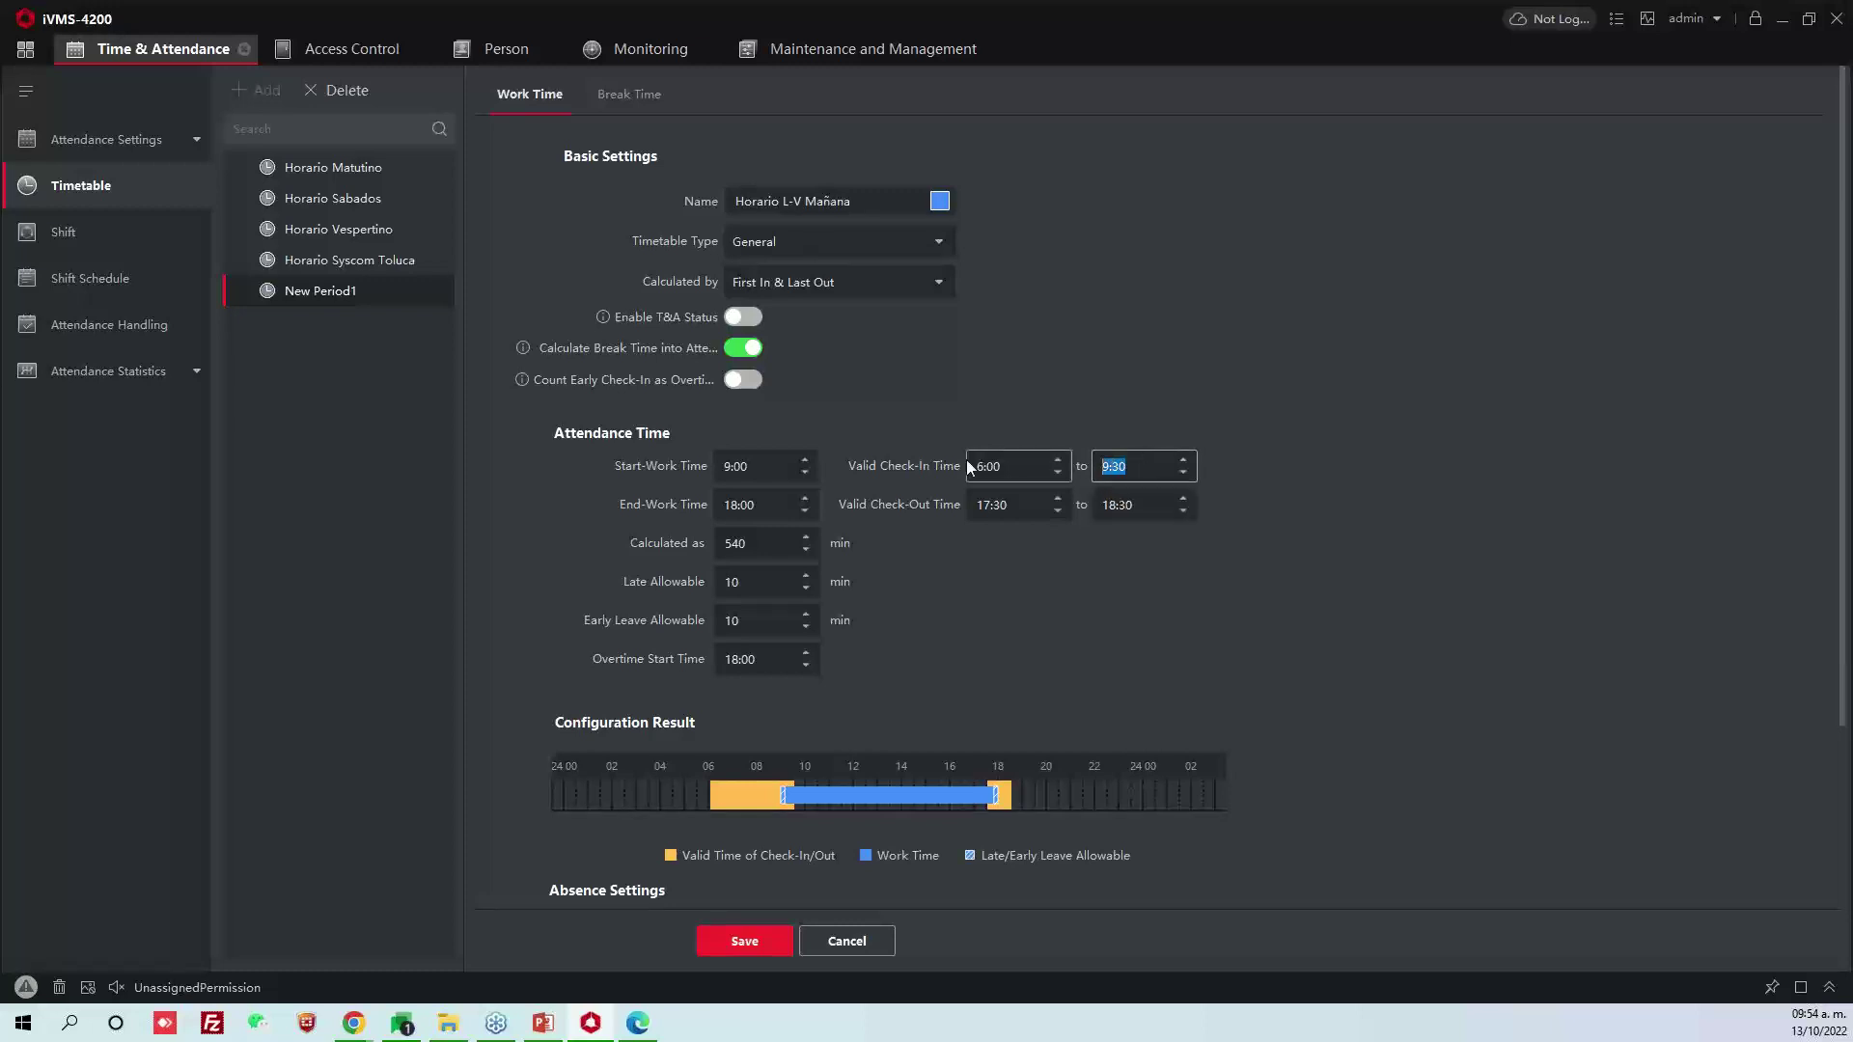
{"action": "left_click", "coordinate": [1163, 512]}
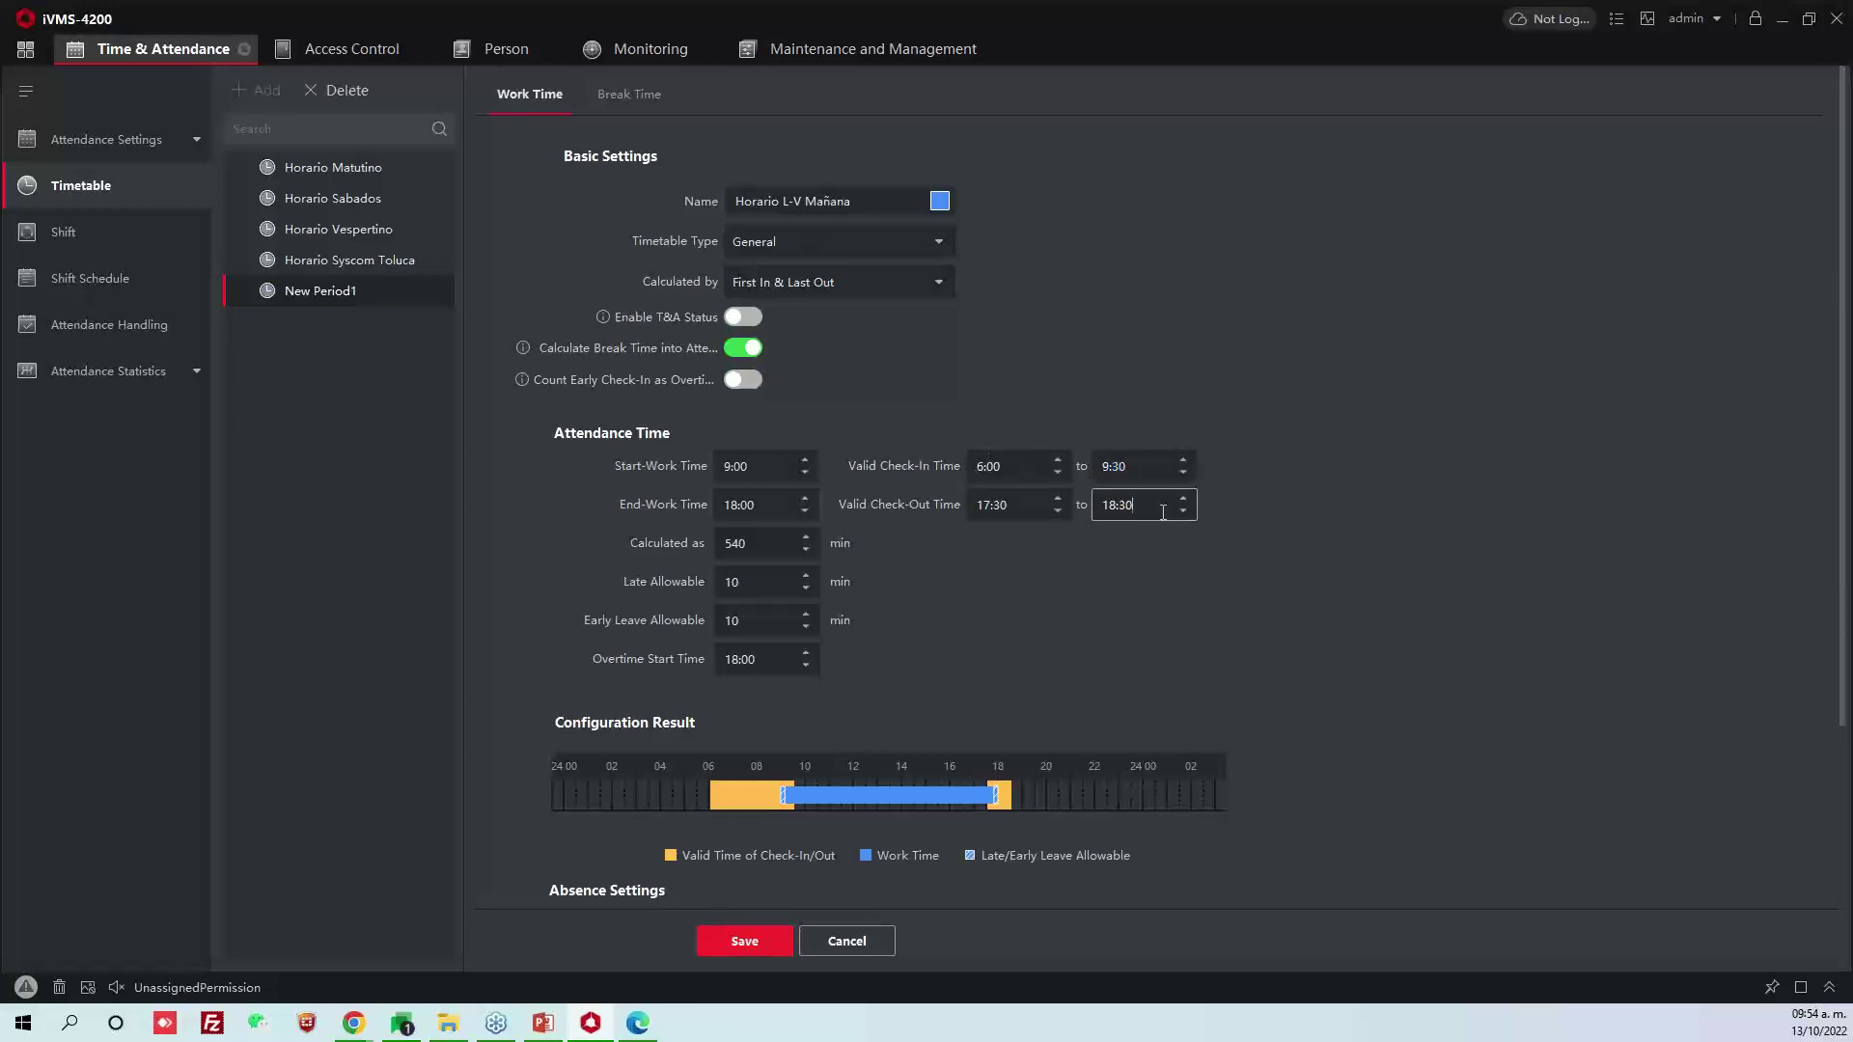
{"action": "mouse_move", "coordinate": [1101, 506]}
{"action": "left_mouse_down"}
{"action": "mouse_move", "coordinate": [1136, 508]}
{"action": "mouse_move", "coordinate": [1115, 516]}
{"action": "left_mouse_up"}
{"action": "left_click", "coordinate": [1122, 509]}
{"action": "left_click", "coordinate": [1111, 510]}
{"action": "type", "text": "23"}
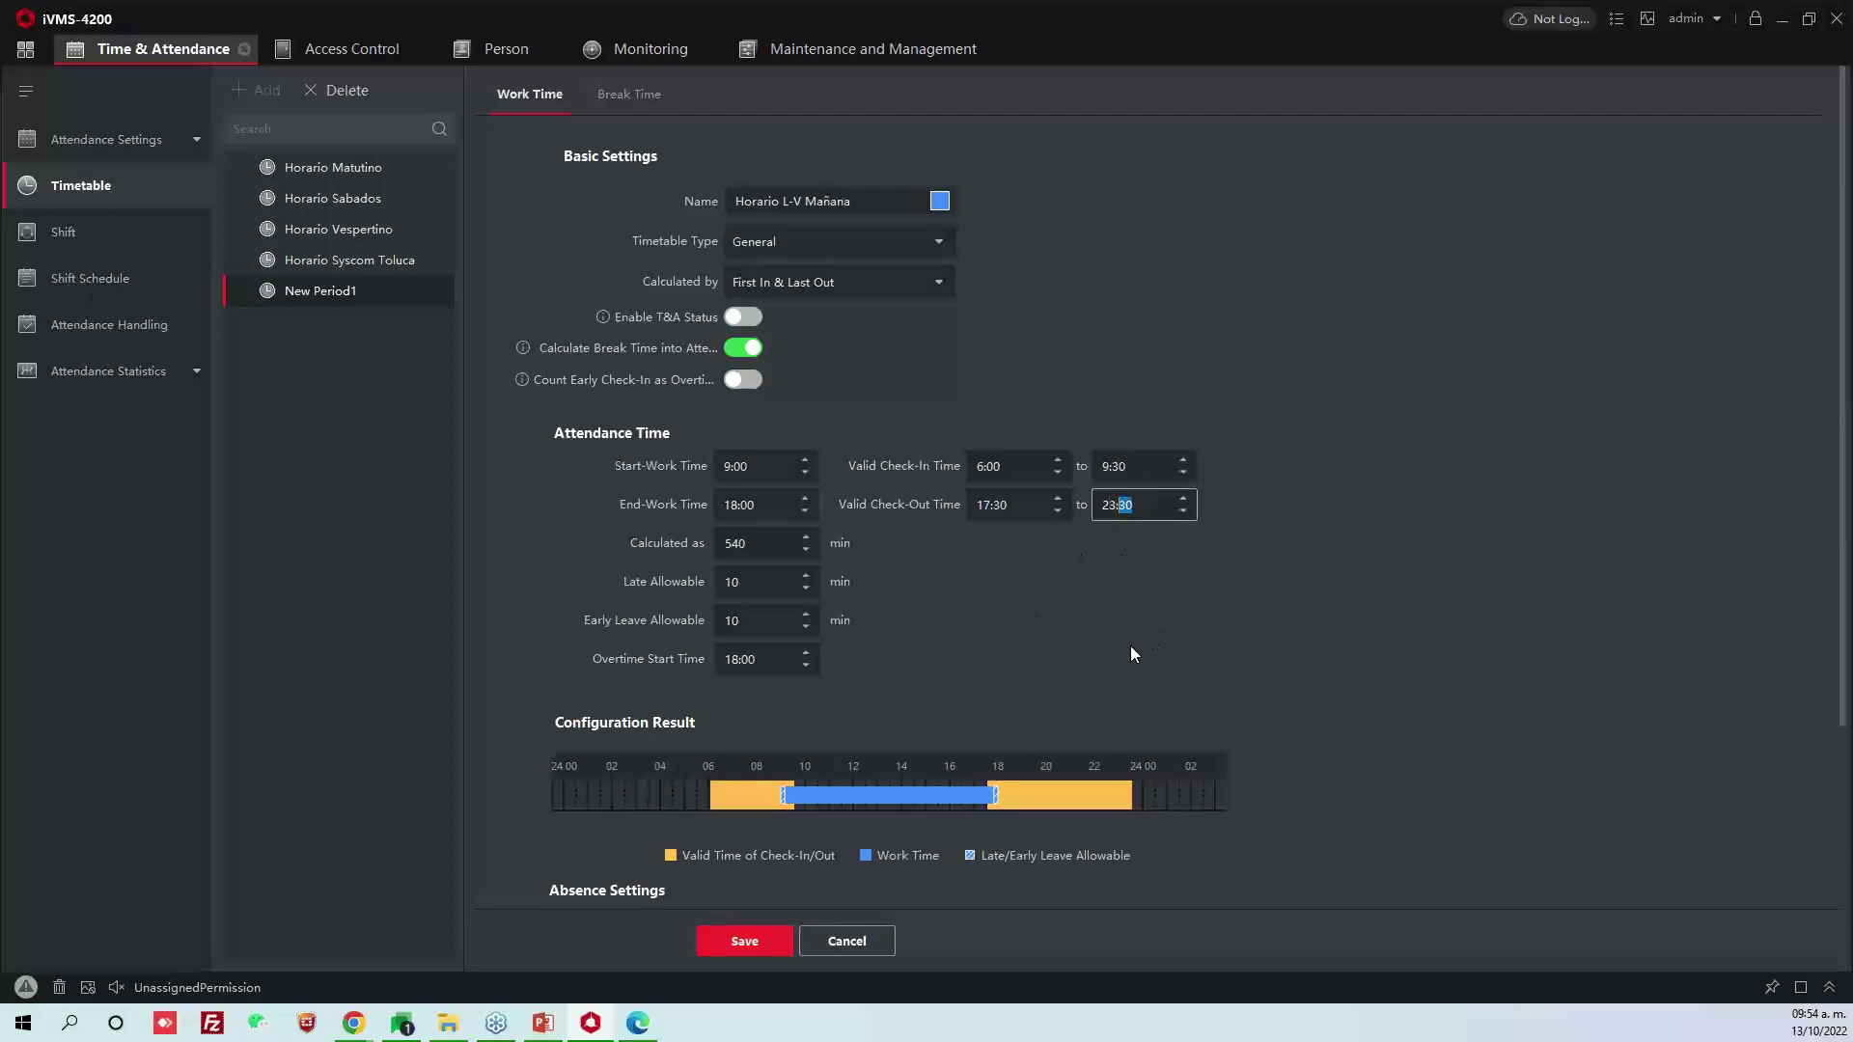
{"action": "left_click", "coordinate": [1207, 639]}
Review the late and early-leave allowances and save the Horario L-V Mañana timetable
{"action": "double_click", "coordinate": [761, 583]}
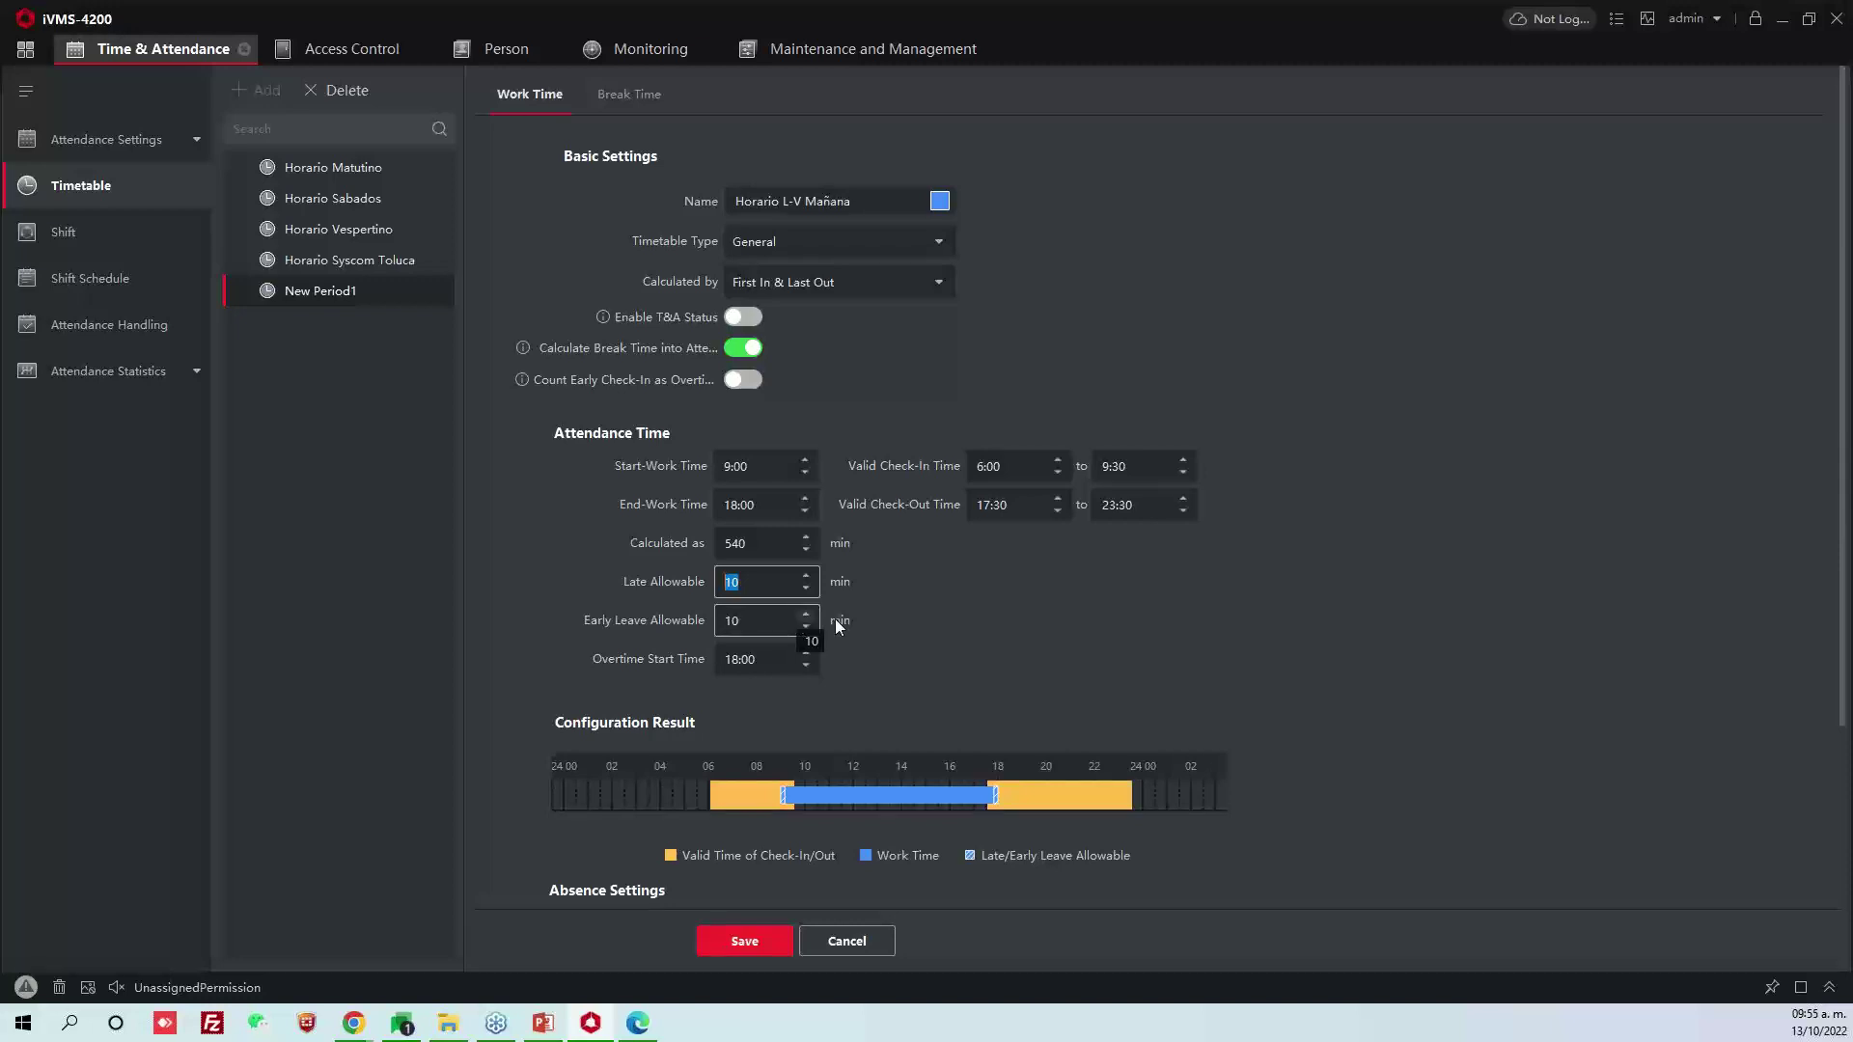
{"action": "left_click", "coordinate": [772, 621]}
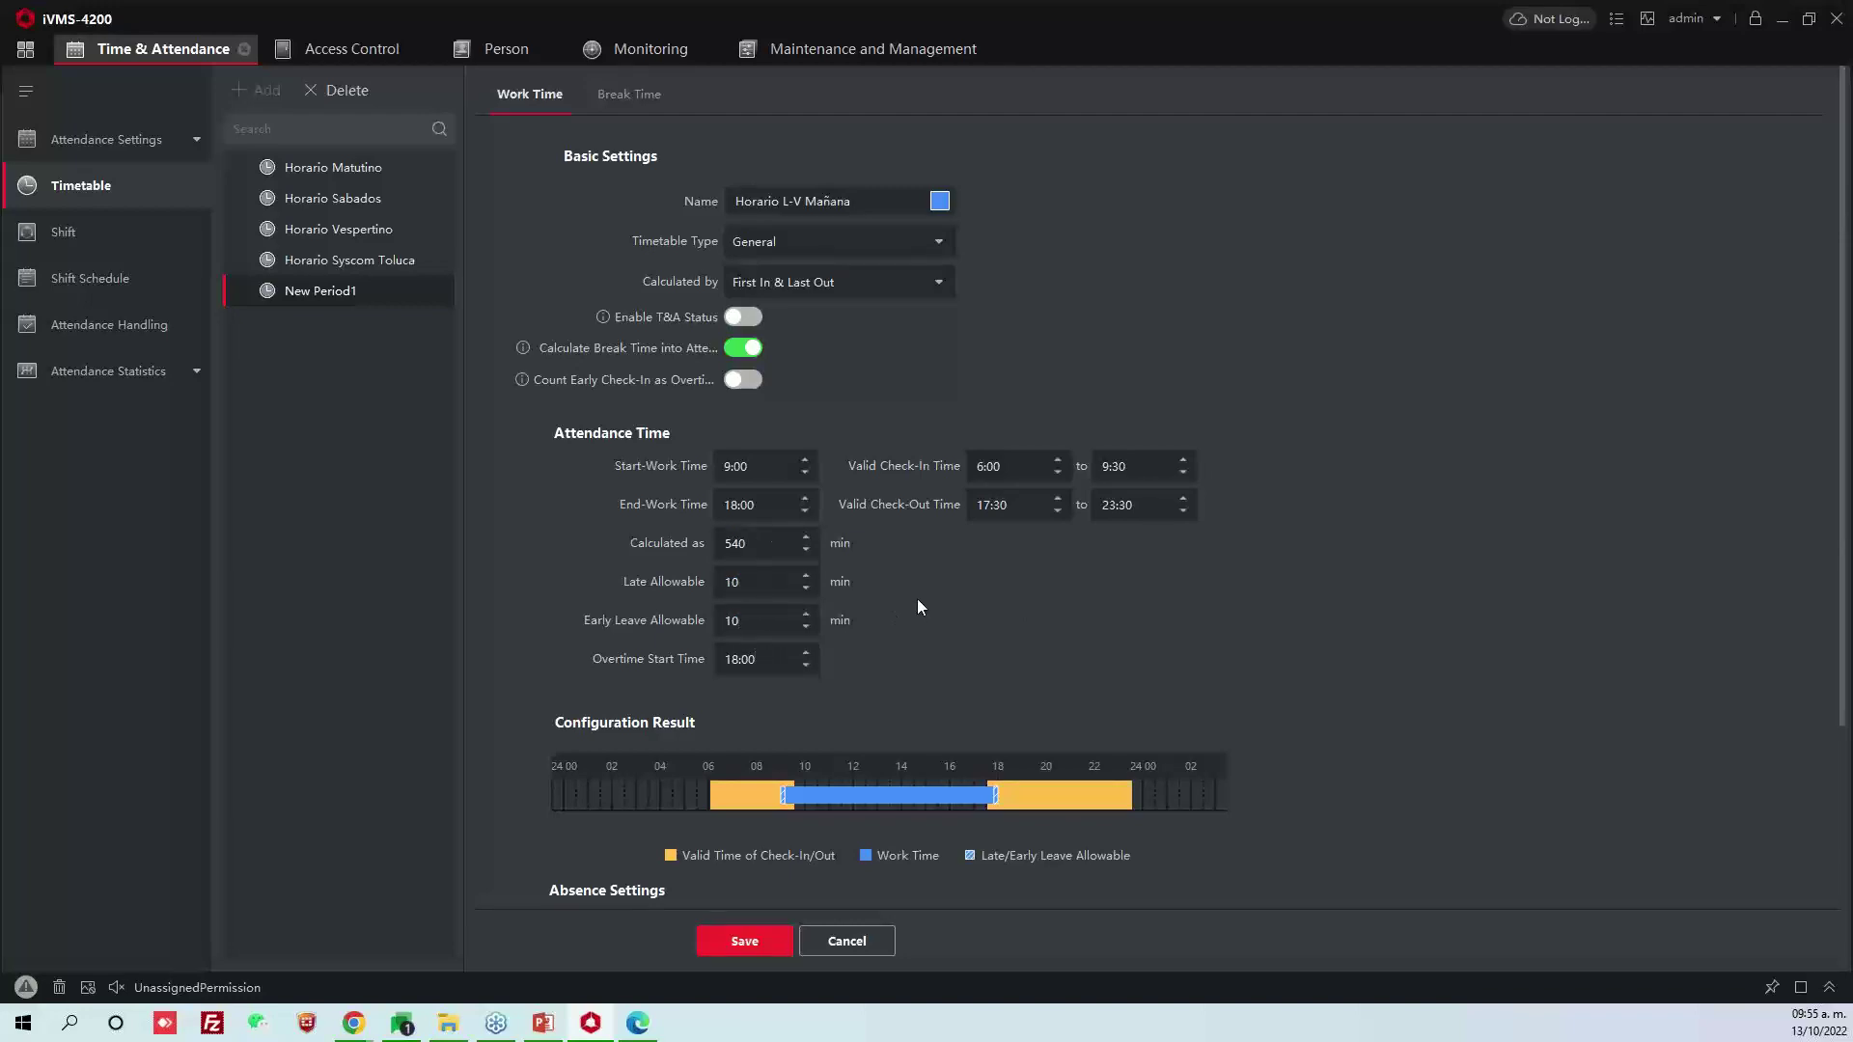
{"action": "scroll", "coordinate": [922, 606], "scroll_direction": "down", "scroll_amount": 3}
{"action": "scroll", "coordinate": [869, 637], "scroll_direction": "up", "scroll_amount": 1}
{"action": "scroll", "coordinate": [831, 668], "scroll_direction": "down", "scroll_amount": 2}
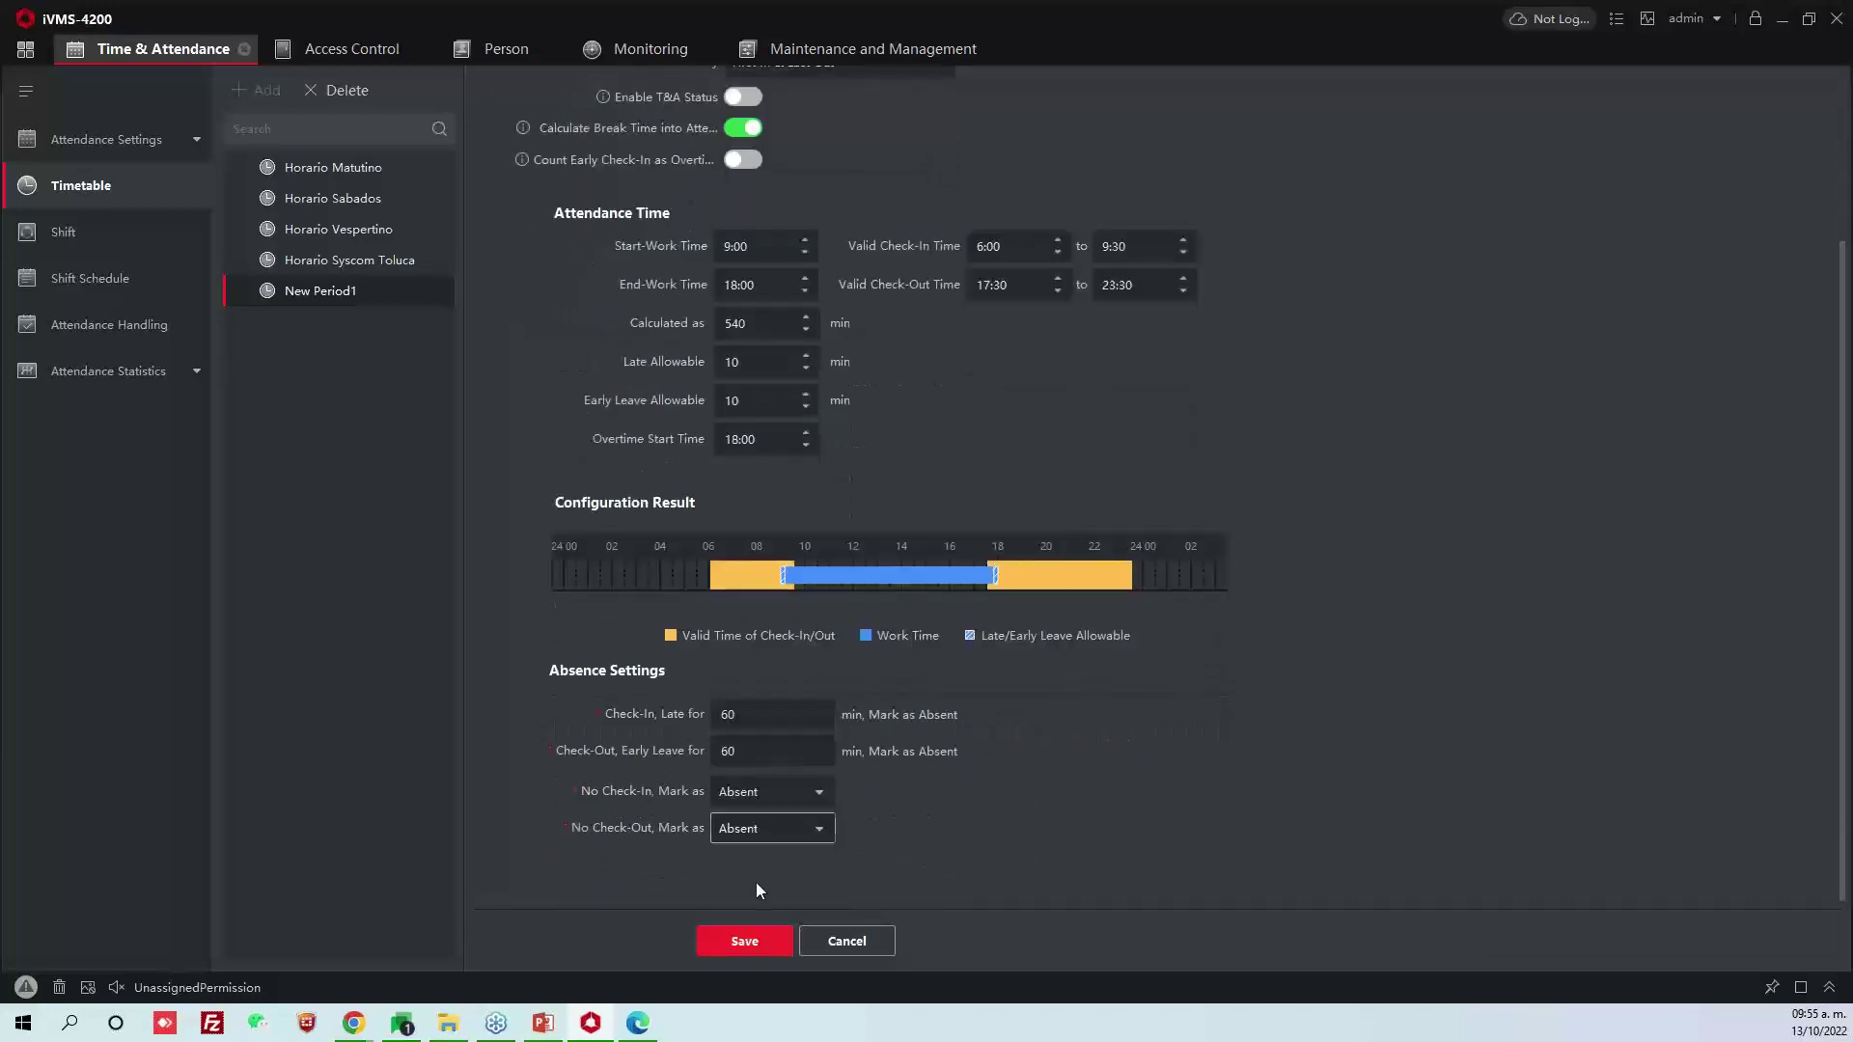
{"action": "left_click", "coordinate": [755, 932]}
Review the Matutino, Vespertino, Syscom Toluca and new L-V Mañana timetables
{"action": "scroll", "coordinate": [512, 337], "scroll_direction": "up", "scroll_amount": 3}
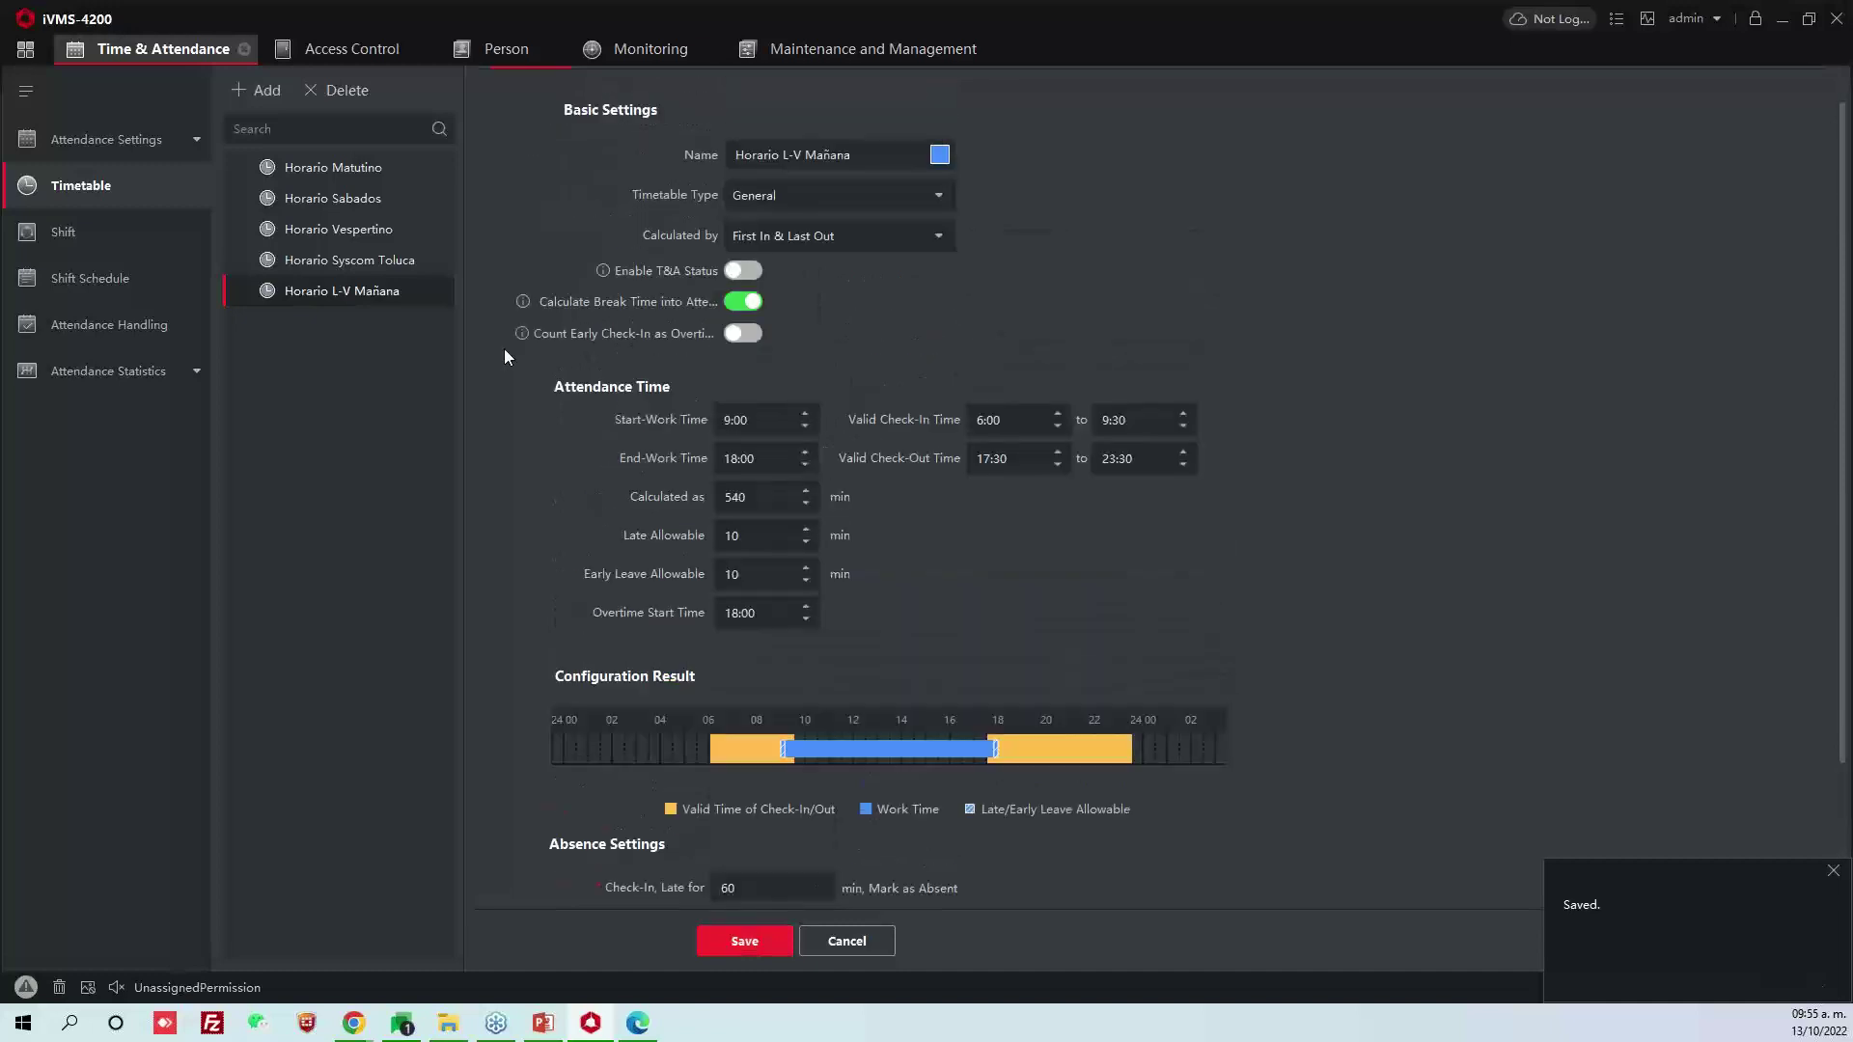
{"action": "left_click", "coordinate": [365, 232]}
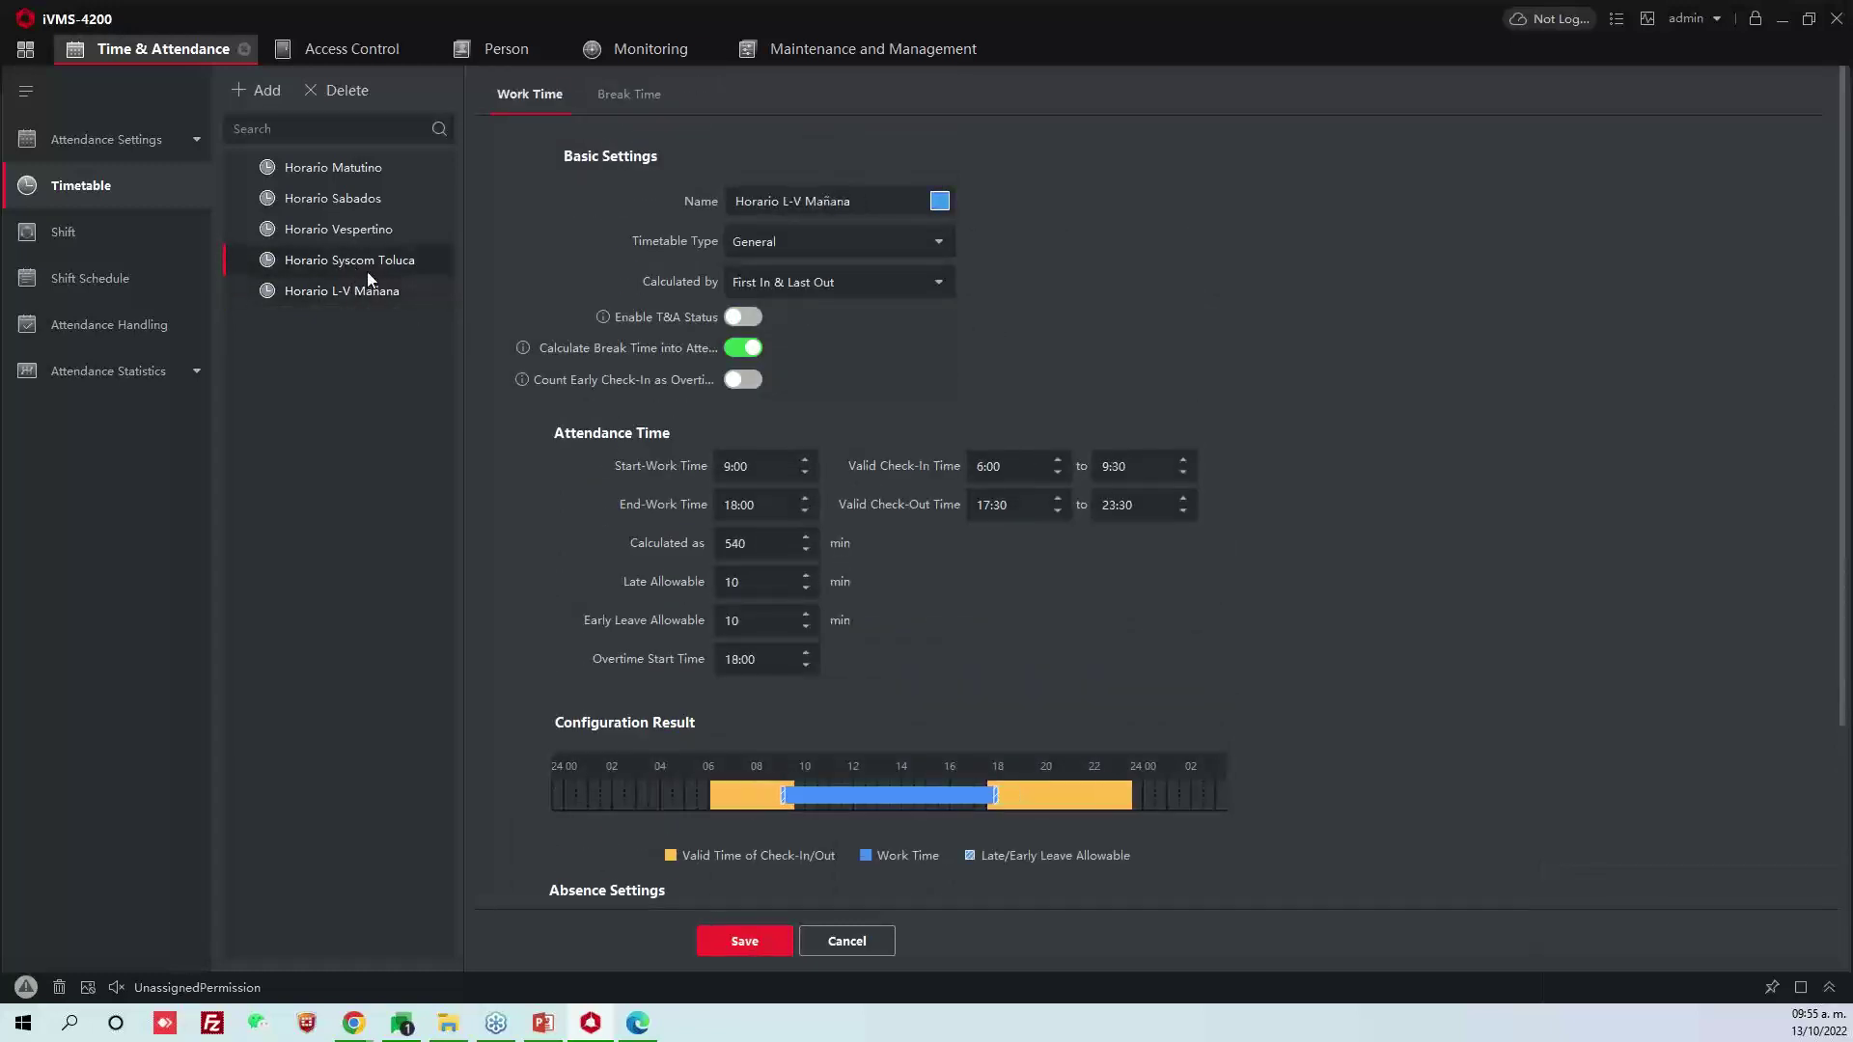
{"action": "left_click", "coordinate": [364, 167]}
{"action": "left_click", "coordinate": [379, 222]}
{"action": "left_click", "coordinate": [388, 264]}
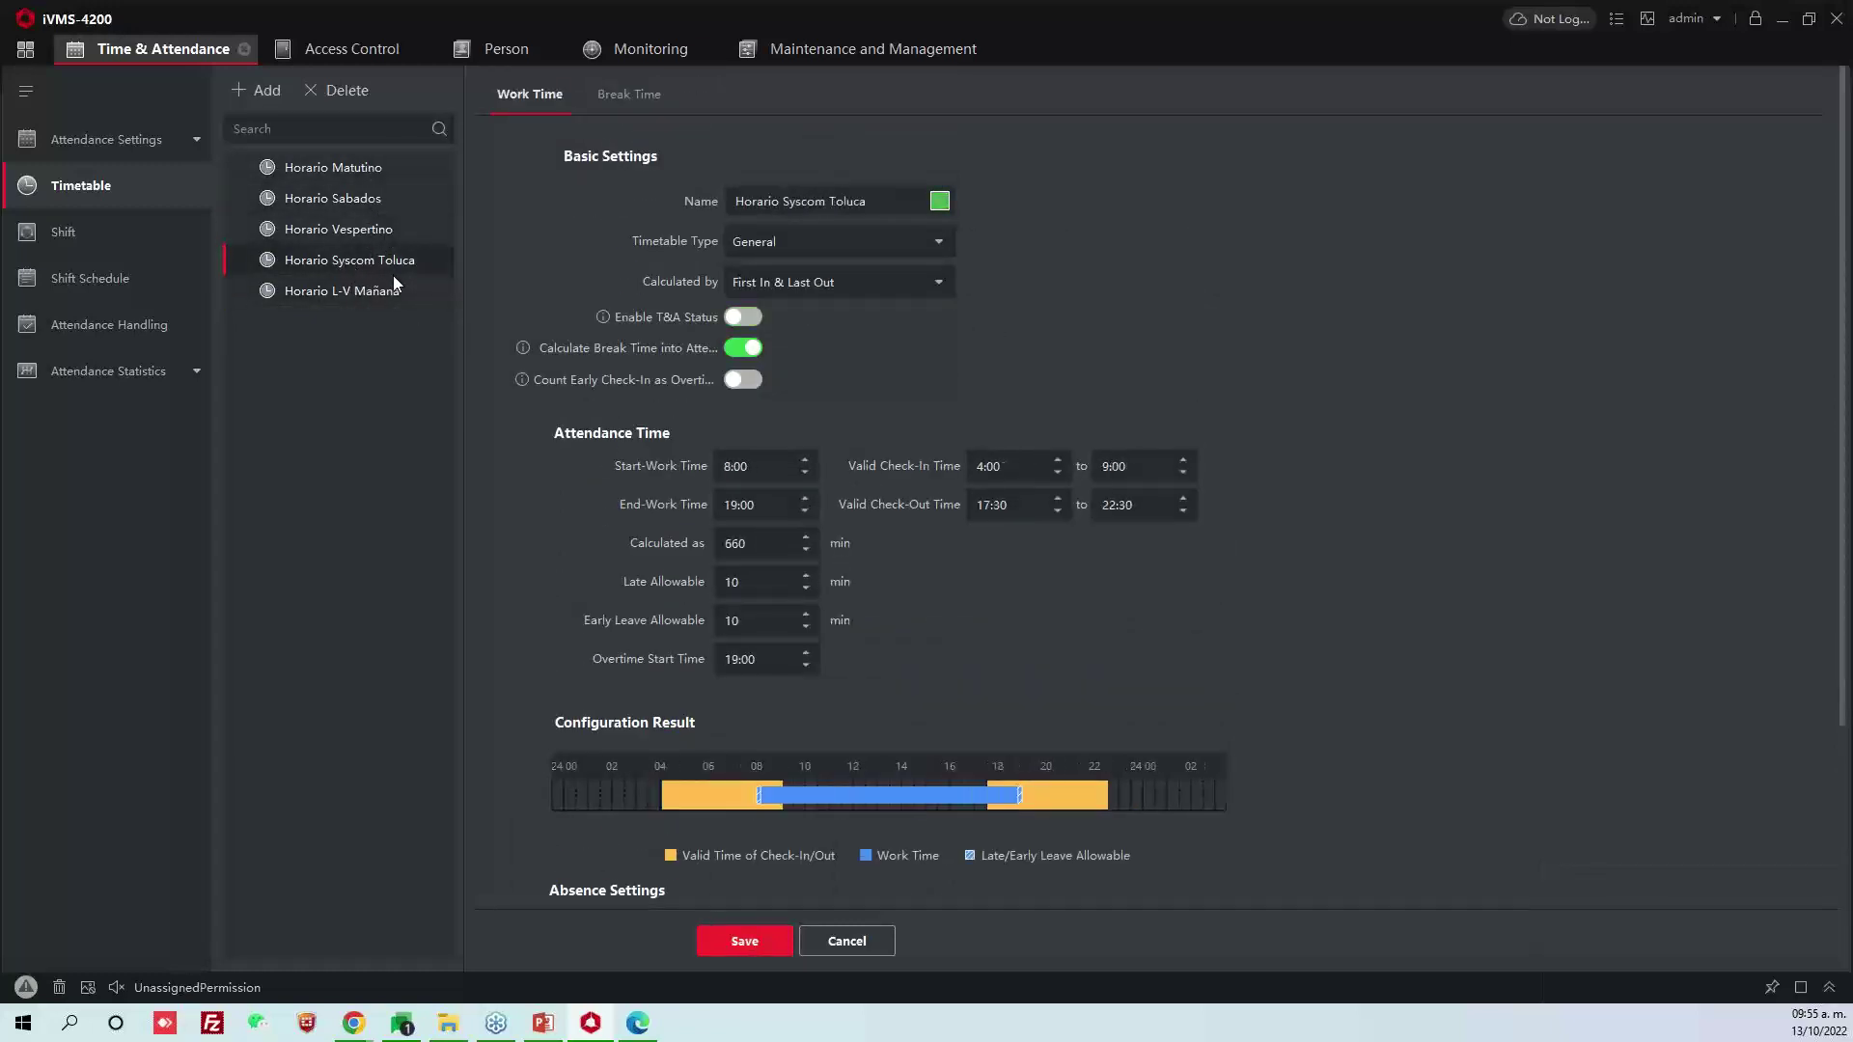
{"action": "left_click", "coordinate": [368, 295]}
{"action": "left_click", "coordinate": [153, 234]}
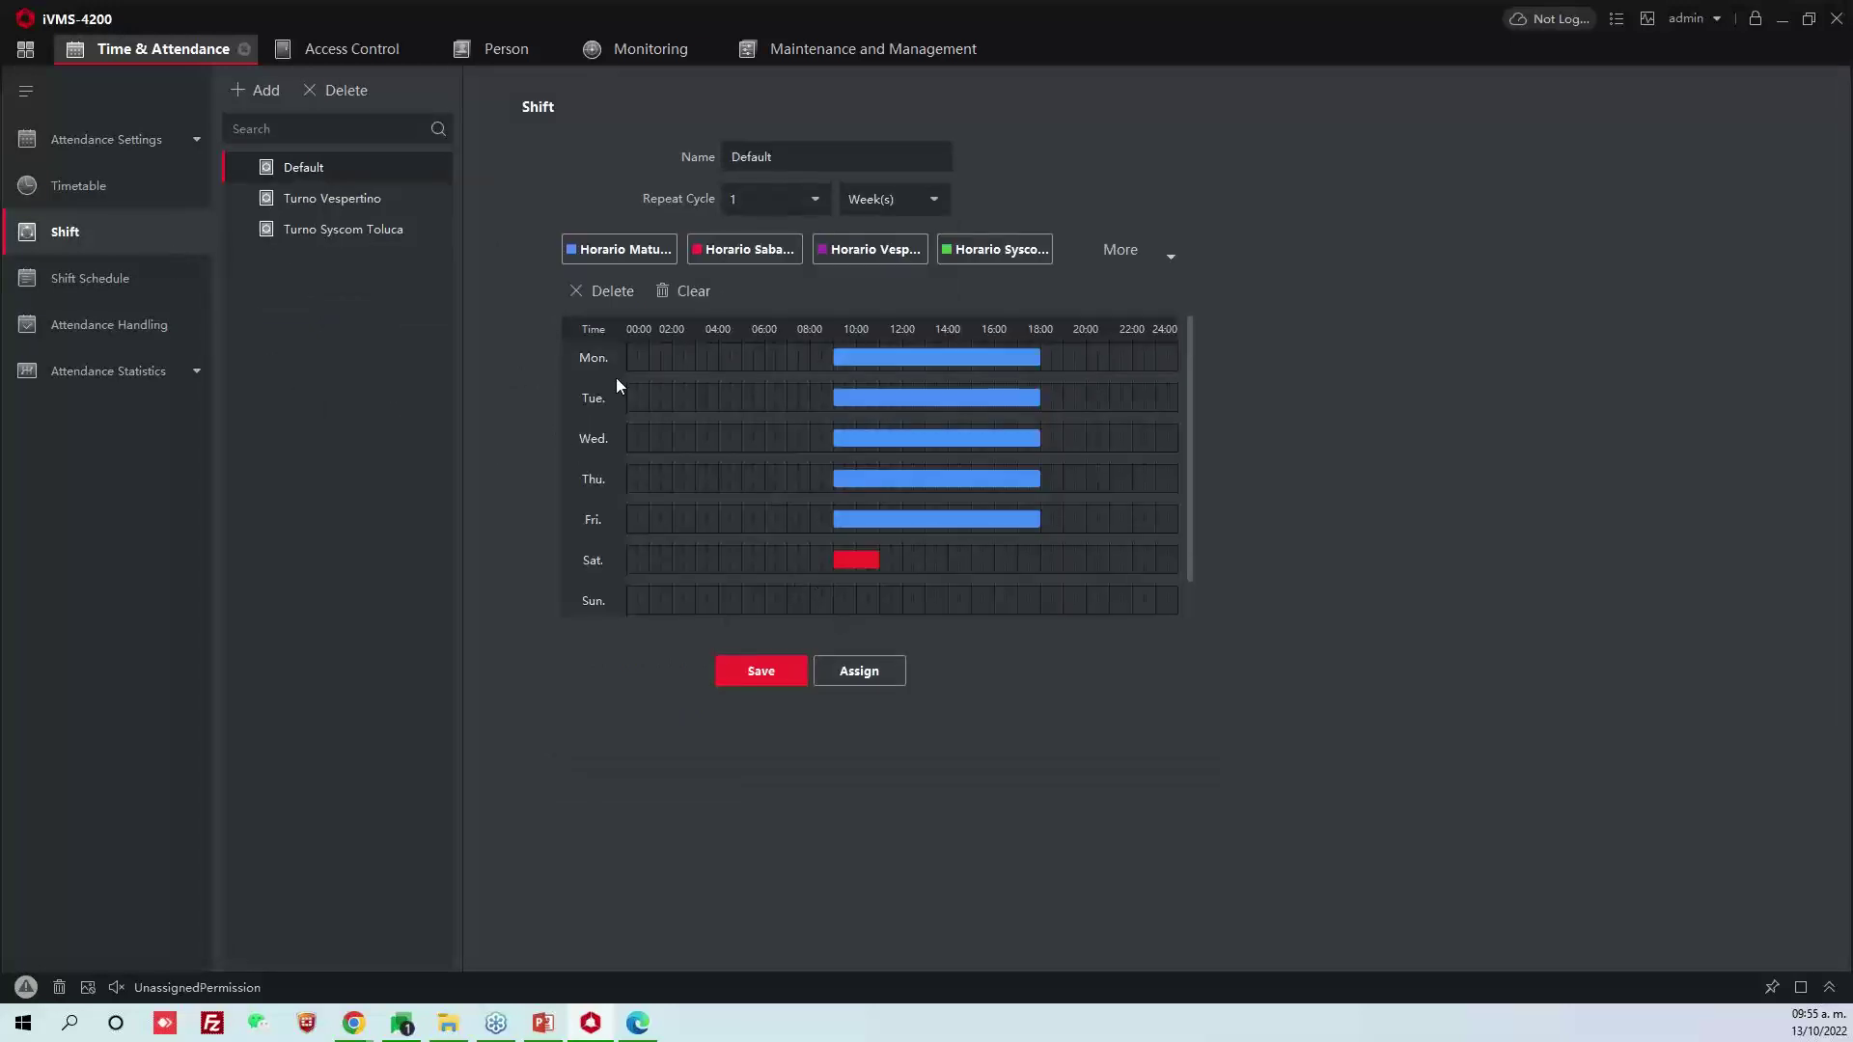
Create a new shift named Turno L-V
{"action": "left_click", "coordinate": [338, 224]}
{"action": "left_click", "coordinate": [336, 176]}
{"action": "left_click", "coordinate": [257, 90]}
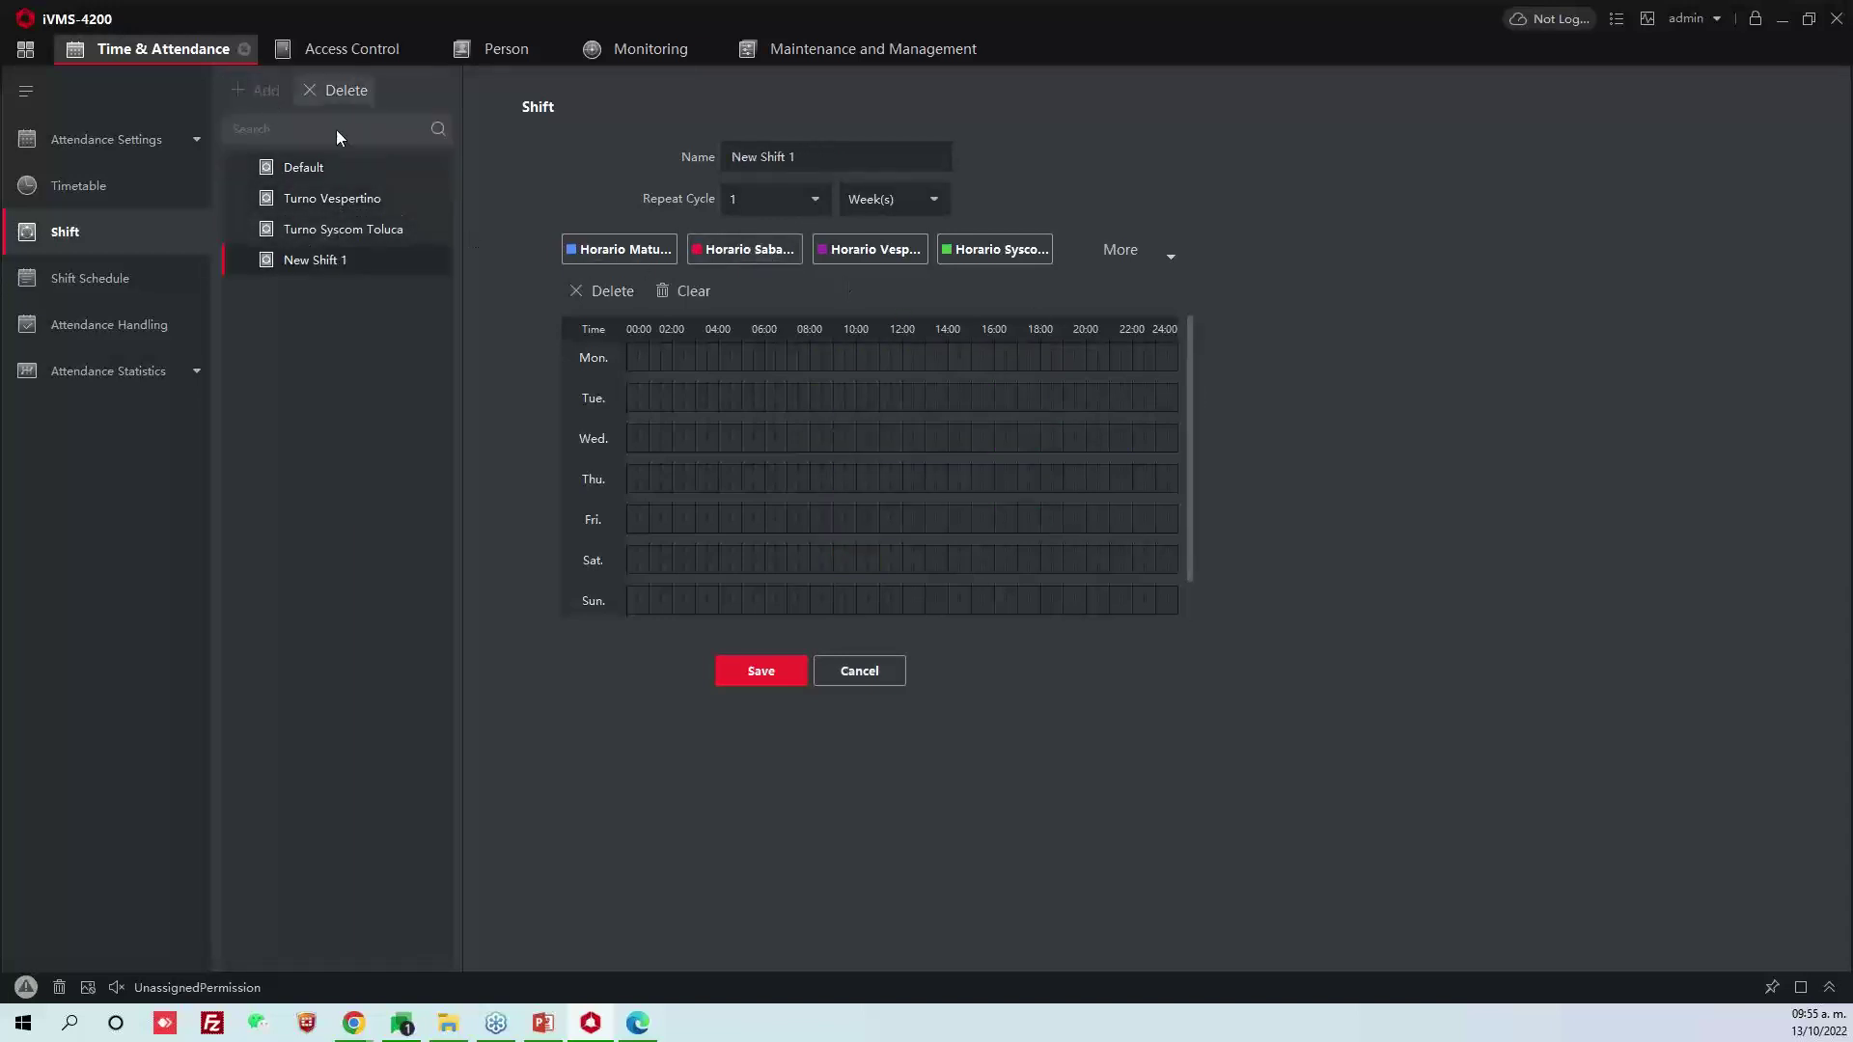
{"action": "left_click", "coordinate": [797, 153]}
{"action": "type", "text": "Turno"}
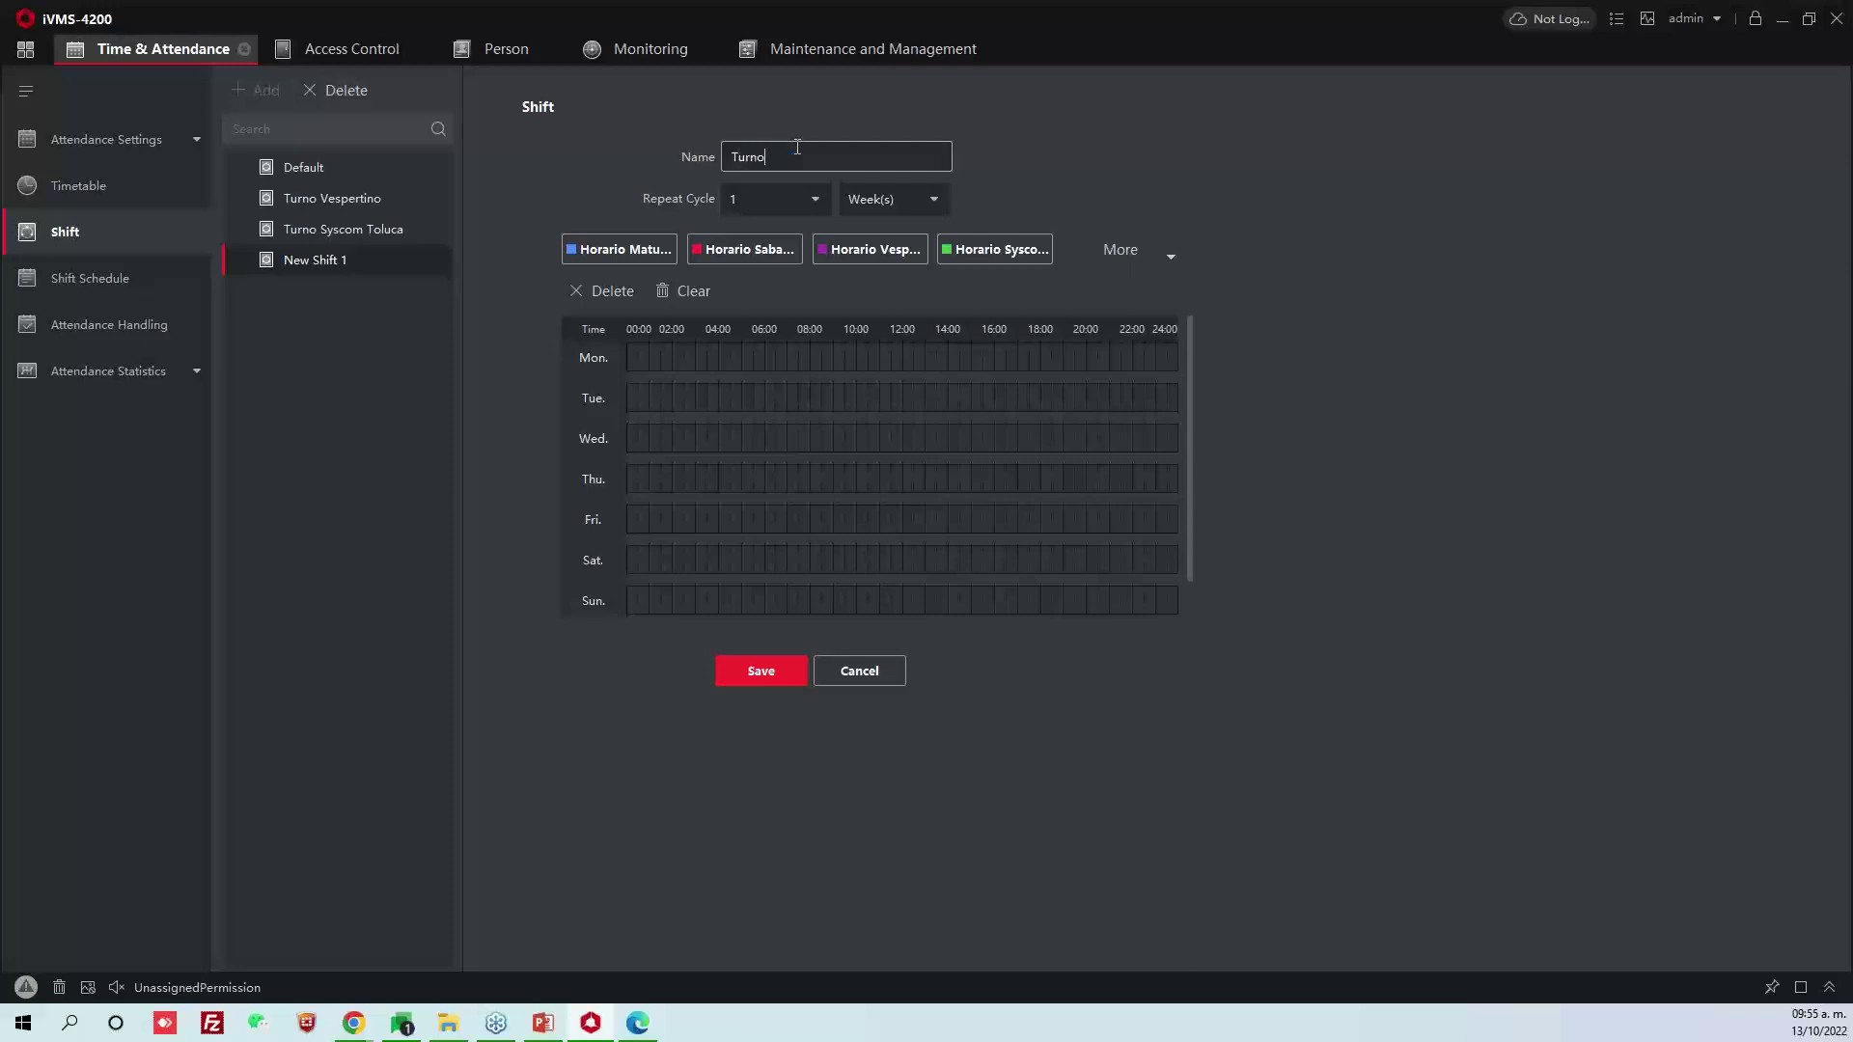
{"action": "type", "text": " L-V"}
Assign Horario Matutino to Monday, Tuesday and Wednesday
{"action": "left_click", "coordinate": [633, 253]}
{"action": "left_click", "coordinate": [675, 357]}
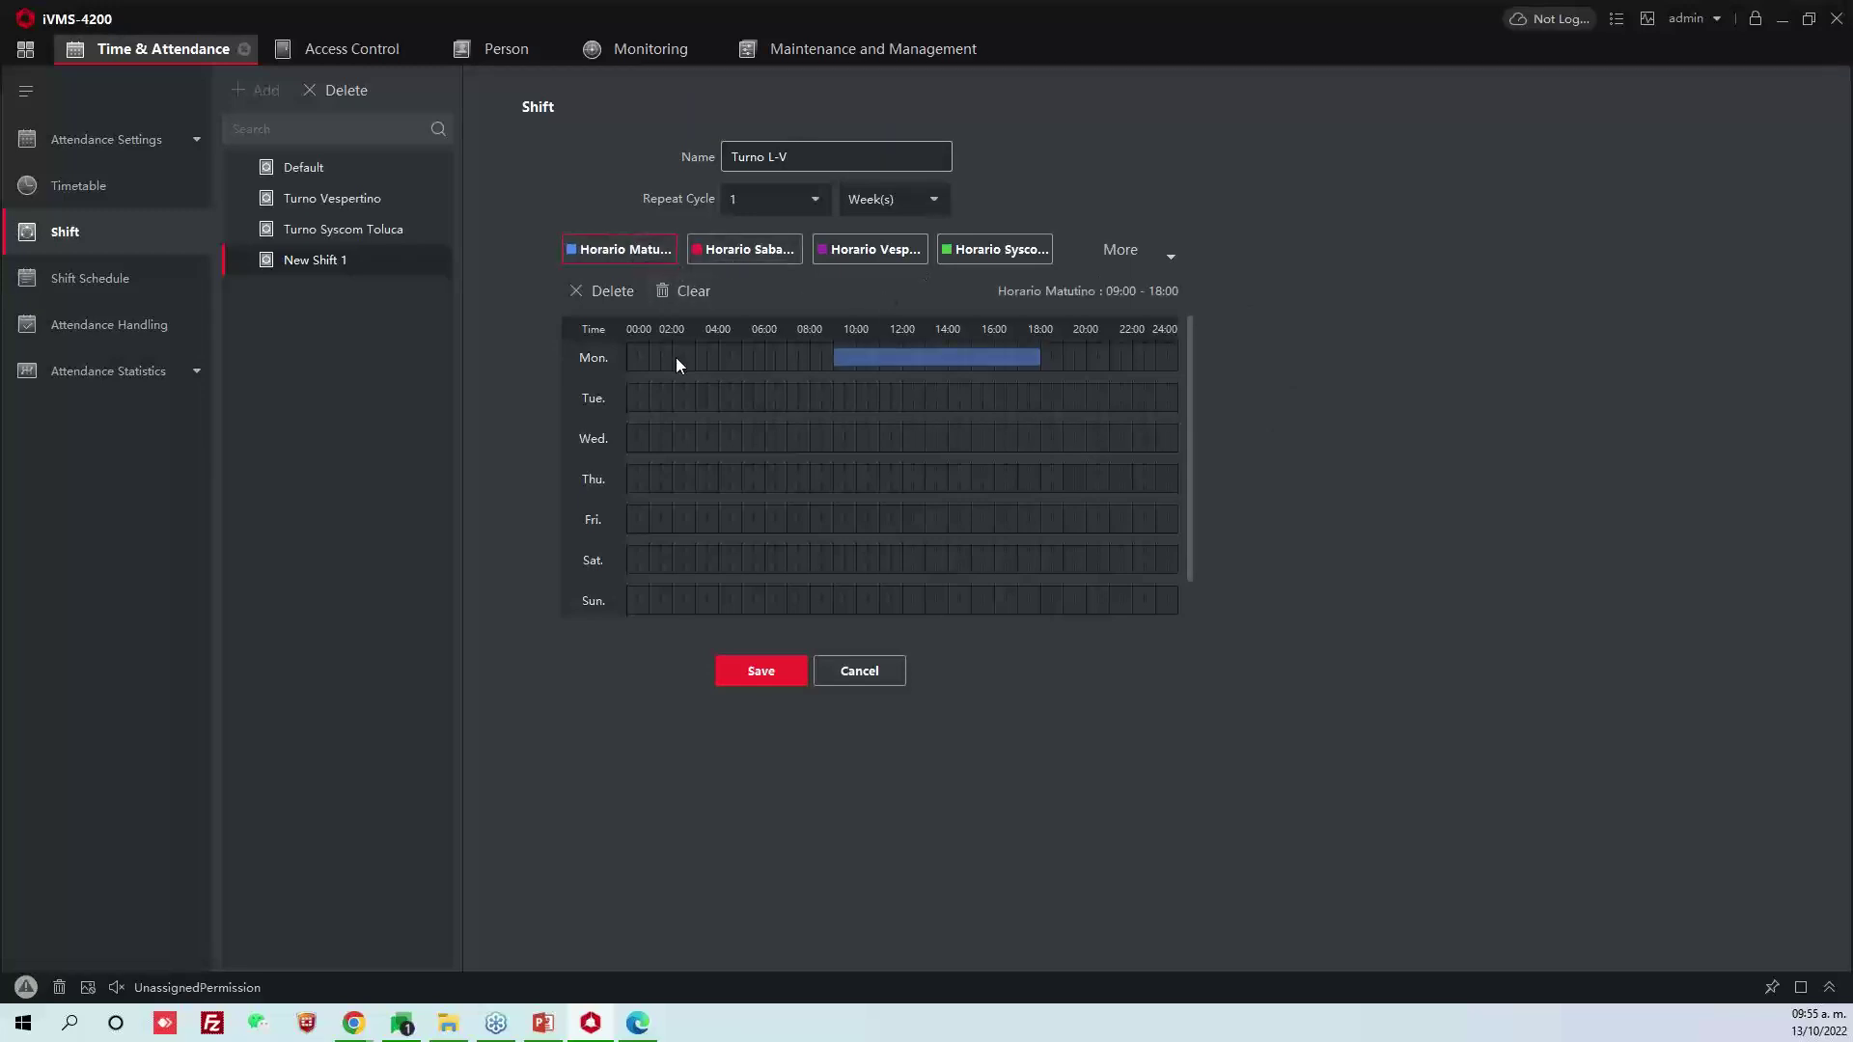
{"action": "left_click", "coordinate": [693, 290]}
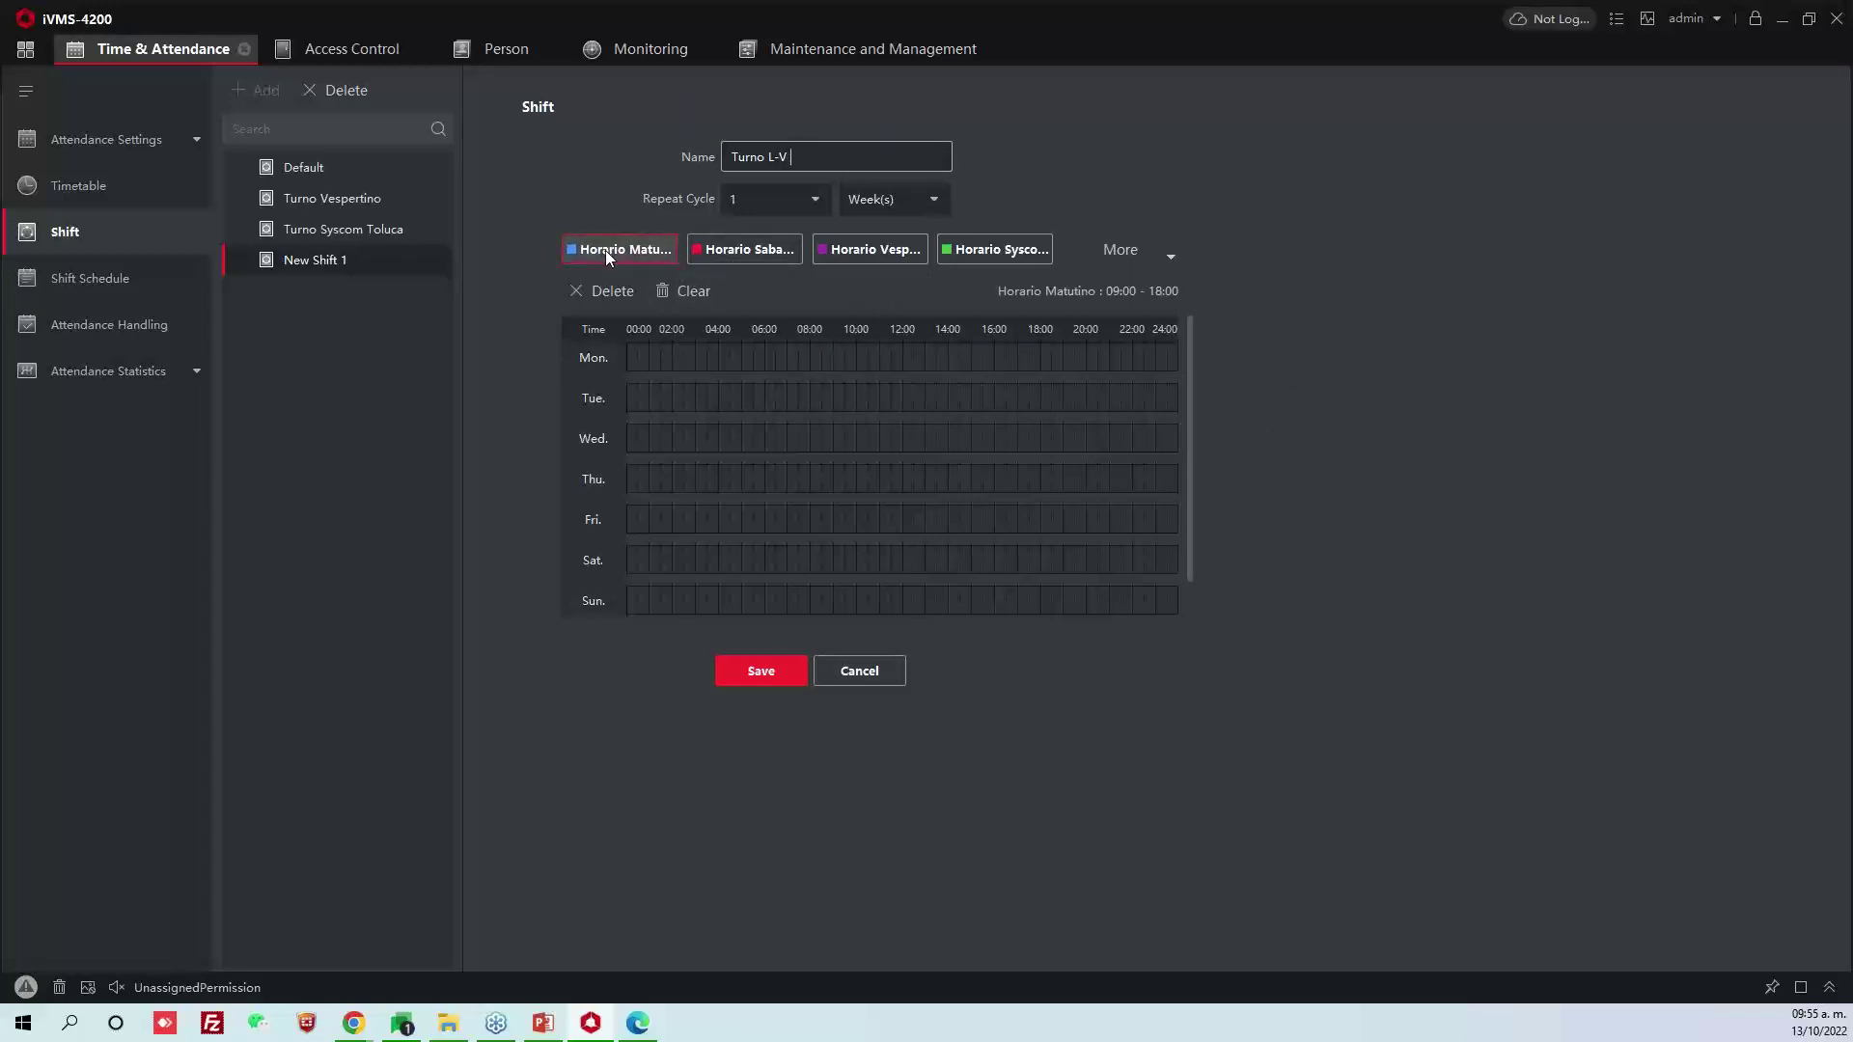
{"action": "left_click", "coordinate": [680, 362]}
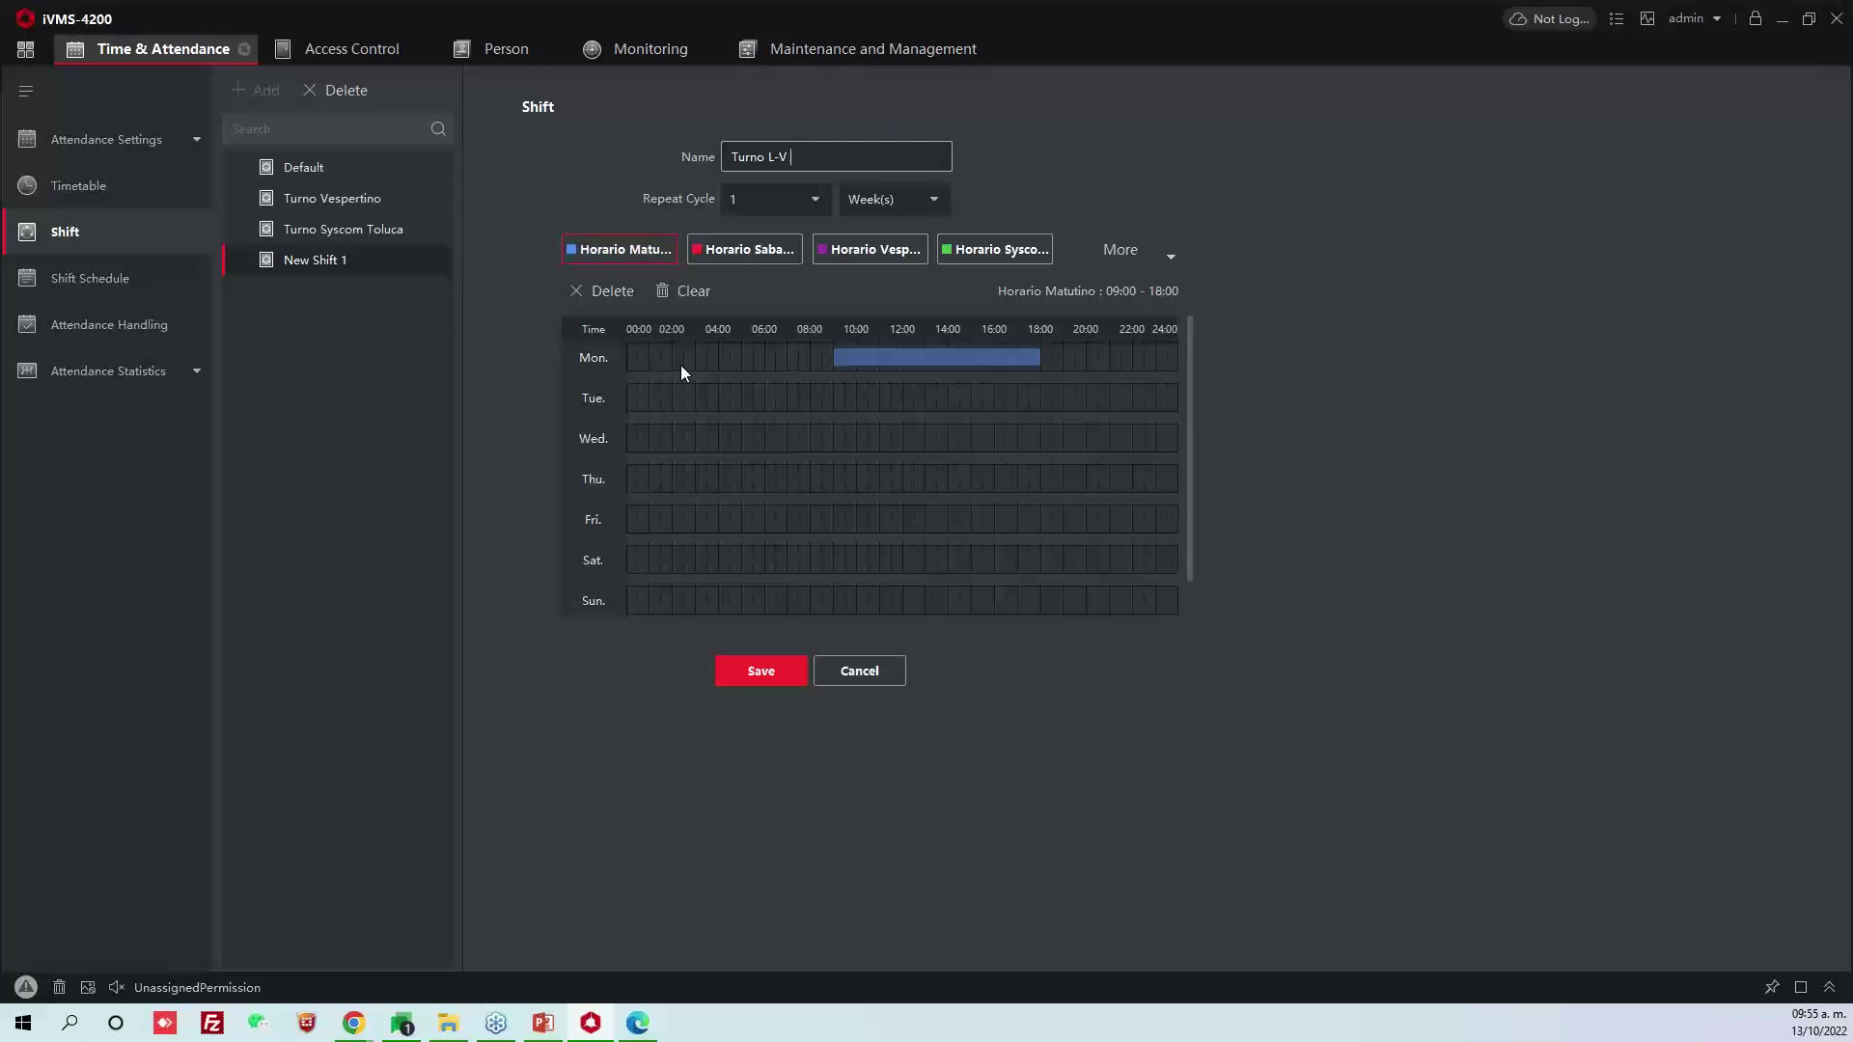
{"action": "left_click", "coordinate": [680, 398]}
{"action": "left_click", "coordinate": [685, 440]}
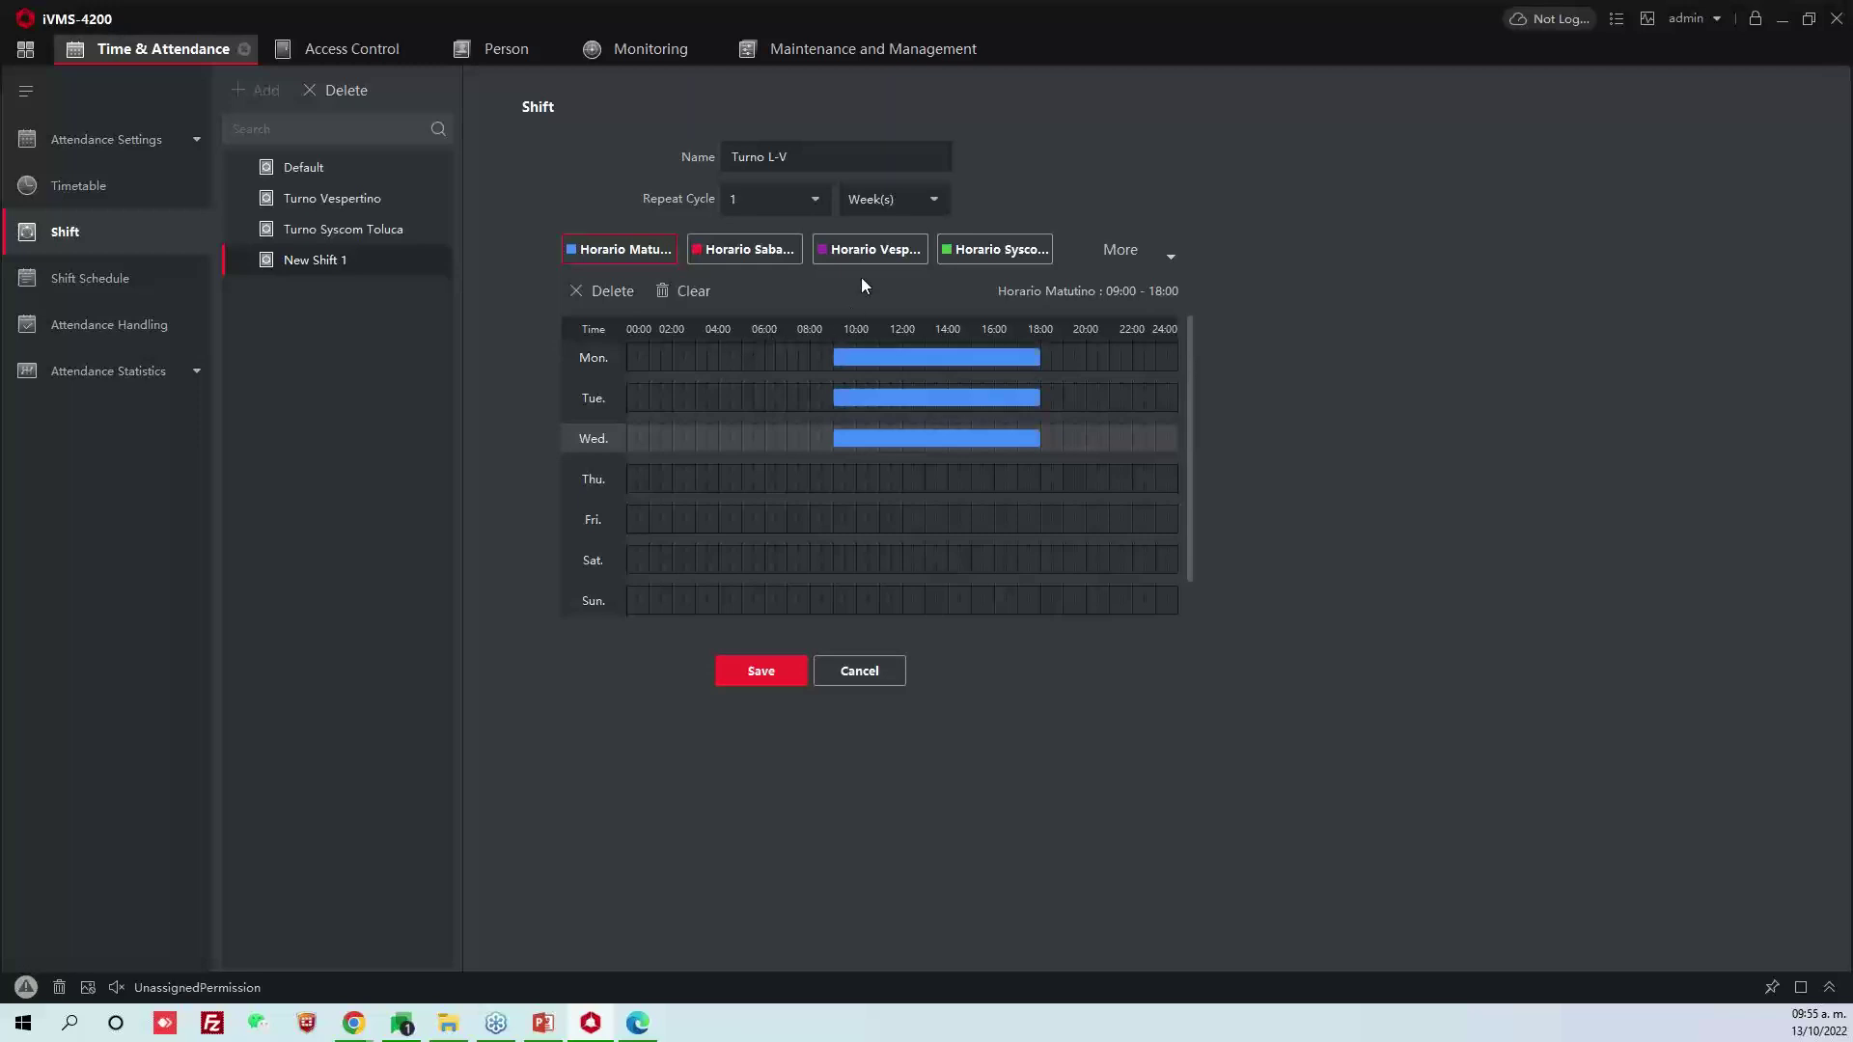
Put Horario Vespertino on Thursday, pick Horario Sabados, and save the Turno L-V shift
{"action": "left_click", "coordinate": [882, 253]}
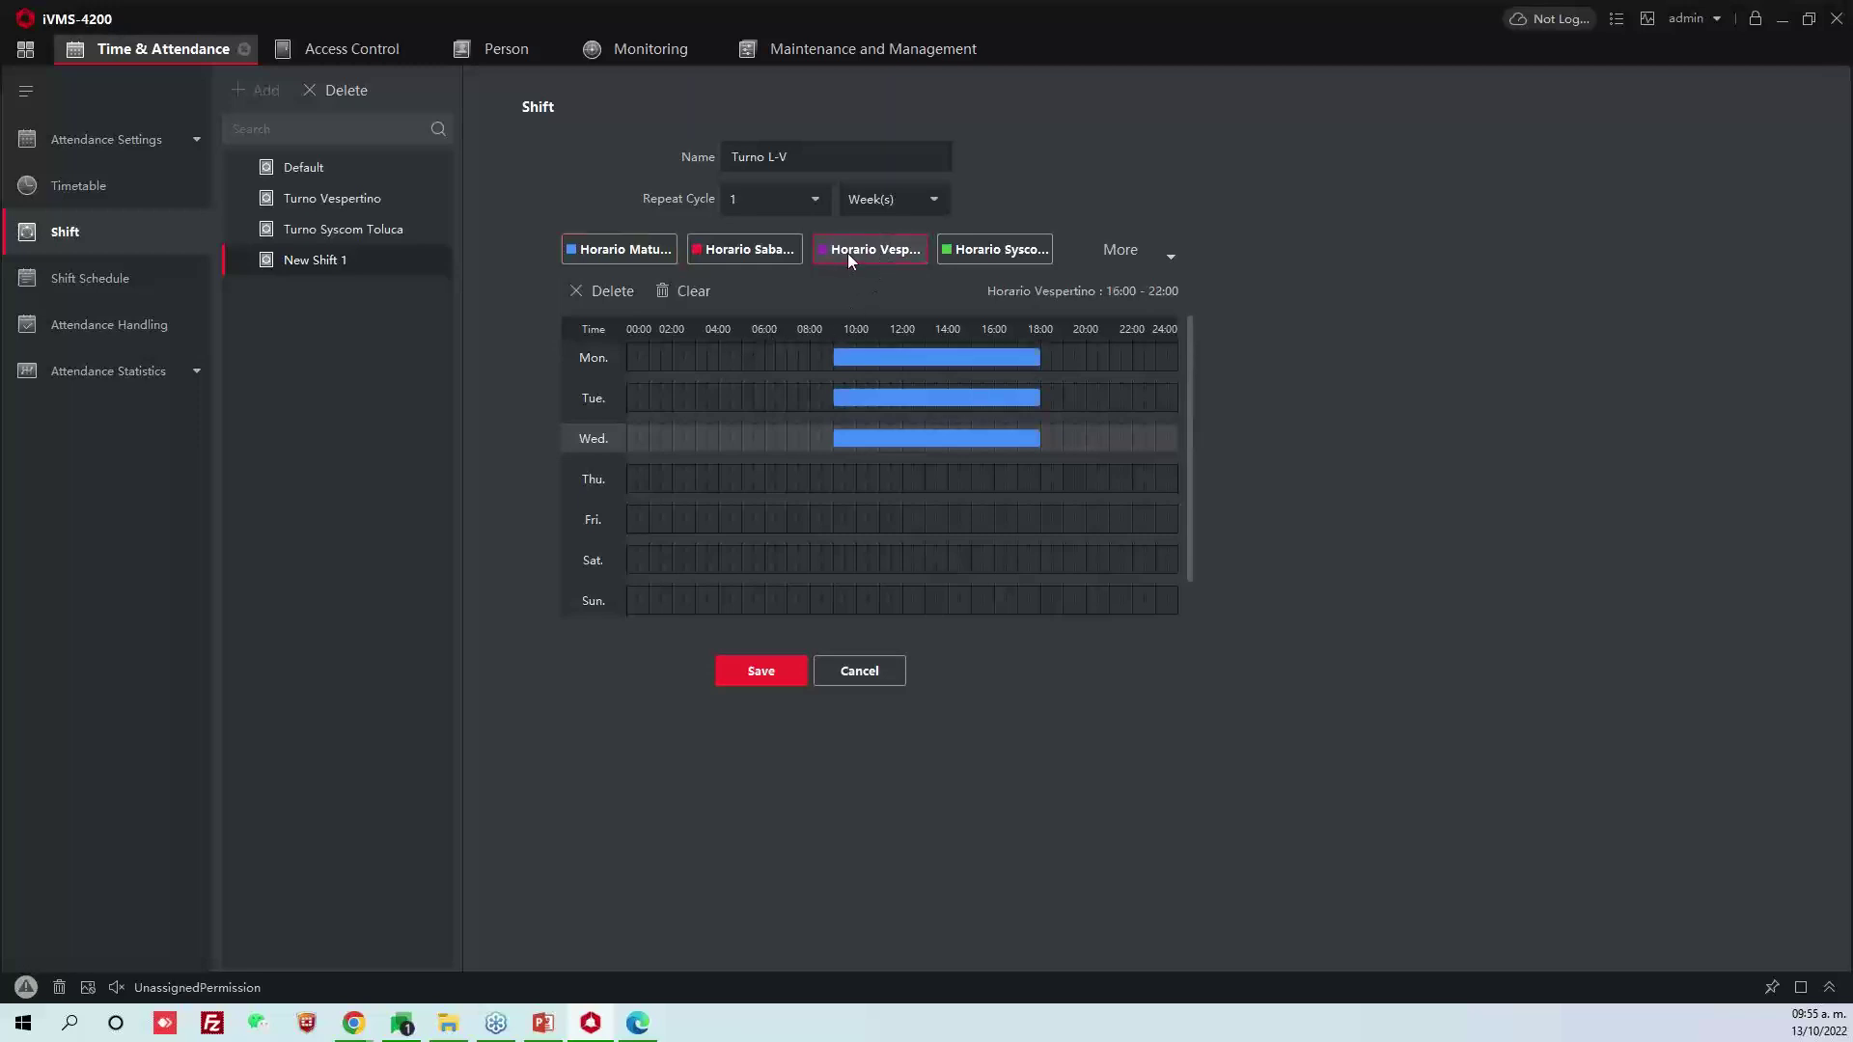
{"action": "left_click", "coordinate": [811, 480]}
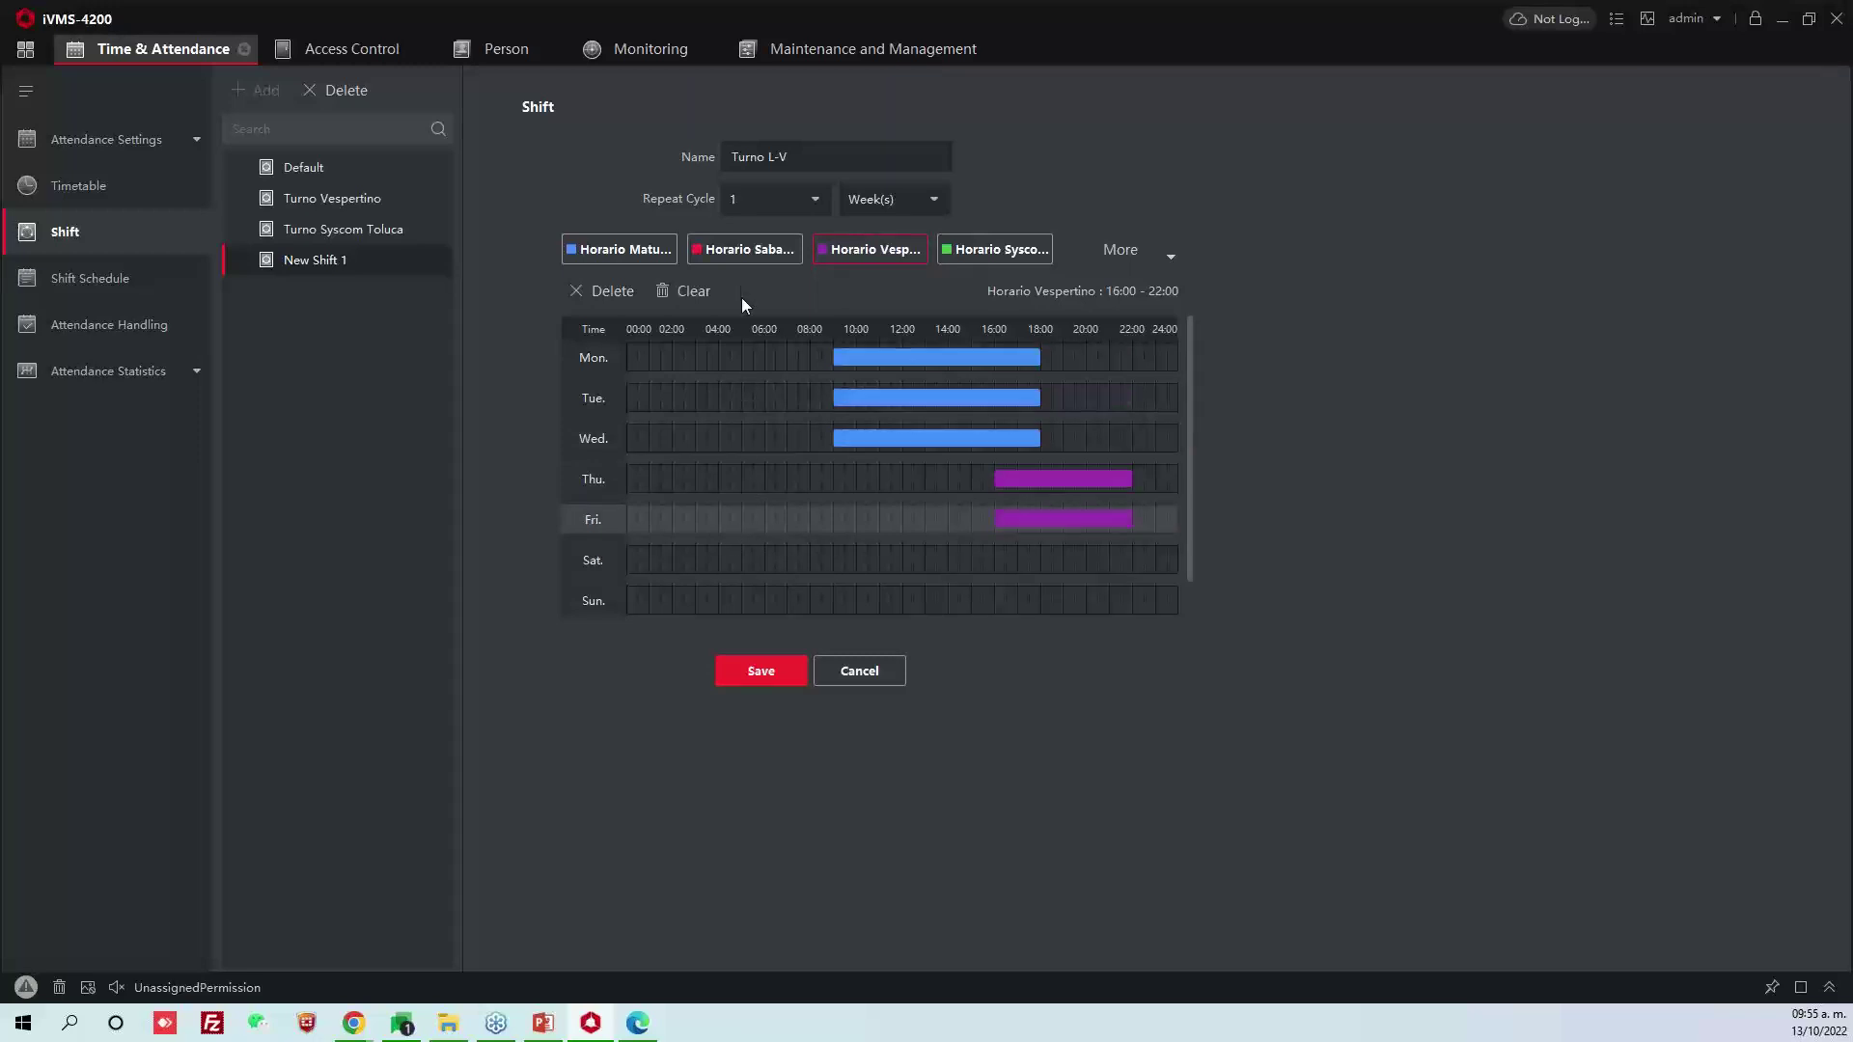
{"action": "left_click", "coordinate": [740, 255]}
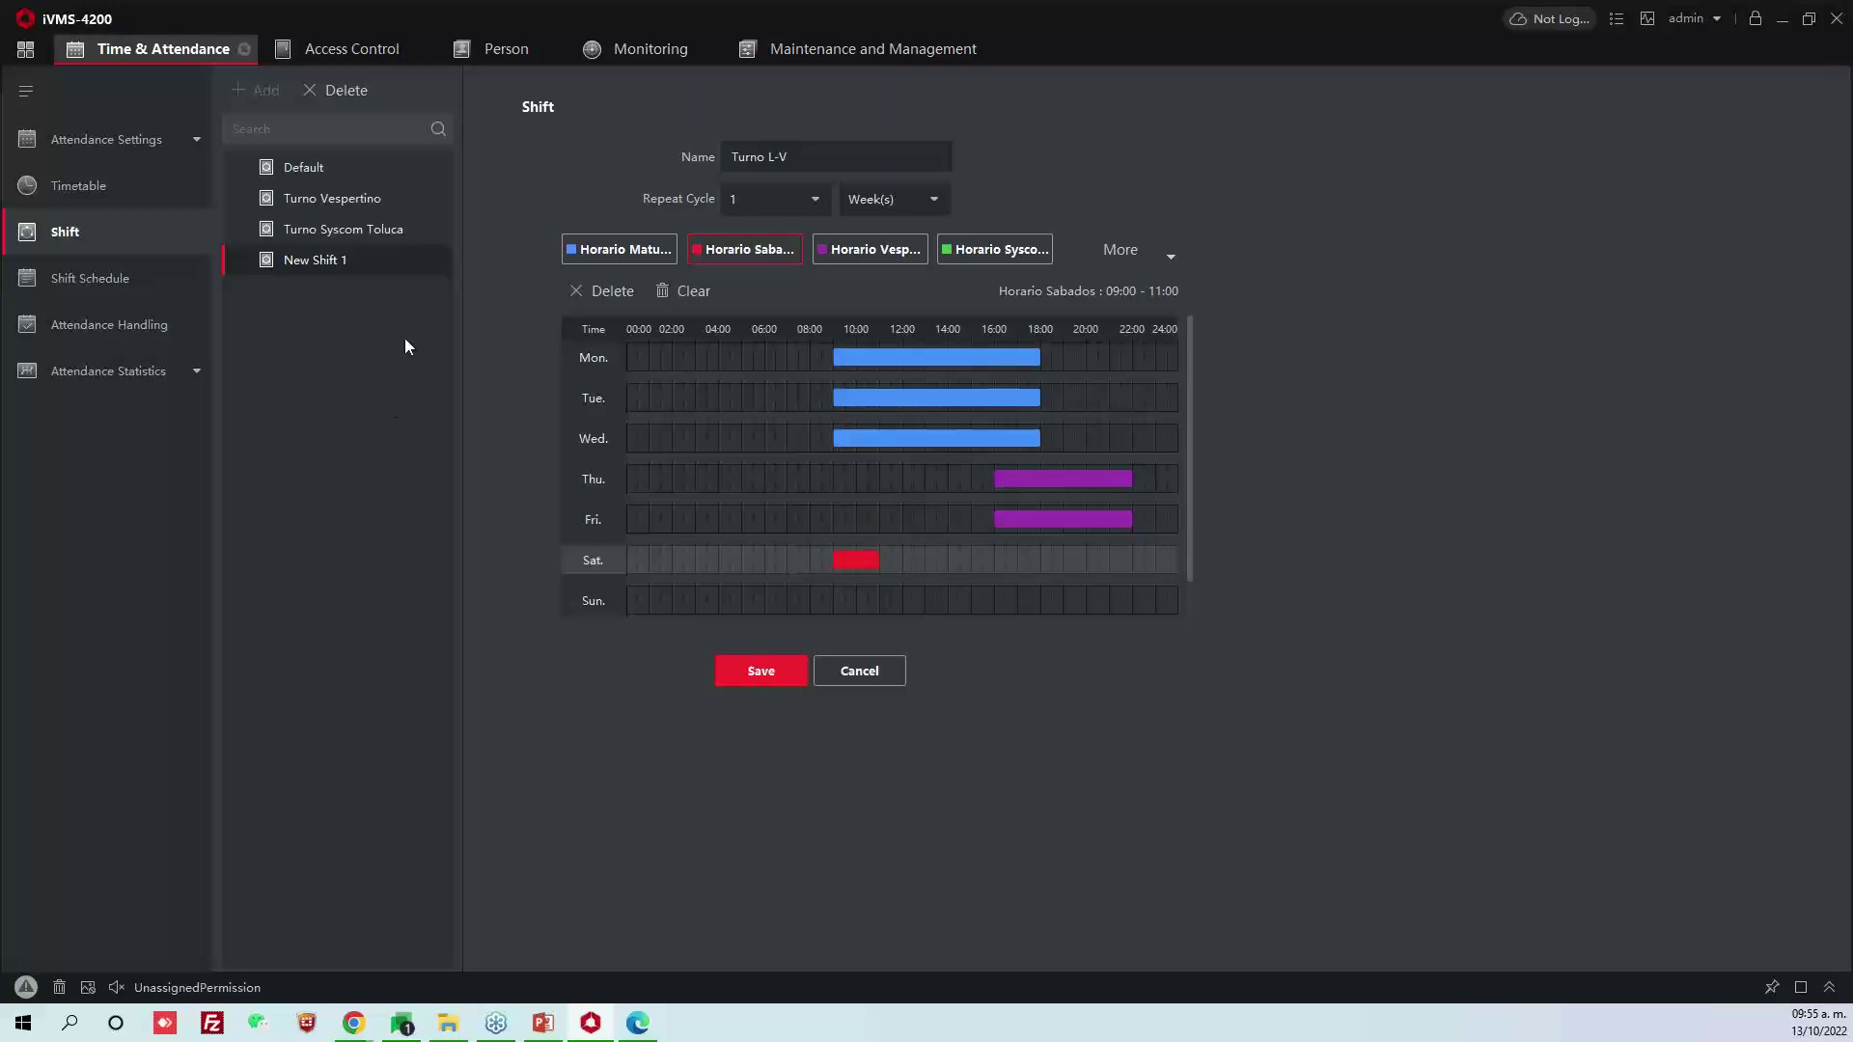
{"action": "left_click", "coordinate": [778, 678]}
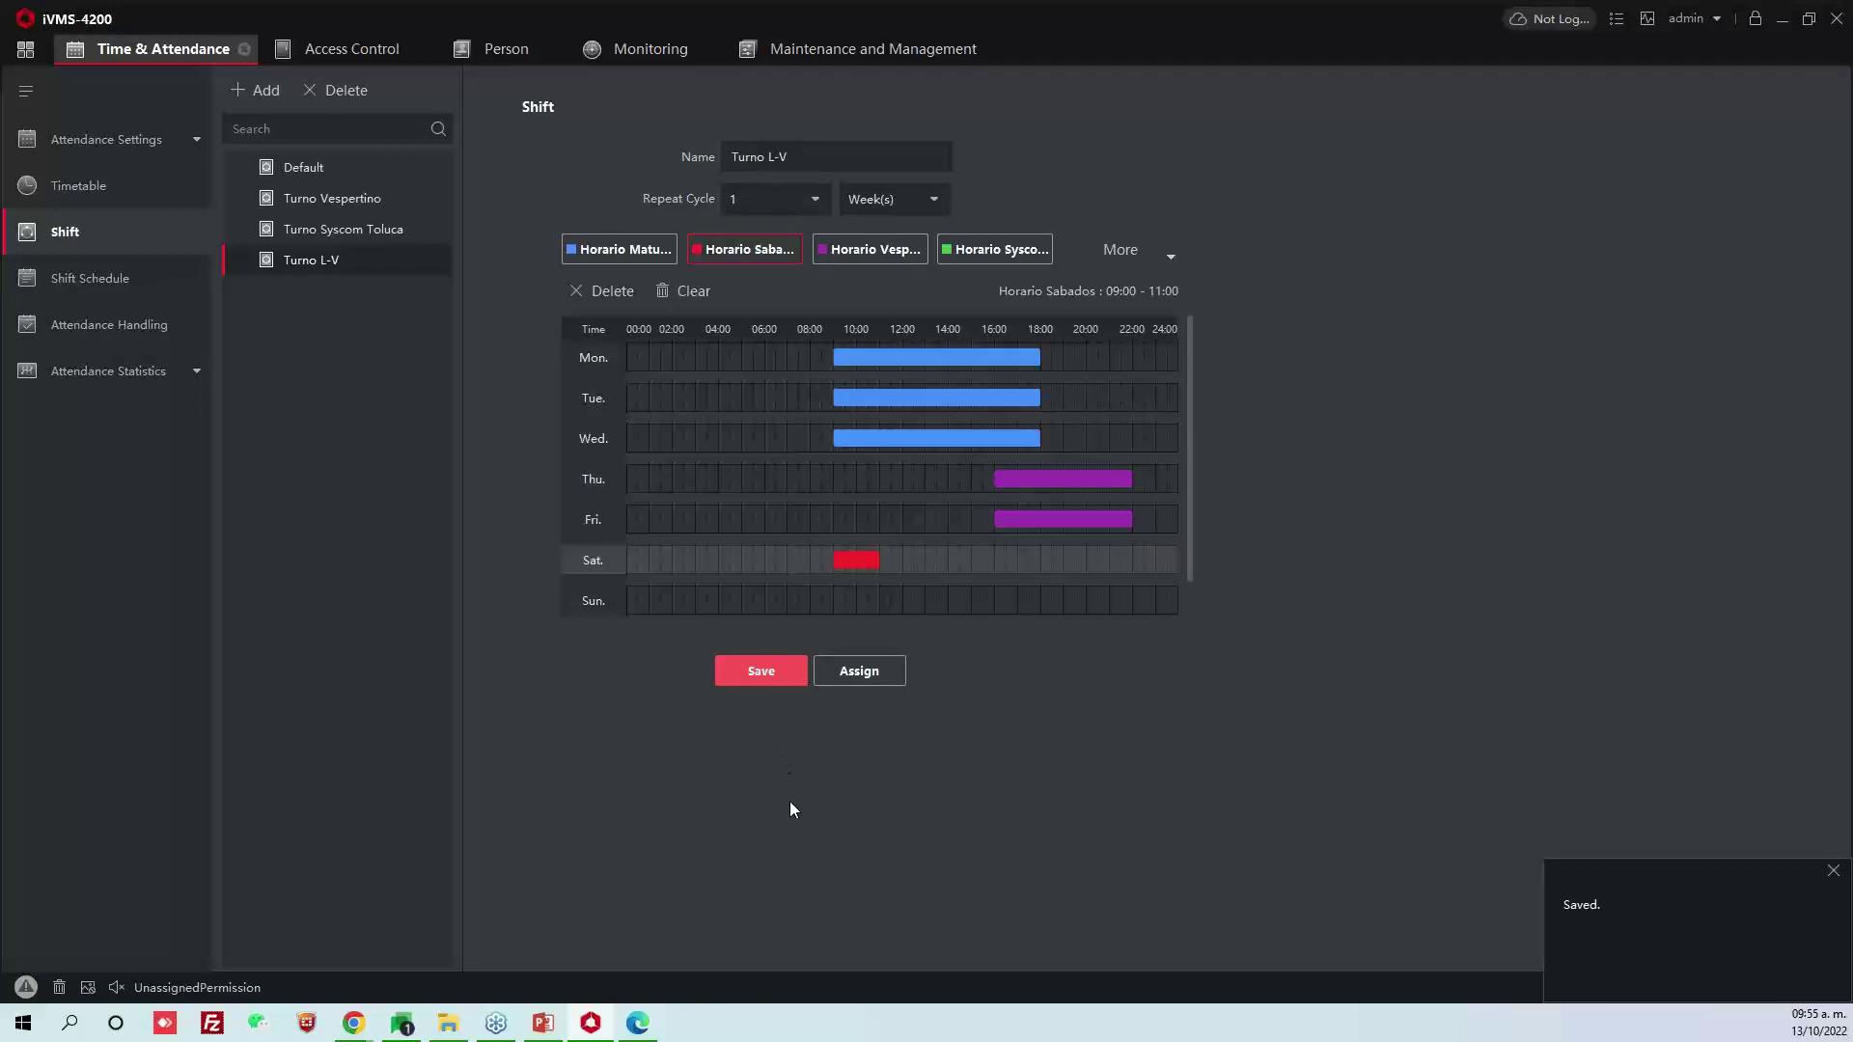
{"action": "left_click", "coordinate": [898, 665]}
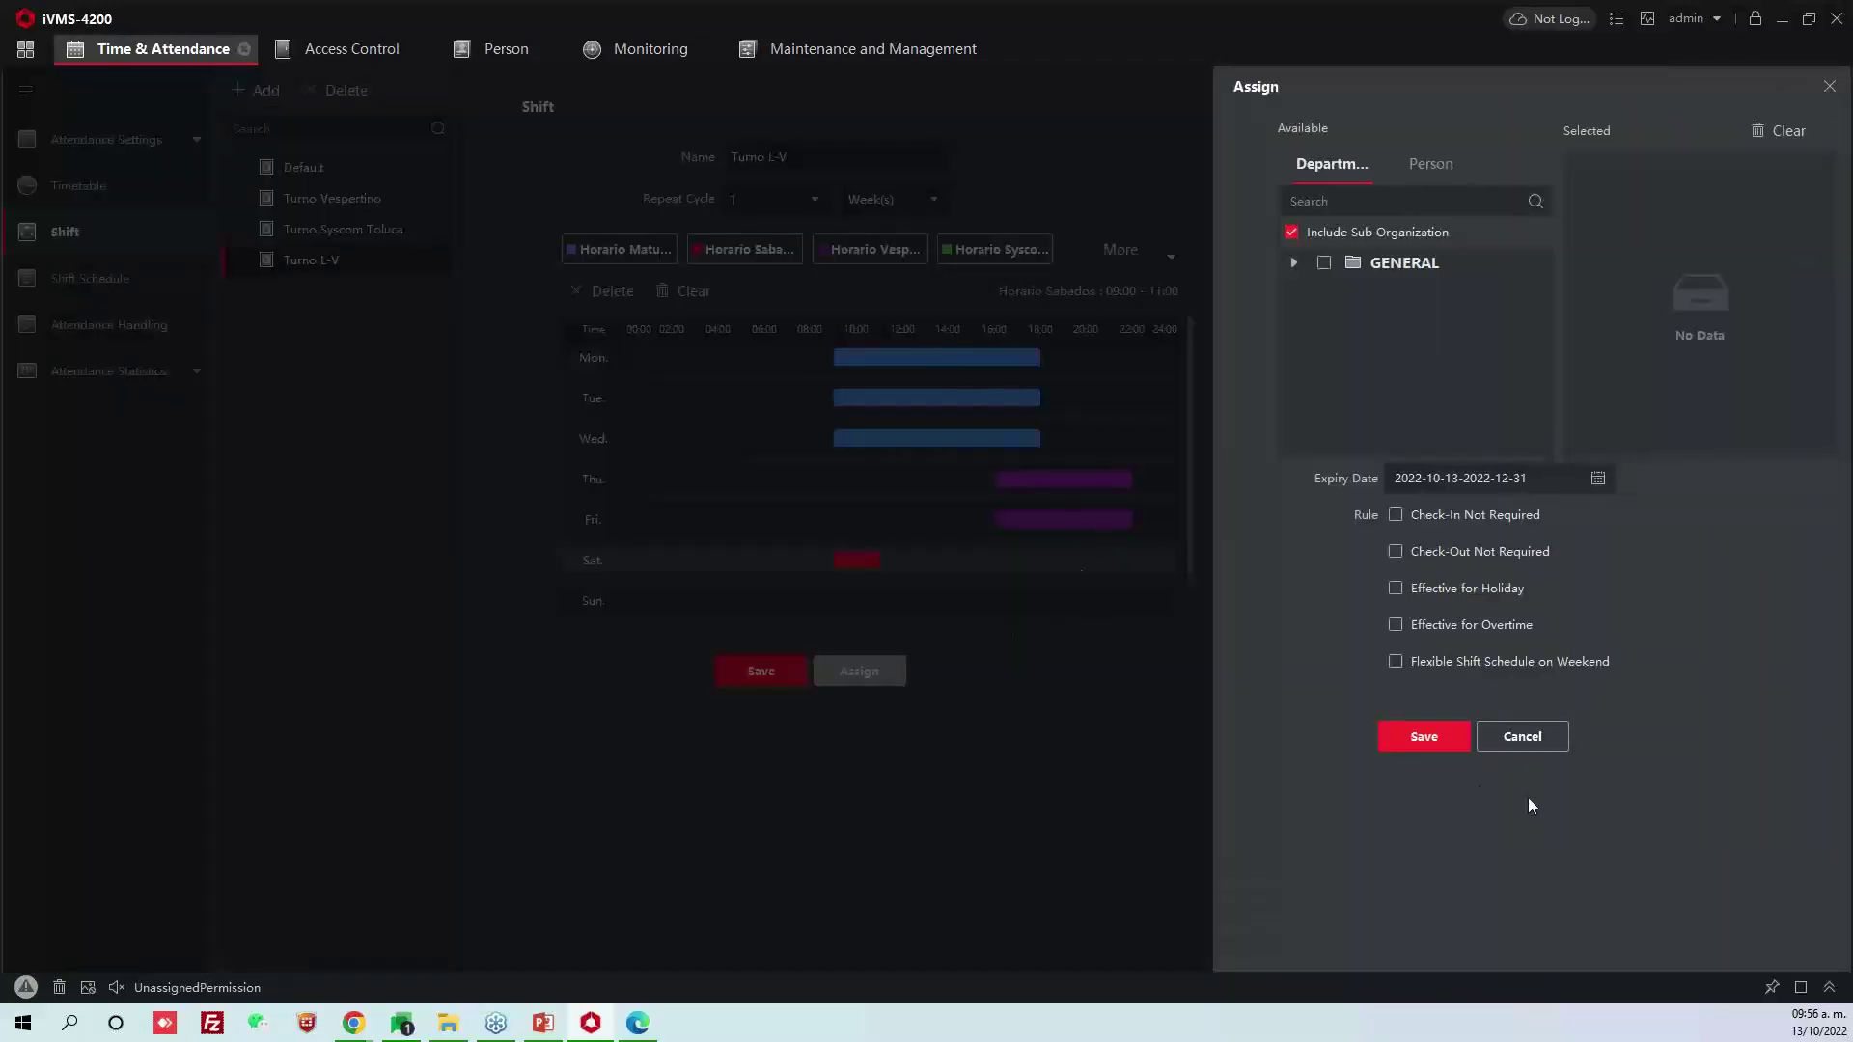
Cancel the assignment, check Friday's evening block, and reselect the GENERAL > Syscom department
{"action": "left_click", "coordinate": [1532, 737]}
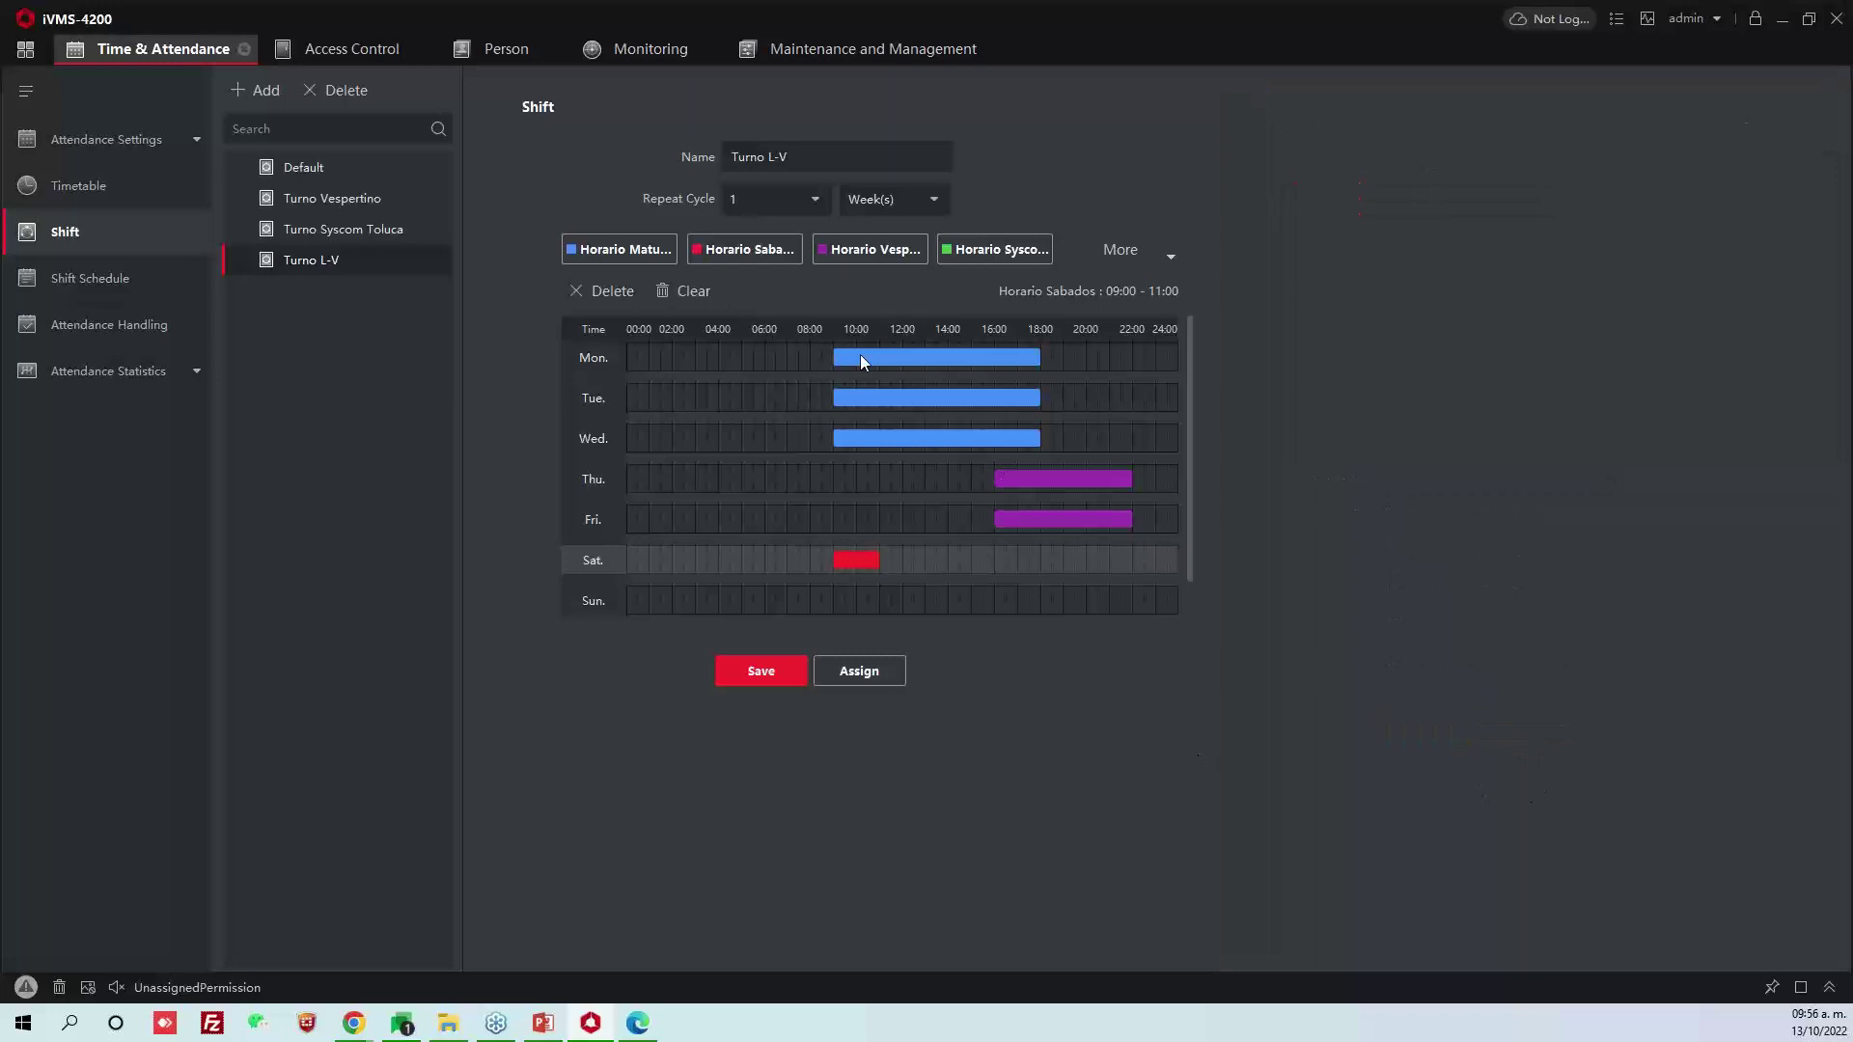
{"action": "left_click", "coordinate": [1062, 517]}
{"action": "left_click", "coordinate": [883, 678]}
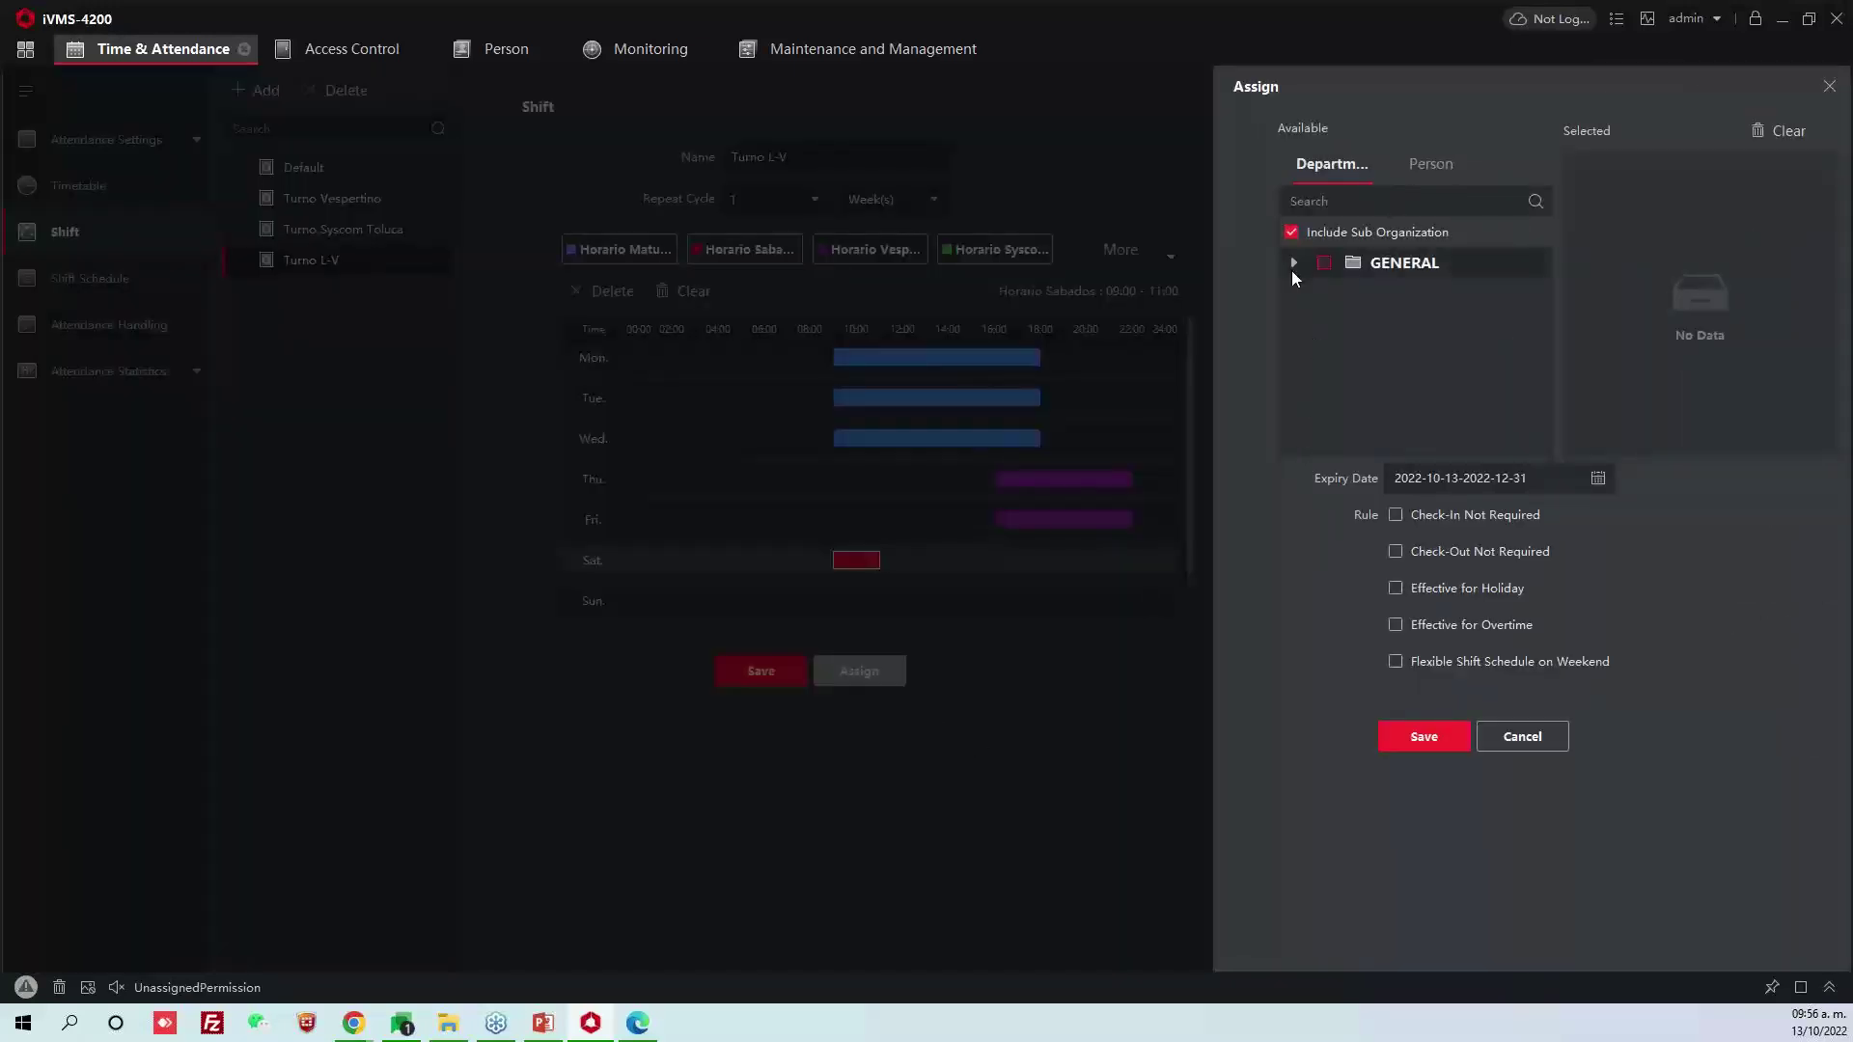
{"action": "left_click", "coordinate": [1292, 265]}
{"action": "left_click", "coordinate": [1347, 295]}
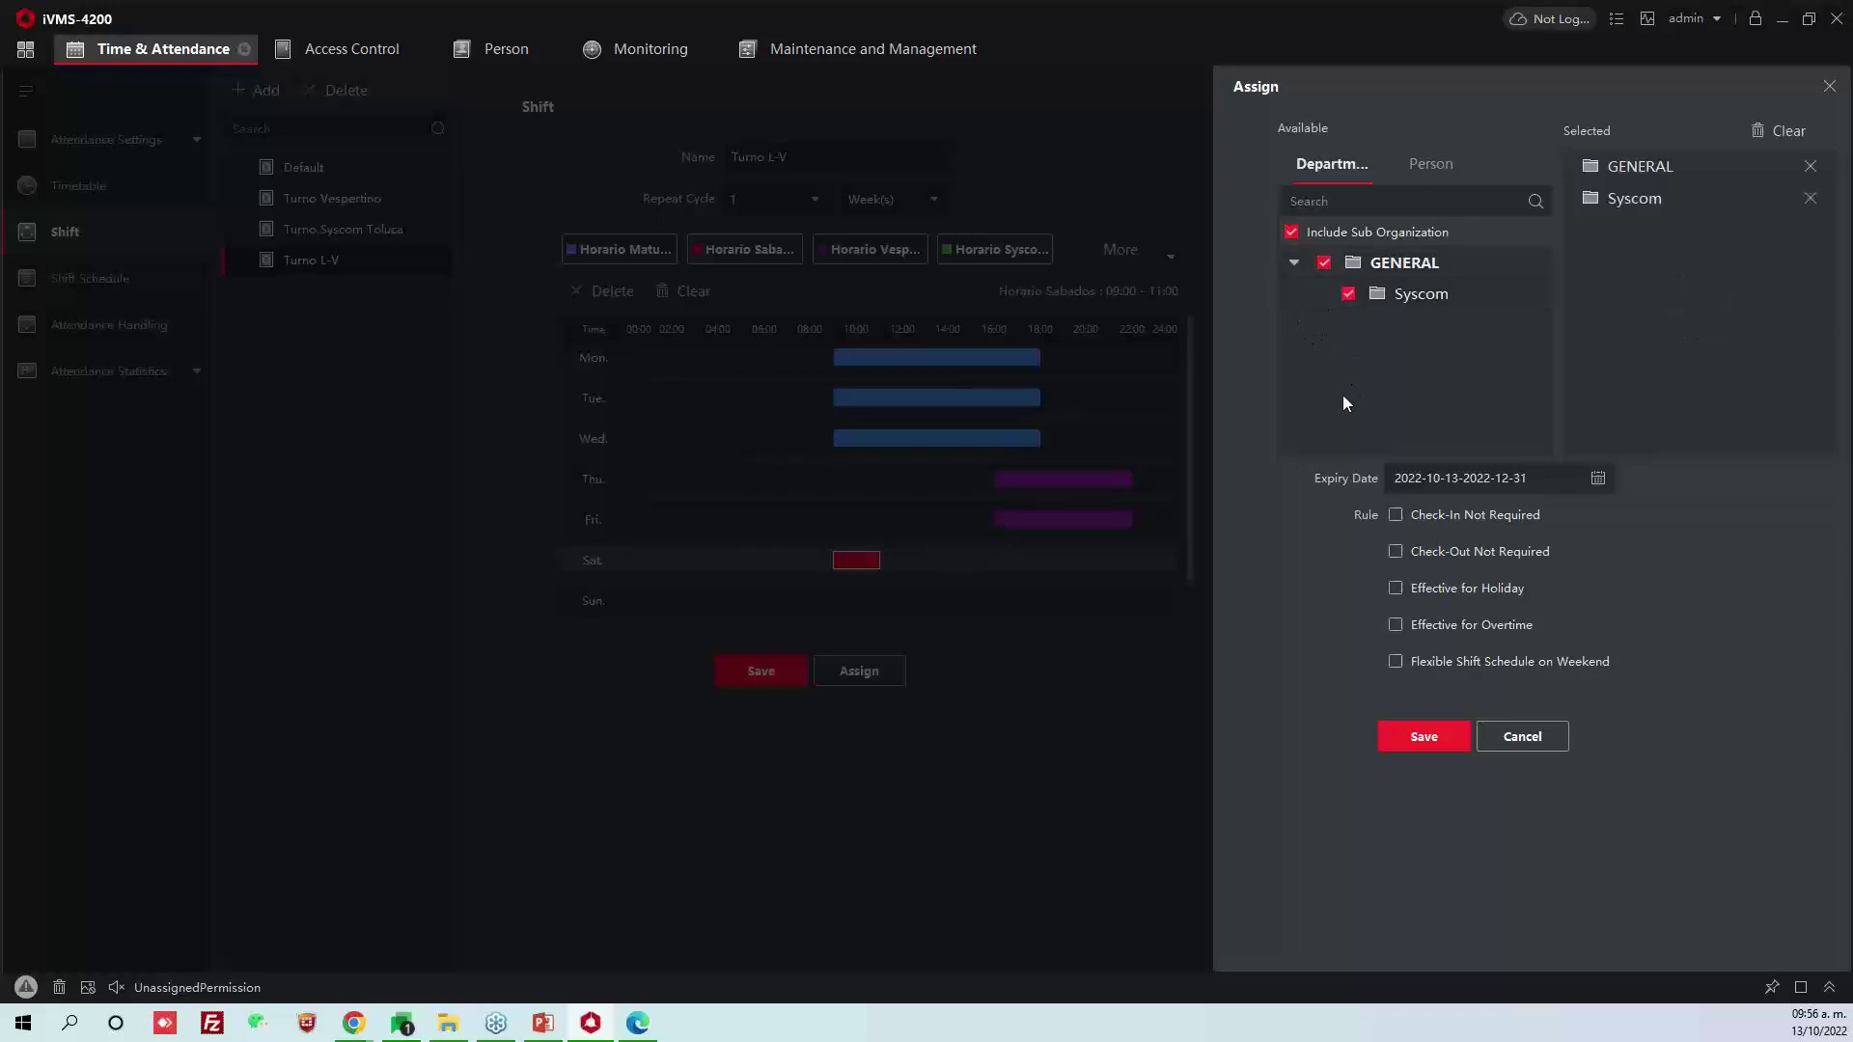
Switch to individual people and tick three Syscom staff members
{"action": "left_click", "coordinate": [1426, 170]}
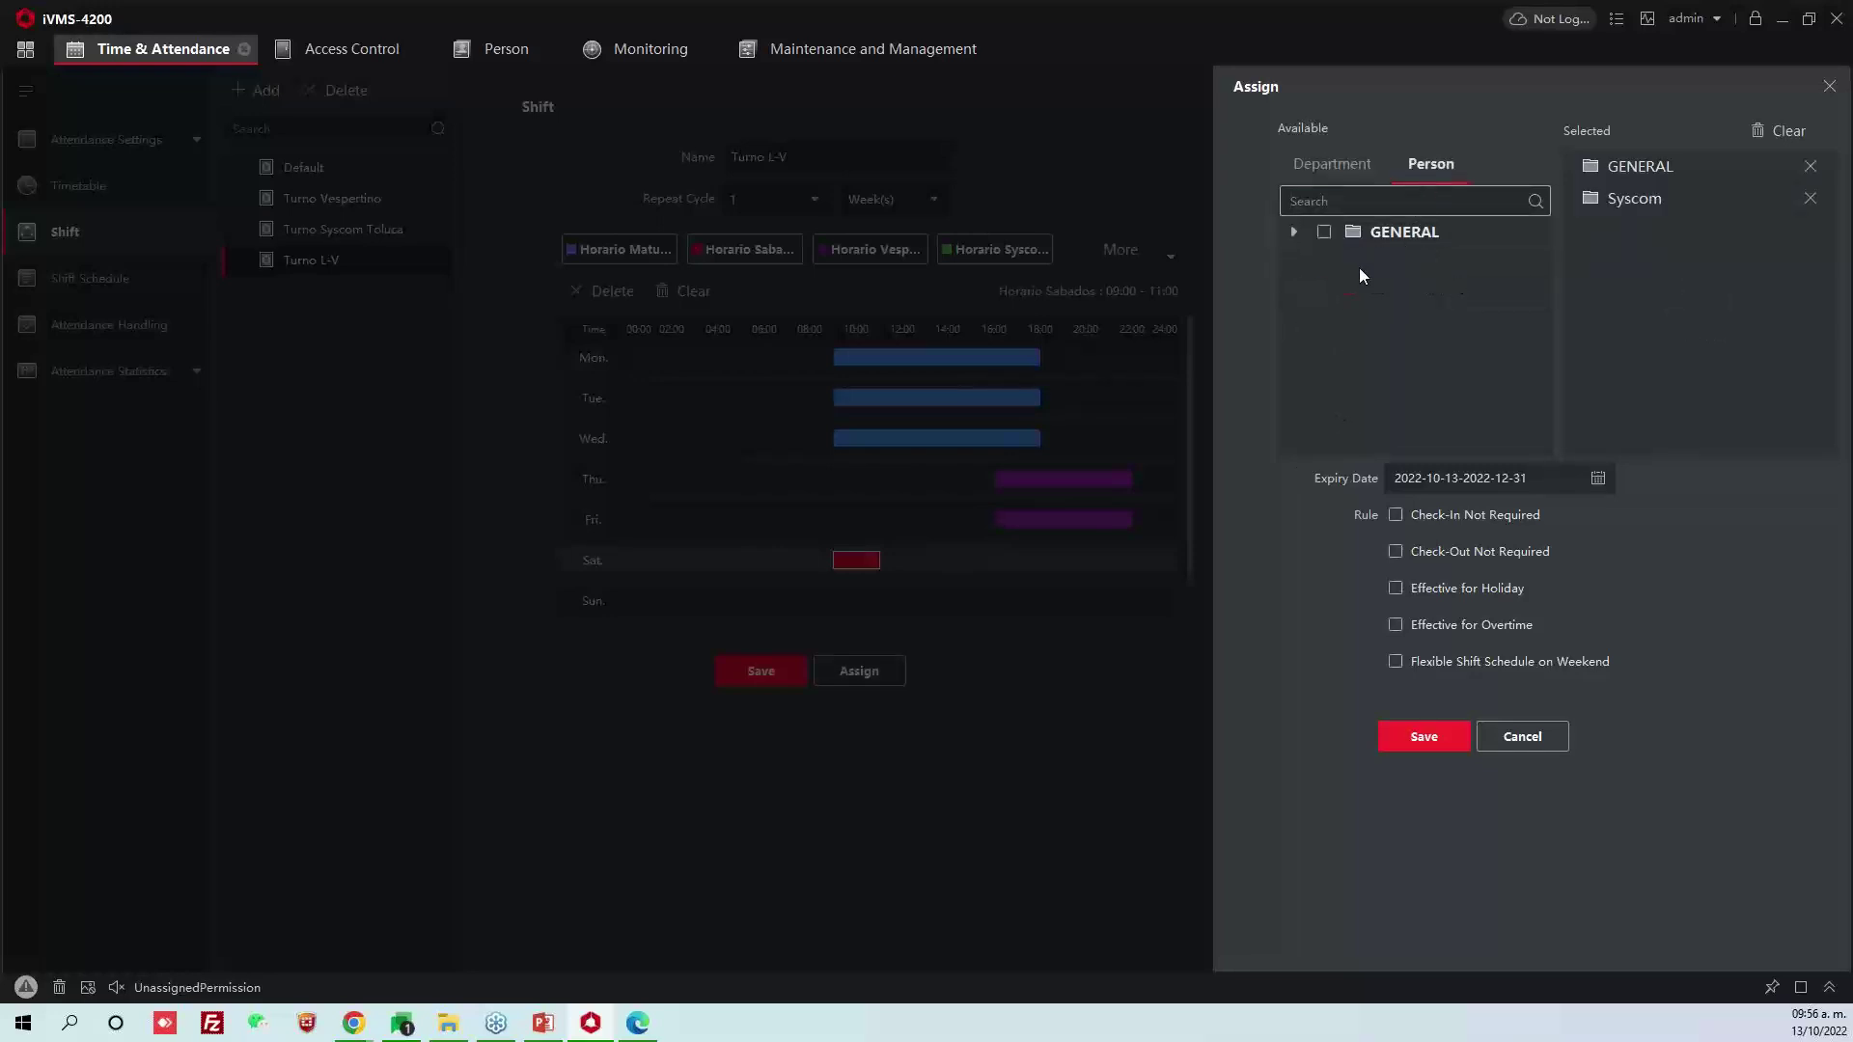
{"action": "left_click", "coordinate": [1294, 232]}
{"action": "left_click", "coordinate": [1318, 263]}
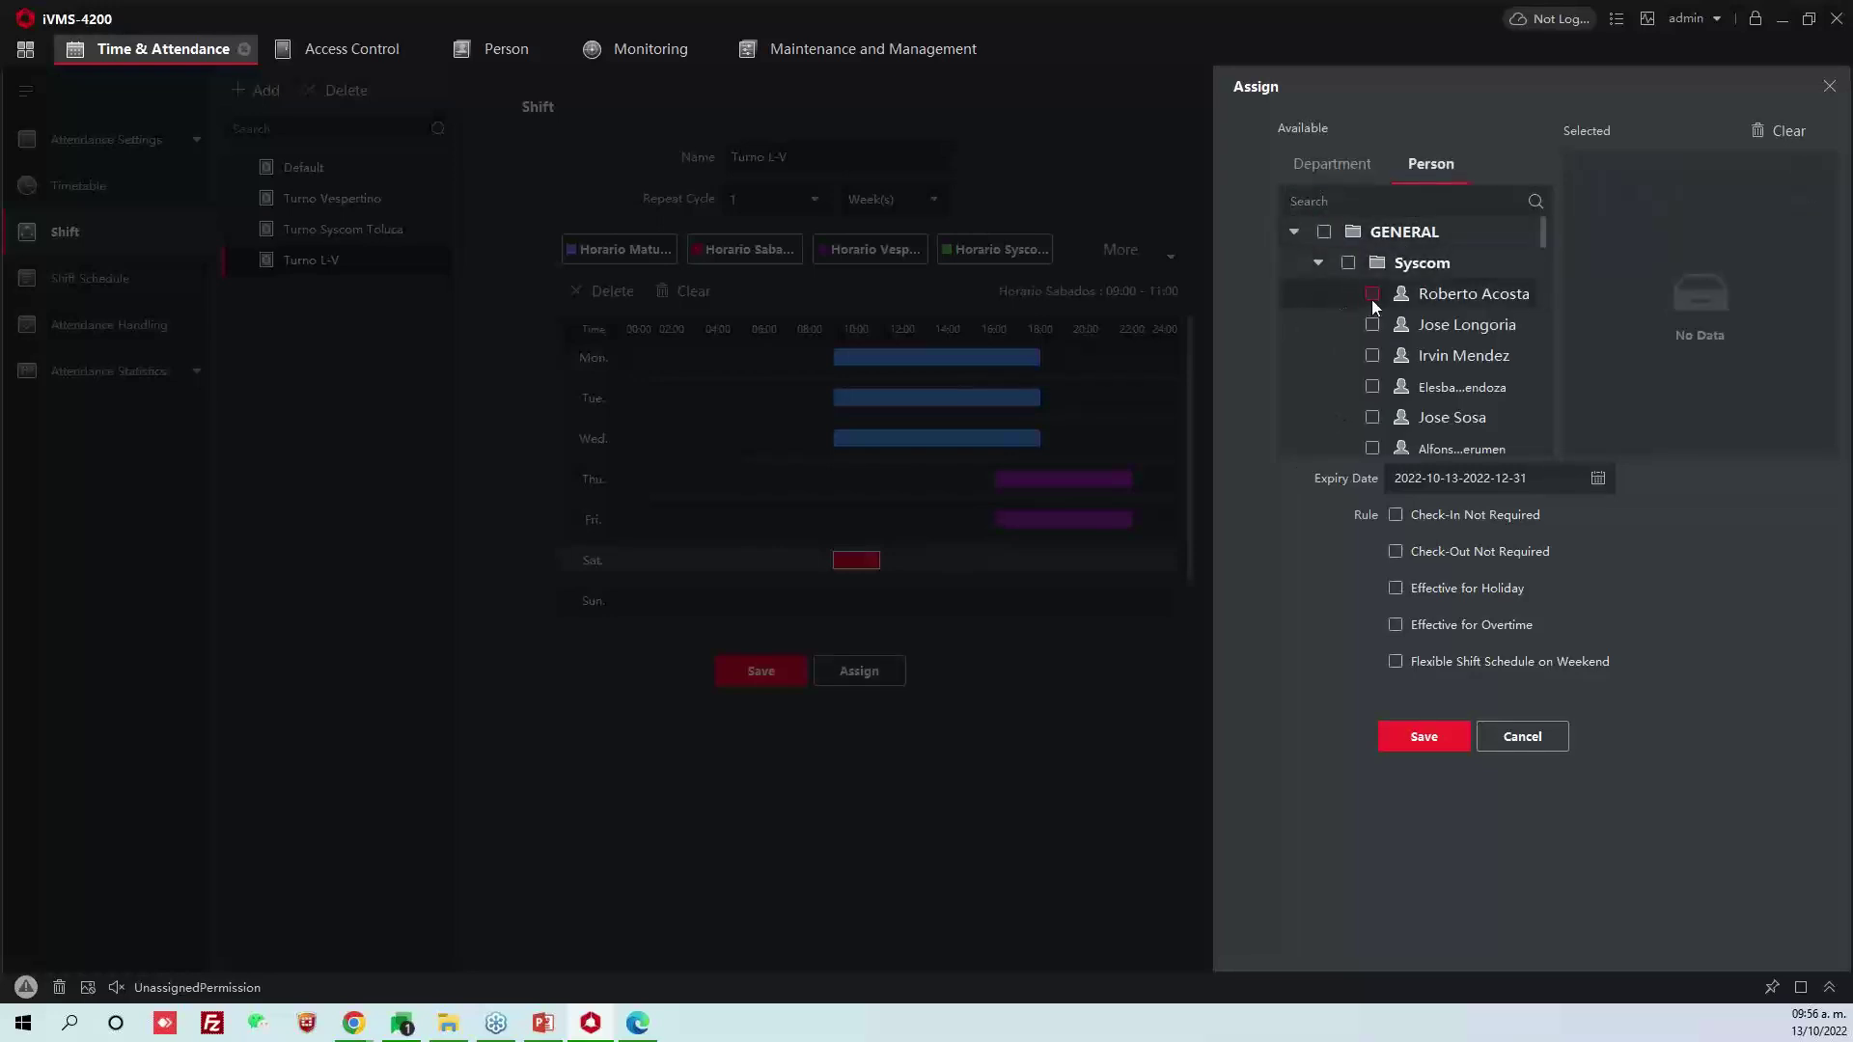
{"action": "left_click", "coordinate": [1372, 295]}
{"action": "left_click", "coordinate": [1373, 325]}
{"action": "left_click", "coordinate": [1372, 356]}
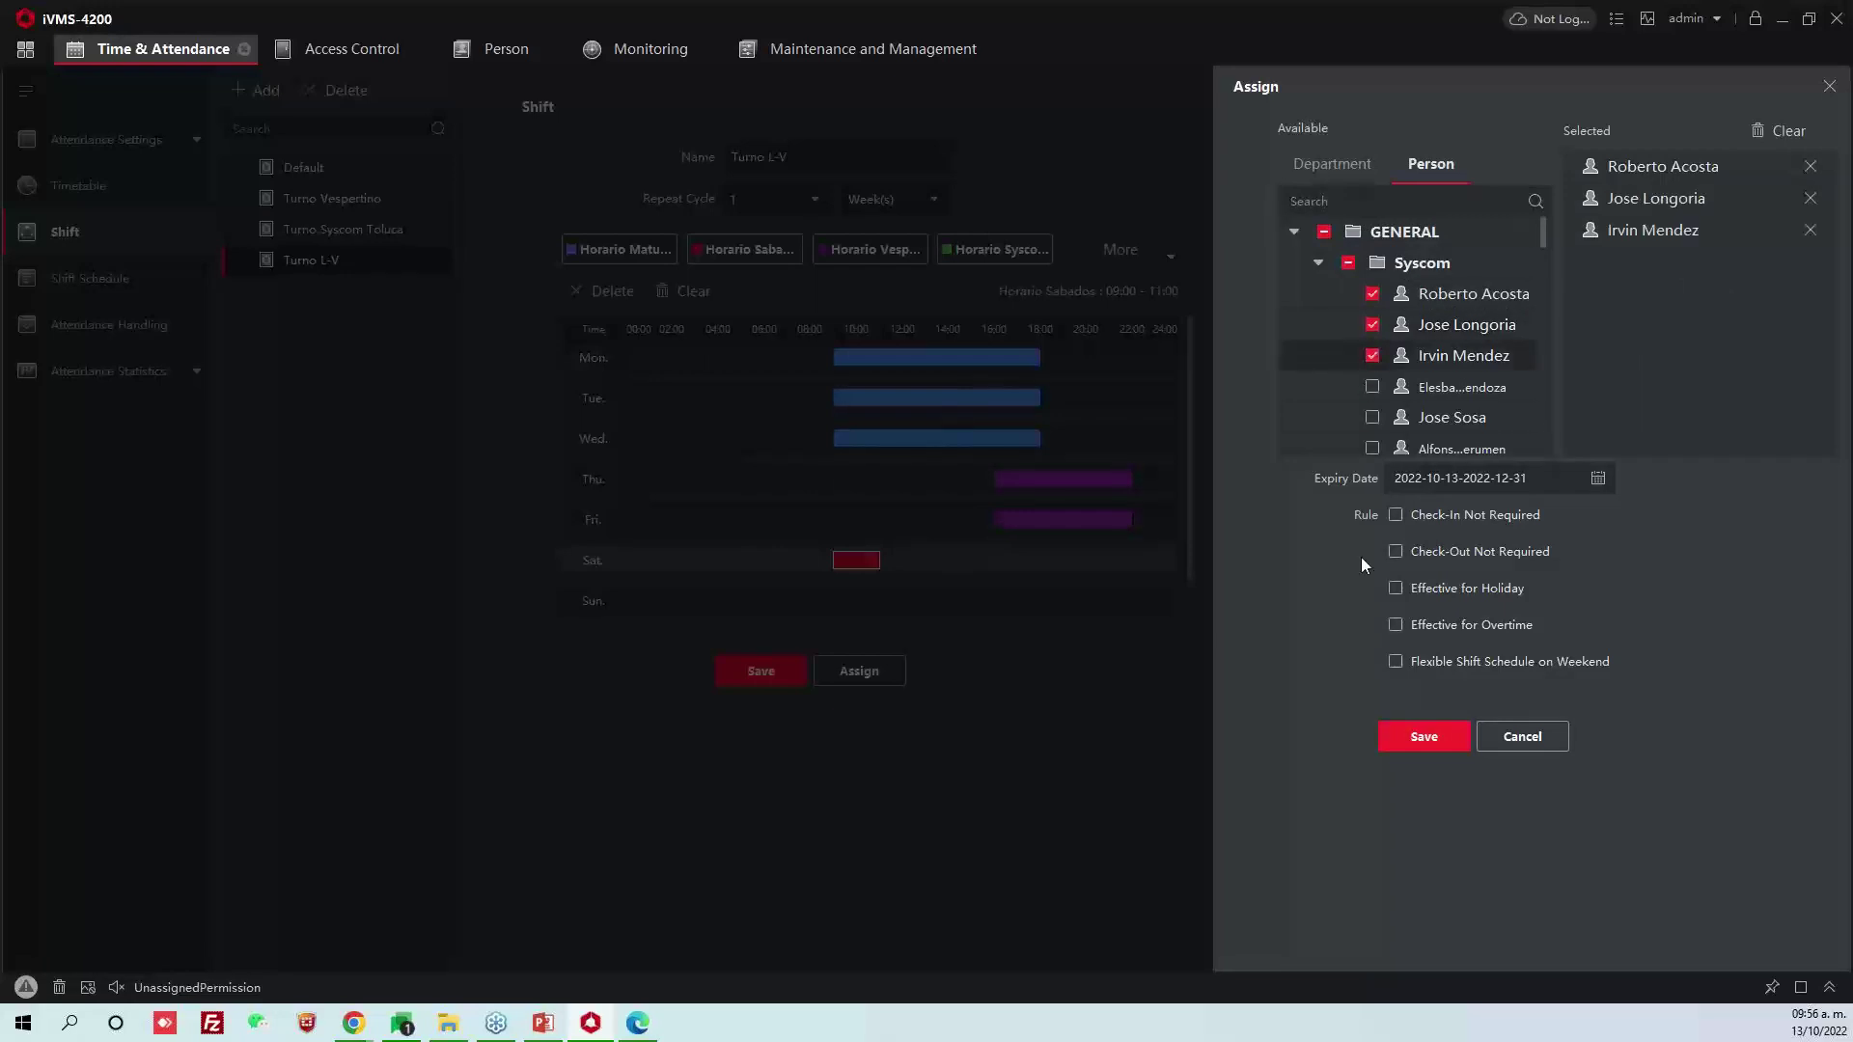
Set validity from 2022-10-13 to 2022-12-31 and save the Turno L-V assignment
{"action": "left_click", "coordinate": [1597, 483]}
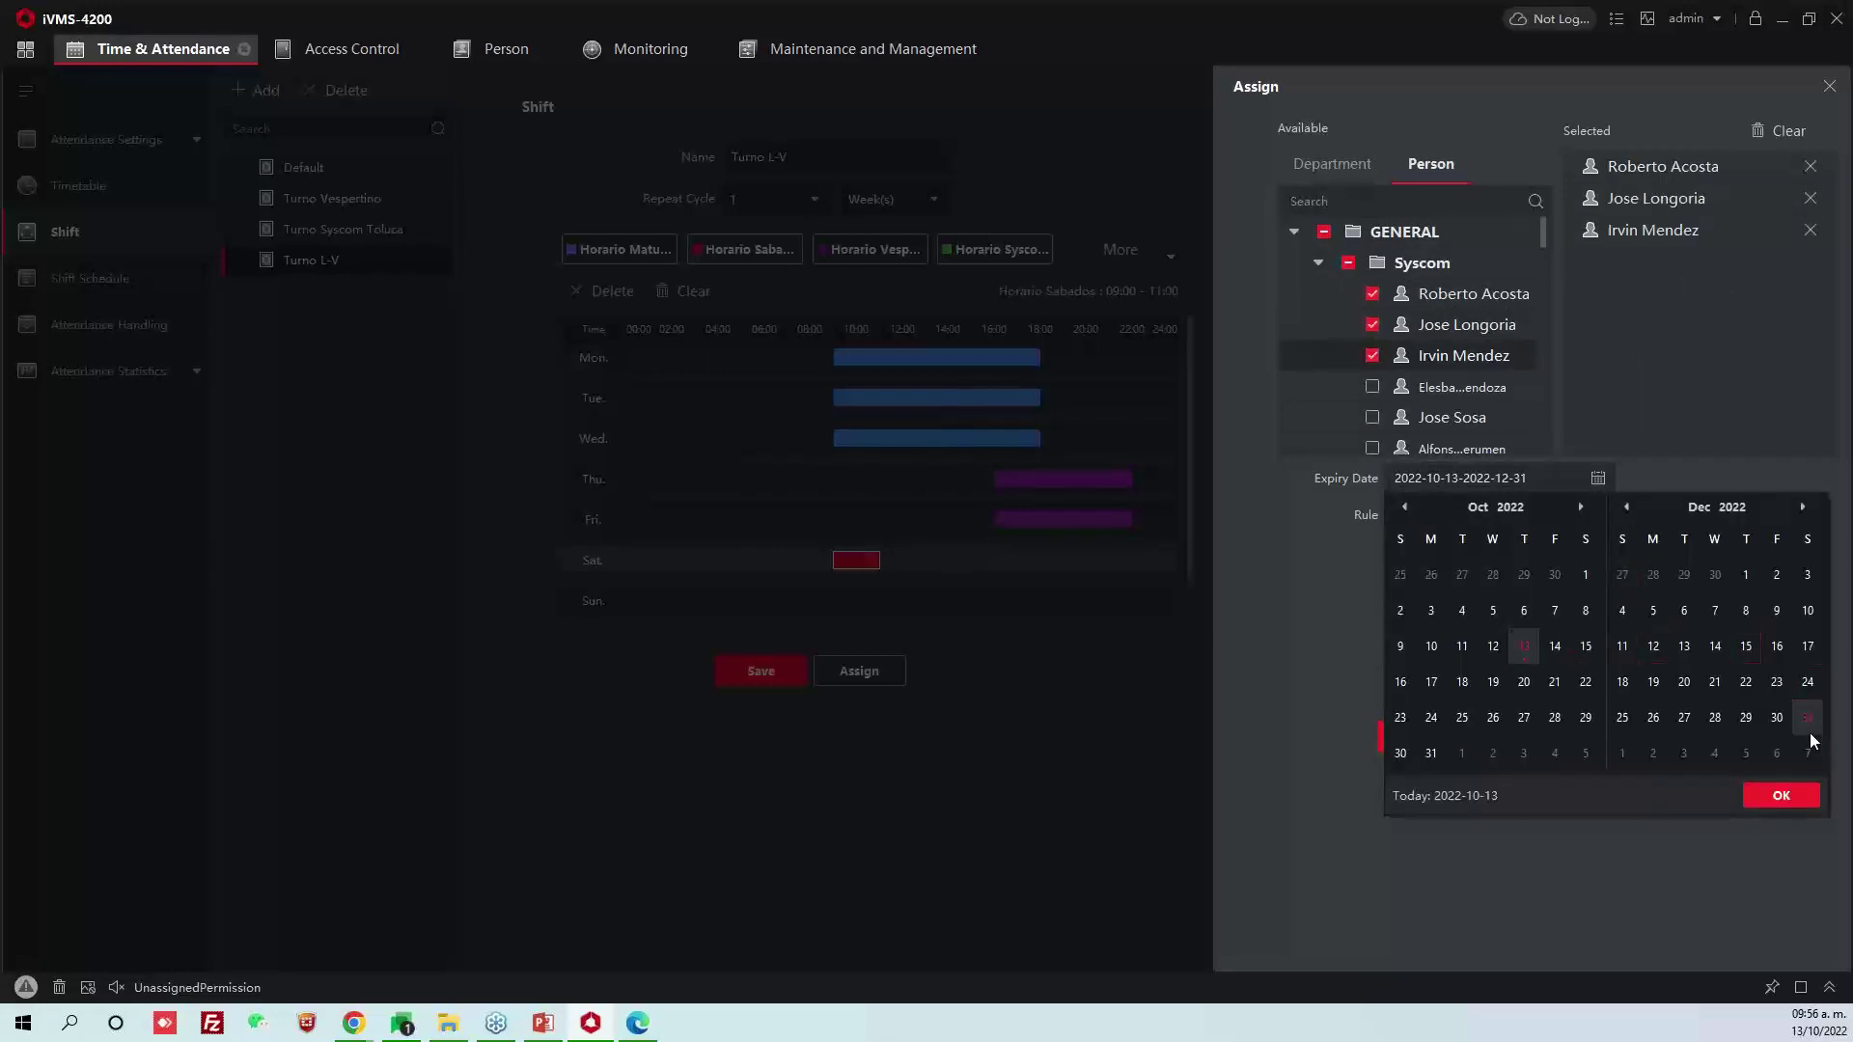
{"action": "left_click", "coordinate": [1781, 797]}
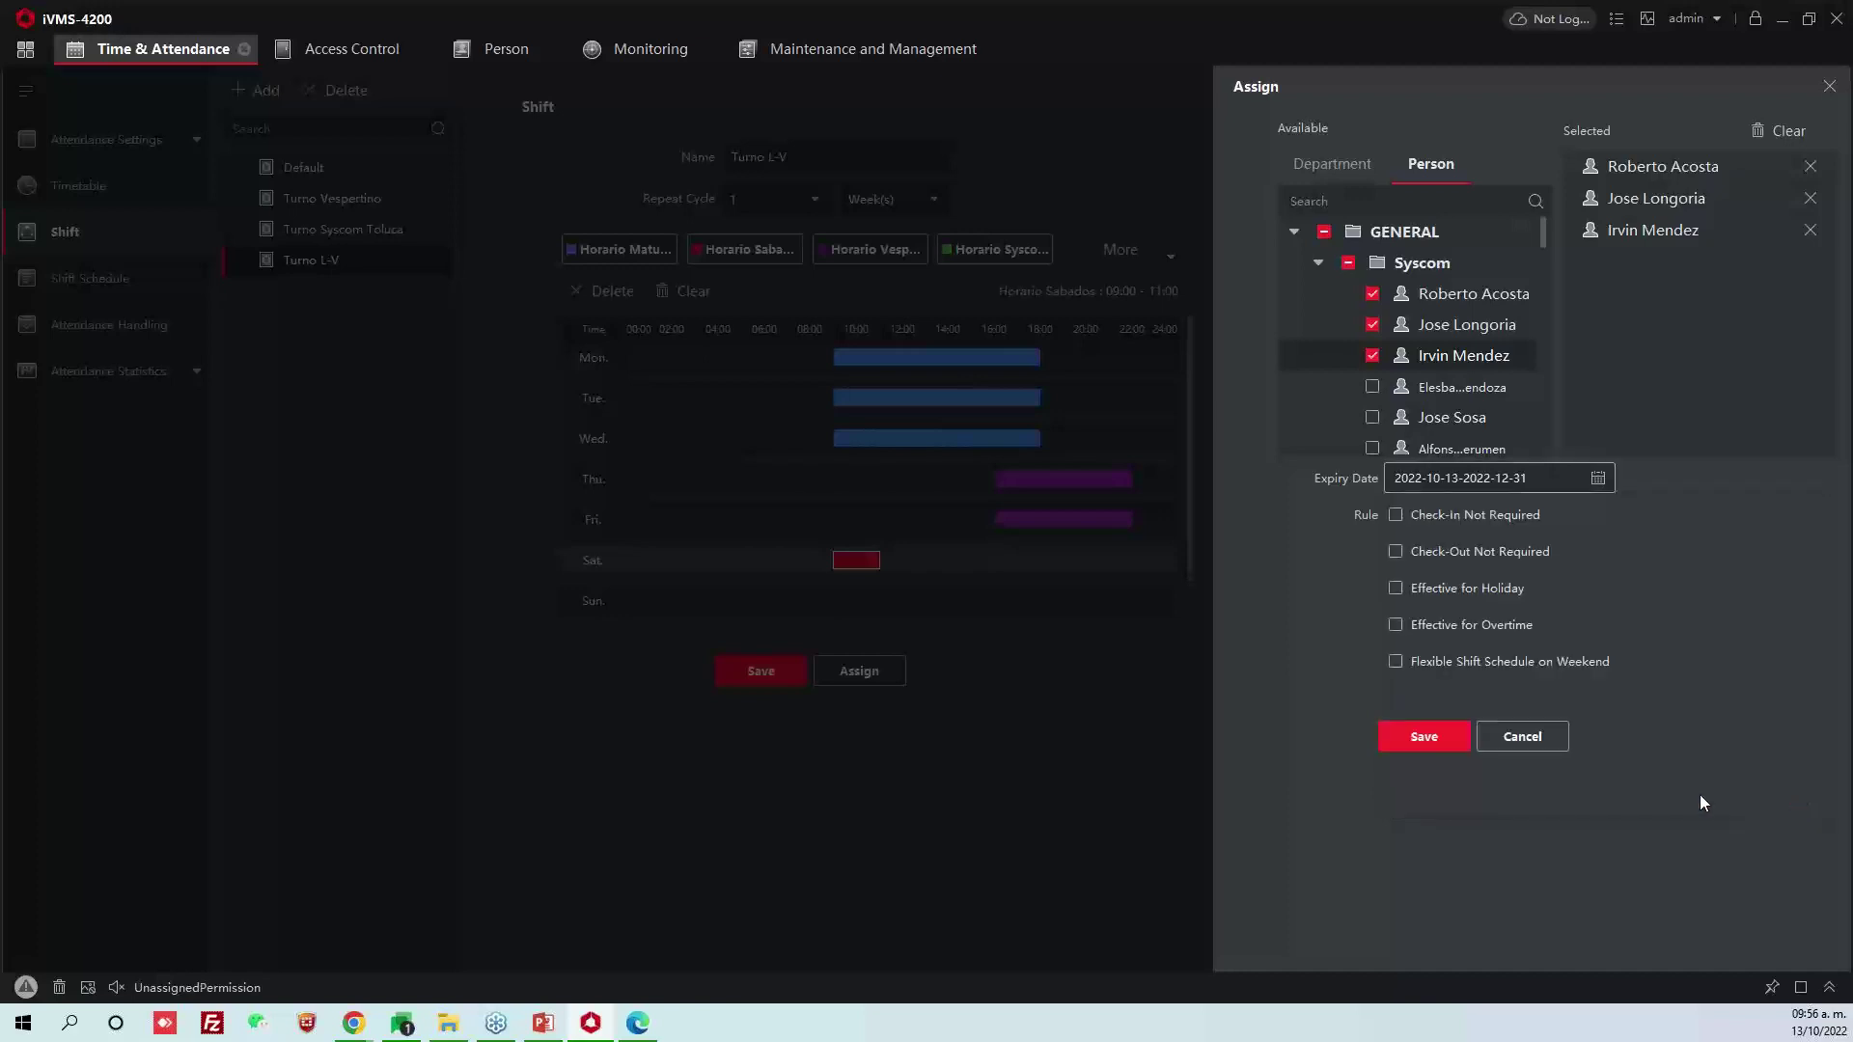
{"action": "left_click", "coordinate": [1447, 737]}
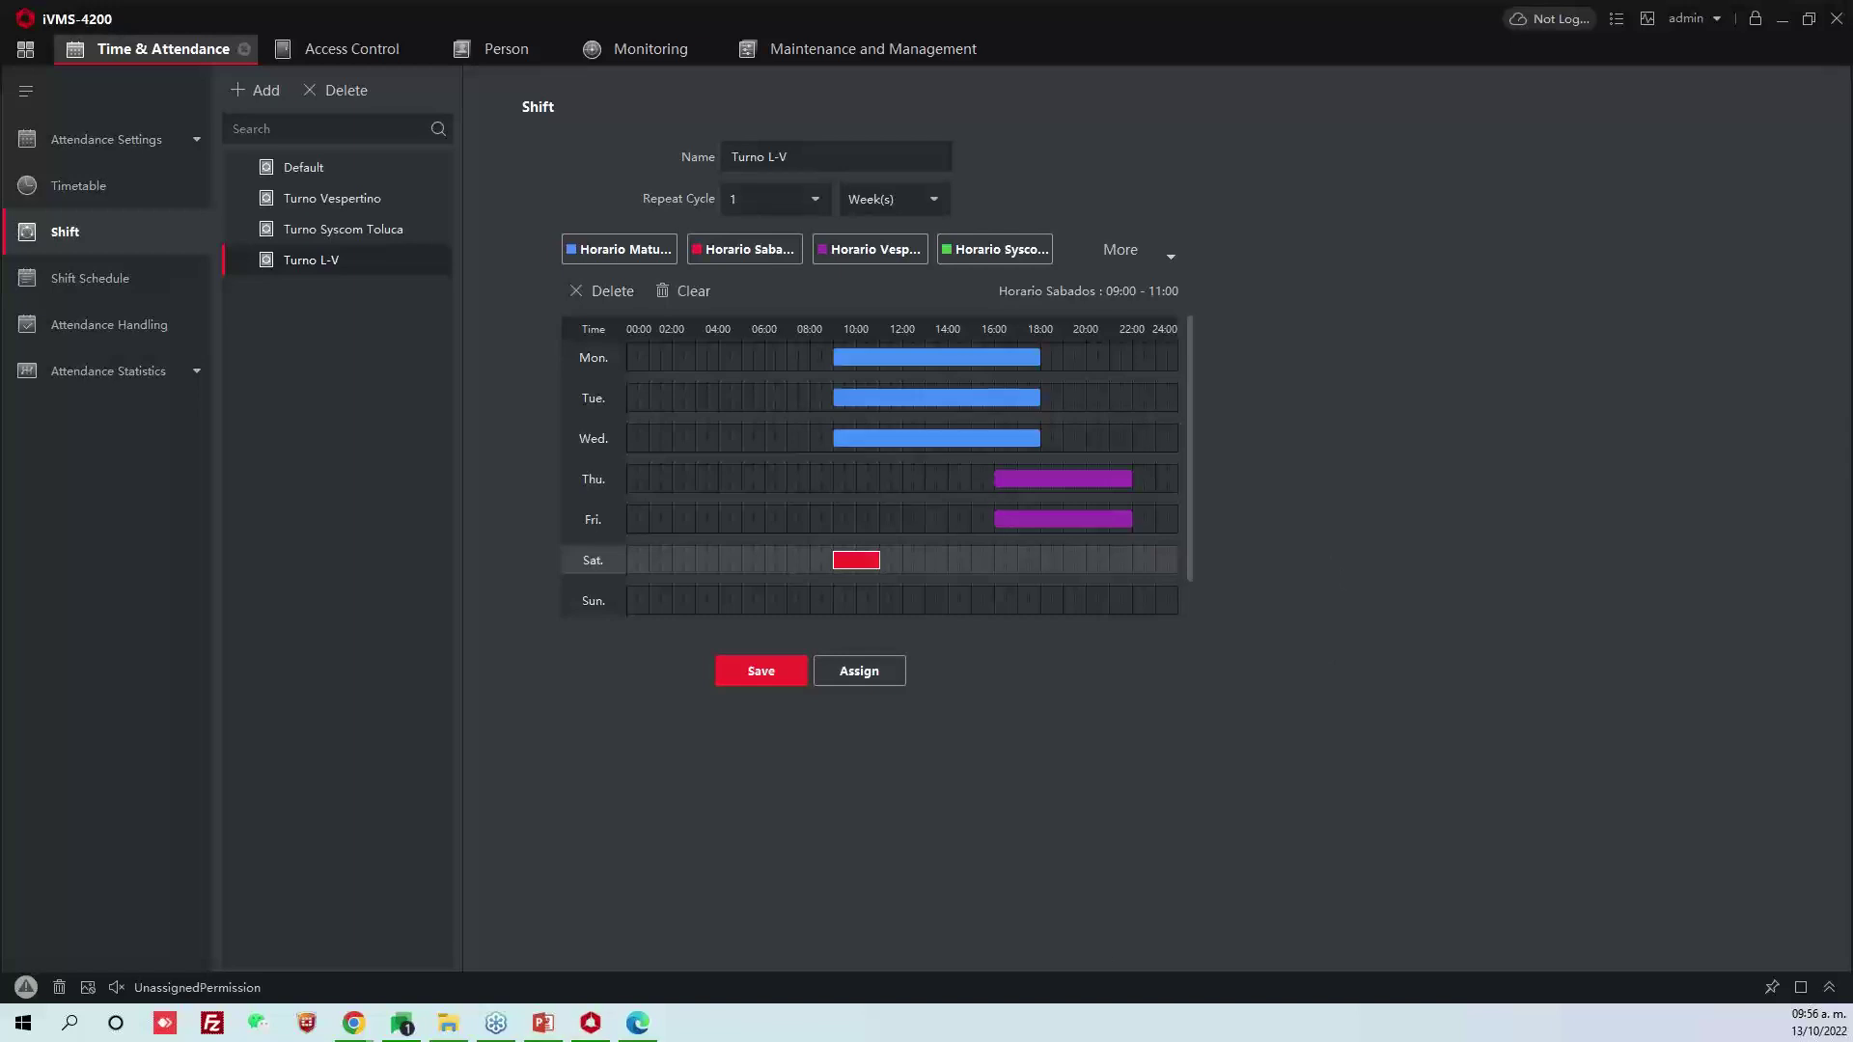
Run the GENERAL department's attendance calculation for 2022-10-13
{"action": "left_click", "coordinate": [60, 374]}
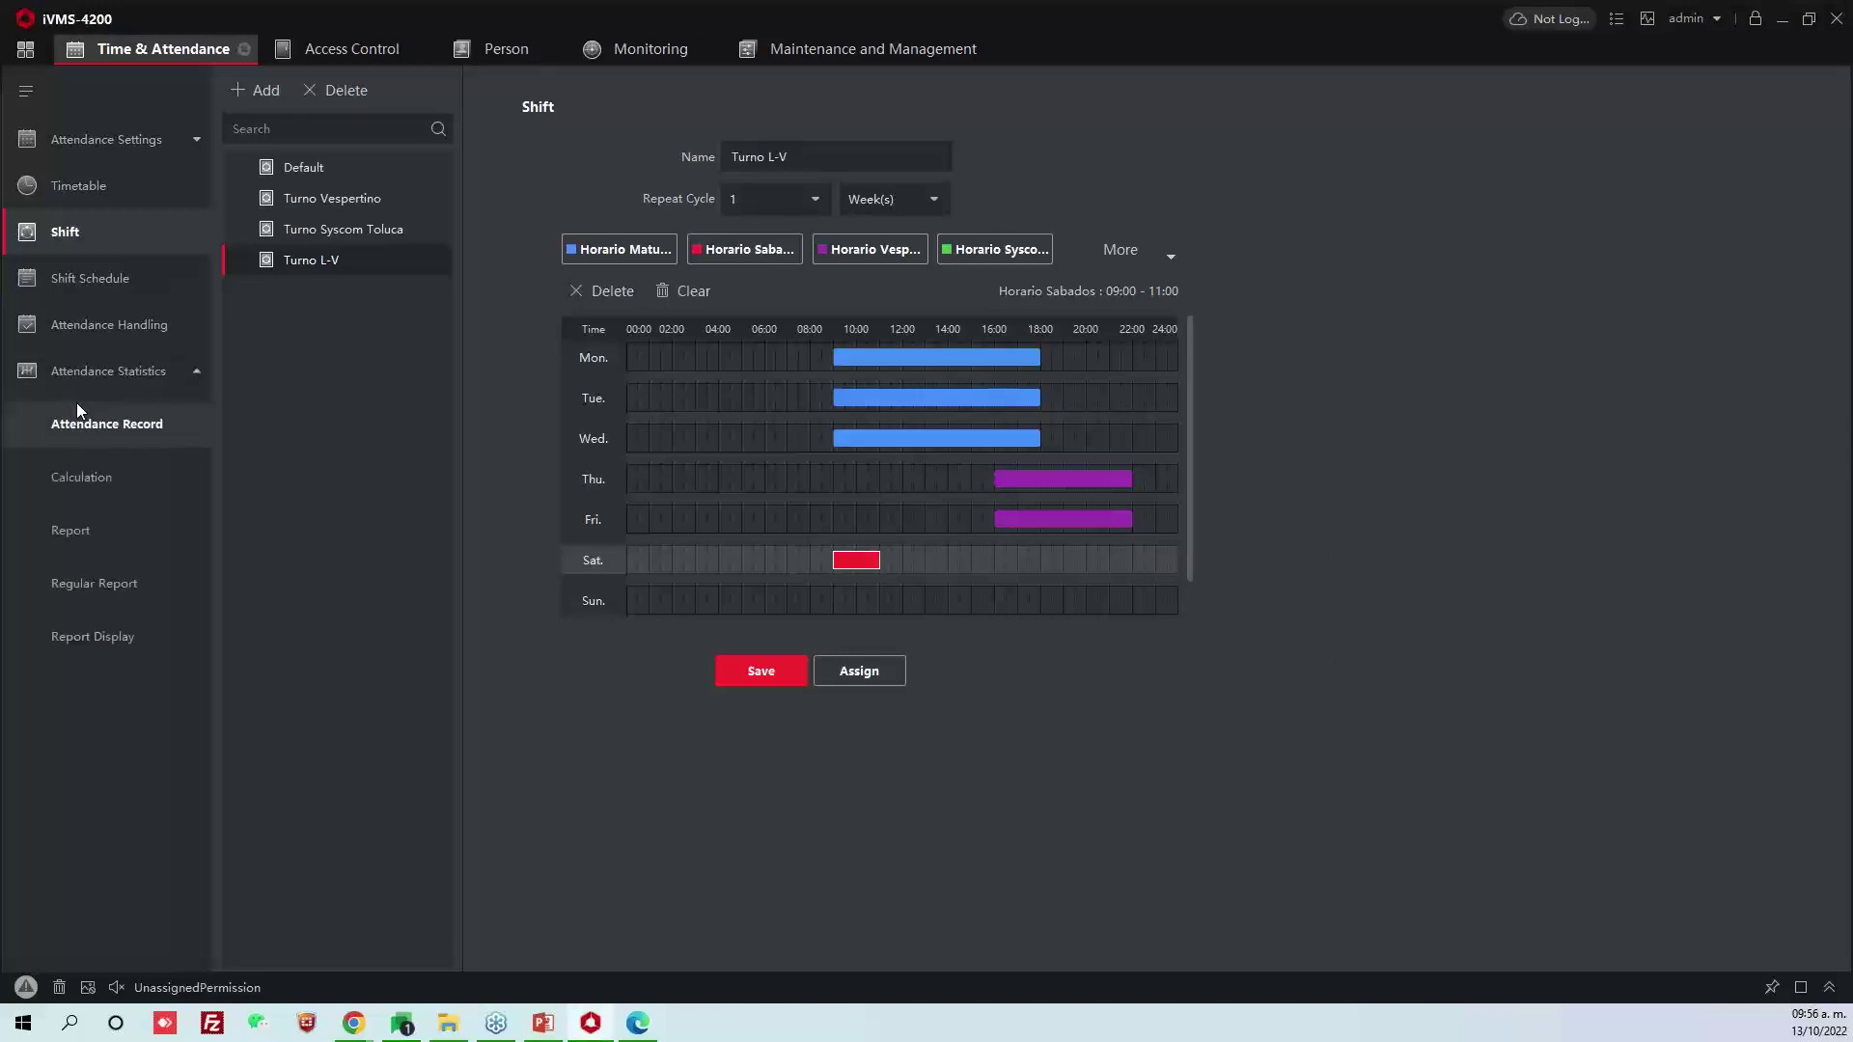
{"action": "left_click", "coordinate": [124, 489]}
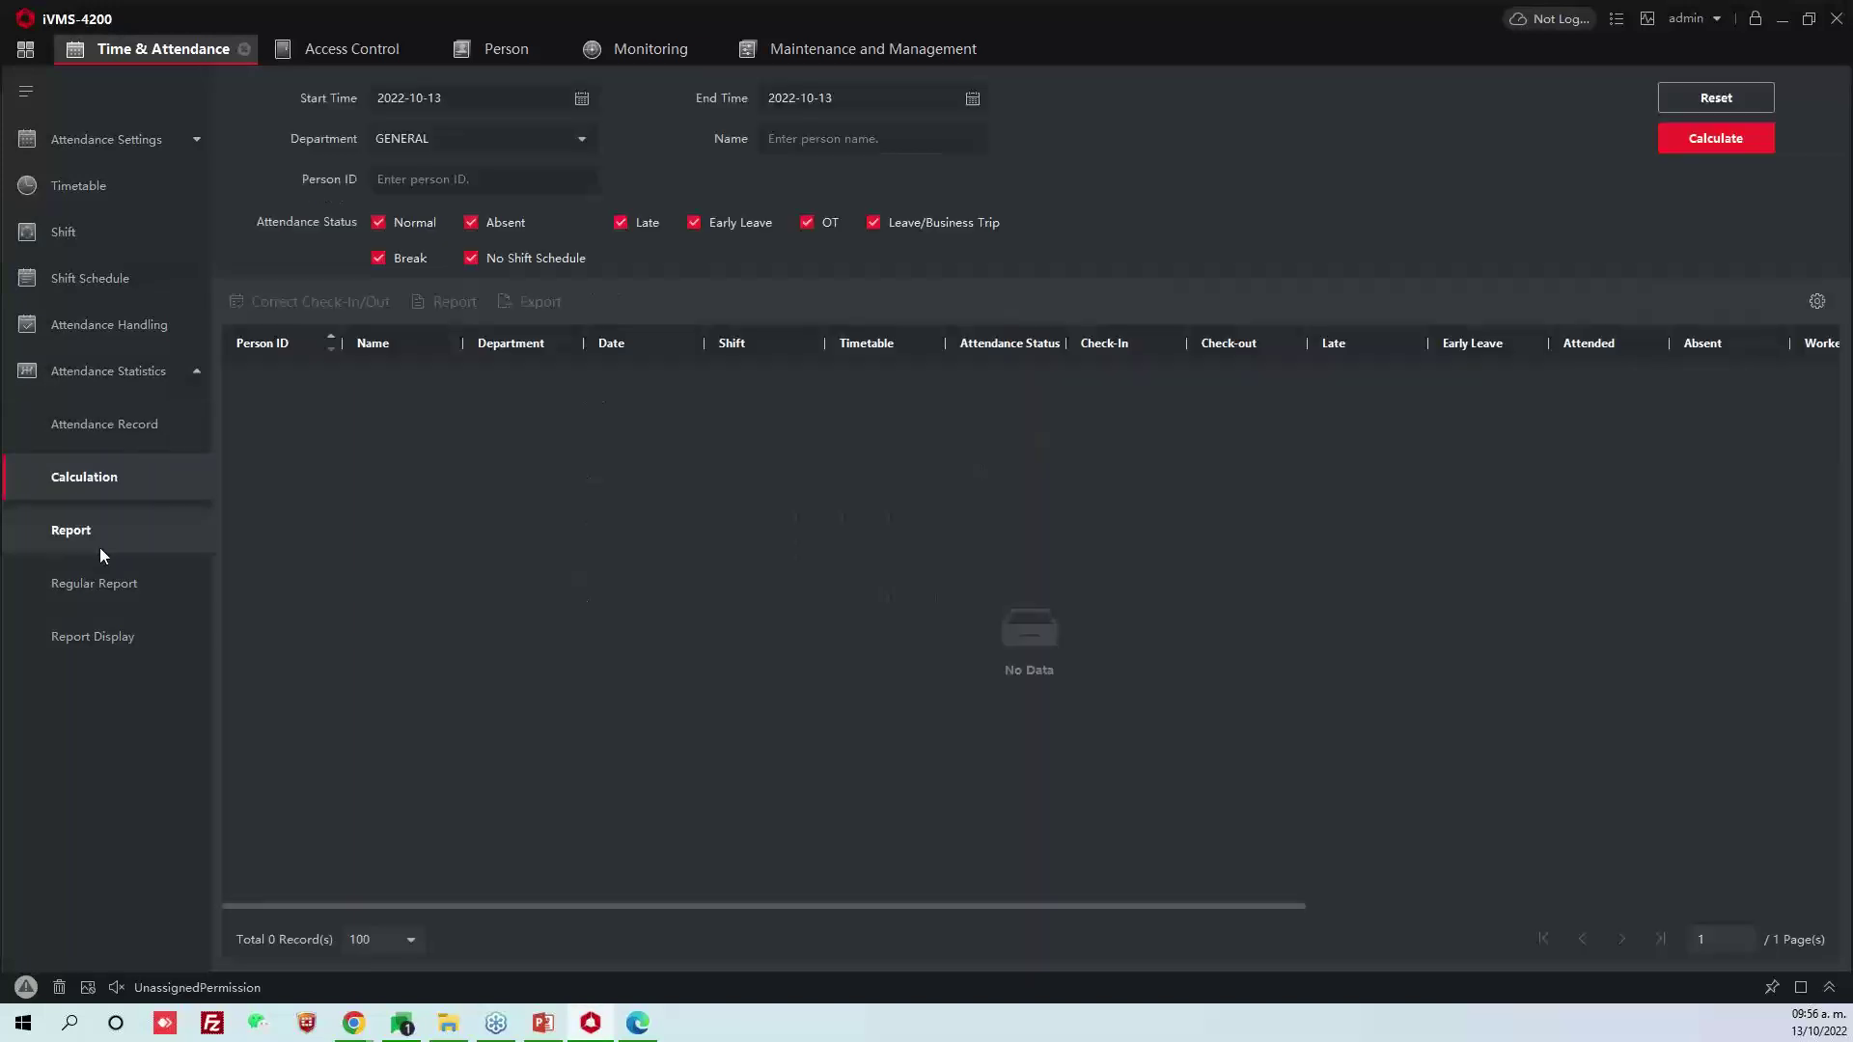
{"action": "left_click", "coordinate": [1699, 145]}
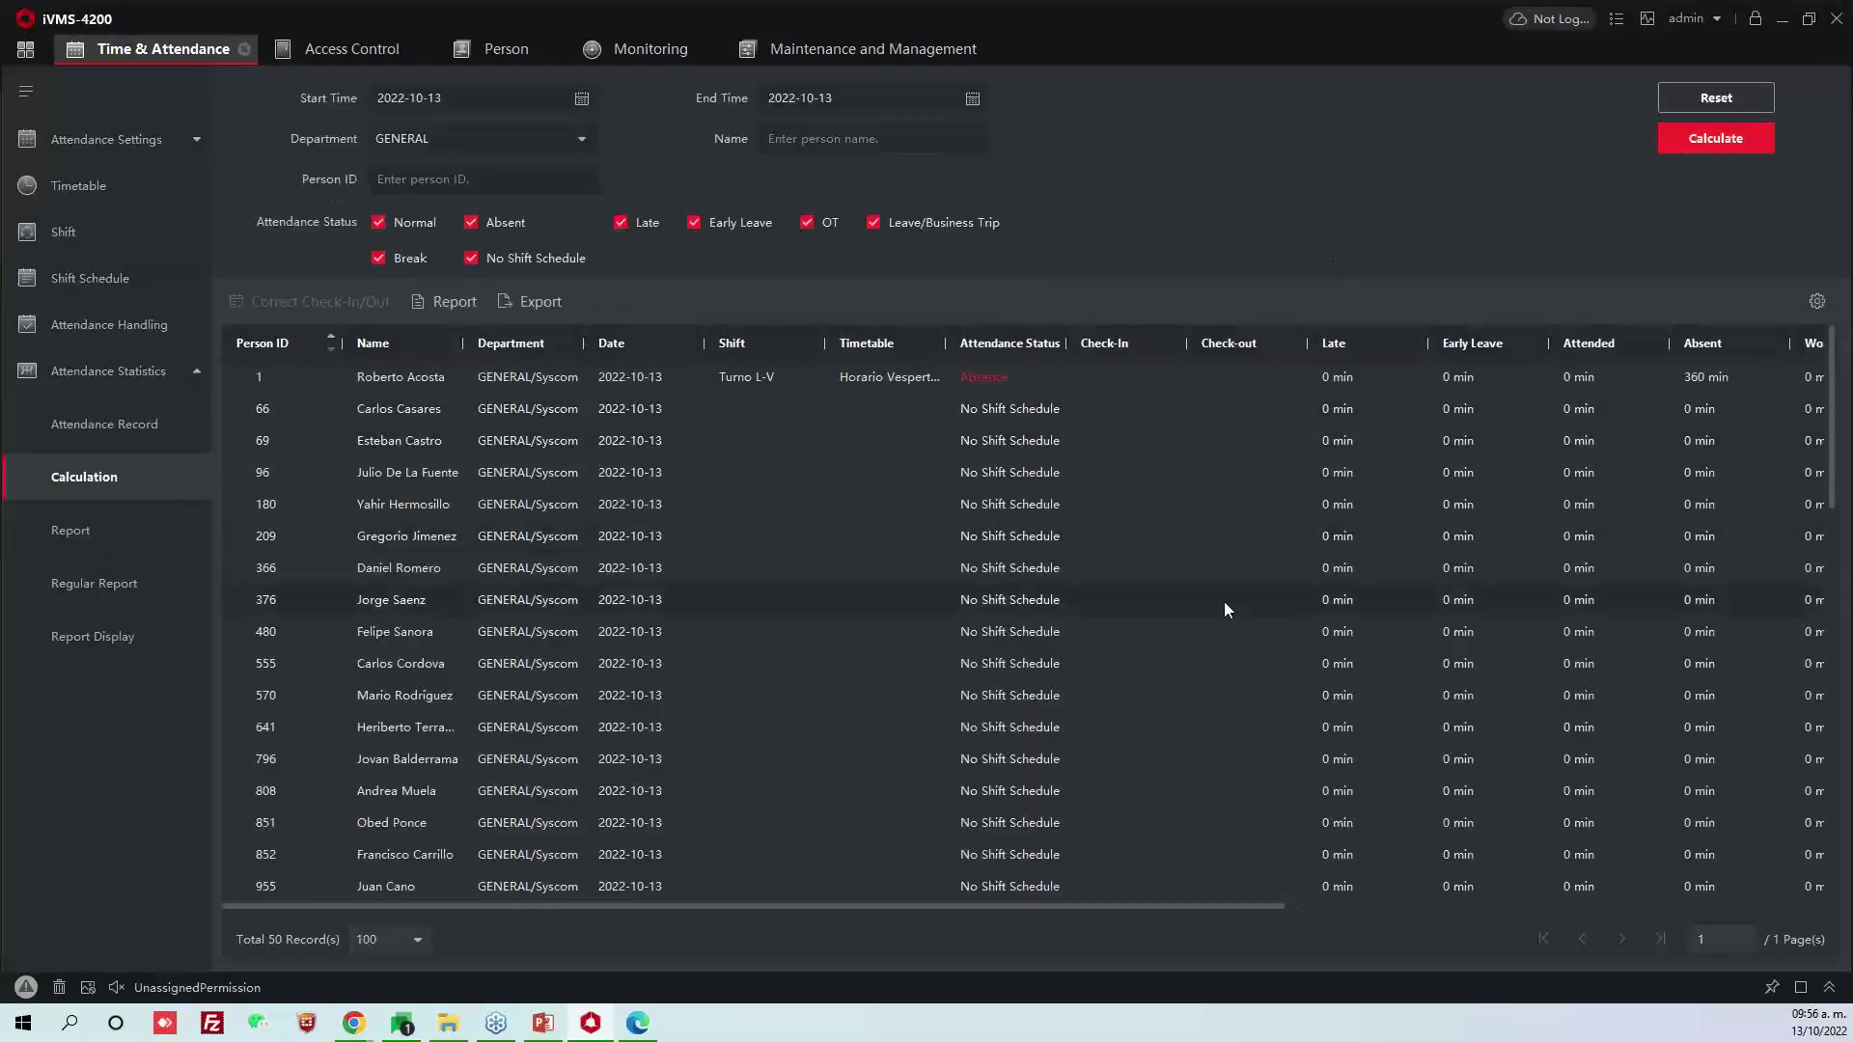
{"action": "left_click", "coordinate": [138, 425]}
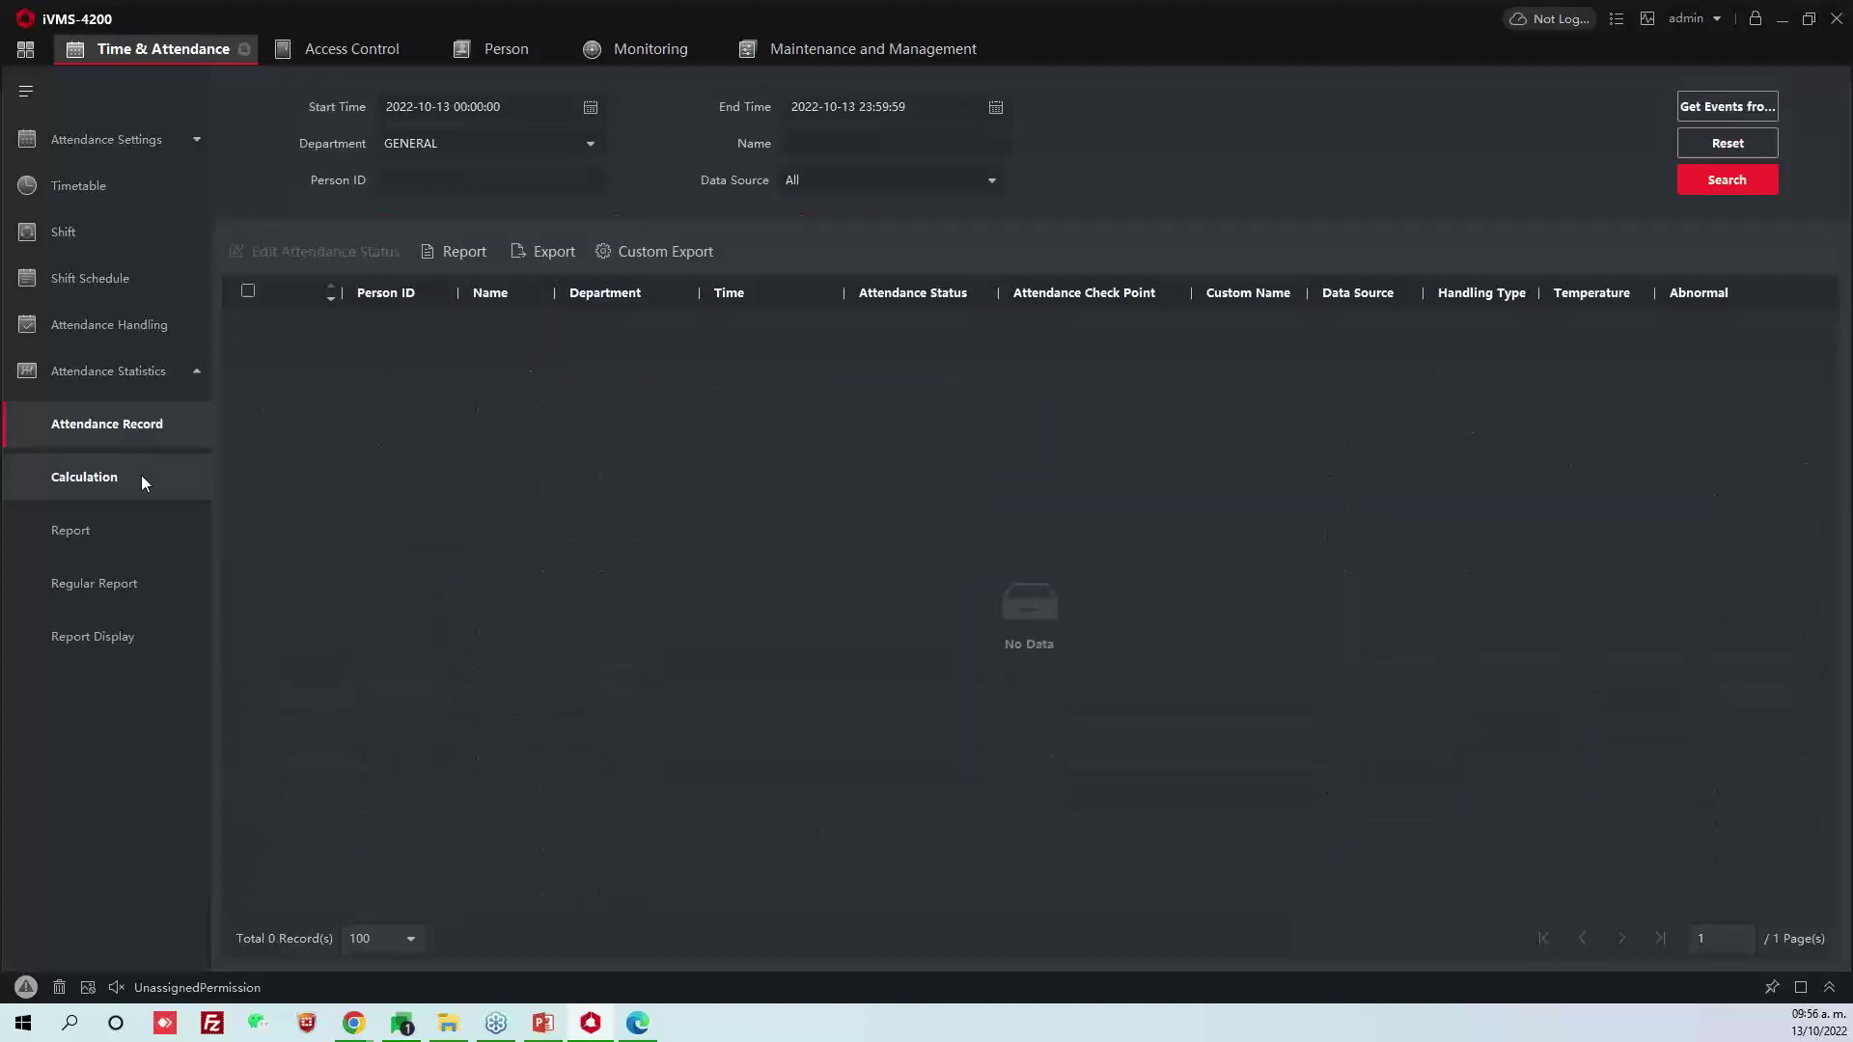
{"action": "left_click", "coordinate": [141, 474]}
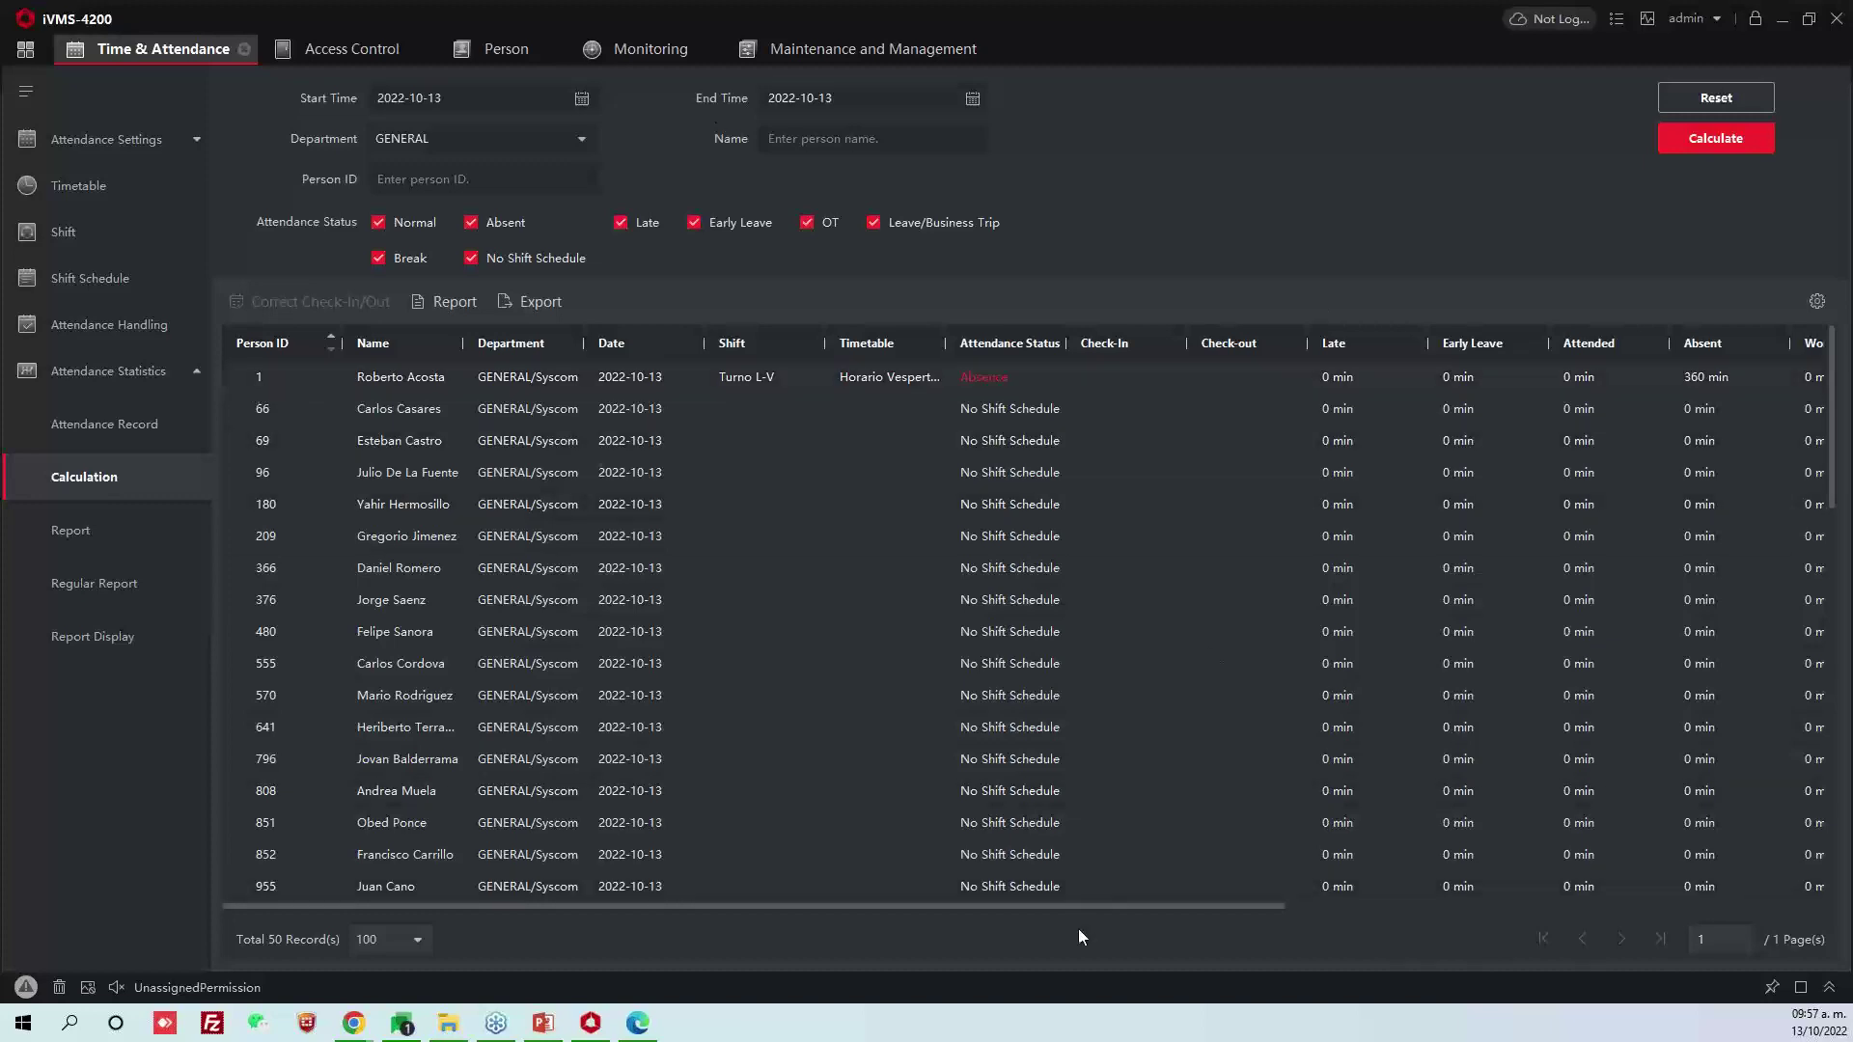
Scroll across the 50 results to inspect the 360-minute Horario Vespertino absence and OT columns
{"action": "left_click_drag", "start_coordinate": [1084, 907], "coordinate": [1496, 855]}
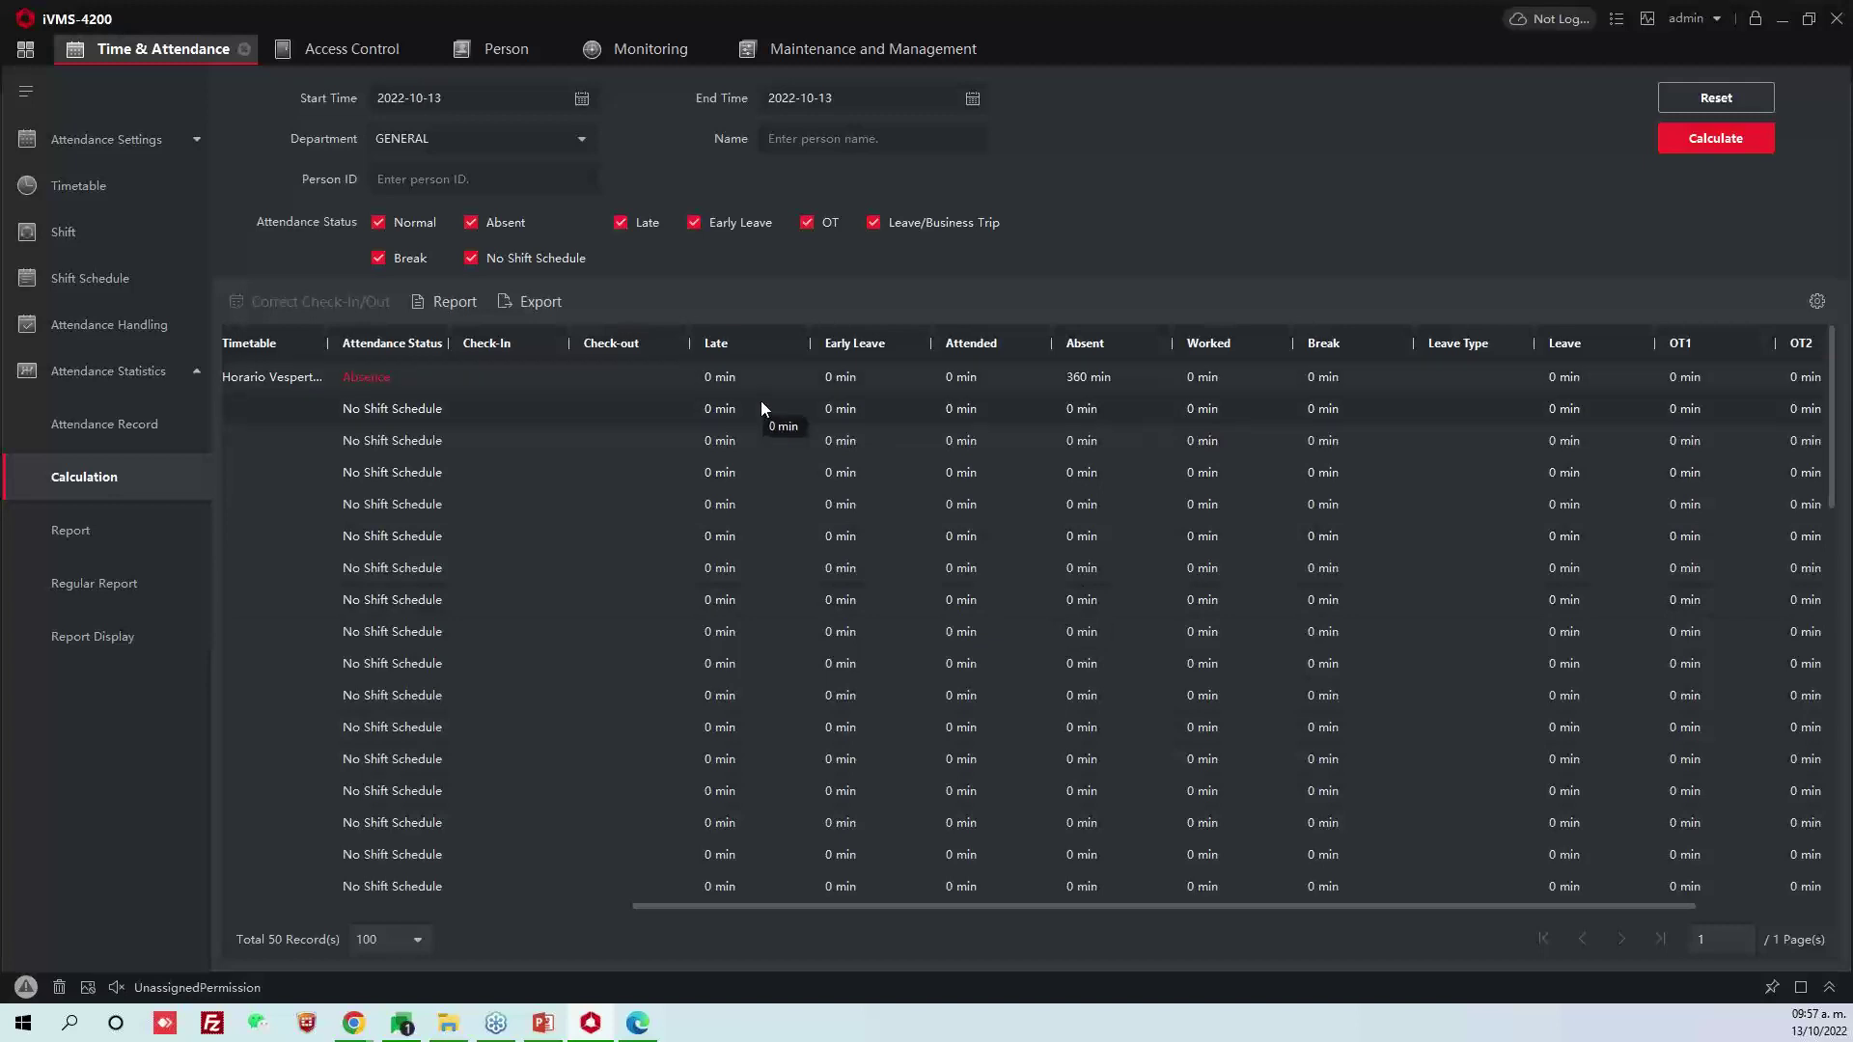
{"action": "left_click", "coordinate": [1226, 377]}
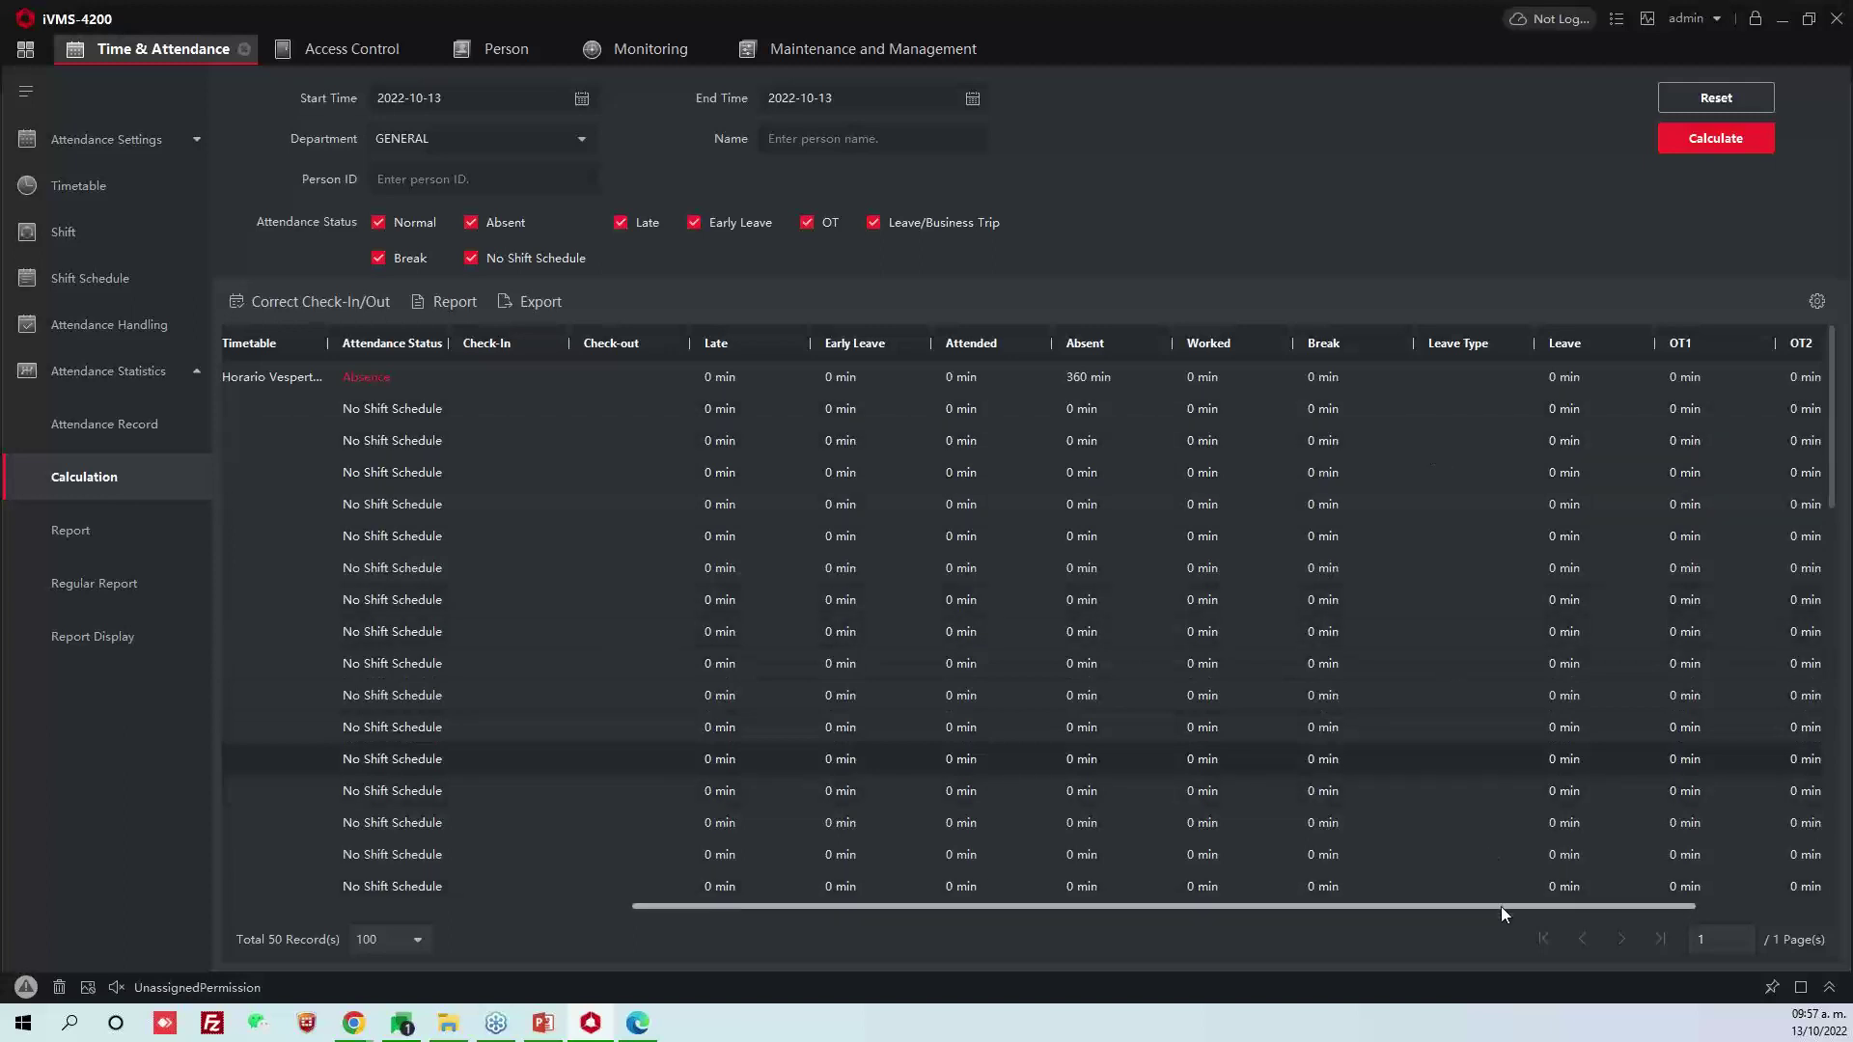
{"action": "left_click_drag", "start_coordinate": [1501, 906], "coordinate": [1764, 883]}
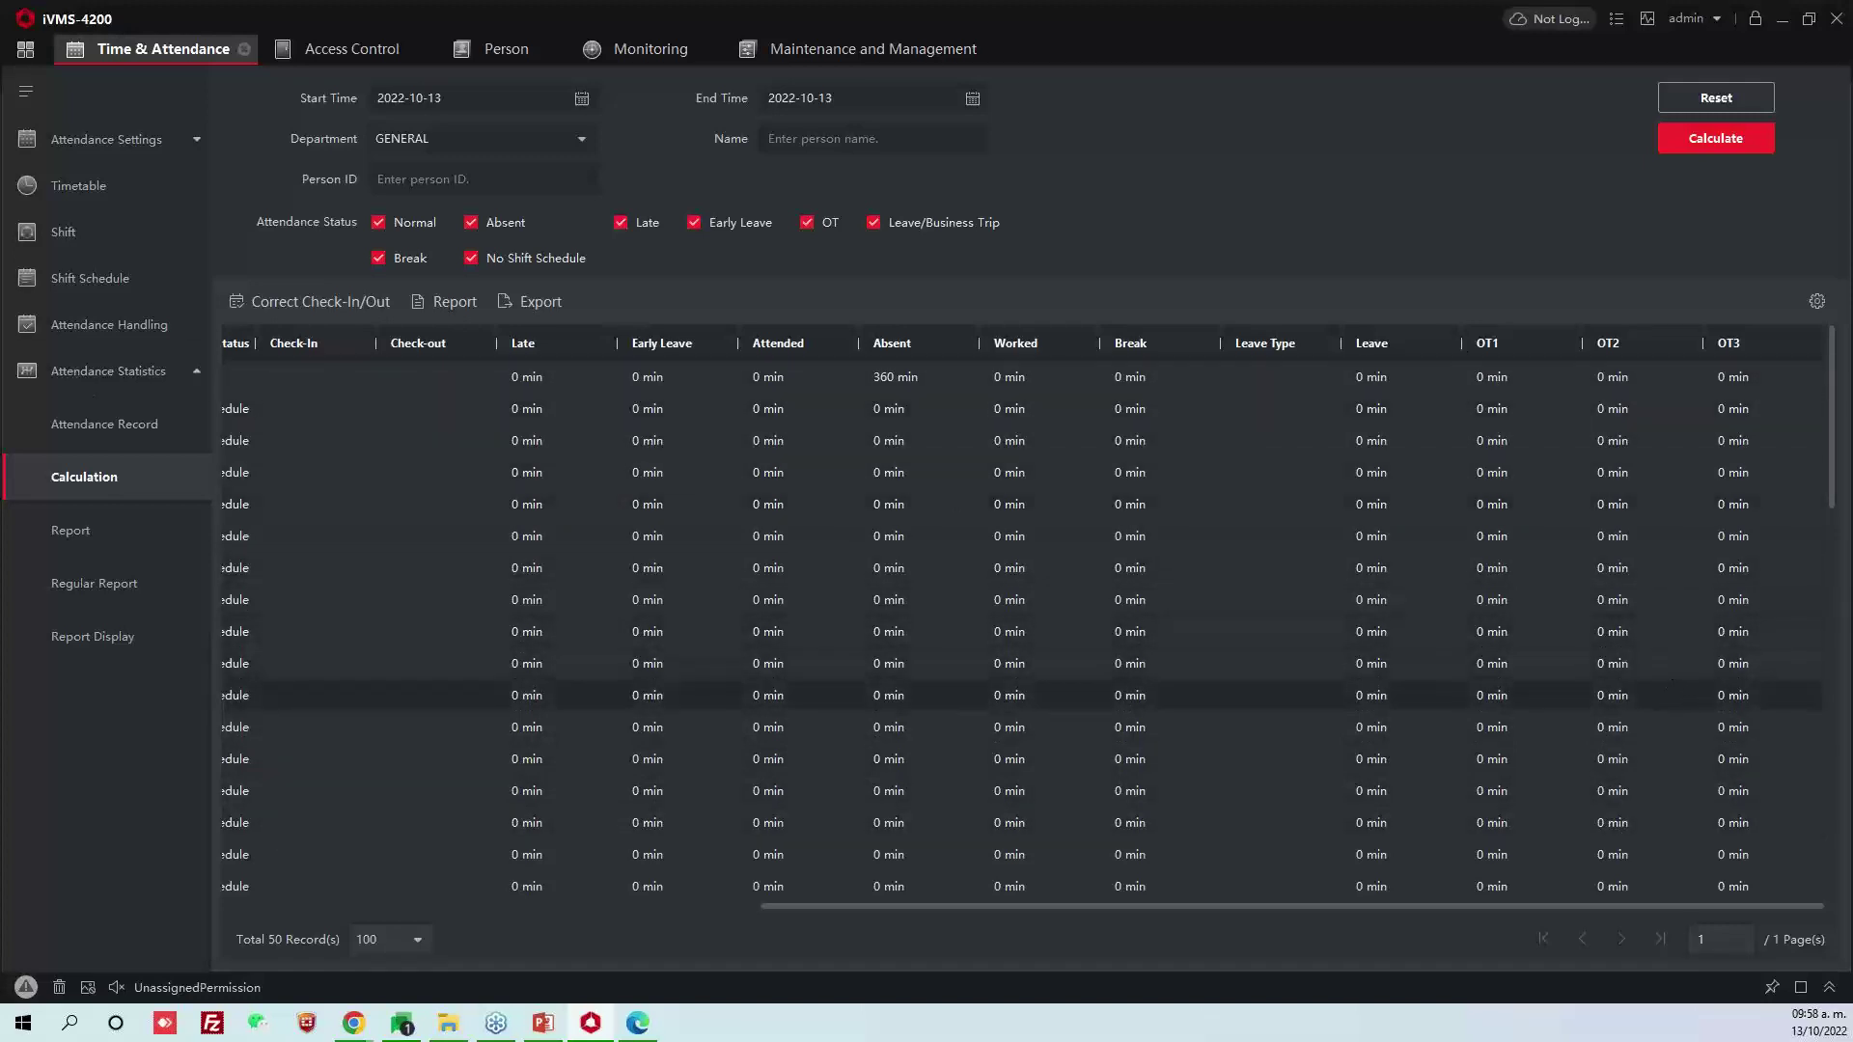
Minimize iVMS-4200 to show the device 10.100.100.5 User list of 44 users in Chrome
{"action": "left_click", "coordinate": [1782, 21]}
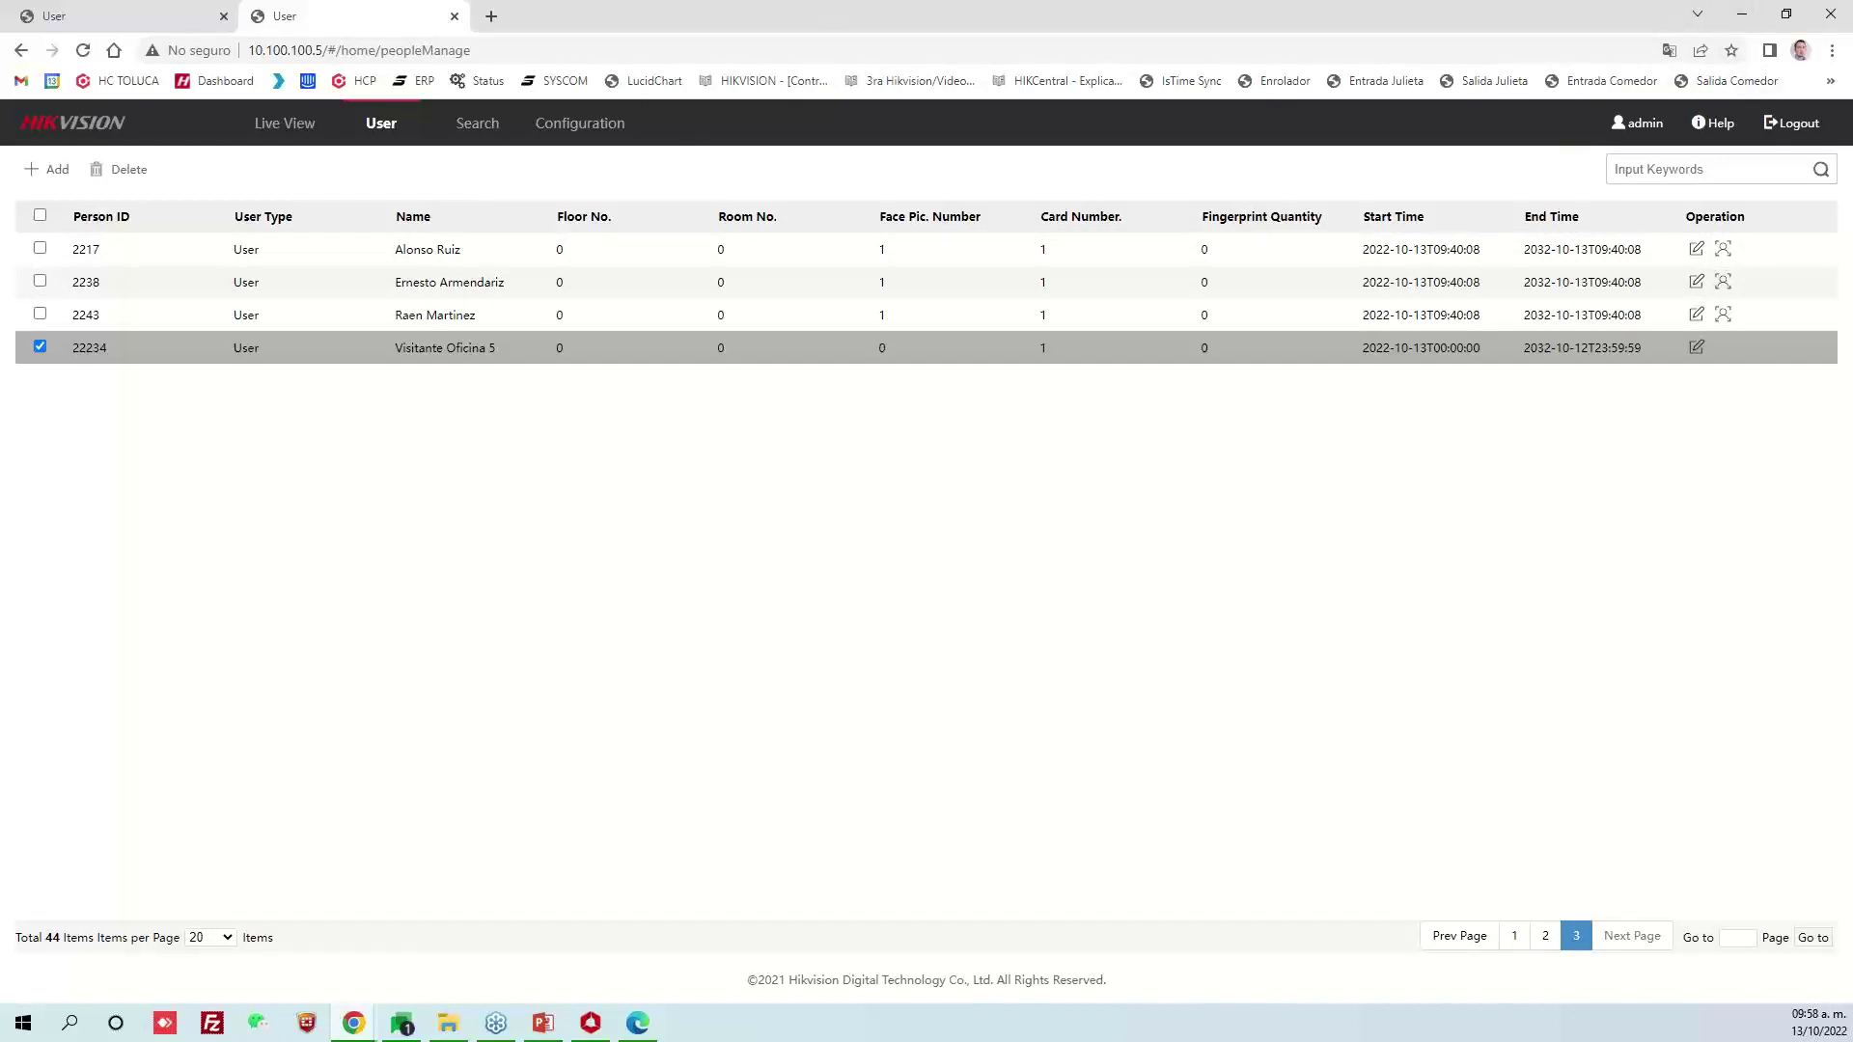
{"action": "left_click", "coordinate": [543, 1022]}
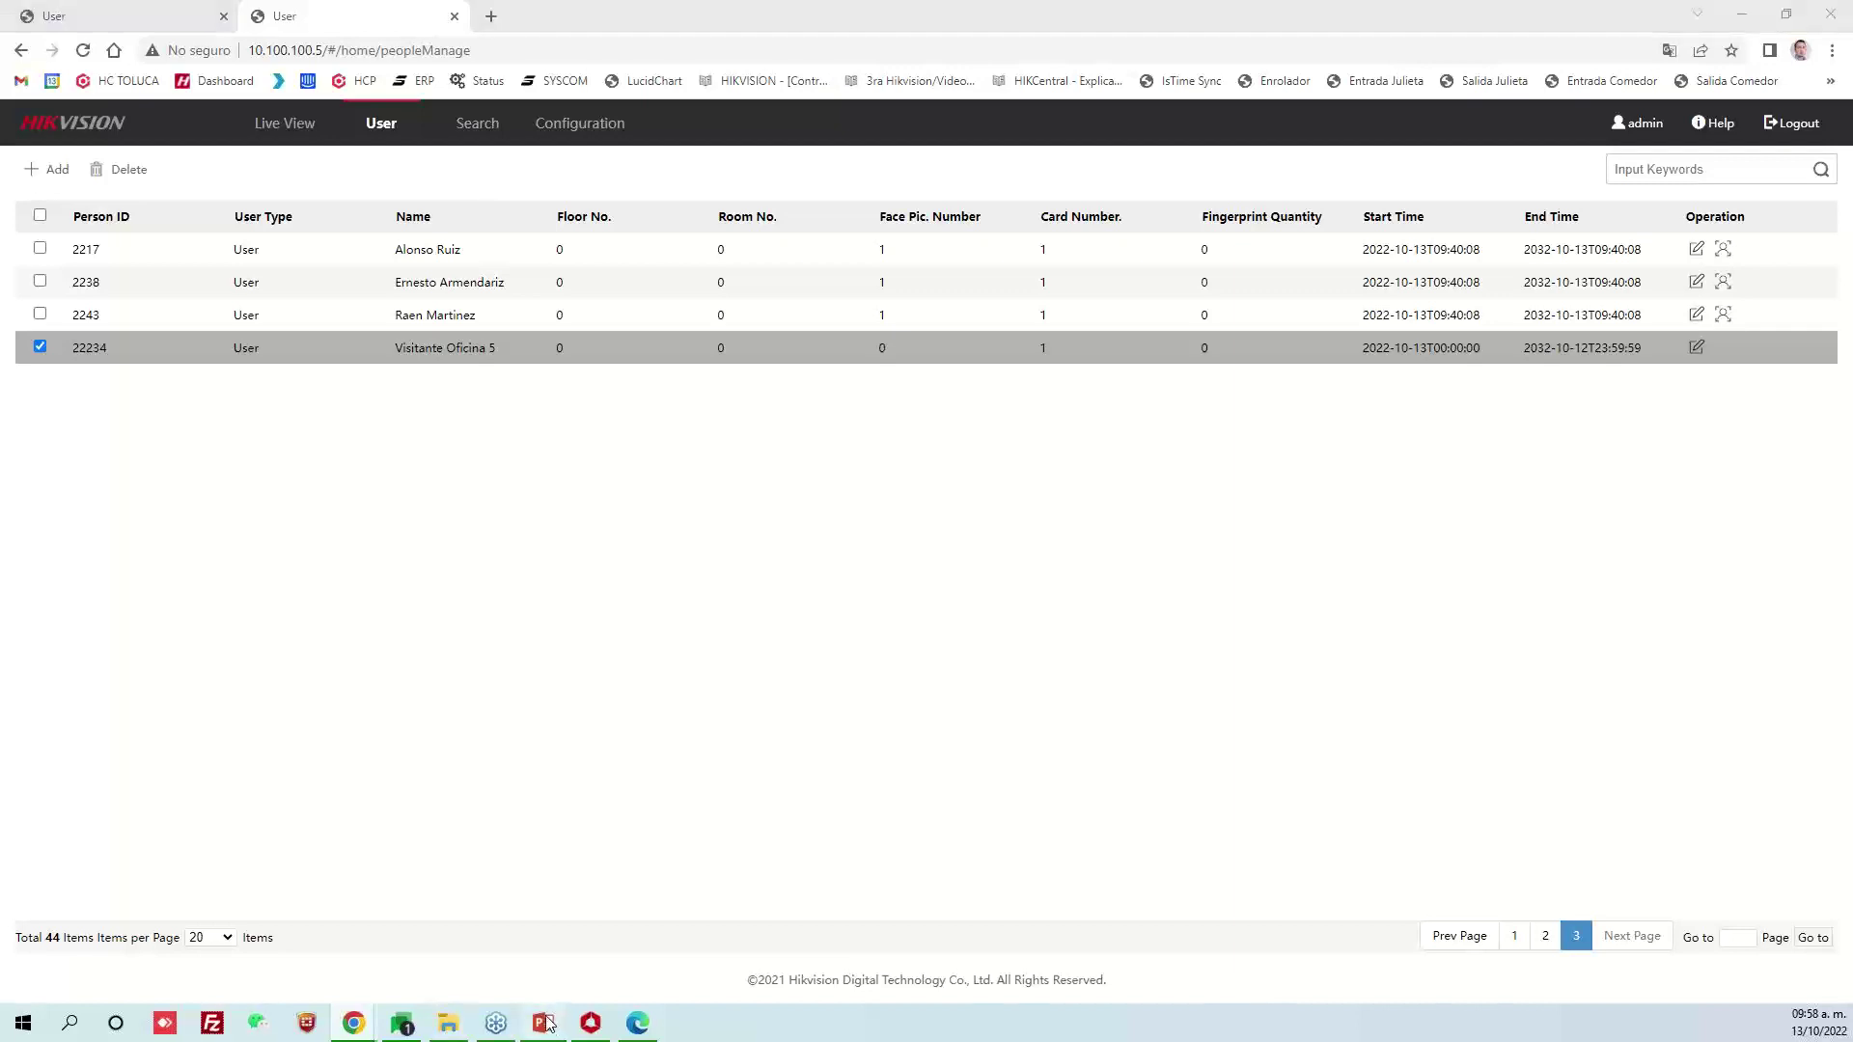